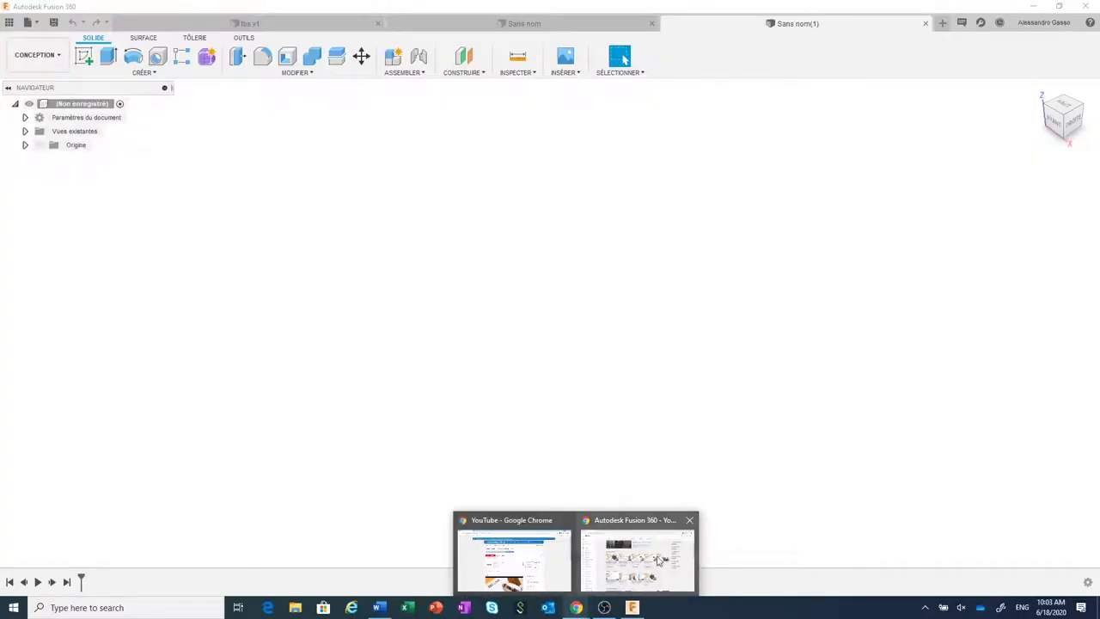
Look at the French Fusion 360 playlist on YouTube, then return to the design.
left_click(636, 558)
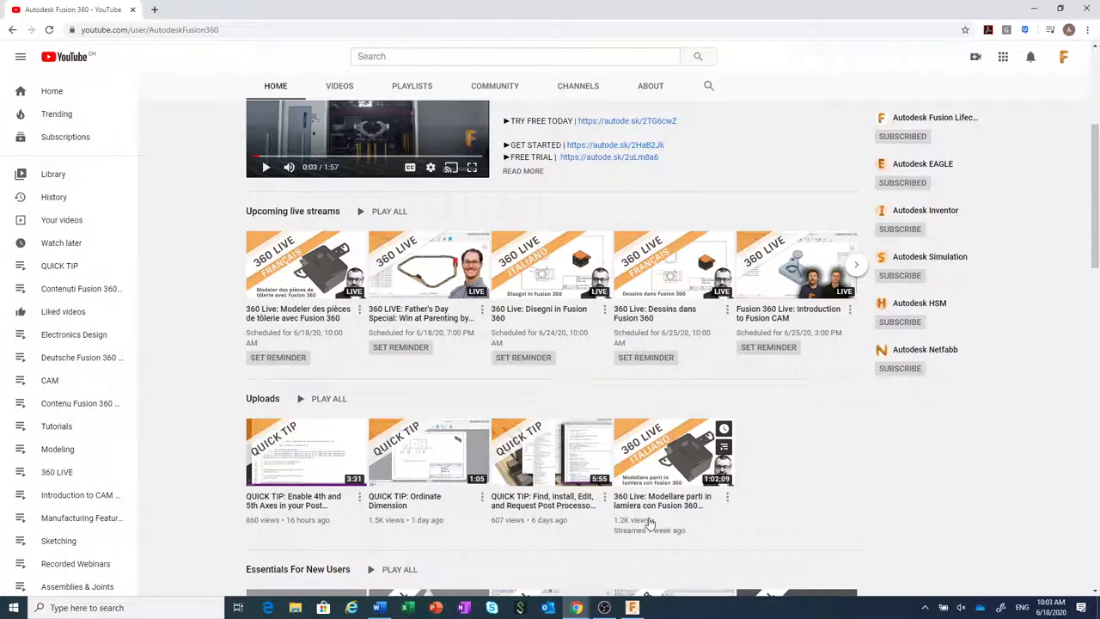
left_click(94, 404)
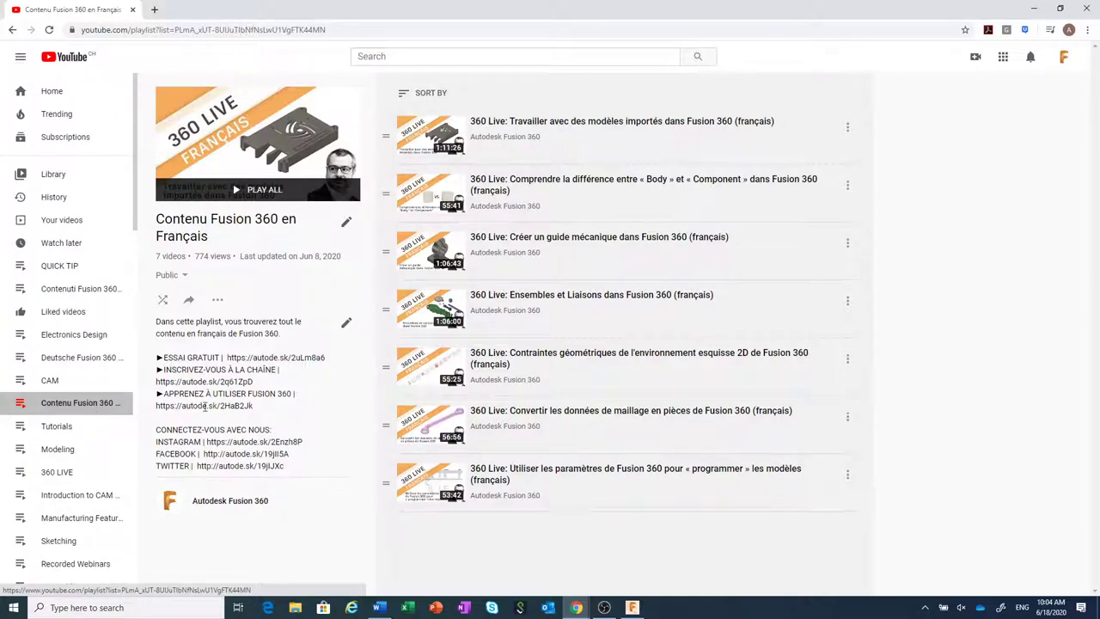
left_click(632, 608)
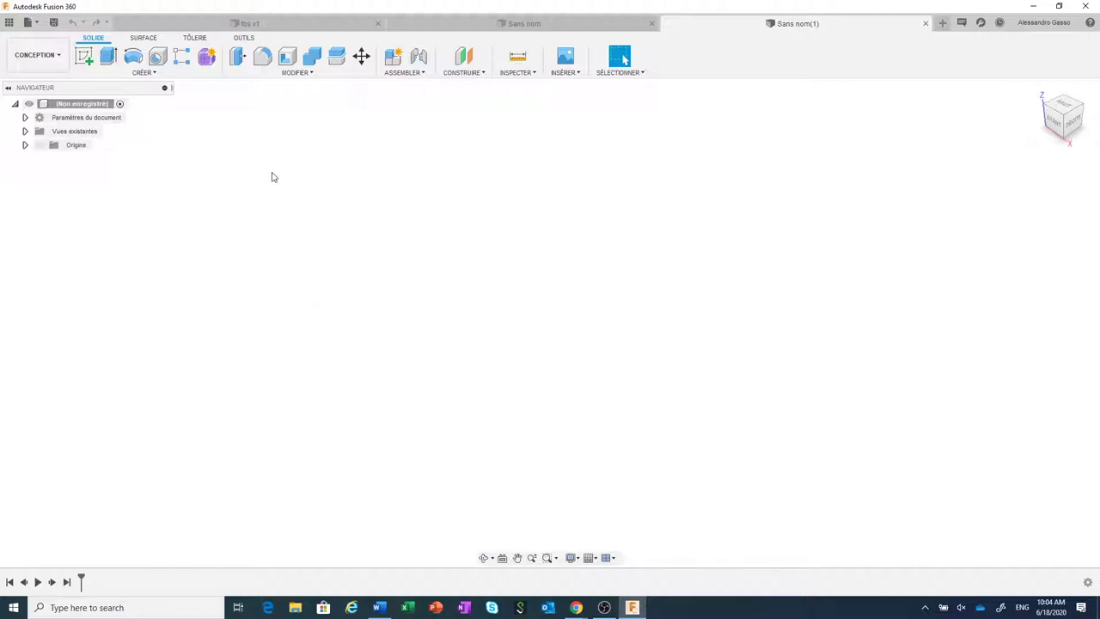
Create a new sheet-metal component using the Aluminium (mm)(1.5) rule.
left_click(197, 40)
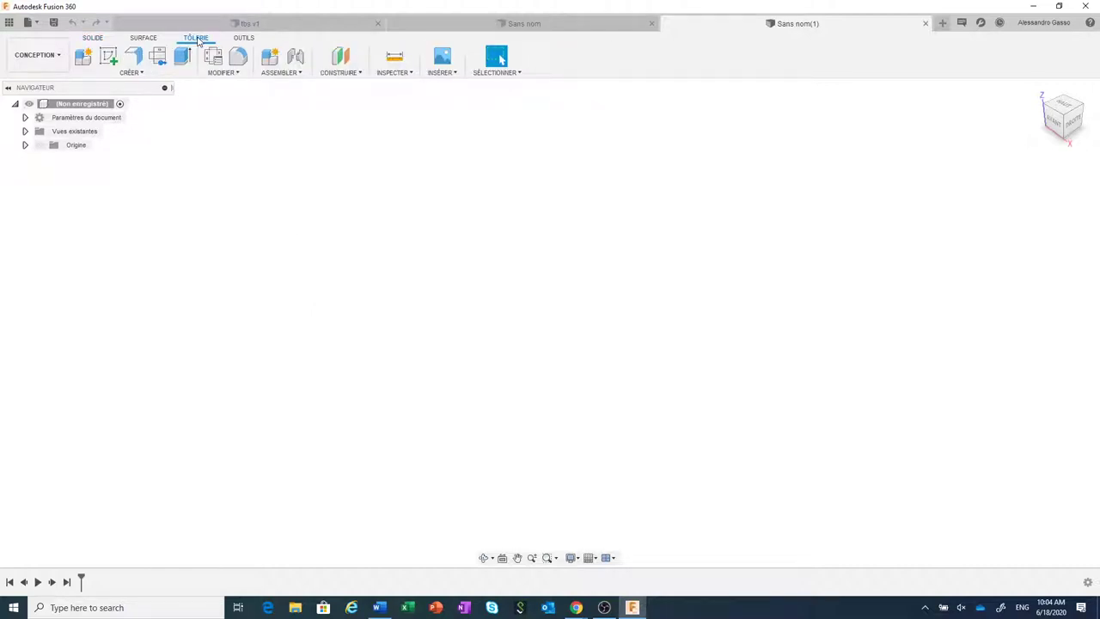
left_click(130, 73)
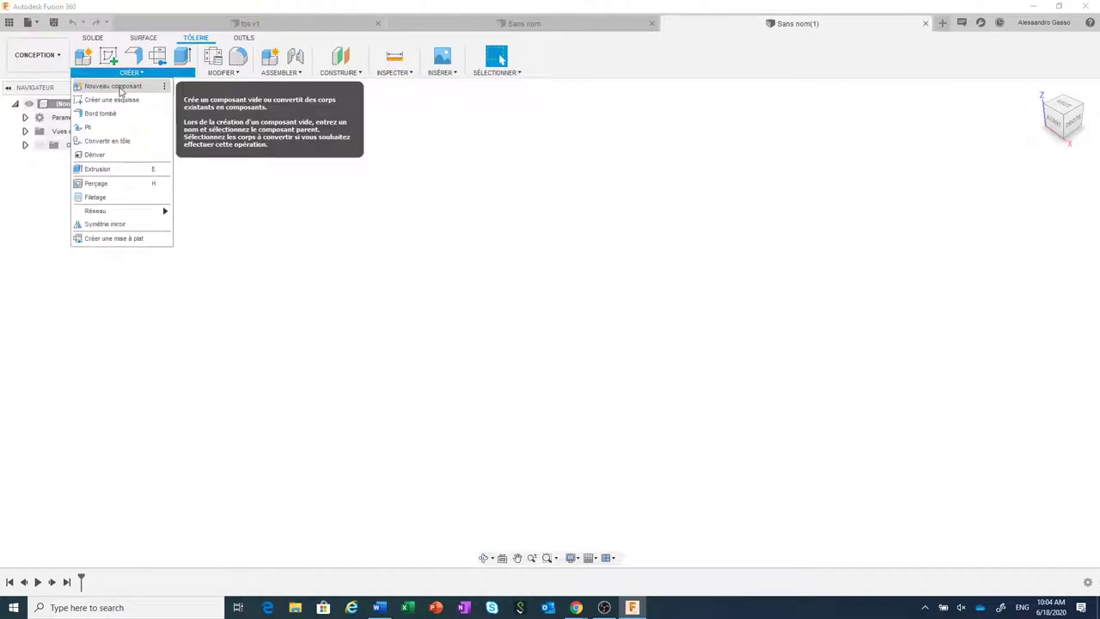
left_click(121, 90)
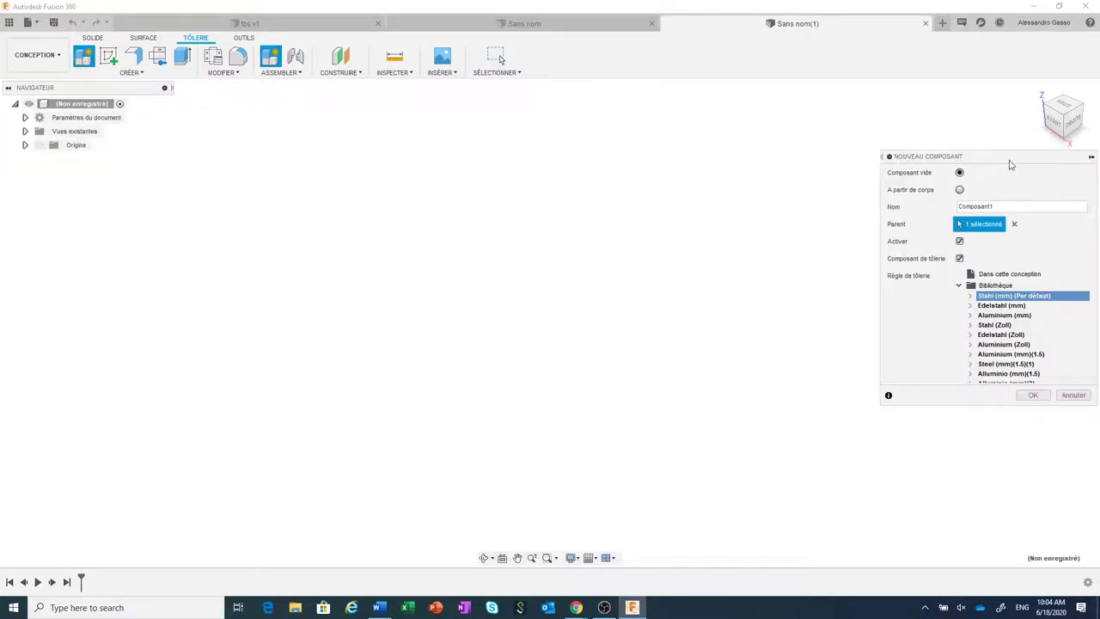
left_click_drag(1010, 165, 725, 155)
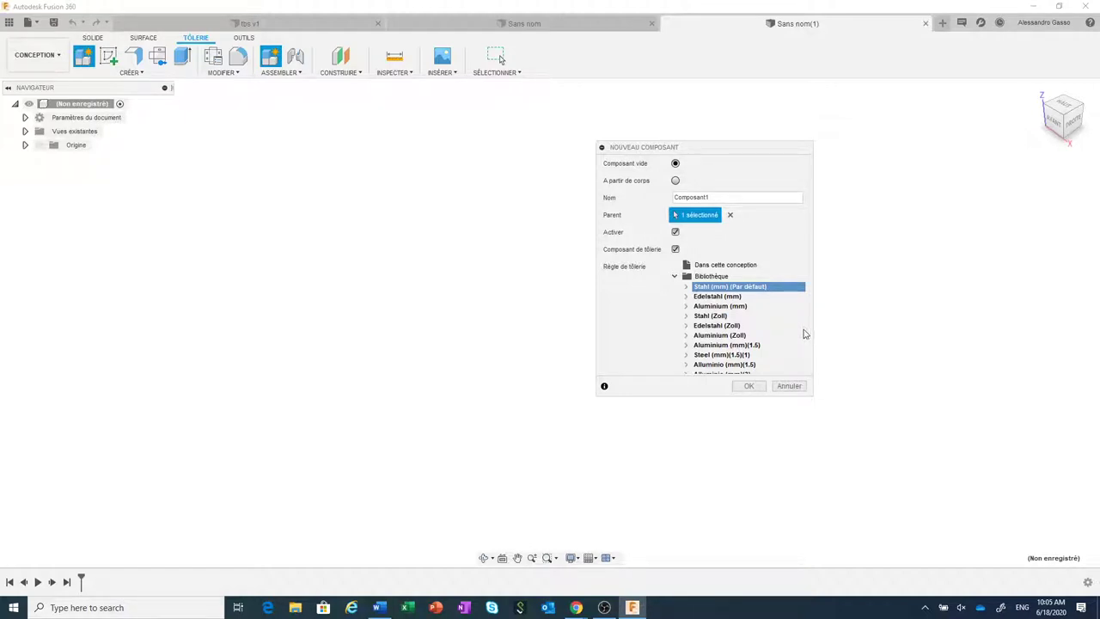
scroll(794, 335, "down", 1)
scroll(795, 335, "up", 1)
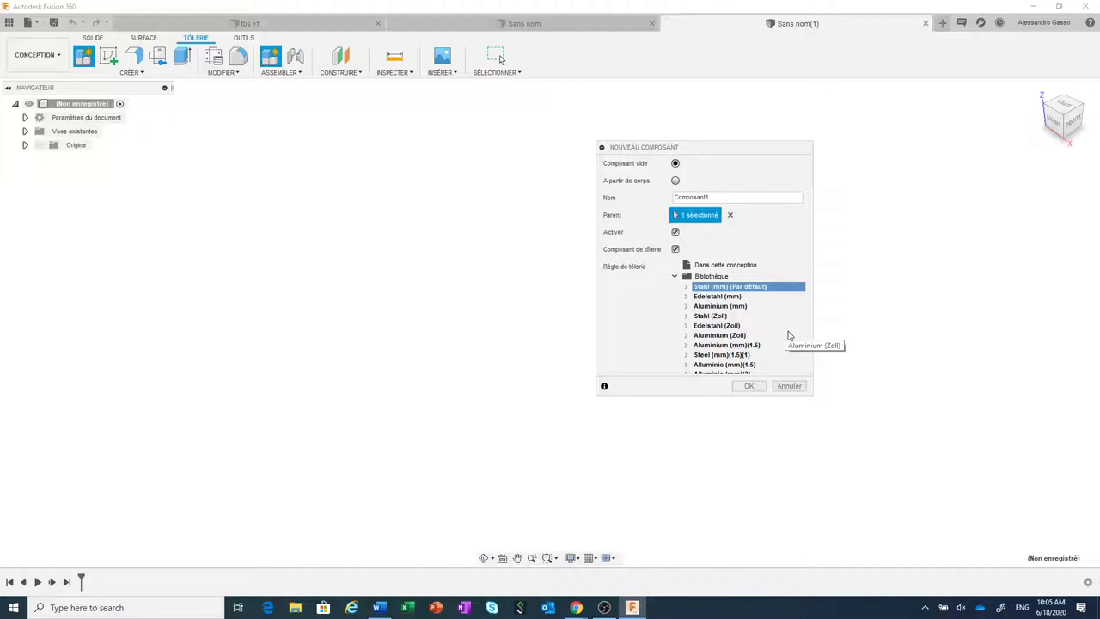
scroll(789, 335, "down", 1)
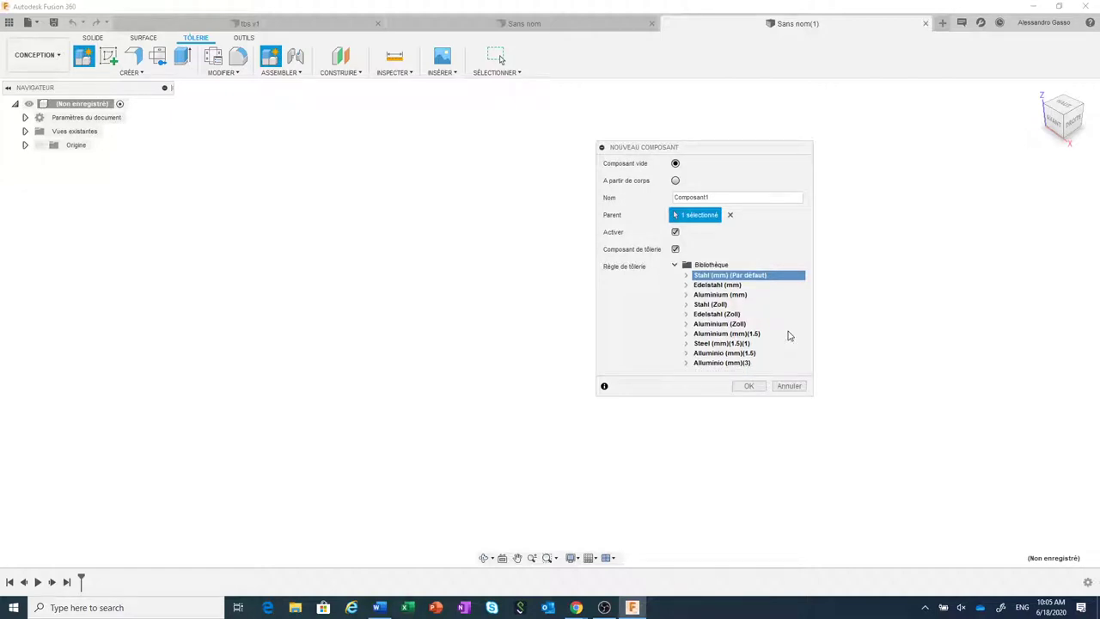
left_click(718, 335)
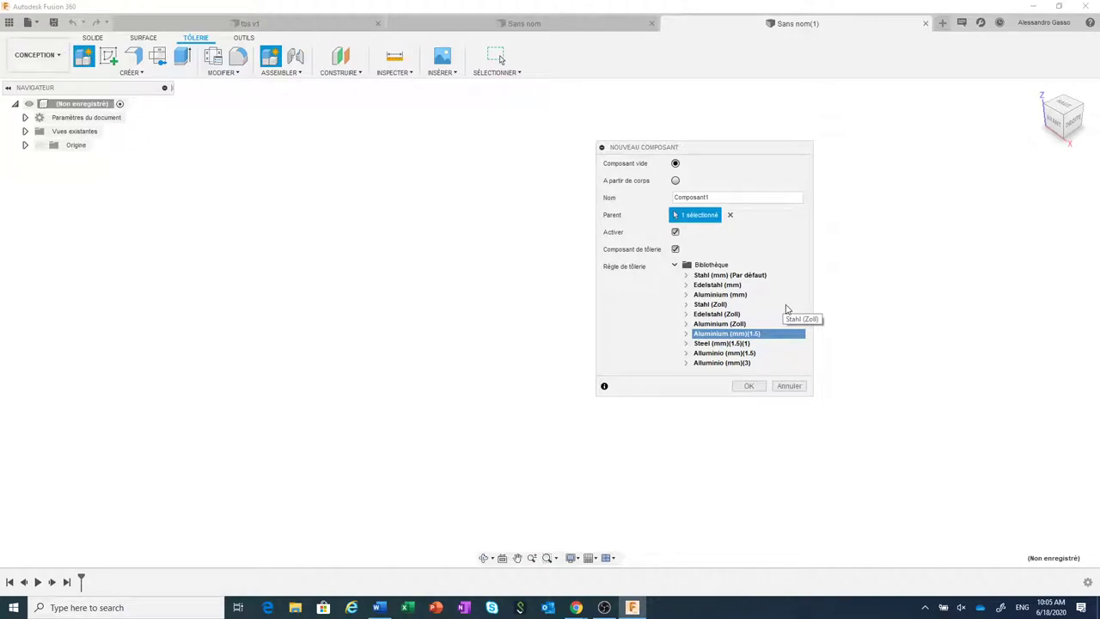
left_click(749, 386)
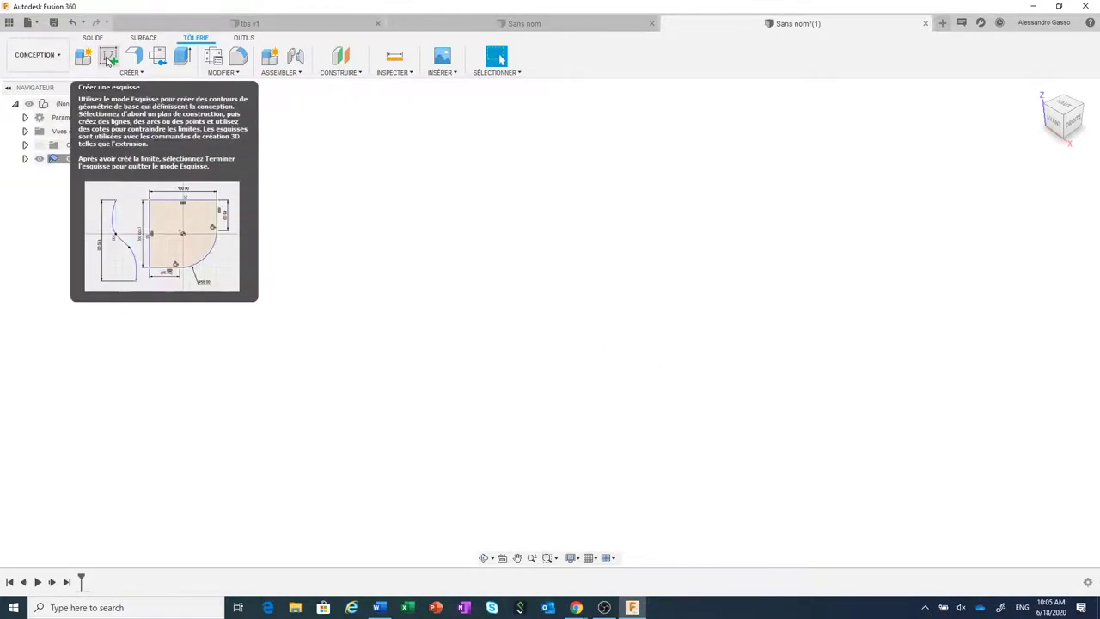
Start a sketch on the horizontal XY plane with the two-point rectangle tool.
left_click(107, 58)
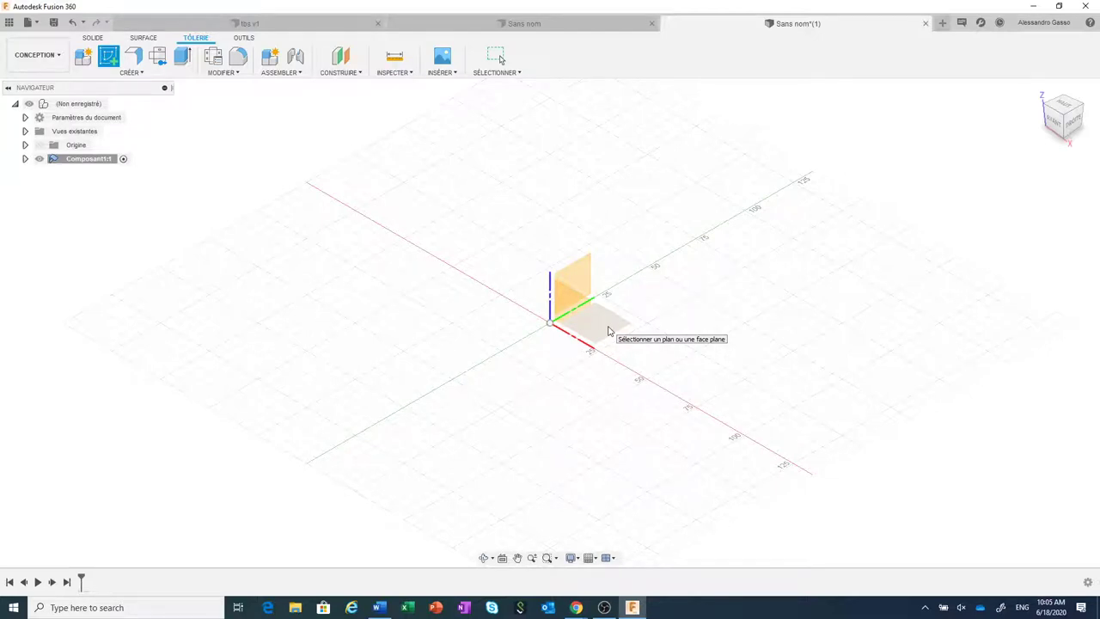
left_click(608, 331)
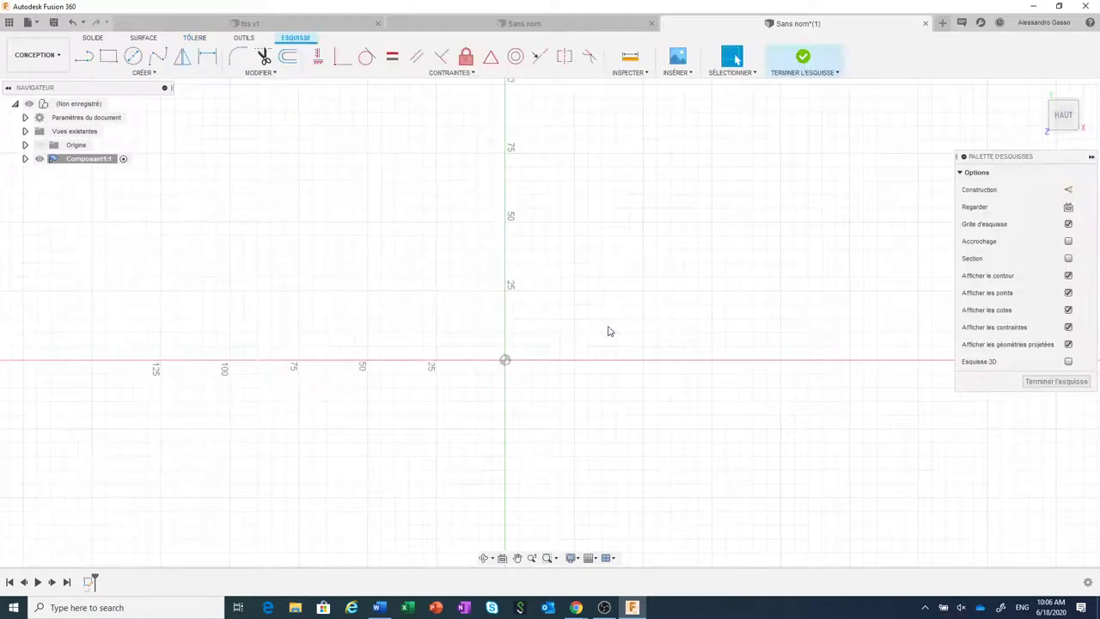
left_click(83, 55)
left_click(108, 57)
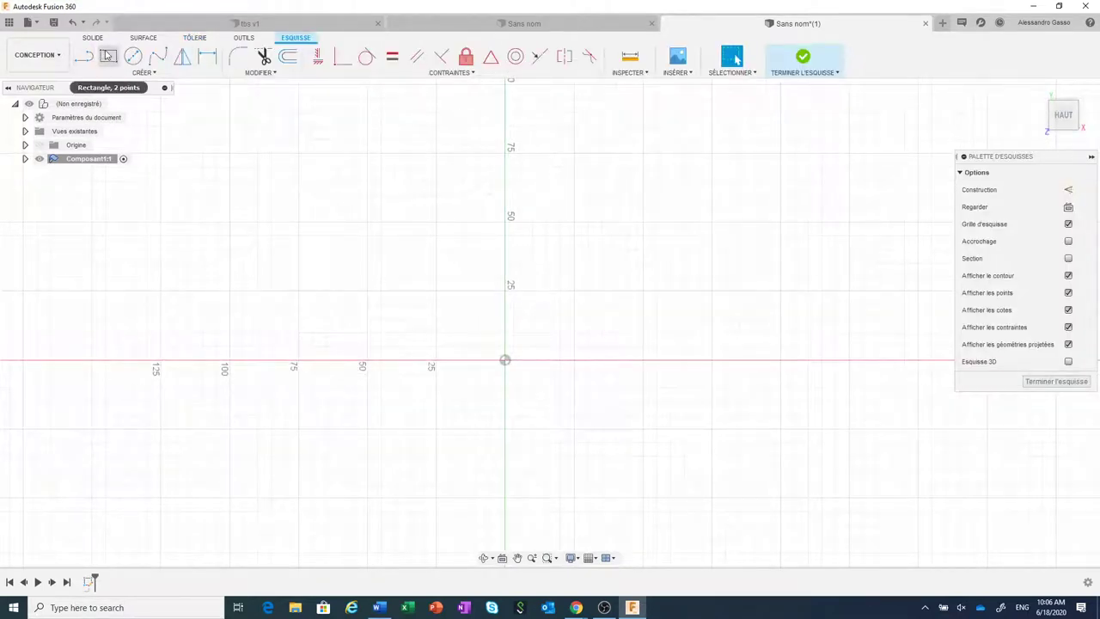
left_click(108, 57)
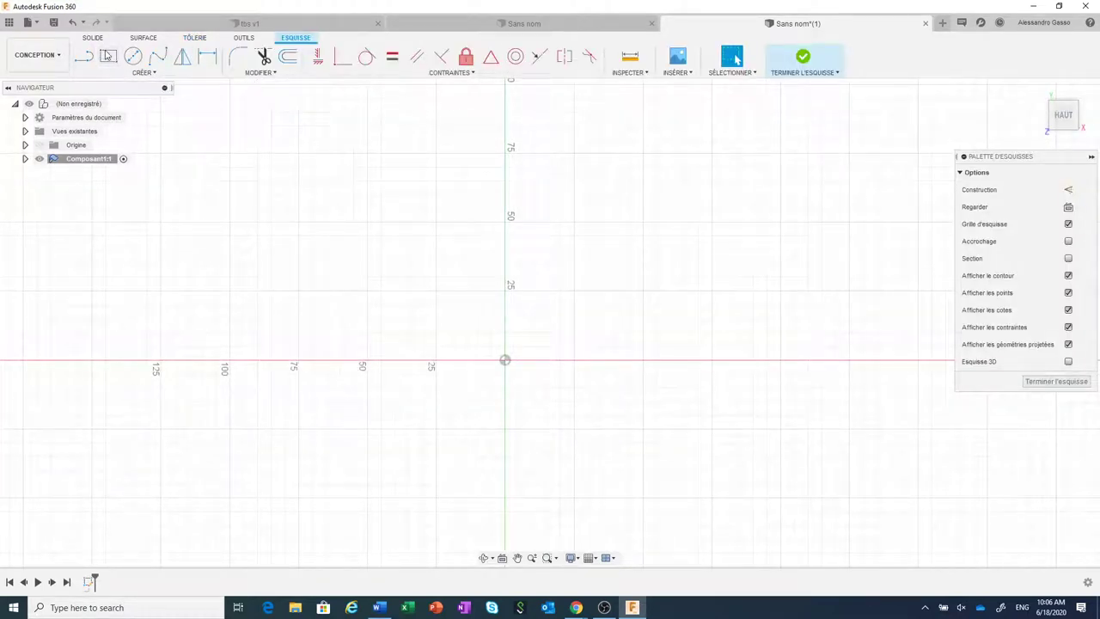
Draw a 100 × 80 mm rectangle from the origin and finish the sketch.
left_click(506, 361)
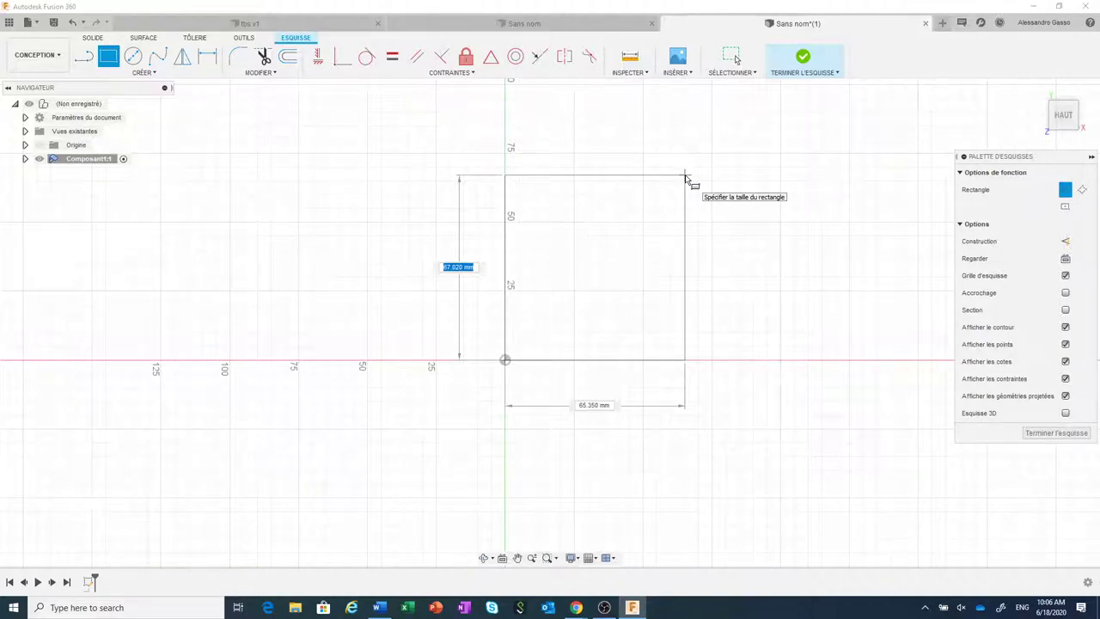
type("80")
key("Tab")
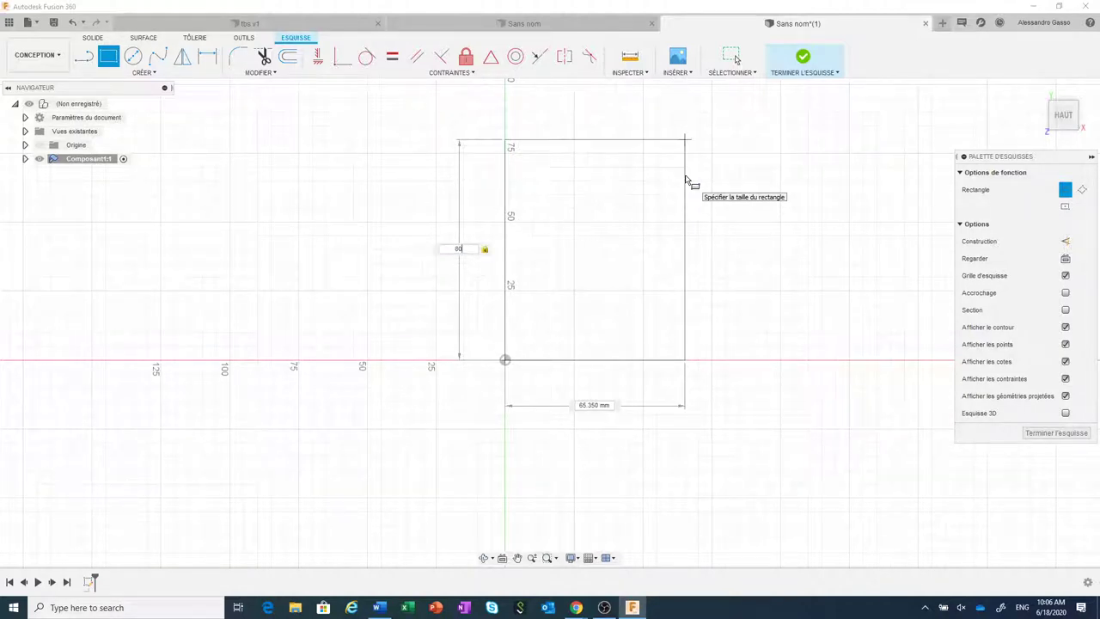
key("Tab")
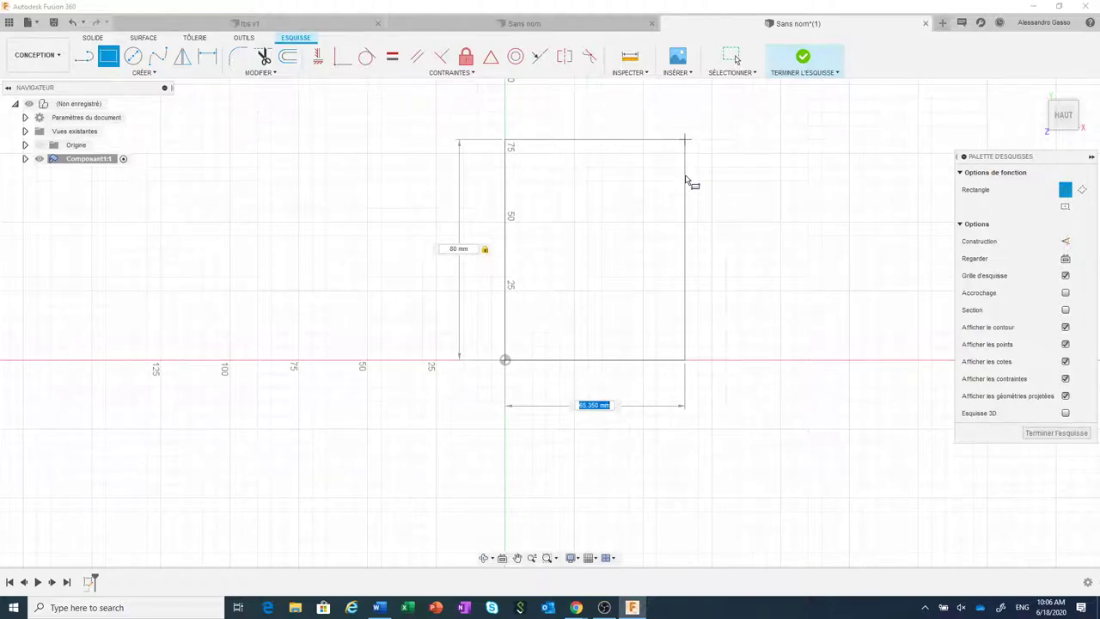
type("1")
type("00")
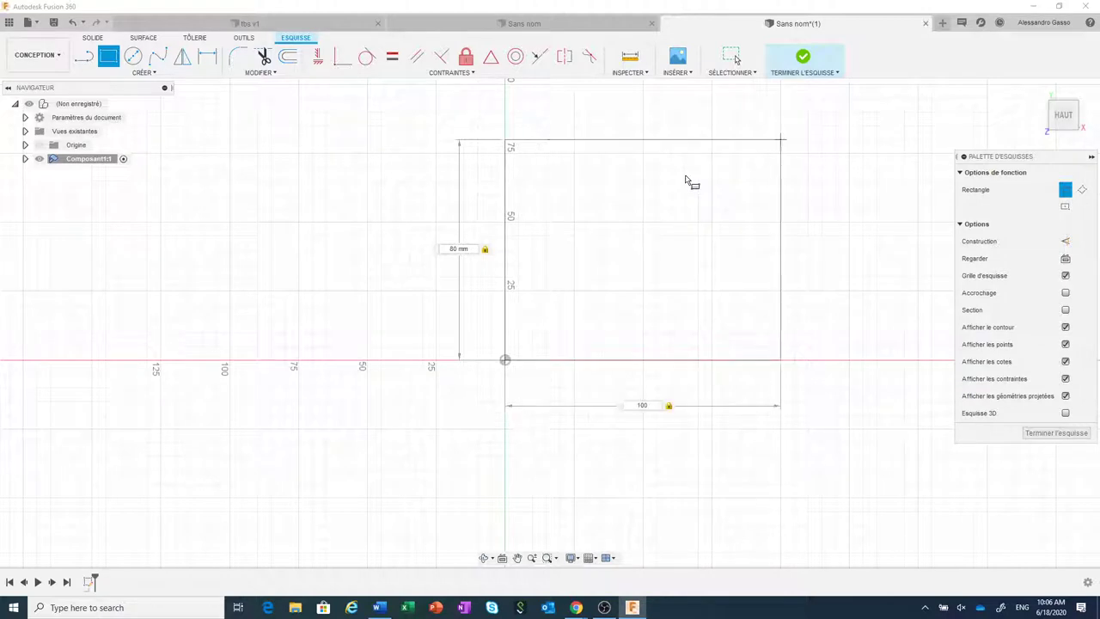
key("Return")
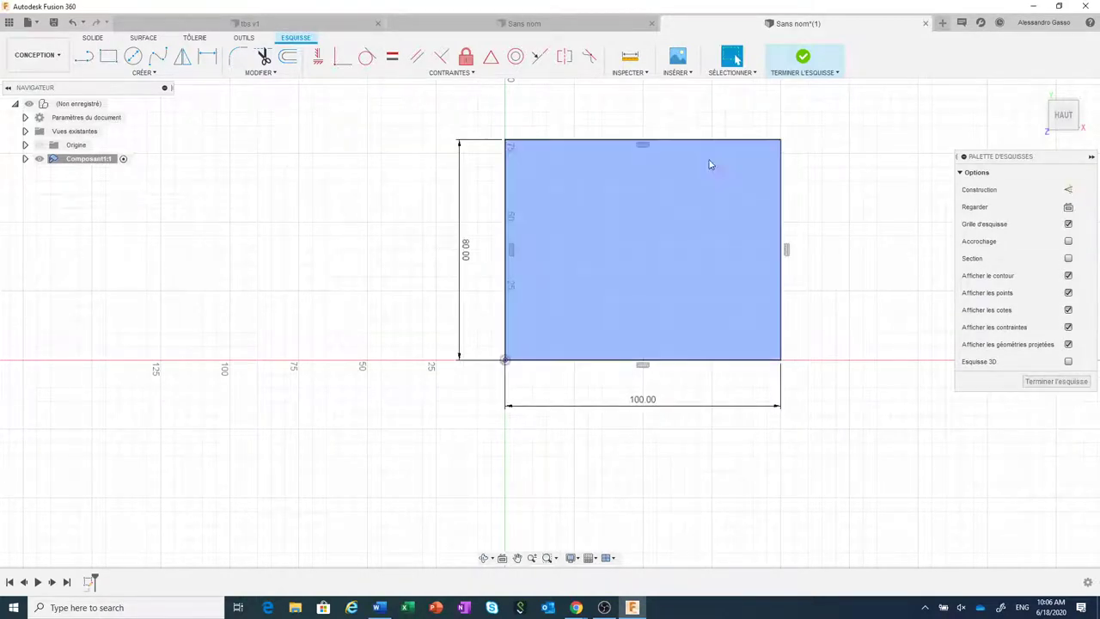
left_click(805, 59)
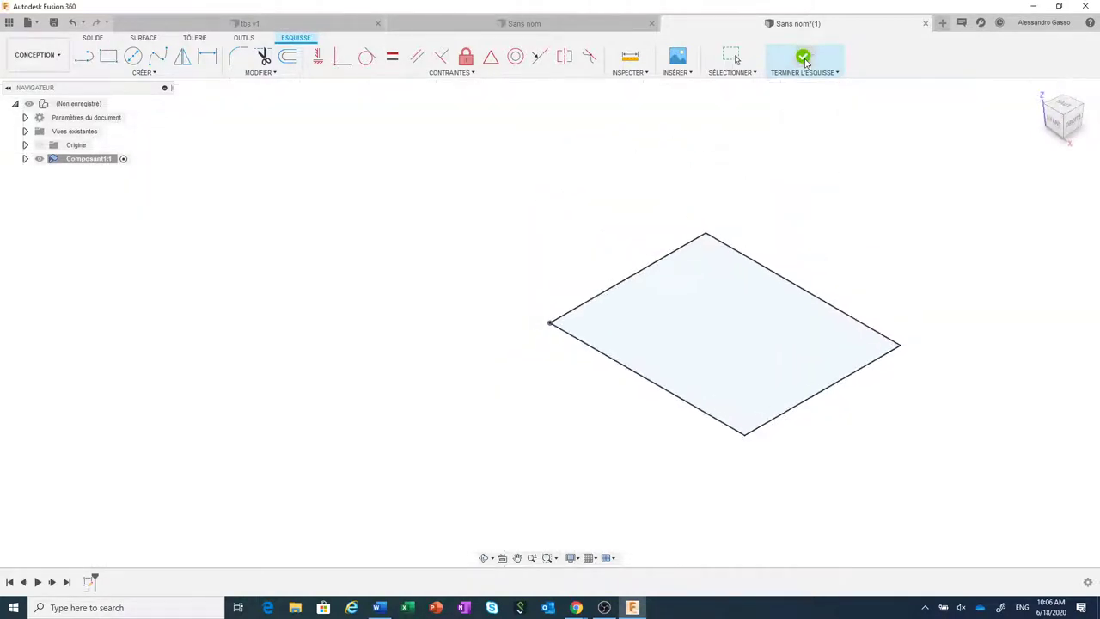
middle_click_drag(793, 246, 637, 212)
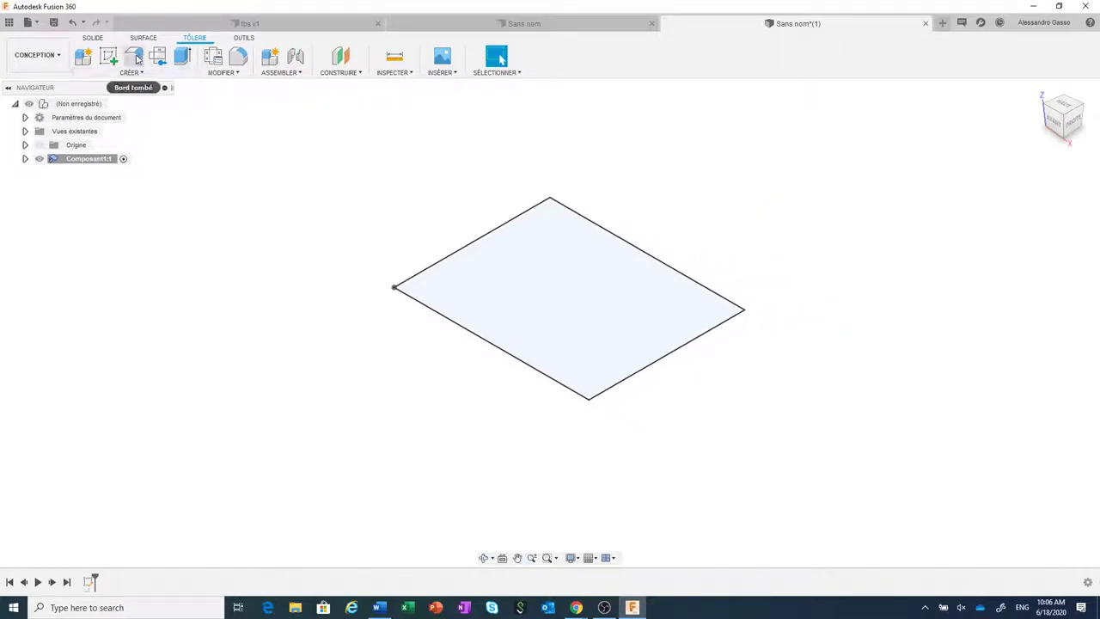
Start a sheet-metal flange on the rectangle profile.
mouse_move(133, 57)
left_click(143, 58)
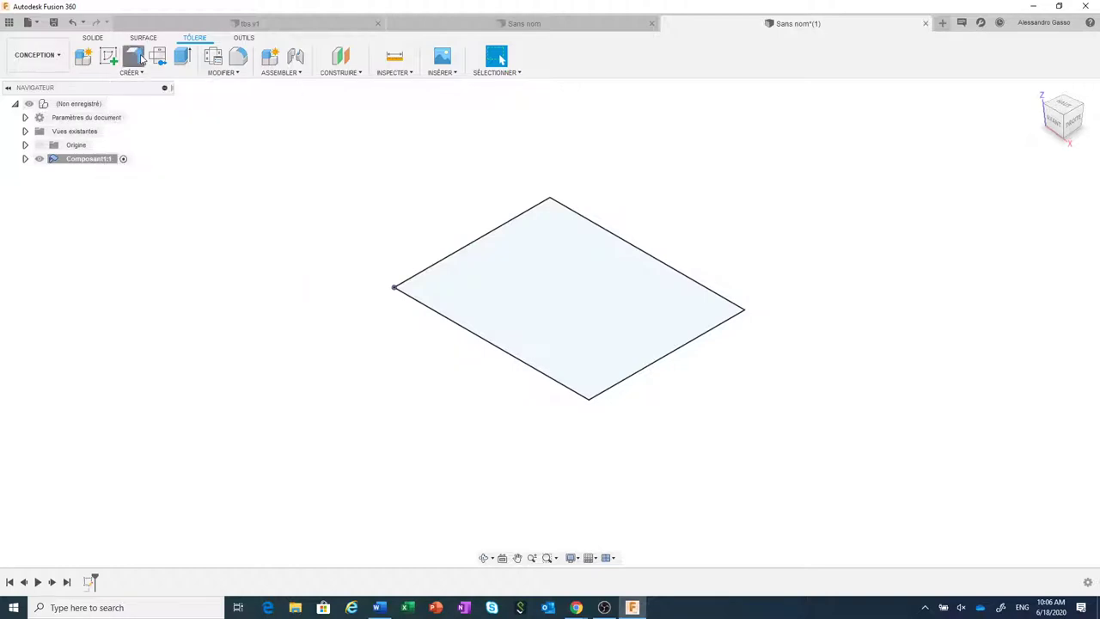
left_click(538, 270)
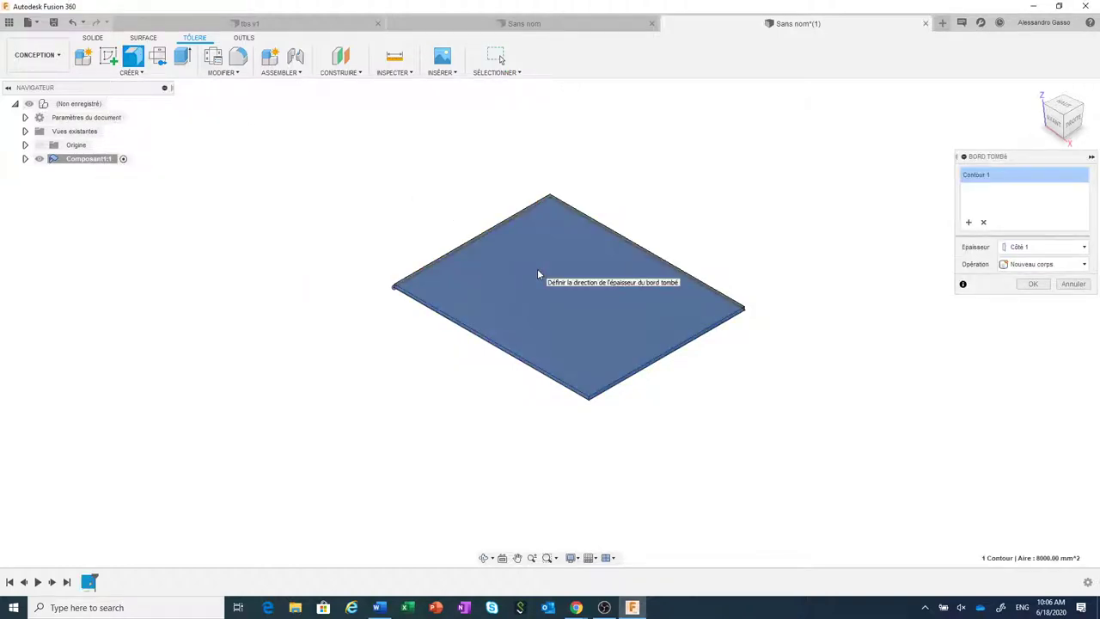
left_click_drag(1011, 158, 838, 155)
scroll(744, 316, "up", 2)
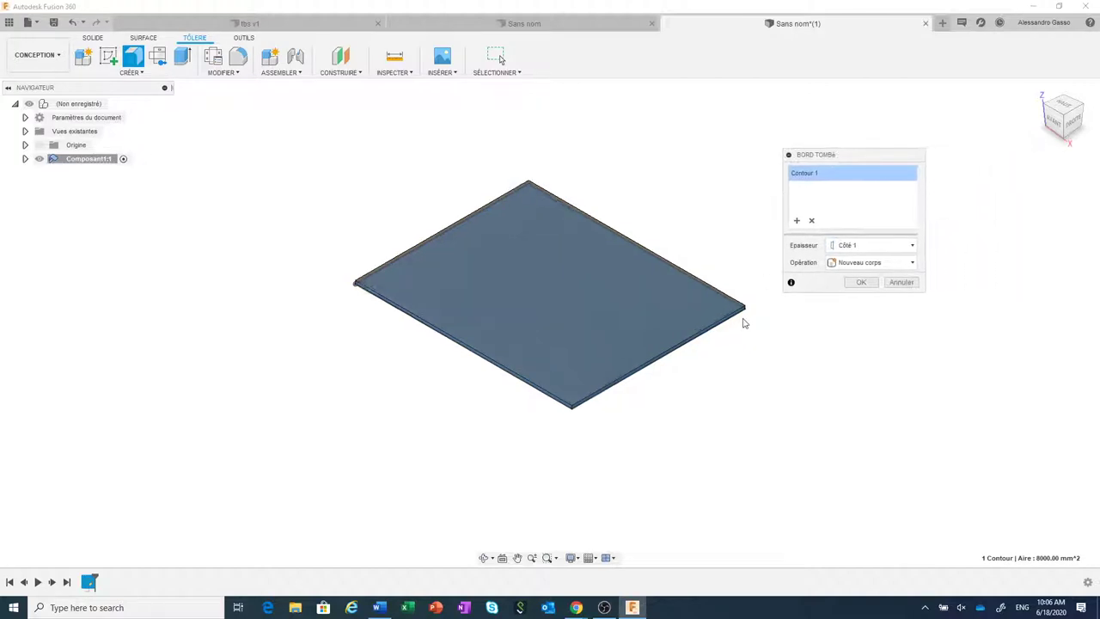
scroll(755, 312, "up", 3)
scroll(755, 312, "up", 2)
scroll(754, 311, "down", 3)
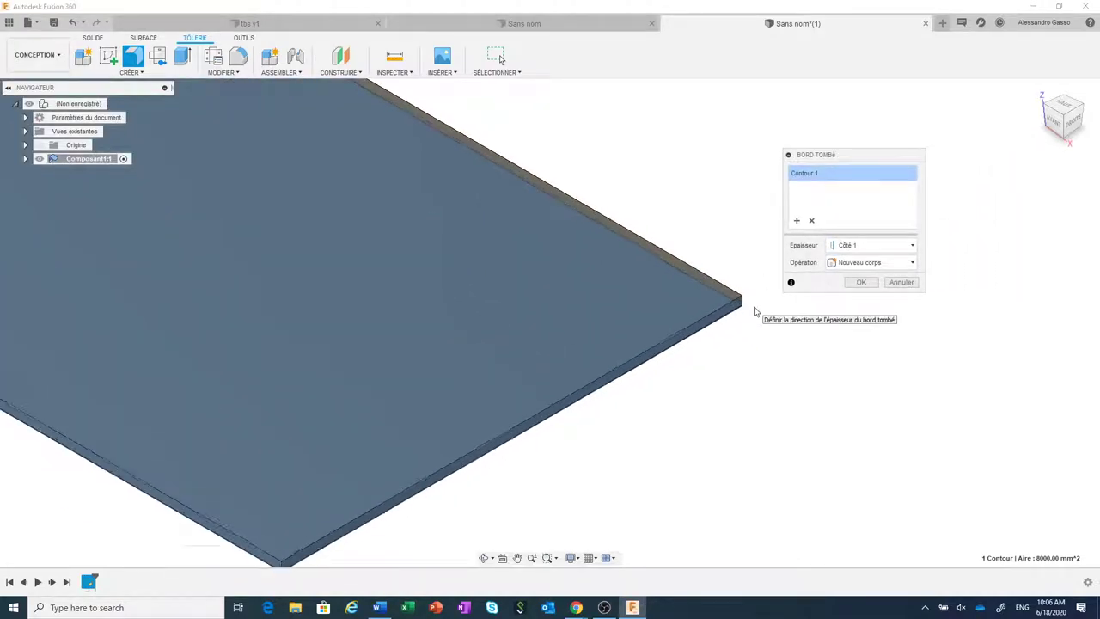
scroll(749, 311, "down", 2)
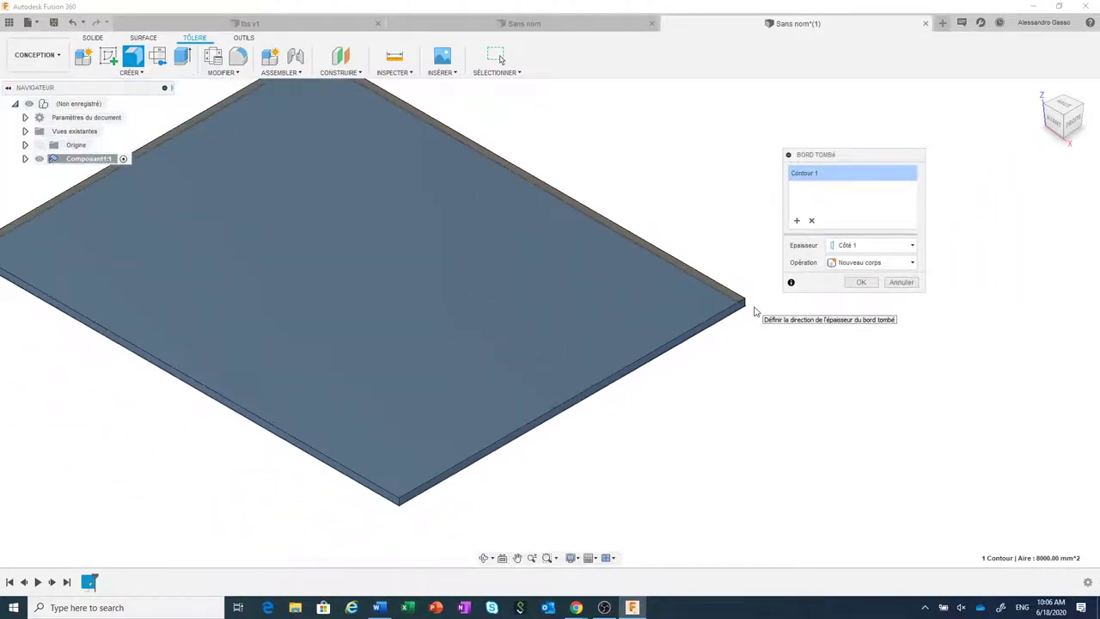
Try the thickness directions, settle on Côté 1, and create the plate.
left_click(878, 249)
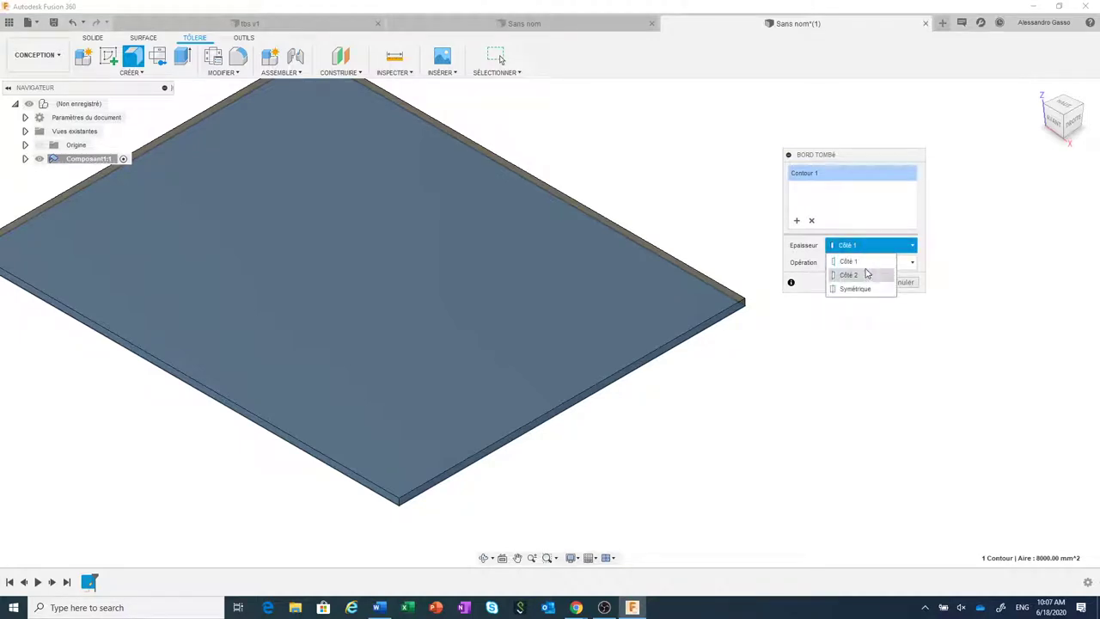
left_click(862, 276)
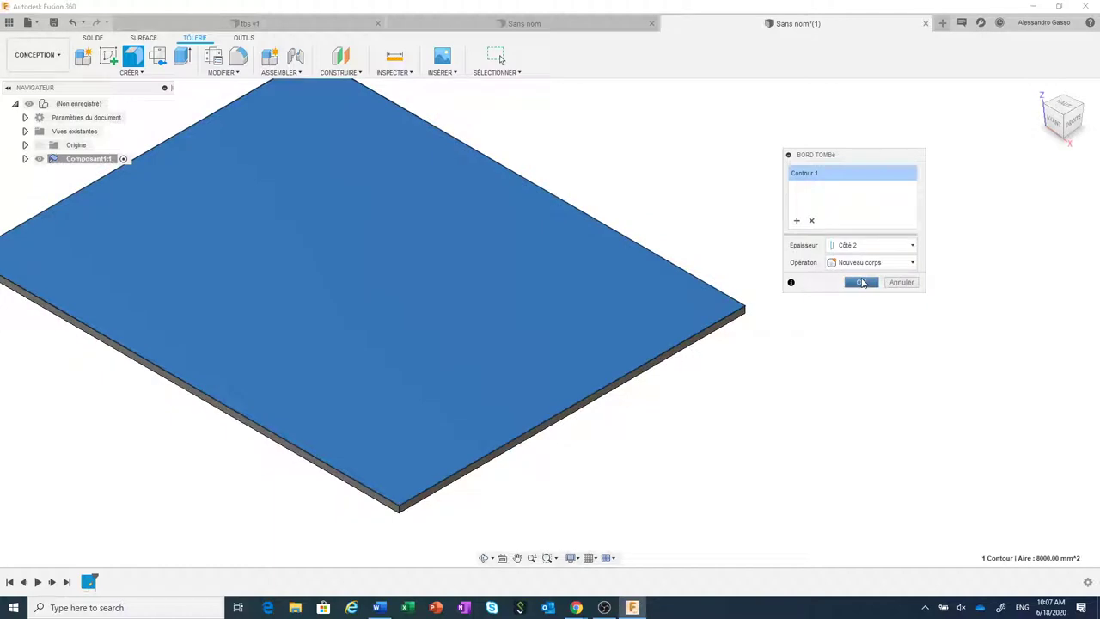
left_click(862, 248)
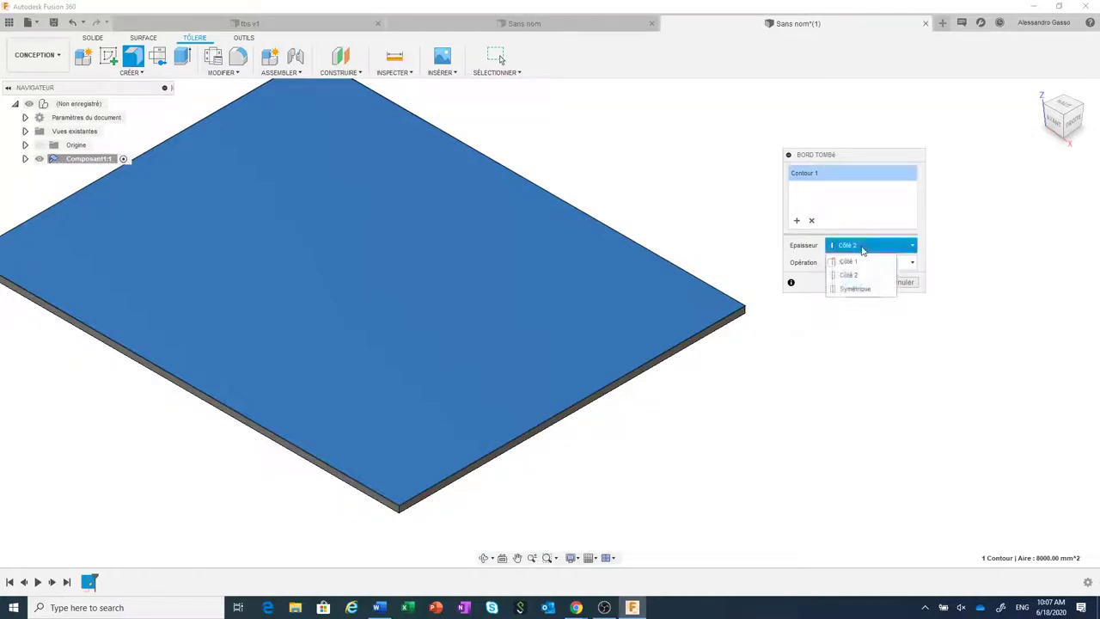
left_click(866, 290)
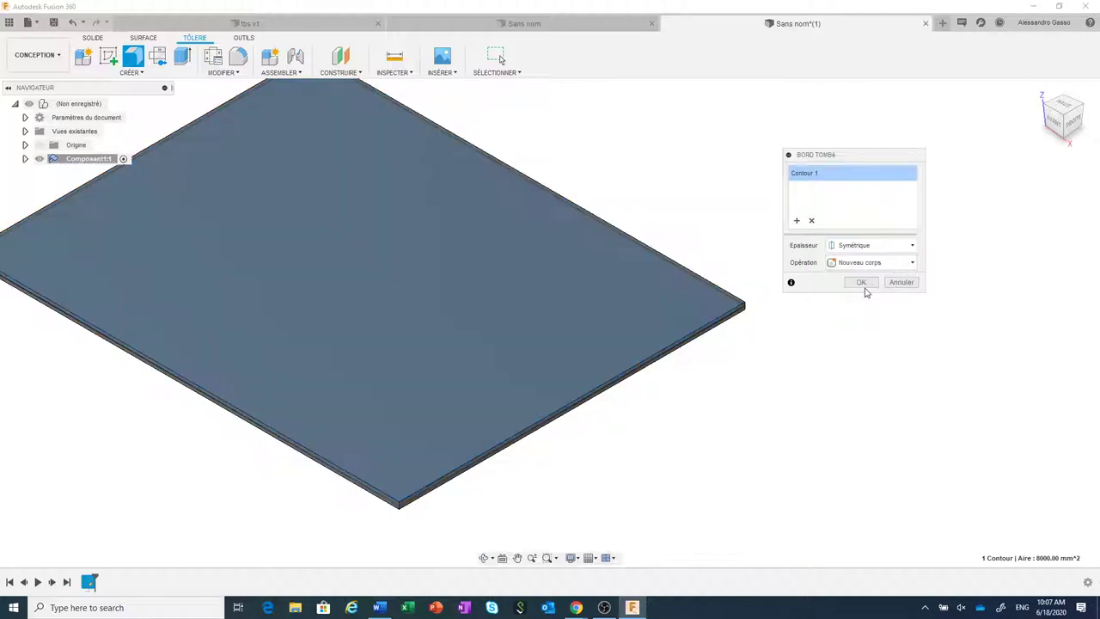
left_click(872, 247)
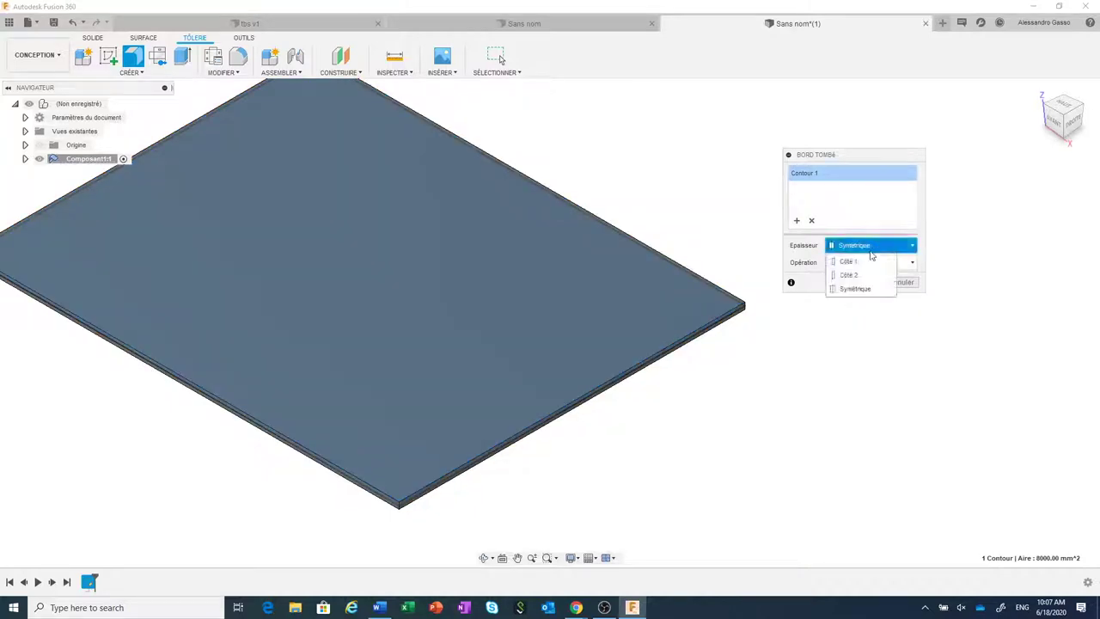
left_click(870, 261)
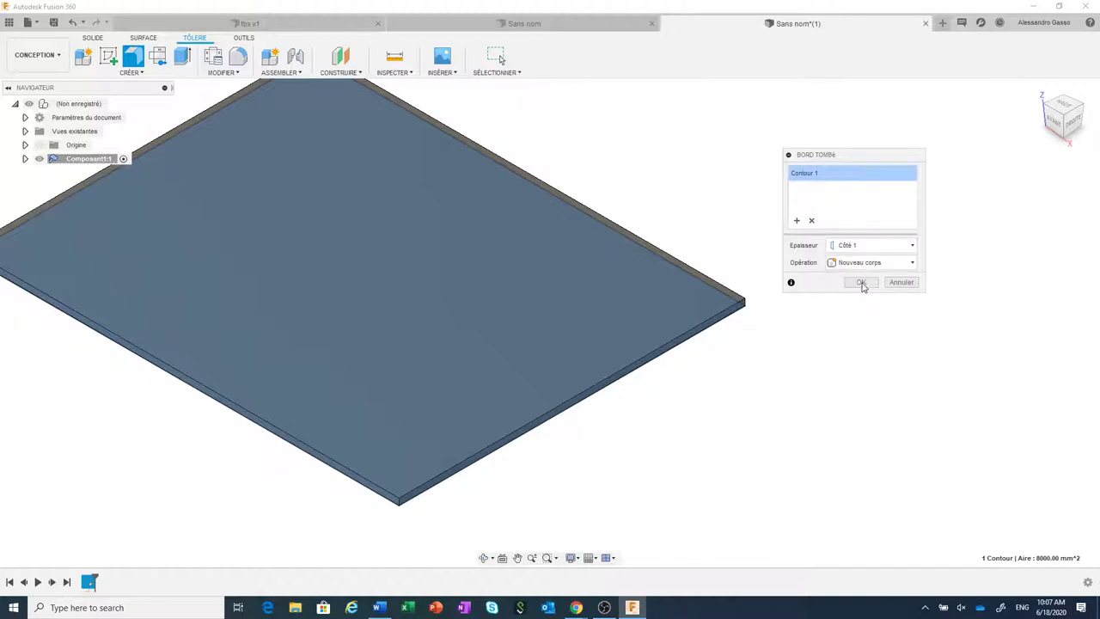
left_click(863, 286)
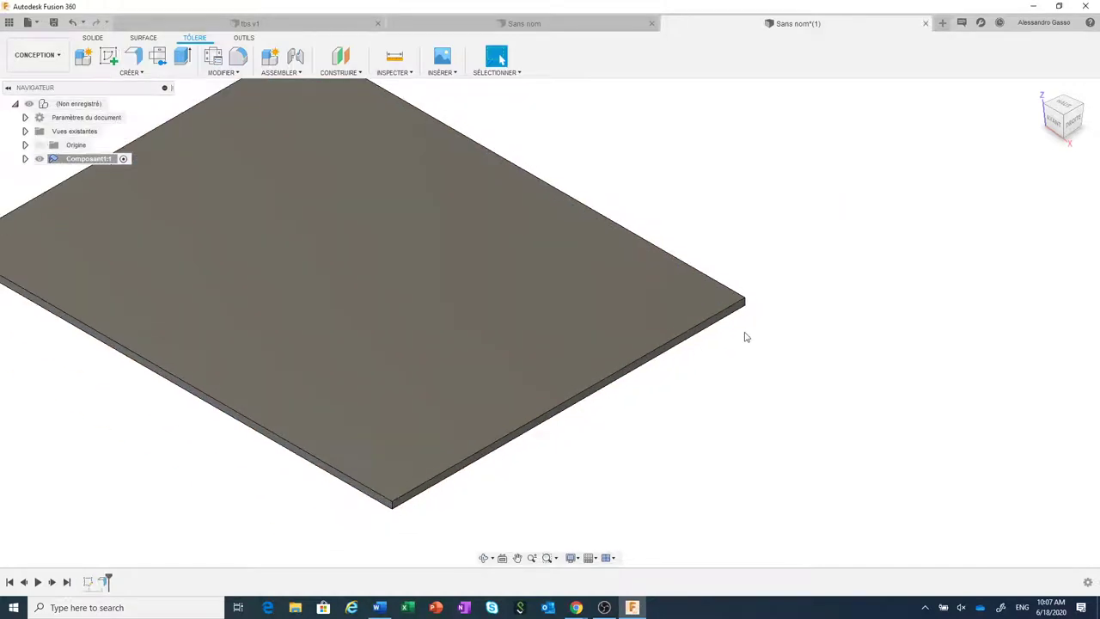
Measure the plate edge to confirm its 1.50 mm thickness.
middle_click_drag(744, 335, 800, 360)
scroll(800, 359, "up", 2)
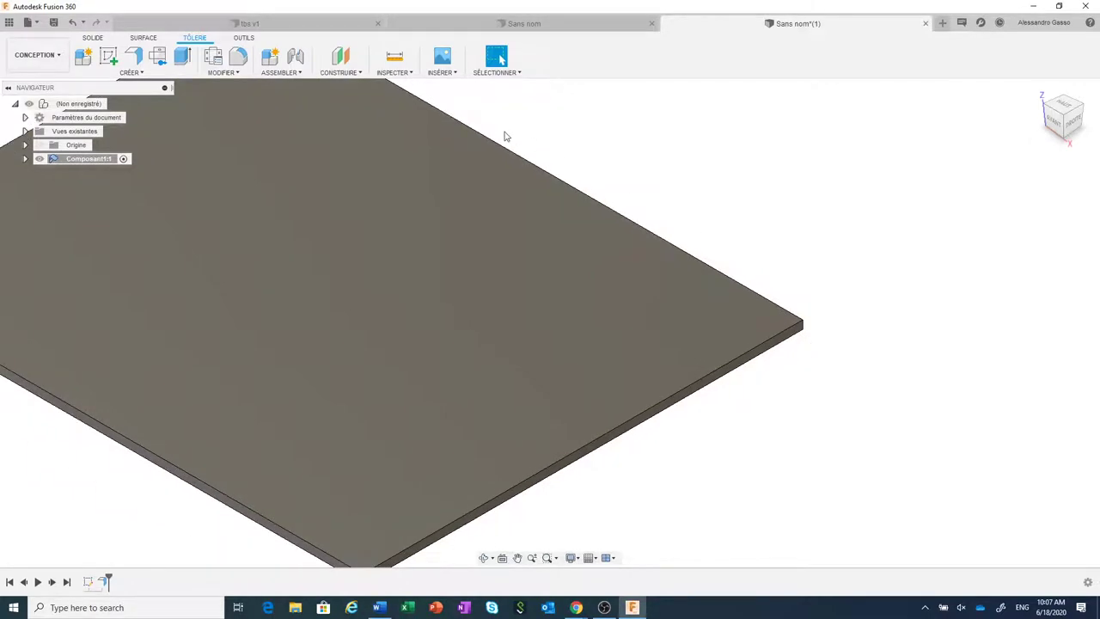
left_click(395, 56)
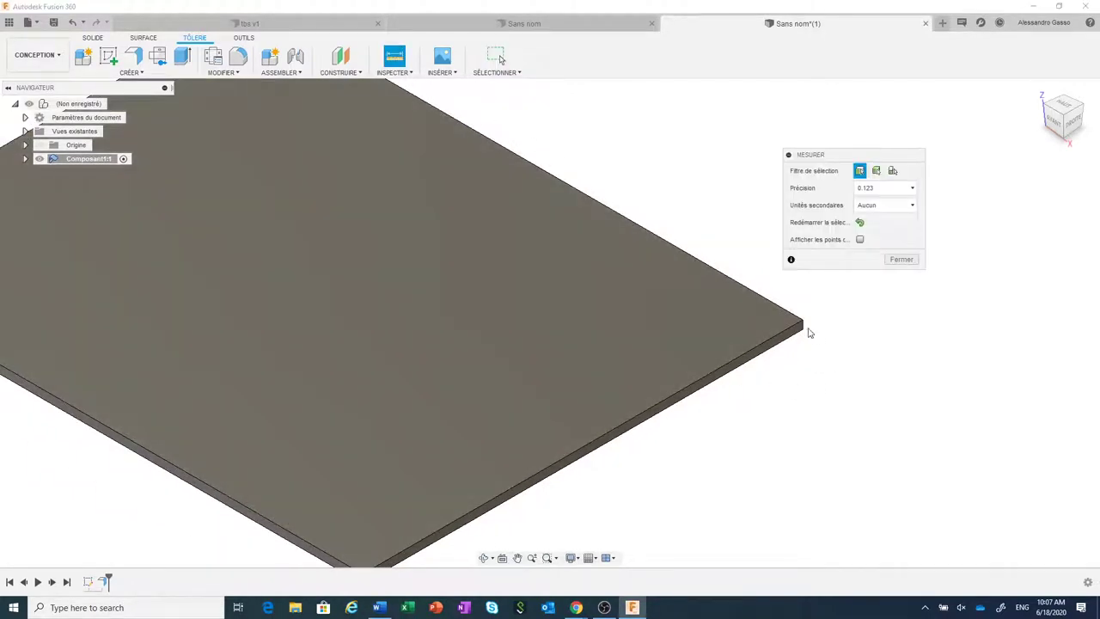
scroll(812, 337, "up", 1)
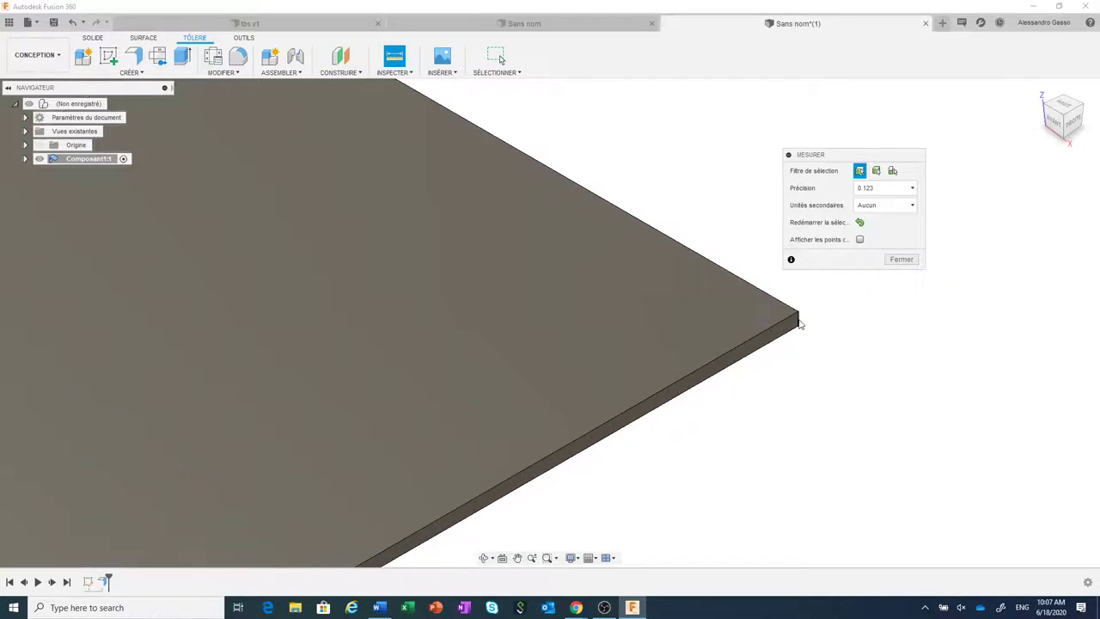
left_click(798, 320)
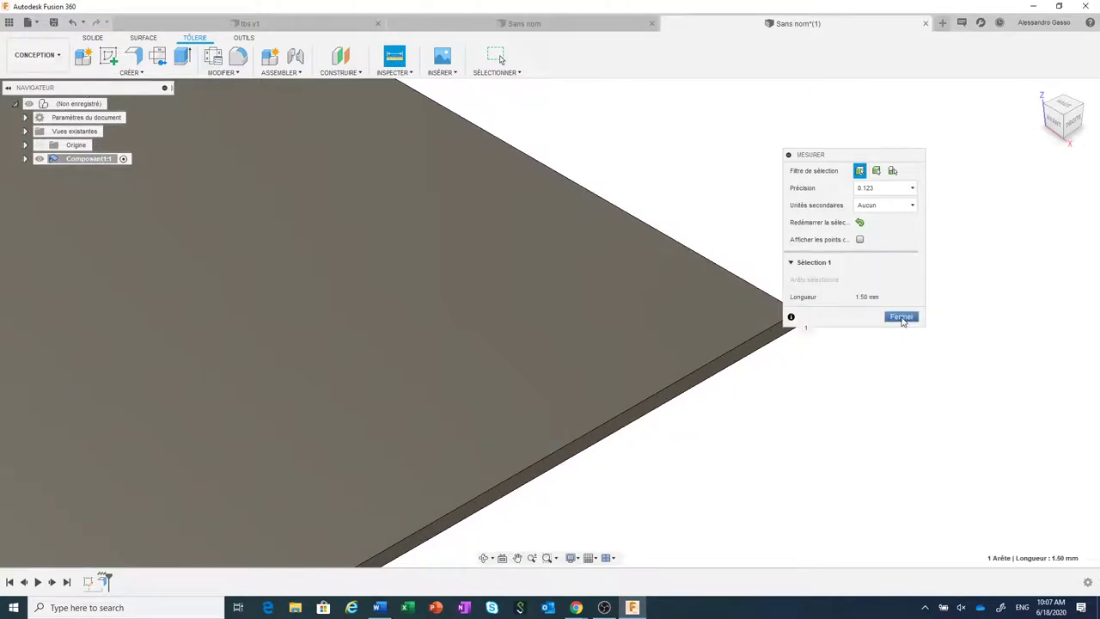
left_click(901, 318)
Recentre the plate and expand Composant1:1 in the browser to show its contents.
scroll(879, 400, "down", 2)
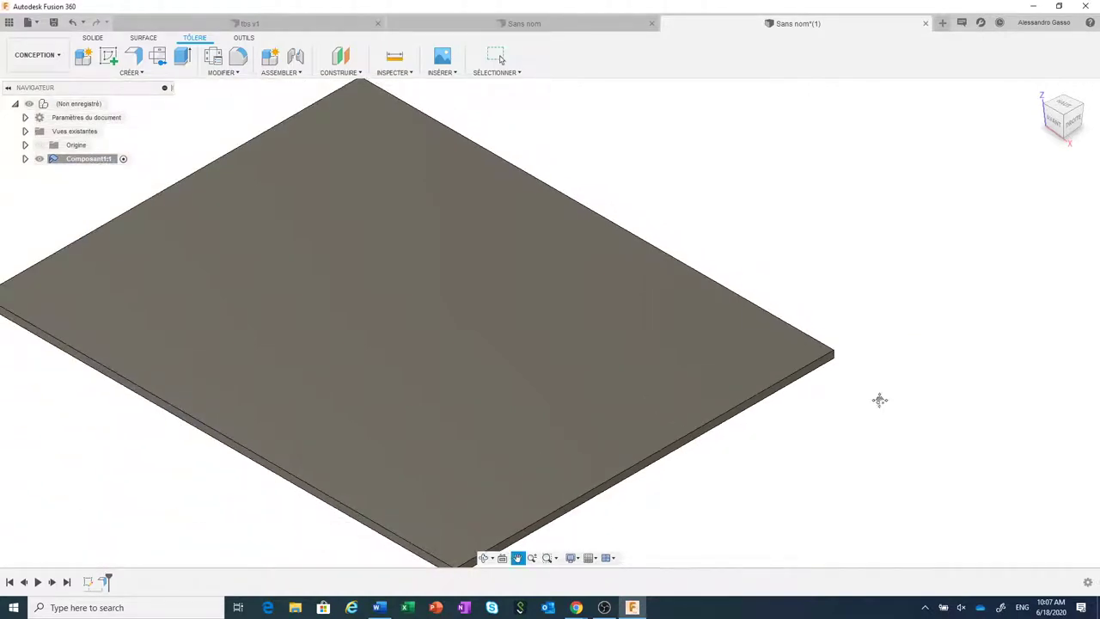
middle_click_drag(879, 400, 891, 373)
scroll(891, 373, "down", 1)
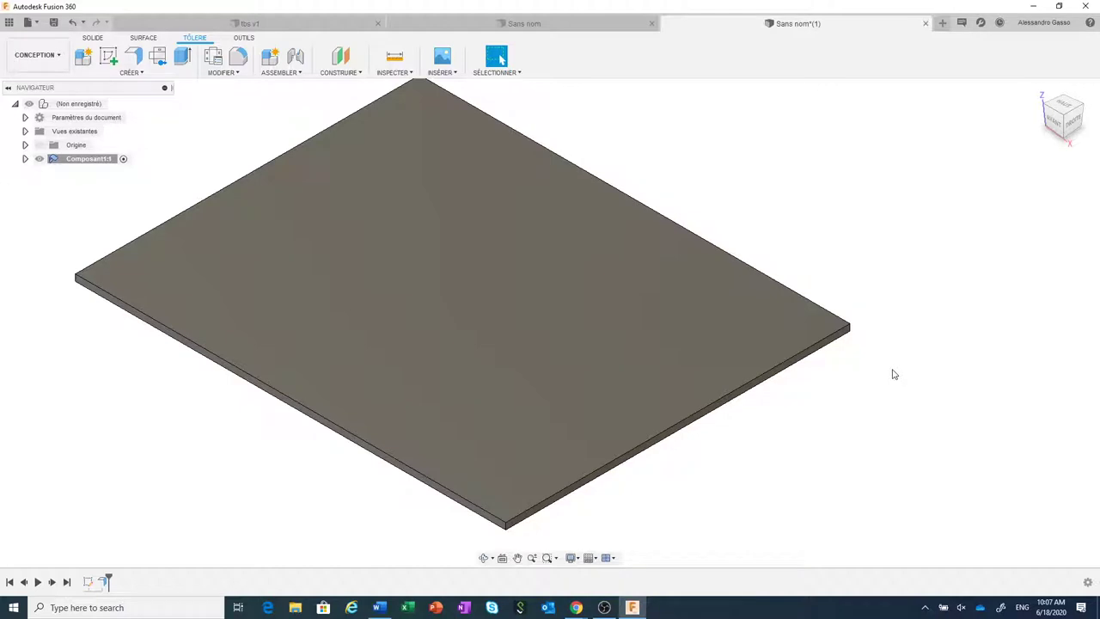
scroll(892, 374, "down", 1)
scroll(892, 374, "down", 1)
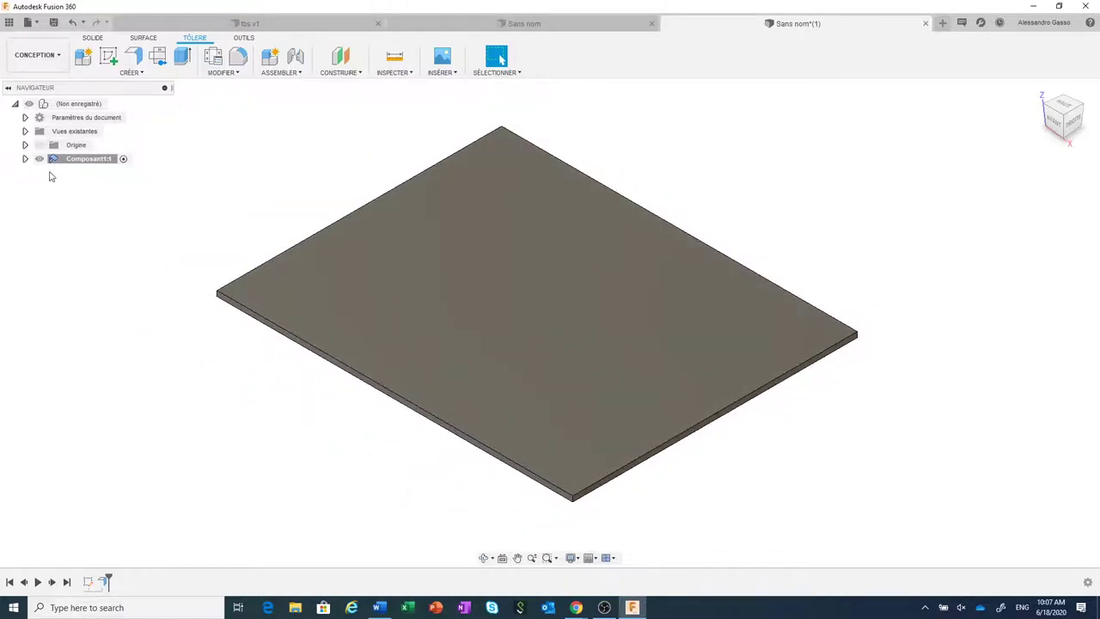
left_click(25, 159)
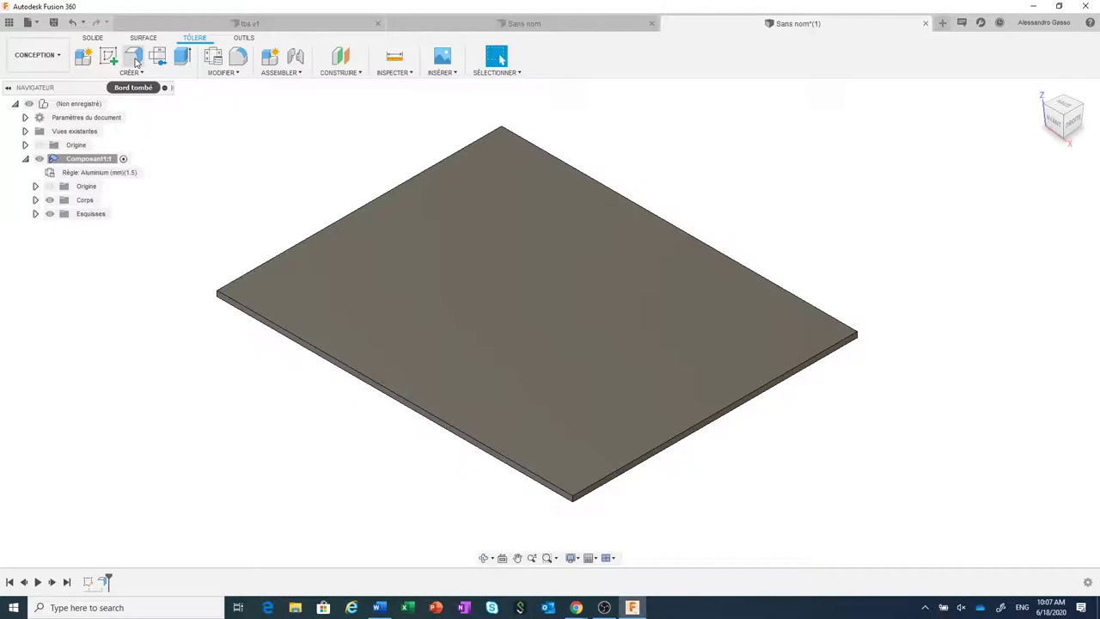
mouse_move(133, 57)
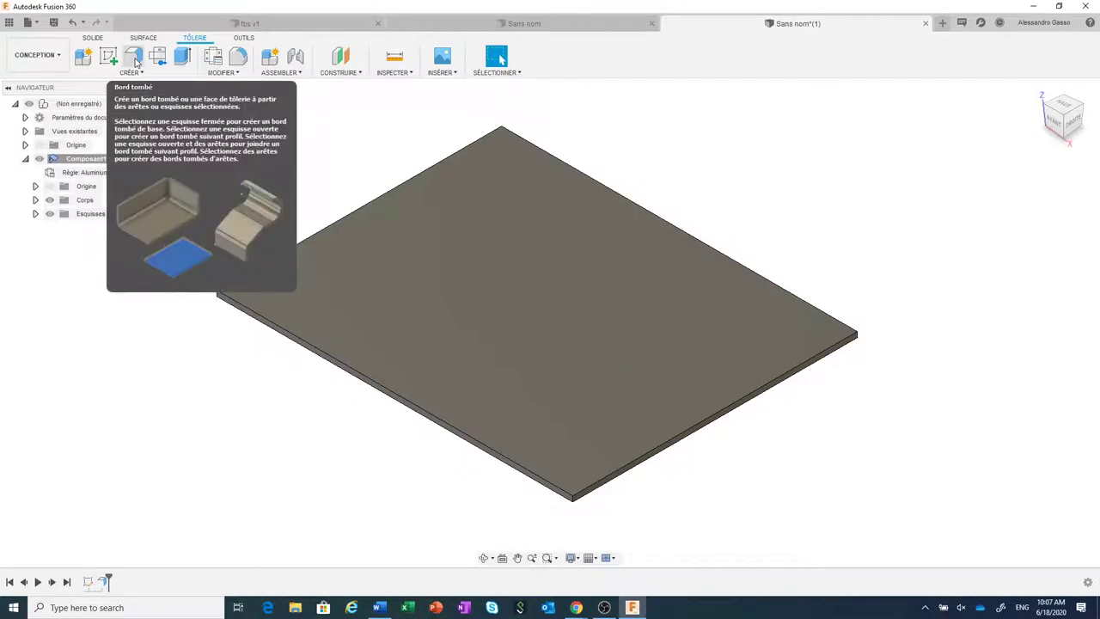
Preview a flange rising from the plate's upper-right edge with a 50 mm height.
left_click(133, 58)
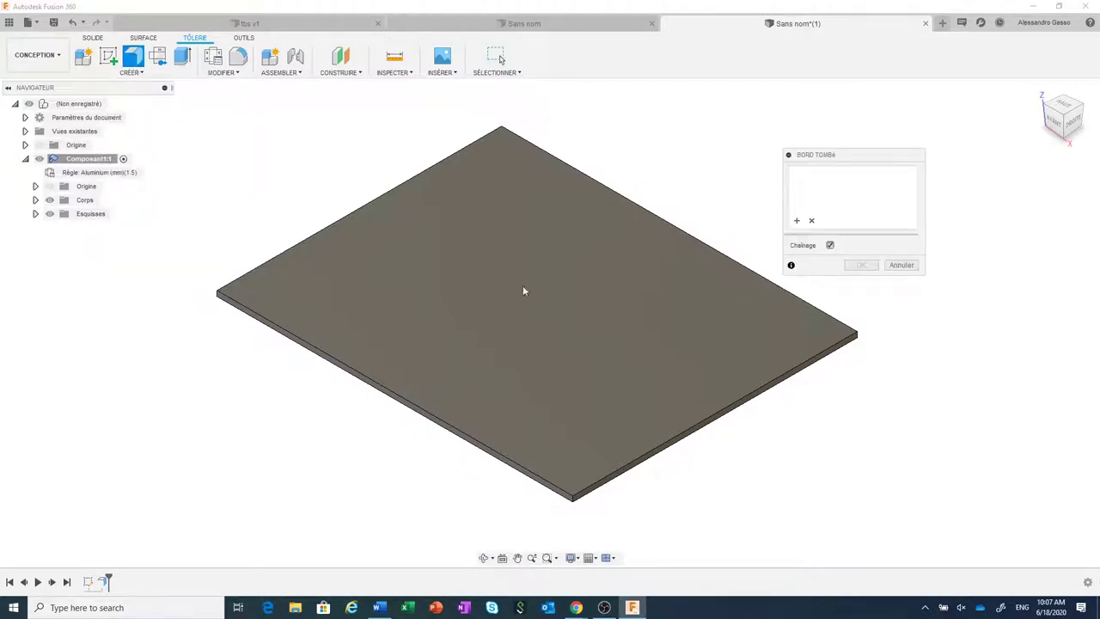
left_click(712, 248)
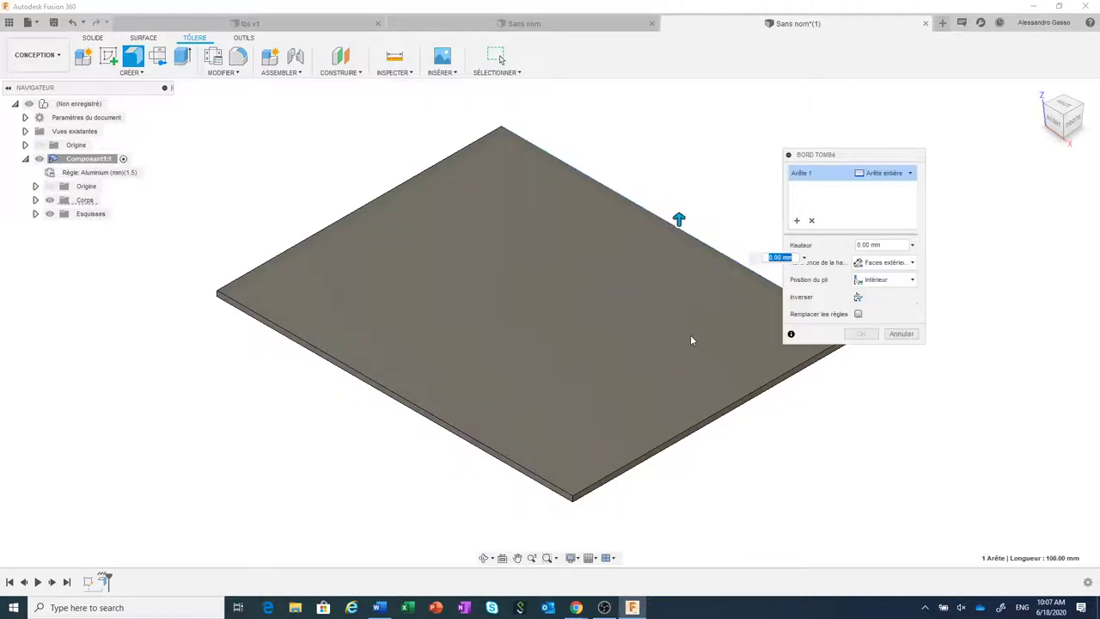
middle_click_drag(685, 341, 660, 337, "shift")
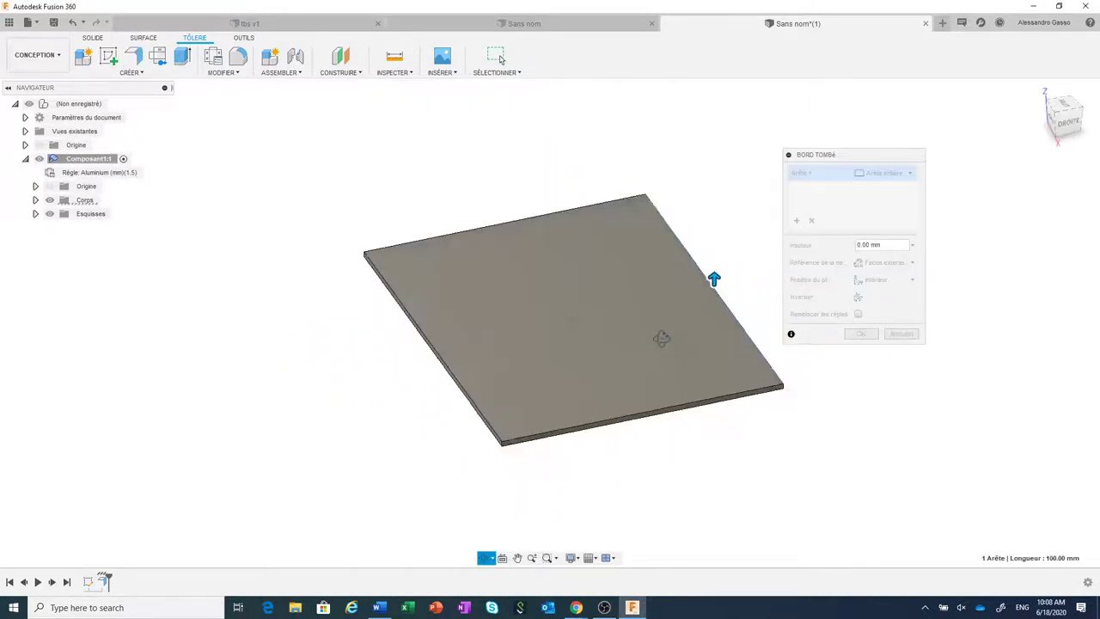
left_click_drag(713, 280, 694, 165)
middle_click_drag(665, 288, 622, 245, "shift")
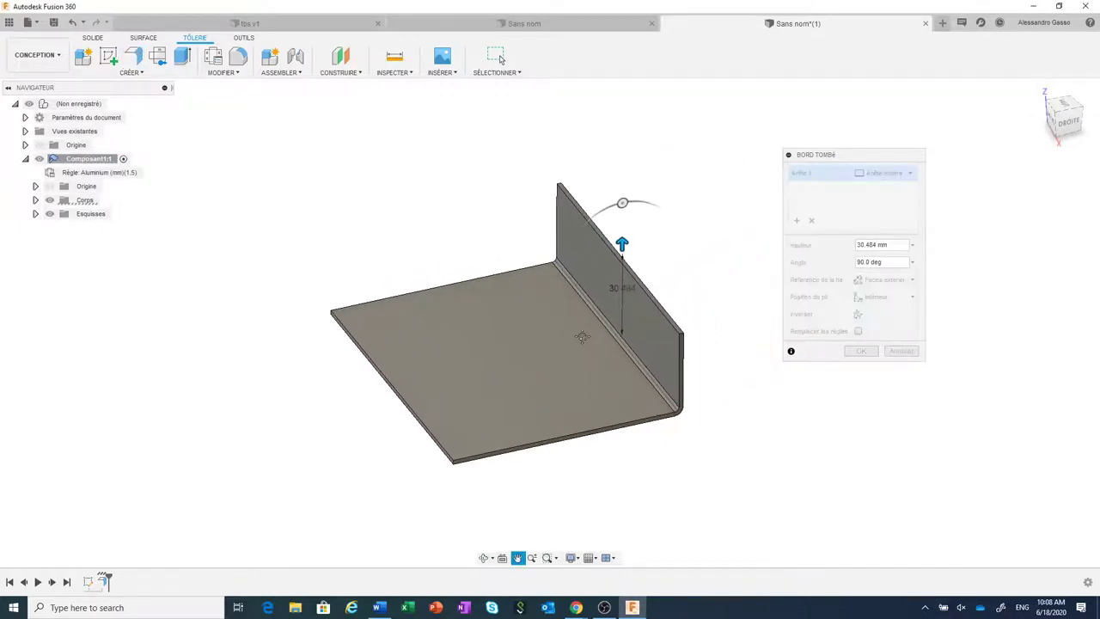
left_click_drag(622, 244, 622, 203)
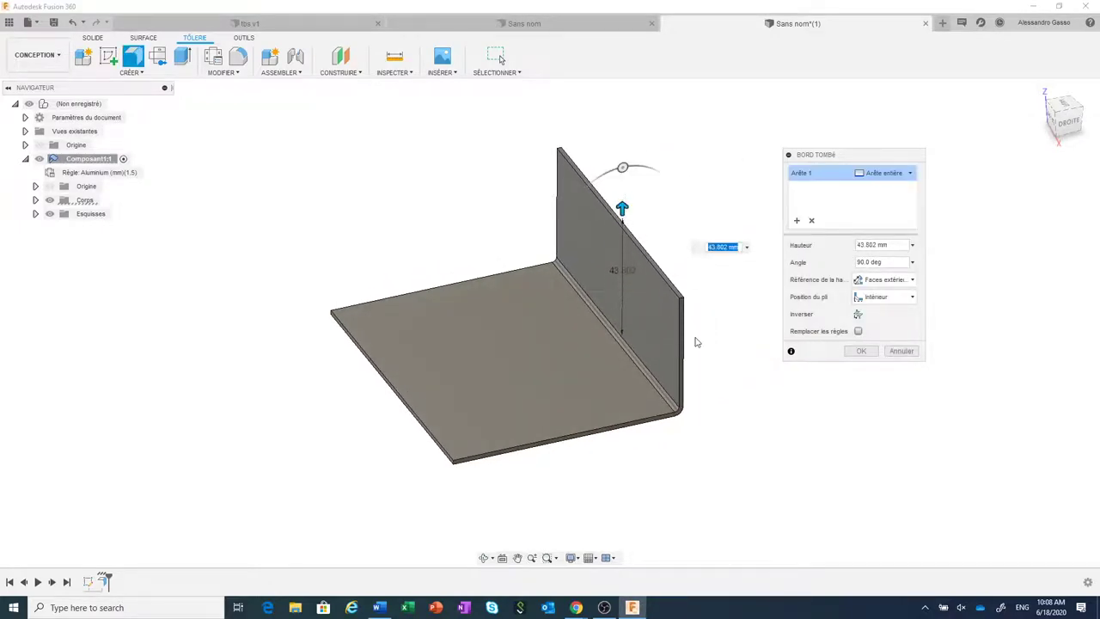
scroll(695, 341, "up", 2)
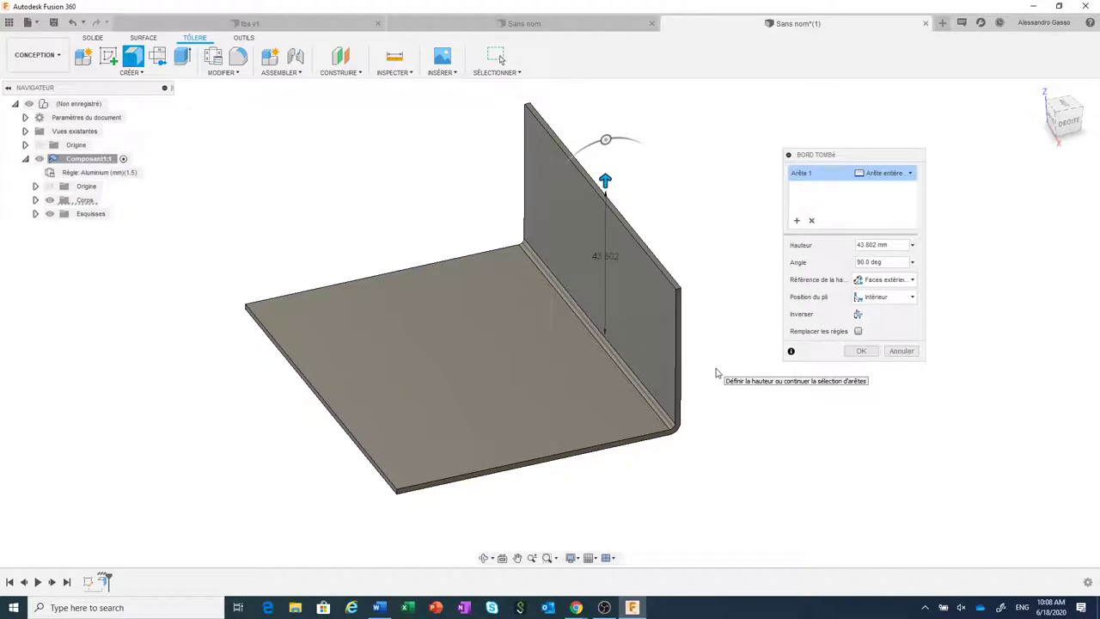
scroll(716, 372, "up", 1)
middle_click_drag(719, 370, 734, 392)
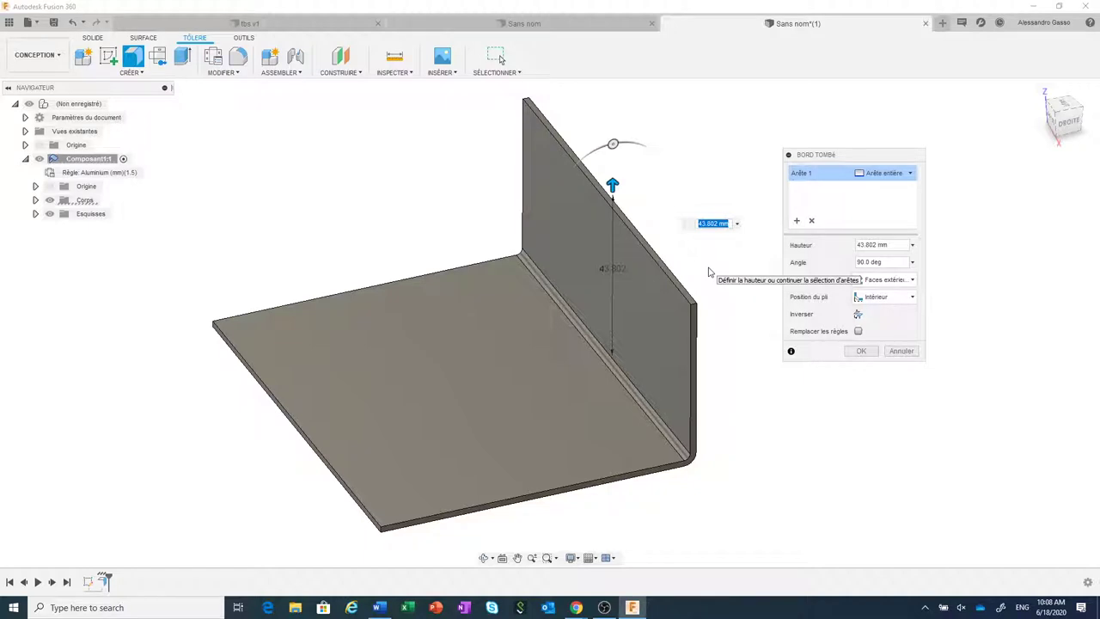
type("50")
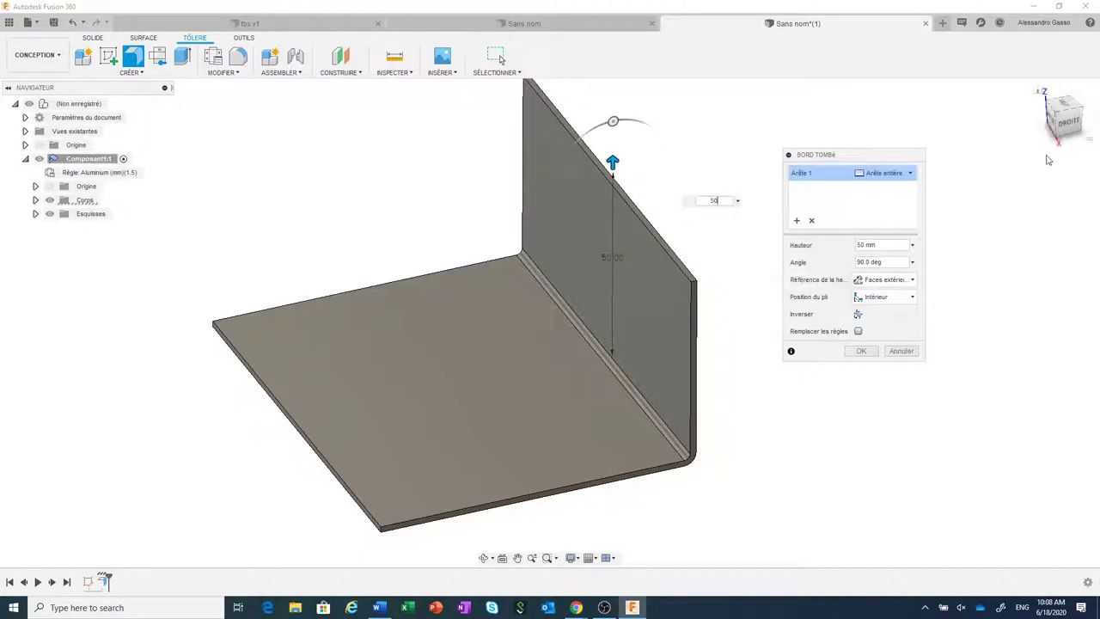
Switch to the right side view and centre the flange preview.
left_click(1068, 121)
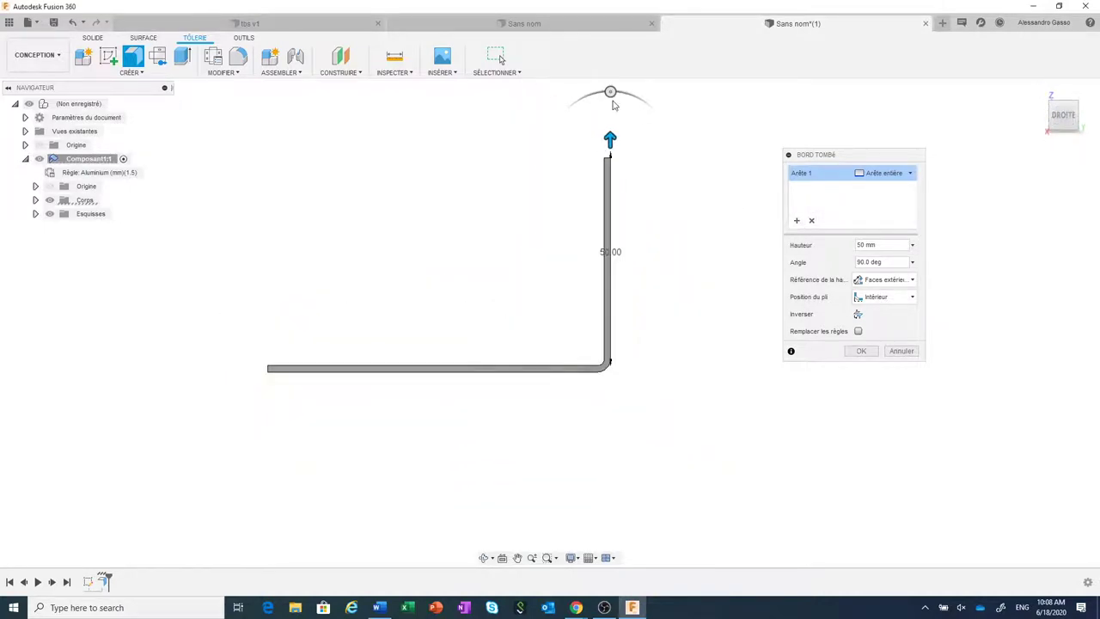
left_click_drag(610, 92, 610, 117)
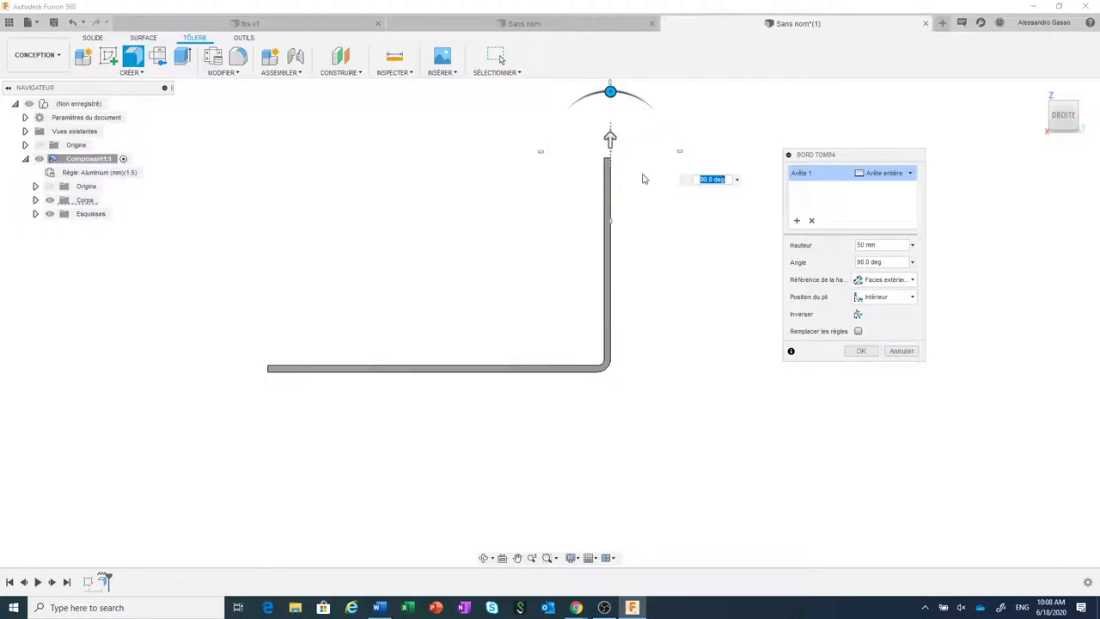
scroll(675, 273, "up", 1)
middle_click_drag(674, 273, 725, 332)
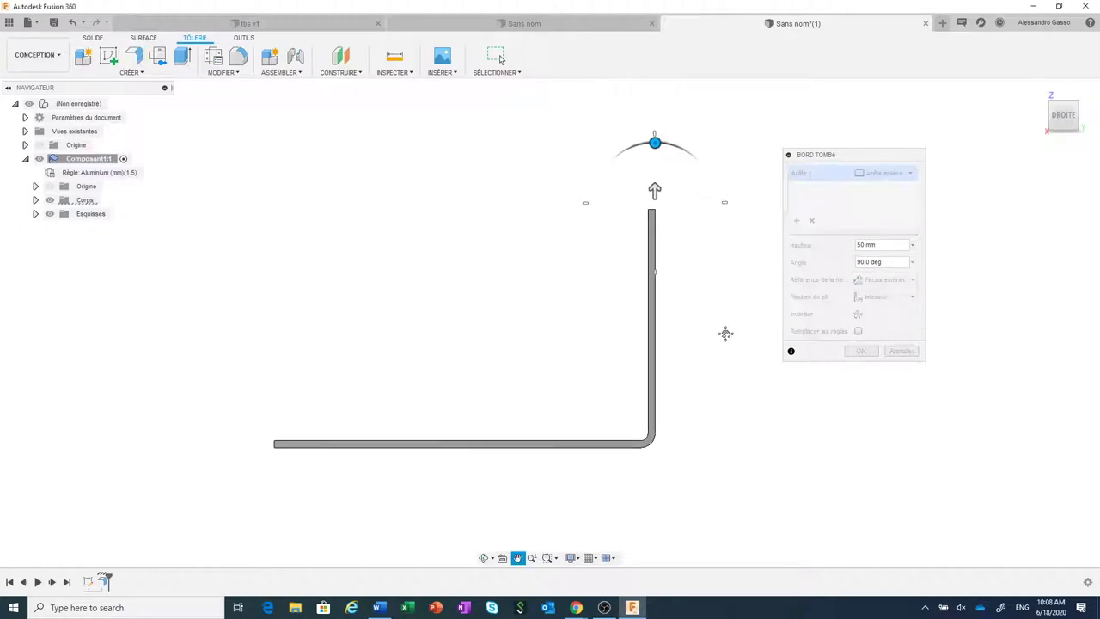
scroll(728, 340, "up", 1)
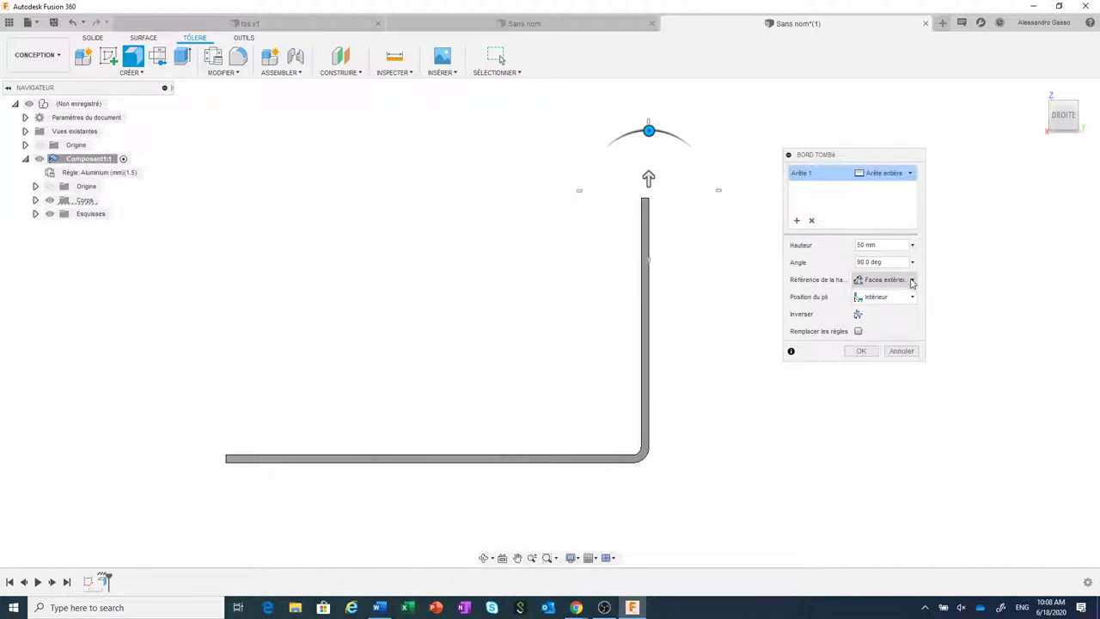
Compare the height reference options and settle on Faces extérieures.
left_click(912, 281)
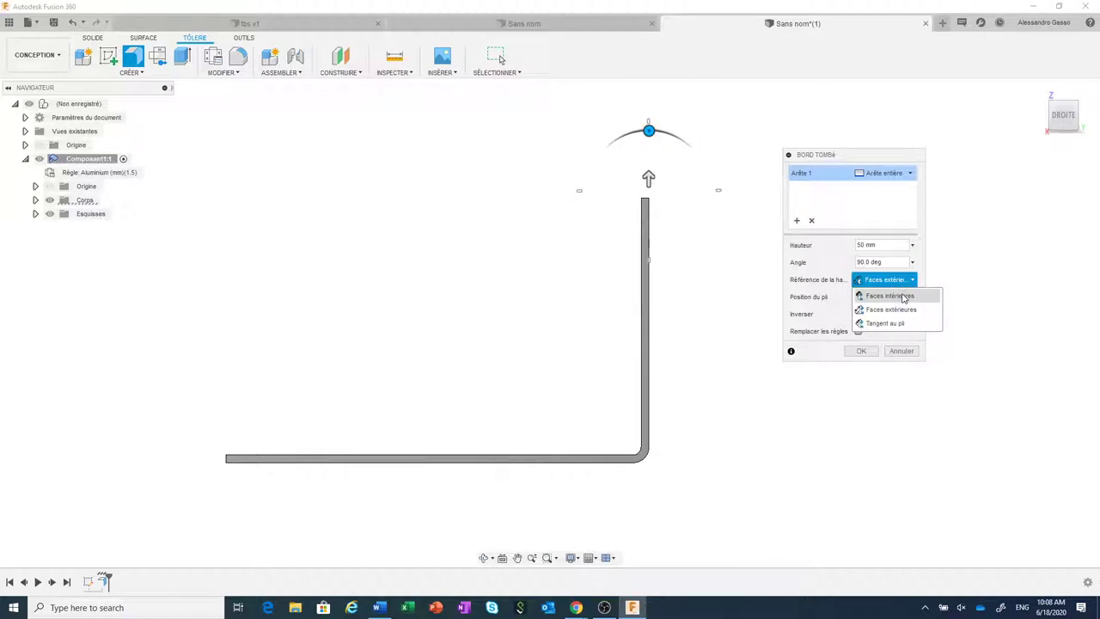
left_click(910, 296)
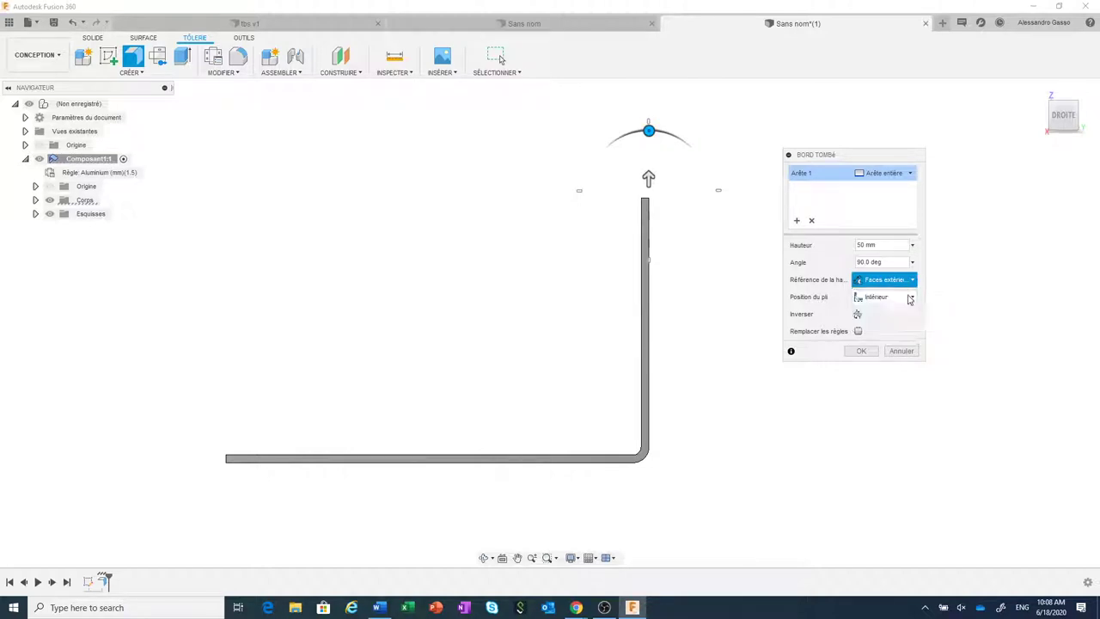
scroll(710, 255, "up", 2)
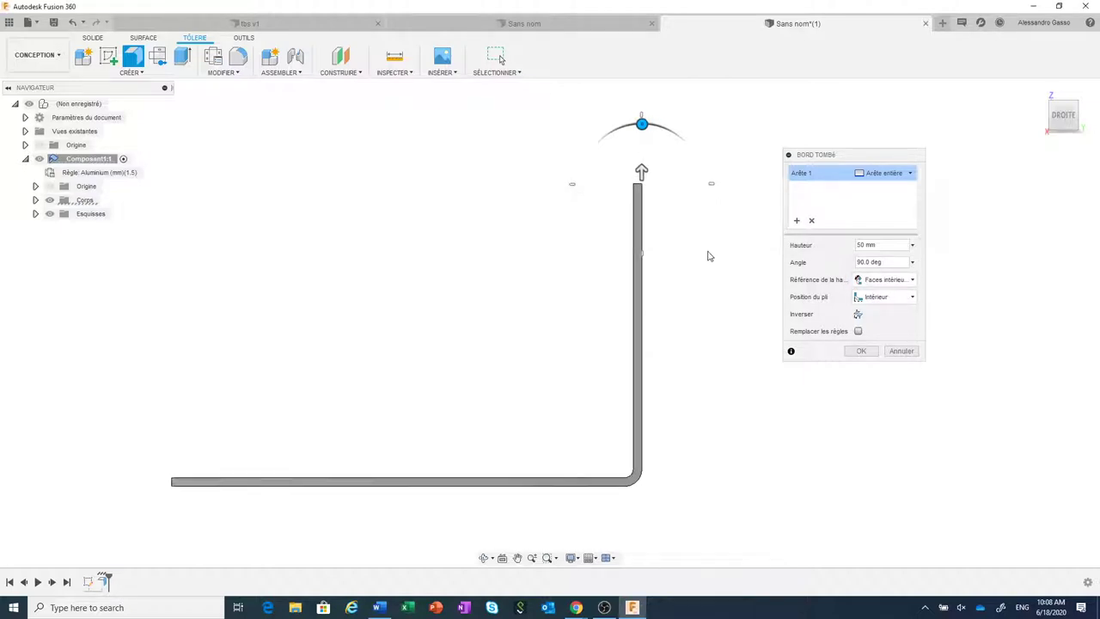
scroll(694, 235, "up", 2)
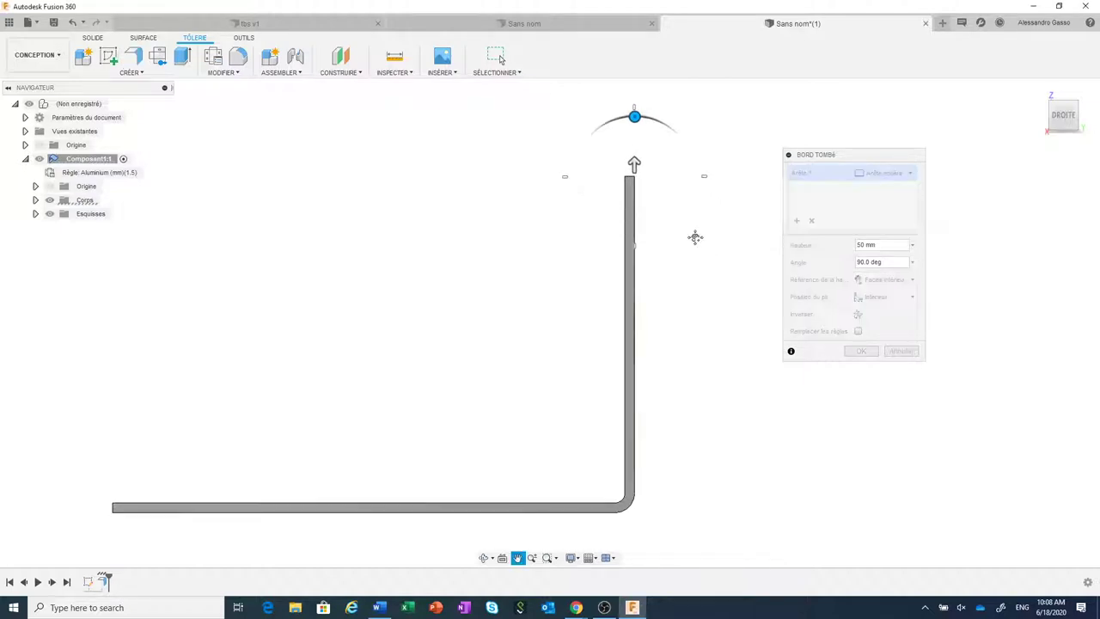
left_click(868, 281)
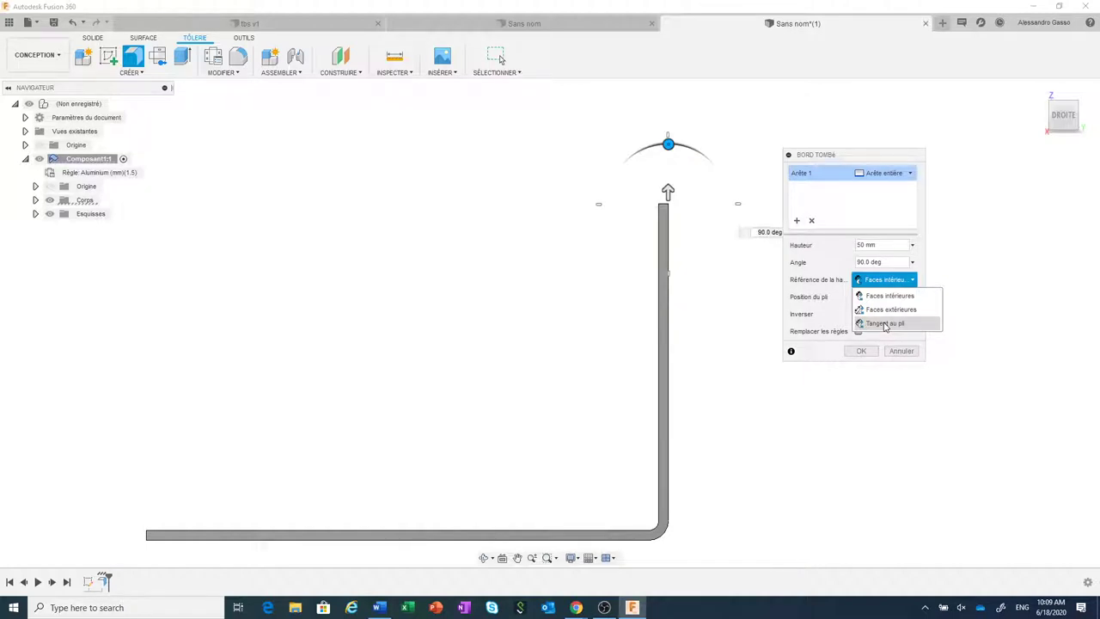
left_click(885, 324)
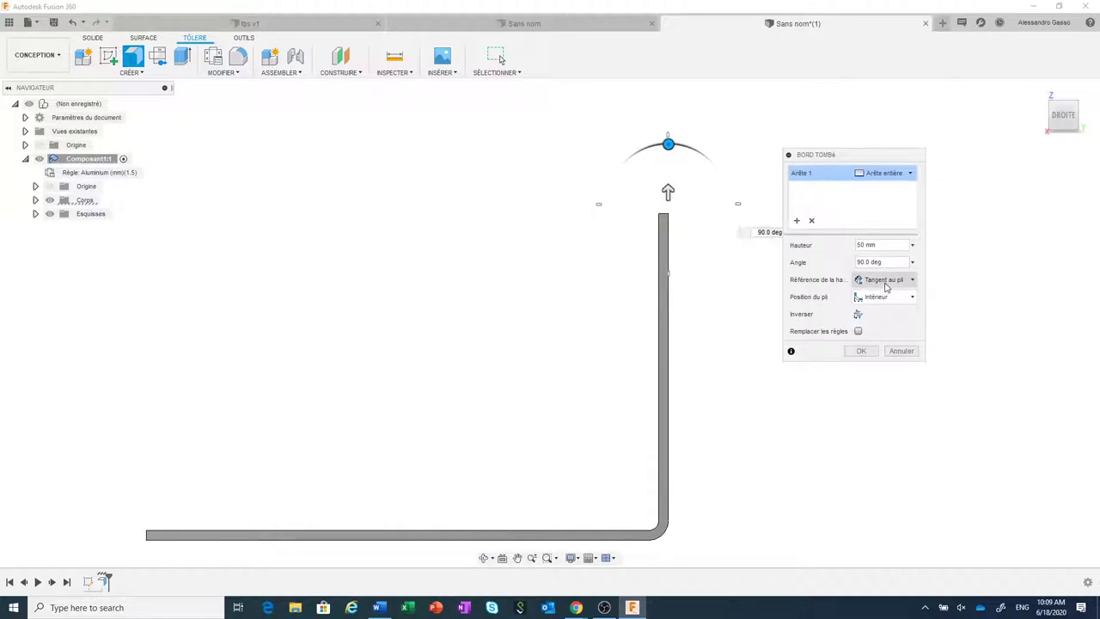
left_click(886, 282)
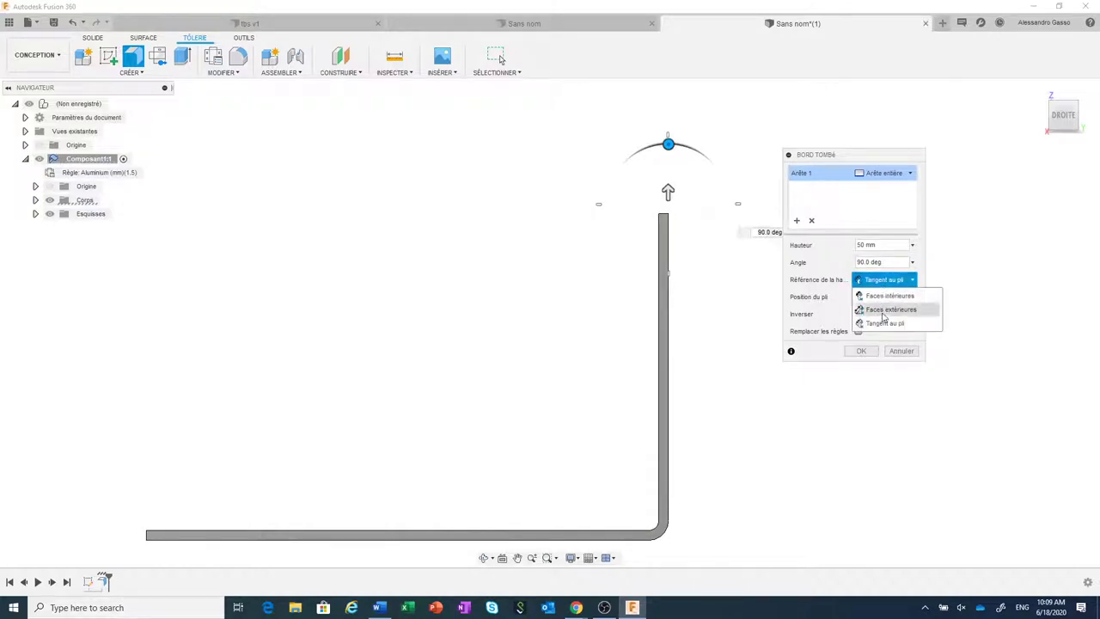
left_click(883, 297)
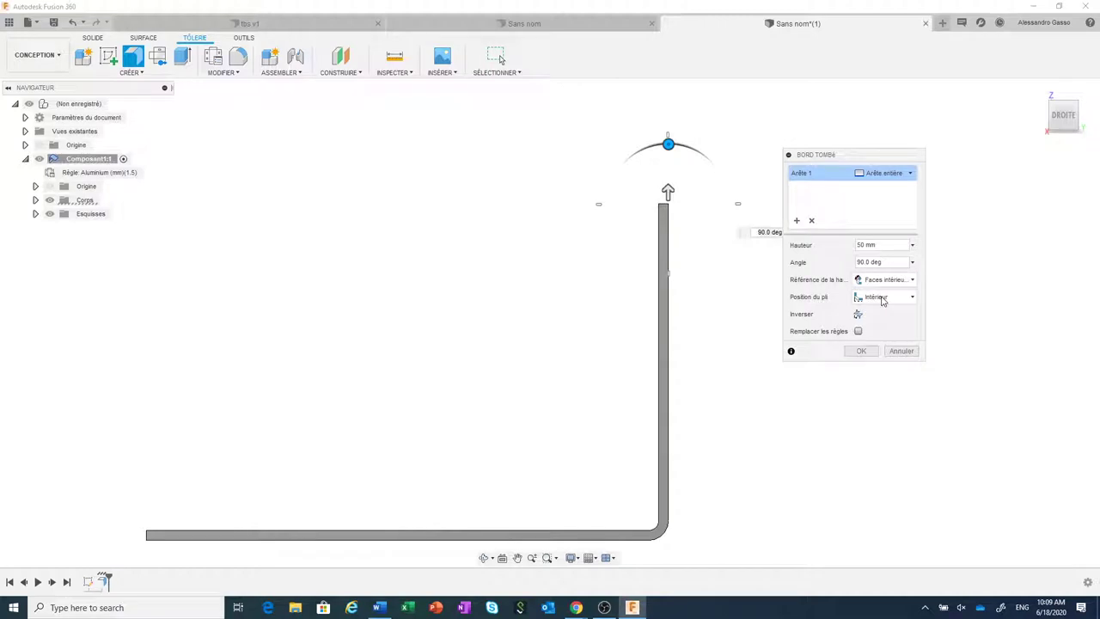
left_click(885, 281)
left_click(883, 309)
left_click(884, 281)
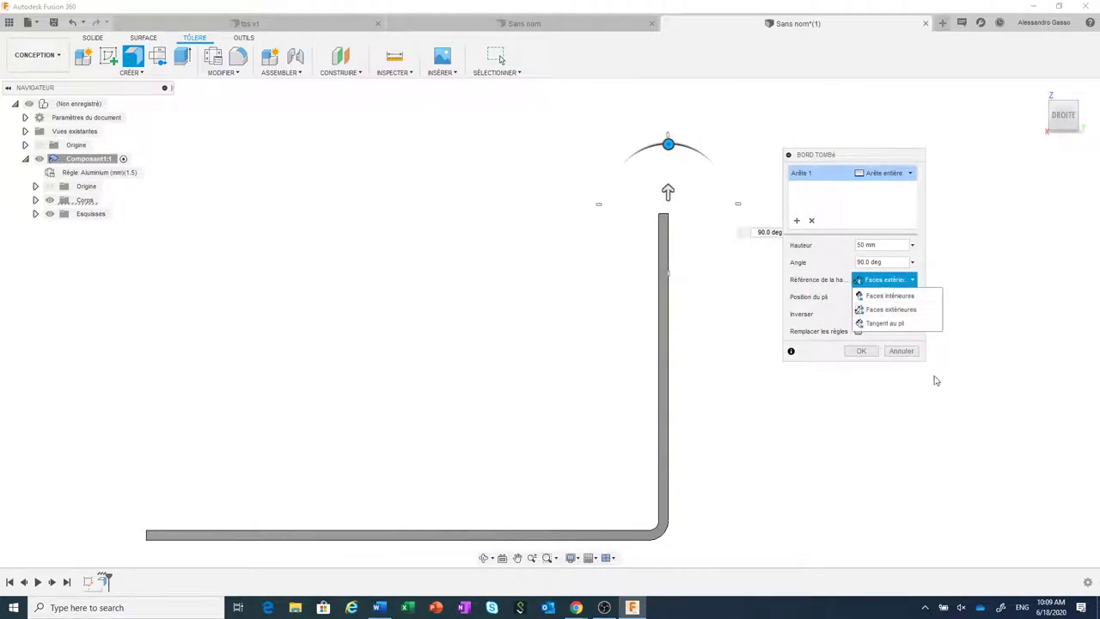
left_click(956, 403)
Tilt the flange out to about 125° and swing it back toward 90°.
left_click_drag(668, 142, 444, 215)
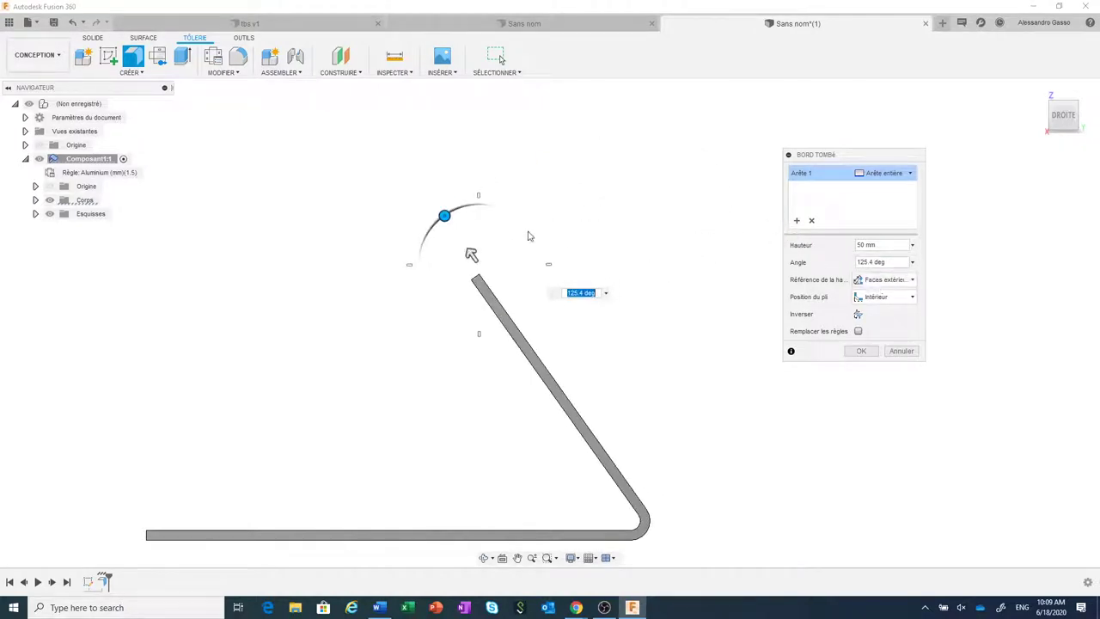
mouse_move(444, 214)
left_mouse_down()
mouse_move(499, 207)
mouse_move(480, 210)
left_mouse_up()
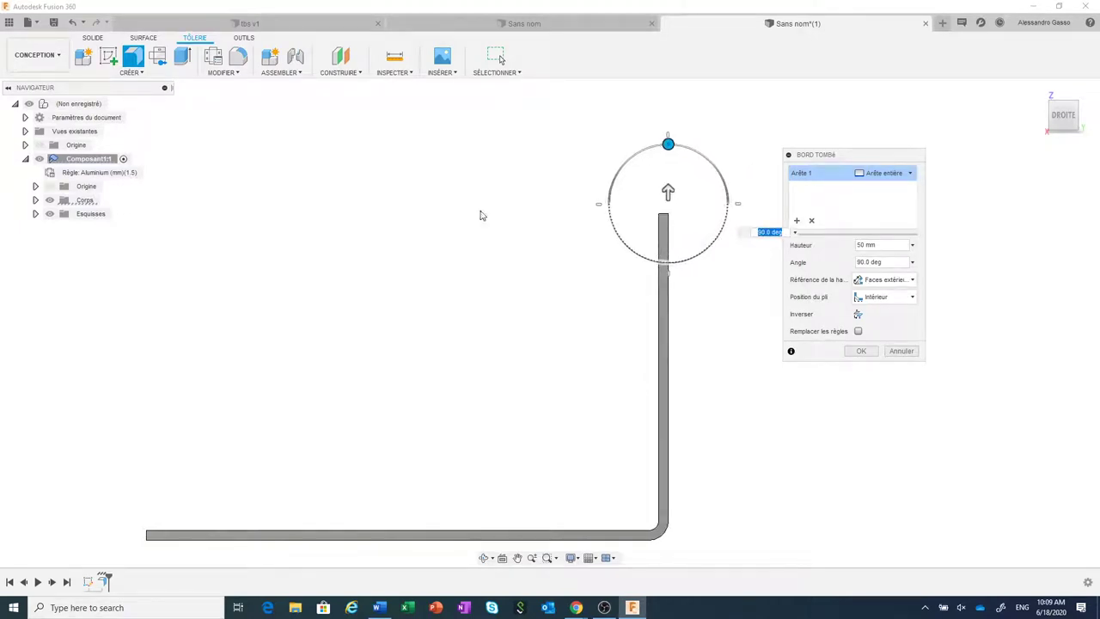
scroll(701, 340, "up", 1)
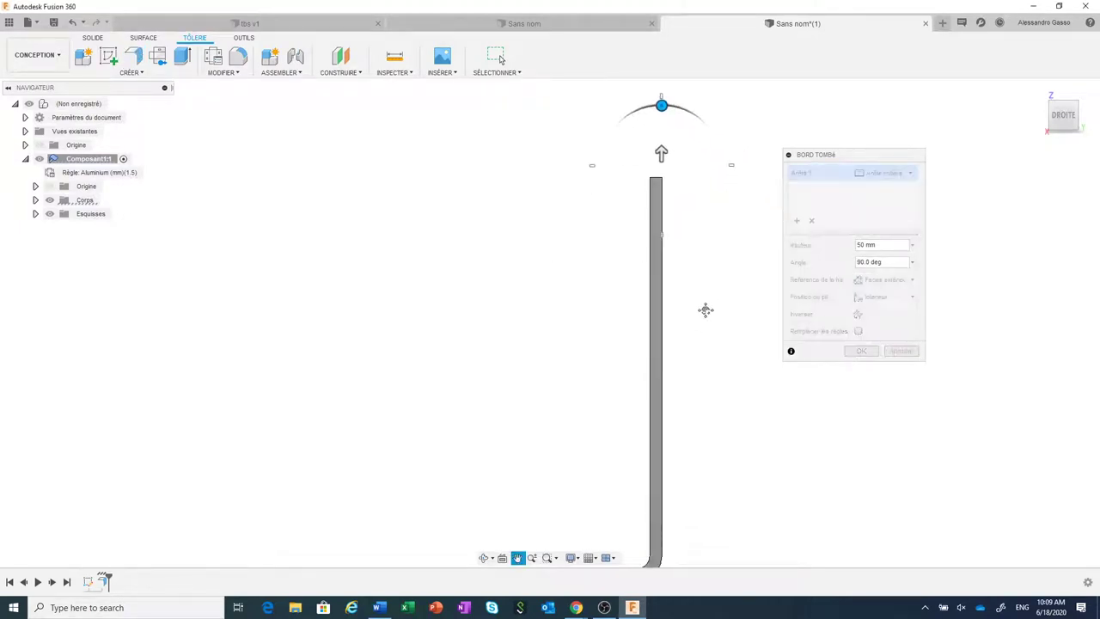
middle_click_drag(705, 306, 719, 277)
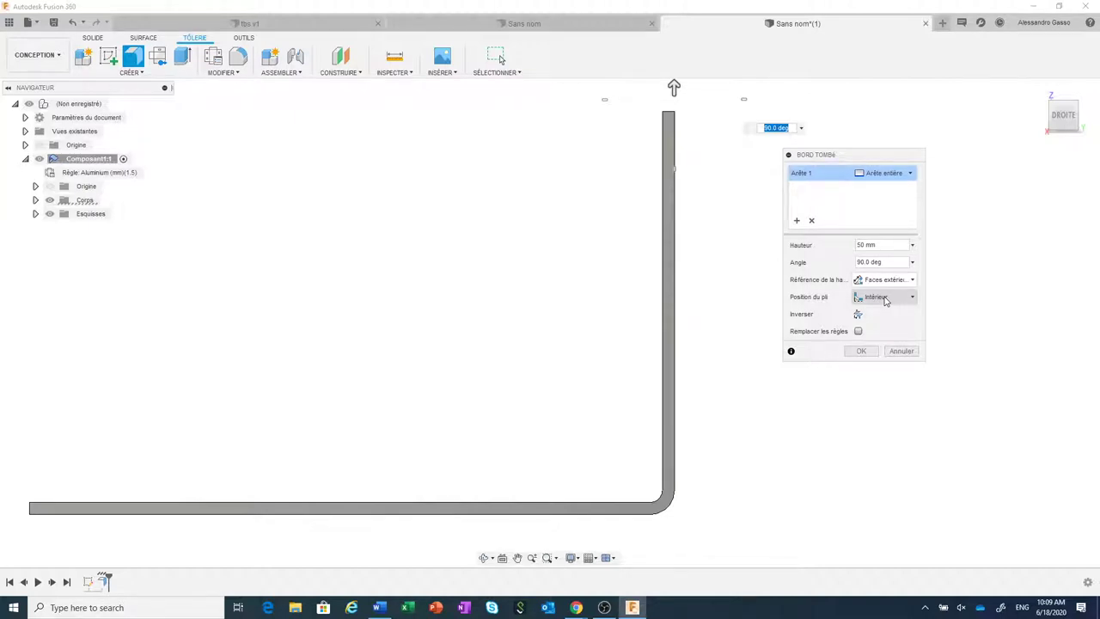
Change the bend position to Extérieur, then to Adjacent.
left_click(885, 300)
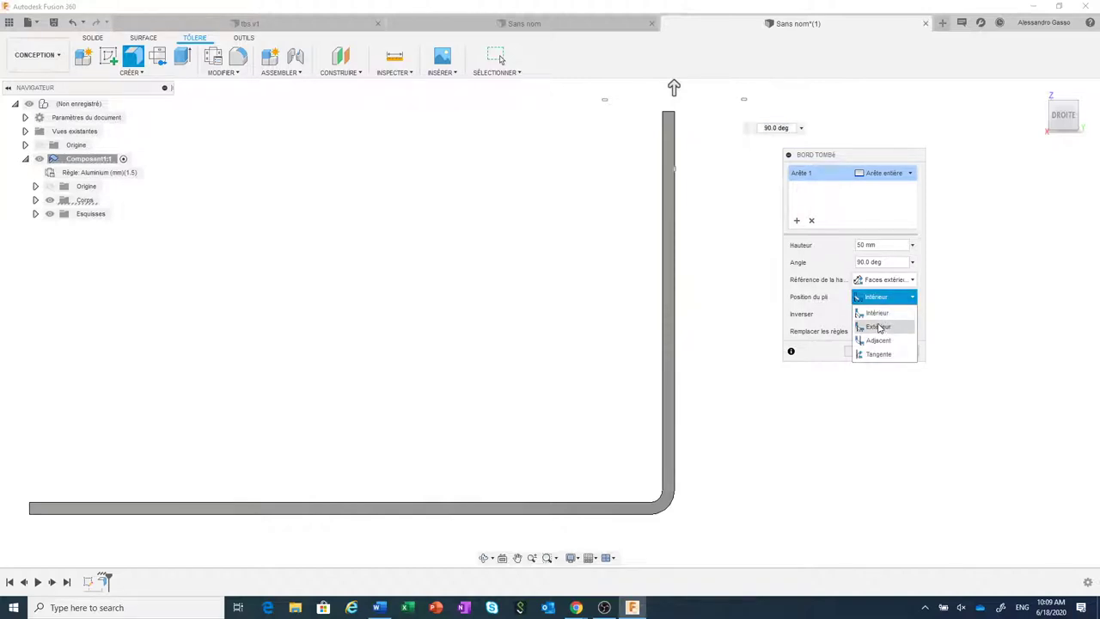
left_click(879, 327)
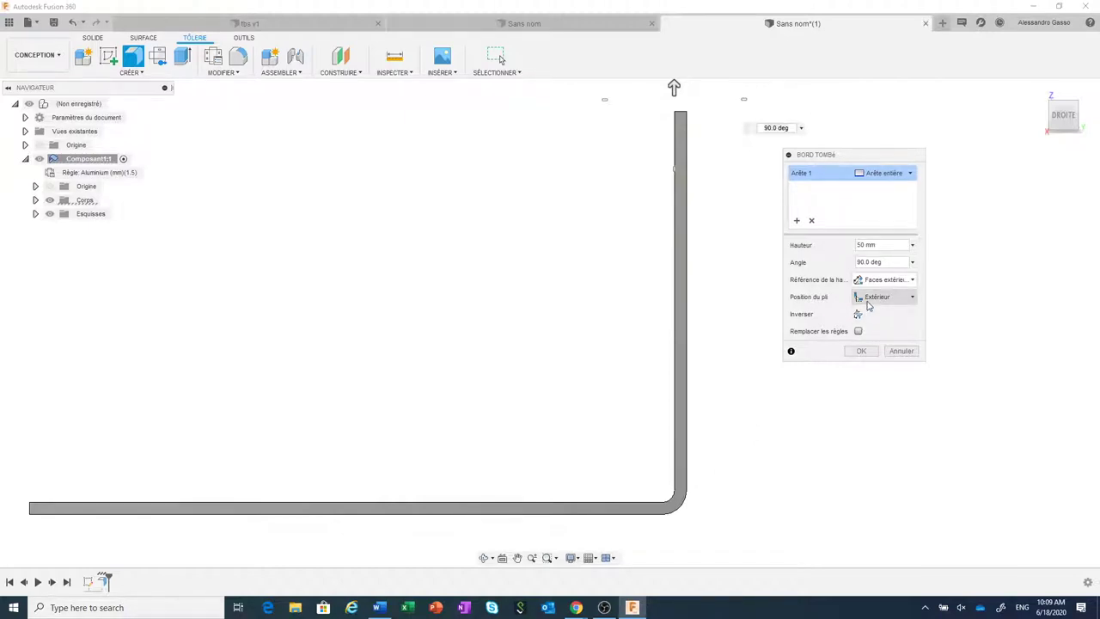
left_click(868, 306)
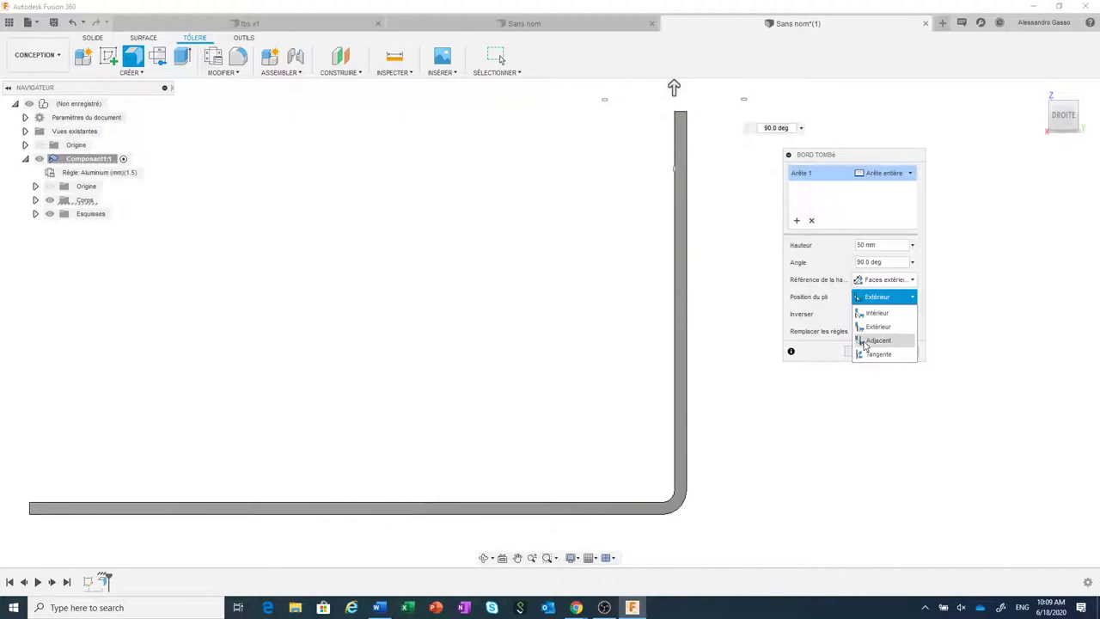
left_click(868, 341)
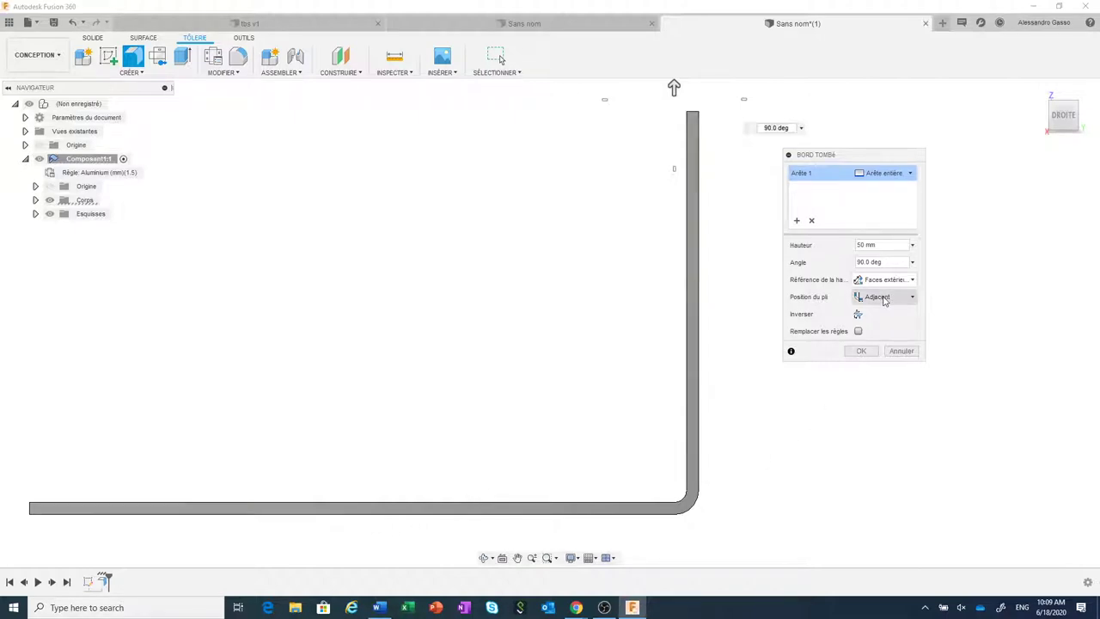
left_click(857, 316)
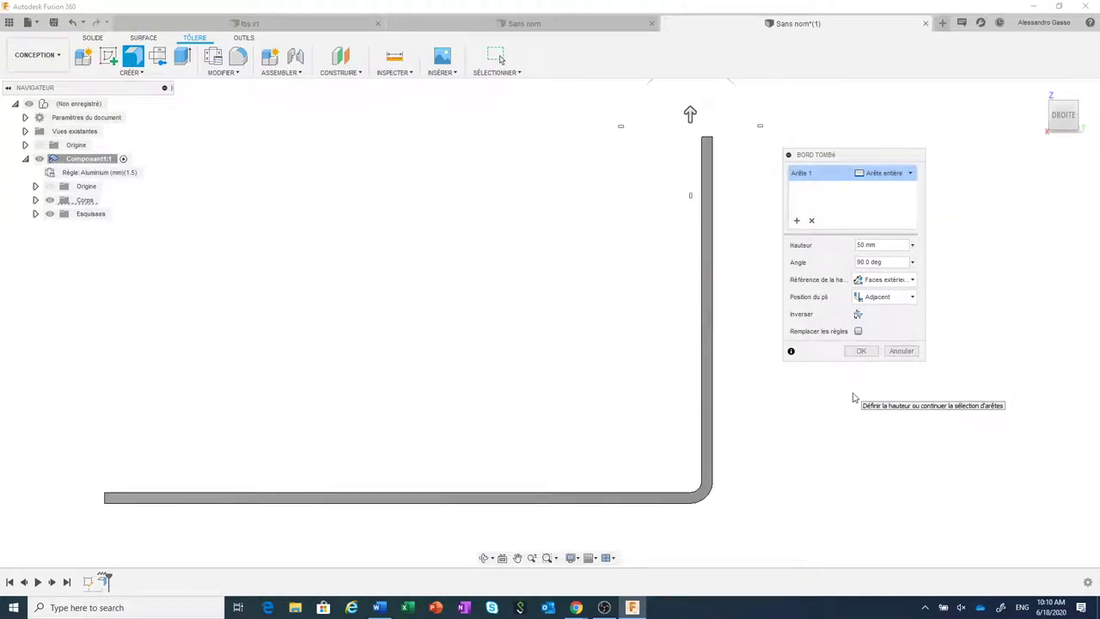
Flip the flange downward and back upward, then orbit to a 3D view.
left_click(858, 317)
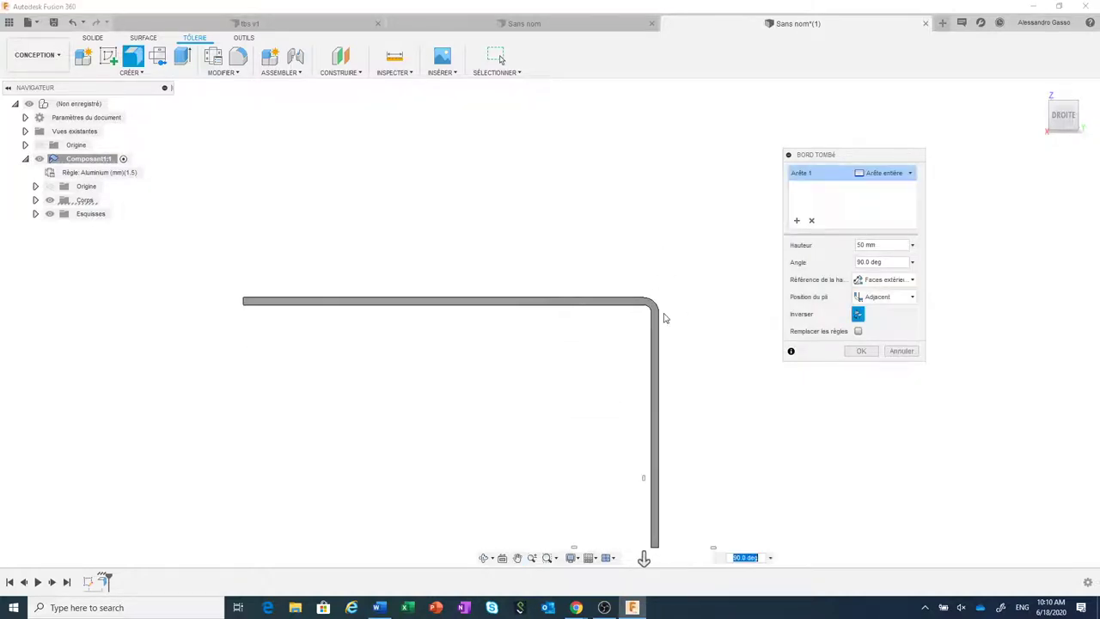
left_click(858, 314)
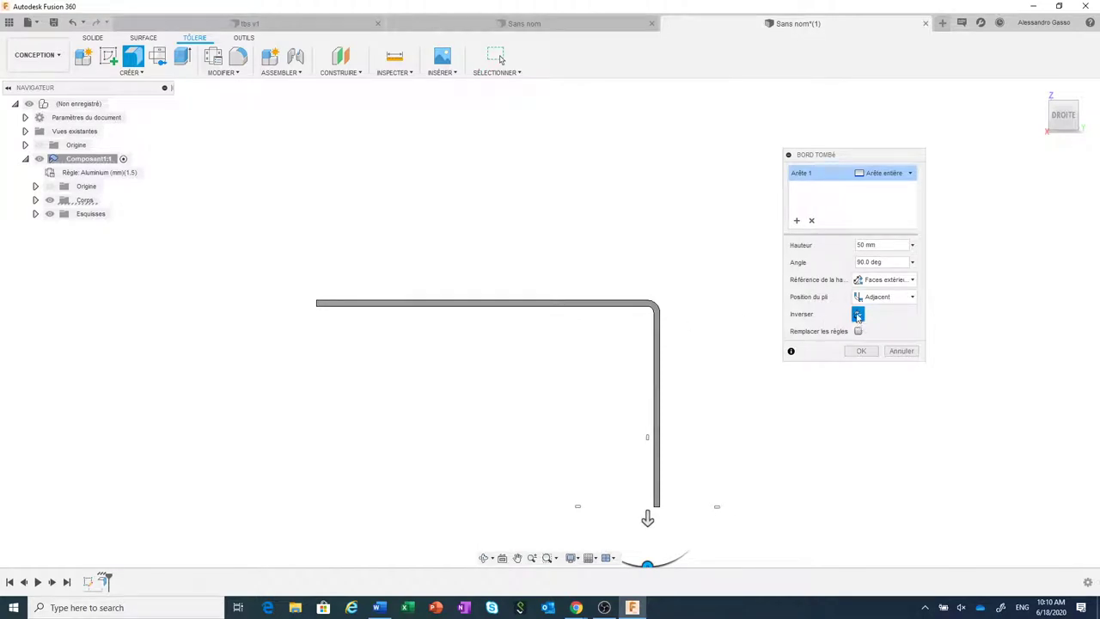
middle_click_drag(693, 351, 726, 431)
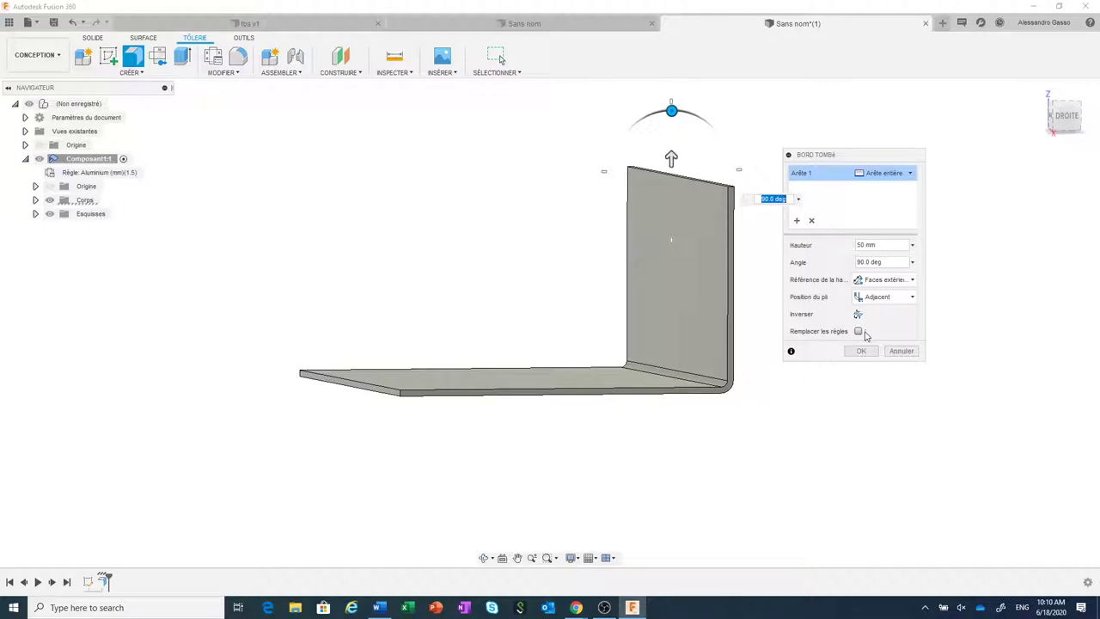
Enable Remplacer les règles, try a bend radius override, then remove it.
left_click(858, 331)
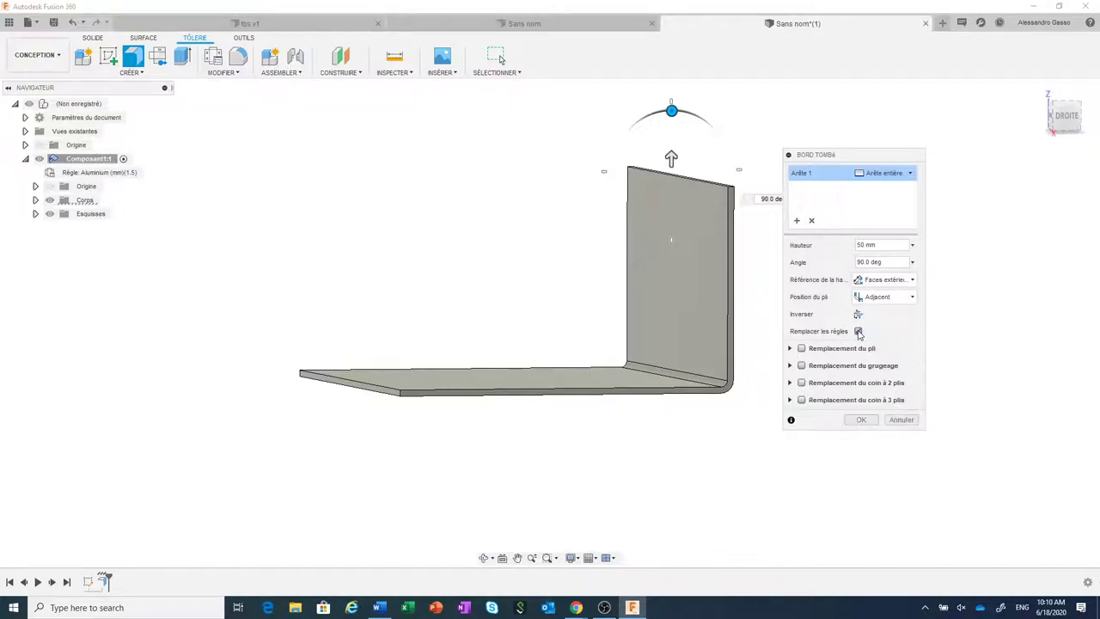
left_click(801, 349)
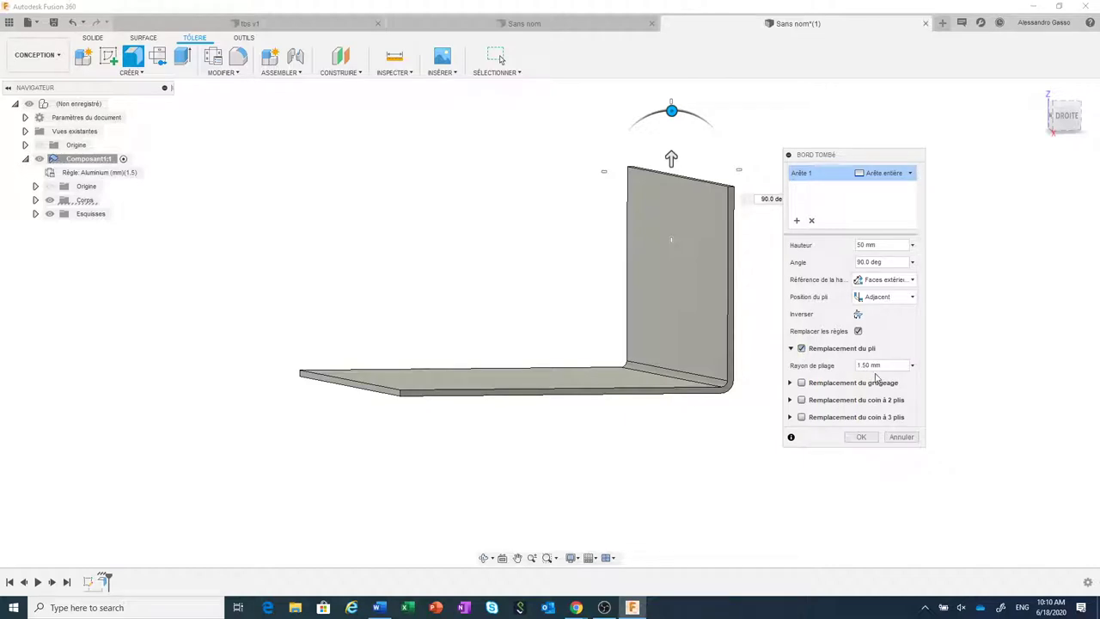
left_click(875, 365)
type("3")
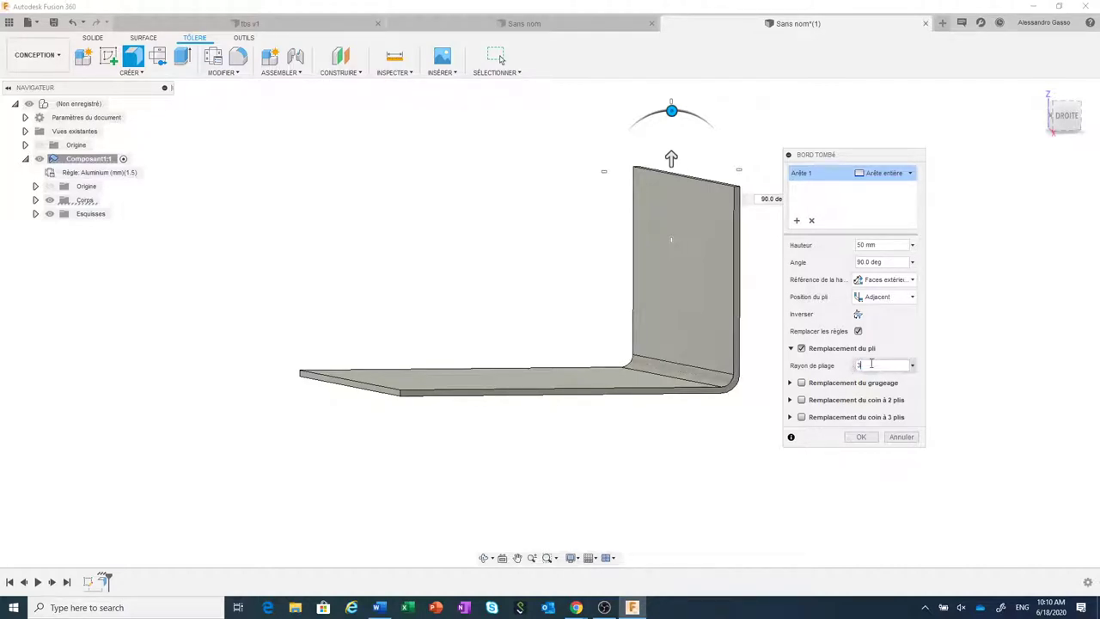
key("Return")
type("5")
key("Return")
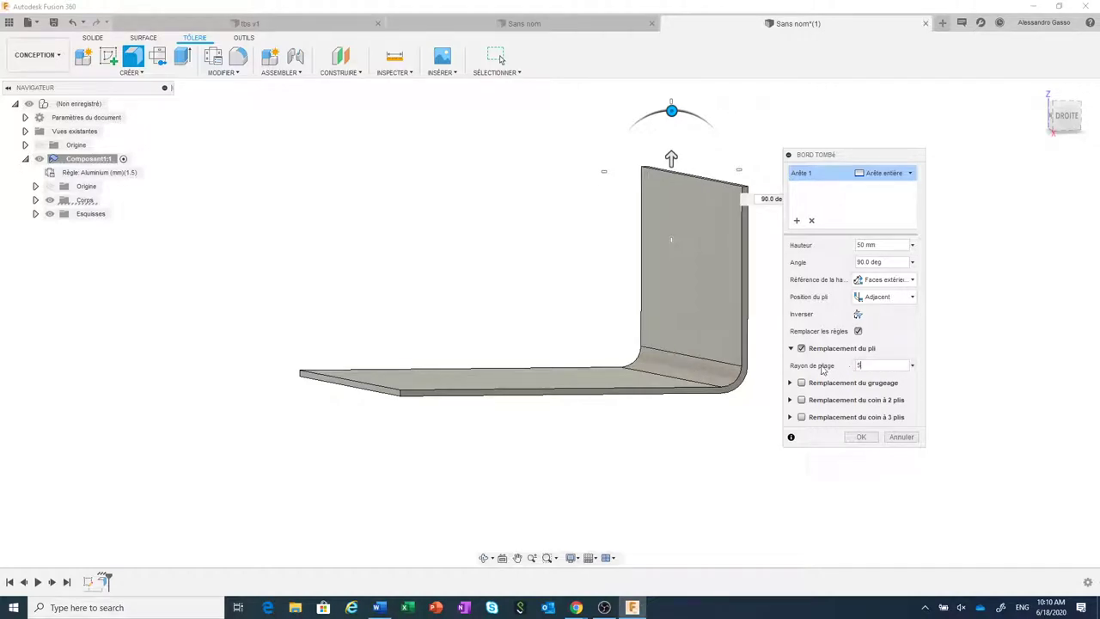
left_click(802, 349)
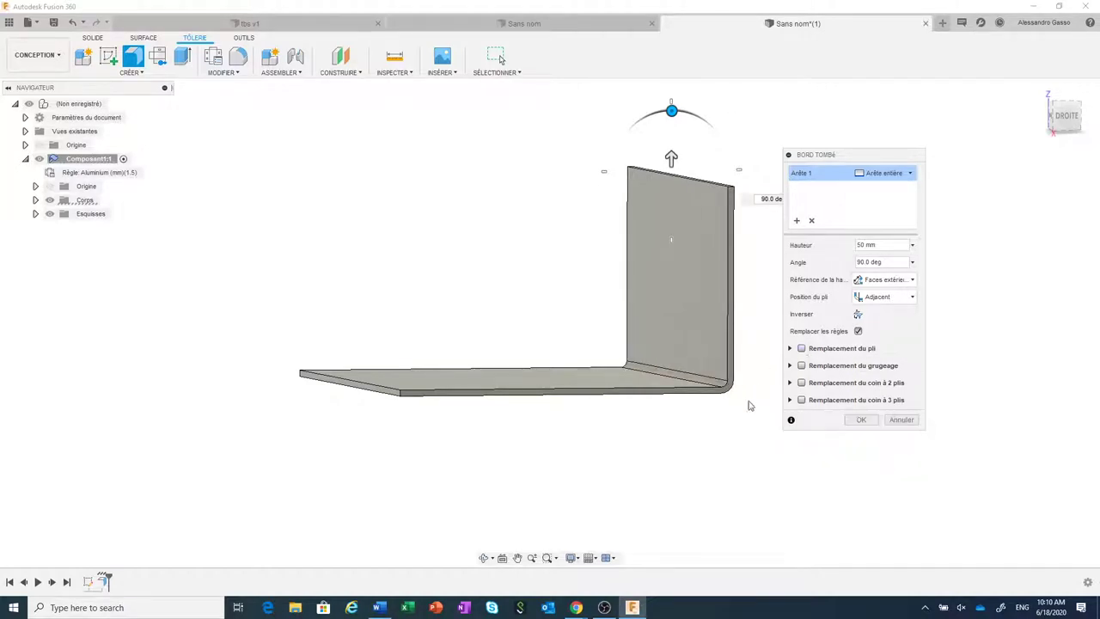
scroll(751, 402, "down", 2)
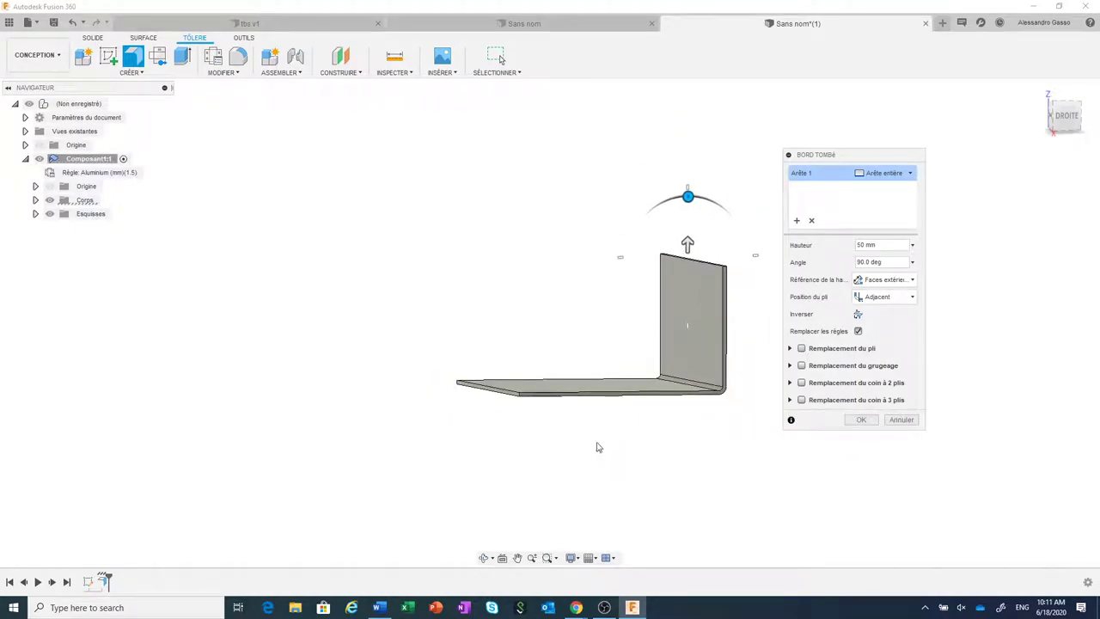
Add the other three plate edges to the flange and inspect the box corners from below.
mouse_move(602, 438)
middle_mouse_down("shift")
mouse_move(610, 449)
mouse_move(551, 455)
middle_mouse_up("shift")
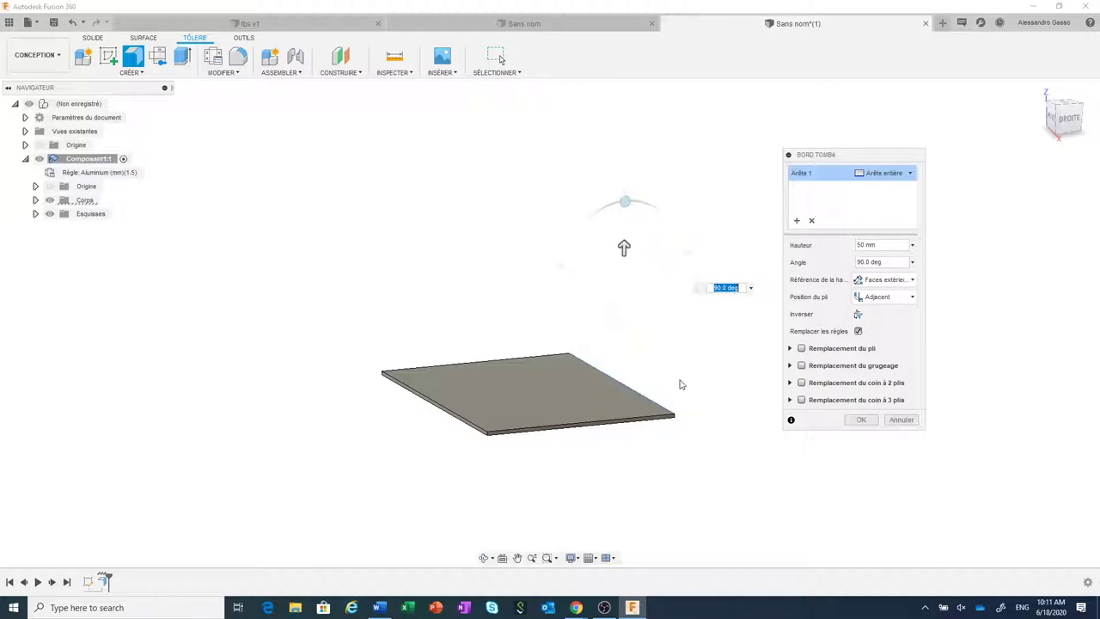
left_click(624, 421)
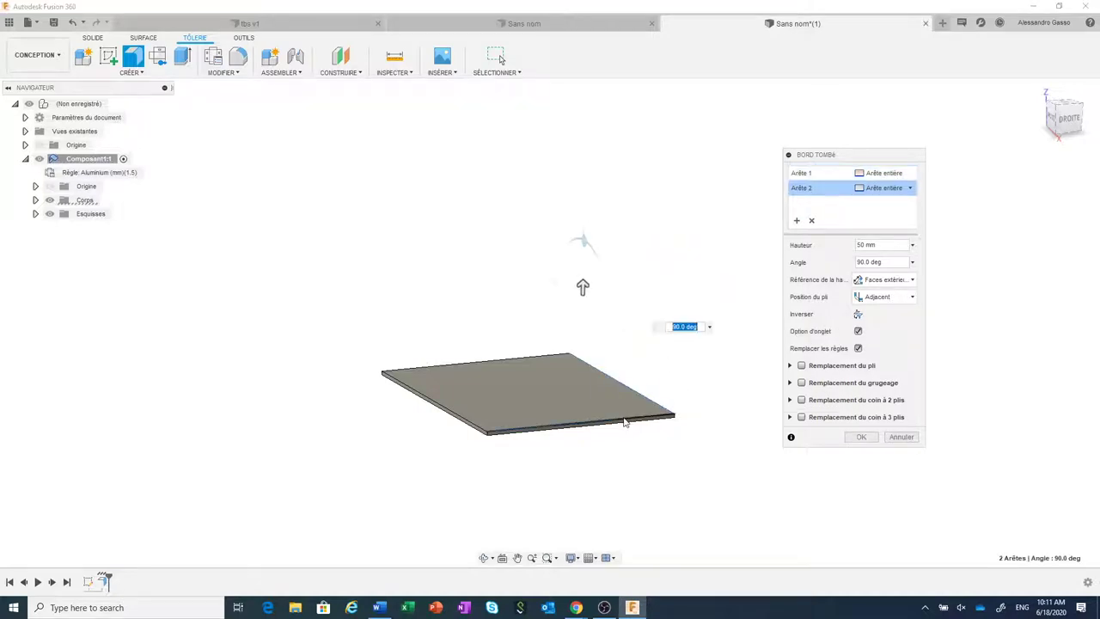
left_click(458, 404)
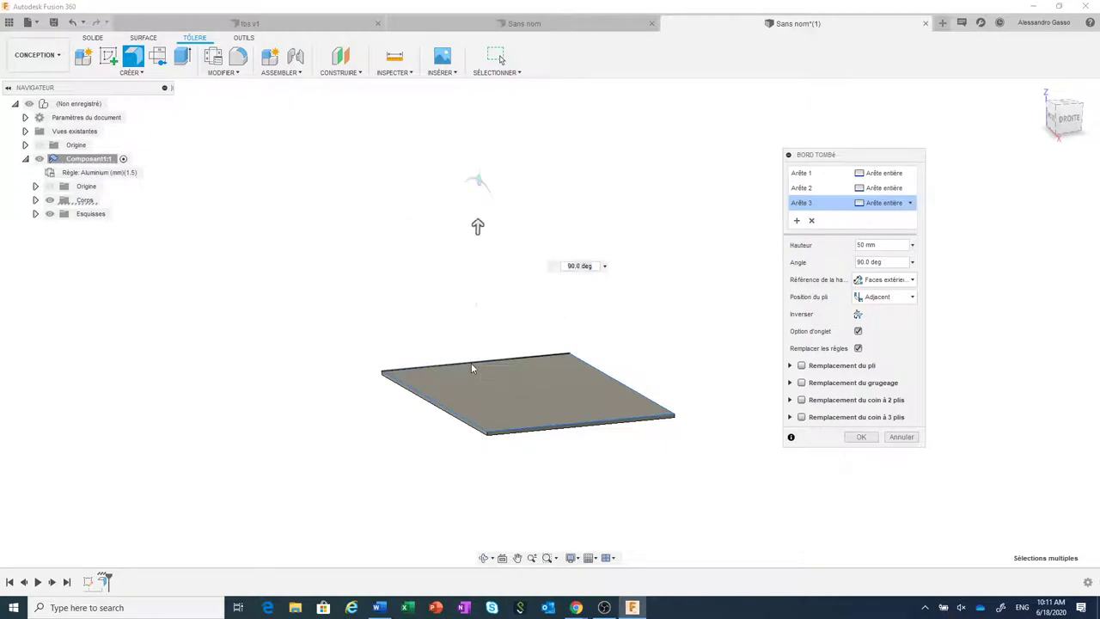
left_click(471, 363)
scroll(709, 412, "up", 2)
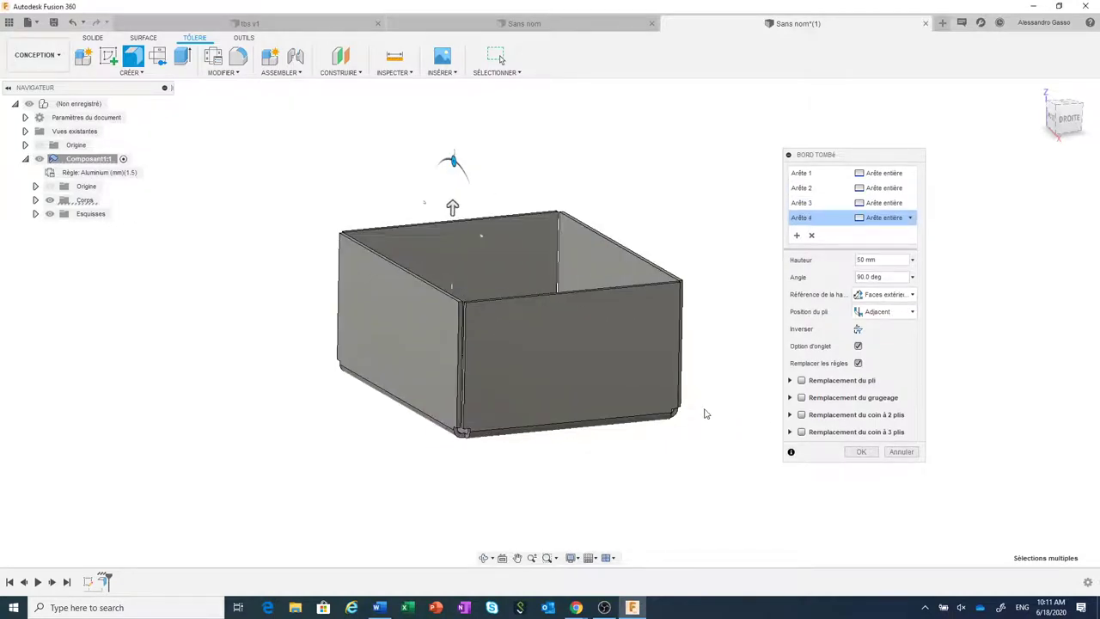
scroll(705, 417, "up", 2)
mouse_move(702, 412)
middle_mouse_down("shift")
mouse_move(663, 415)
mouse_move(651, 398)
mouse_move(571, 381)
middle_mouse_up("shift")
scroll(572, 381, "up", 2)
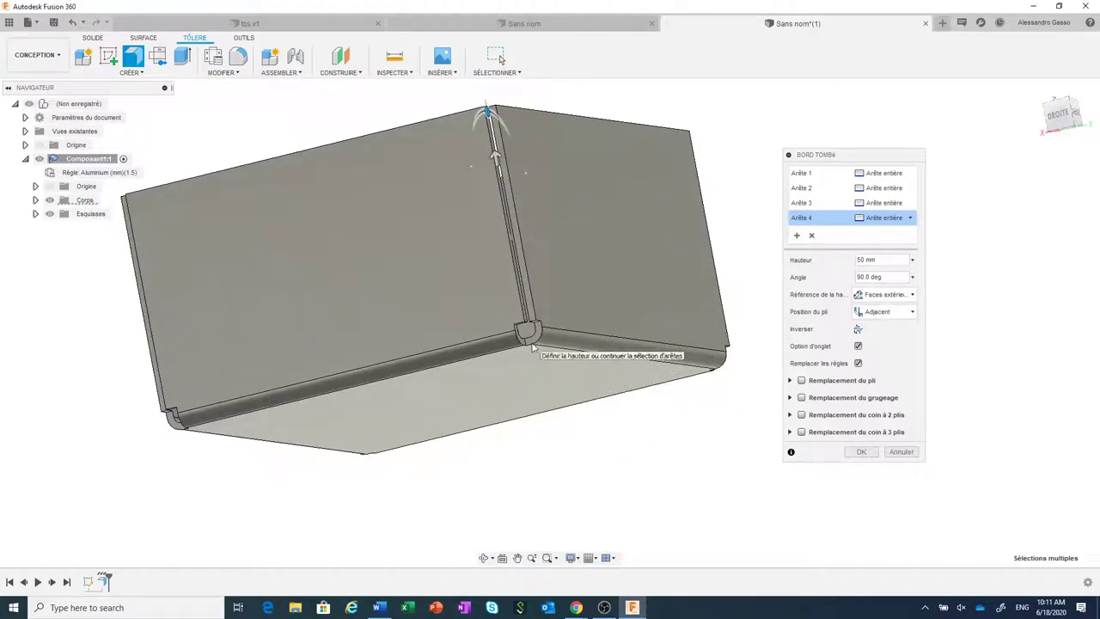
scroll(632, 402, "up", 1)
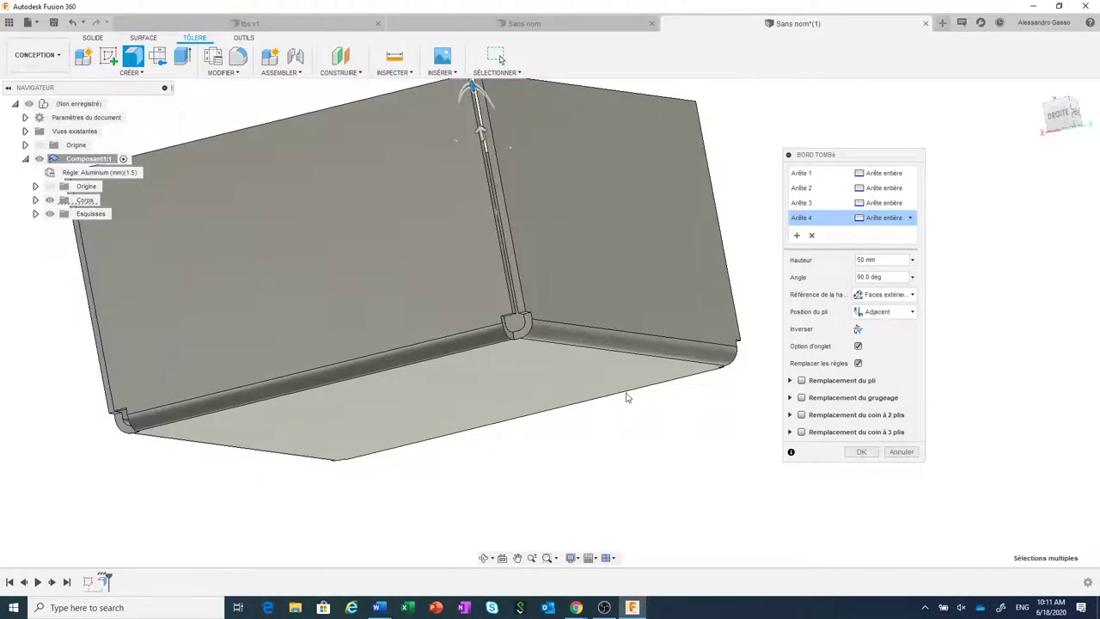
mouse_move(590, 392)
middle_mouse_down("shift")
mouse_move(568, 387)
mouse_move(601, 418)
middle_mouse_up("shift")
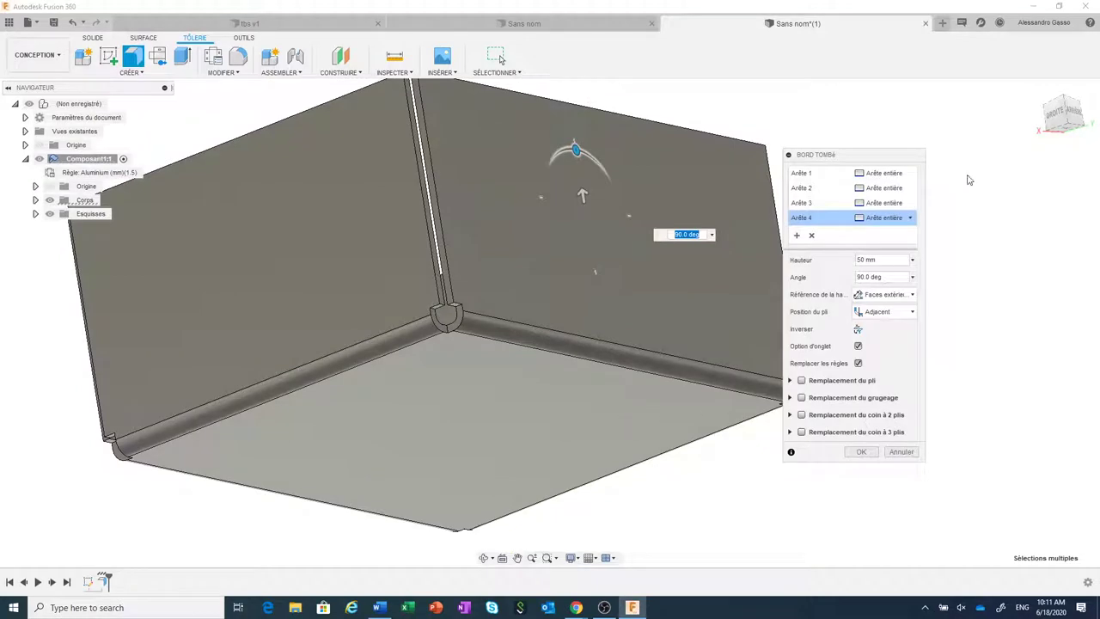
left_click_drag(885, 161, 954, 156)
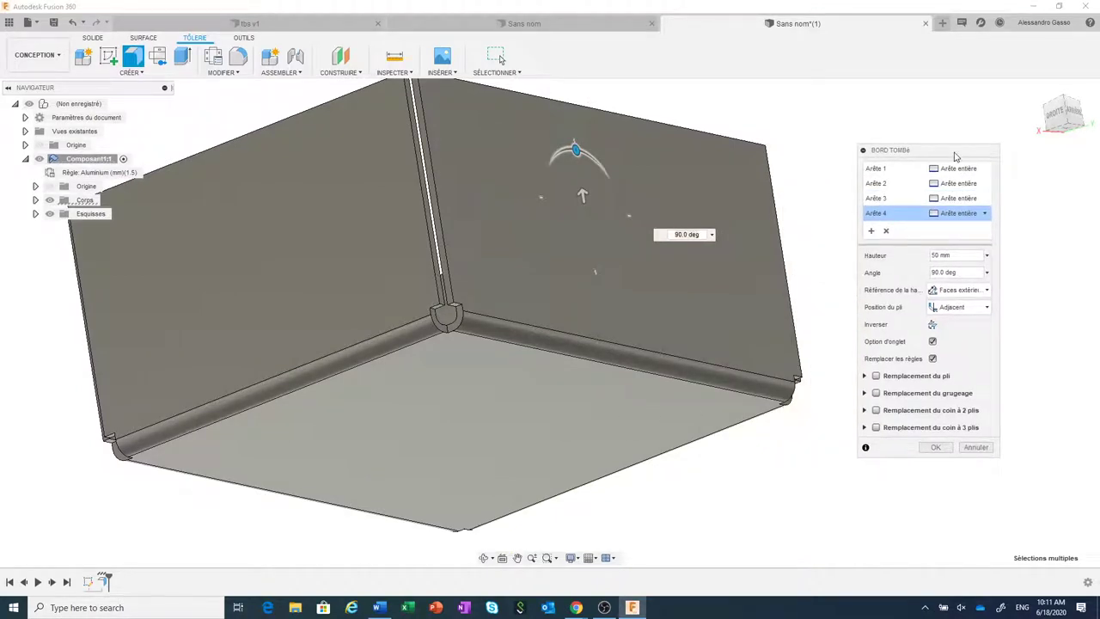
Try the Rond, Déchirer and Ajuster jusqu'au pli corner relief shapes, ending on Rond.
left_click(876, 411)
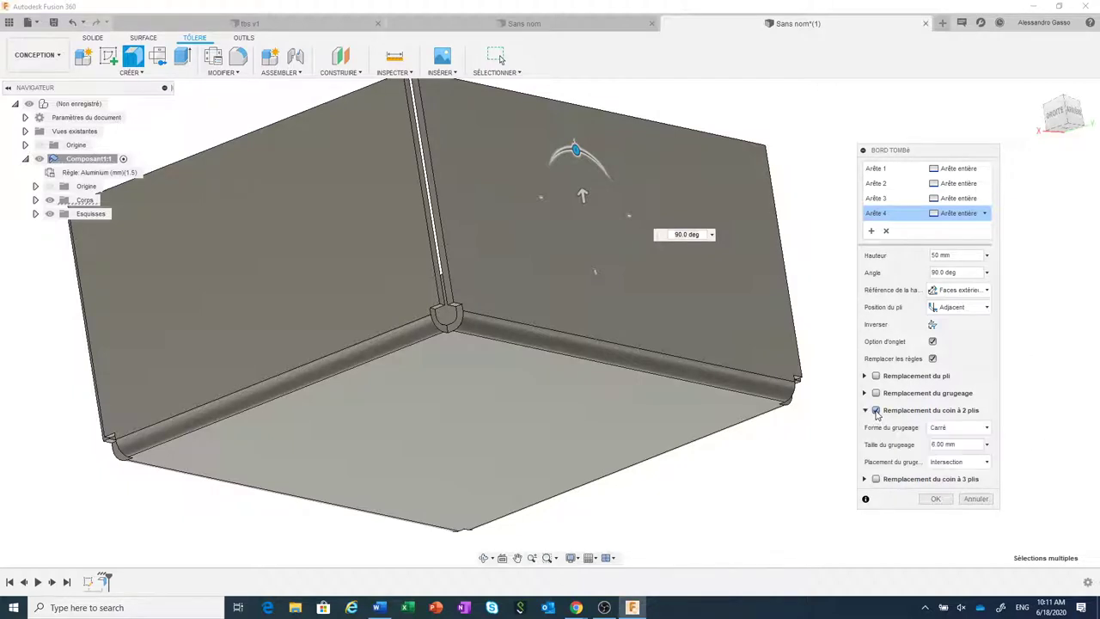
left_click_drag(933, 155, 913, 91)
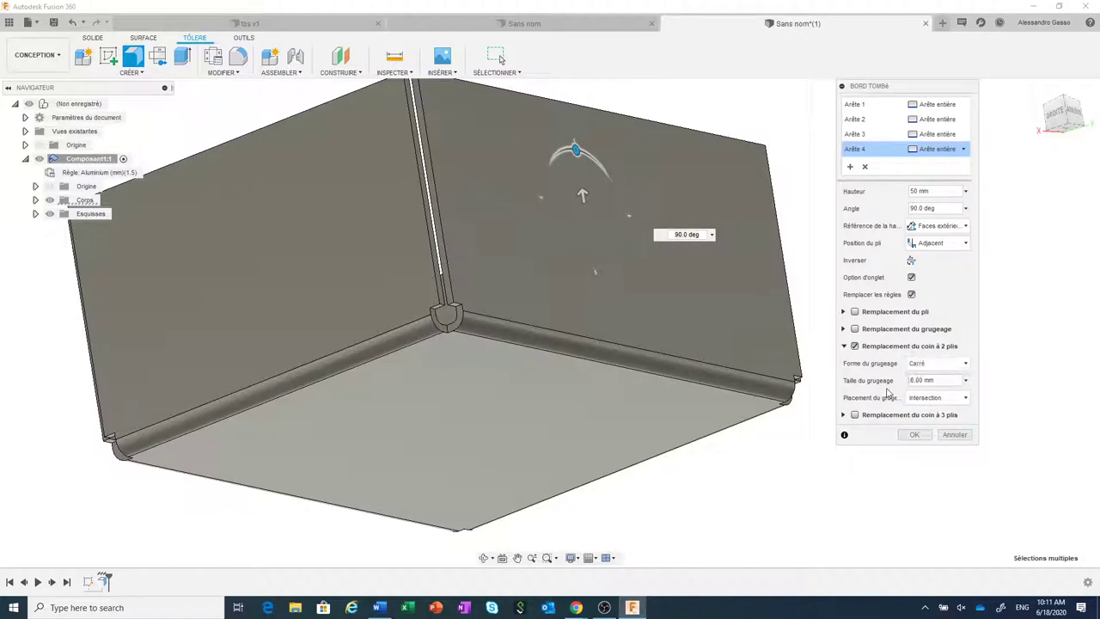
left_click(965, 364)
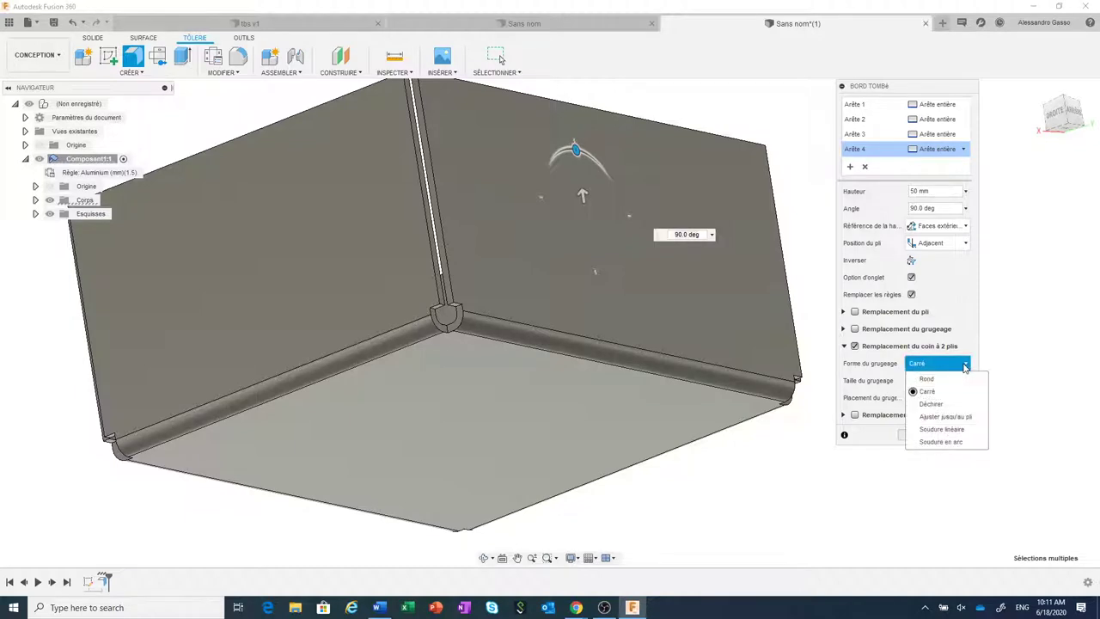
left_click(954, 380)
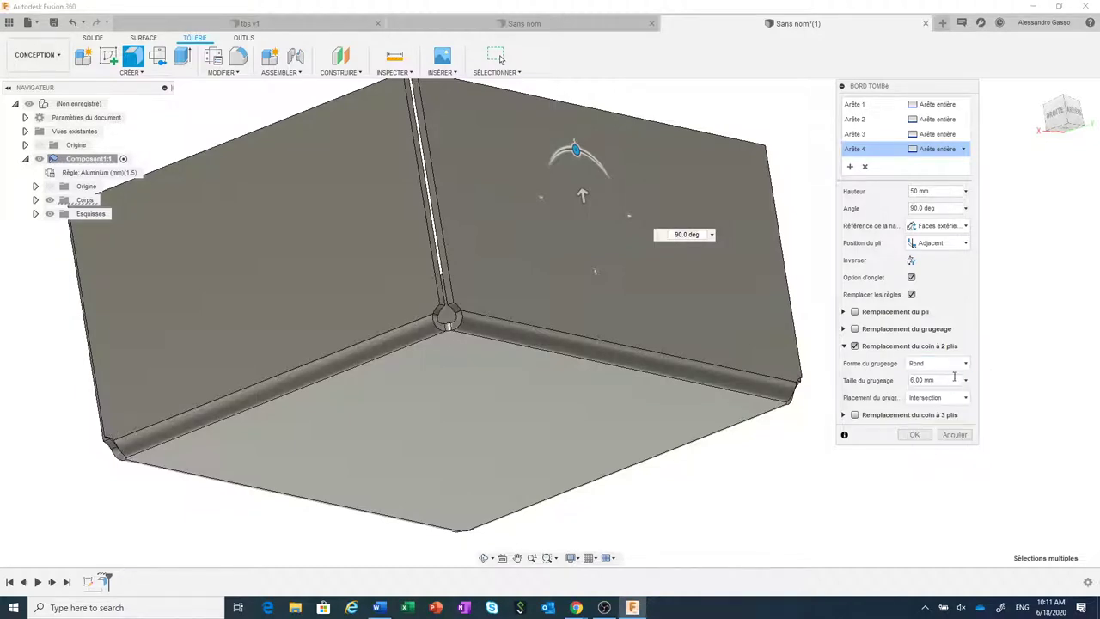
scroll(479, 356, "up", 2)
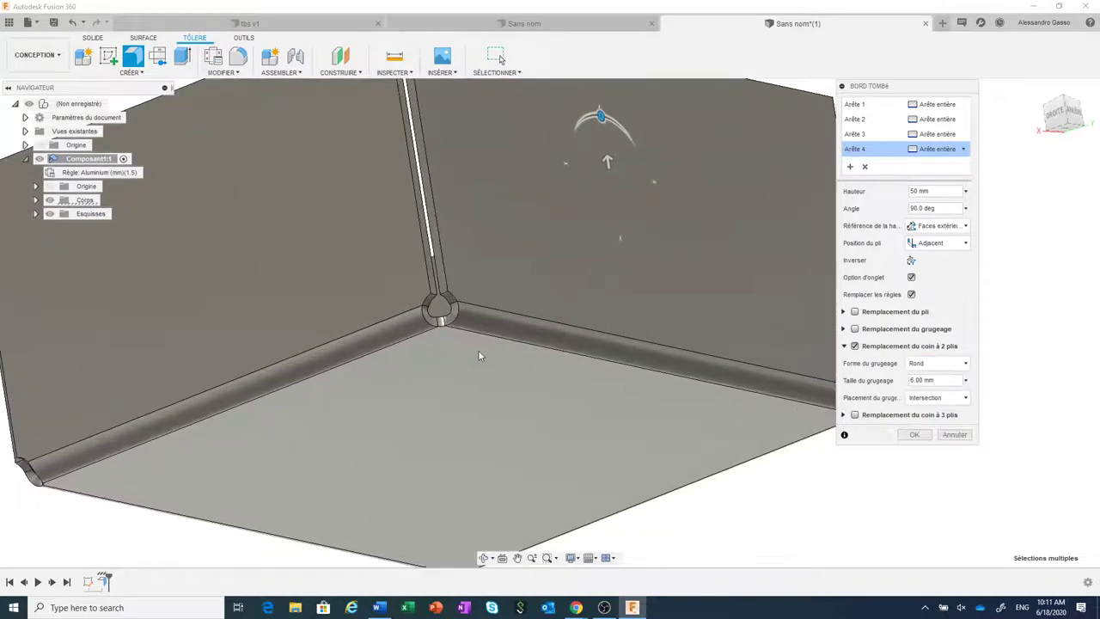
left_click(937, 362)
left_click(928, 409)
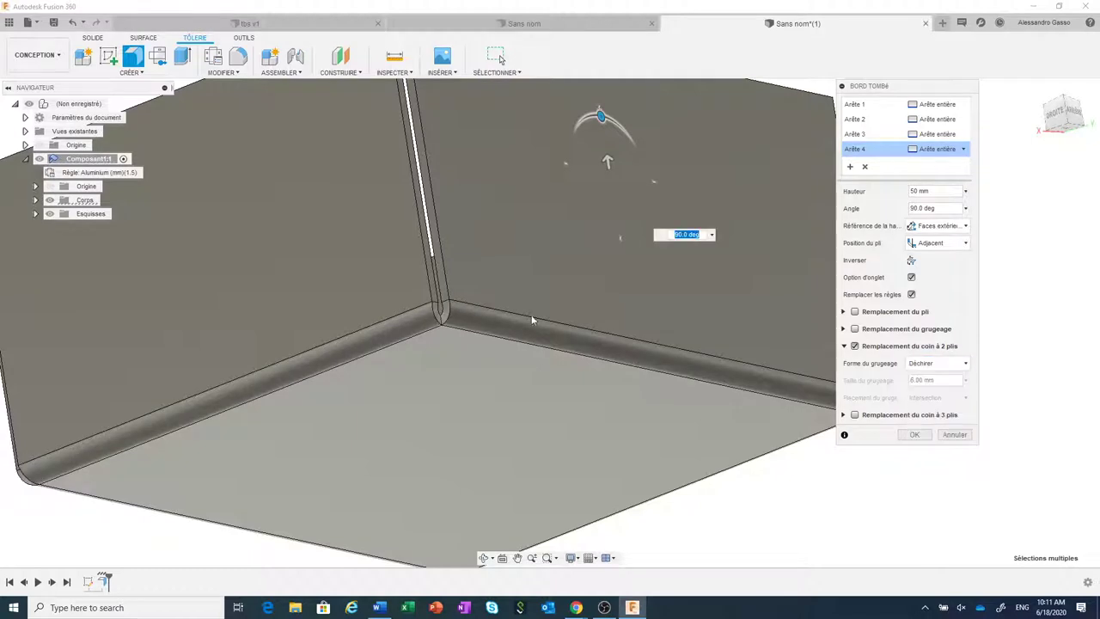
left_click(934, 364)
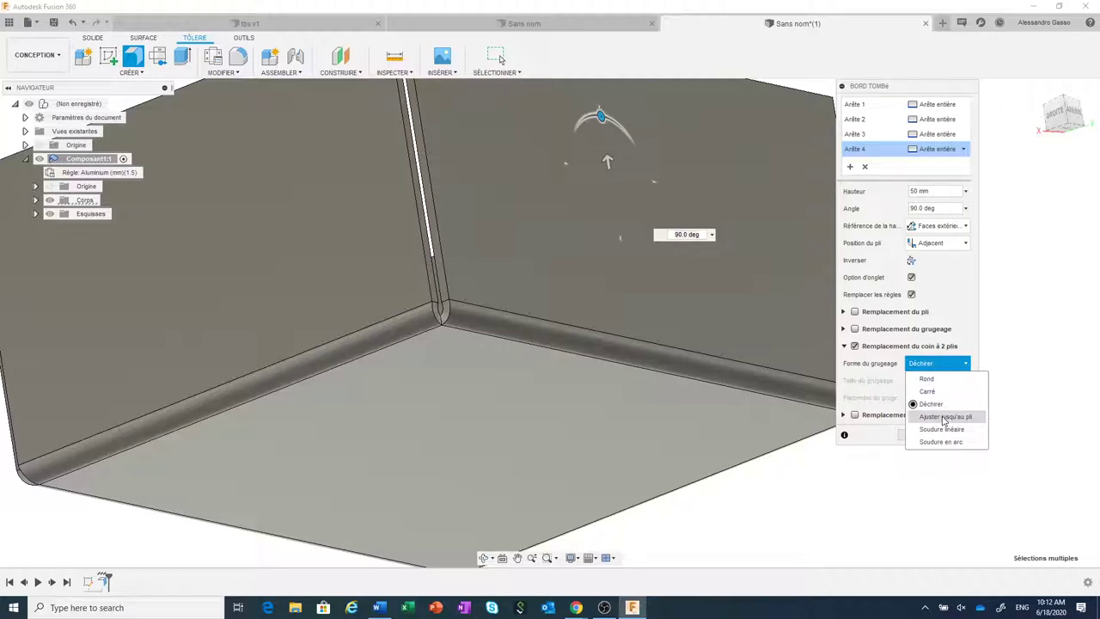
left_click(943, 419)
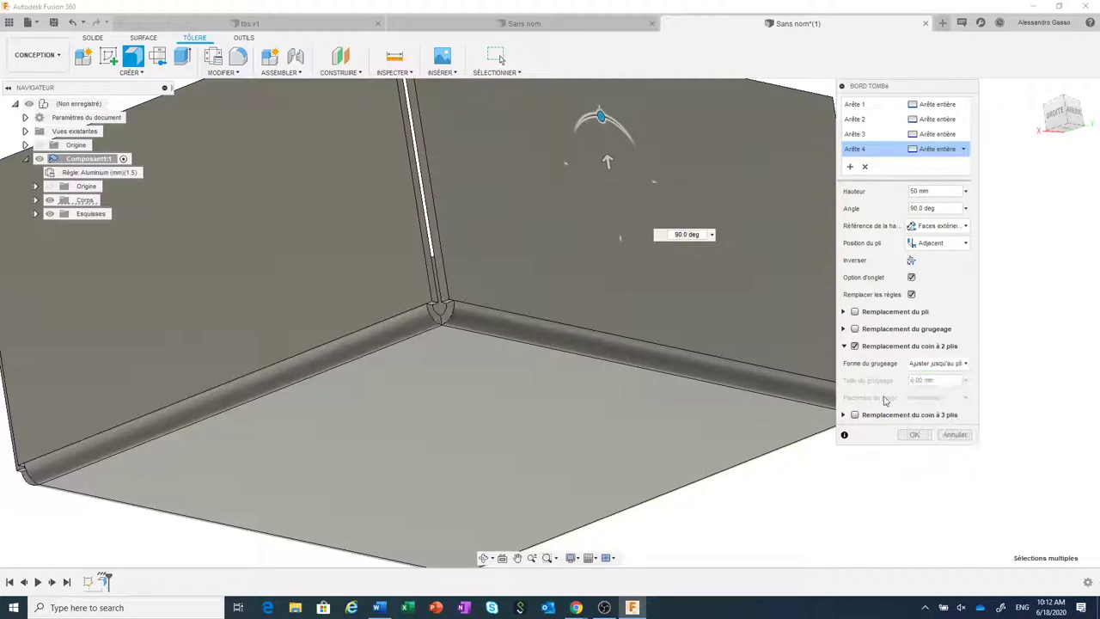
left_click(937, 363)
left_click(923, 380)
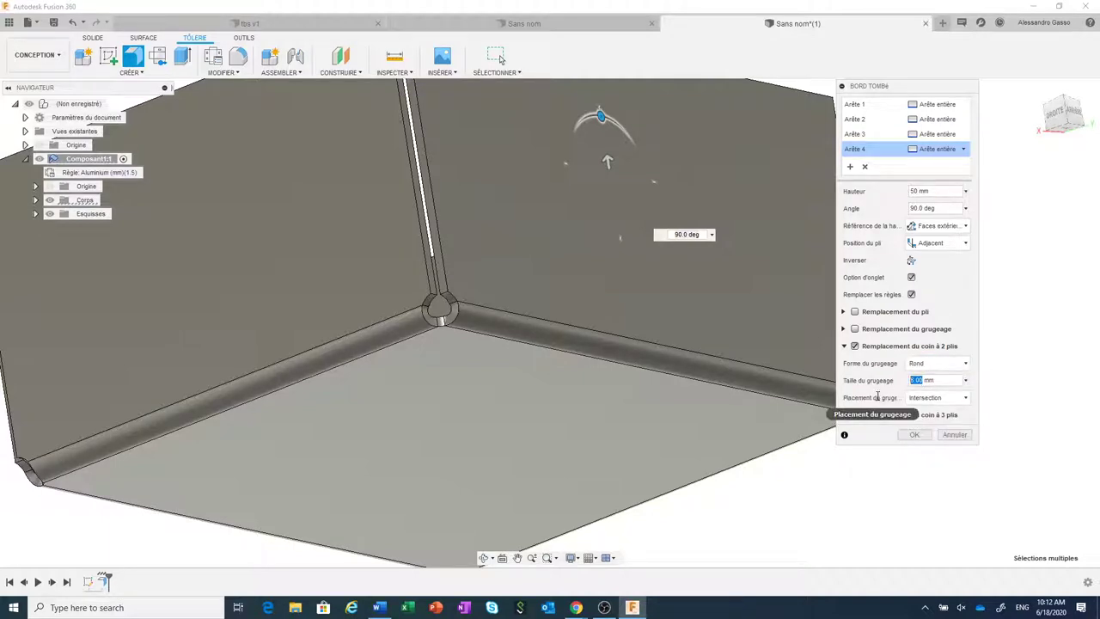
Enter 10 mm, turn off the 2-bend corner relief override, and apply the four-edge flange.
type("10")
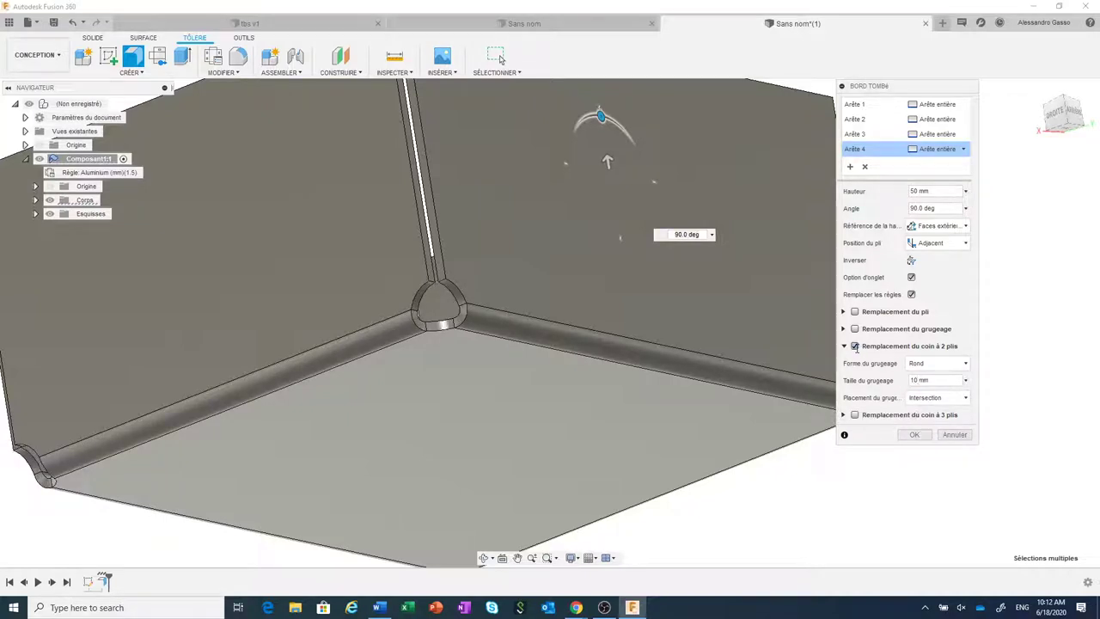
left_click(854, 346)
scroll(838, 384, "down", 3)
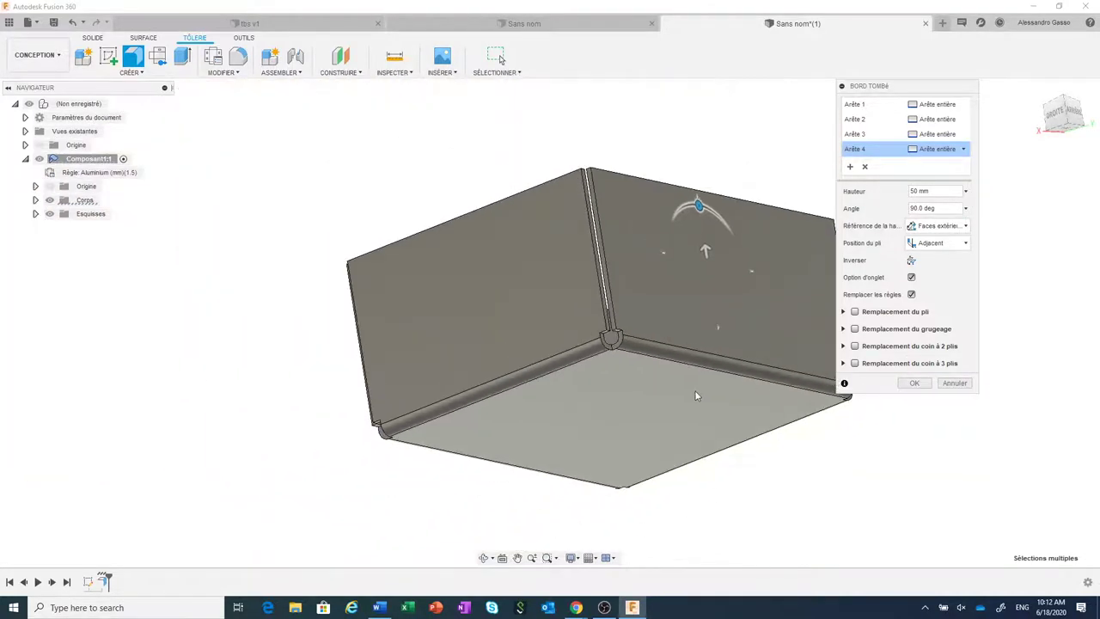
middle_click_drag(837, 383, 731, 443, "shift")
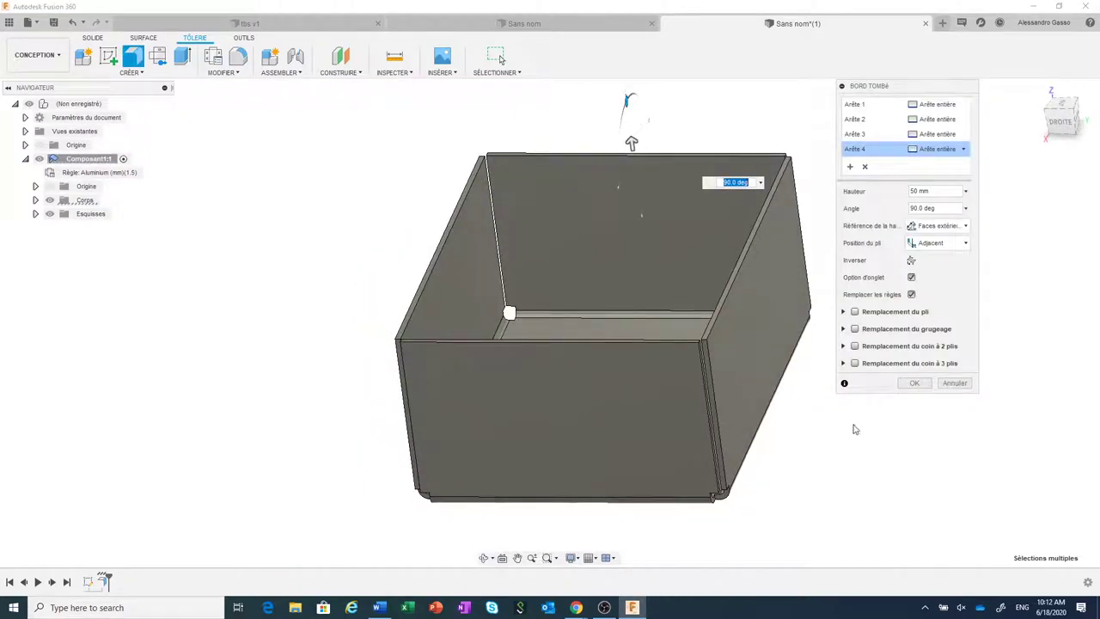
left_click(913, 382)
scroll(842, 409, "down", 1)
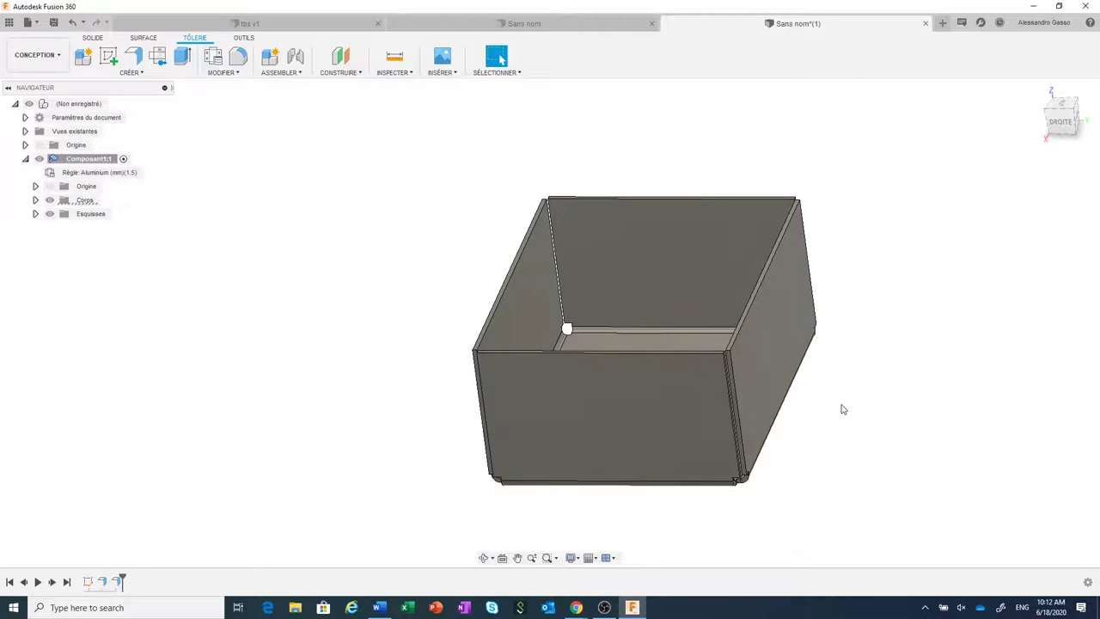
Start a flange on the right and front top edges, keeping mitred corners on.
middle_click_drag(842, 409, 862, 421)
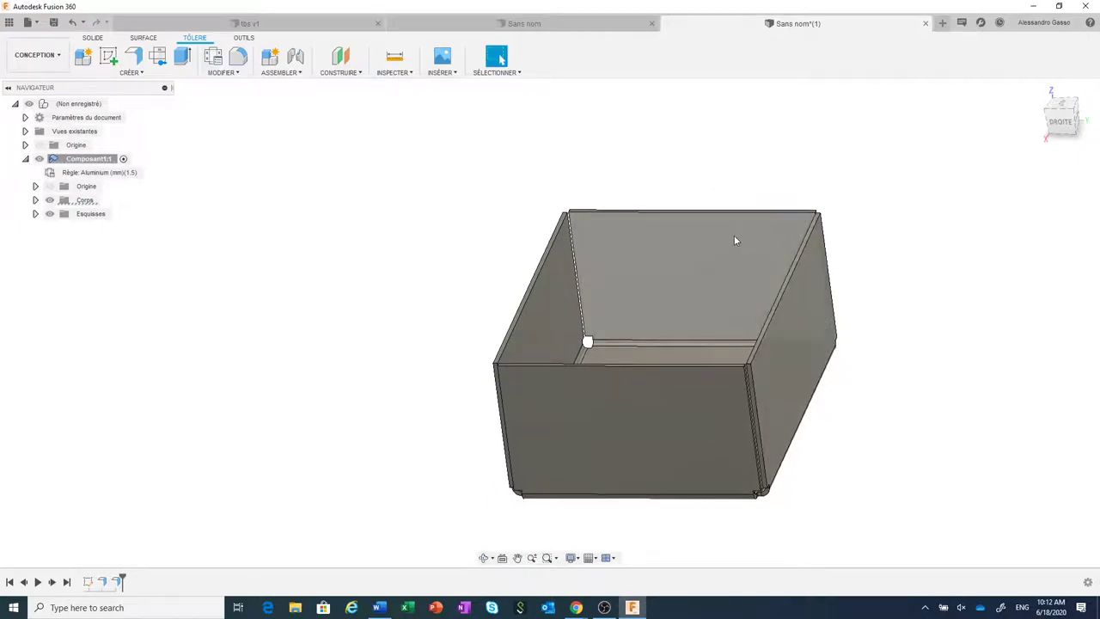
left_click(142, 60)
left_click(783, 276)
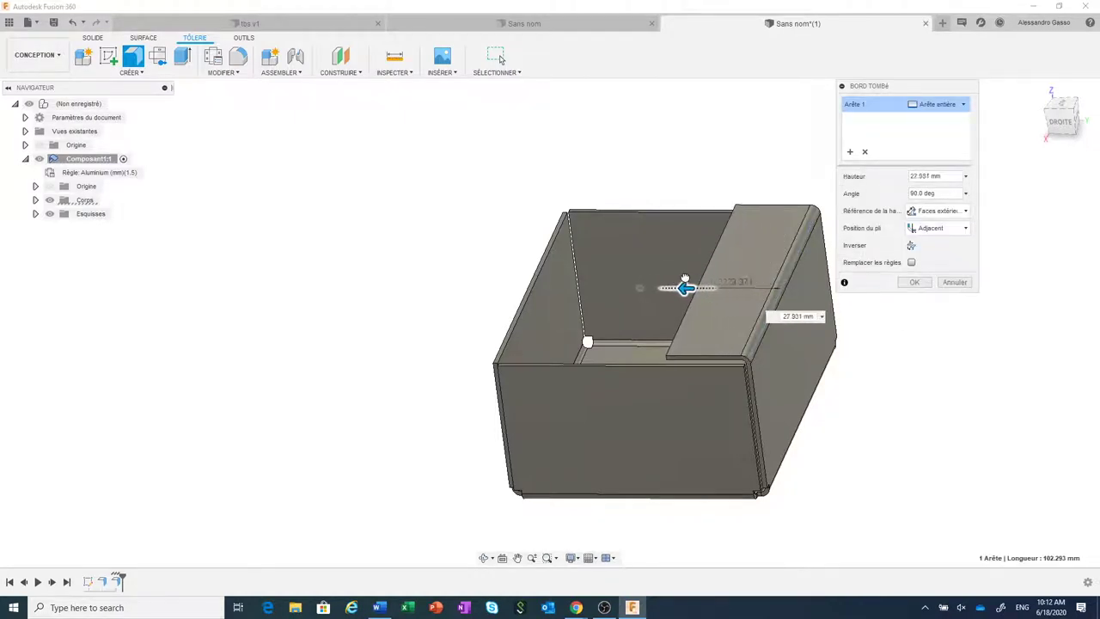
left_click_drag(750, 285, 681, 275)
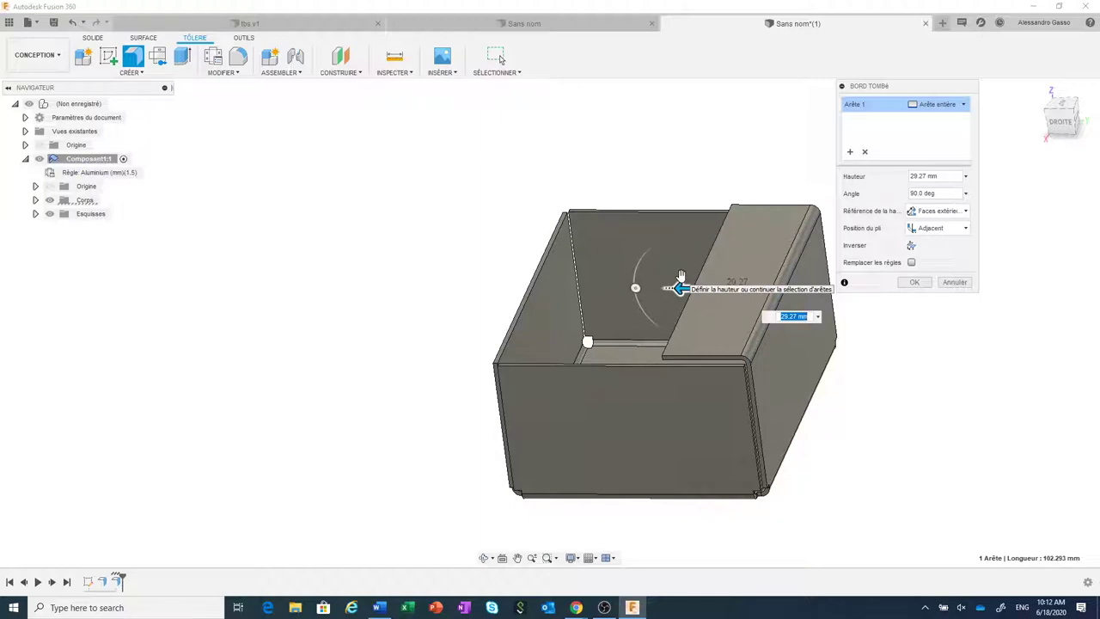
left_click(645, 361)
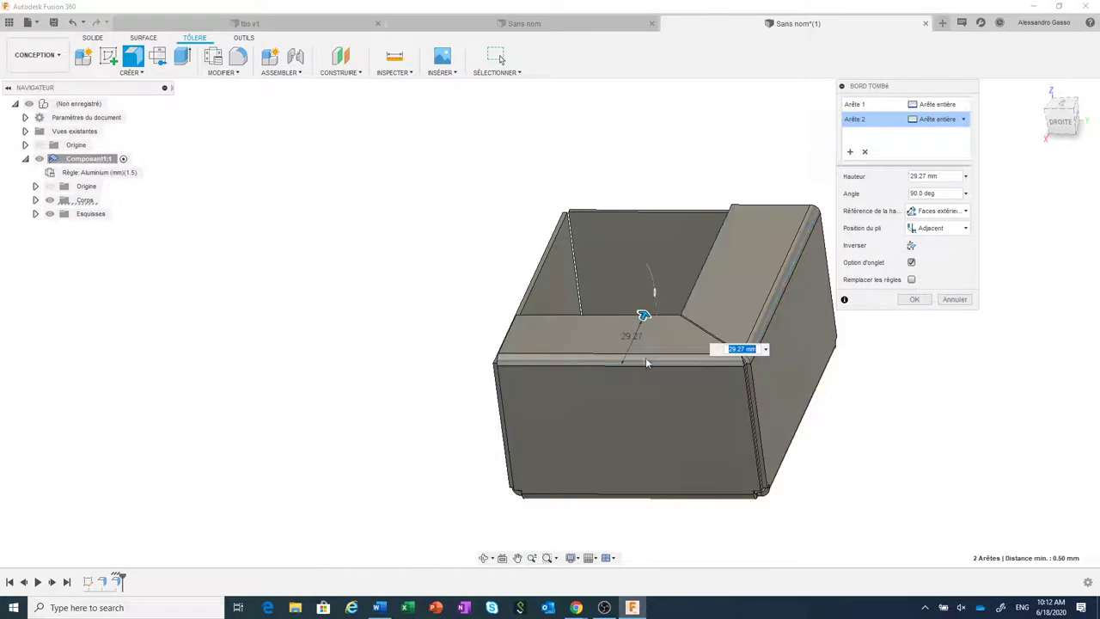
scroll(704, 325, "up", 2)
scroll(704, 326, "up", 2)
scroll(688, 261, "up", 1)
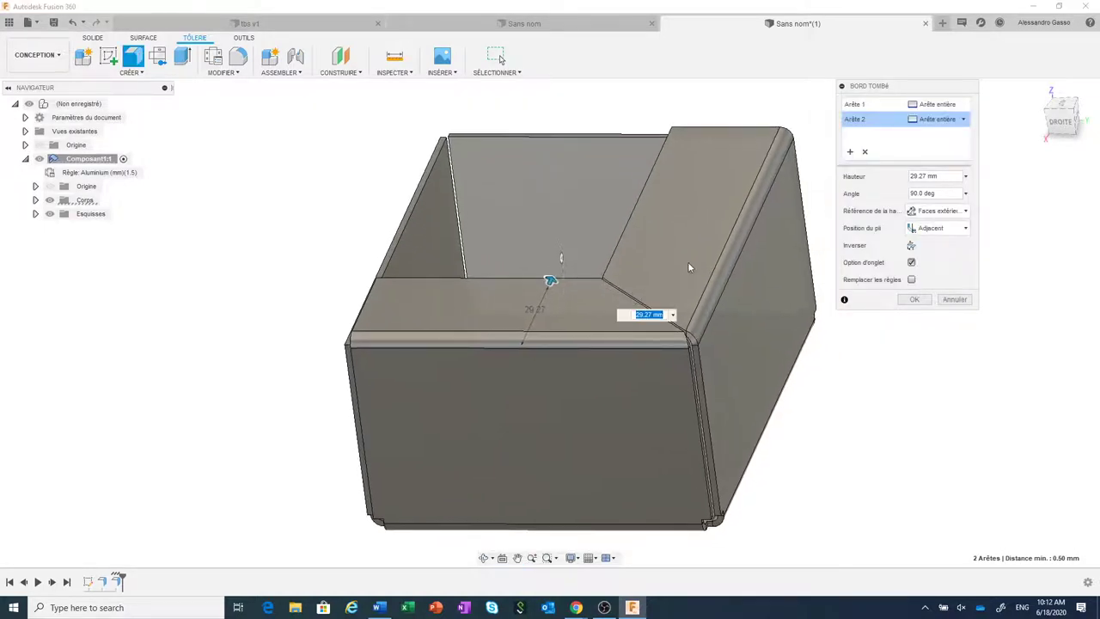
scroll(632, 264, "up", 2)
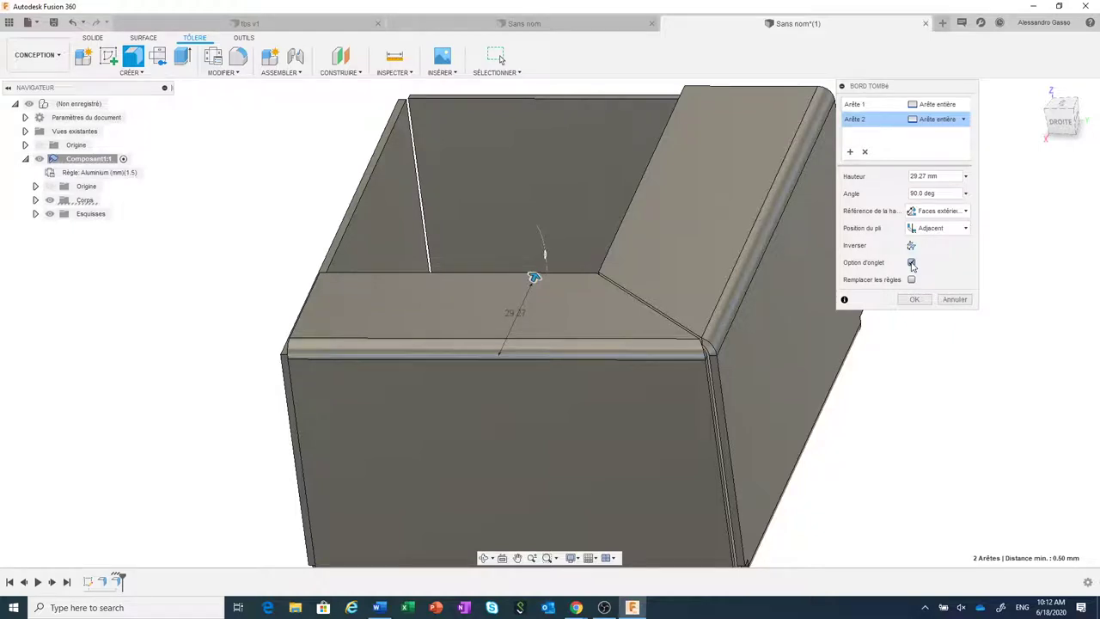
left_click(911, 263)
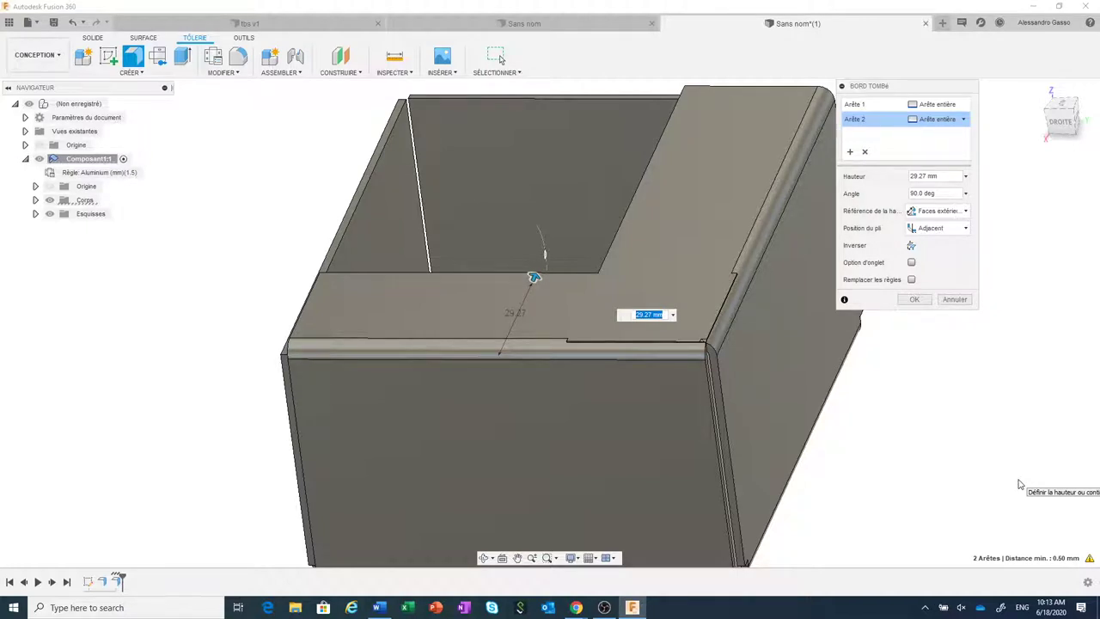
left_click(912, 263)
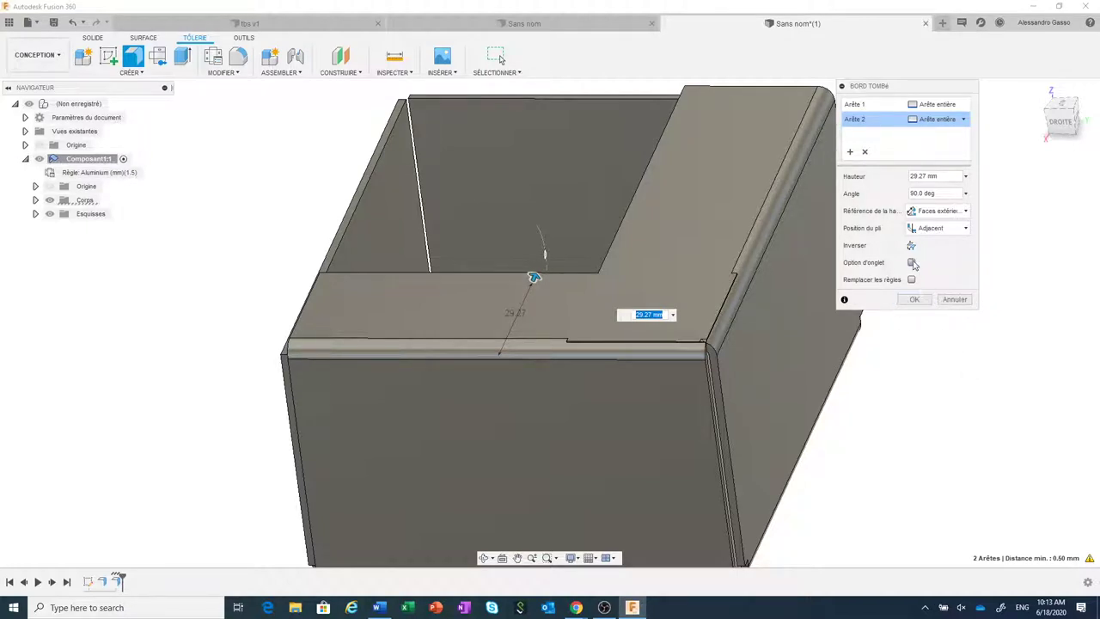
scroll(847, 421, "down", 3)
scroll(846, 421, "down", 2)
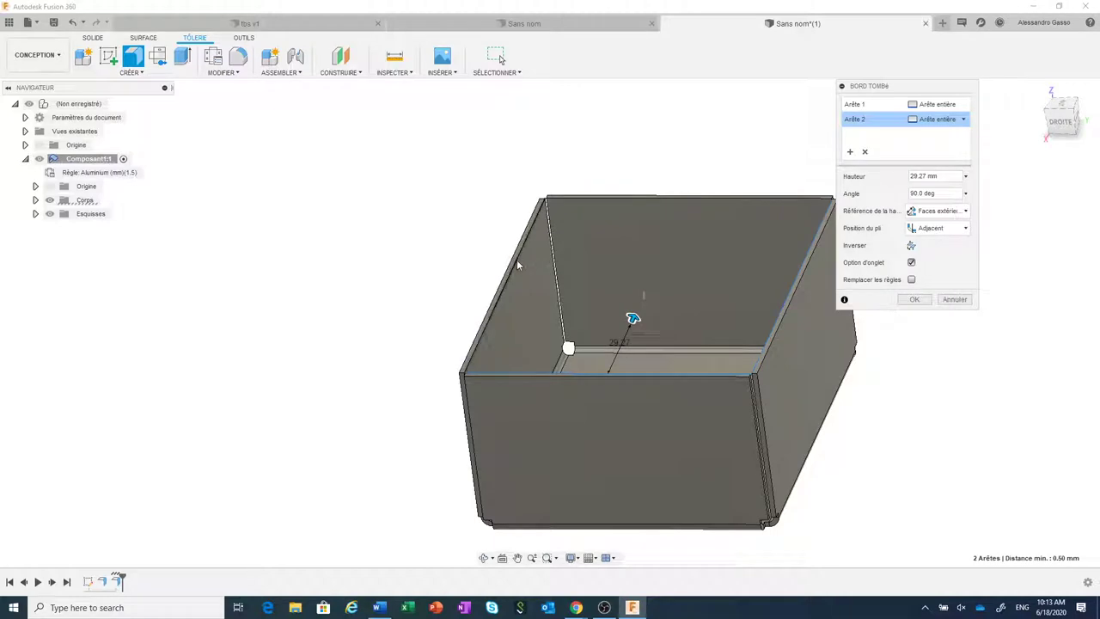
Add the back-left and back top edges and apply the rim flange at 20 mm height.
left_click(516, 263)
left_click(659, 198)
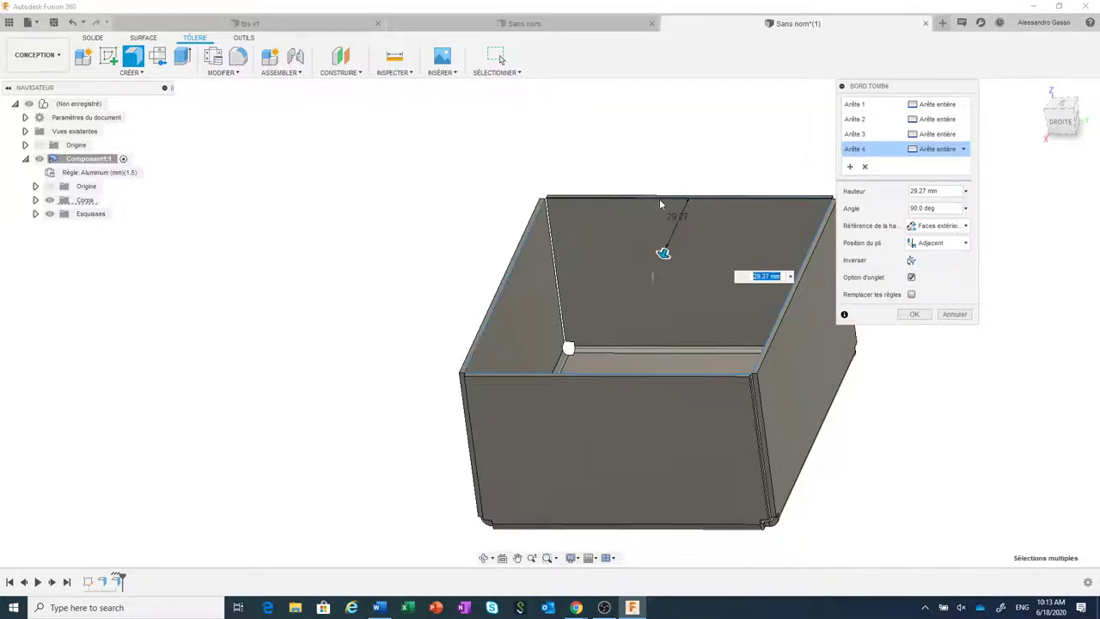
left_click_drag(662, 252, 668, 242)
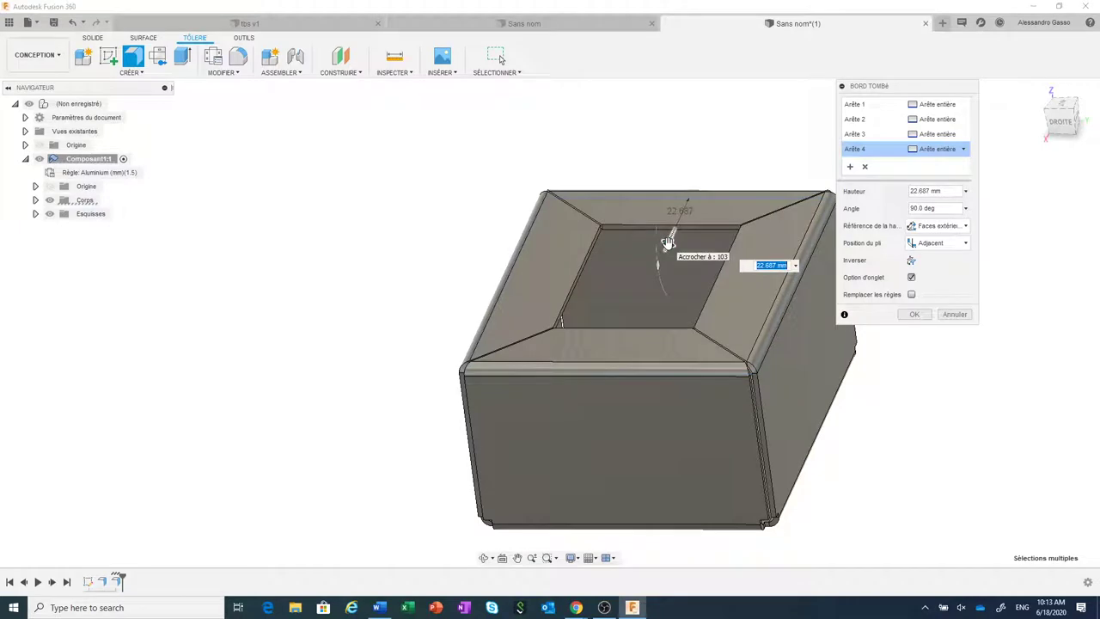
type("20")
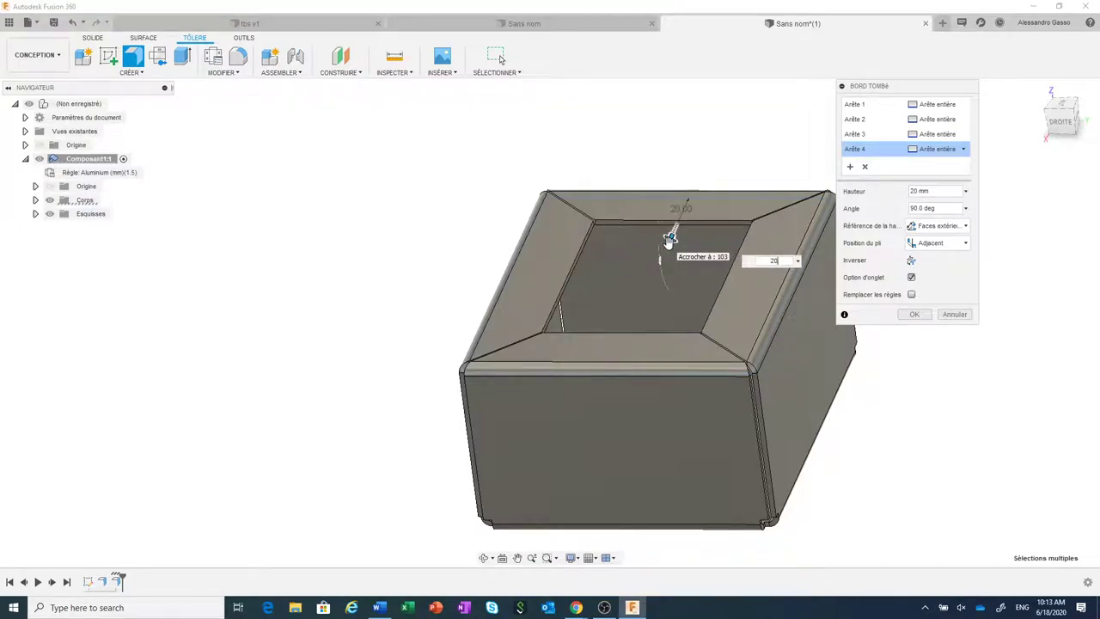
key("Return")
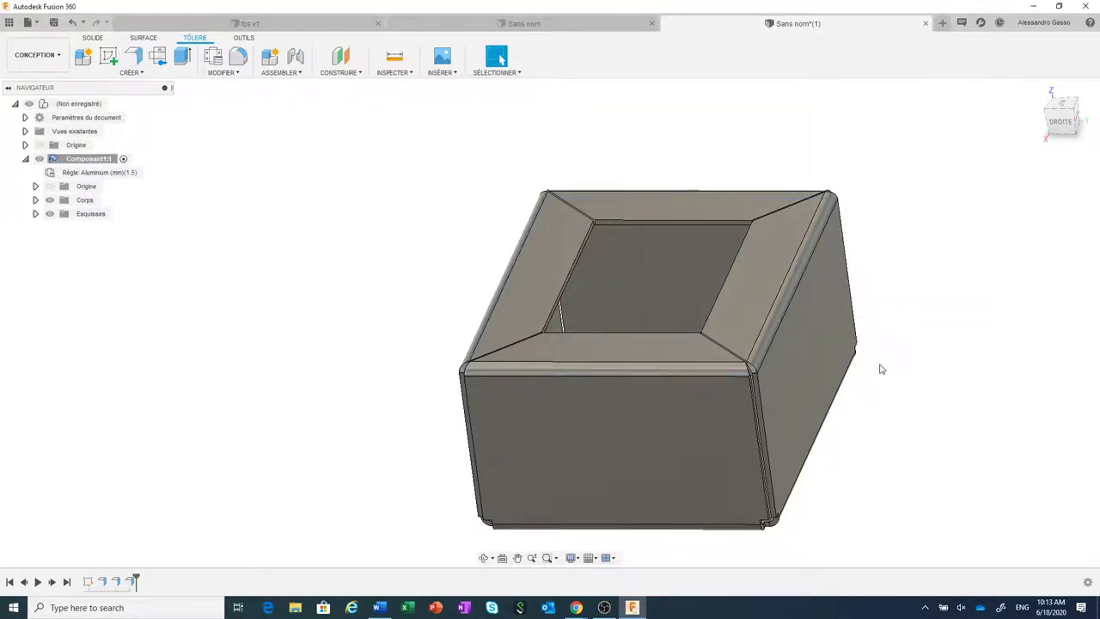
middle_click_drag(879, 369, 946, 357, "shift")
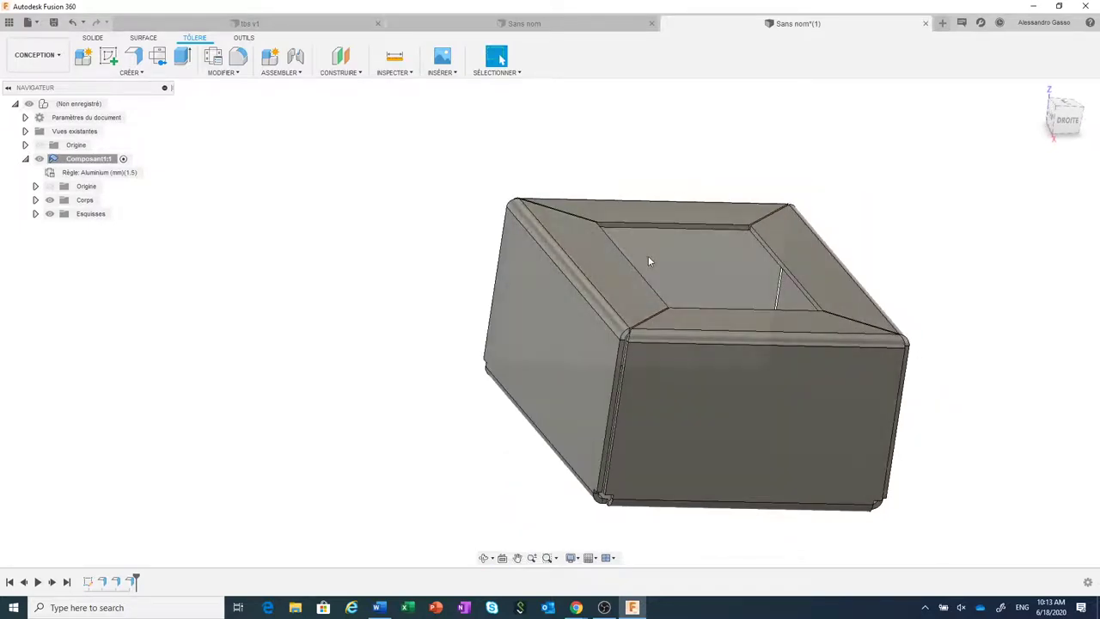
Preview a 14.134 mm flange rising from two opposite inner rim edges.
middle_click_drag(648, 261, 548, 267)
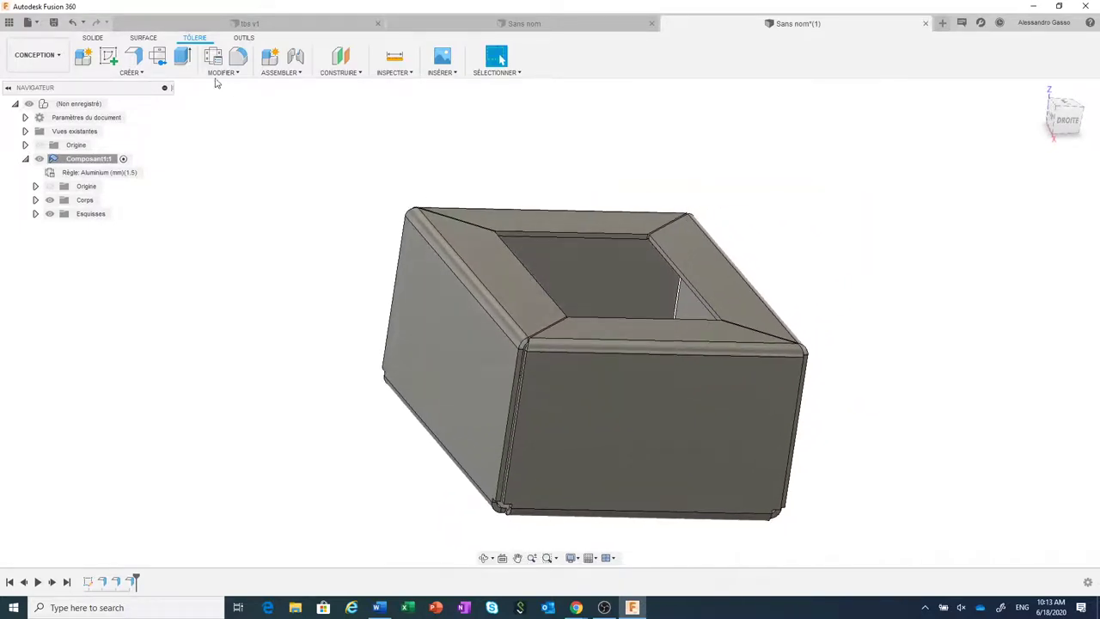
left_click(131, 60)
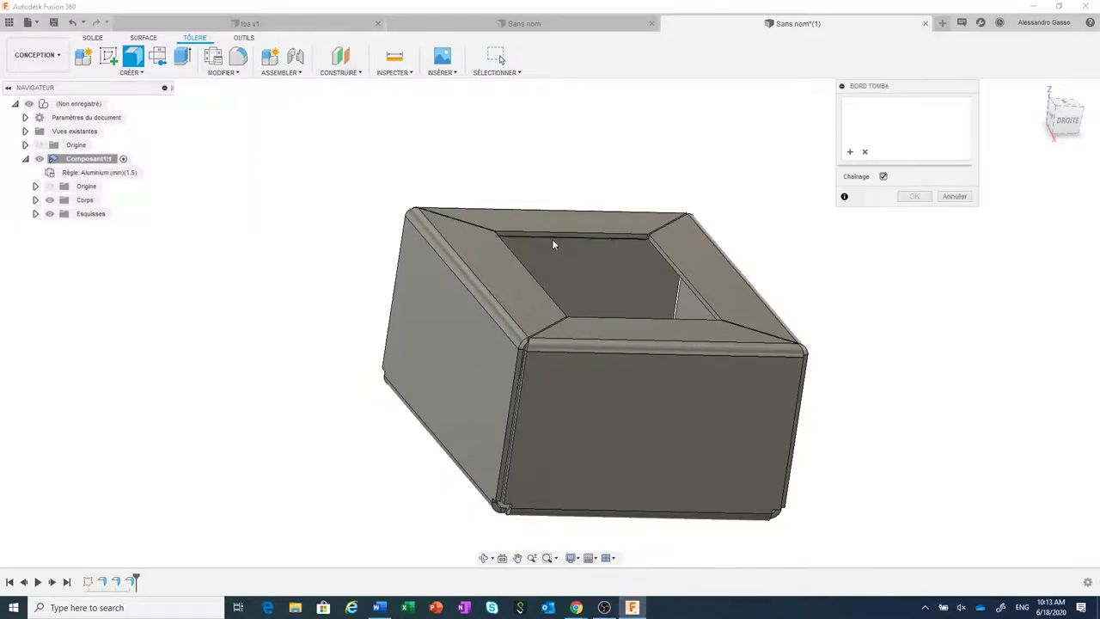
left_click(676, 265)
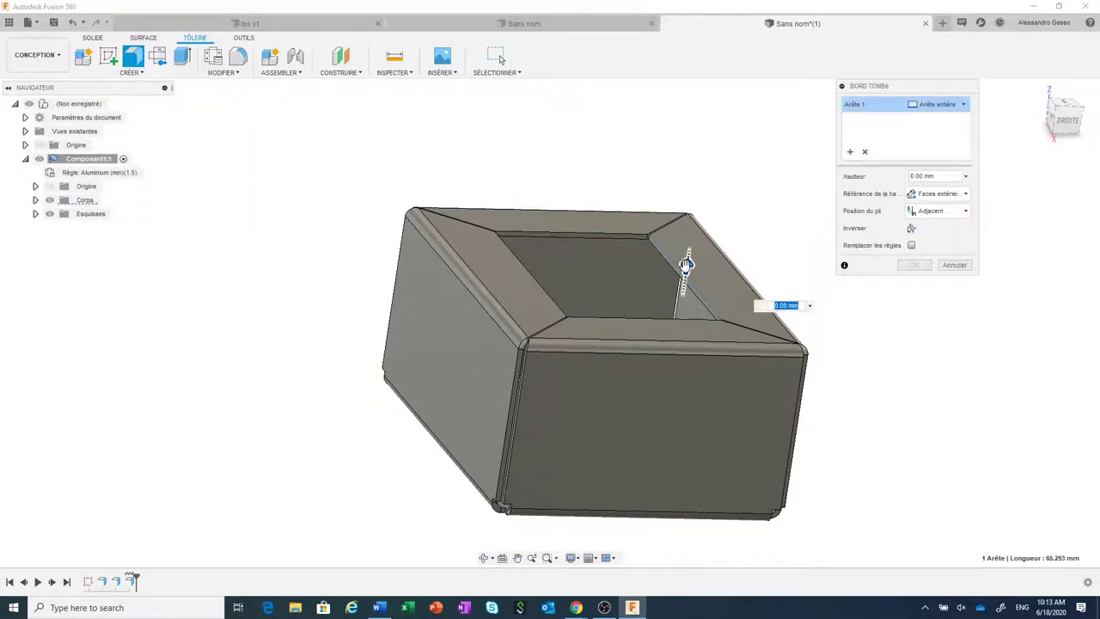
left_click_drag(685, 264, 693, 216)
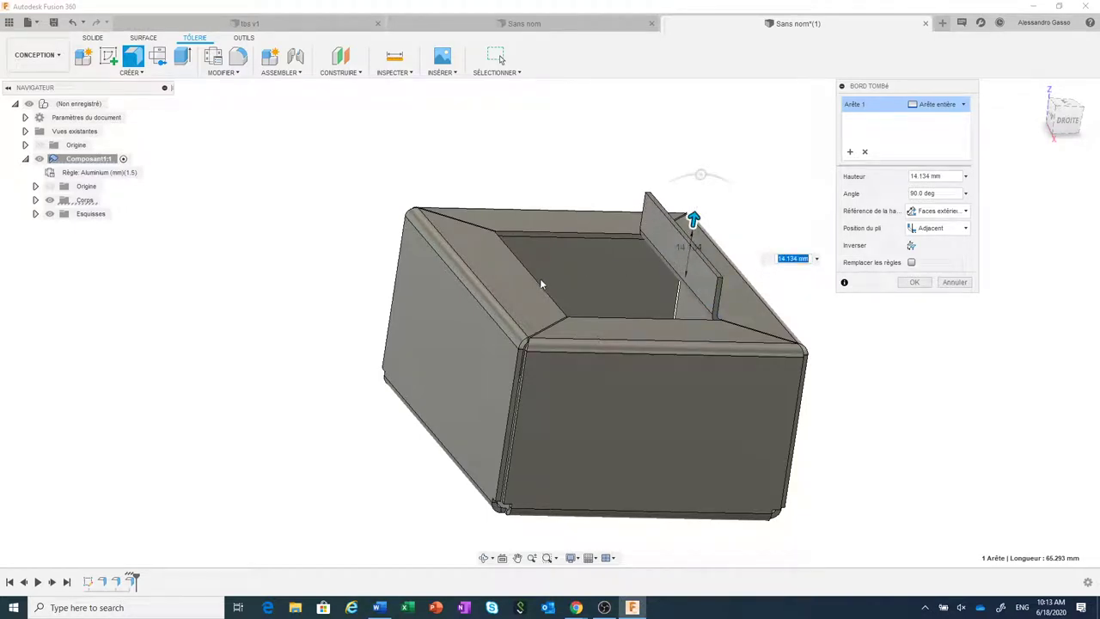
scroll(538, 286, "up", 1)
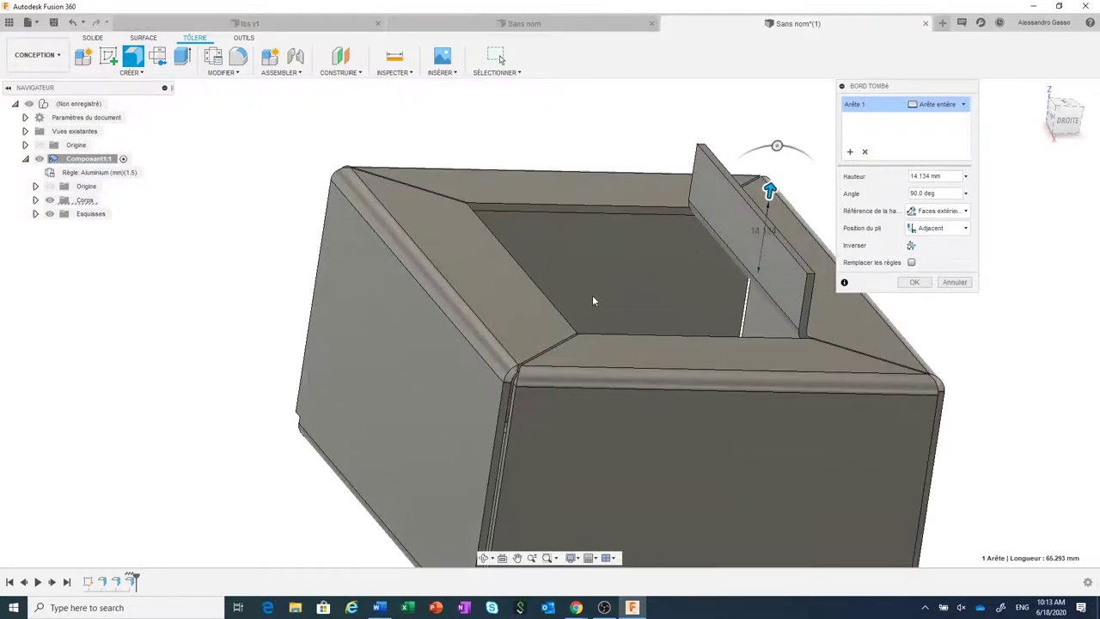
scroll(592, 301, "up", 1)
left_click(547, 309)
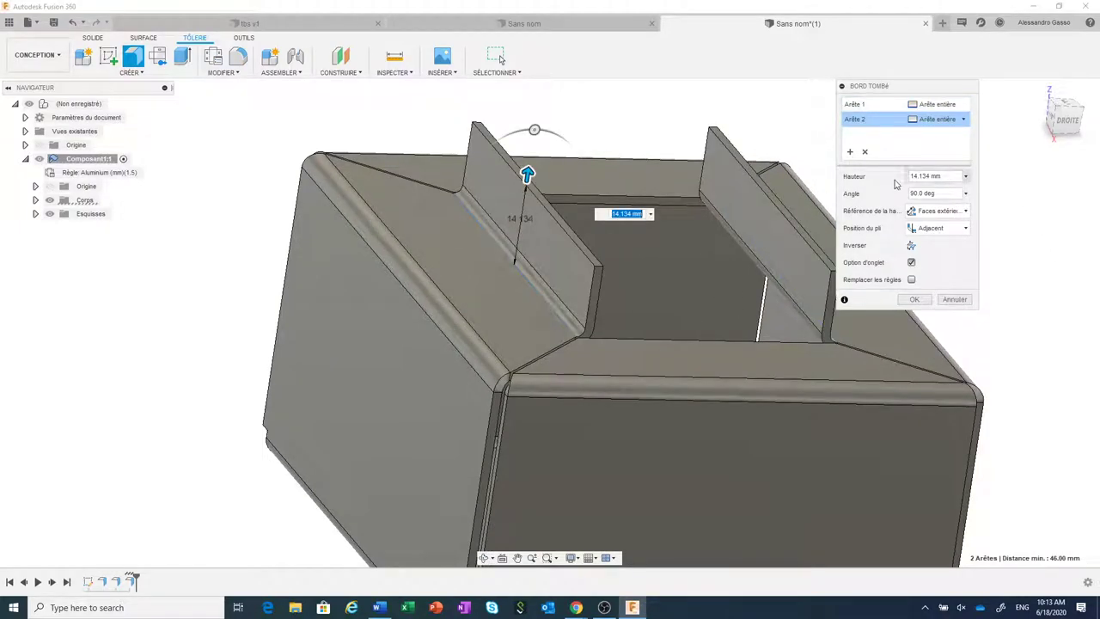
middle_click_drag(647, 243, 531, 254)
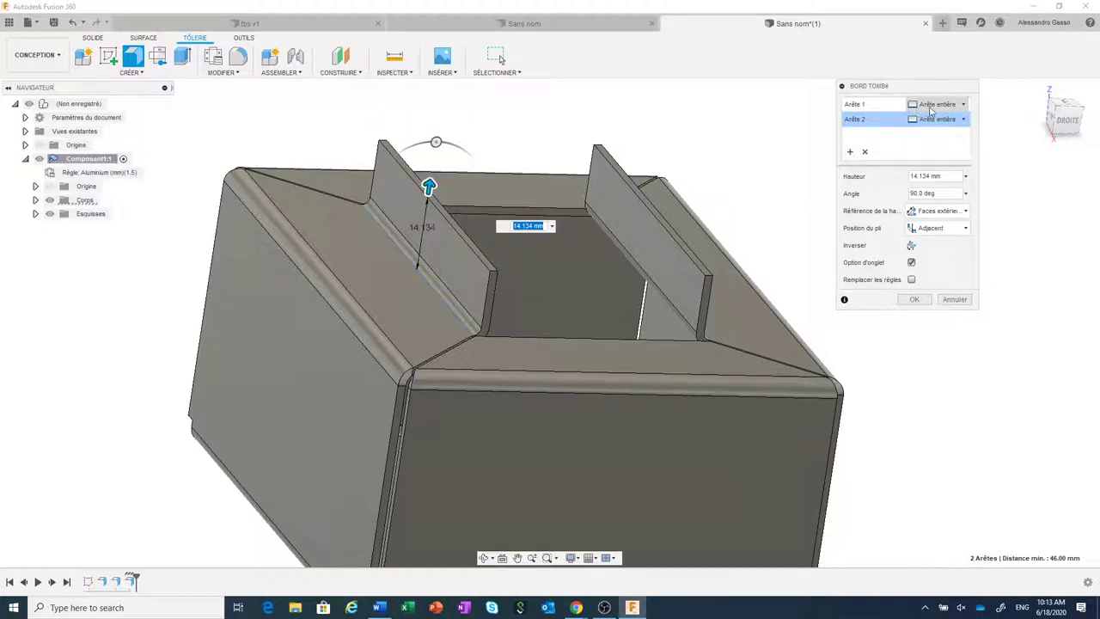
left_click(952, 107)
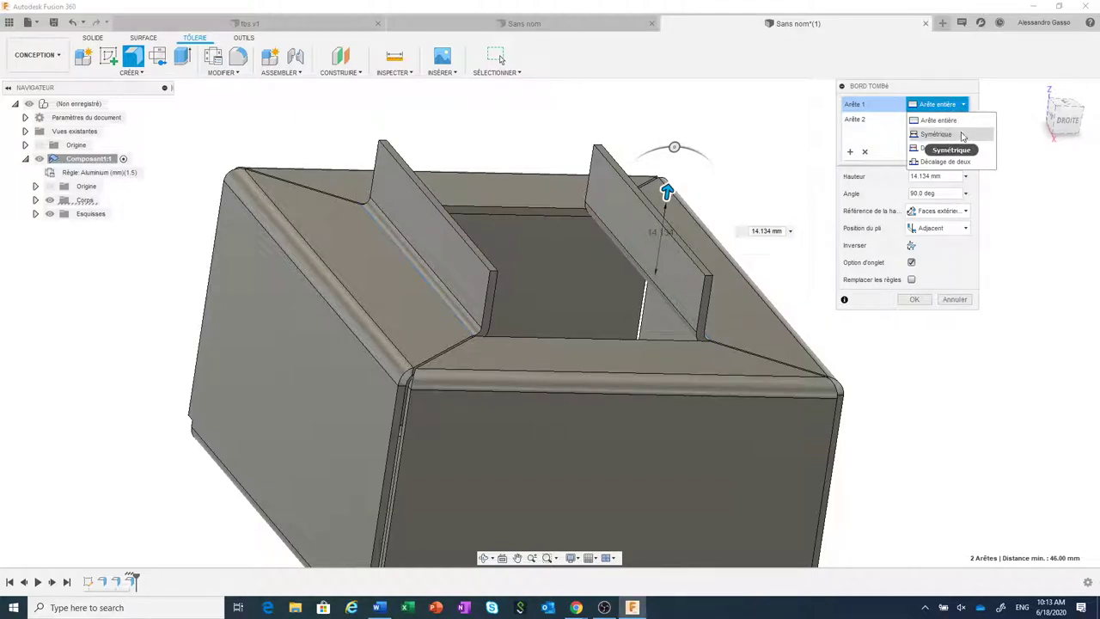
Make the first flange symmetric on its edge with a 10 mm length.
left_click(962, 136)
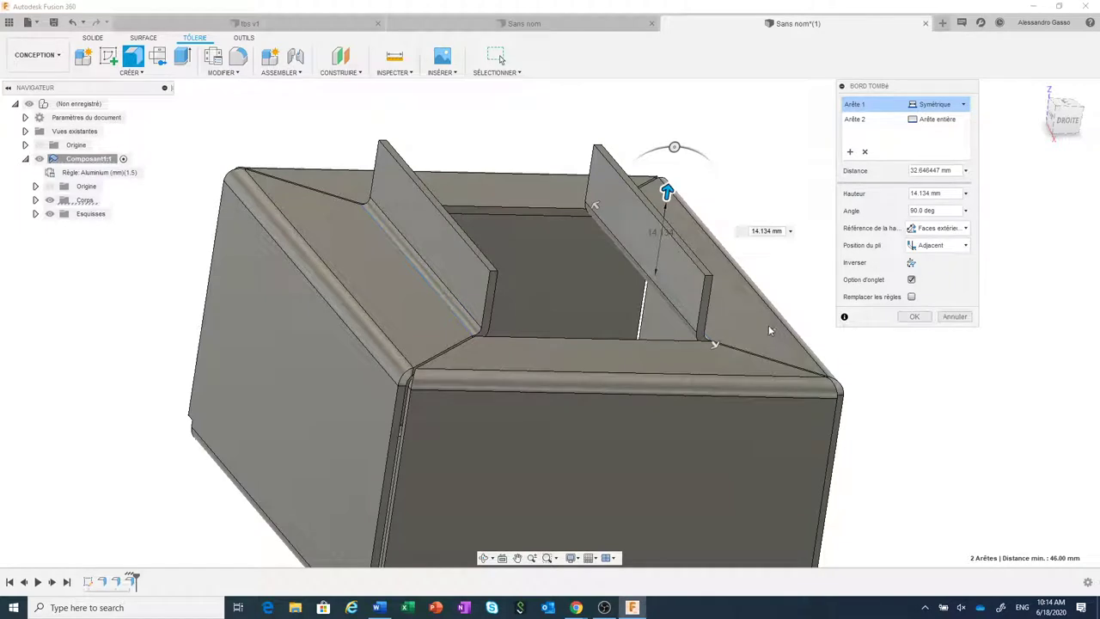
left_click_drag(713, 346, 700, 308)
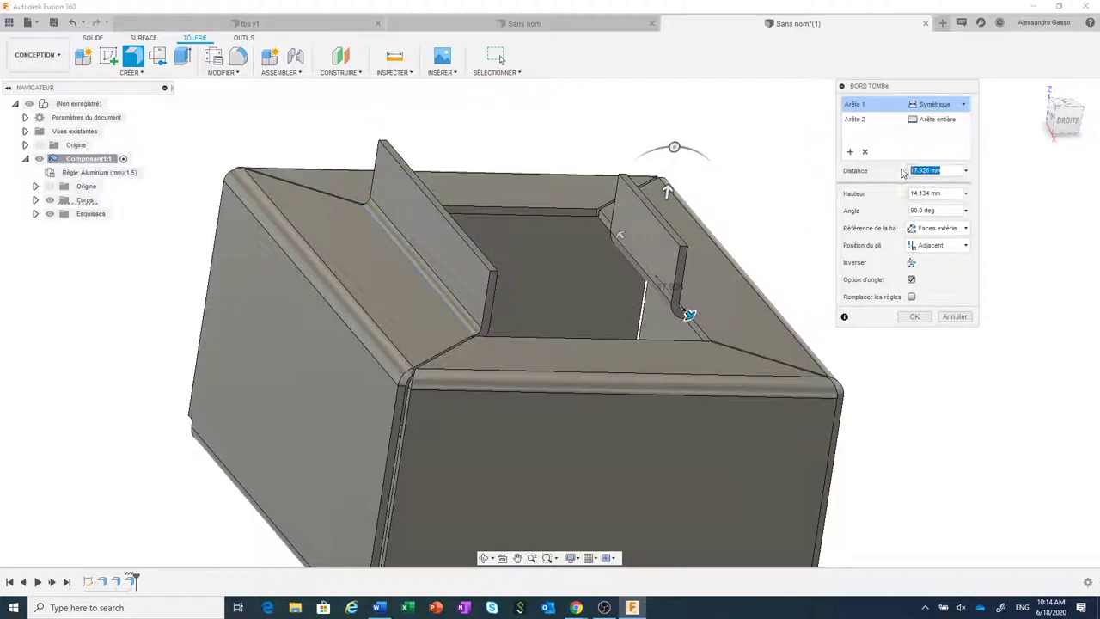
type("10")
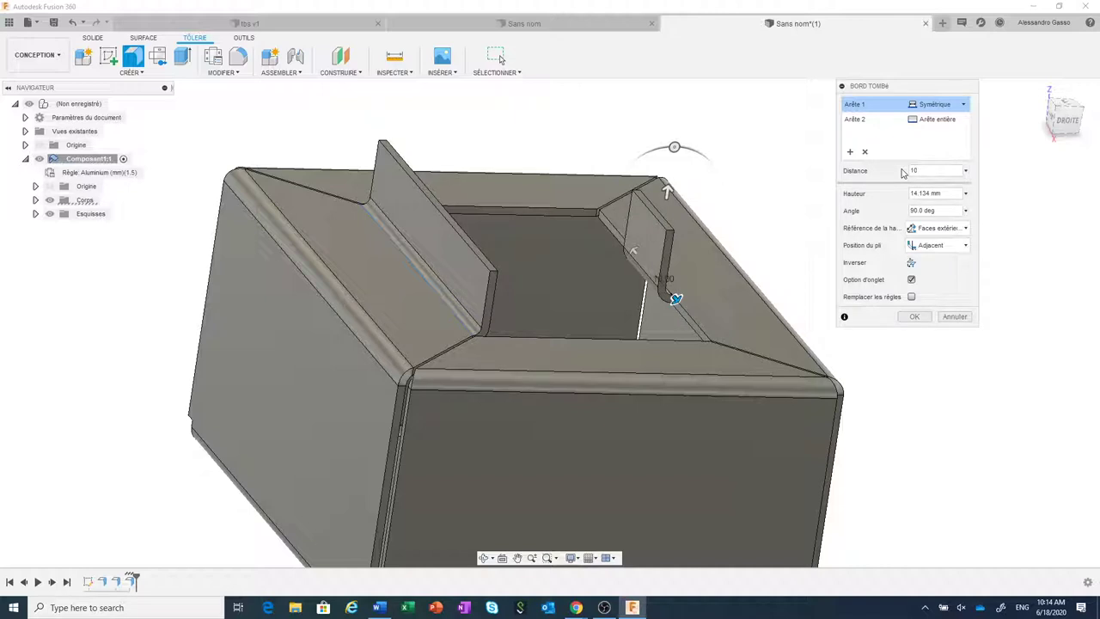
Extend the second flange from two sides, trying a first end distance of 21.079 mm.
left_click(963, 120)
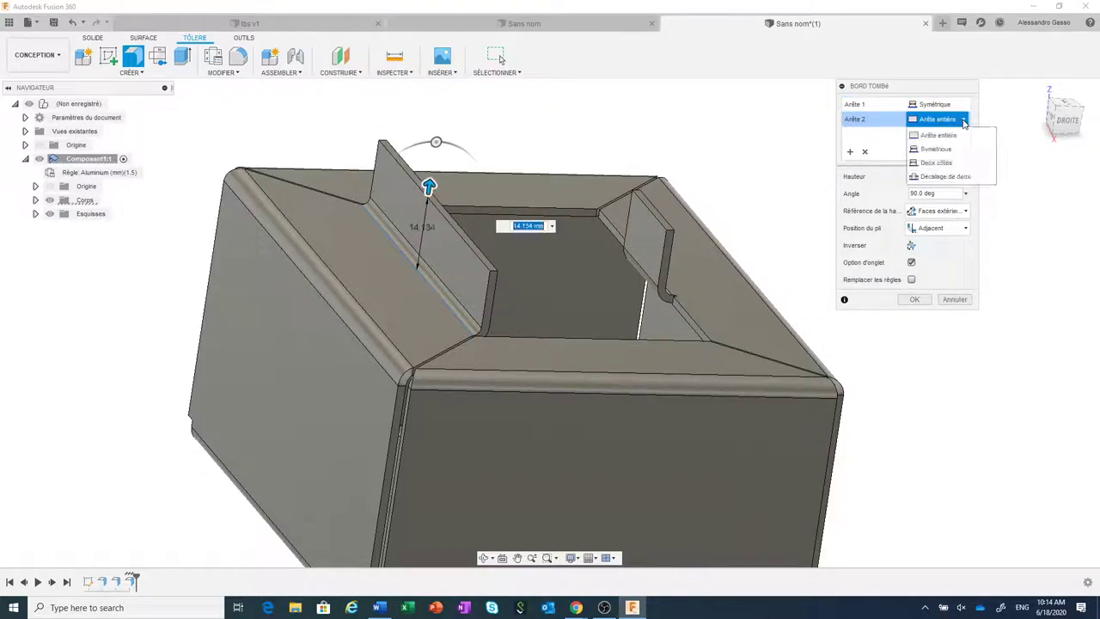
left_click(945, 163)
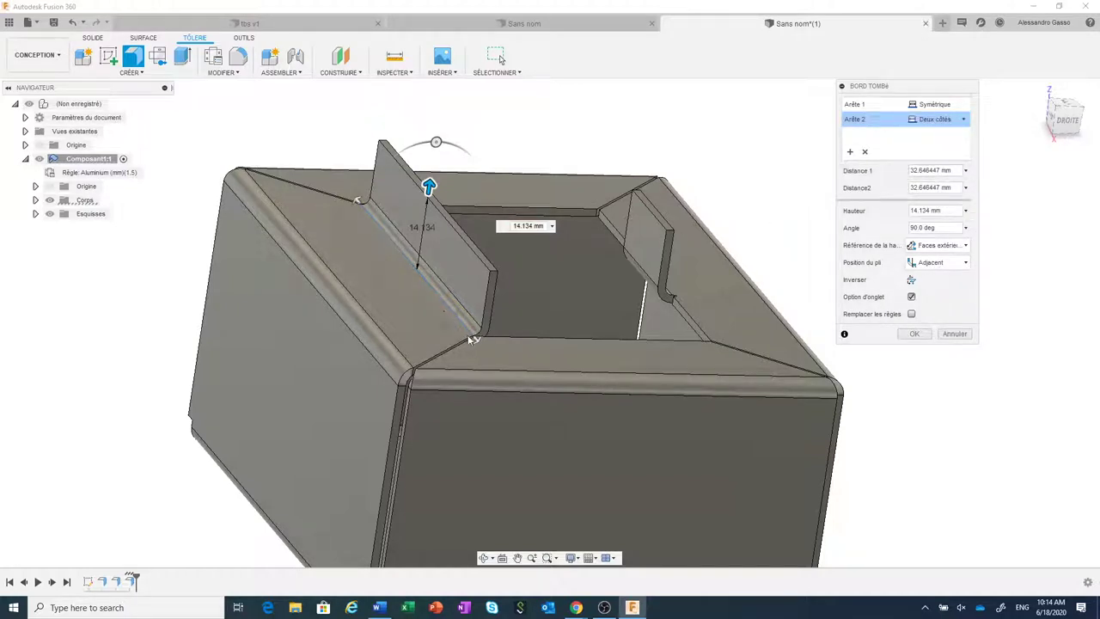
left_click_drag(472, 341, 460, 317)
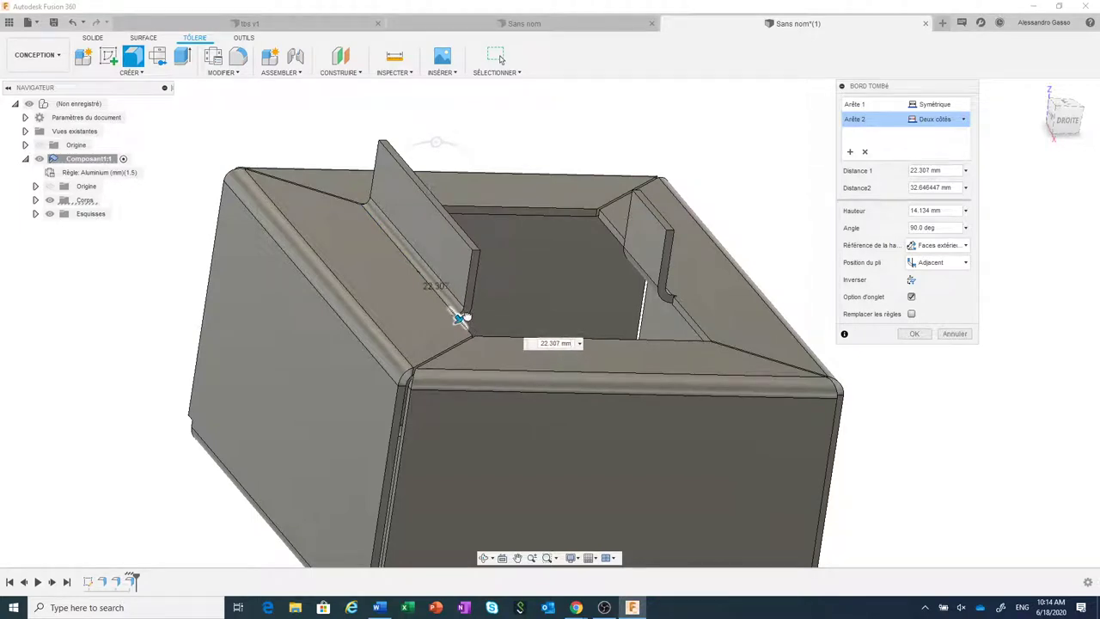
mouse_move(460, 317)
left_mouse_down()
mouse_move(412, 266)
mouse_move(444, 304)
mouse_move(439, 289)
mouse_move(446, 305)
mouse_move(453, 292)
left_mouse_up()
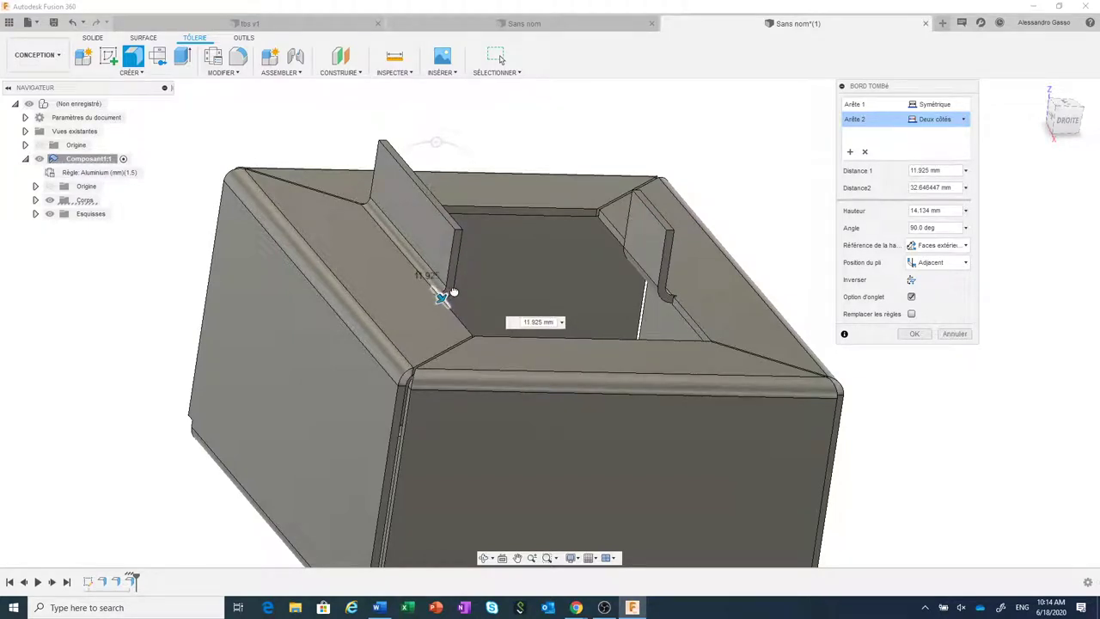
left_click_drag(453, 292, 448, 306)
left_click_drag(357, 201, 393, 243)
left_click_drag(445, 305, 457, 316)
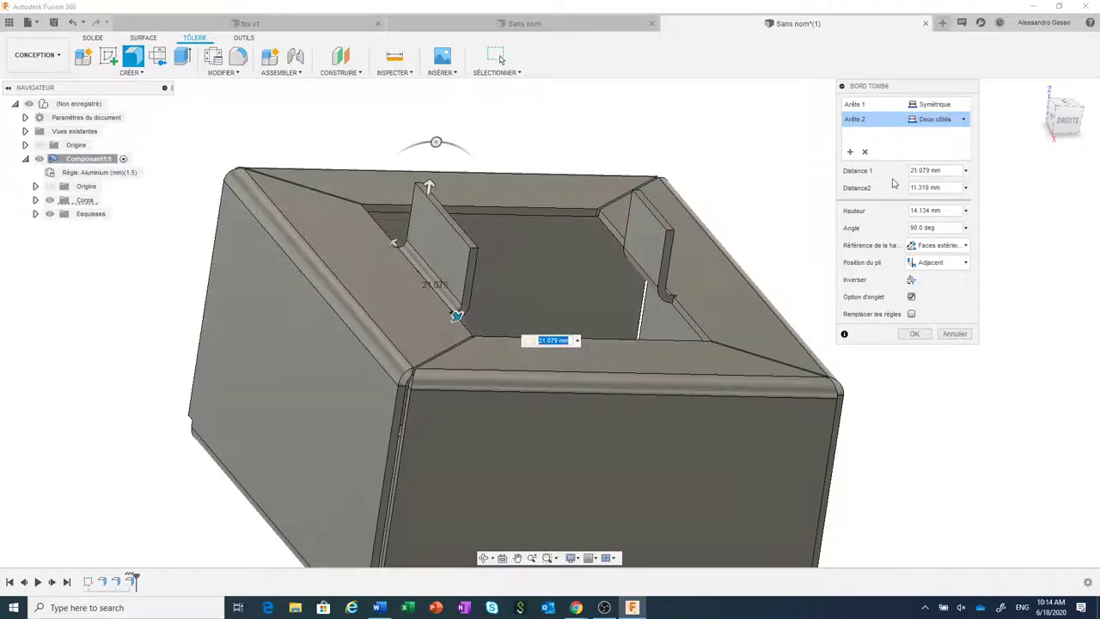
Bound the second flange by two references from the corner vertex, offsets -14.365 and -37.184 mm.
left_click(959, 122)
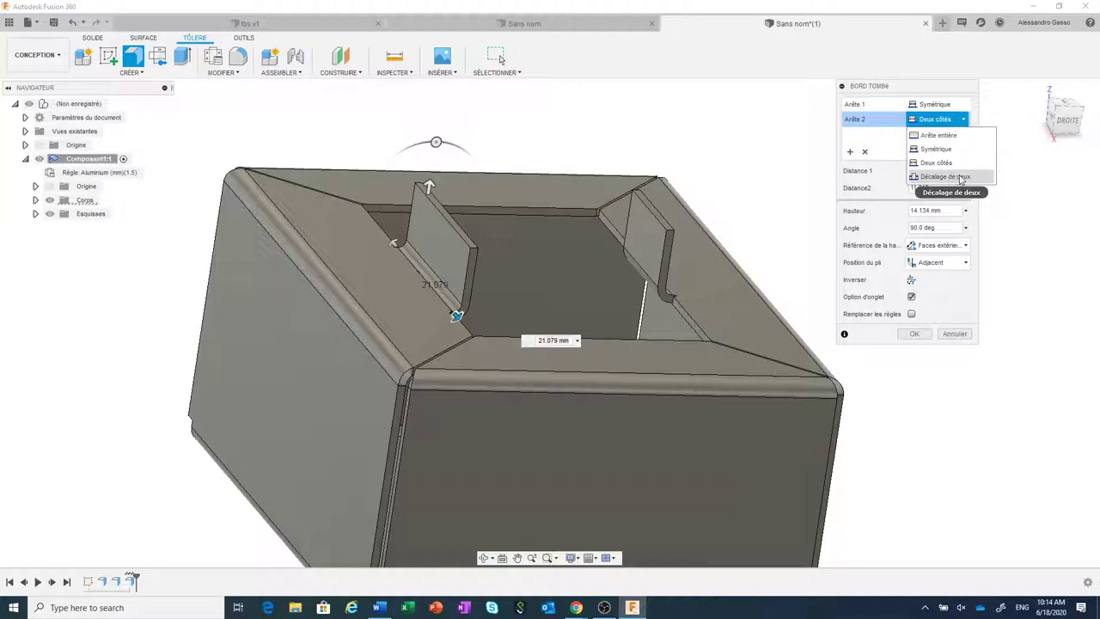
left_click(961, 178)
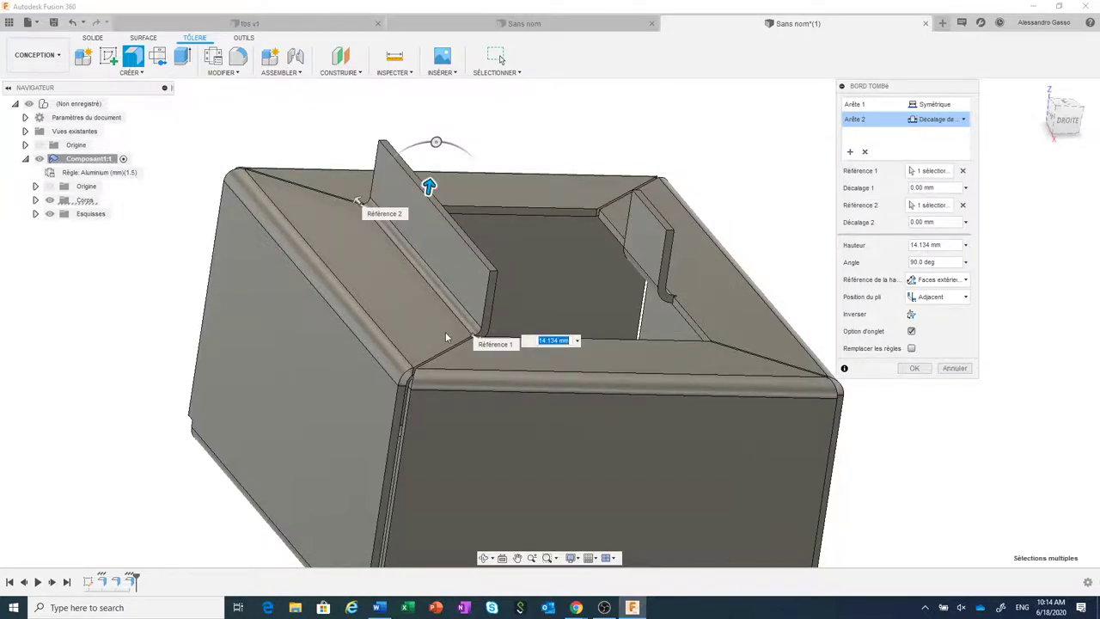
scroll(474, 337, "up", 2)
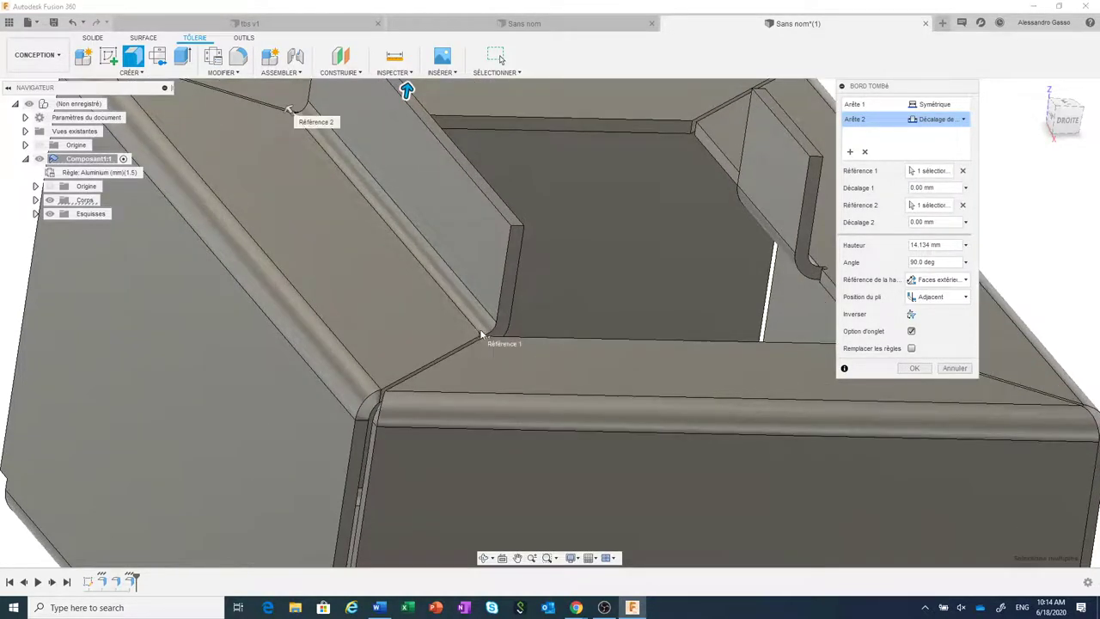
scroll(477, 325, "up", 3)
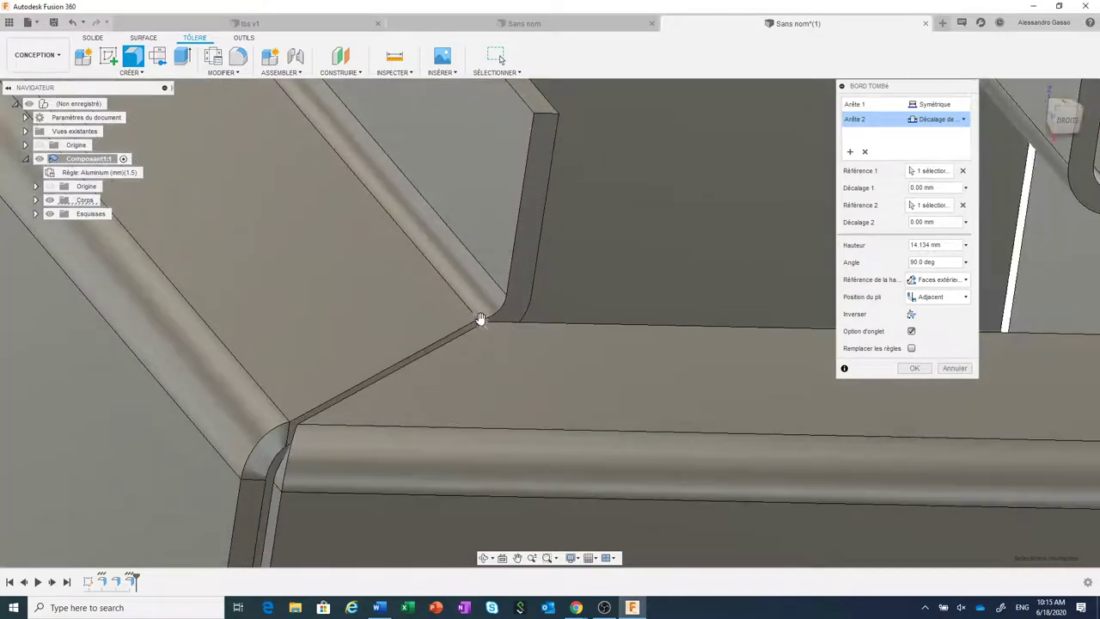
left_click_drag(481, 323, 432, 250)
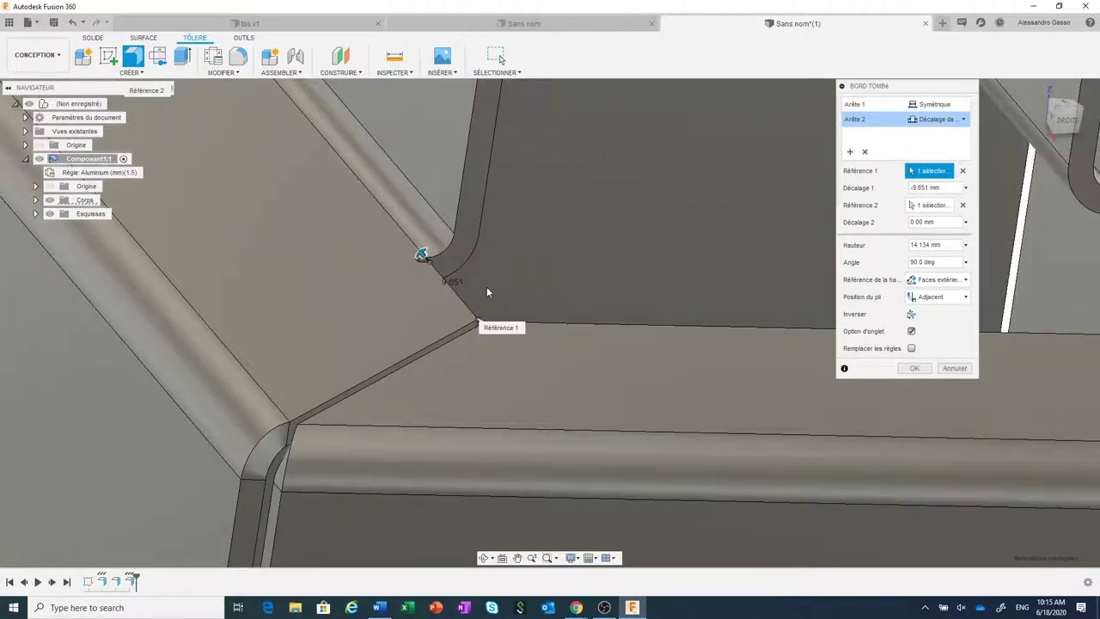
scroll(434, 249, "down", 2)
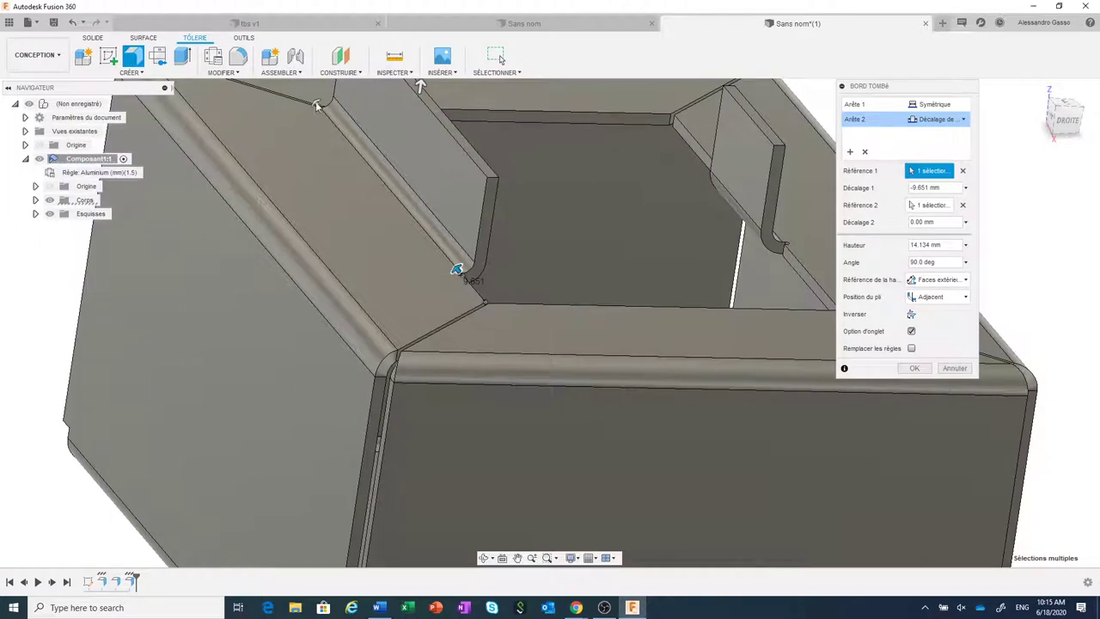
mouse_move(317, 105)
left_mouse_down()
mouse_move(358, 181)
mouse_move(412, 217)
left_mouse_up()
scroll(462, 288, "up", 3)
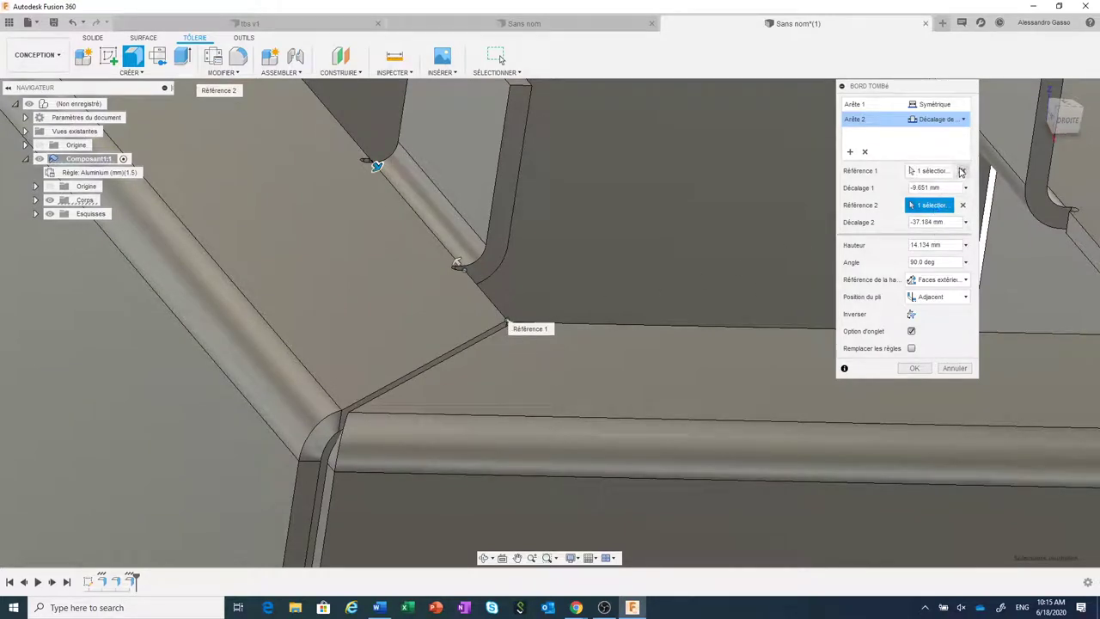
left_click(961, 171)
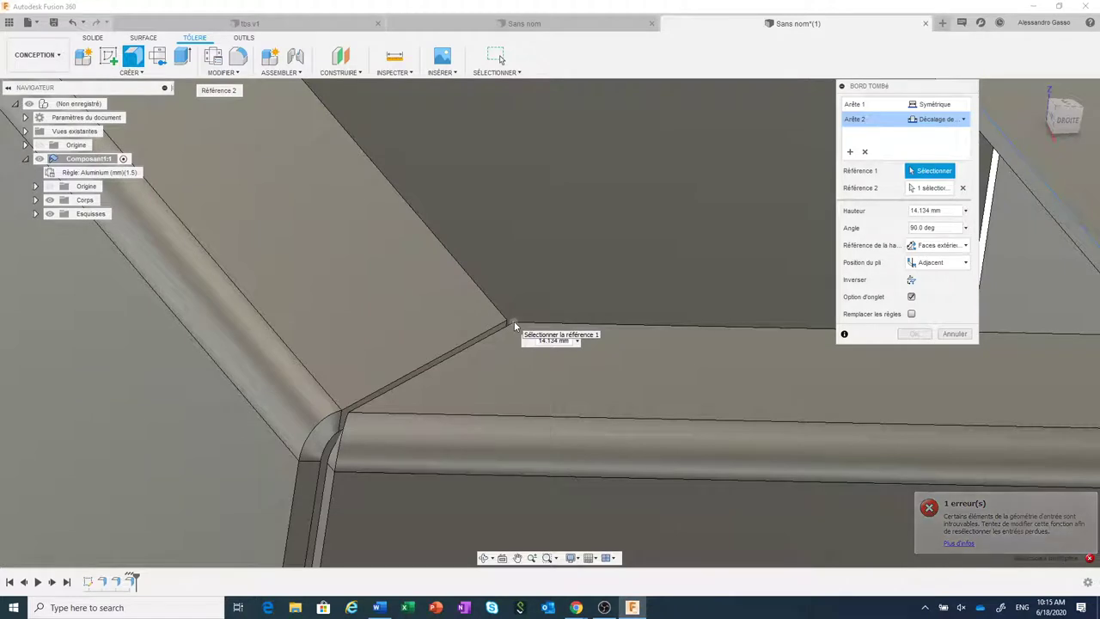
left_click(514, 325)
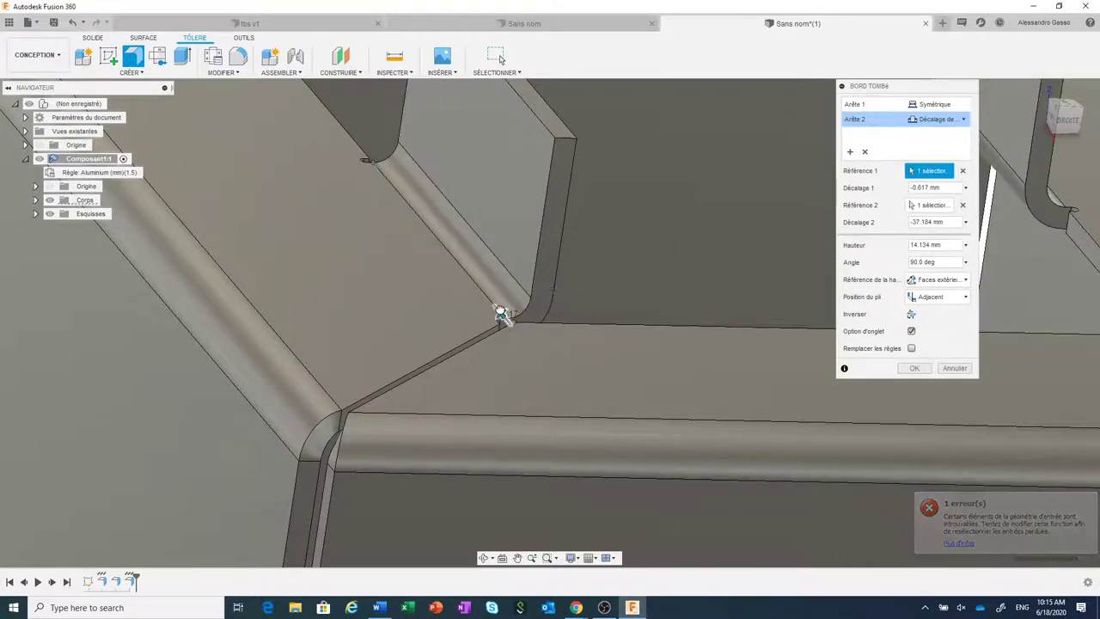
left_click_drag(502, 313, 423, 233)
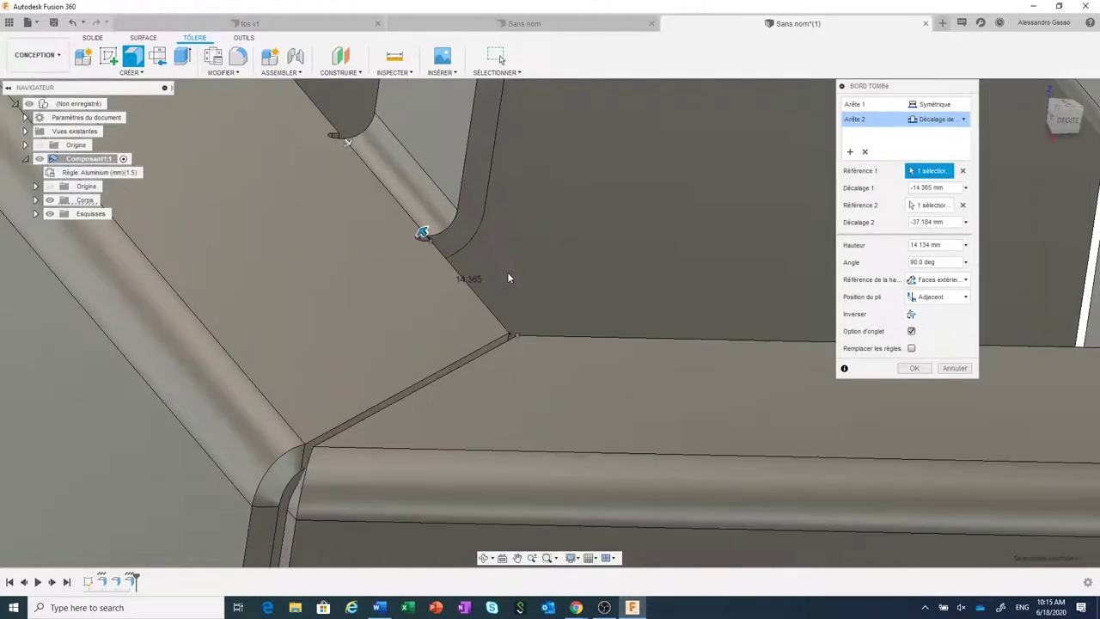
Zoom and orbit to inspect the flange tabs, ending in a close top view.
middle_click_drag(485, 255, 494, 262)
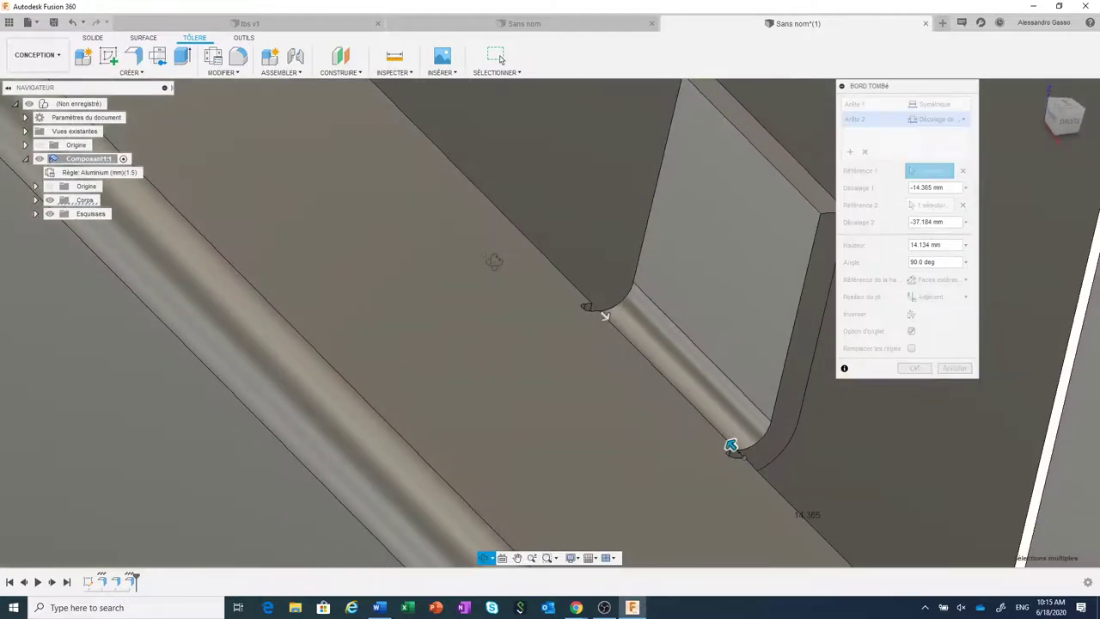
scroll(578, 379, "up", 2)
mouse_move(578, 379)
middle_mouse_down("shift")
mouse_move(502, 323)
mouse_move(578, 332)
middle_mouse_up("shift")
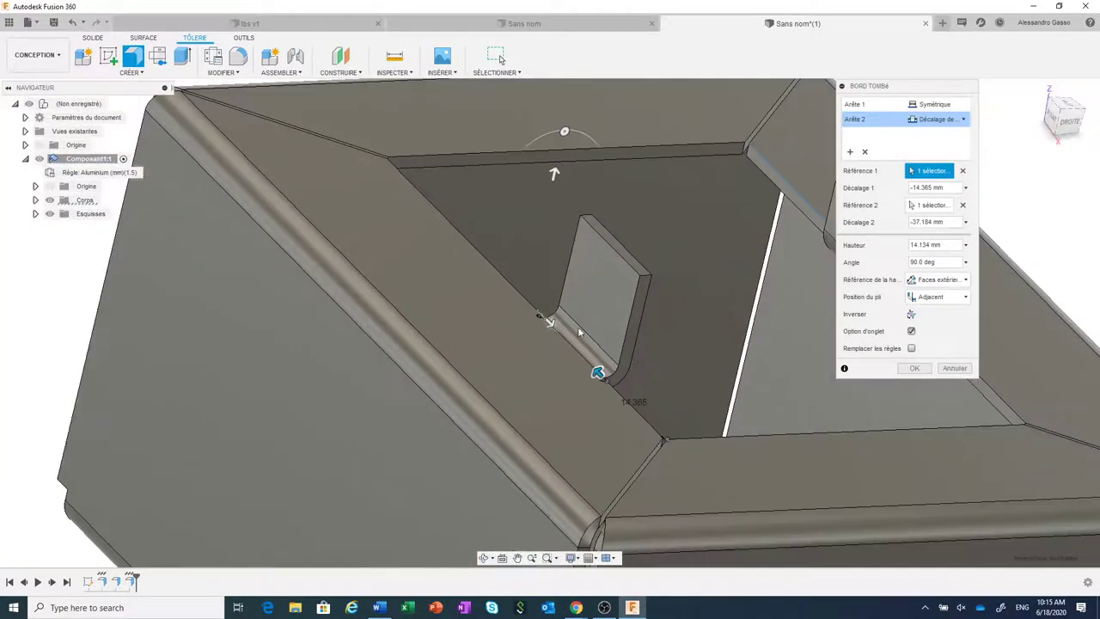
scroll(578, 333, "down", 2)
middle_click_drag(654, 354, 601, 369, "shift")
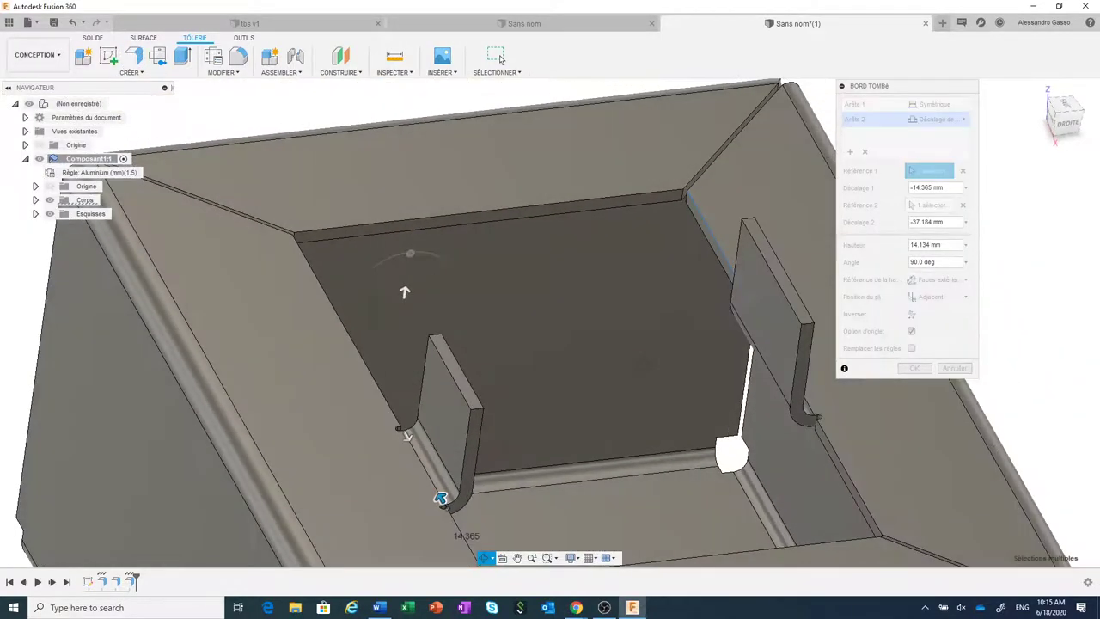
scroll(519, 482, "up", 2)
middle_click_drag(519, 482, 566, 391)
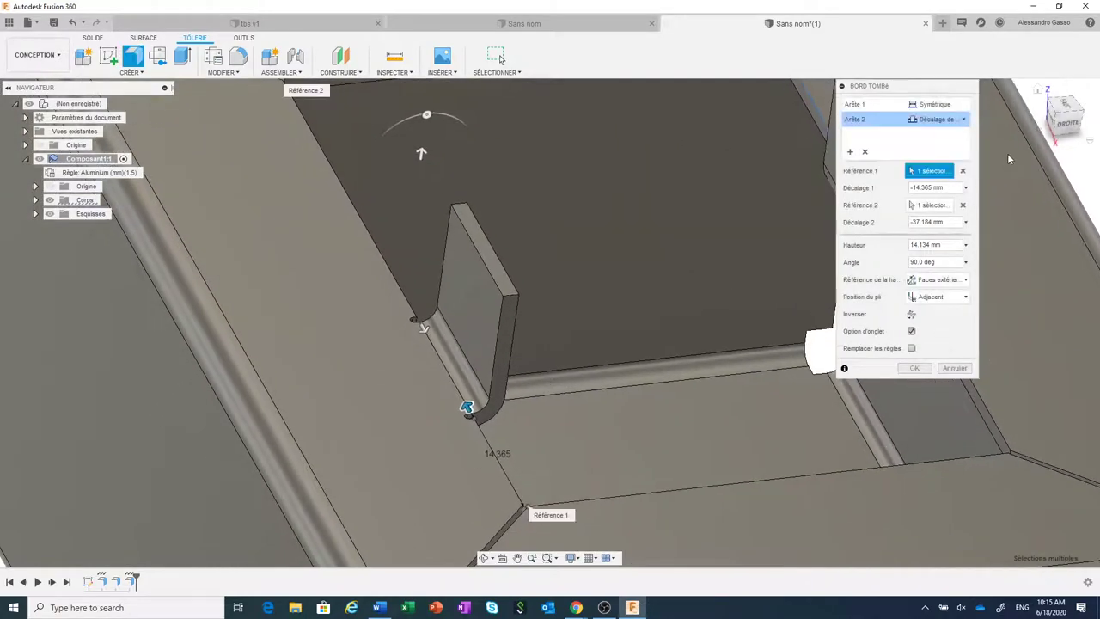
left_click(1062, 105)
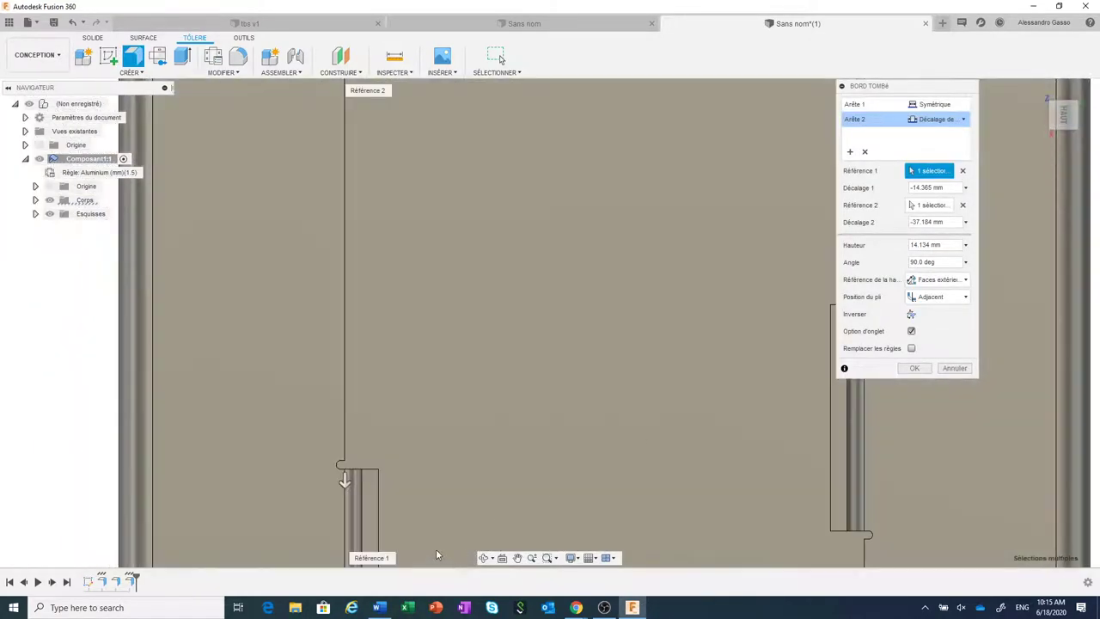
scroll(404, 516, "up", 2)
middle_click_drag(381, 501, 401, 413)
scroll(408, 427, "up", 2)
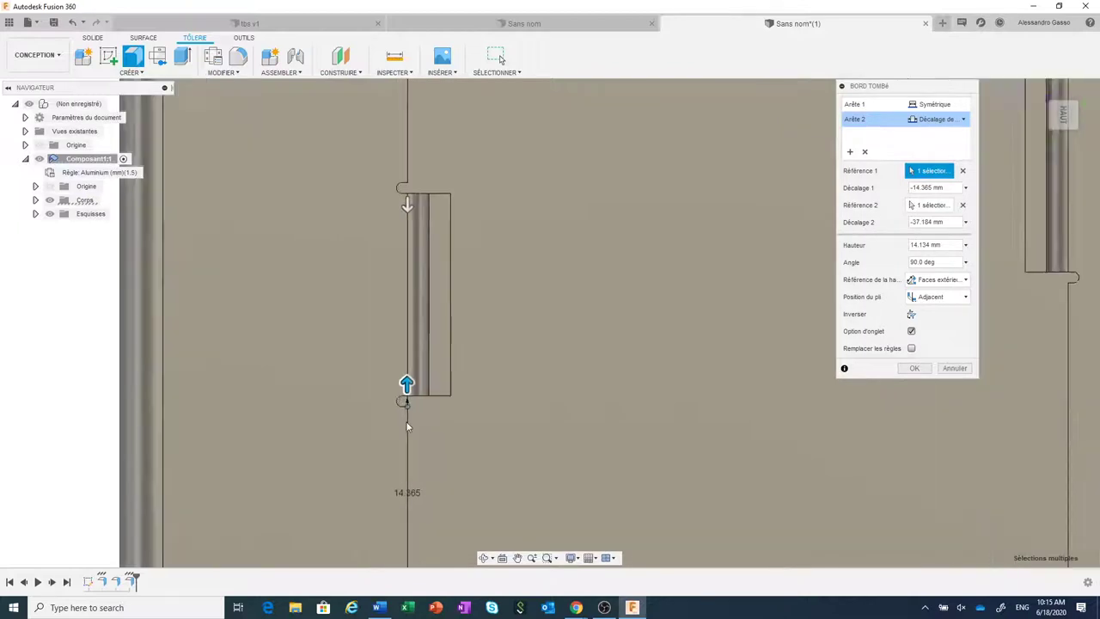
scroll(408, 427, "up", 3)
scroll(396, 425, "up", 2)
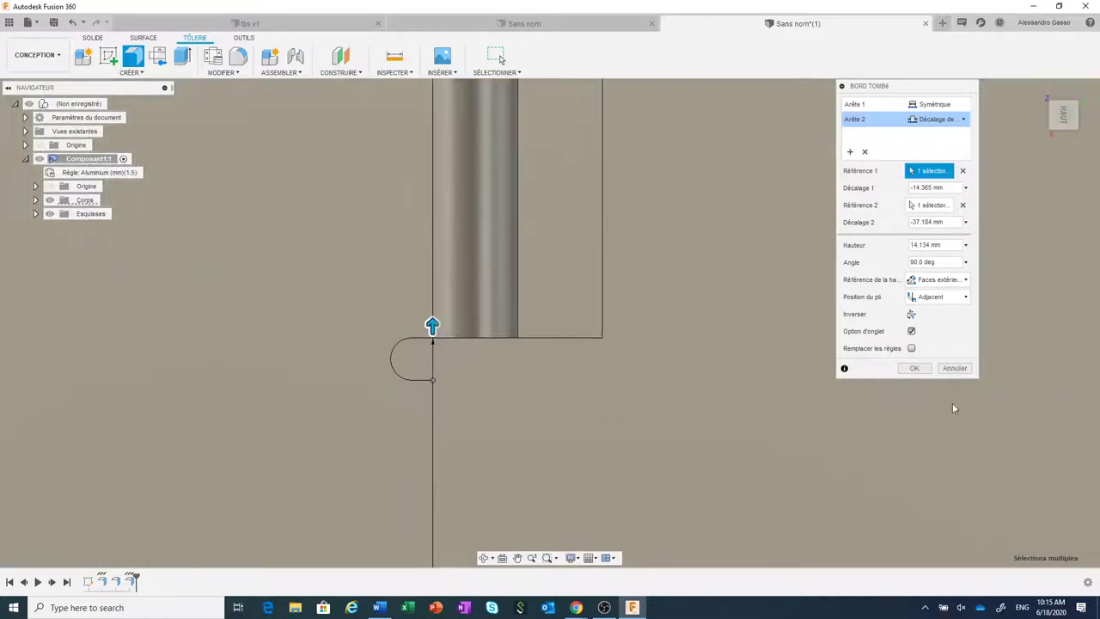
Override the rules with a straight bend relief 1 mm wide and 1 mm deep.
left_click(912, 349)
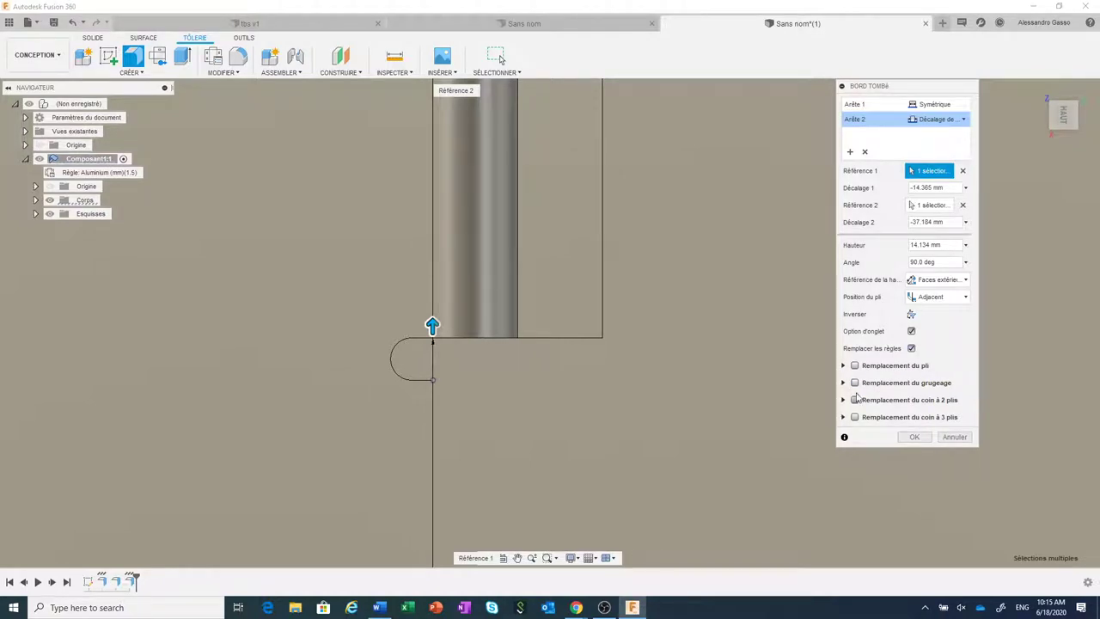
left_click(854, 383)
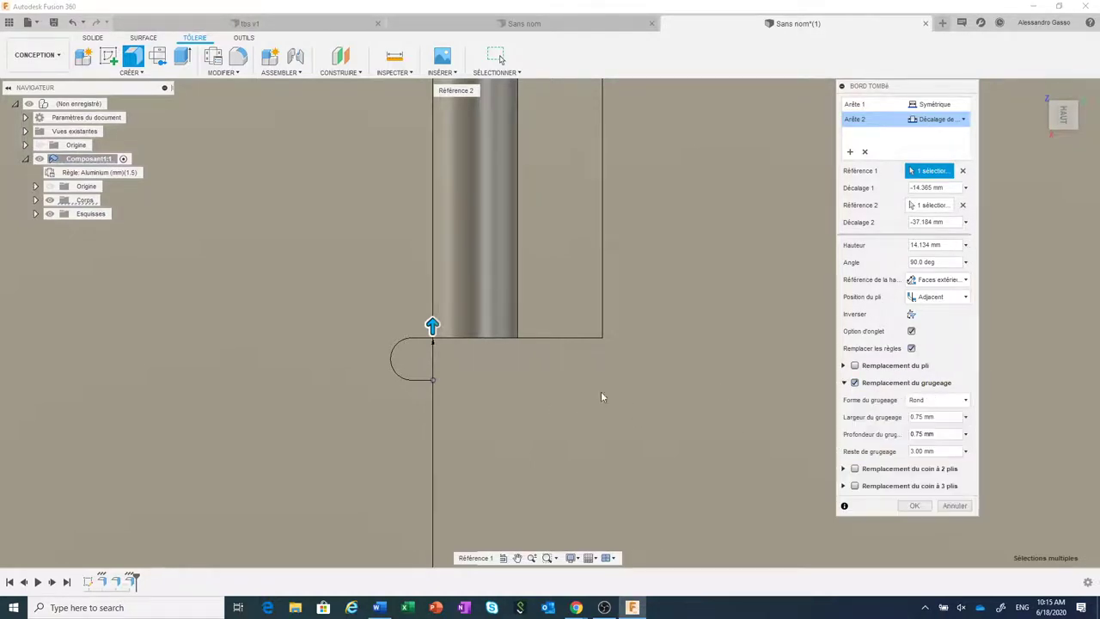
scroll(431, 378, "up", 1)
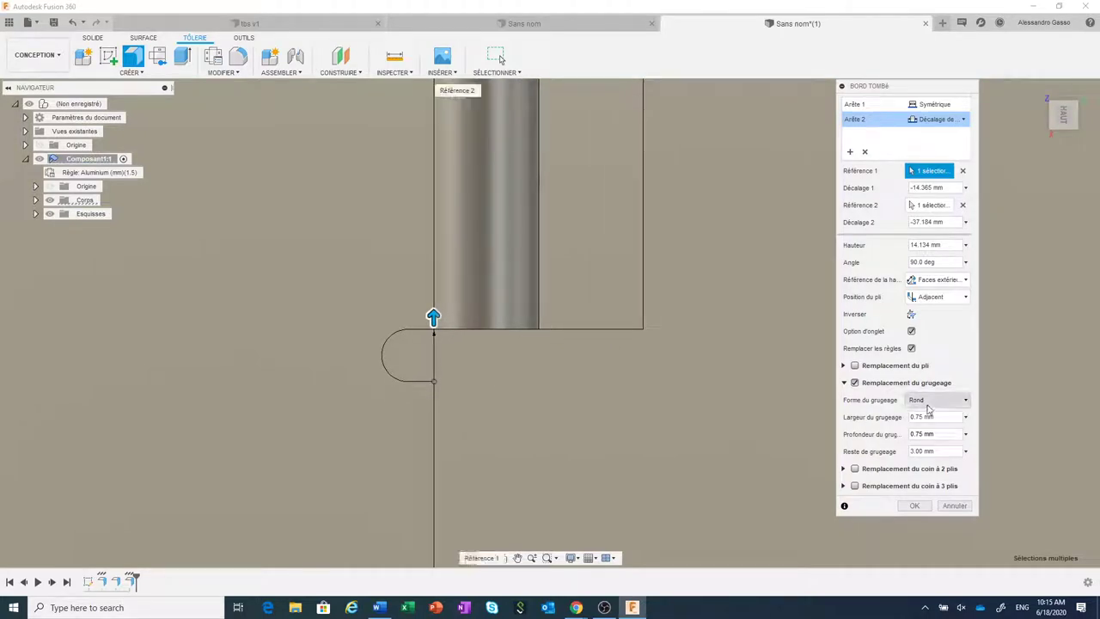
left_click(936, 402)
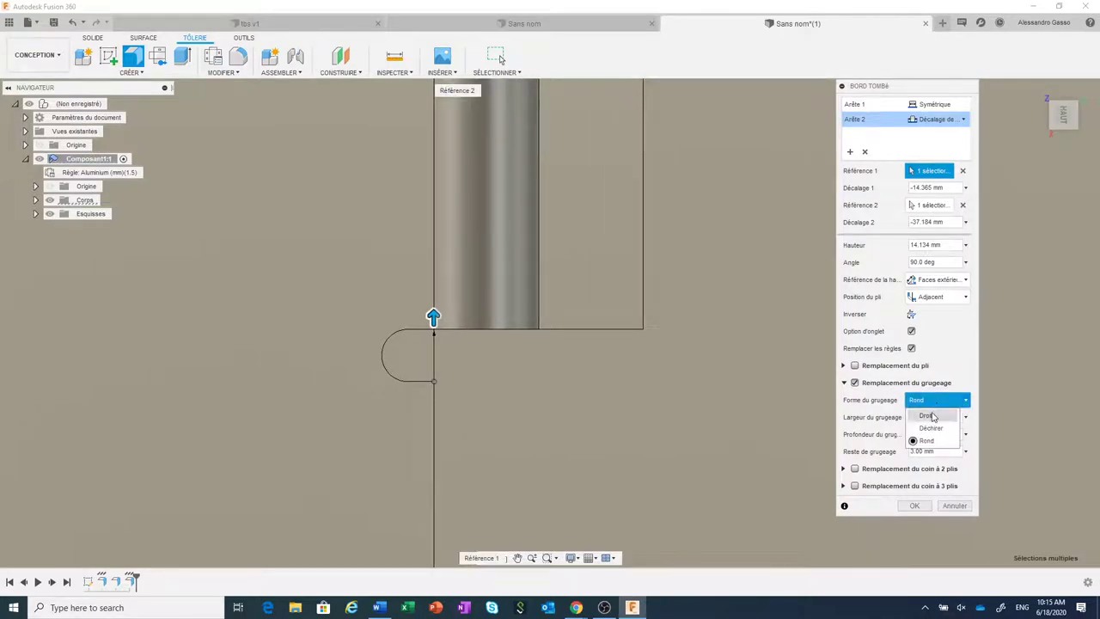
left_click(924, 413)
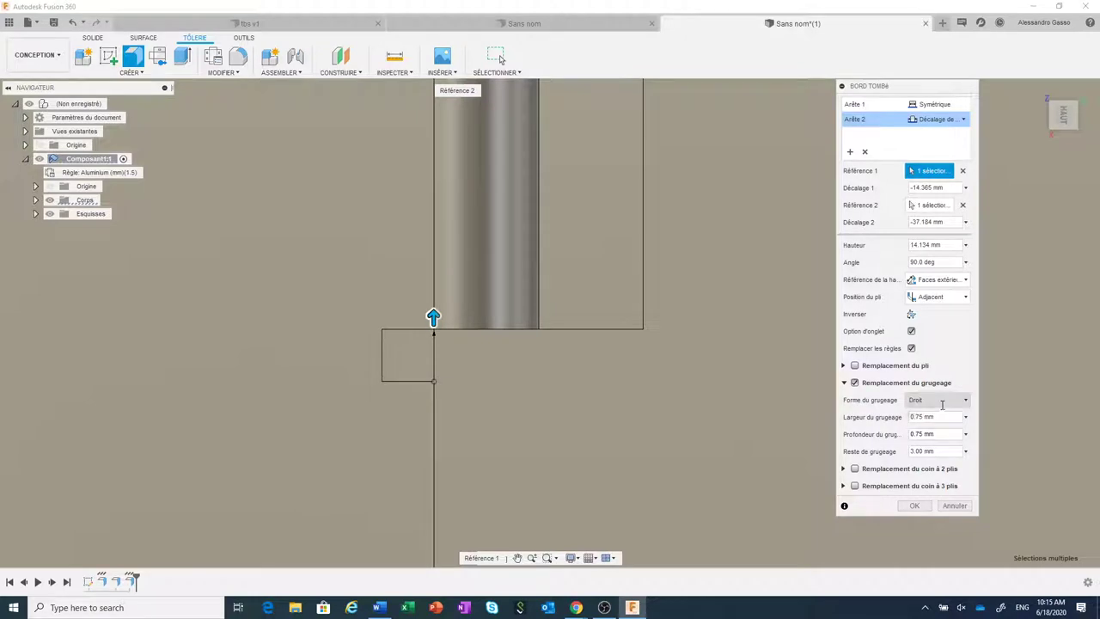
left_click(936, 401)
left_click(928, 414)
left_click(938, 430)
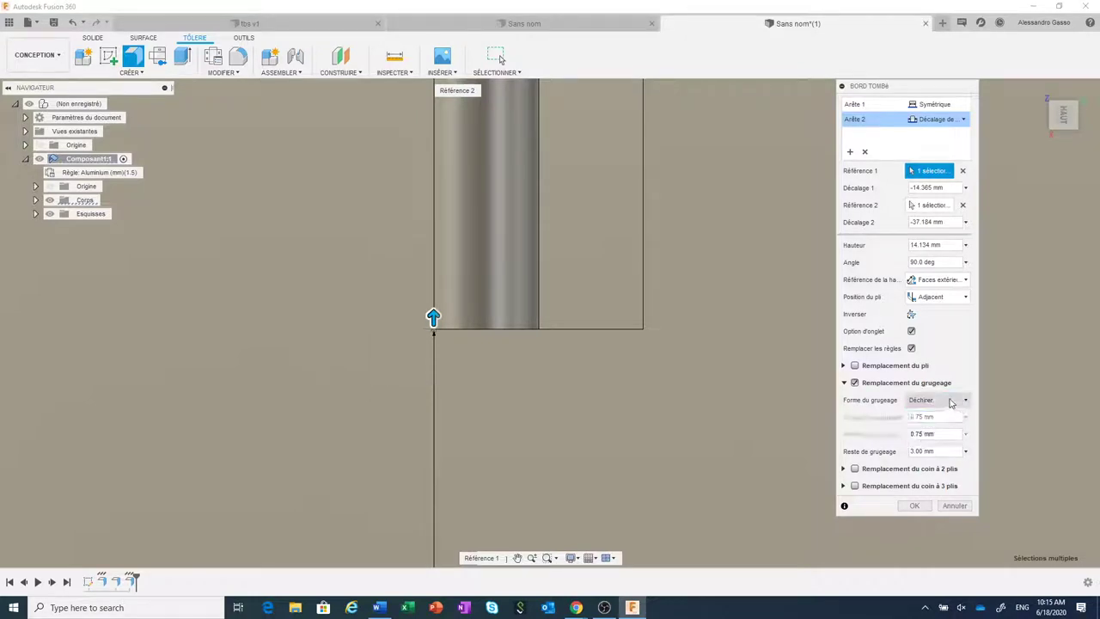
left_click(950, 402)
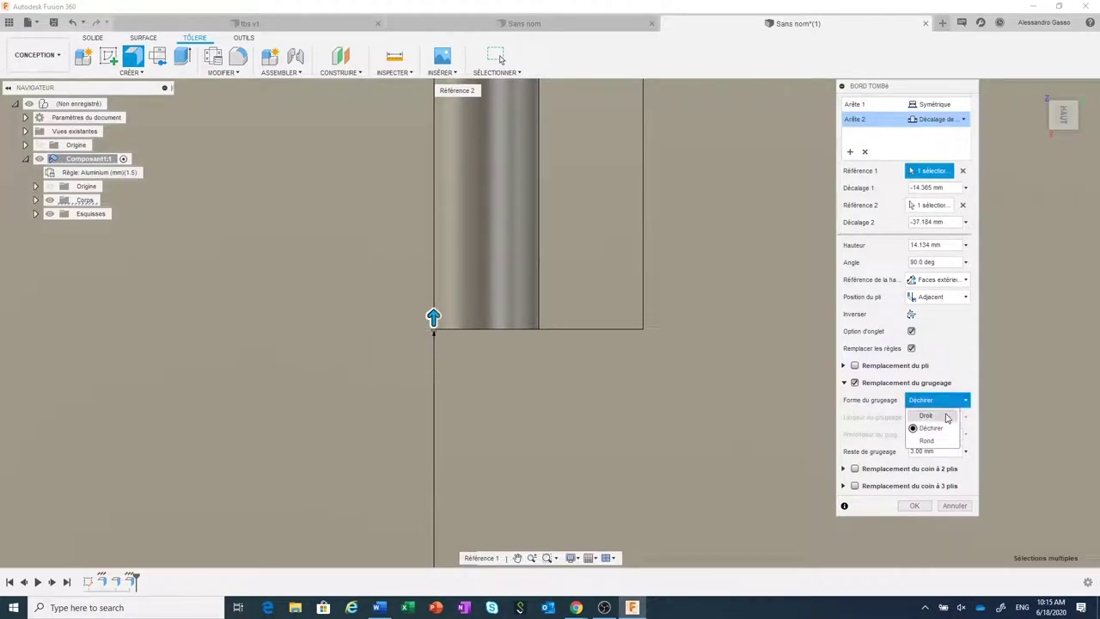
left_click(940, 415)
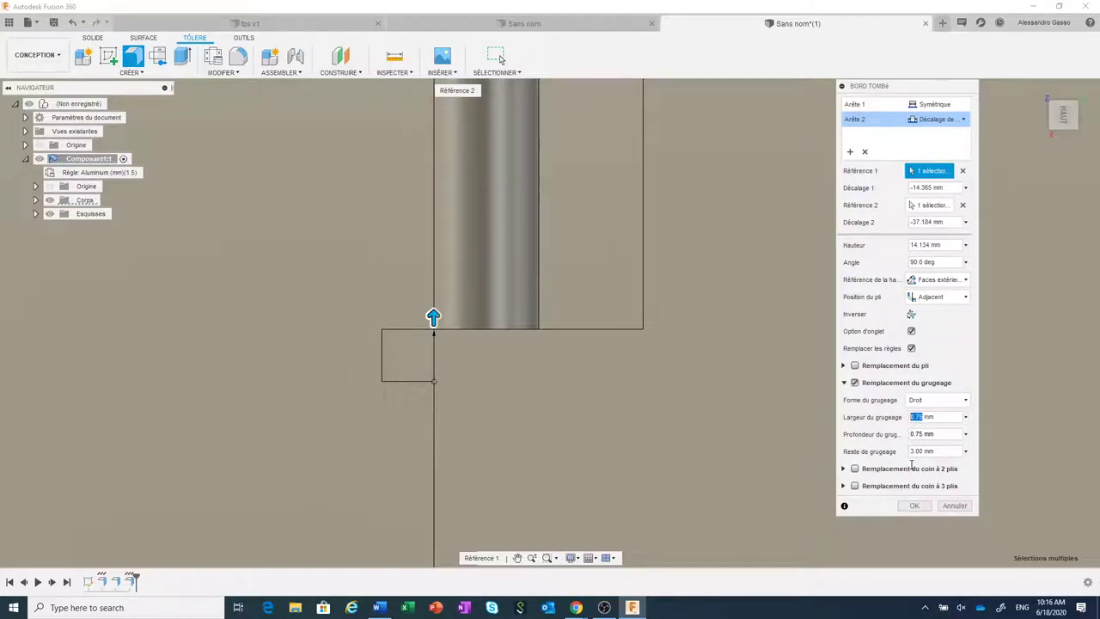
type("1")
key("Return")
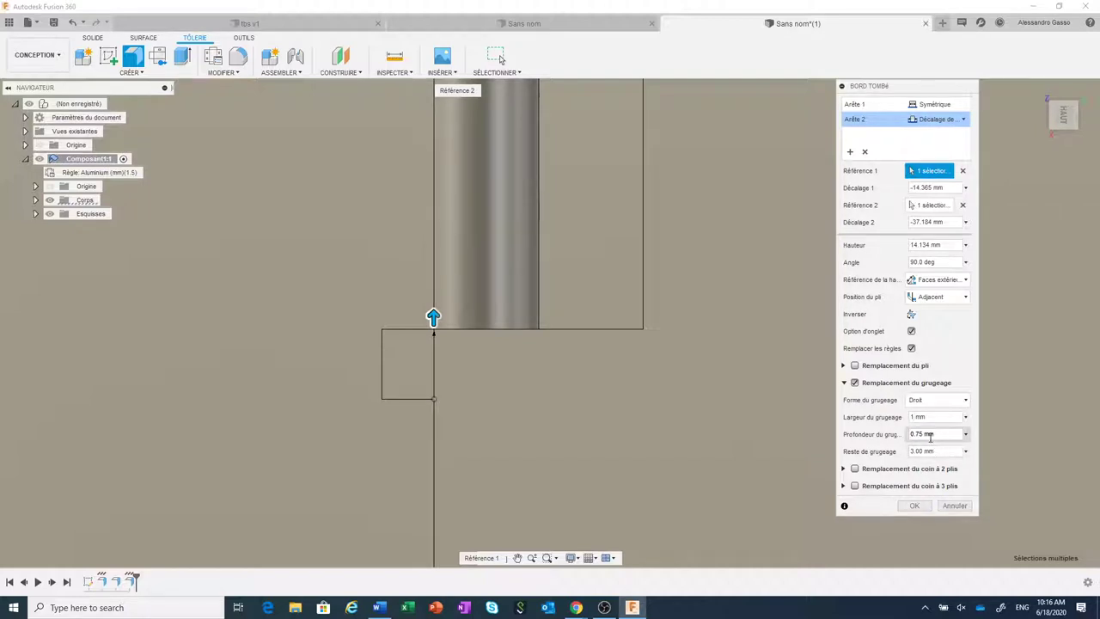
double_click(921, 434)
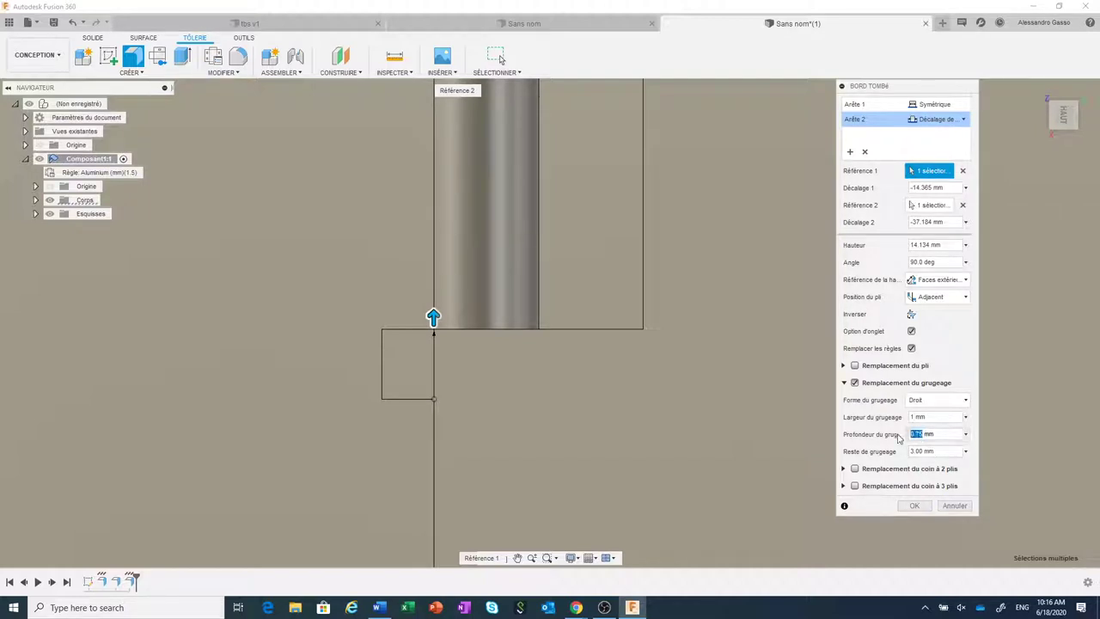
type("1")
key("Return")
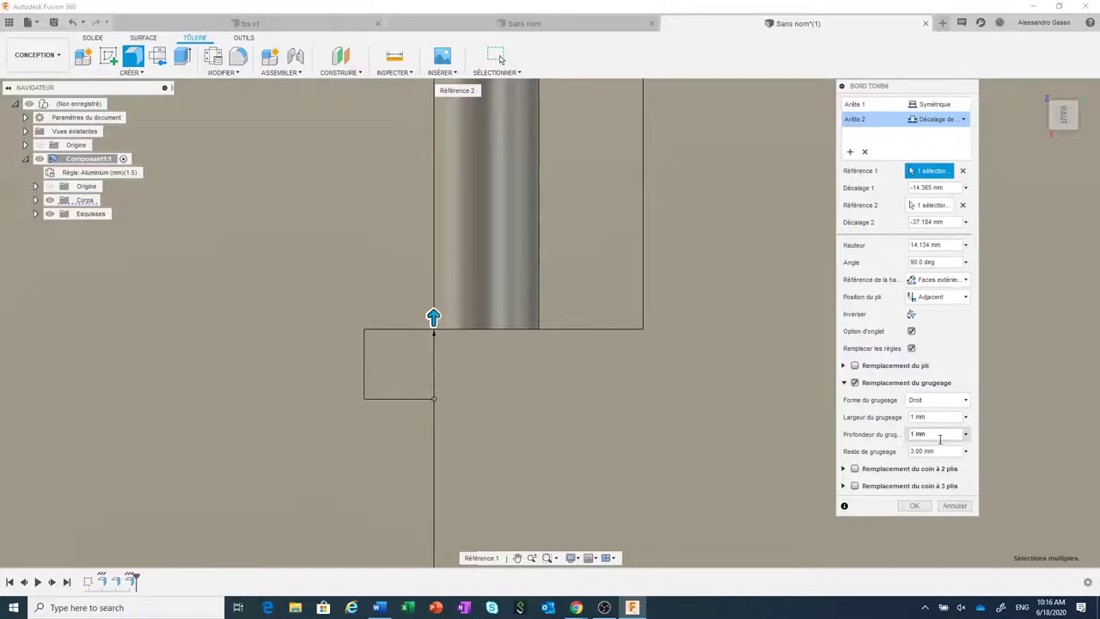
Move the first offset to -9.924 mm, edit the relief remainder, then turn the relief override off.
scroll(617, 398, "down", 1)
scroll(617, 397, "down", 1)
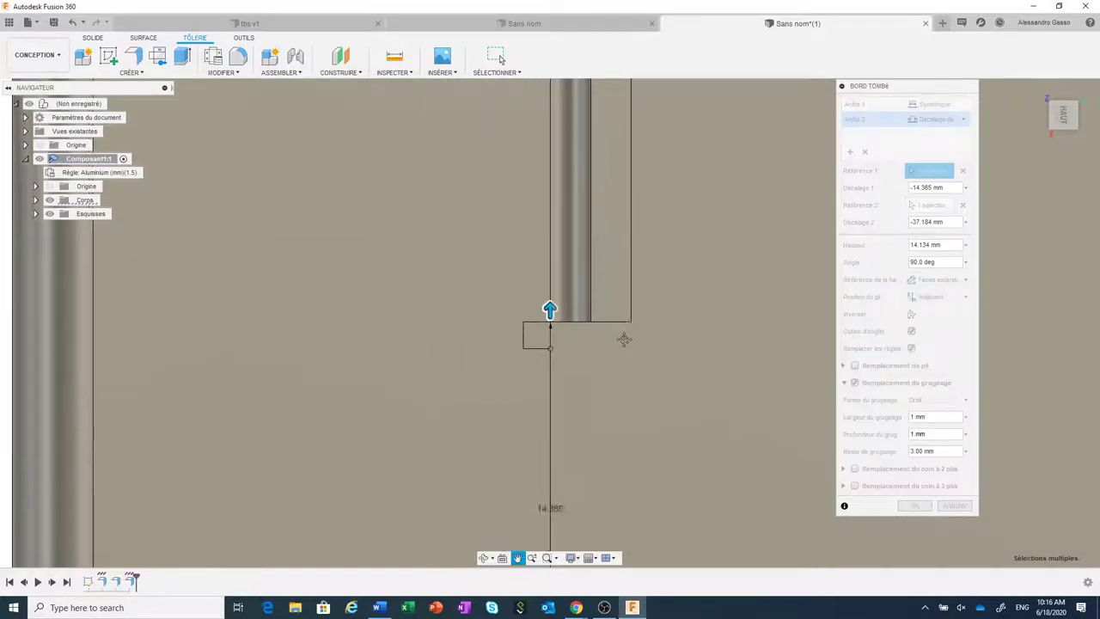
scroll(687, 356, "down", 1)
middle_click_drag(687, 362, 640, 288)
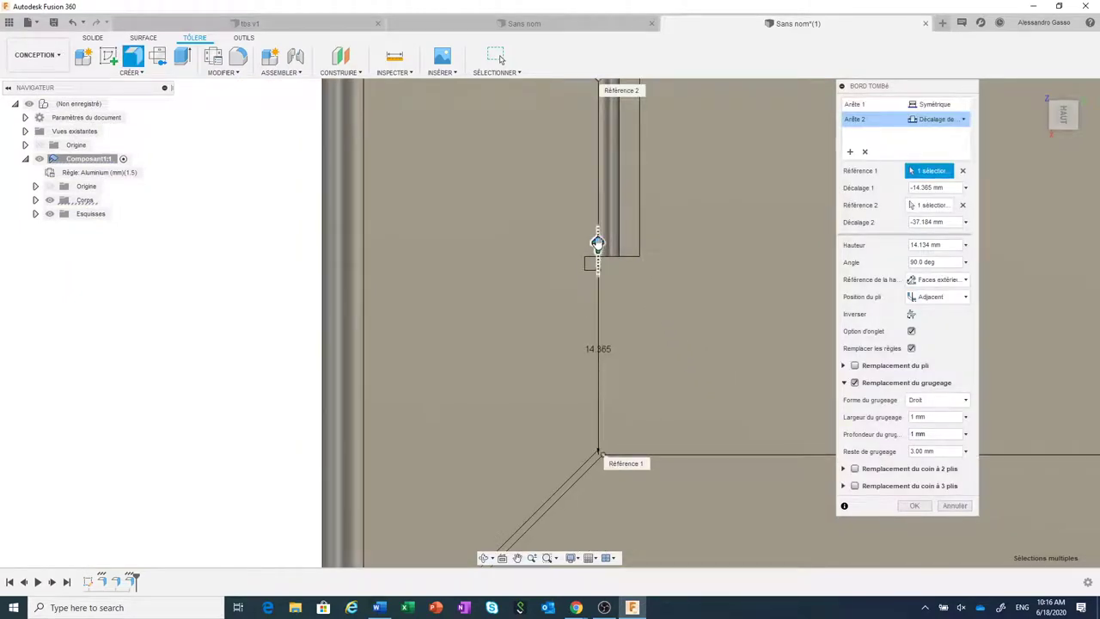
left_click_drag(597, 245, 599, 393)
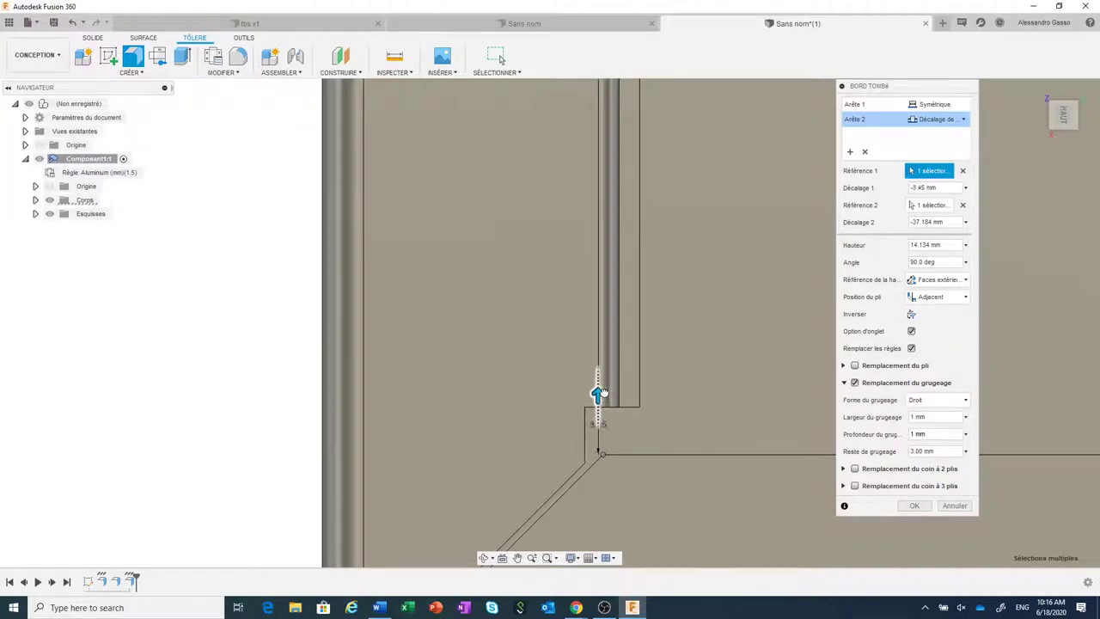
left_click_drag(600, 393, 597, 384)
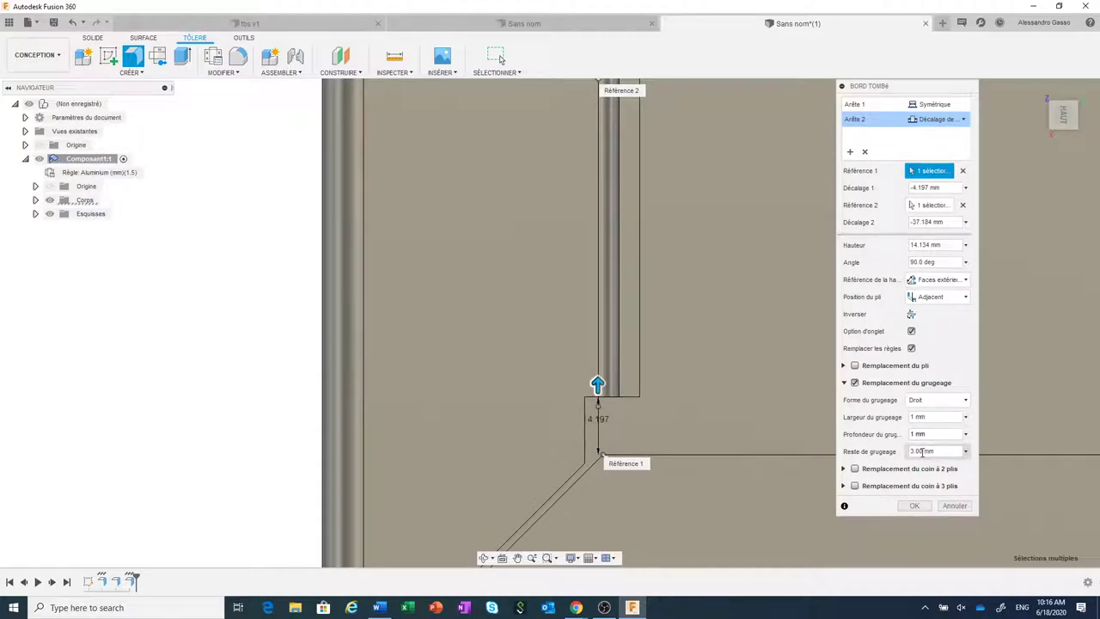
left_click_drag(922, 453, 908, 455)
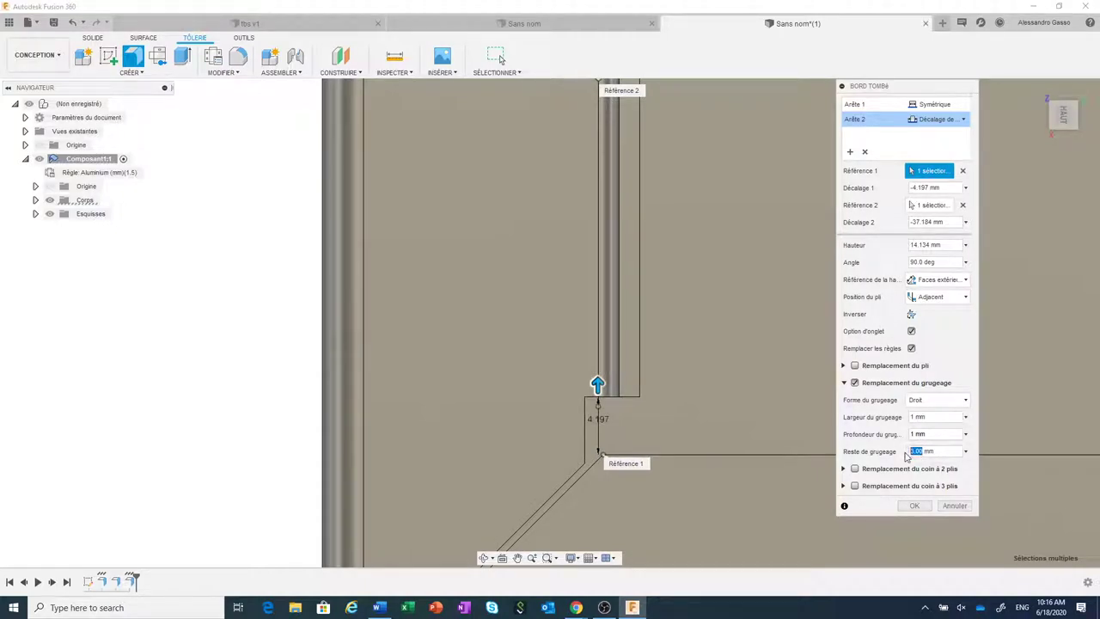
type("1")
left_click_drag(597, 384, 609, 294)
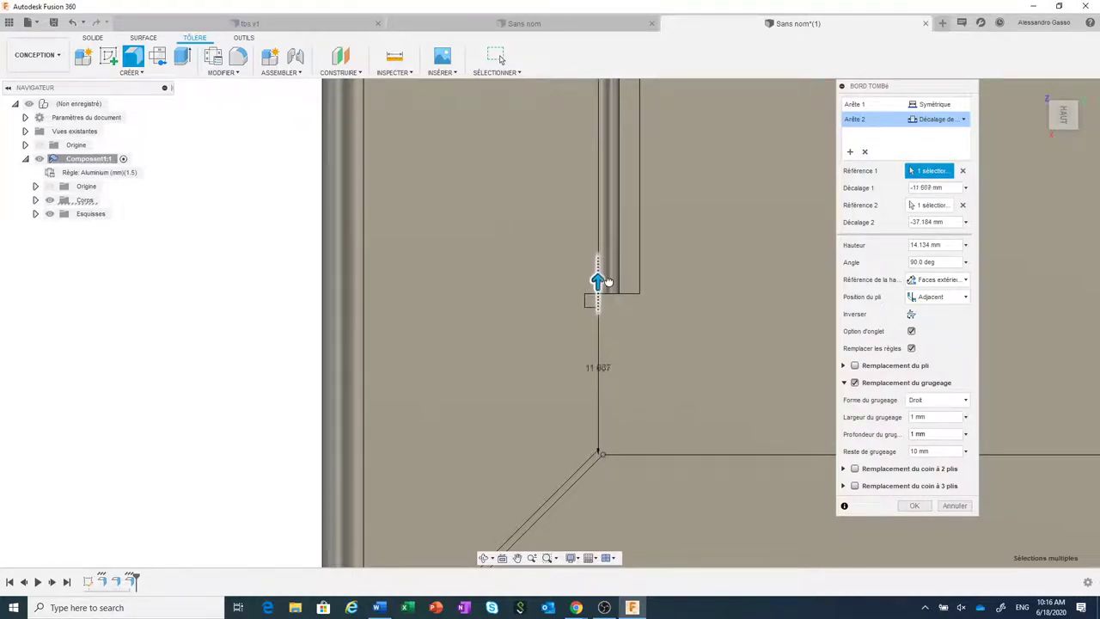
left_click_drag(608, 294, 609, 306)
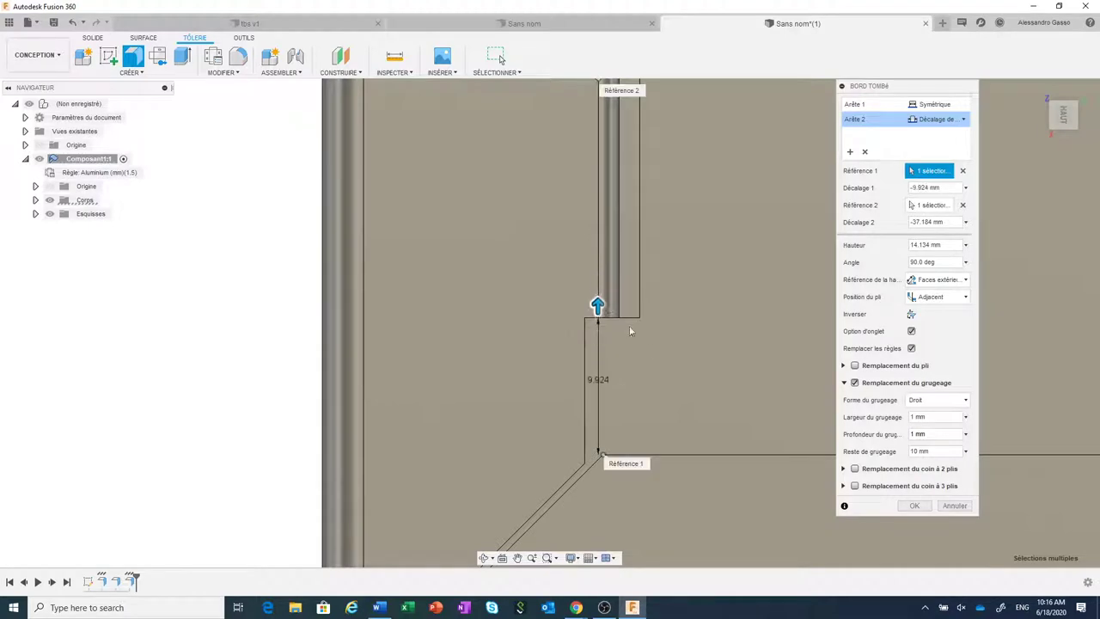
left_click(866, 384)
scroll(669, 430, "down", 2)
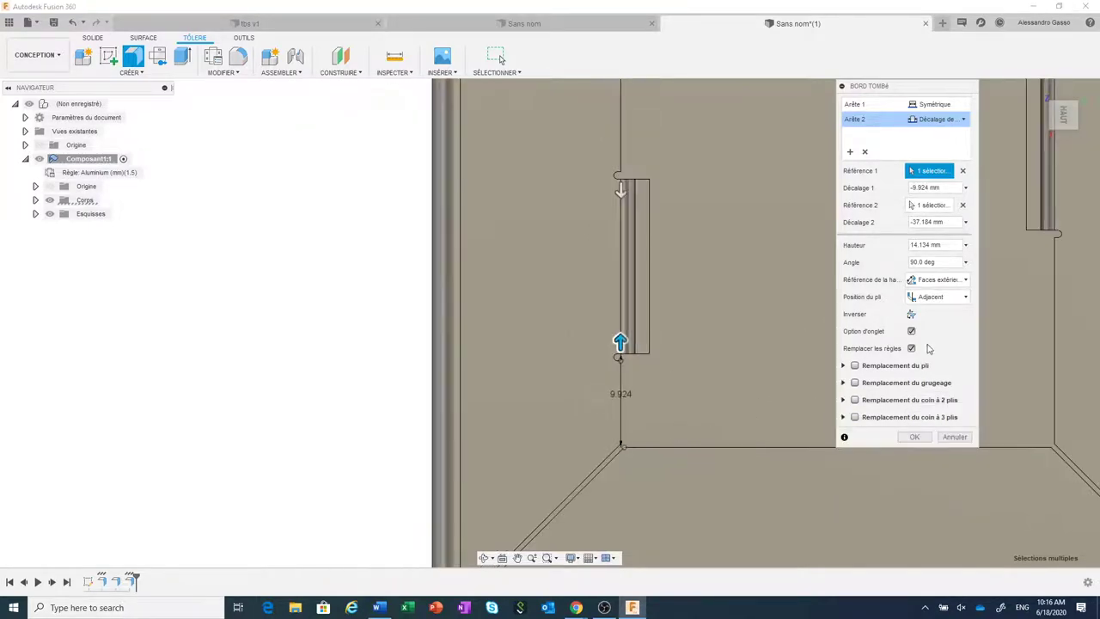
Apply the two rim tab flanges and centre the box in an isometric view.
left_click(913, 437)
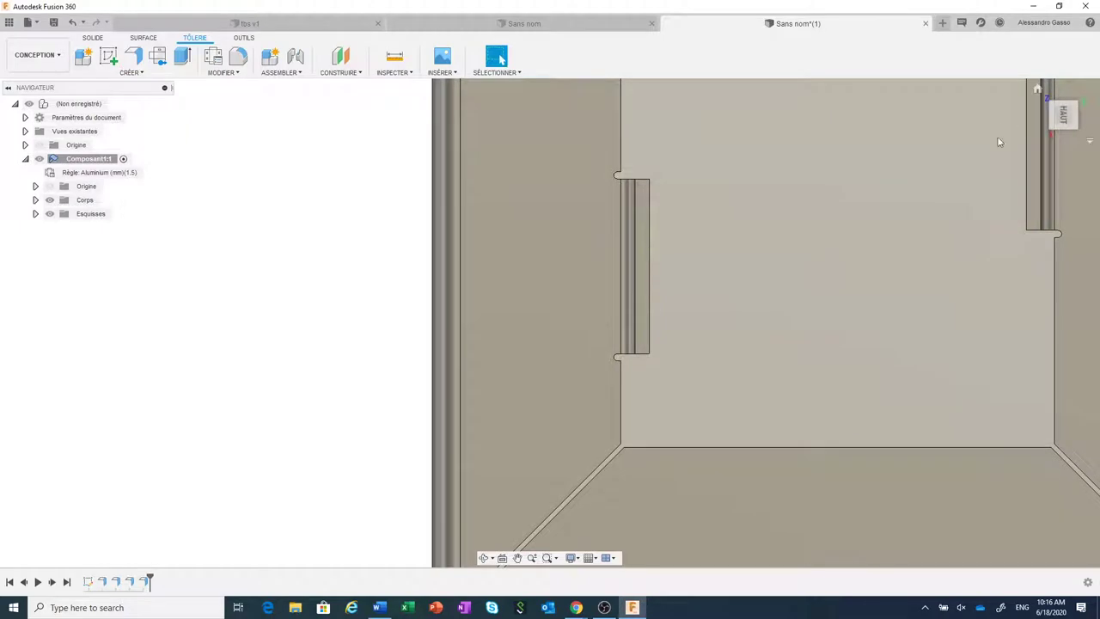
left_click(1048, 98)
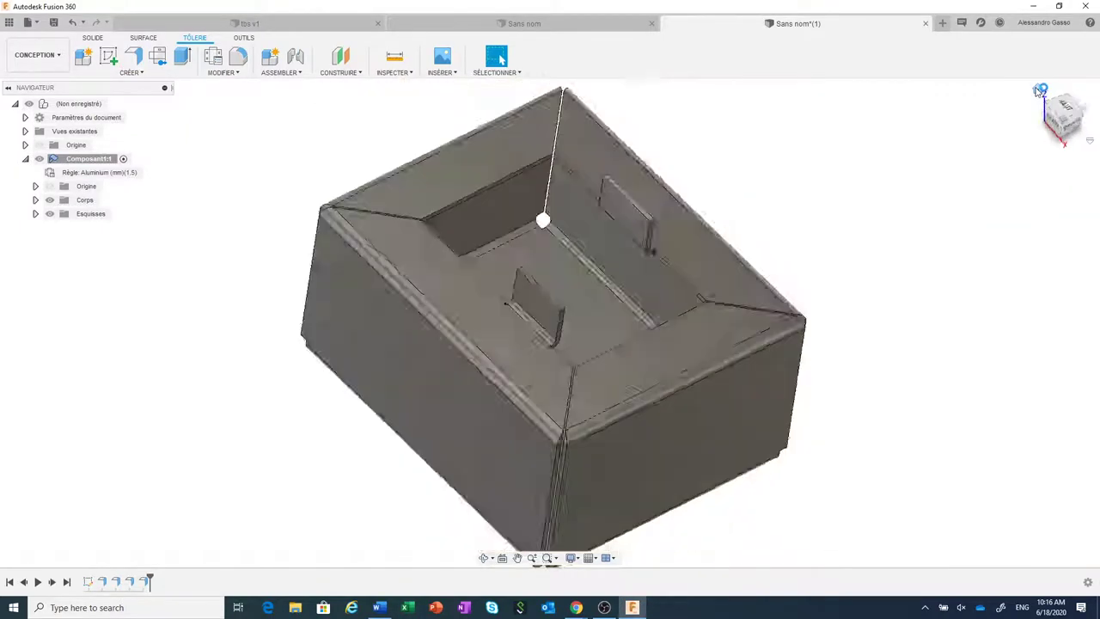
scroll(655, 352, "up", 1)
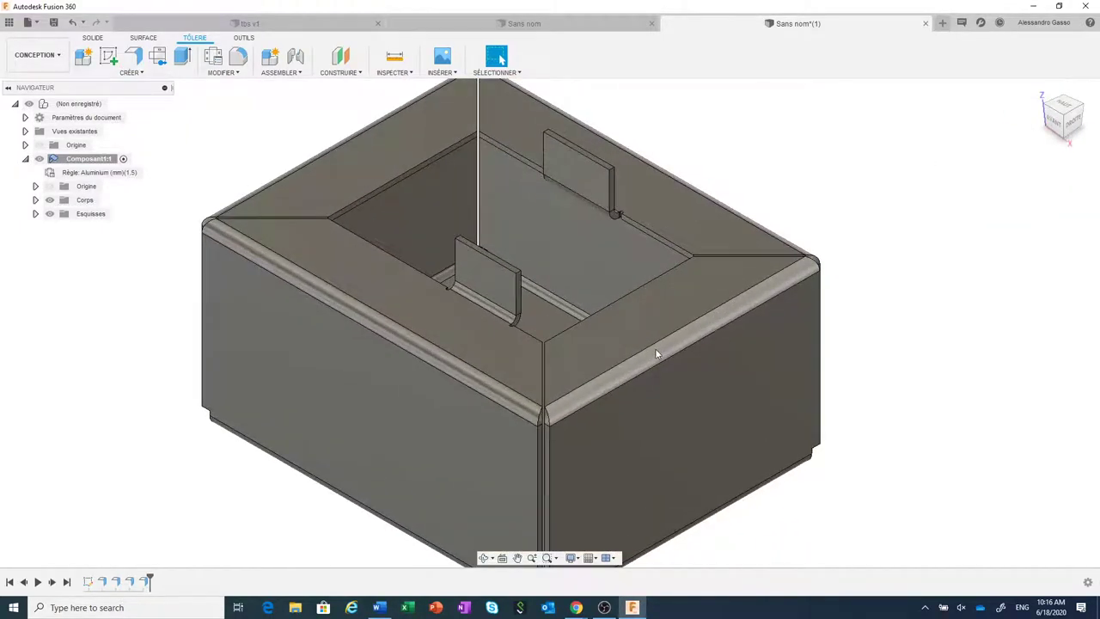
scroll(655, 352, "down", 2)
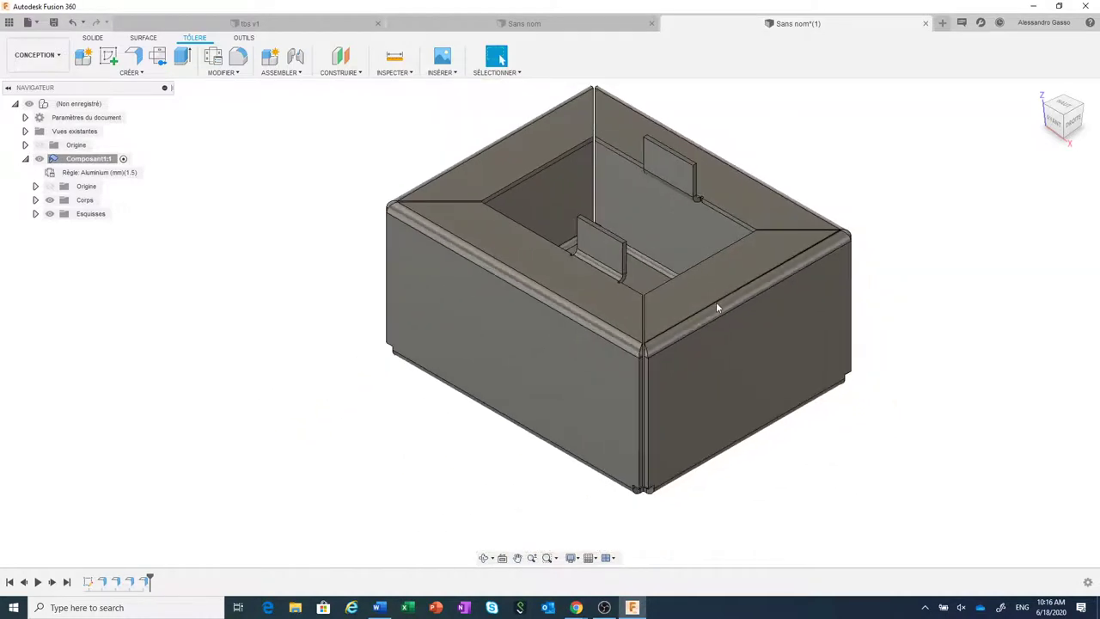
middle_click_drag(716, 307, 717, 353)
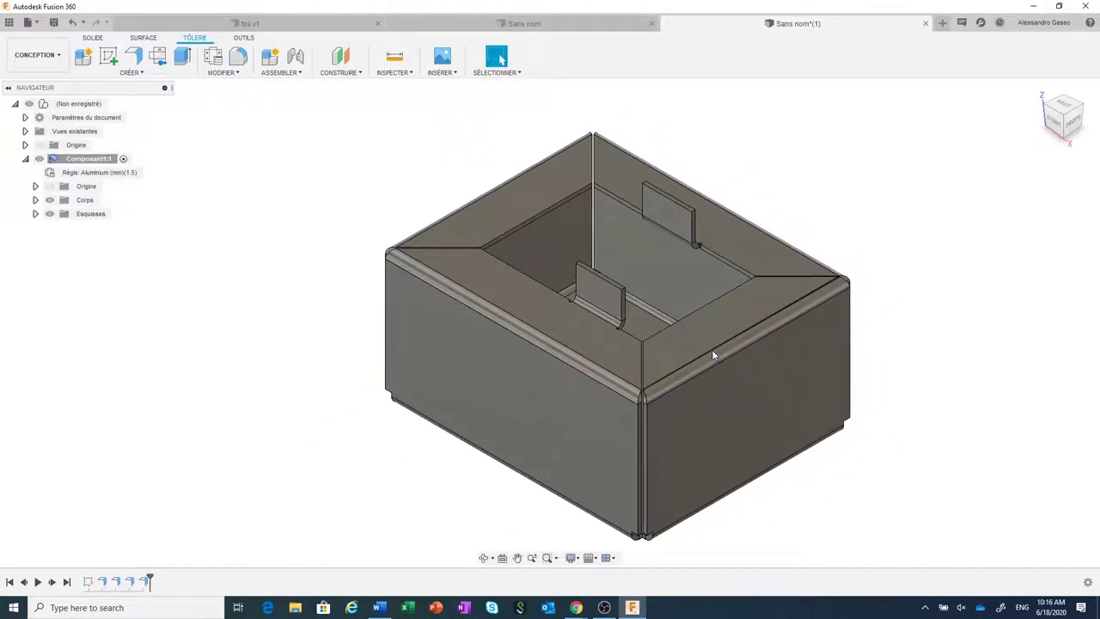
middle_click_drag(854, 230, 843, 258)
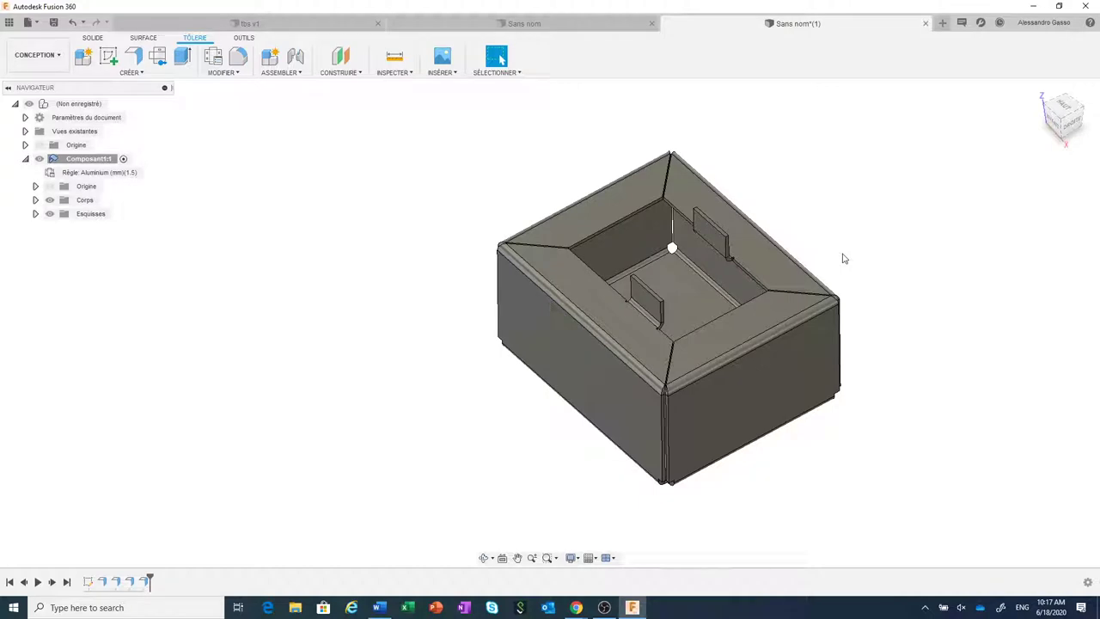
left_click(228, 73)
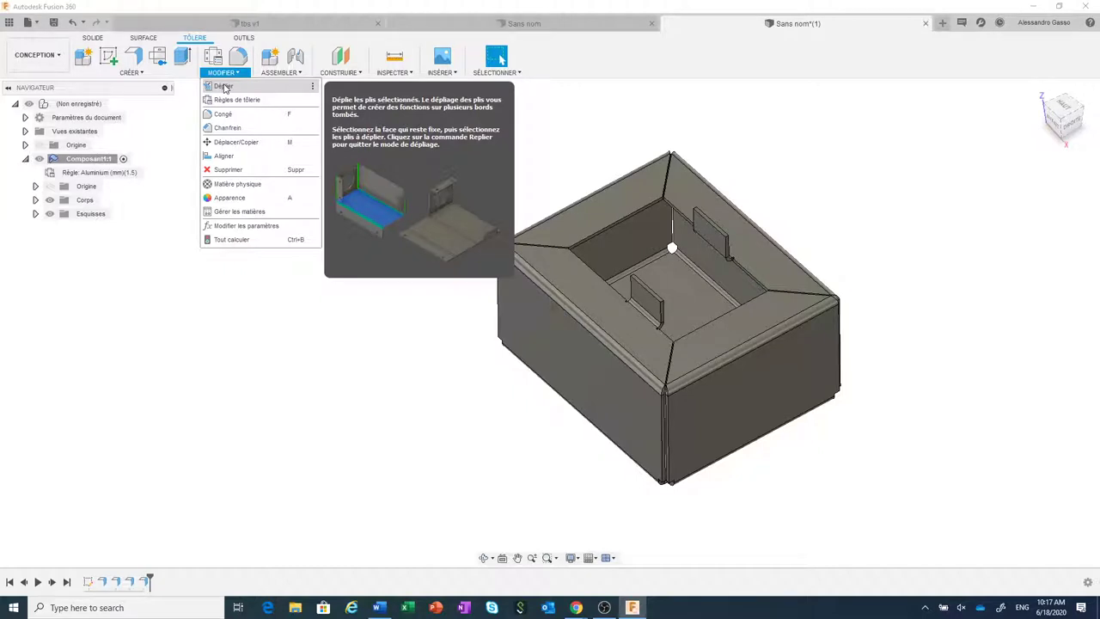
left_click(223, 87)
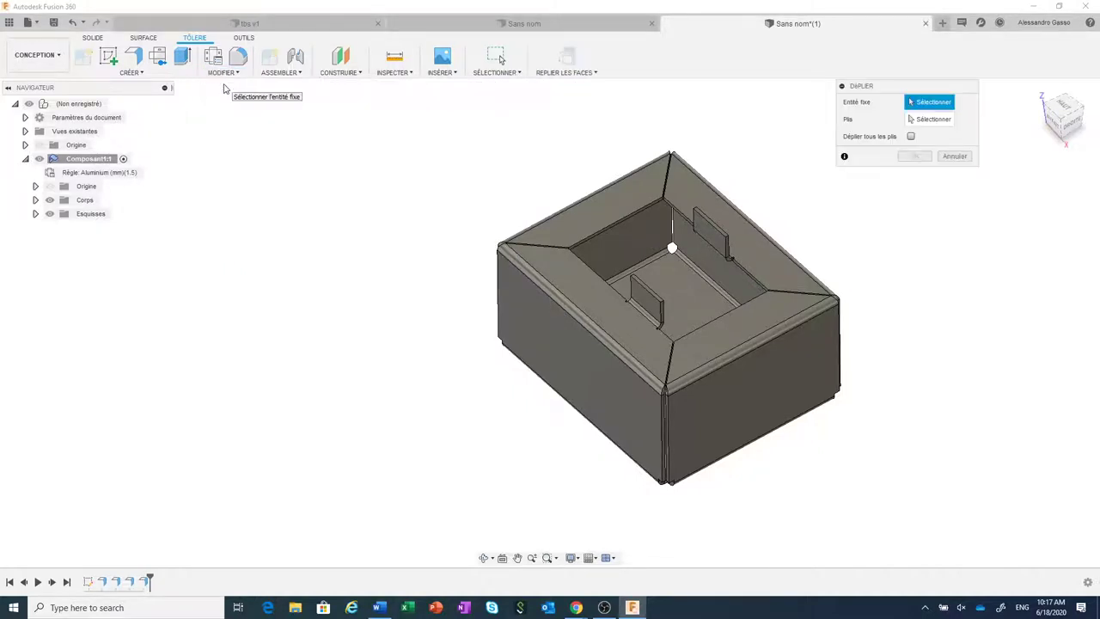
left_click(691, 298)
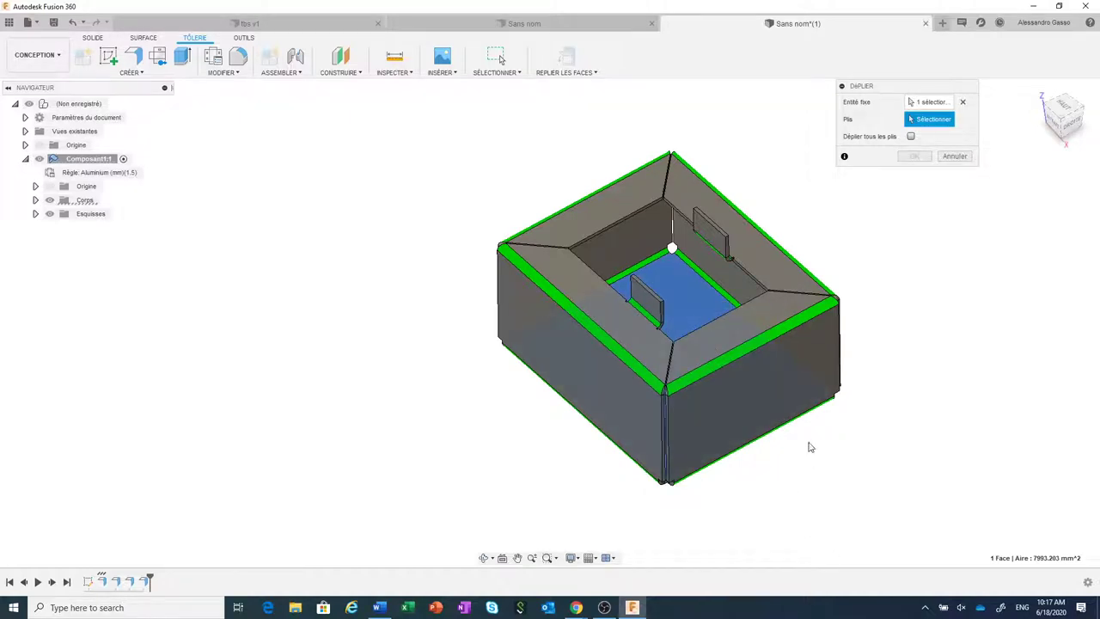
left_click(758, 344)
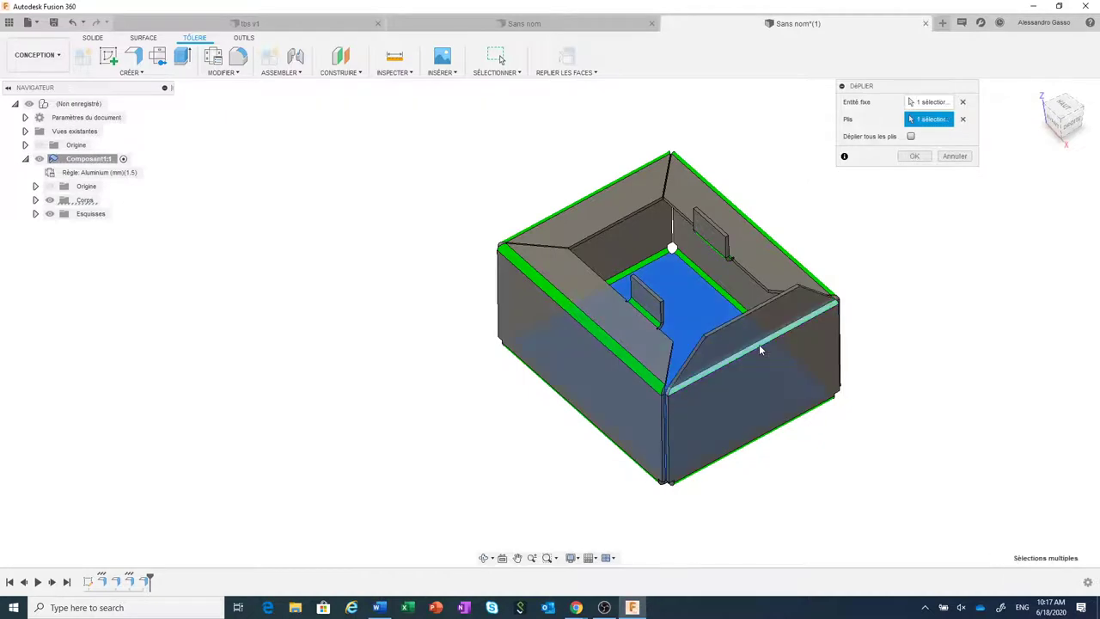
left_click(779, 241)
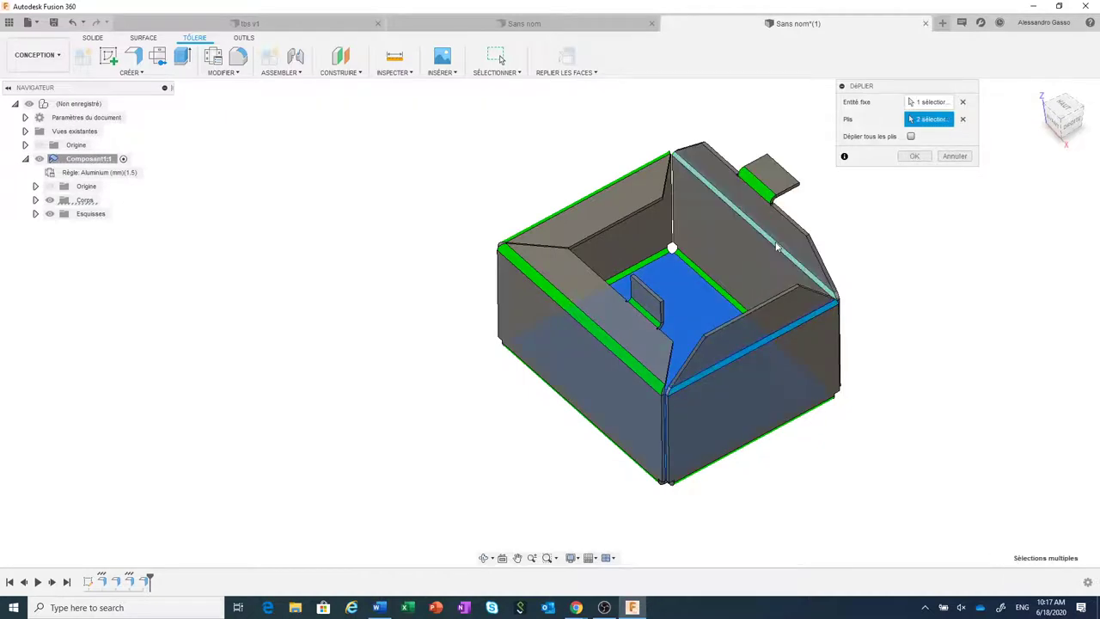
left_click(765, 197)
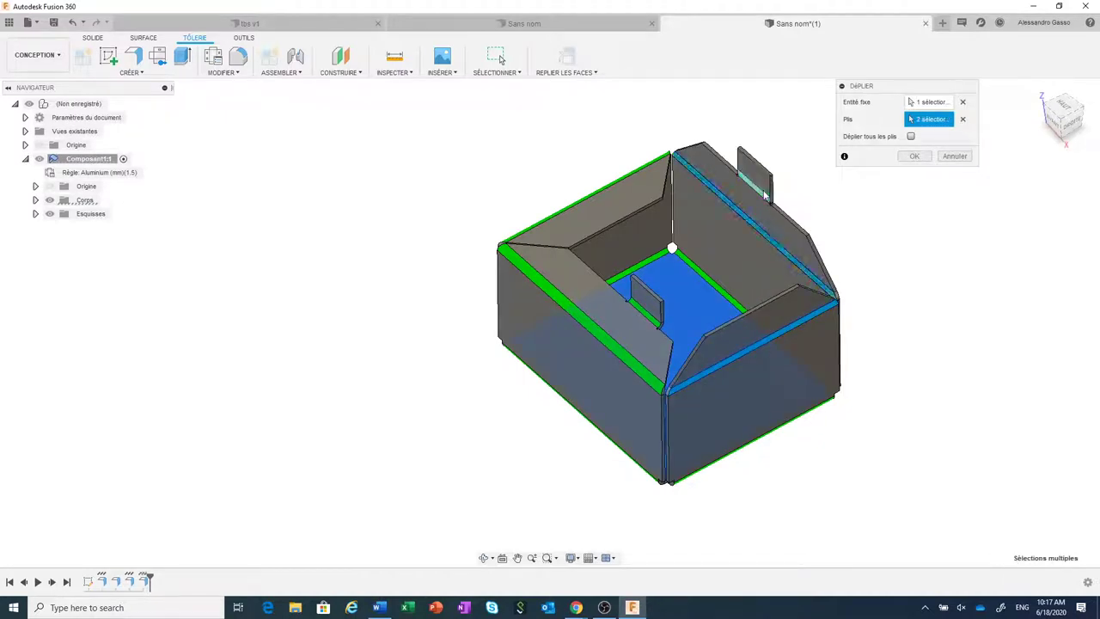
left_click(652, 322)
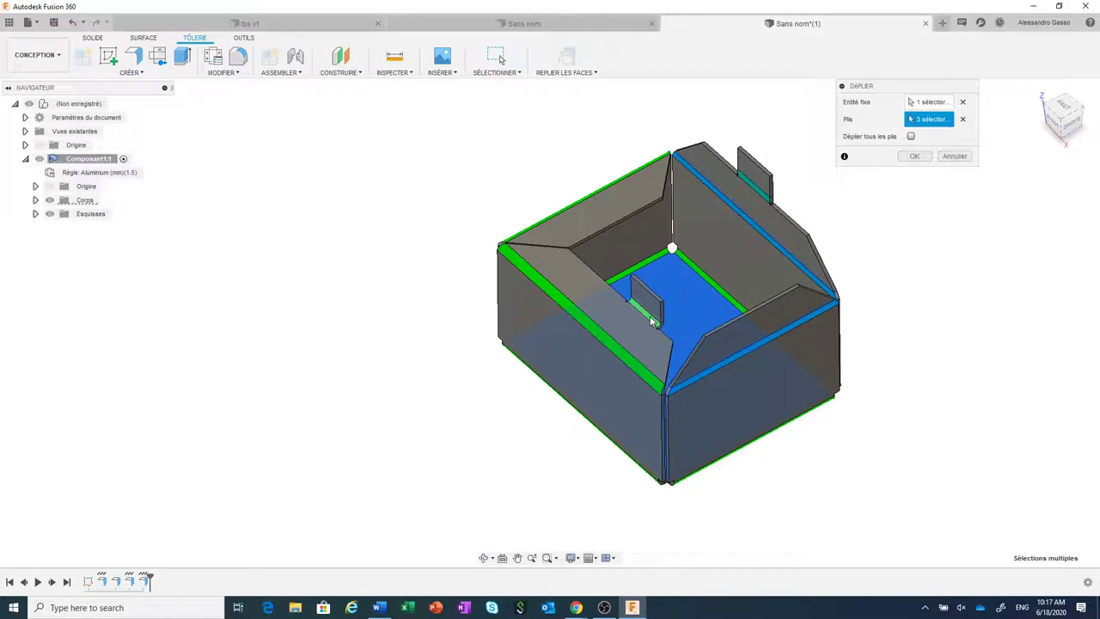
left_click(614, 350)
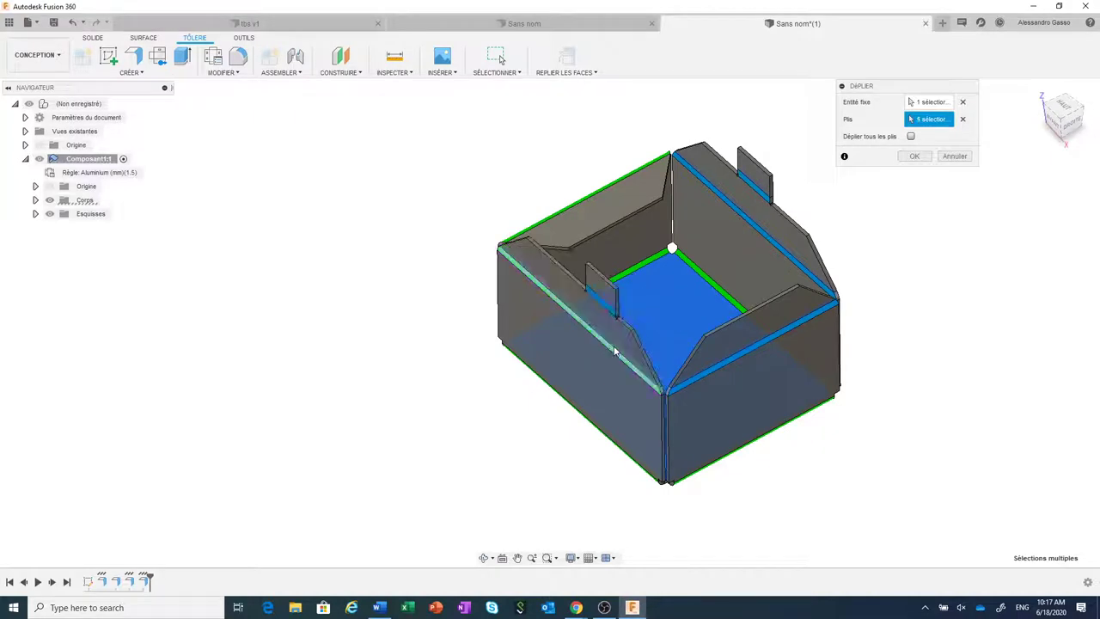
left_click(583, 202)
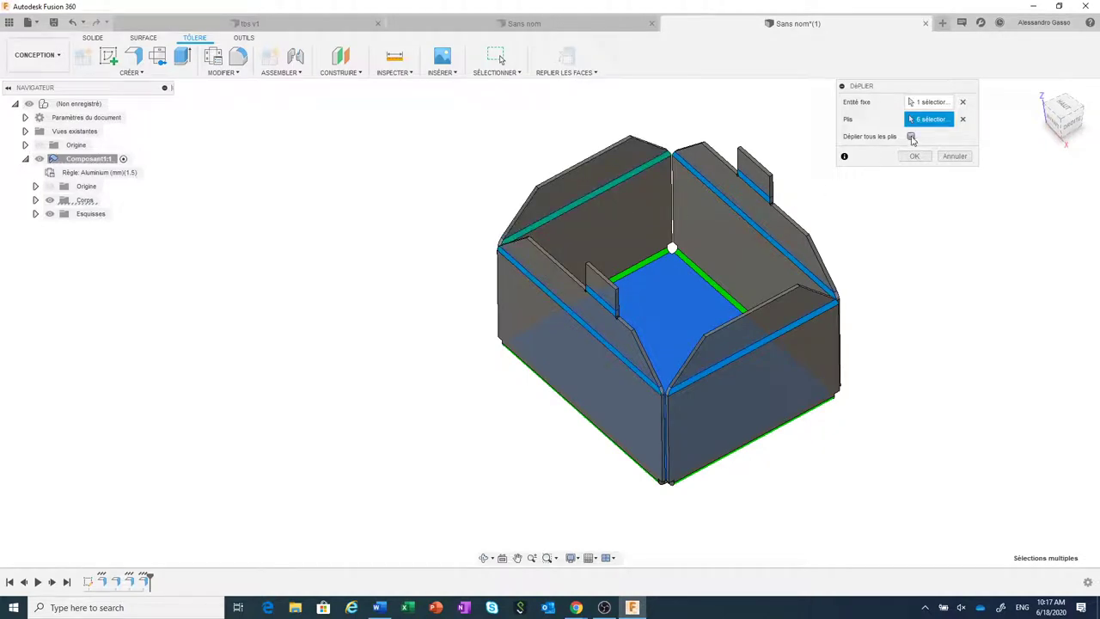
left_click(911, 138)
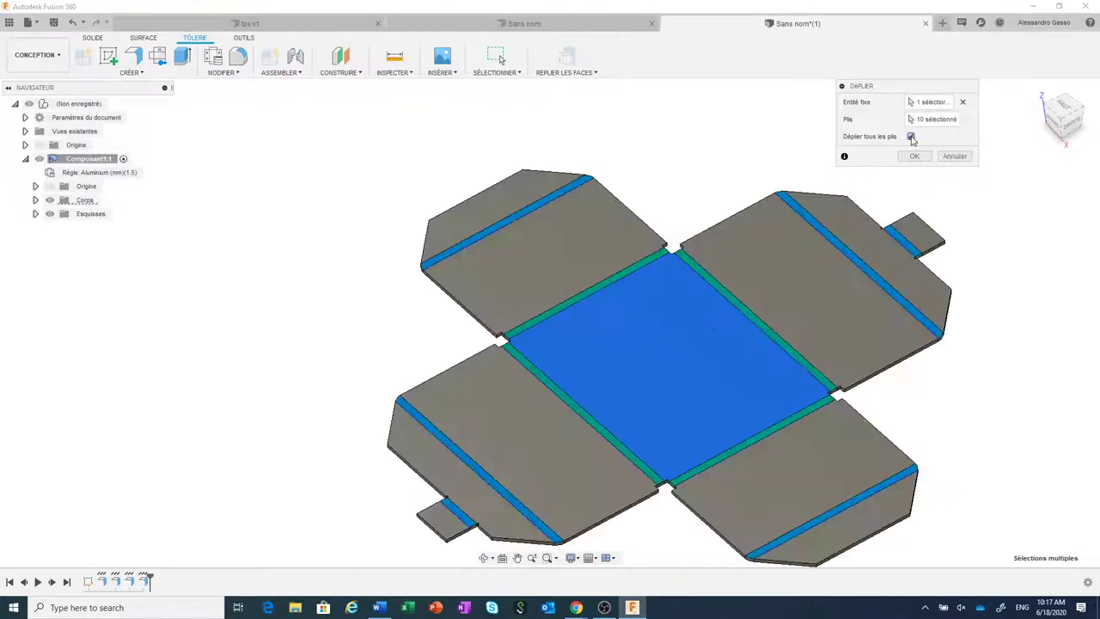
left_click(954, 156)
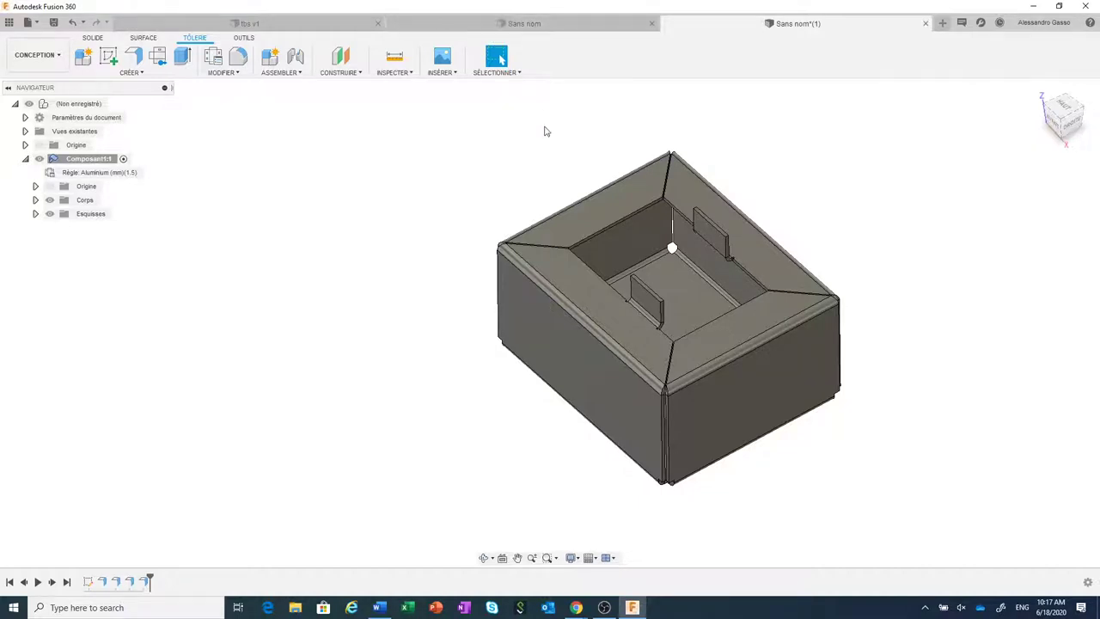
scroll(545, 130, "down", 1)
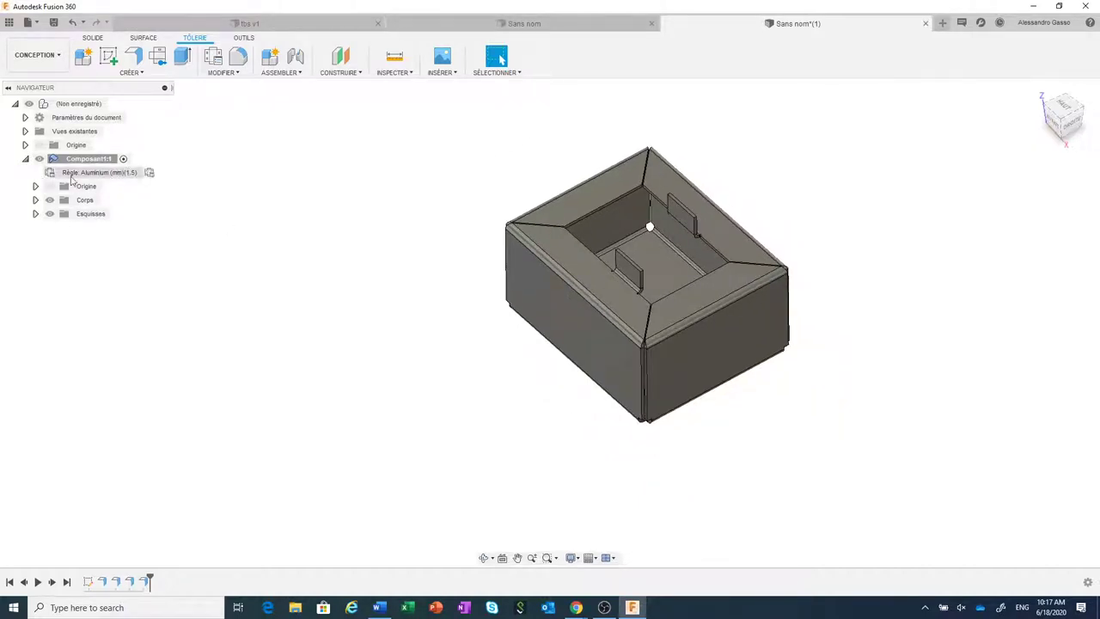
scroll(558, 299, "up", 1)
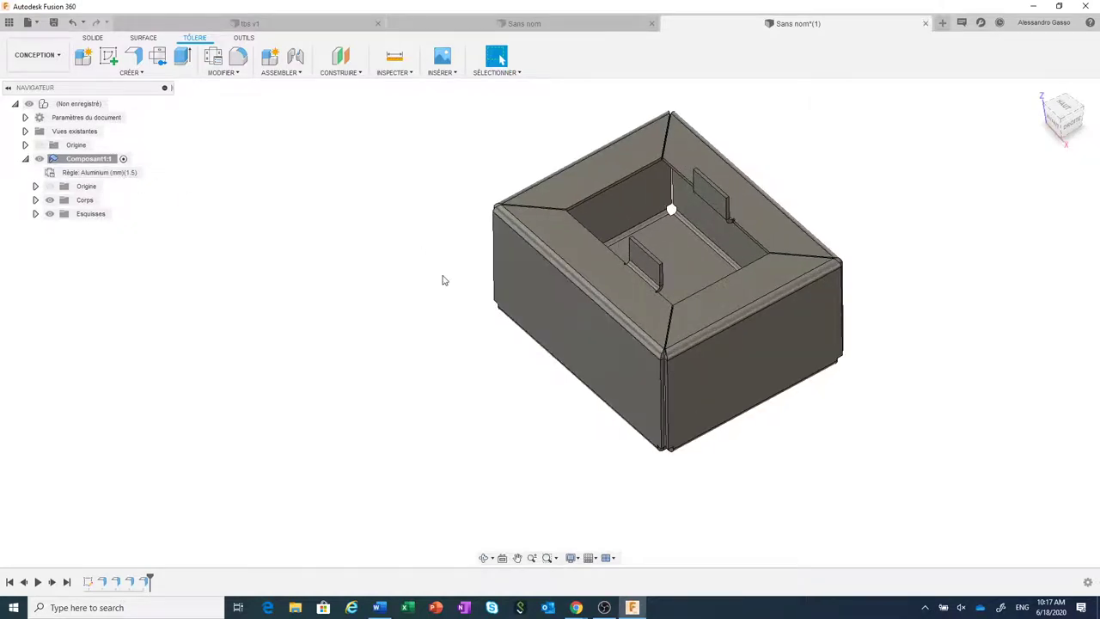
middle_click_drag(444, 278, 371, 311)
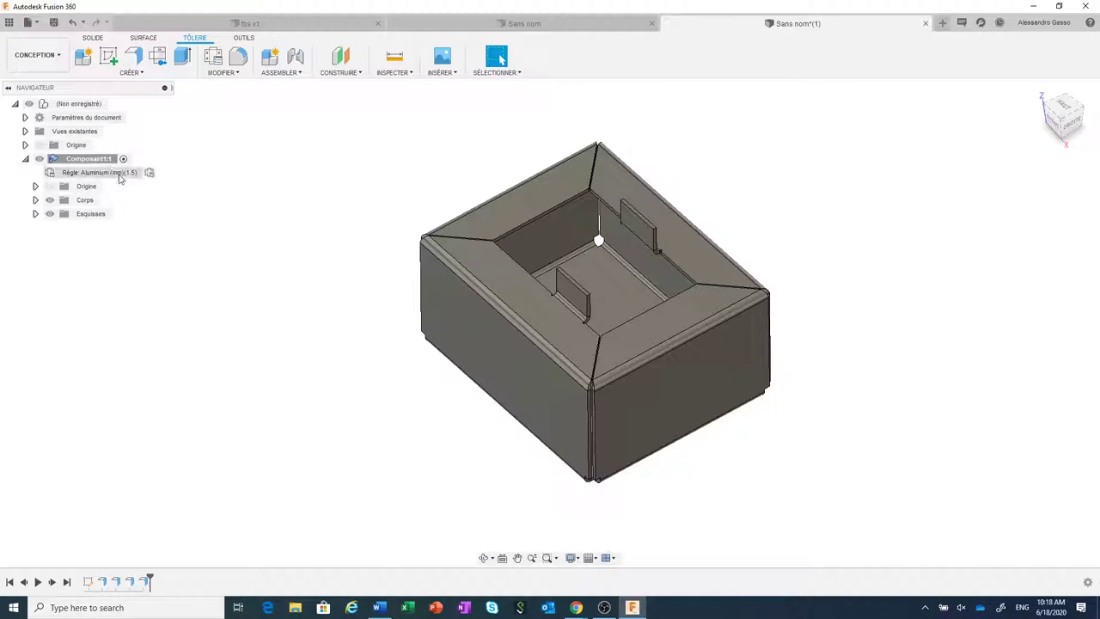
Open Sheet Metal Rules and expand Aluminium (mm)(1.5), showing 1.50 mm thickness and 0.44 K-factor.
left_click(230, 75)
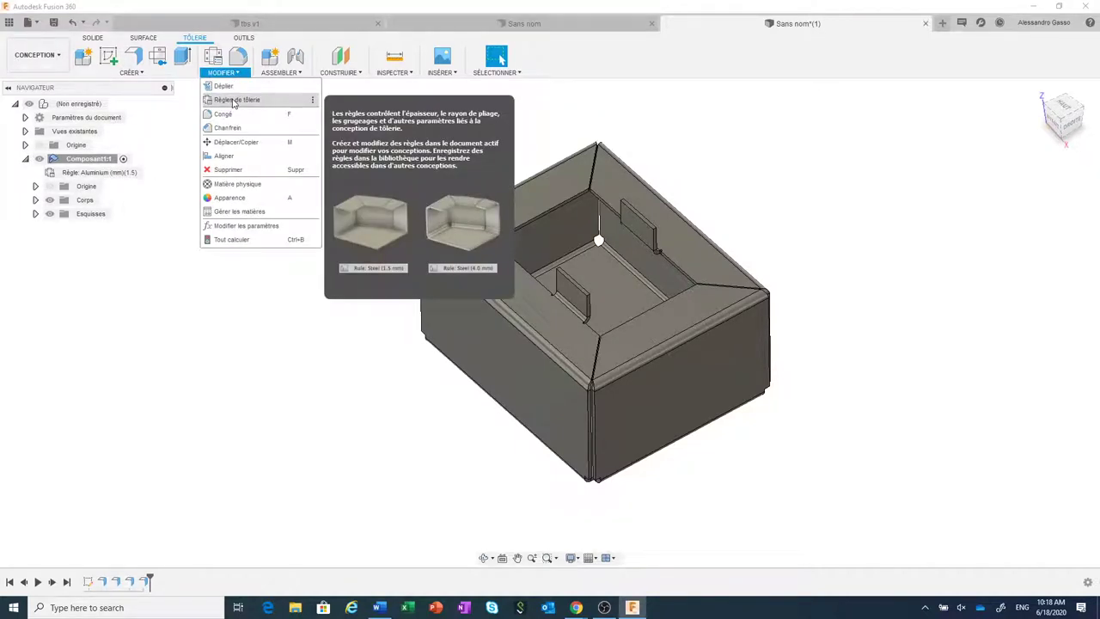
left_click(233, 101)
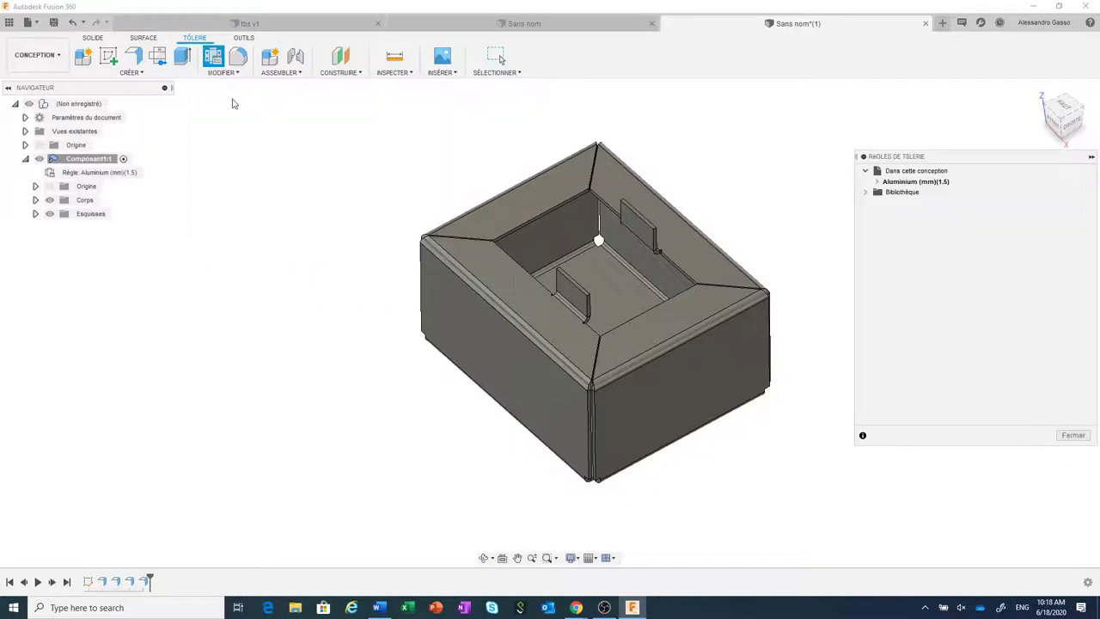
left_click_drag(1005, 160, 963, 154)
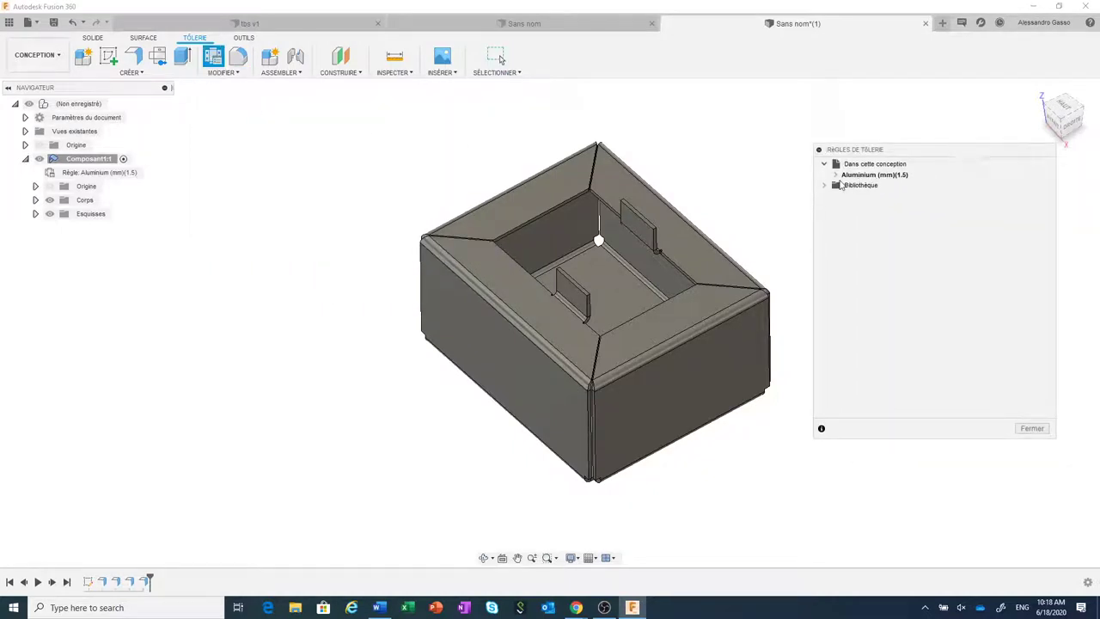
left_click(835, 175)
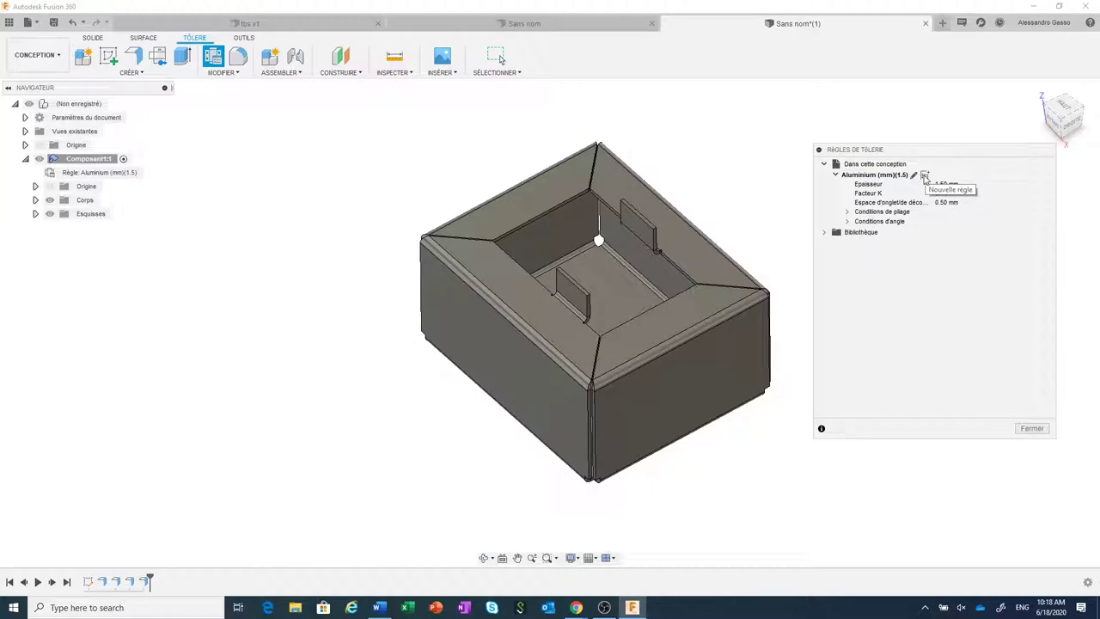
Create a new rule named Aluminium (mm)(3) with 3 mm thickness.
left_click(924, 176)
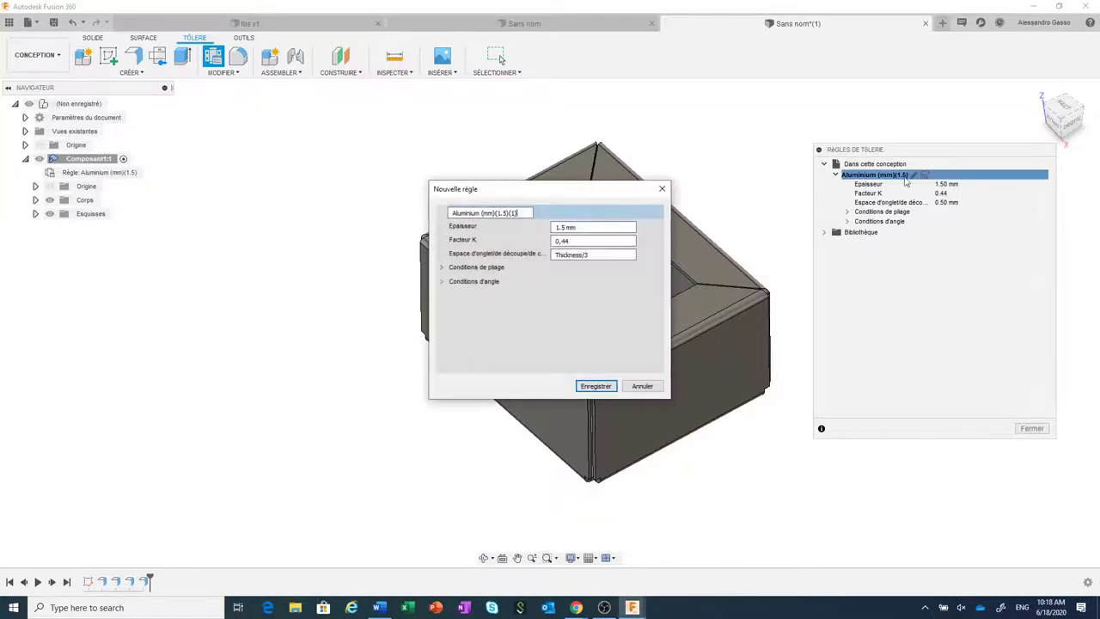
left_click_drag(598, 199, 628, 181)
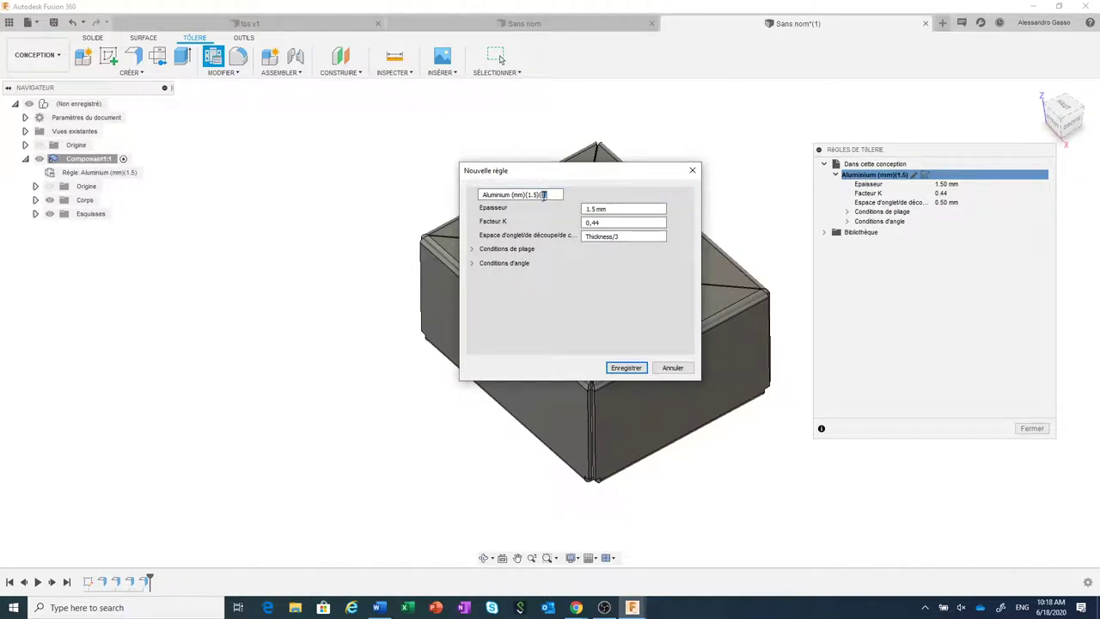
left_click_drag(548, 195, 539, 196)
key("BackSpace")
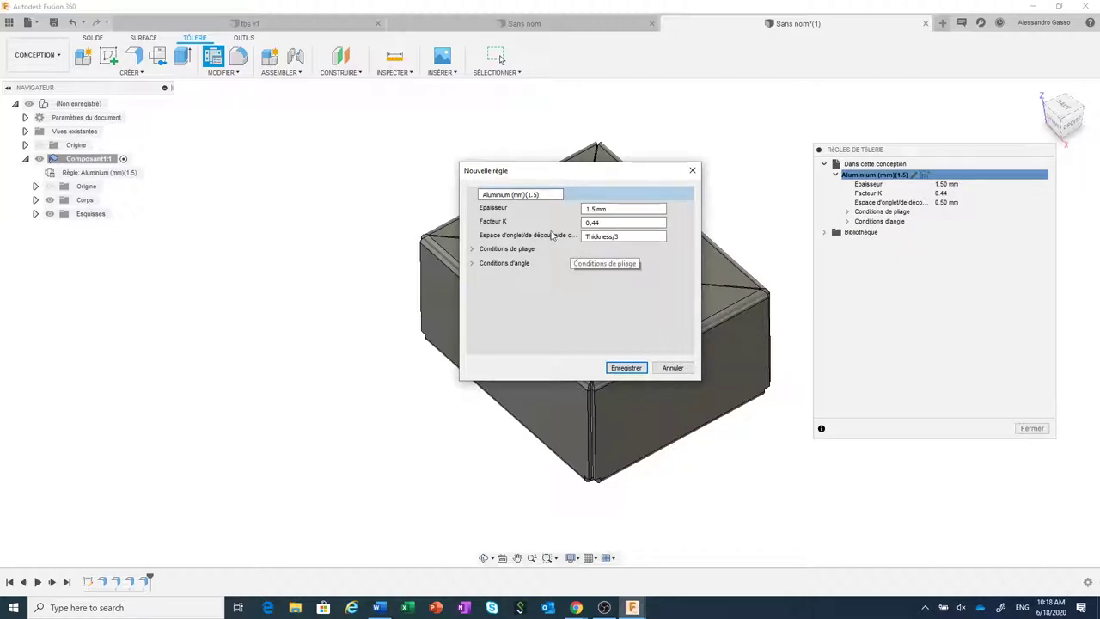
left_click_drag(535, 195, 539, 195)
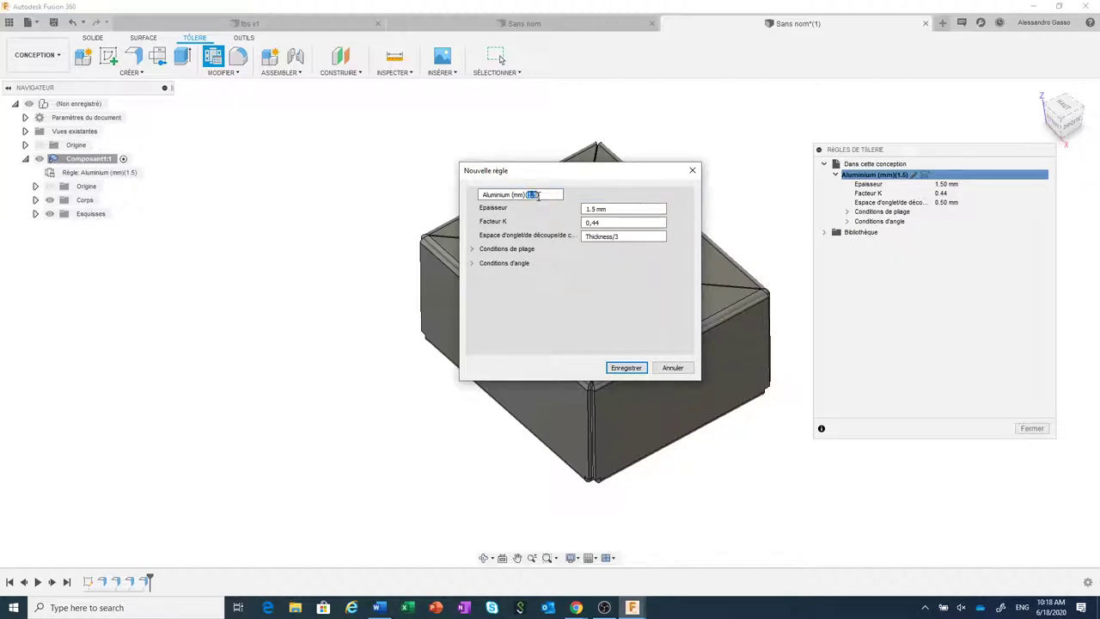
type("3")
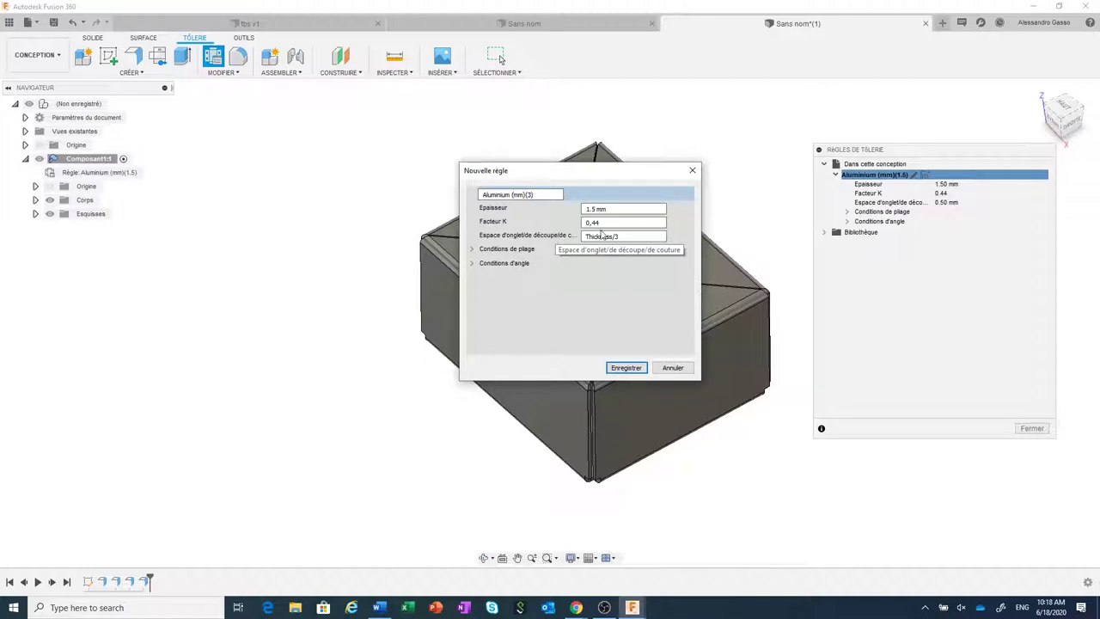
left_click_drag(597, 209, 584, 210)
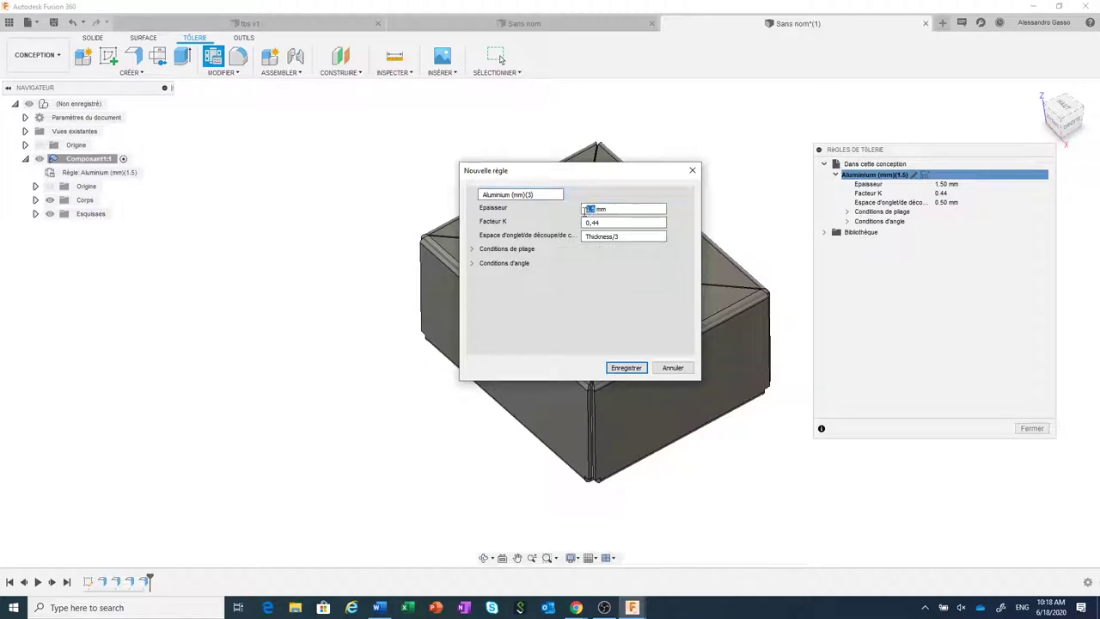
type("3")
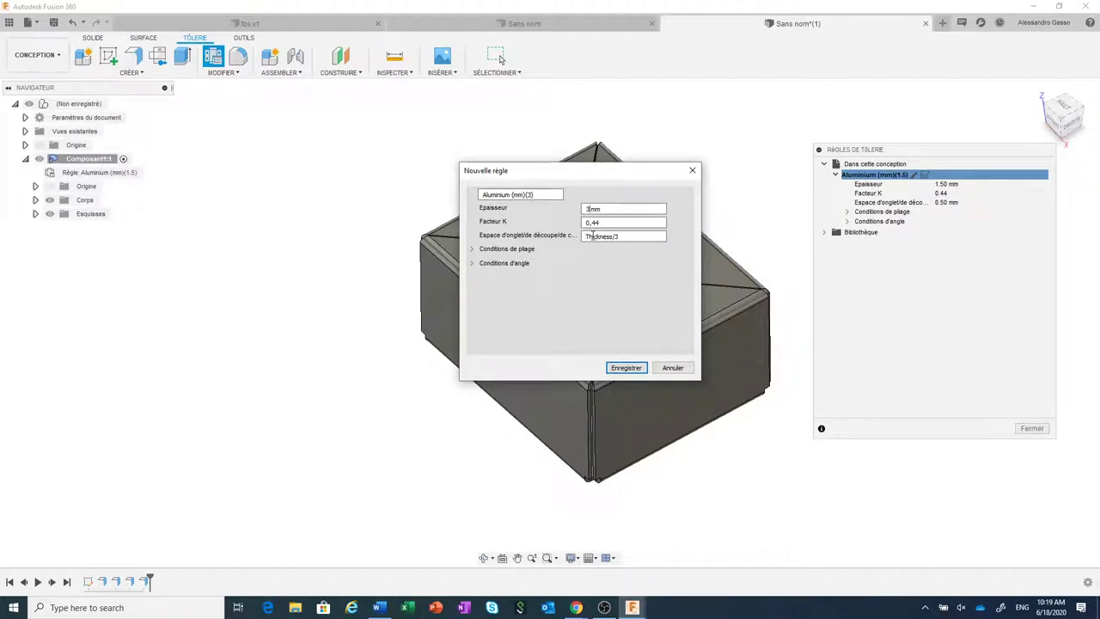
left_click(589, 236)
Set the gap to Thickness/2 and rework the bend relief width, depth and remainder.
double_click(616, 236)
type("2")
left_click(472, 250)
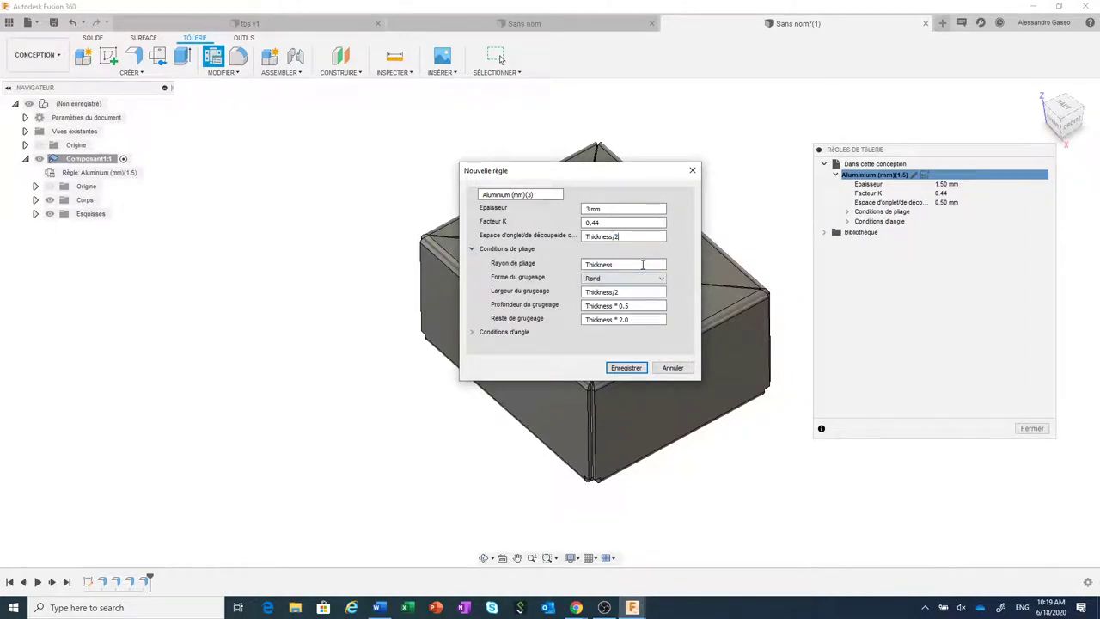
left_click(611, 264)
key("BackSpace")
type("3")
left_click_drag(633, 307, 622, 308)
key("BackSpace")
key("BackSpace")
key("BackSpace")
left_click_drag(630, 318, 620, 319)
type("3")
Make the two-bend corner relief round with size multiplier 2, and save the rule.
left_click(472, 333)
scroll(549, 327, "down", 1)
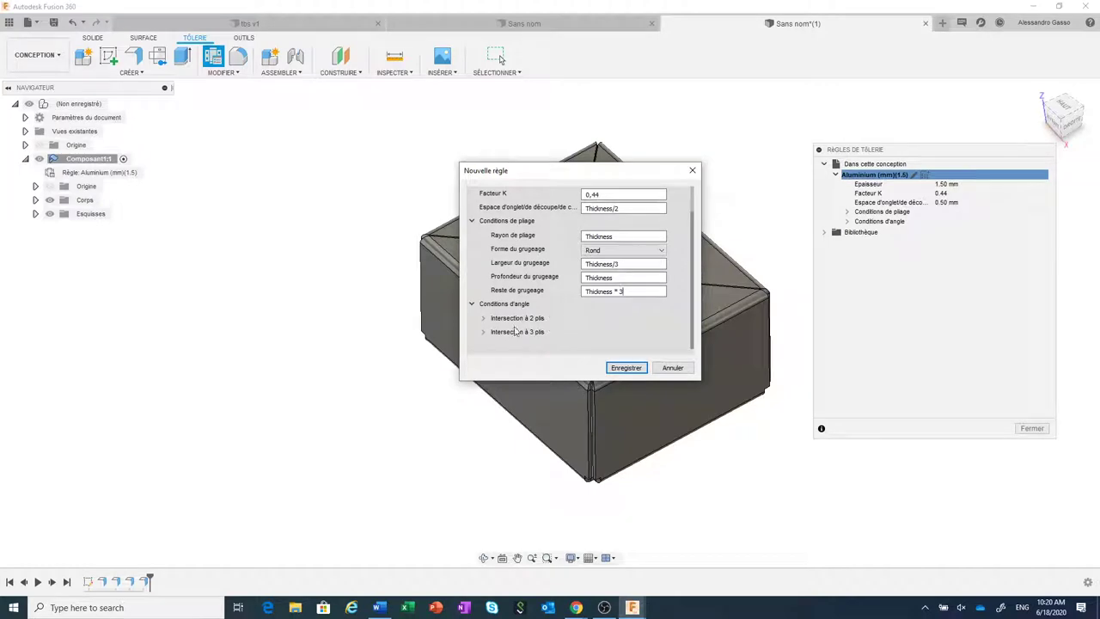
left_click(482, 322)
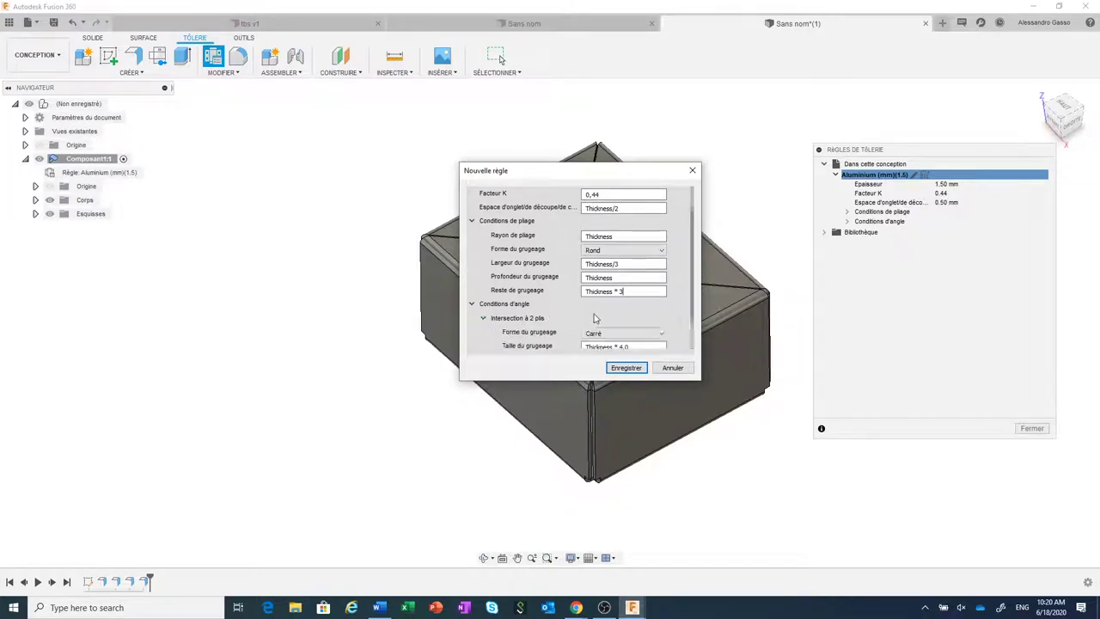
scroll(601, 322, "down", 1)
left_click(635, 292)
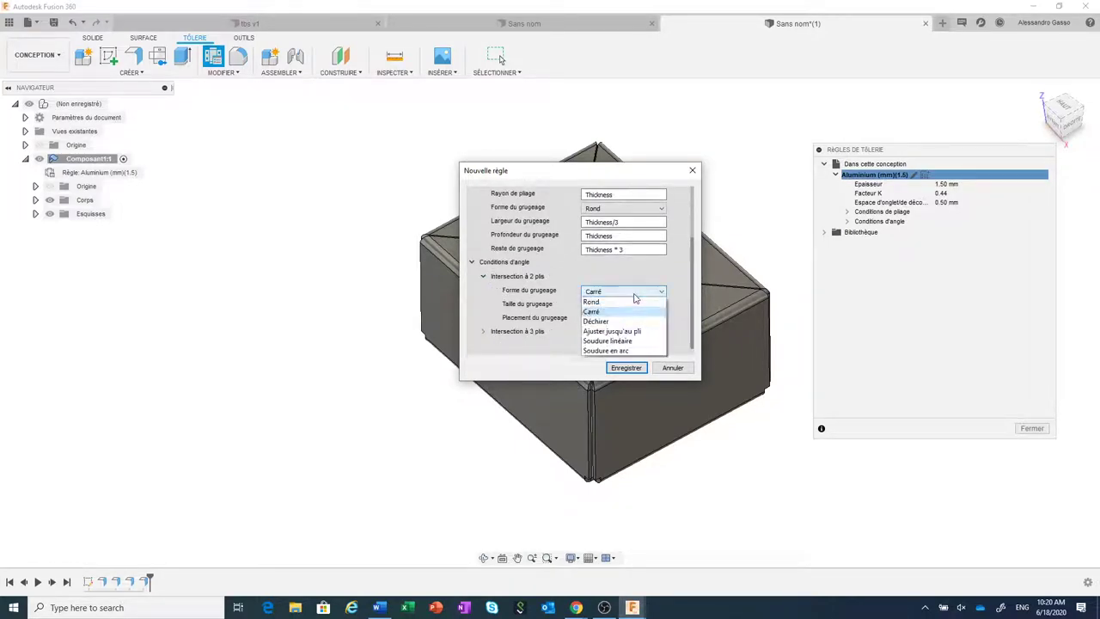
left_click(628, 302)
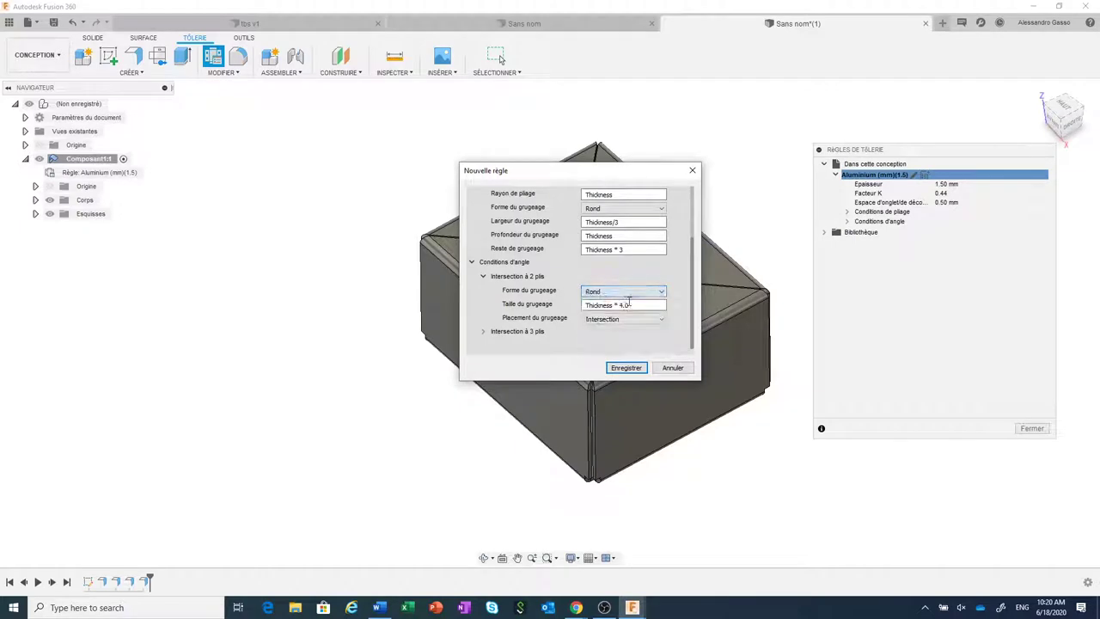
double_click(624, 305)
type("2")
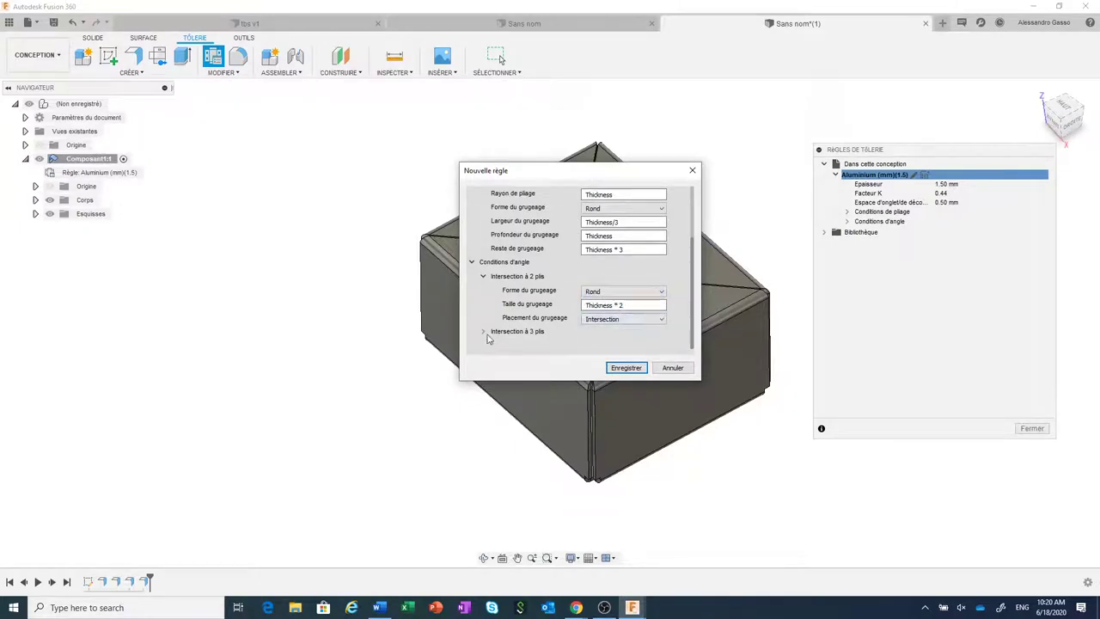
left_click(484, 332)
scroll(505, 341, "down", 1)
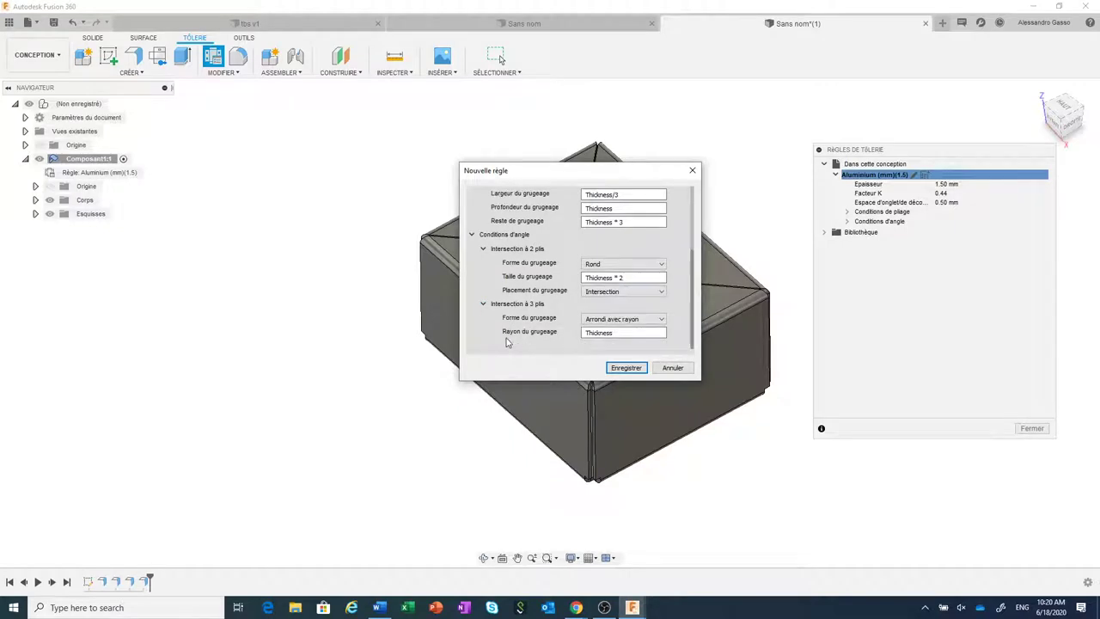
left_click(624, 367)
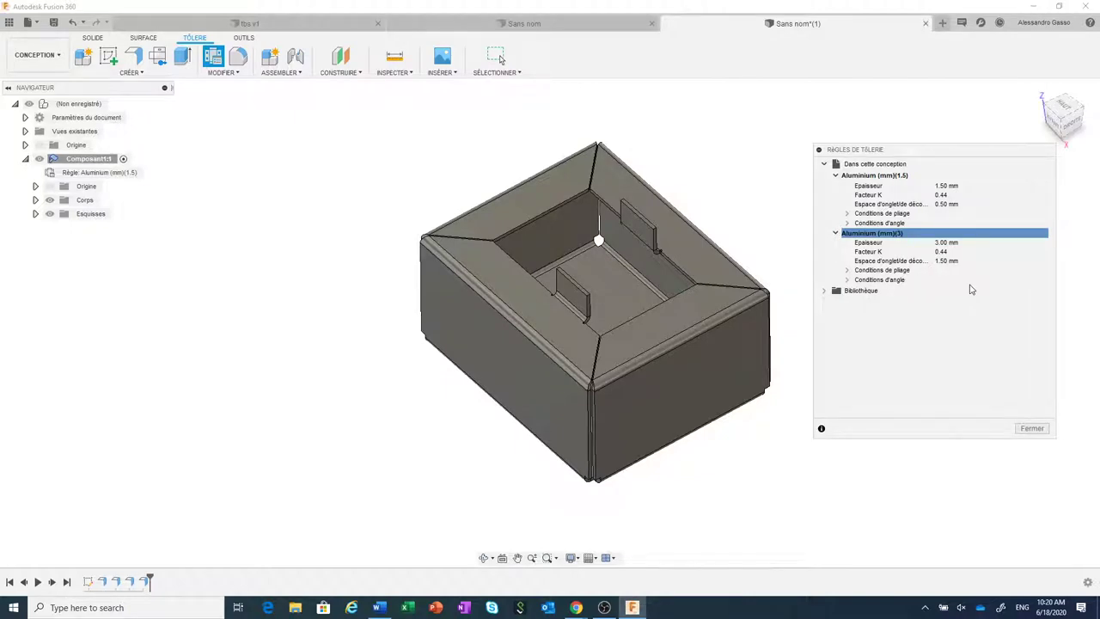
Copy the Aluminium (mm)(3) rule into the library and close the rules dialog.
mouse_move(872, 233)
right_click(896, 238)
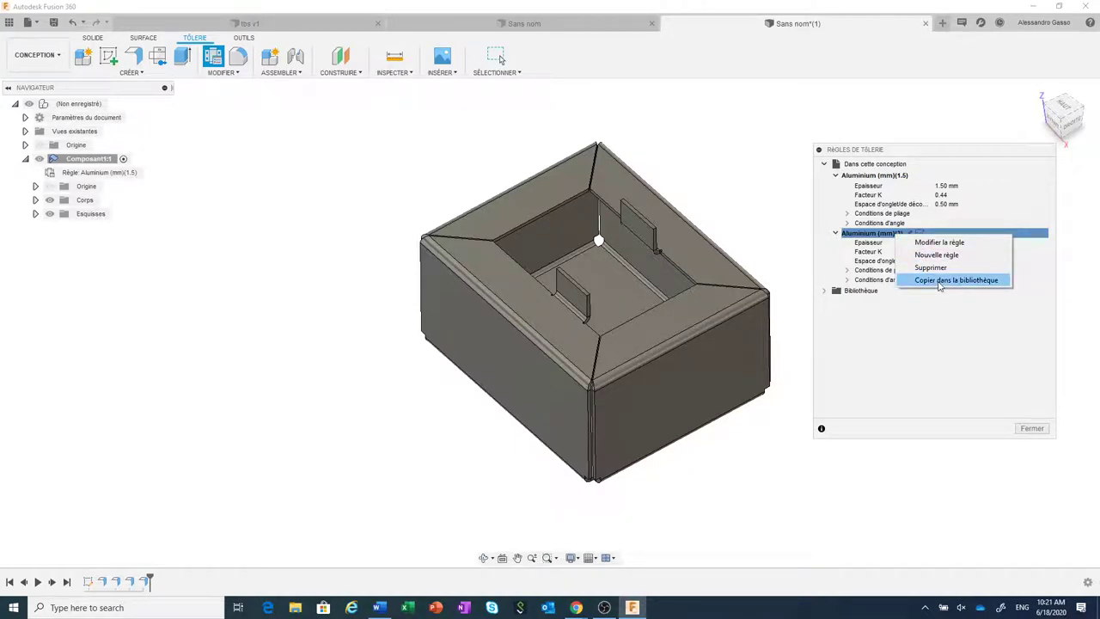
left_click(939, 280)
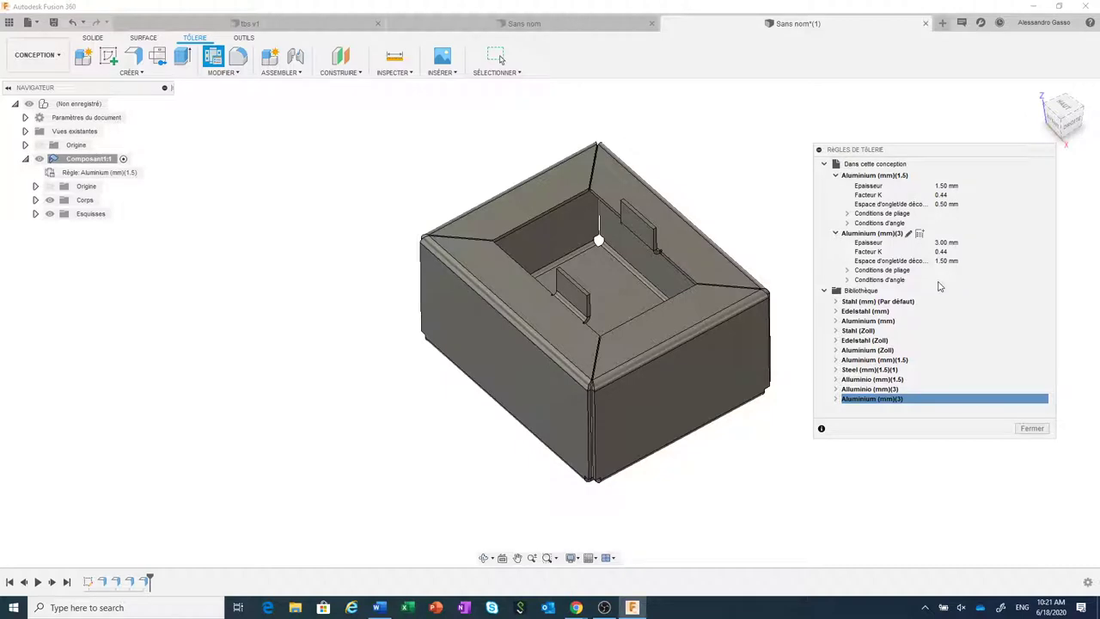
left_click(1025, 430)
scroll(902, 427, "up", 3)
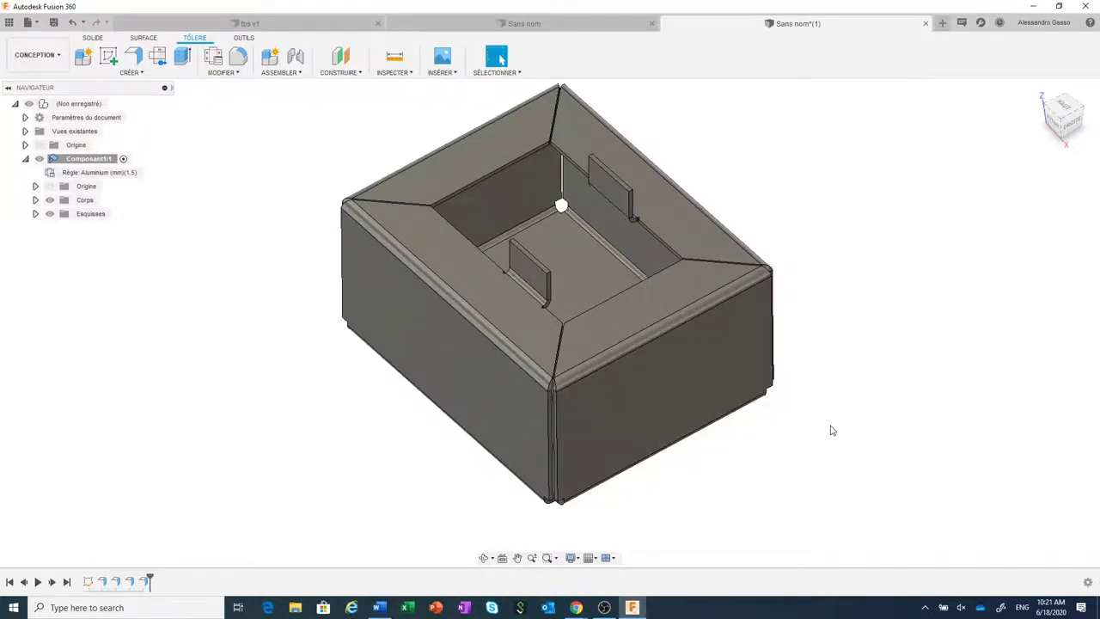
middle_click_drag(831, 430, 830, 410, "shift")
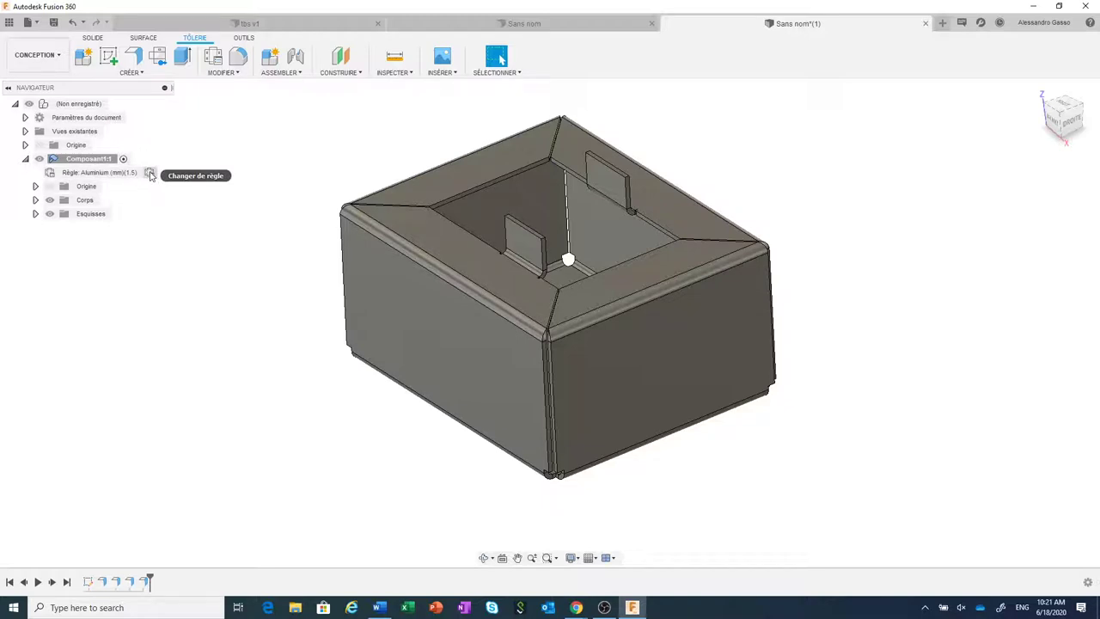
Apply the Aluminium (mm)(3) sheet-metal rule to the box and inspect the thicker walls.
left_click(149, 174)
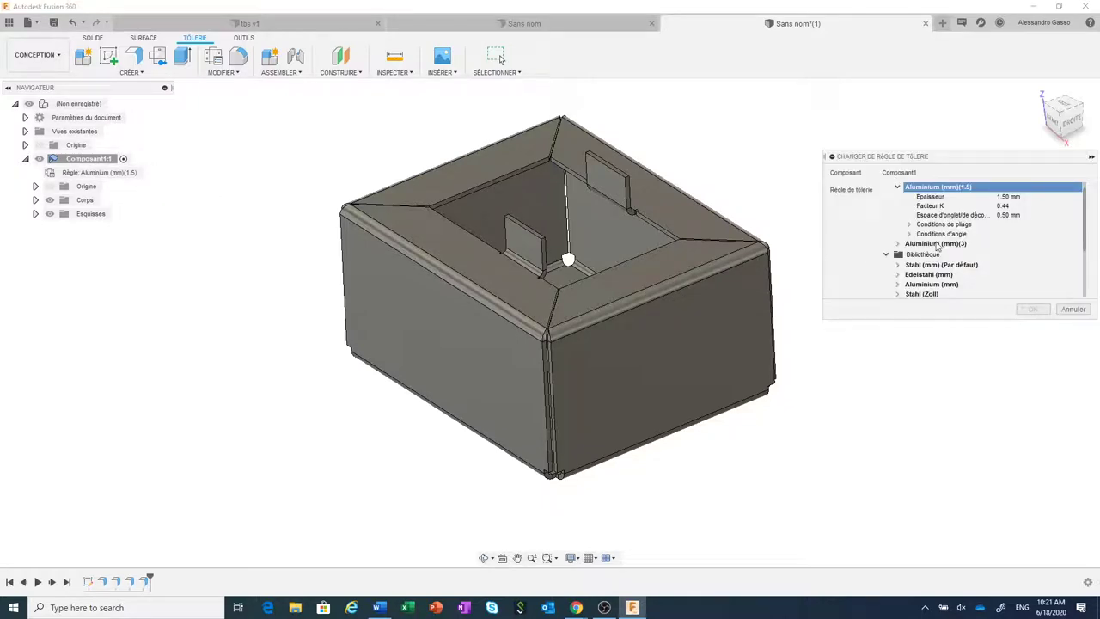
left_click(936, 244)
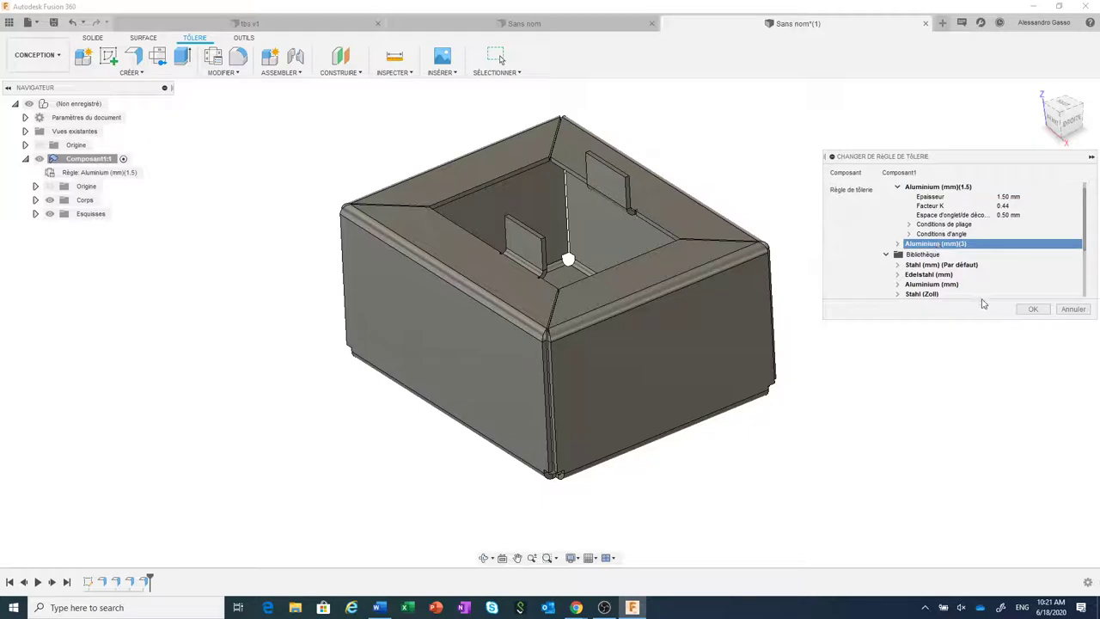
left_click(1033, 309)
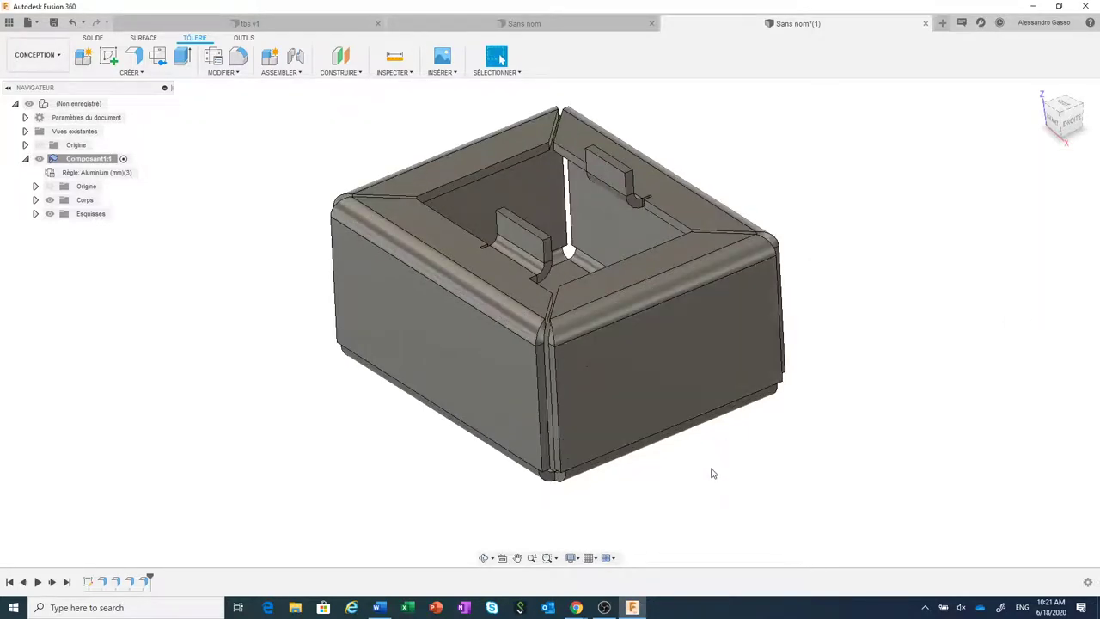
mouse_move(712, 472)
middle_mouse_down("shift")
mouse_move(742, 449)
mouse_move(727, 437)
mouse_move(709, 465)
mouse_move(638, 467)
mouse_move(616, 432)
mouse_move(668, 441)
mouse_move(730, 415)
mouse_move(742, 437)
mouse_move(759, 418)
mouse_move(729, 430)
mouse_move(713, 415)
middle_mouse_up("shift")
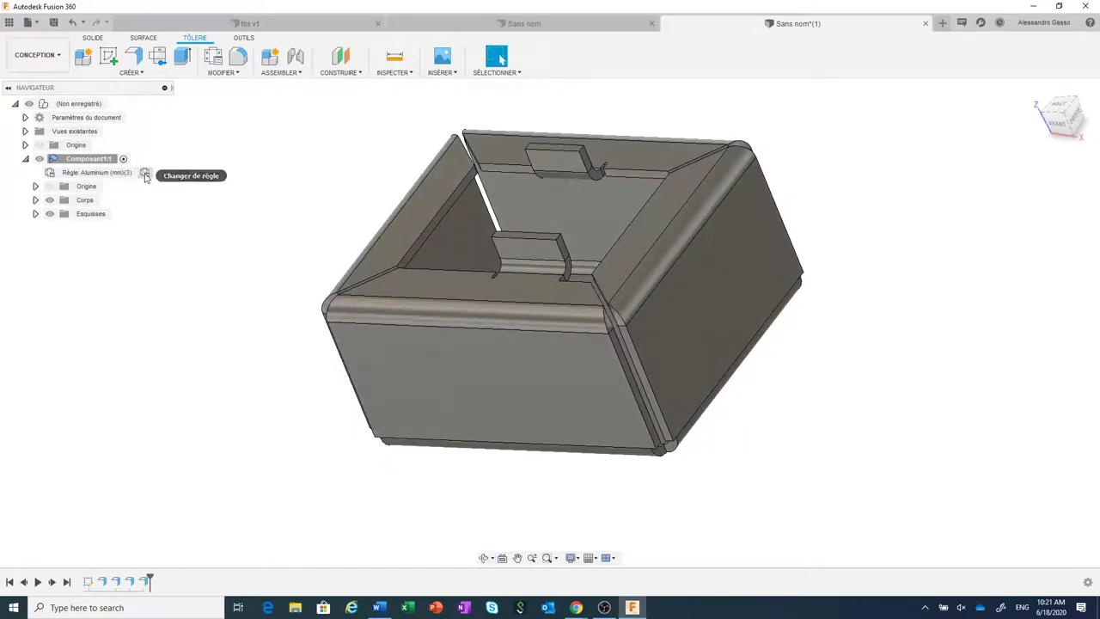
Switch the box back to the Aluminium (mm)(1.5) sheet-metal rule.
left_click(145, 172)
left_click(916, 199)
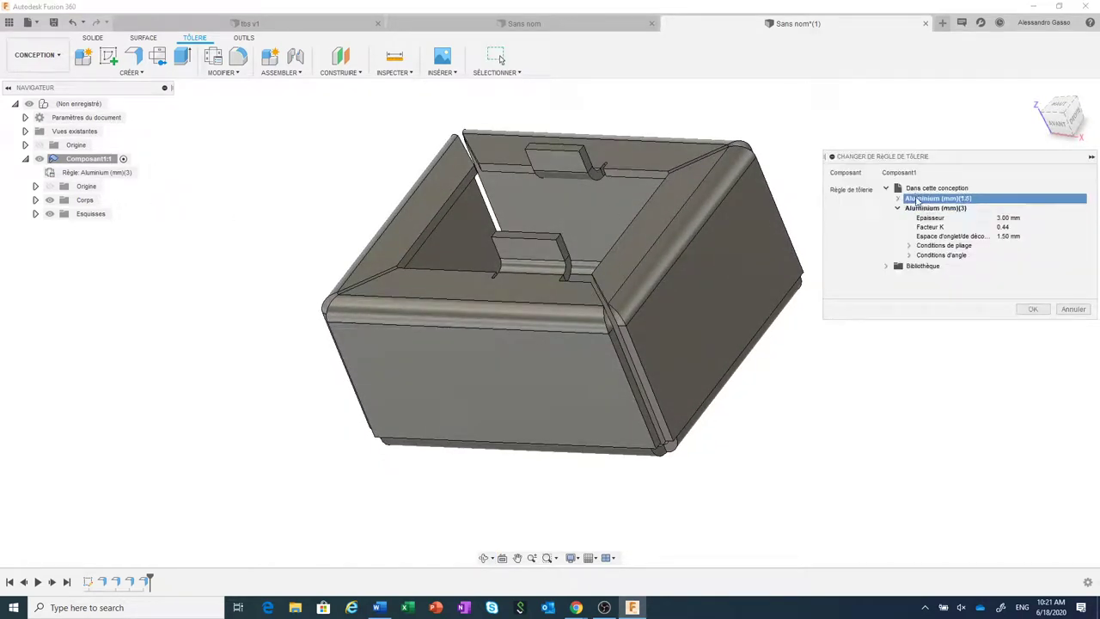
left_click(1034, 309)
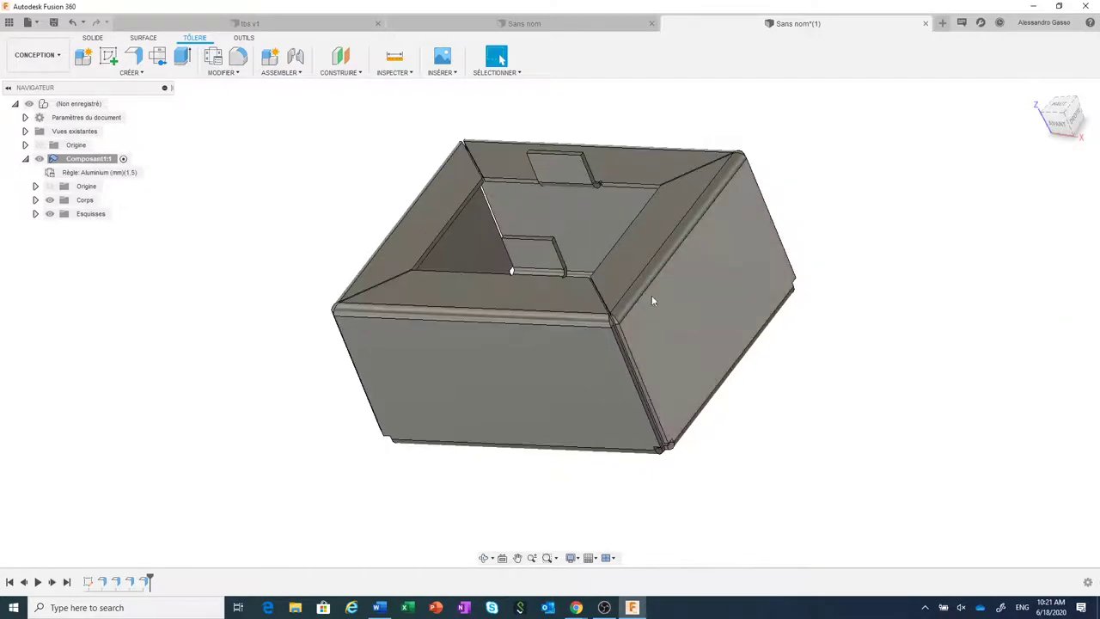
scroll(641, 293, "up", 2)
scroll(641, 293, "down", 2)
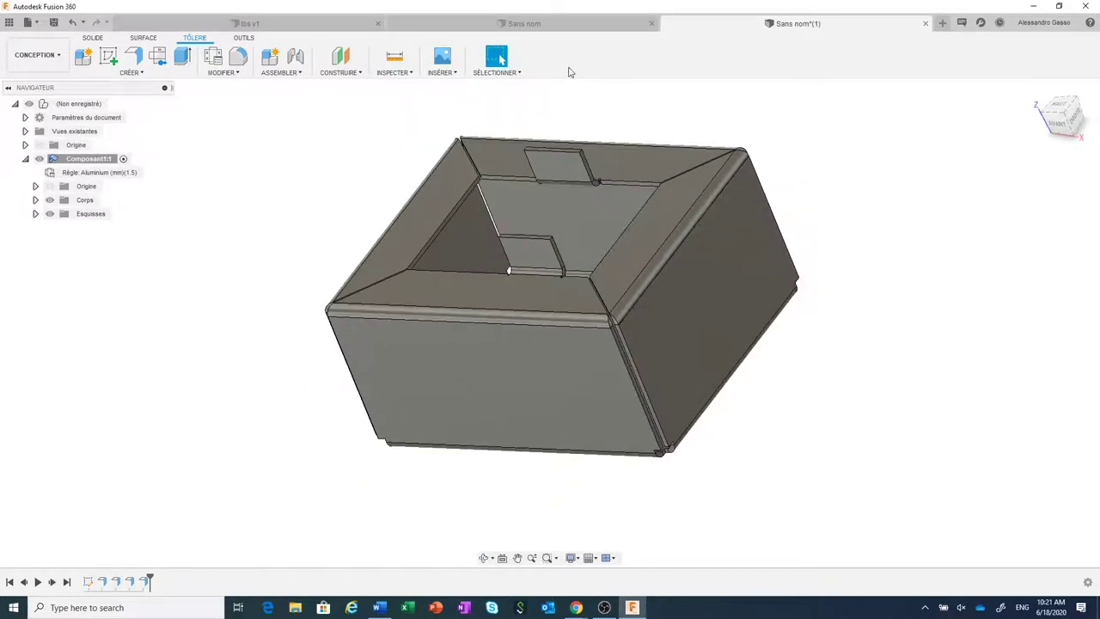
In the Sans nom design, create sheet-metal component Composant1 with the Aluminium (mm)(1.5) rule.
left_click(542, 29)
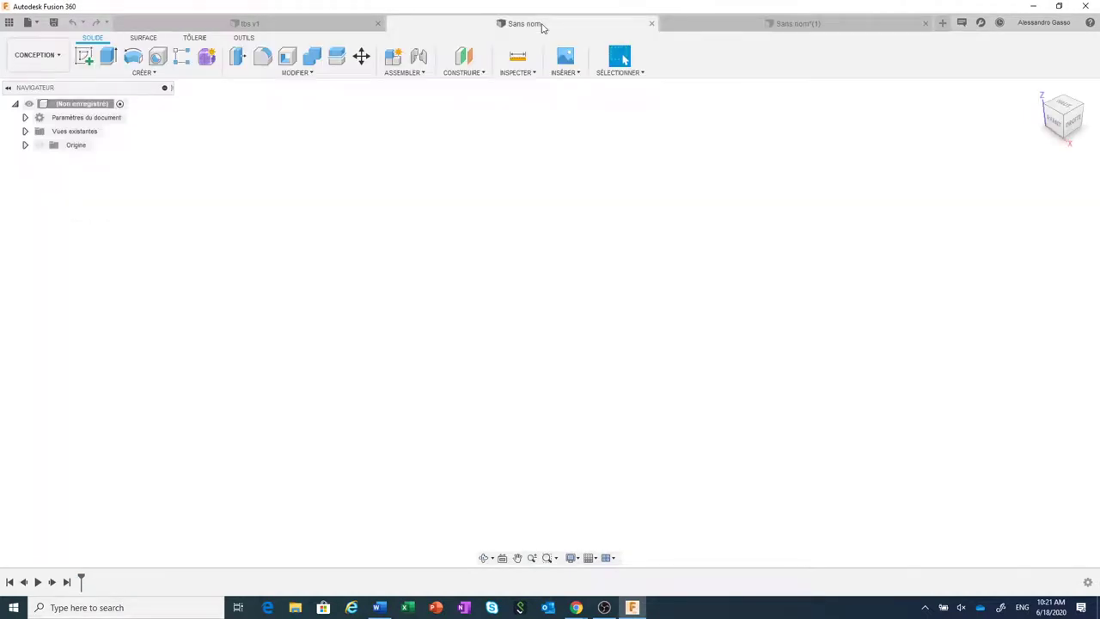
left_click(194, 38)
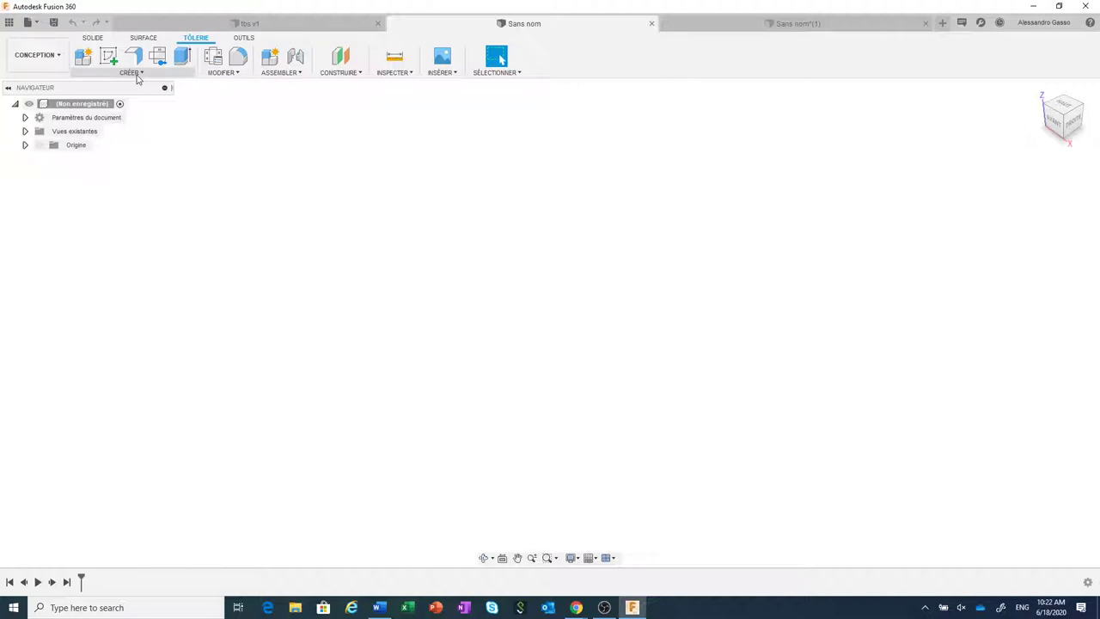
left_click(136, 75)
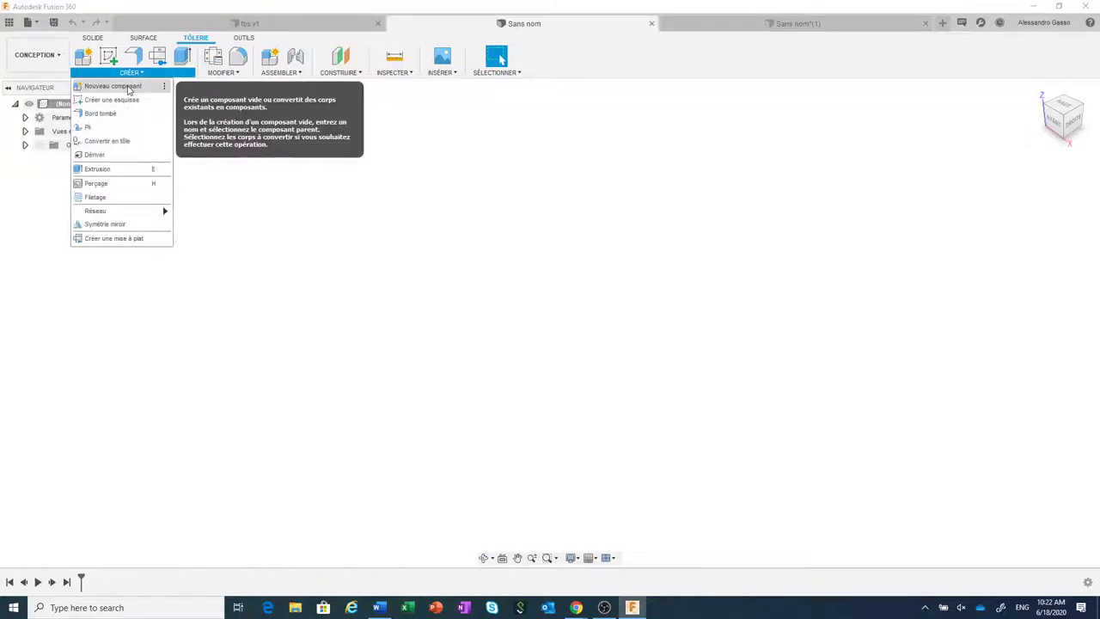
left_click(129, 83)
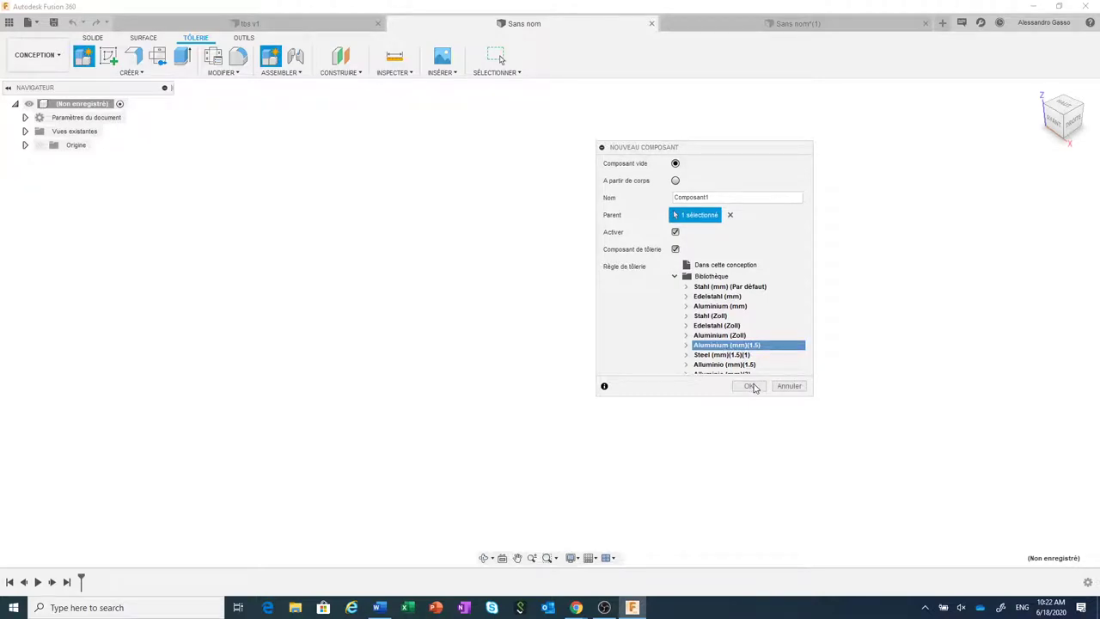
left_click(750, 385)
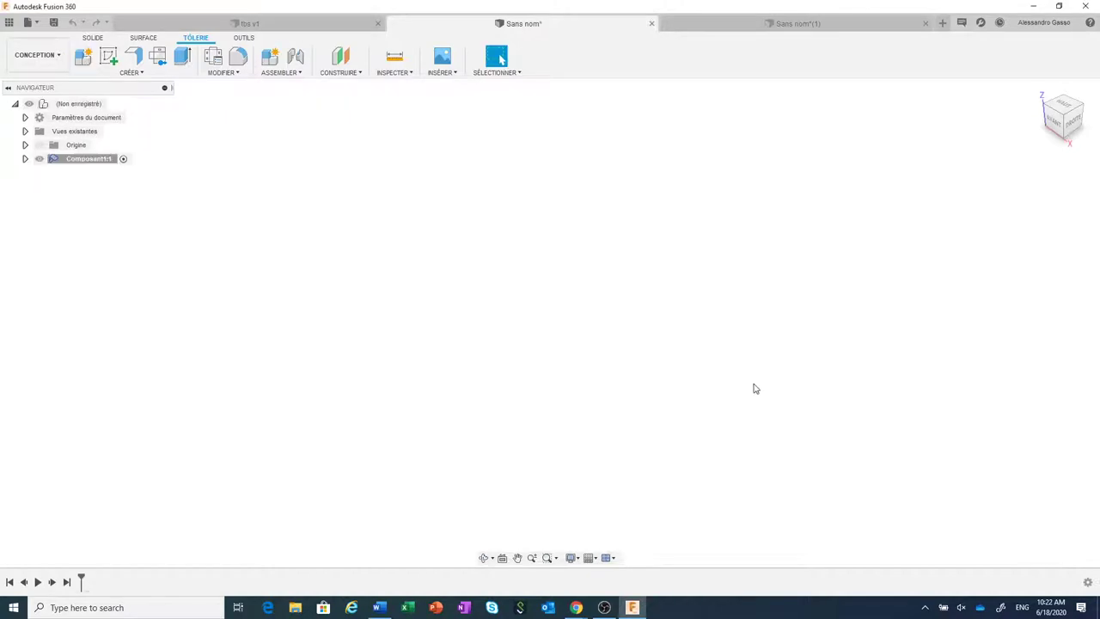
Start a sketch on the horizontal origin plane and draw the first horizontal line segment.
left_click(107, 58)
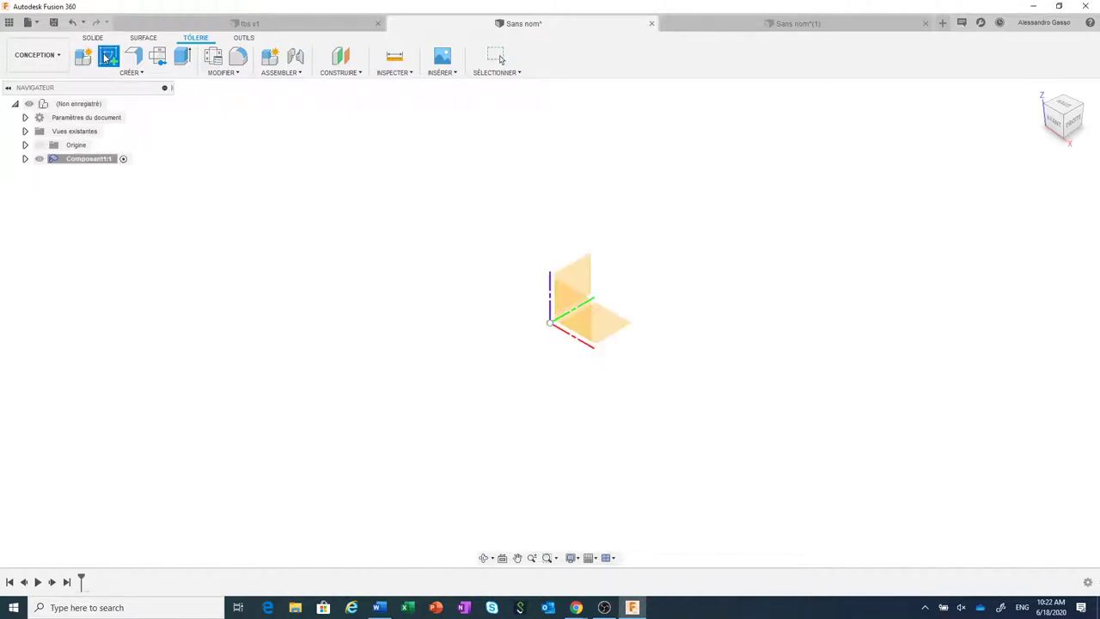
left_click(615, 330)
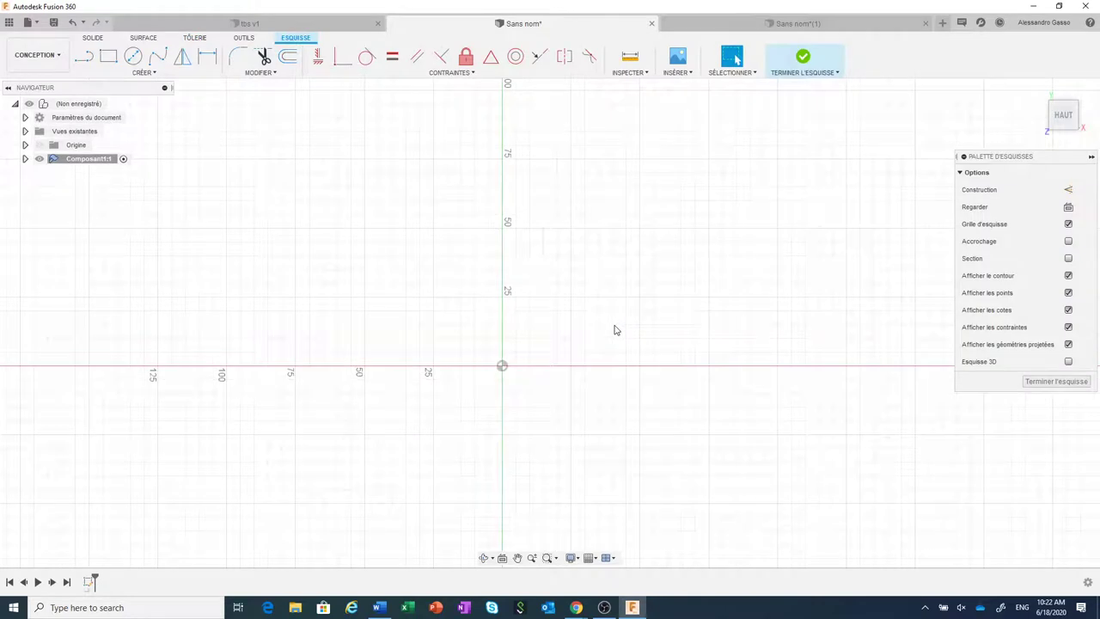
left_click(83, 57)
middle_click_drag(513, 194, 418, 197)
left_click(404, 176)
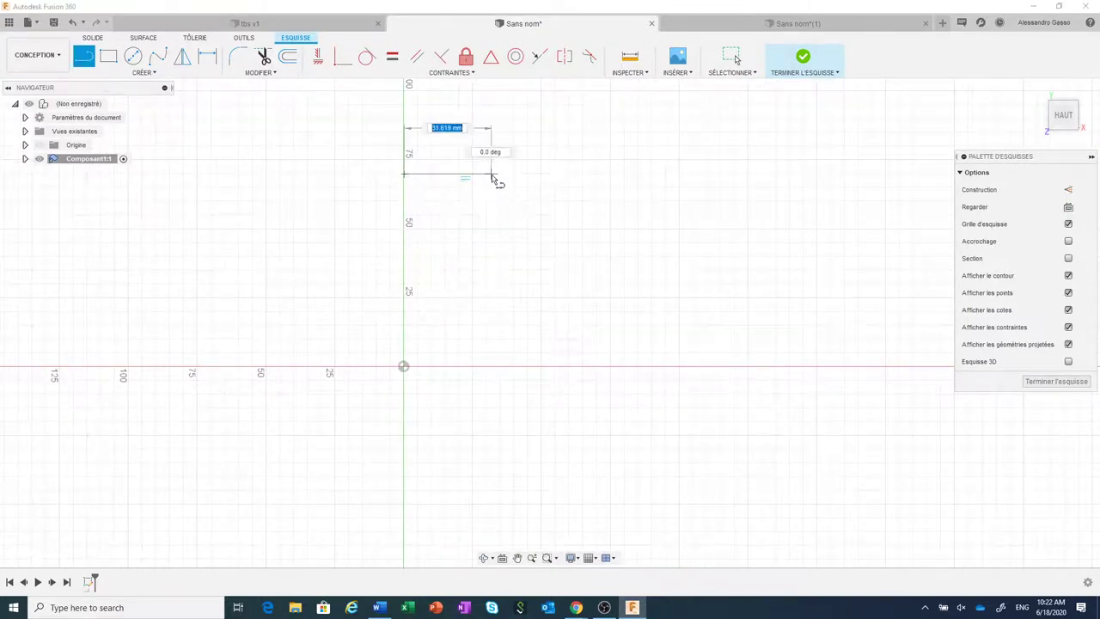
left_click(496, 176)
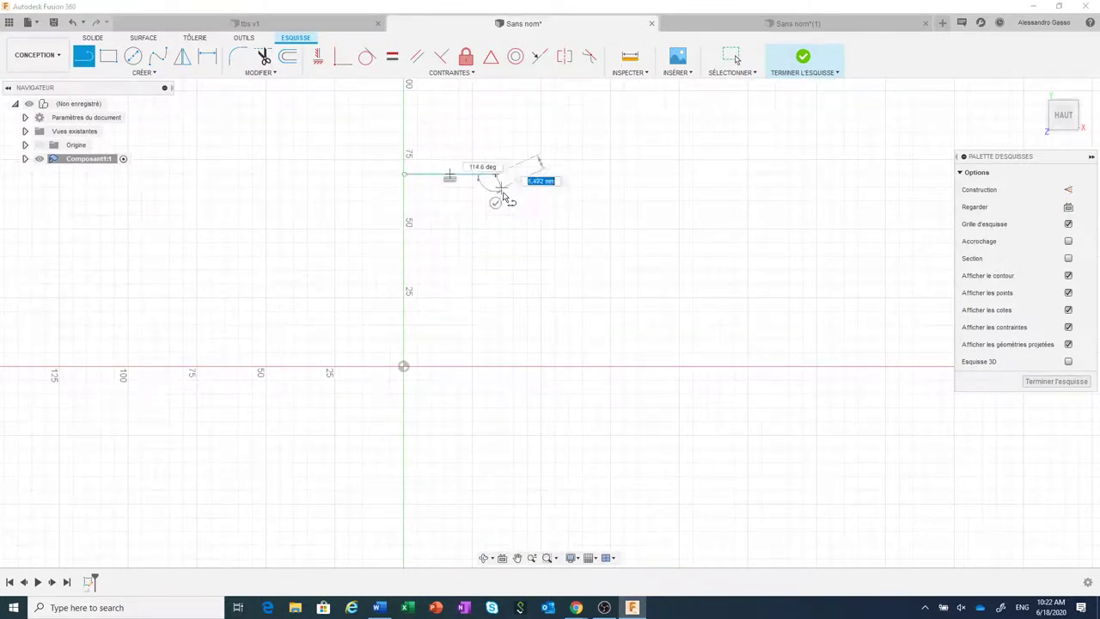
Add the slanted, vertical, lower horizontal and final segments, then finish the zigzag sketch.
left_click(520, 262)
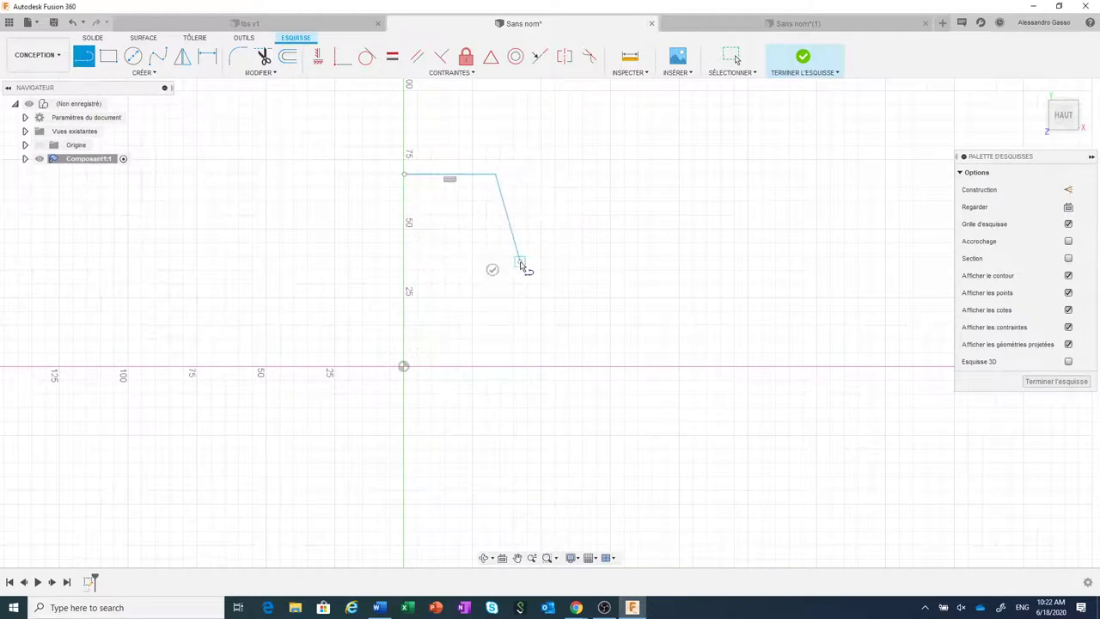
left_click(519, 388)
left_click(630, 388)
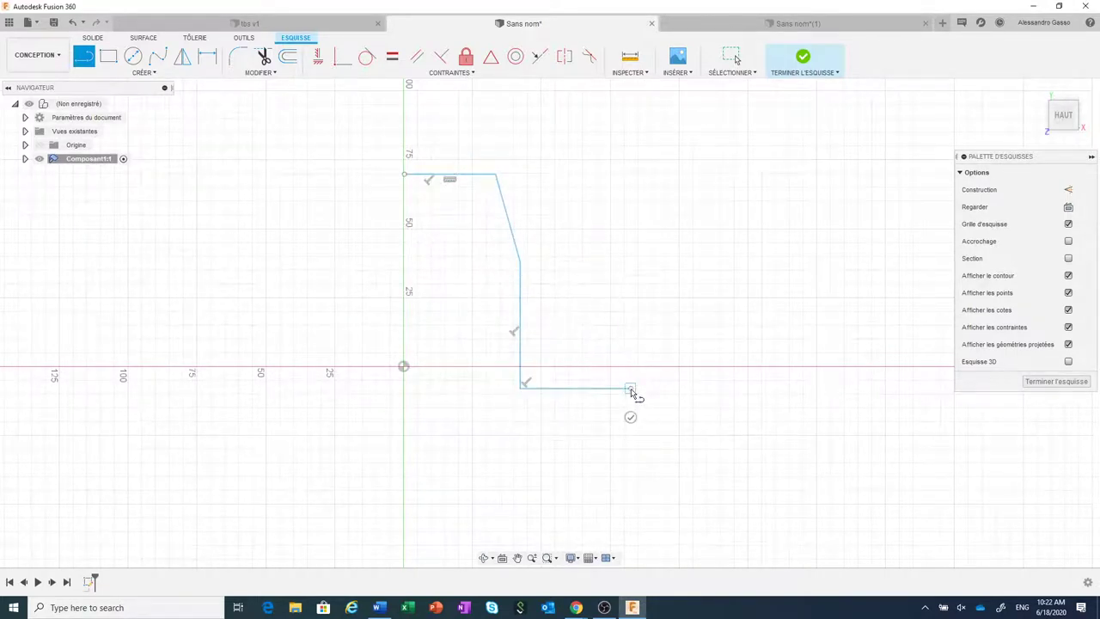
left_click_drag(631, 389, 635, 550)
left_click(634, 544)
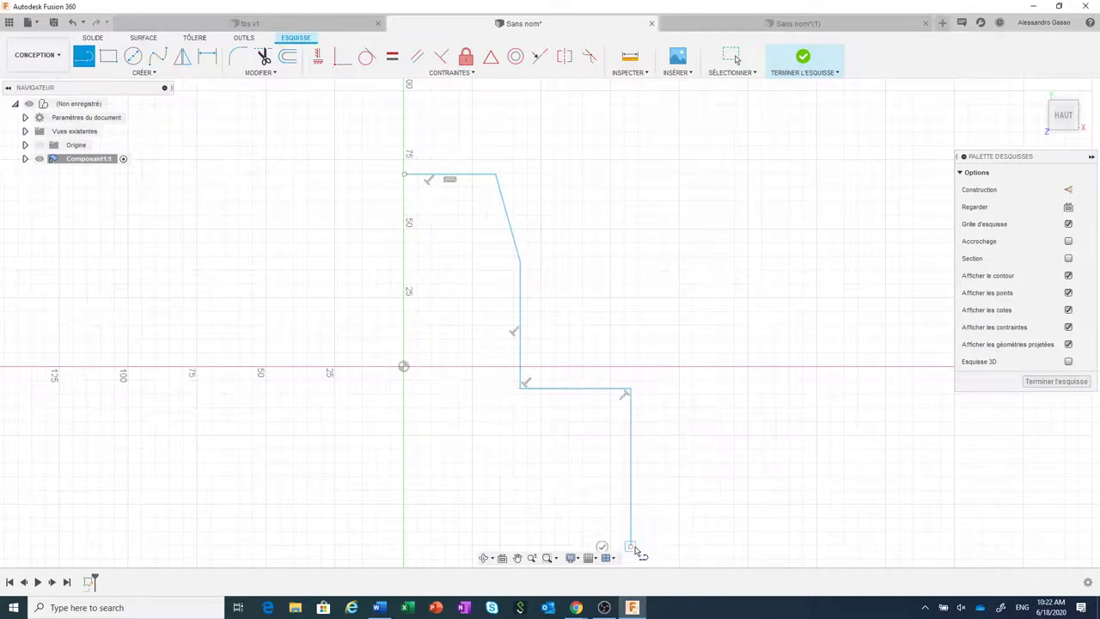
right_click(690, 512)
left_click(727, 513)
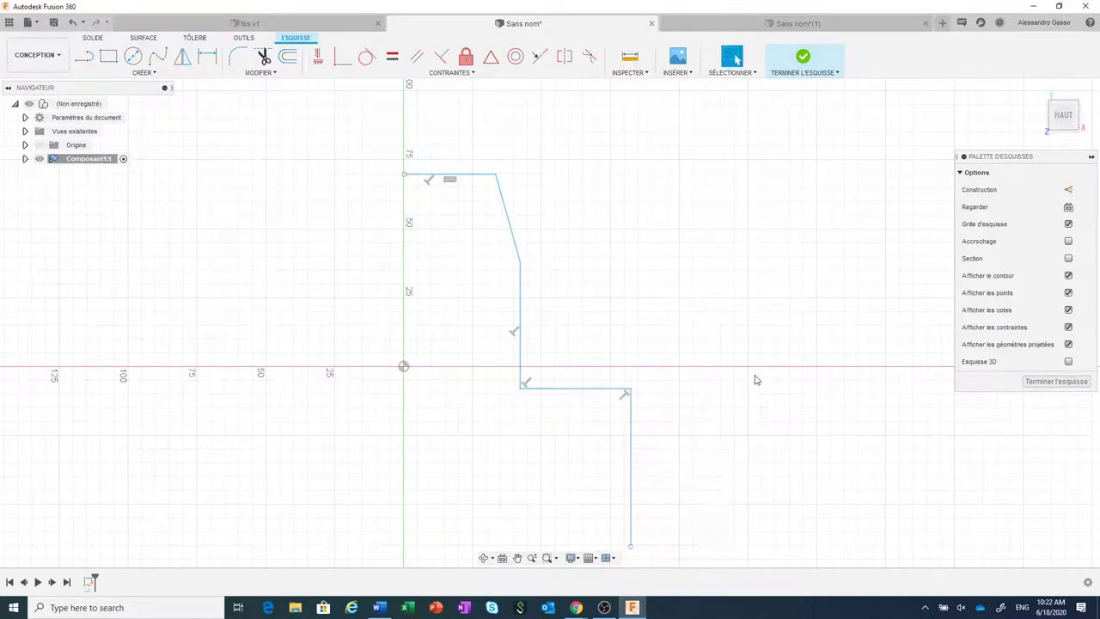
left_click(803, 58)
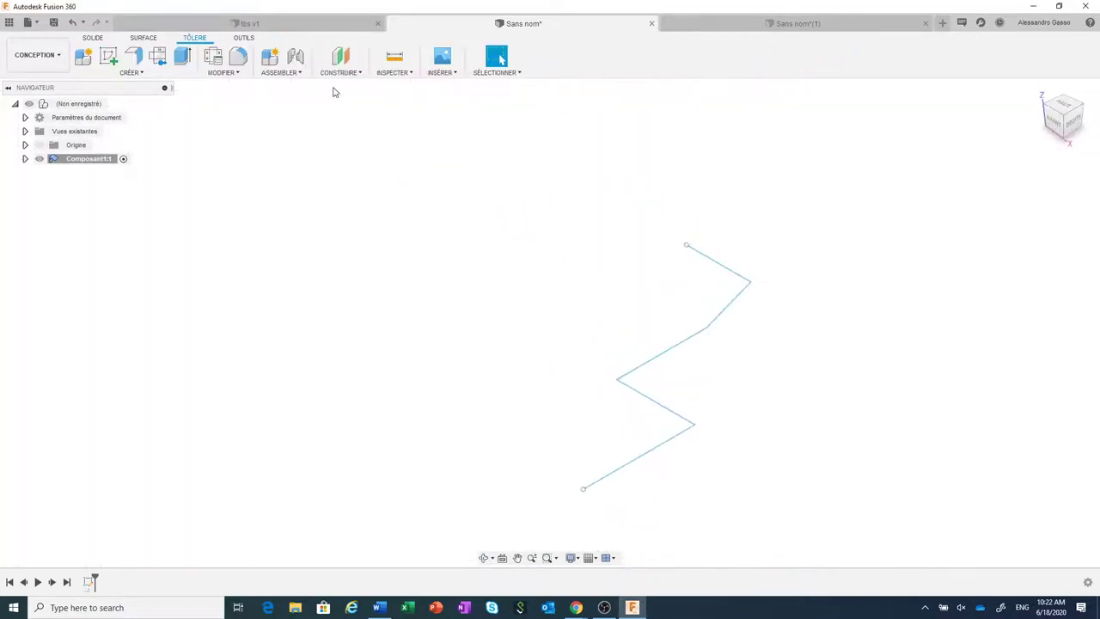
Start a flange on the zigzag line profile, pulling it to about 19 mm.
left_click(133, 59)
left_click(718, 319)
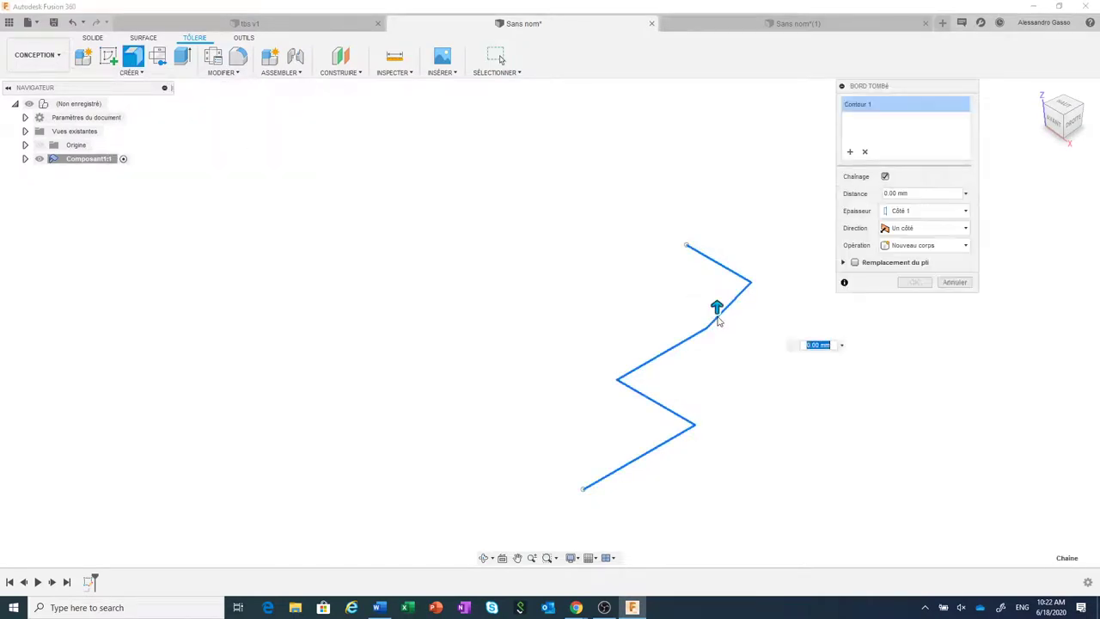
left_click_drag(716, 304, 717, 262)
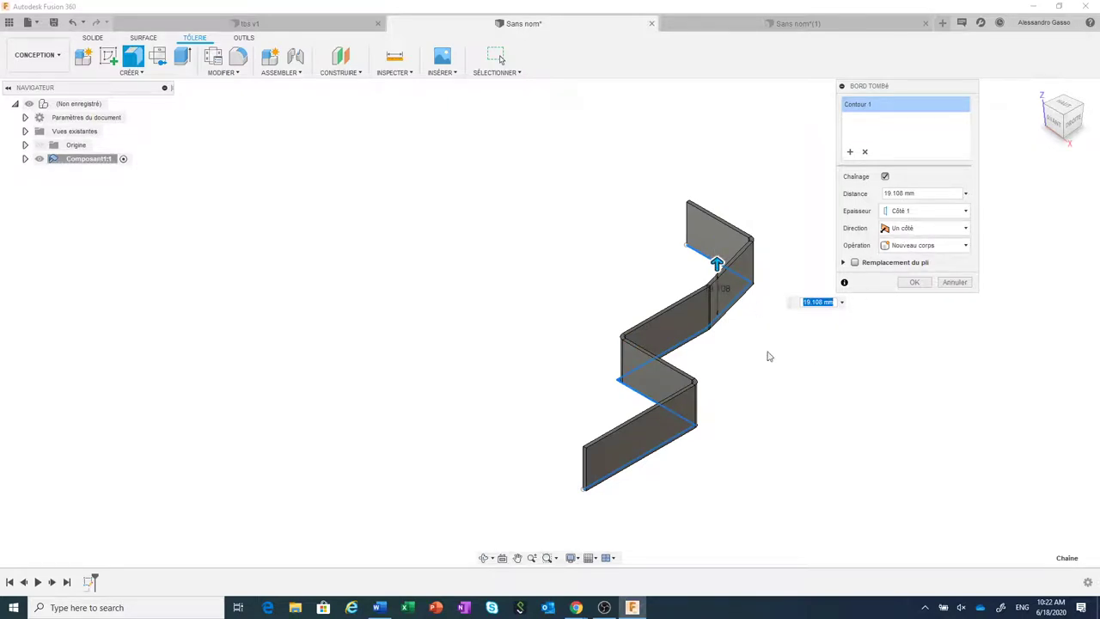
mouse_move(767, 356)
middle_mouse_down("shift")
mouse_move(774, 368)
mouse_move(724, 373)
mouse_move(768, 326)
mouse_move(788, 373)
mouse_move(769, 382)
middle_mouse_up("shift")
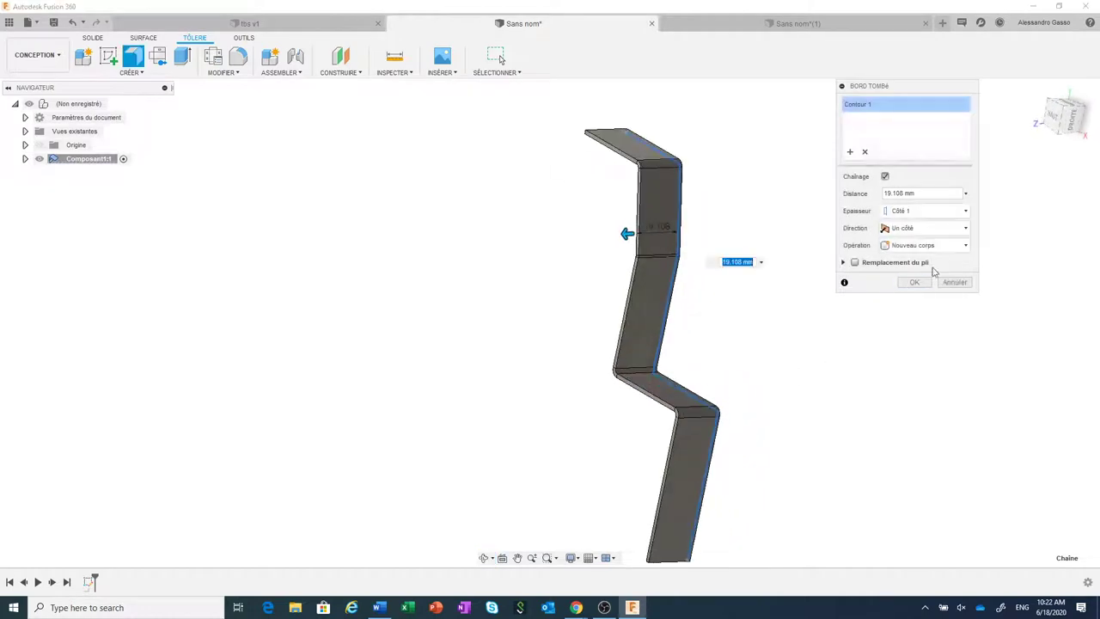
Make the flange symmetric at 24.174 mm with bend override off, and commit it.
left_click(945, 228)
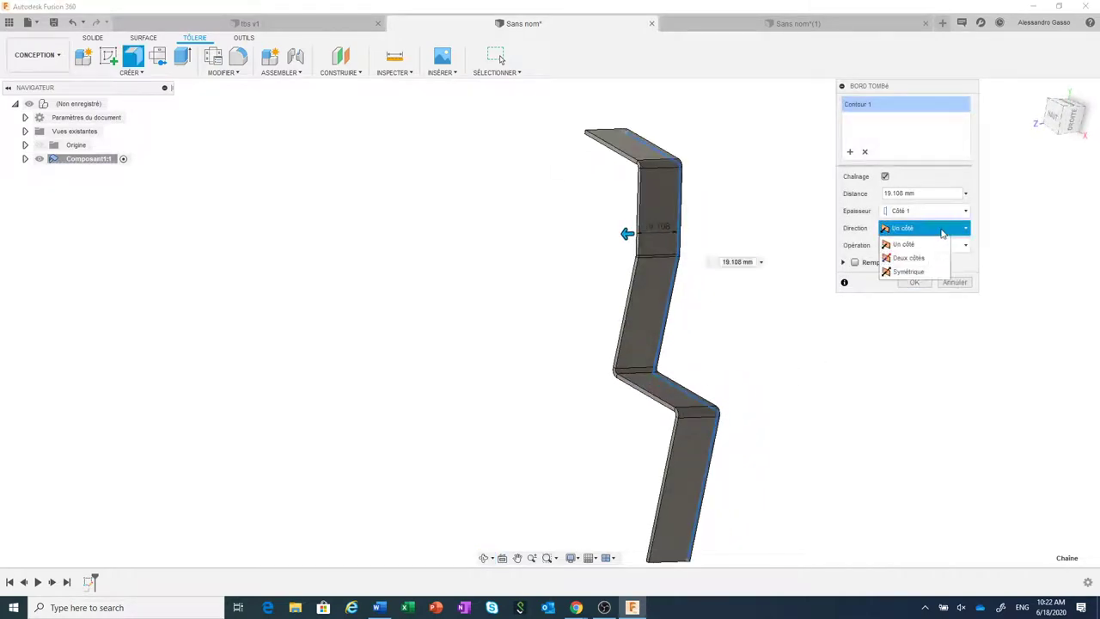
left_click(935, 271)
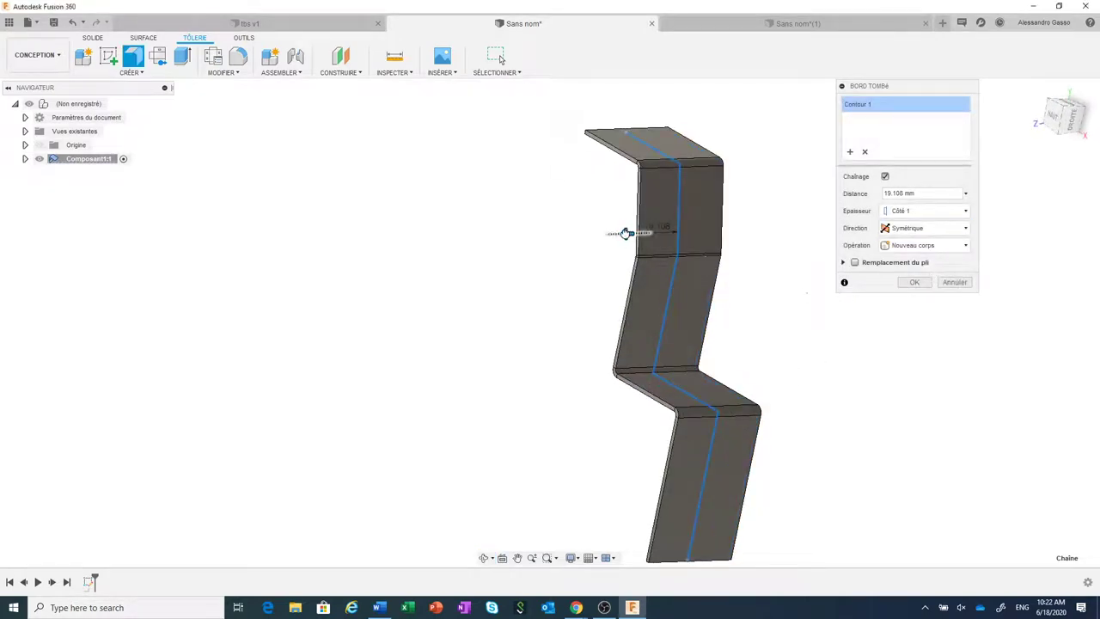
left_click_drag(625, 234, 615, 233)
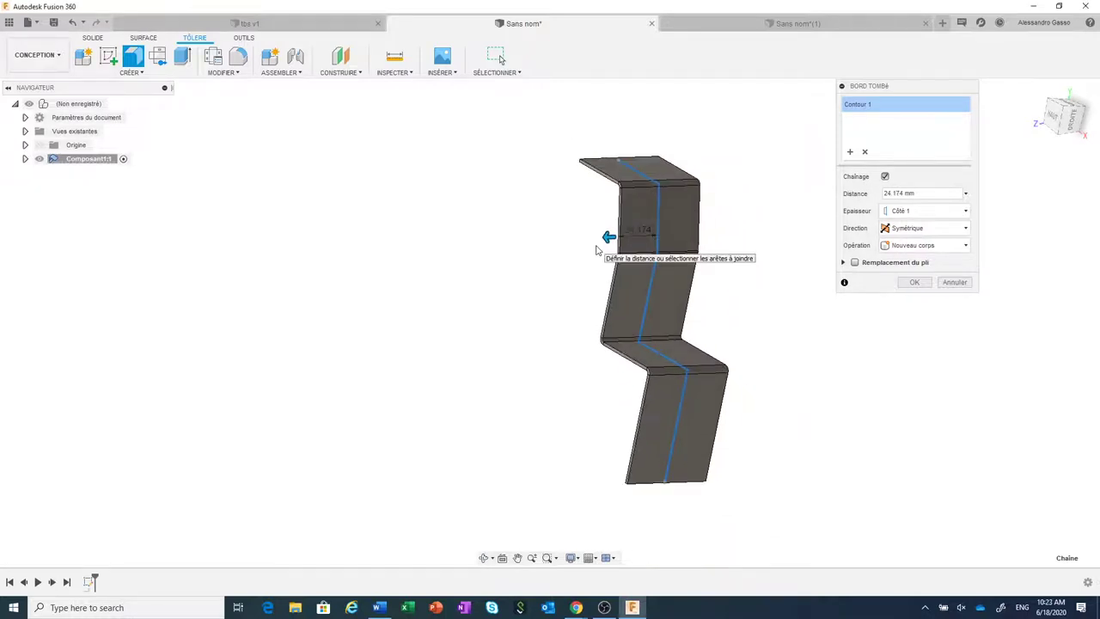
middle_click_drag(602, 237, 534, 245)
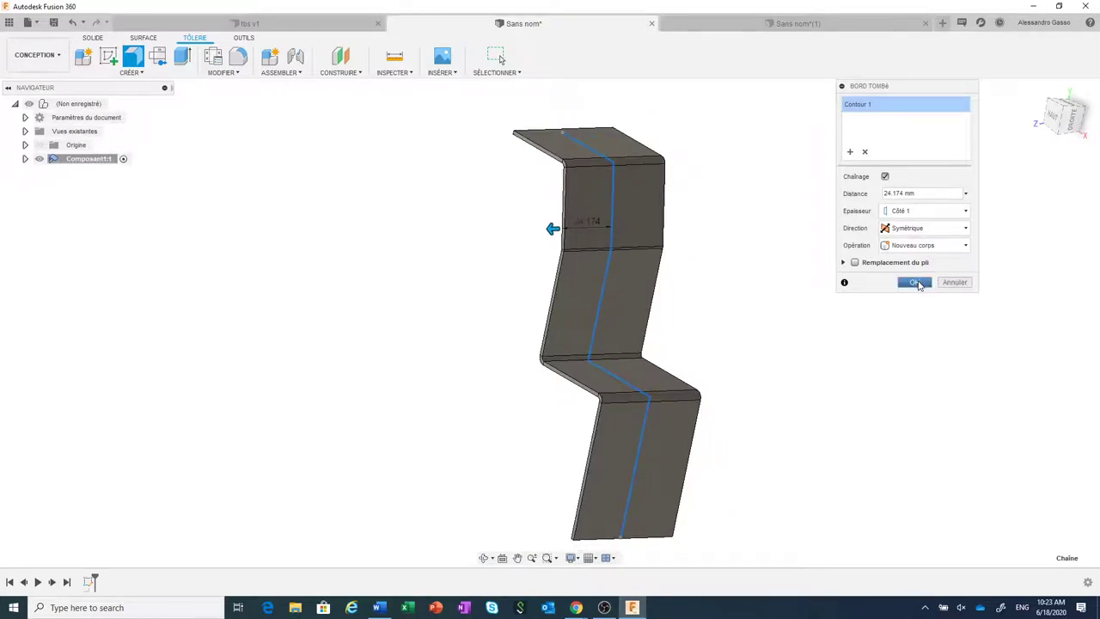
left_click(916, 282)
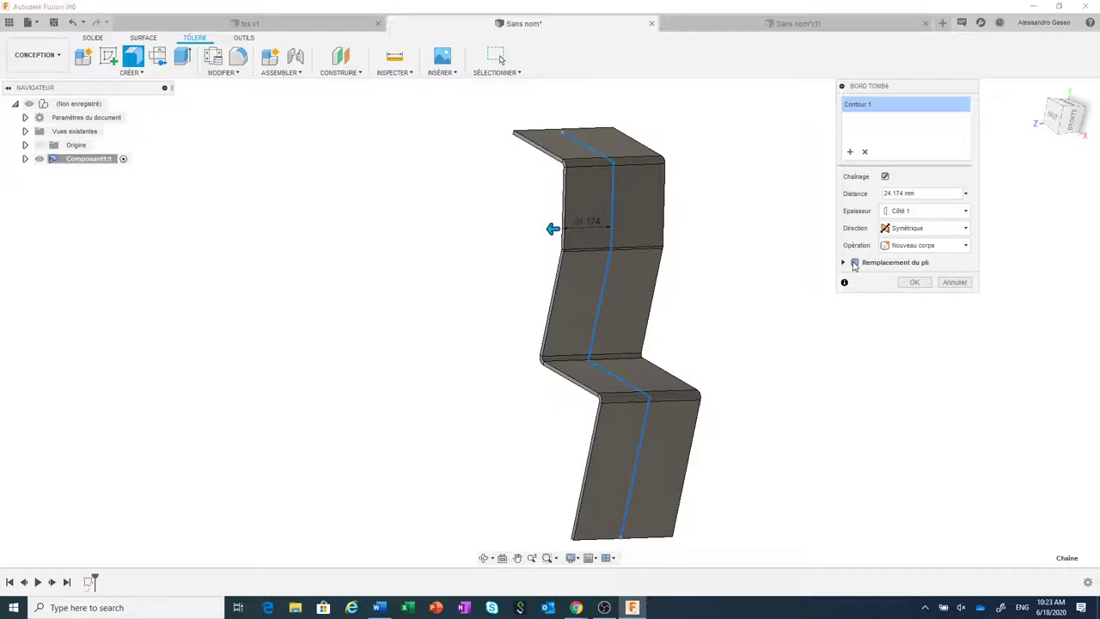
left_click(855, 263)
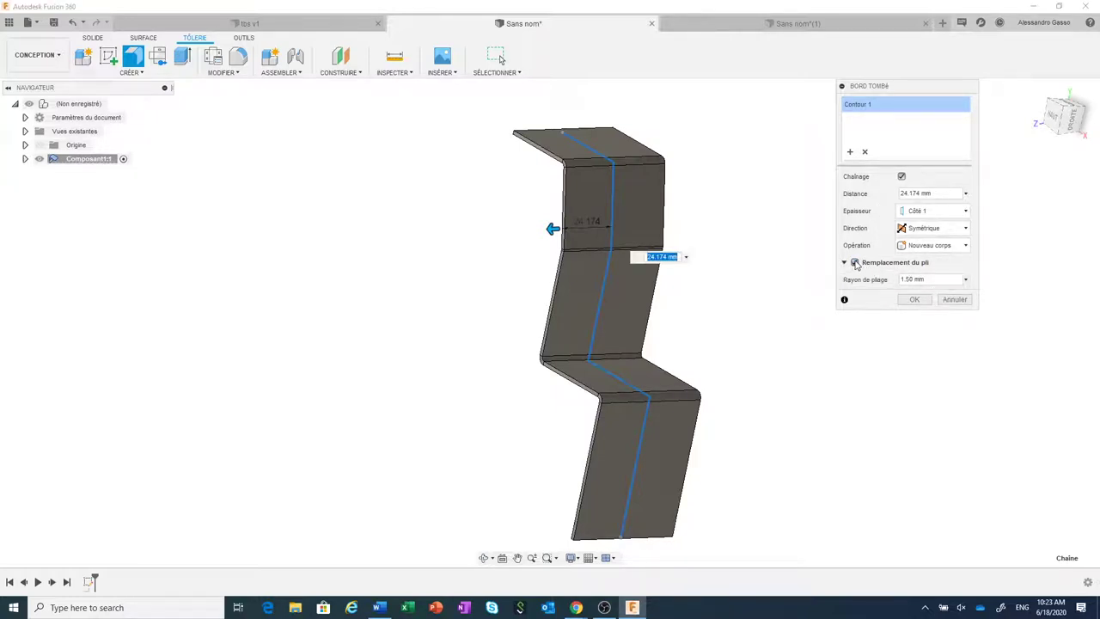
left_click(855, 263)
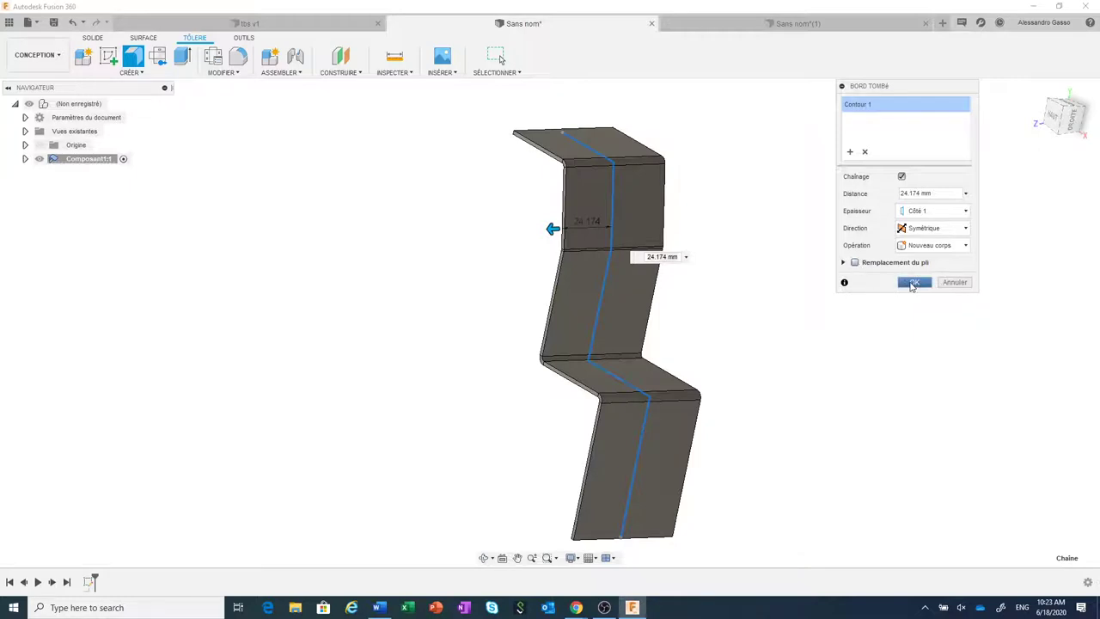
left_click(912, 284)
scroll(913, 287, "down", 2)
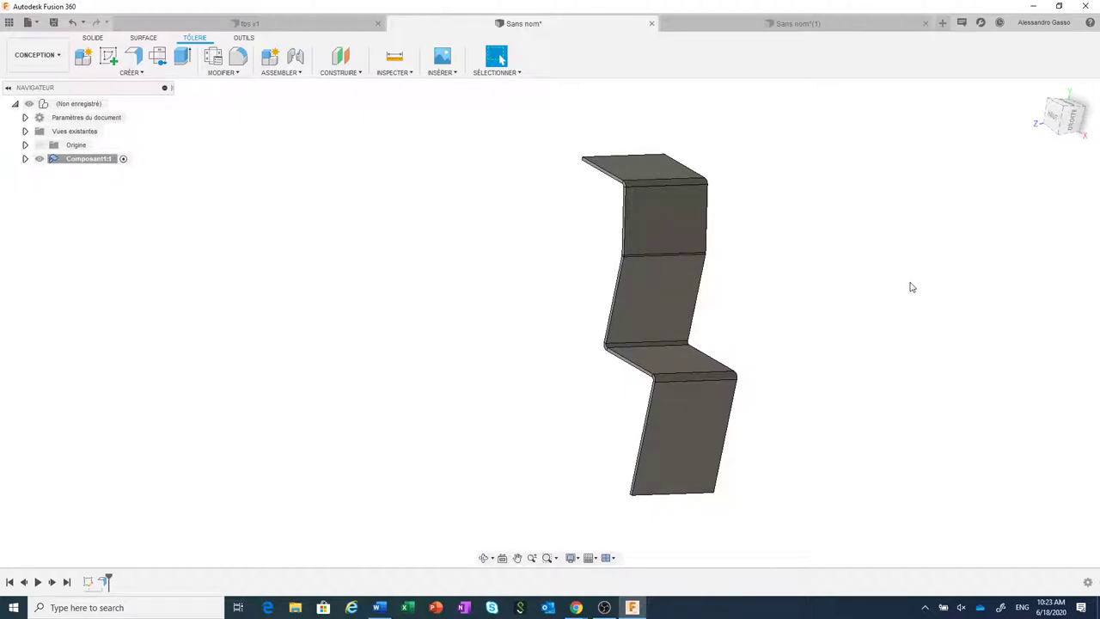
left_click(707, 435)
Sketch a straight bend line across the lower flange face and finish the sketch.
right_click(706, 436)
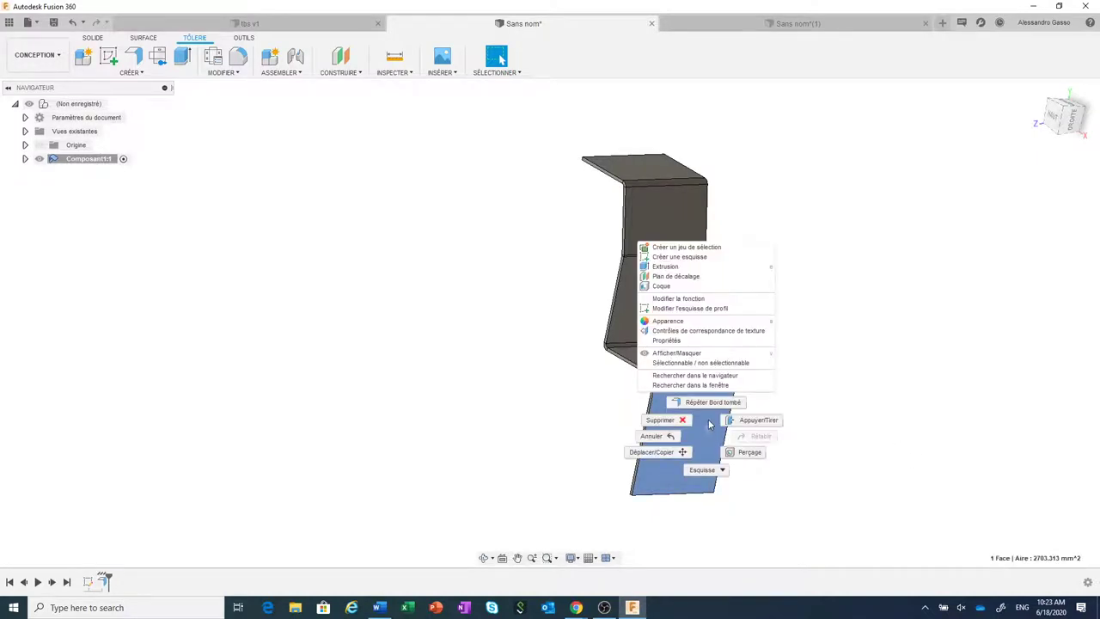
left_click(700, 258)
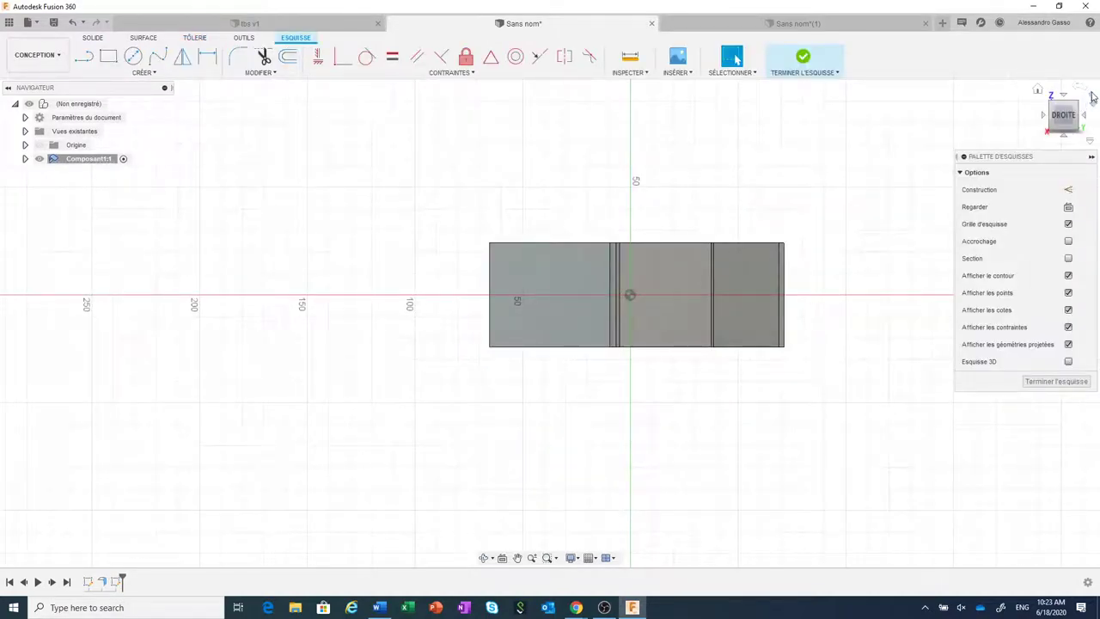
left_click(1093, 97)
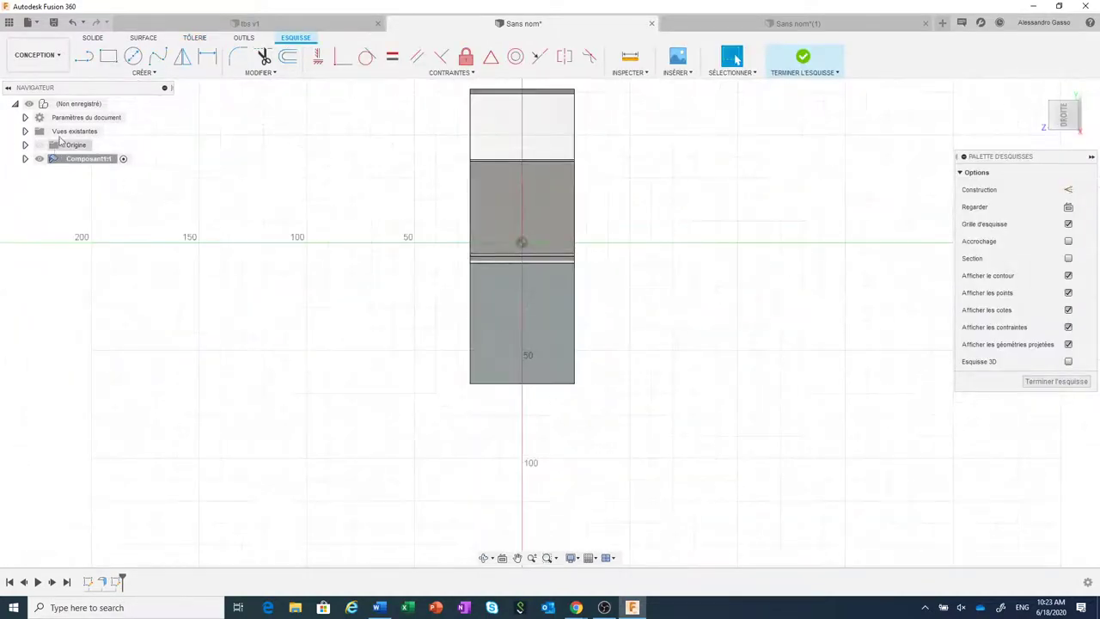
left_click(86, 60)
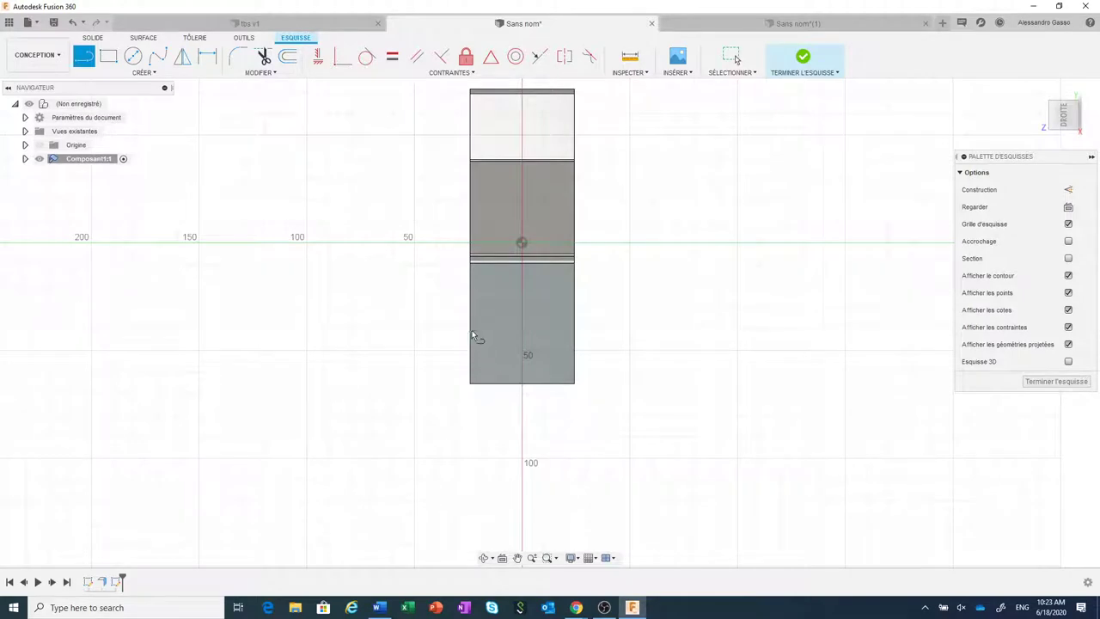
left_click(469, 324)
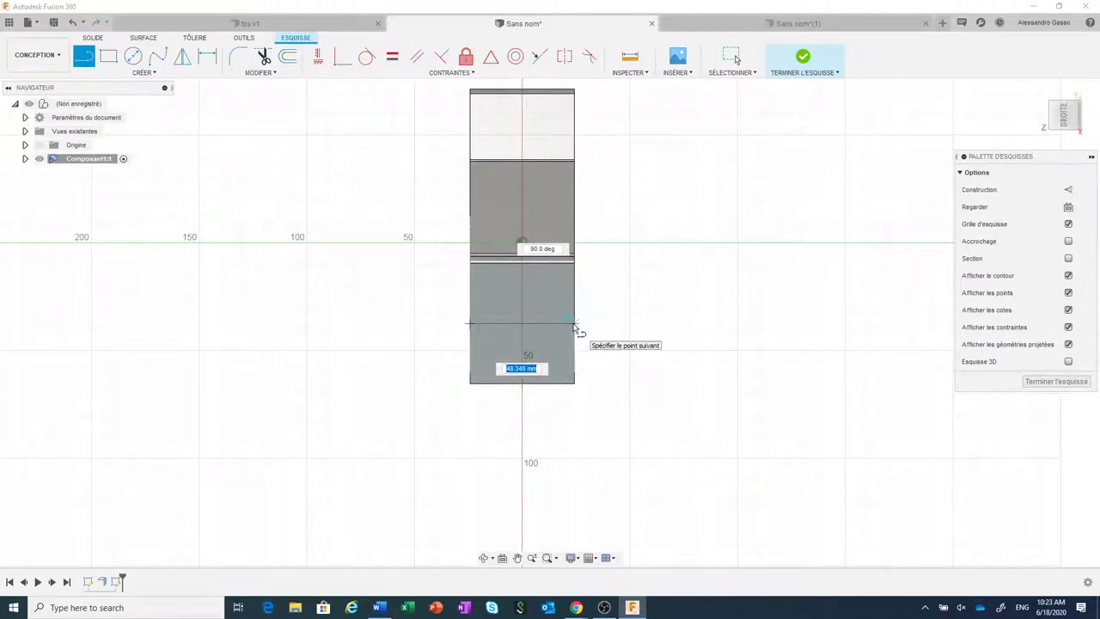
left_click(575, 327)
left_click(803, 60)
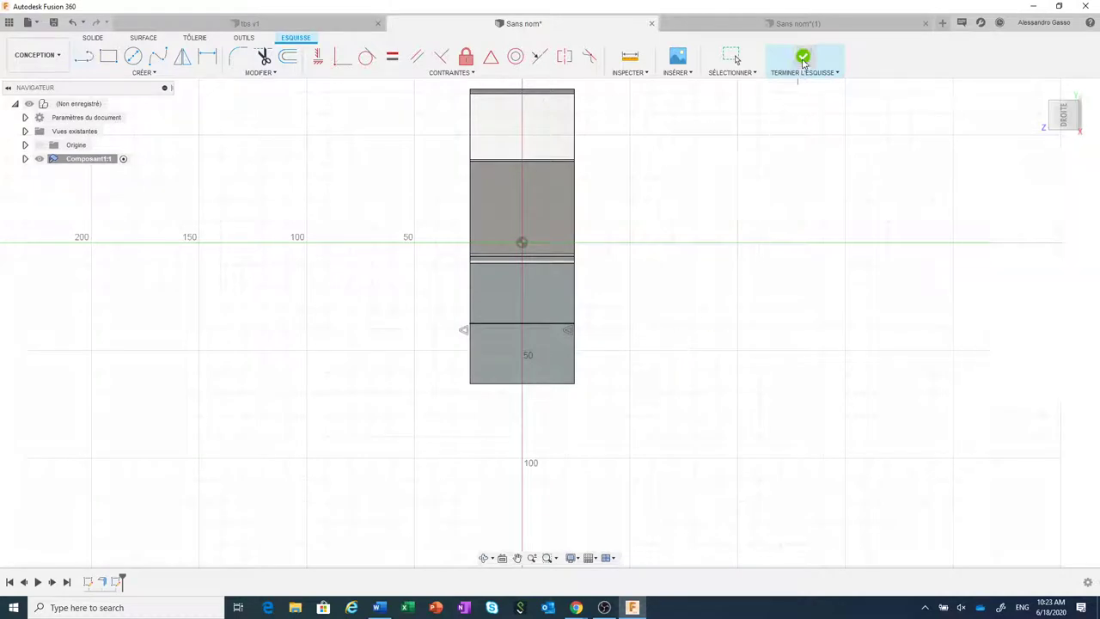
mouse_move(730, 347)
middle_mouse_down("shift")
mouse_move(752, 336)
mouse_move(808, 341)
middle_mouse_up("shift")
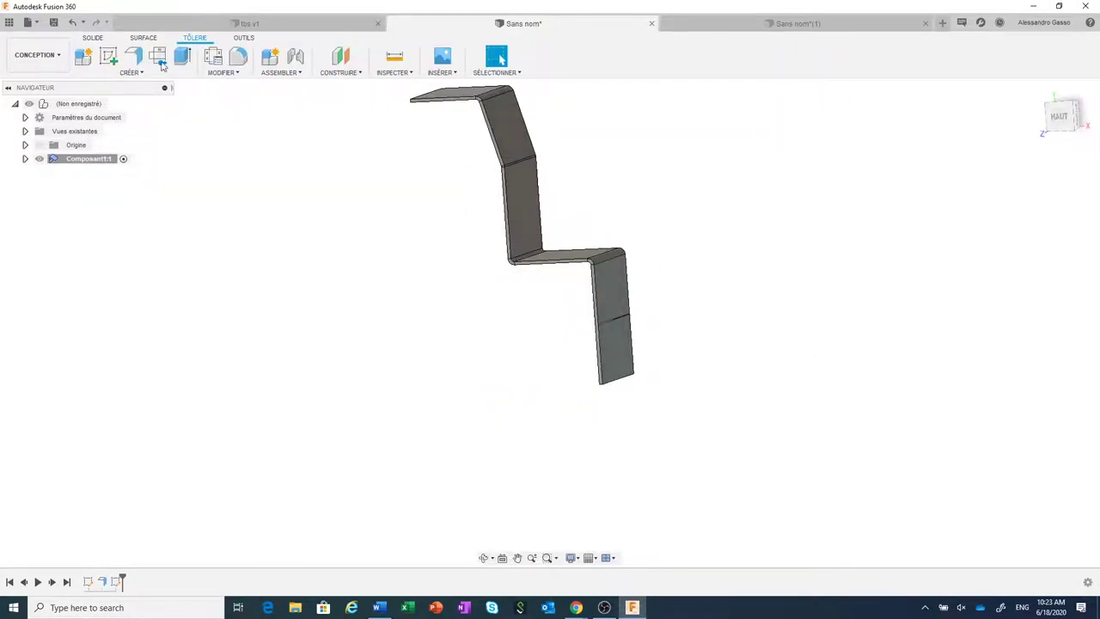
Bend the strip's lower end 80 degrees along the sketch line, with the lower face fixed.
left_click(125, 72)
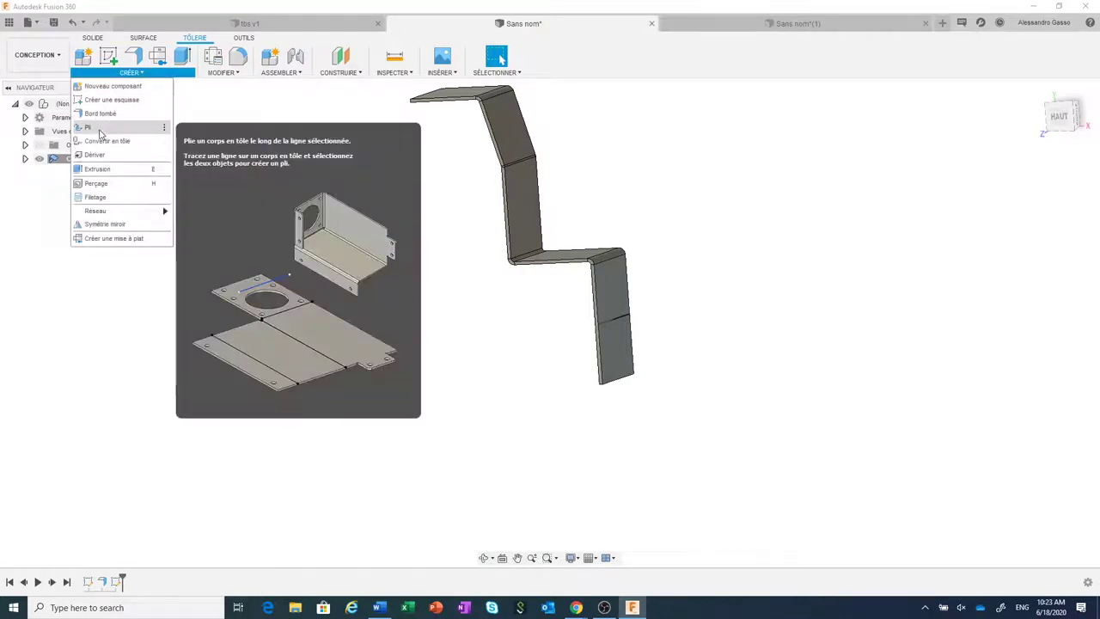
left_click(100, 129)
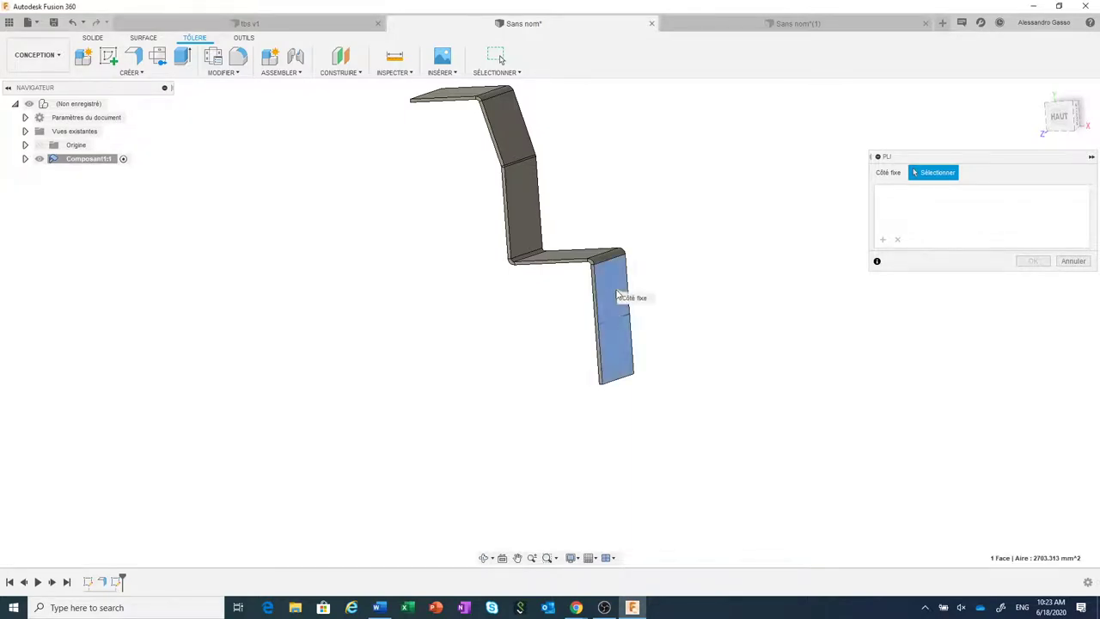
left_click(616, 295)
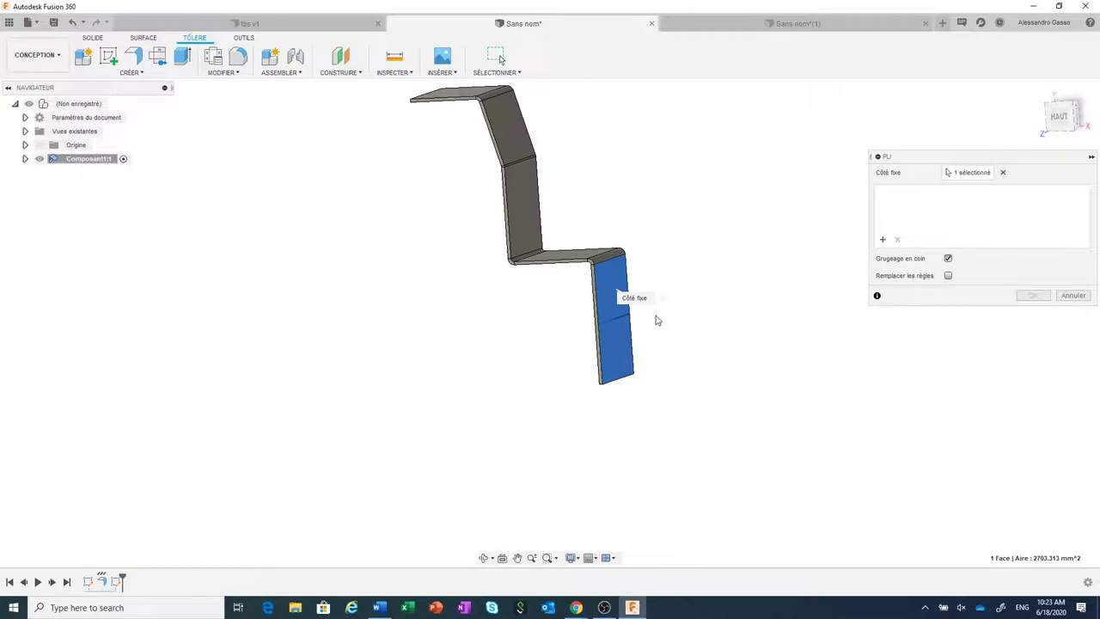
left_click(627, 320)
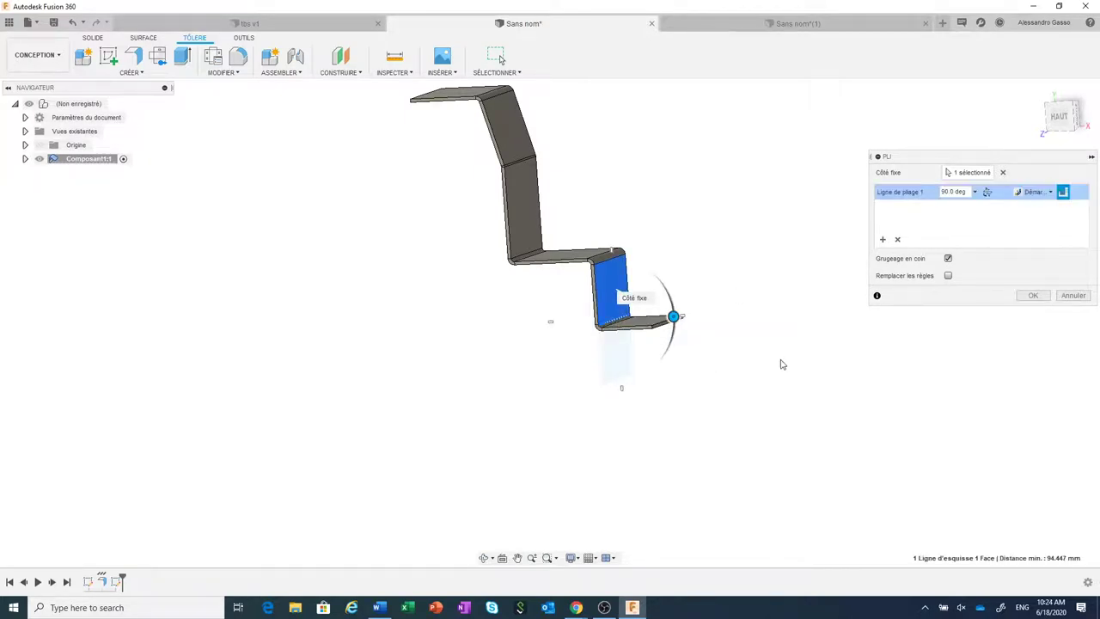
scroll(780, 363, "up", 2)
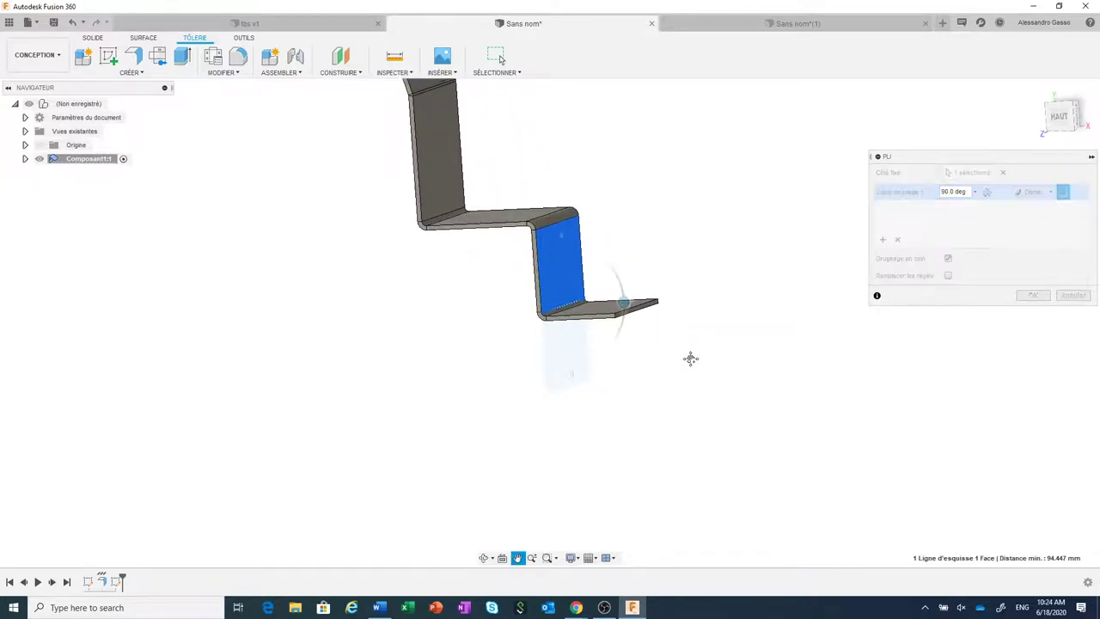
mouse_move(634, 307)
left_mouse_down()
mouse_move(650, 305)
mouse_move(653, 340)
mouse_move(654, 317)
left_mouse_up()
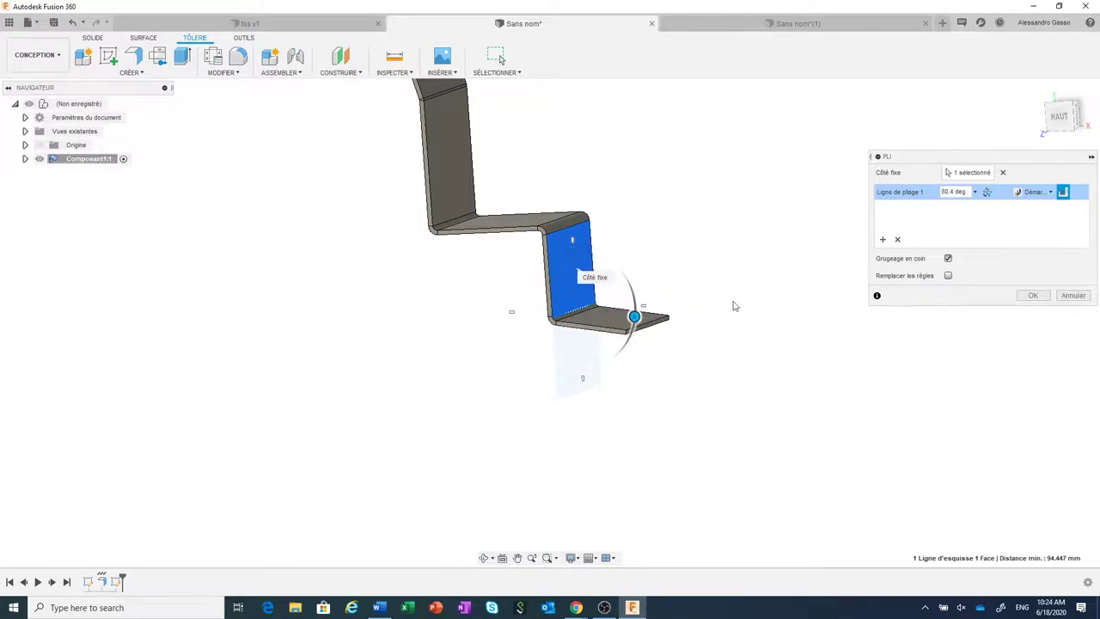
double_click(945, 190)
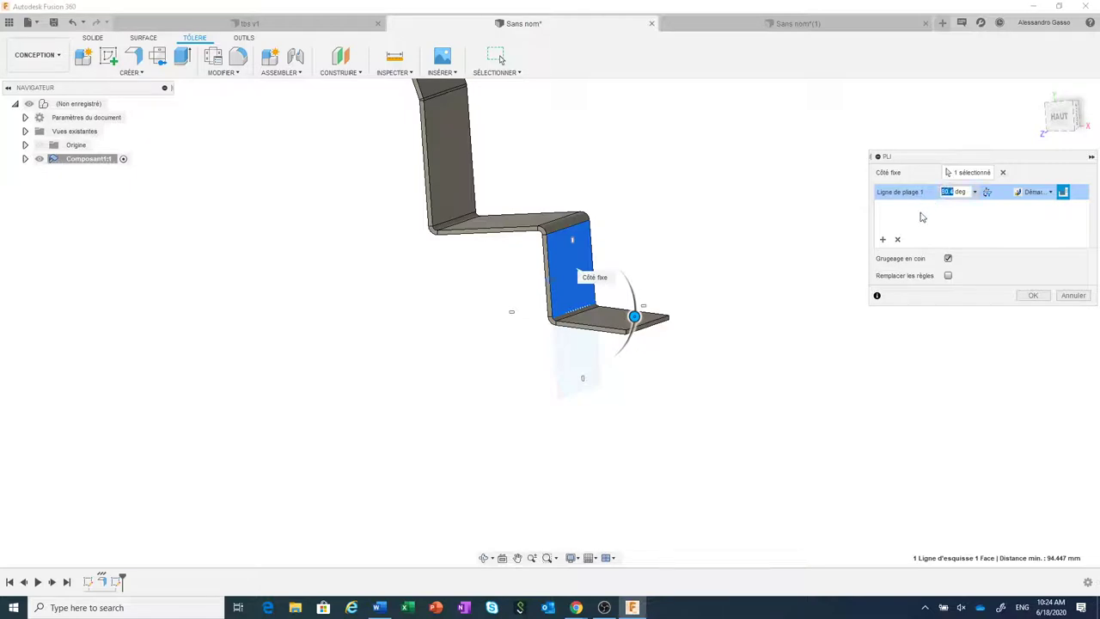
type("5")
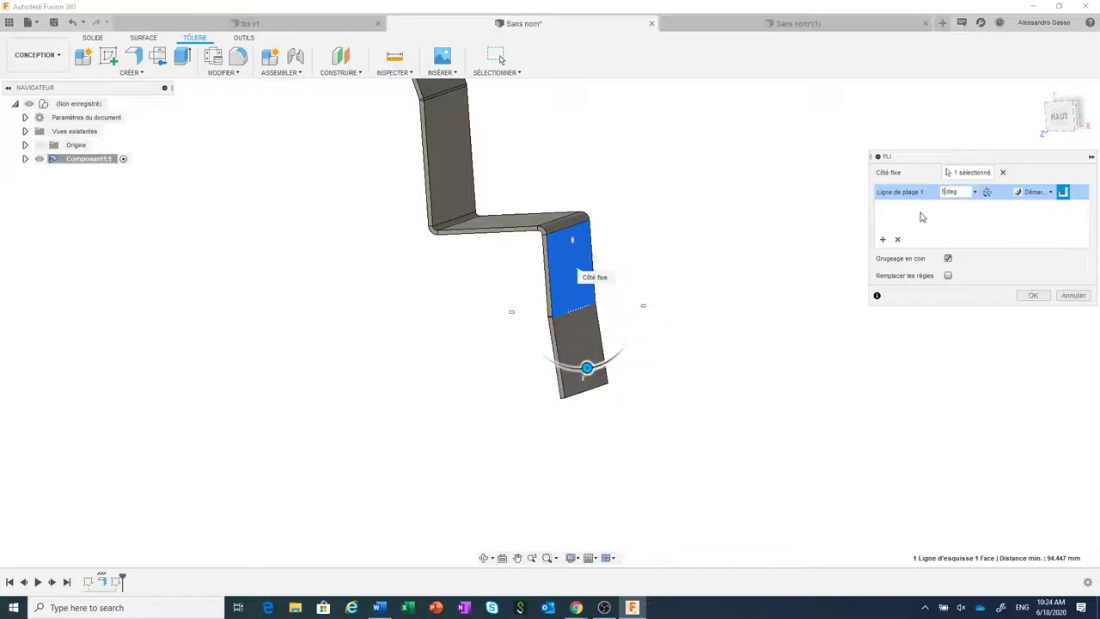
key("BackSpace")
type("80")
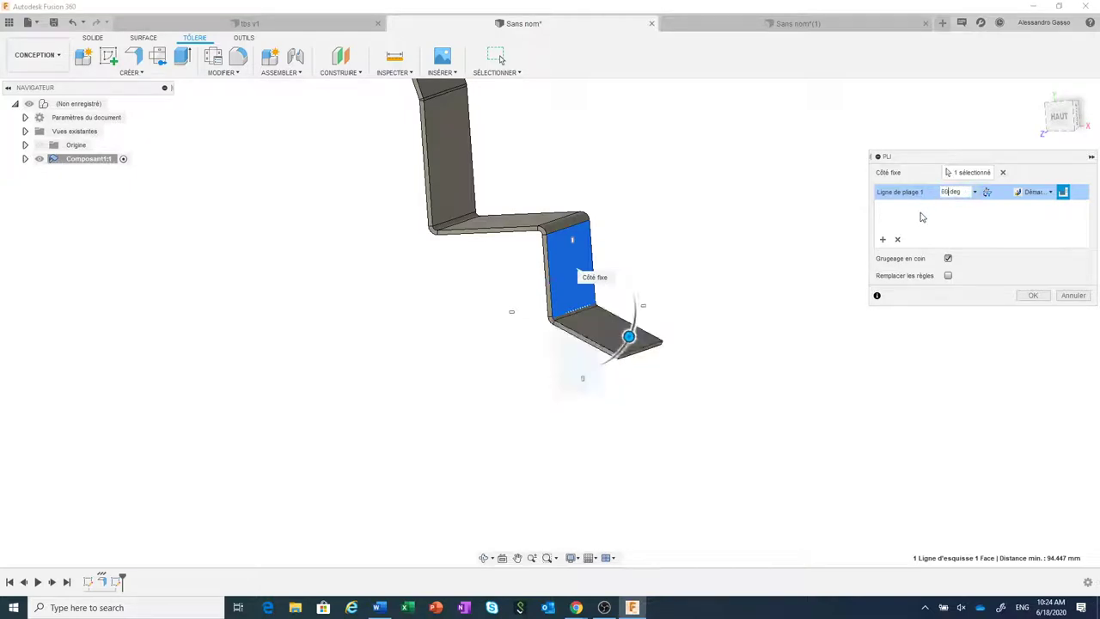
left_click(1031, 296)
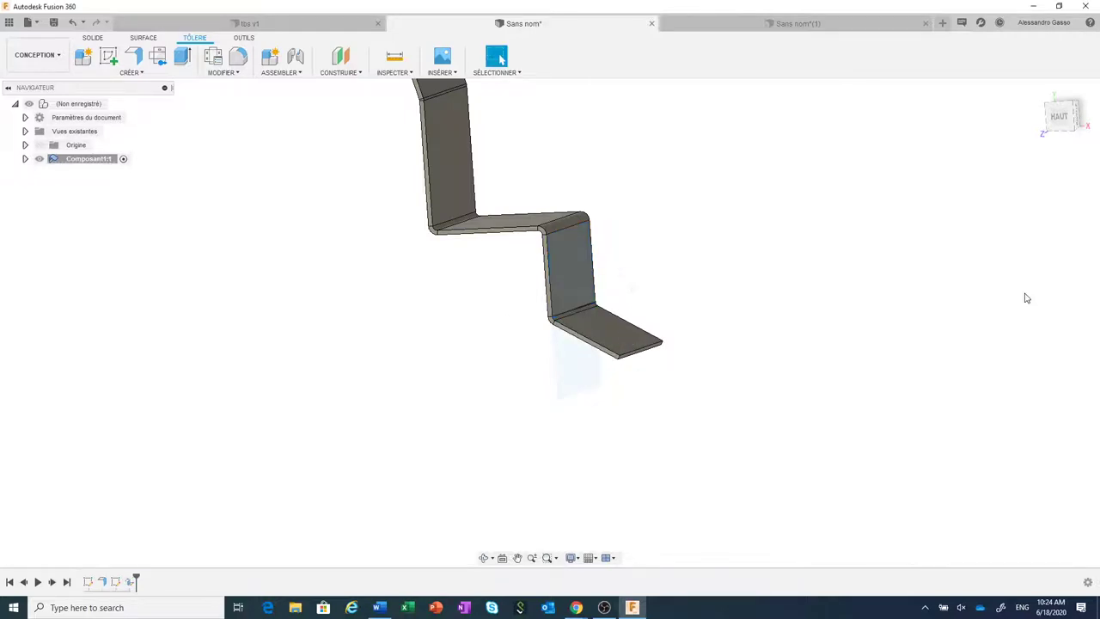
Zoom and orbit to the lower section, then start the Bord tombé flange command.
scroll(677, 384, "down", 3)
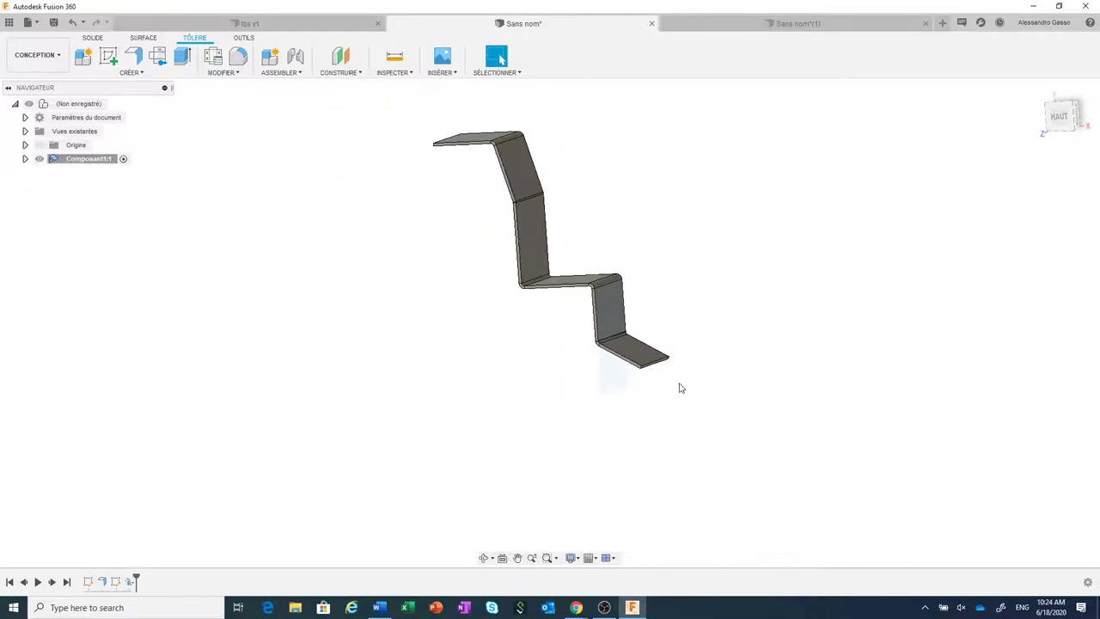
middle_click_drag(678, 394, 663, 418, "shift")
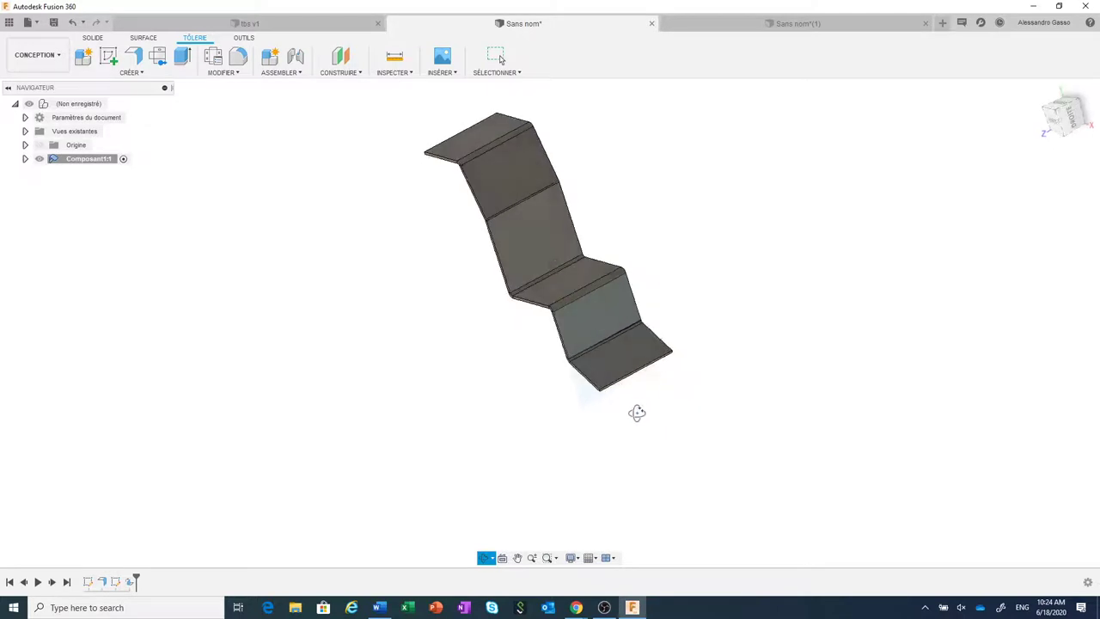
scroll(559, 397, "up", 3)
scroll(541, 394, "up", 2)
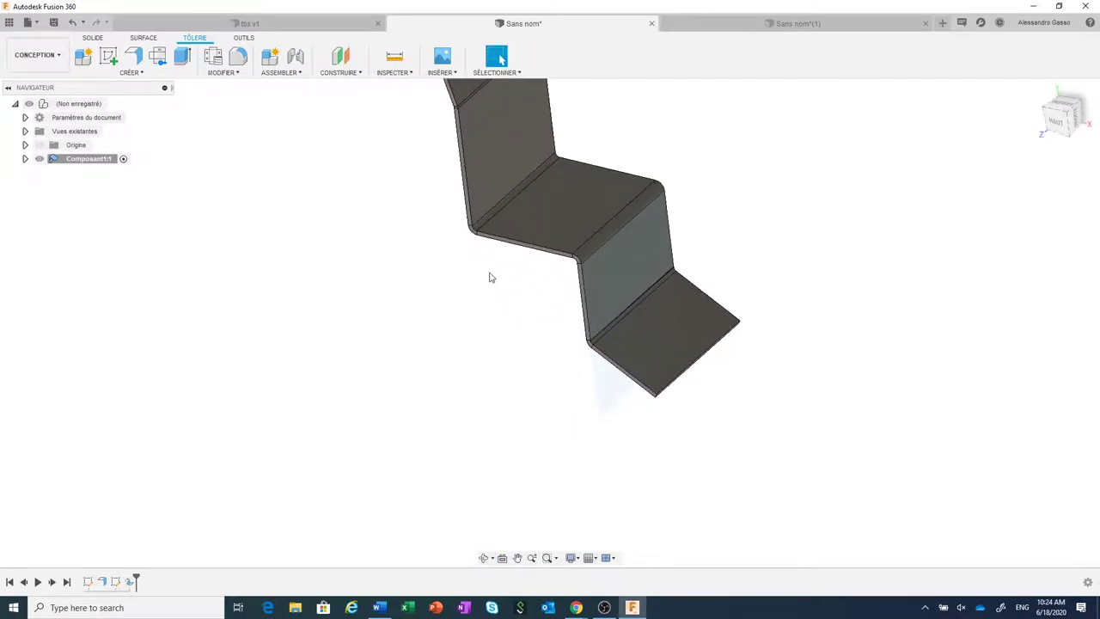
left_click(134, 56)
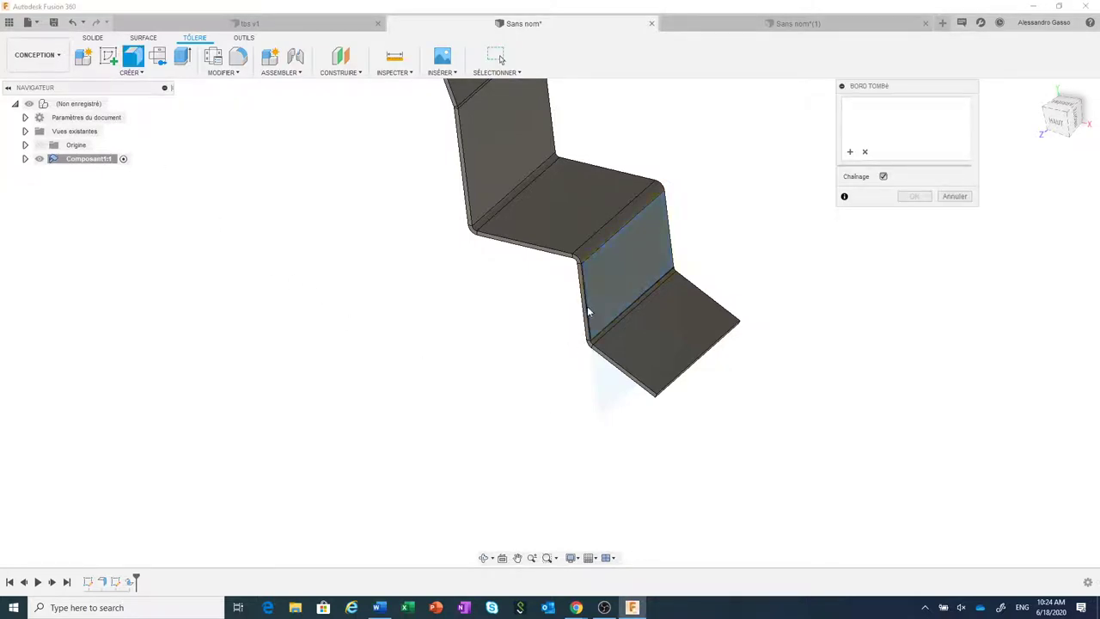
Flange four side edges of the lower section to 18.832 mm at 90 degrees.
left_click(644, 294)
left_click(668, 243)
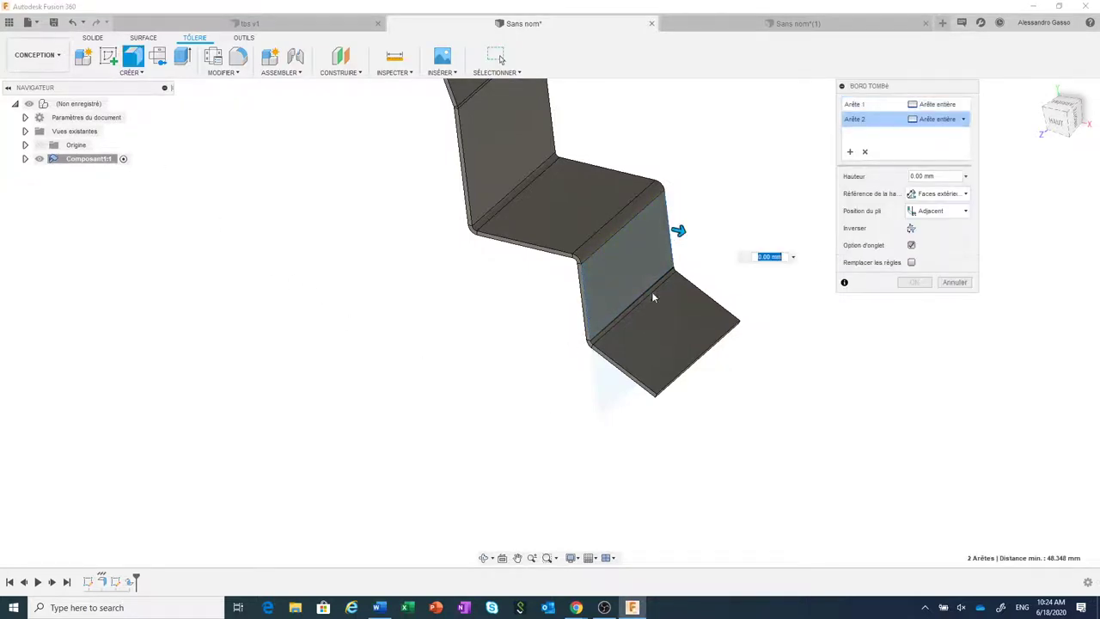
left_click(621, 370)
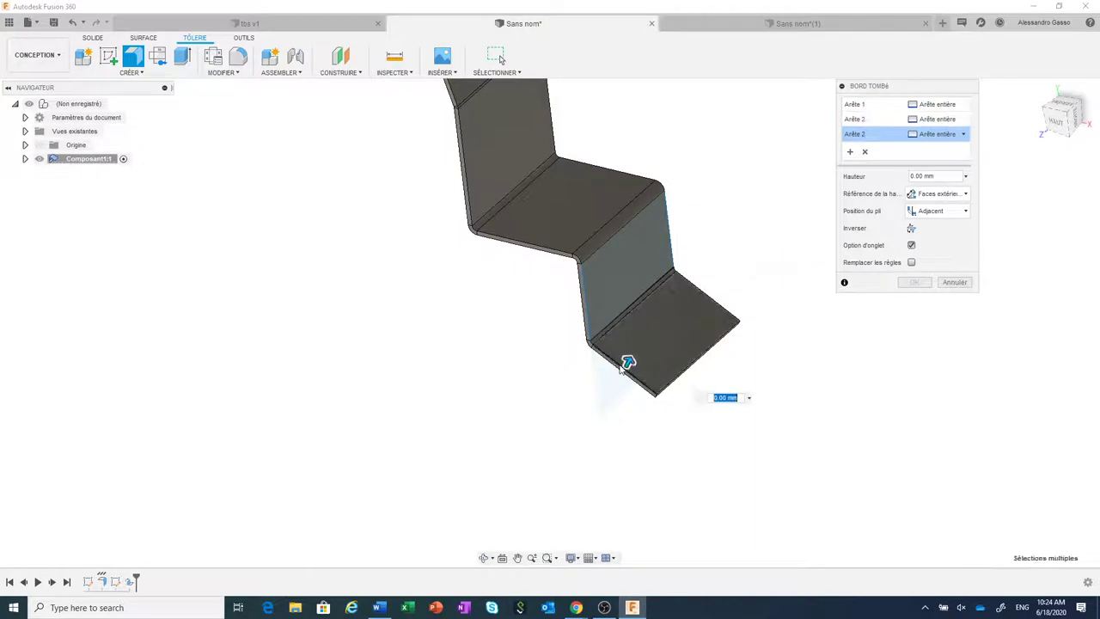
left_click(708, 296)
mouse_move(710, 290)
left_mouse_down()
mouse_move(734, 241)
mouse_move(729, 249)
left_mouse_up()
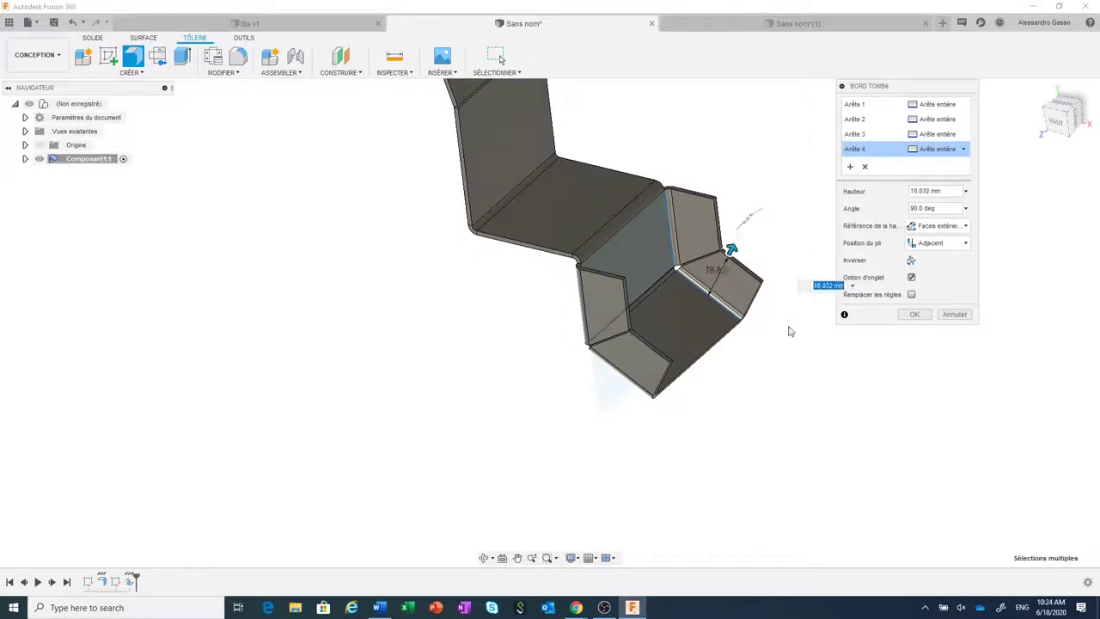
scroll(776, 391, "up", 2)
scroll(763, 446, "up", 1)
scroll(756, 437, "up", 1)
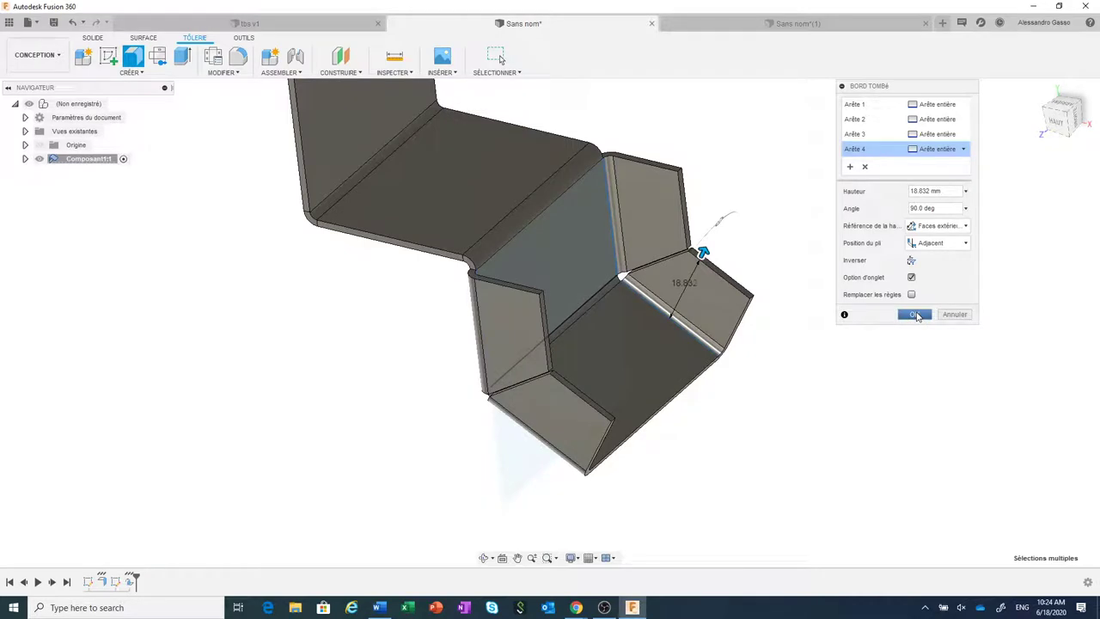
left_click(917, 315)
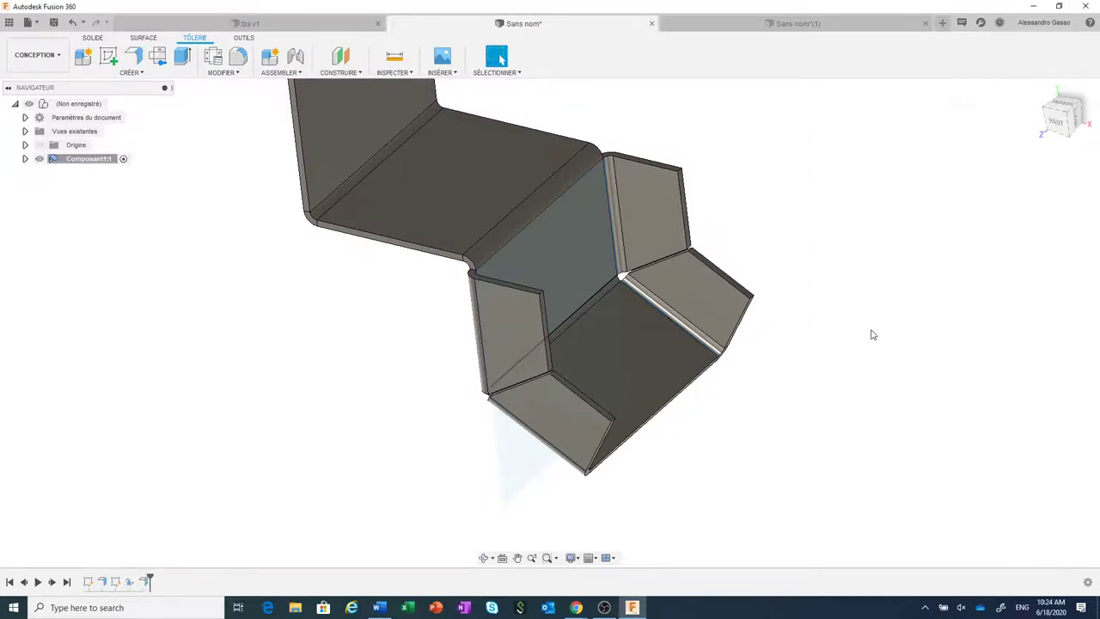
scroll(791, 413, "down", 1)
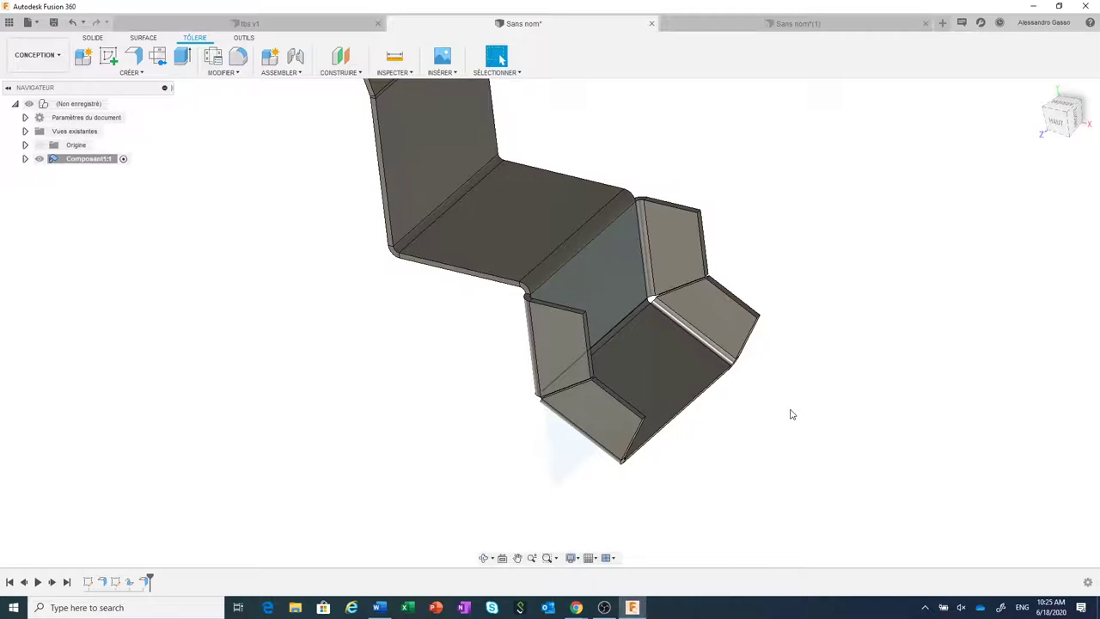
Start a fillet (Congé) on the small side flange's corner edge.
scroll(788, 413, "up", 2)
middle_click_drag(788, 409, 878, 474)
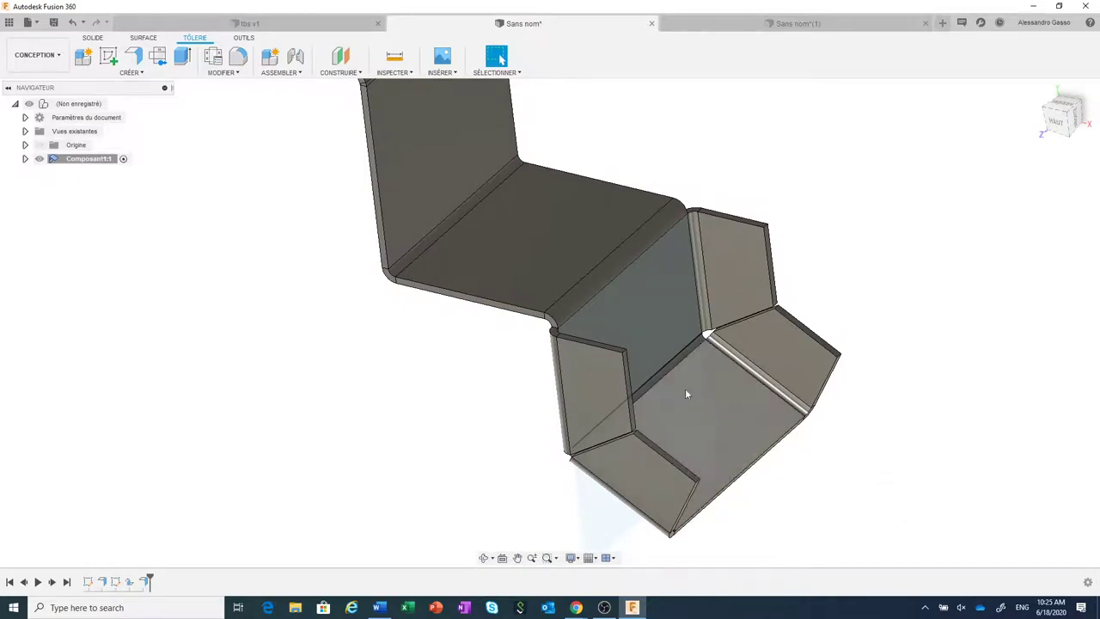
scroll(650, 381, "up", 1)
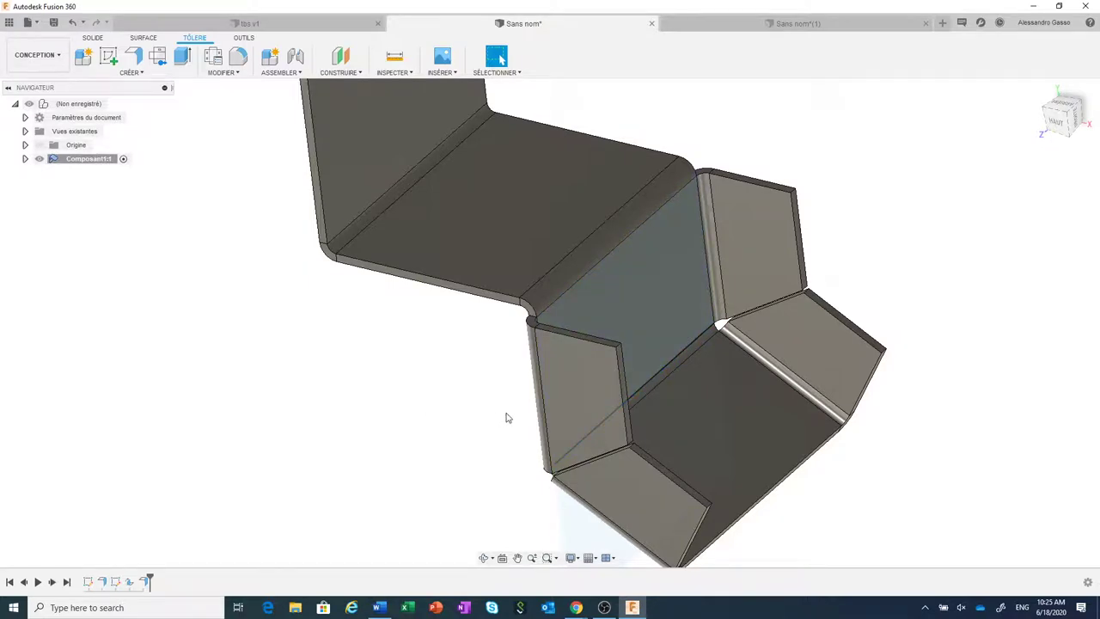
scroll(669, 381, "up", 1)
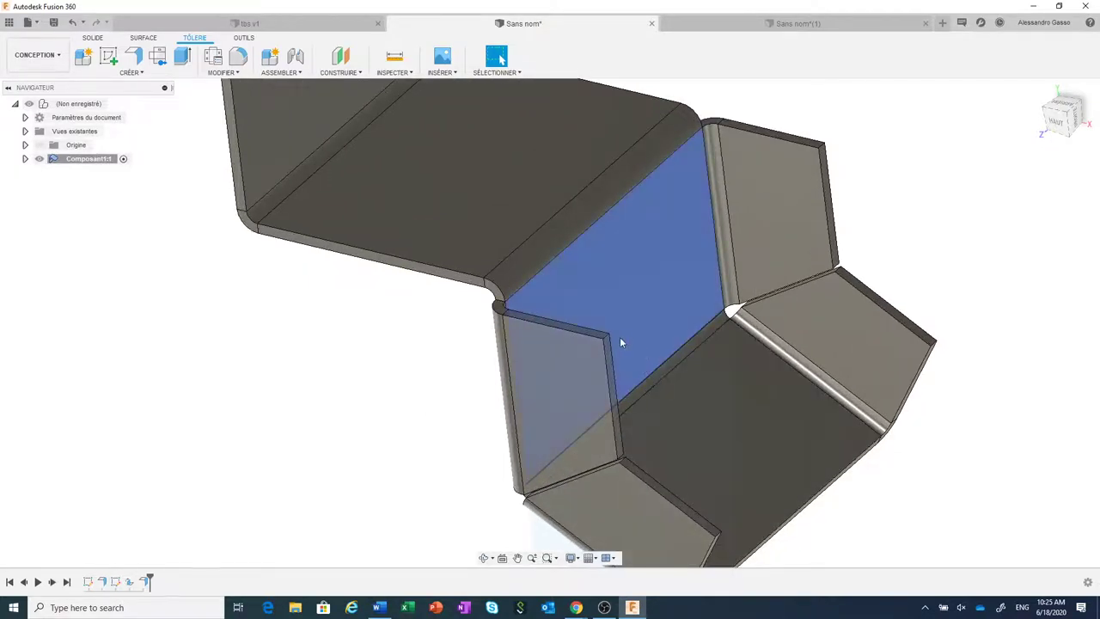
scroll(612, 352, "up", 1)
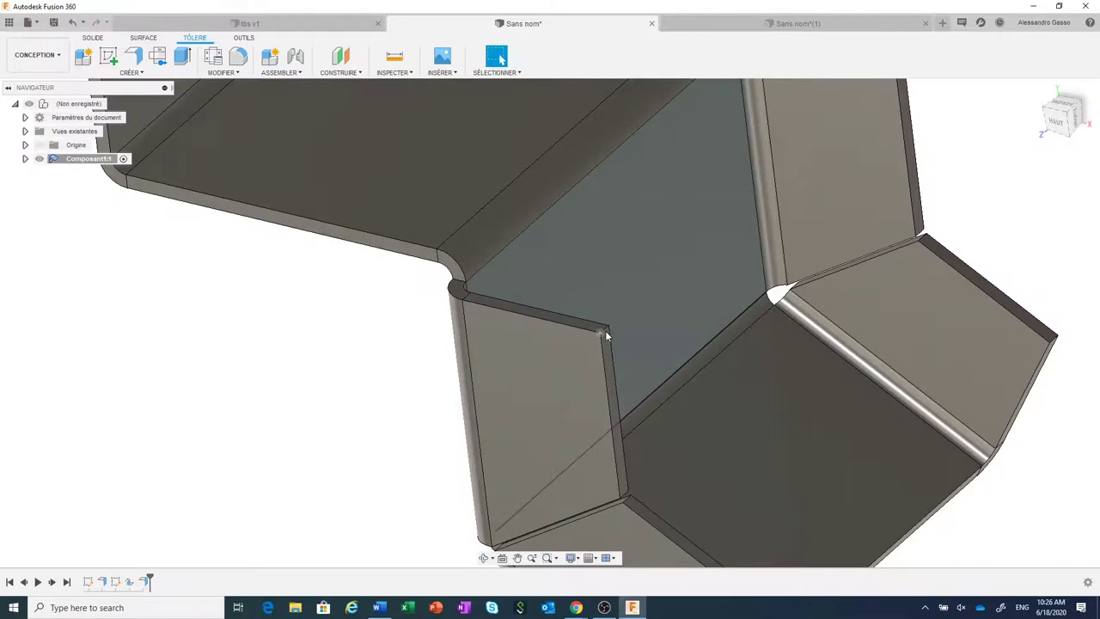
scroll(605, 333, "up", 1)
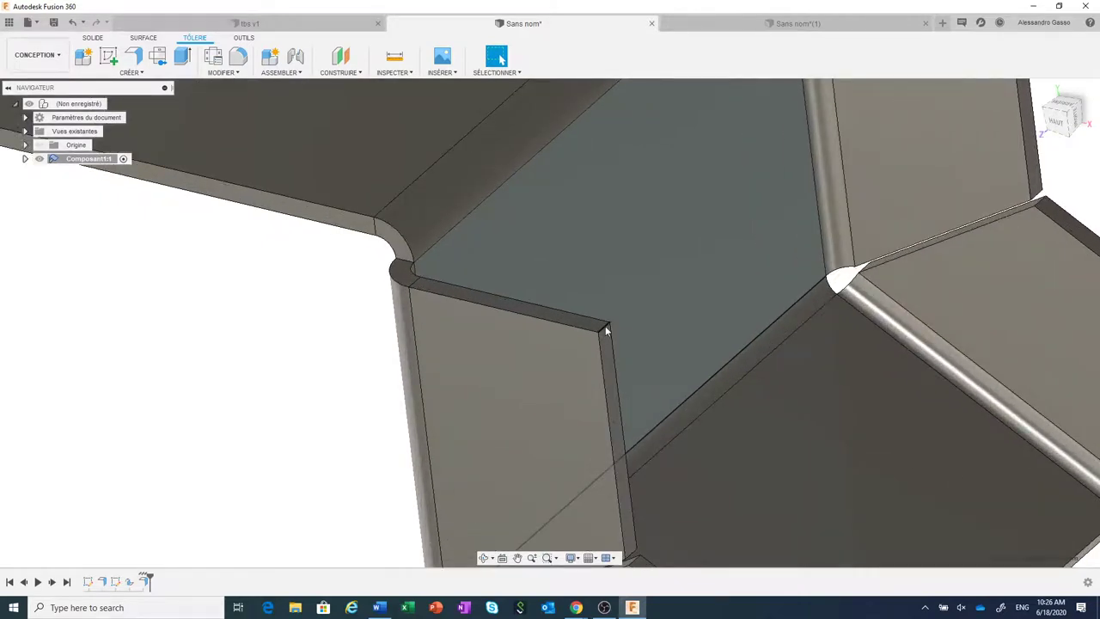
right_click(606, 328)
left_click(634, 315)
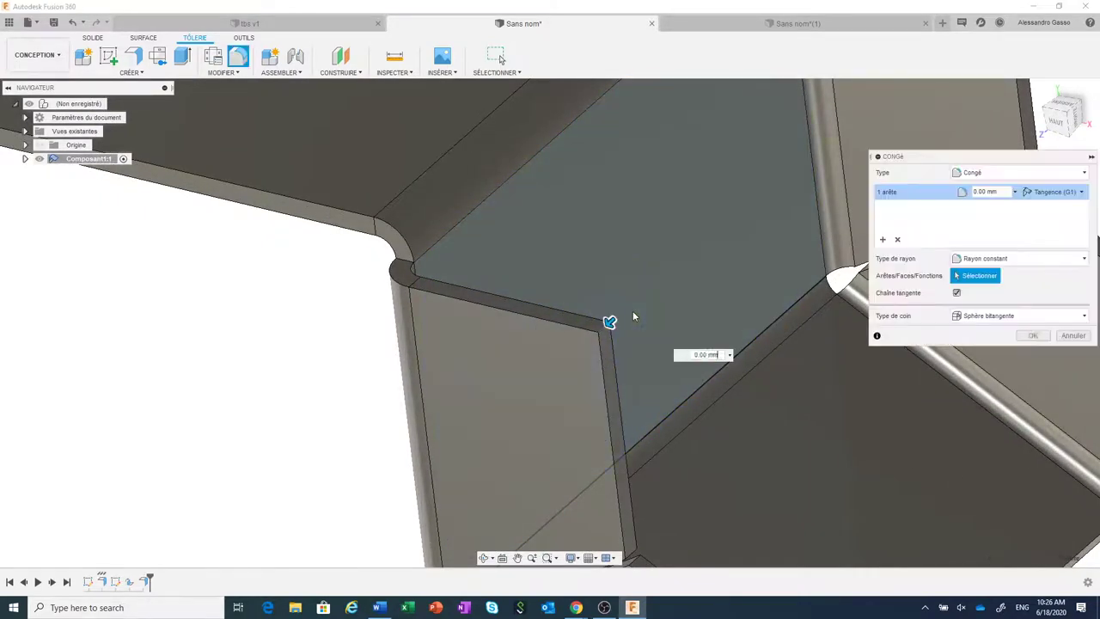
Add the second corner edge and round both with a 10.197 mm radius.
scroll(633, 315, "down", 3)
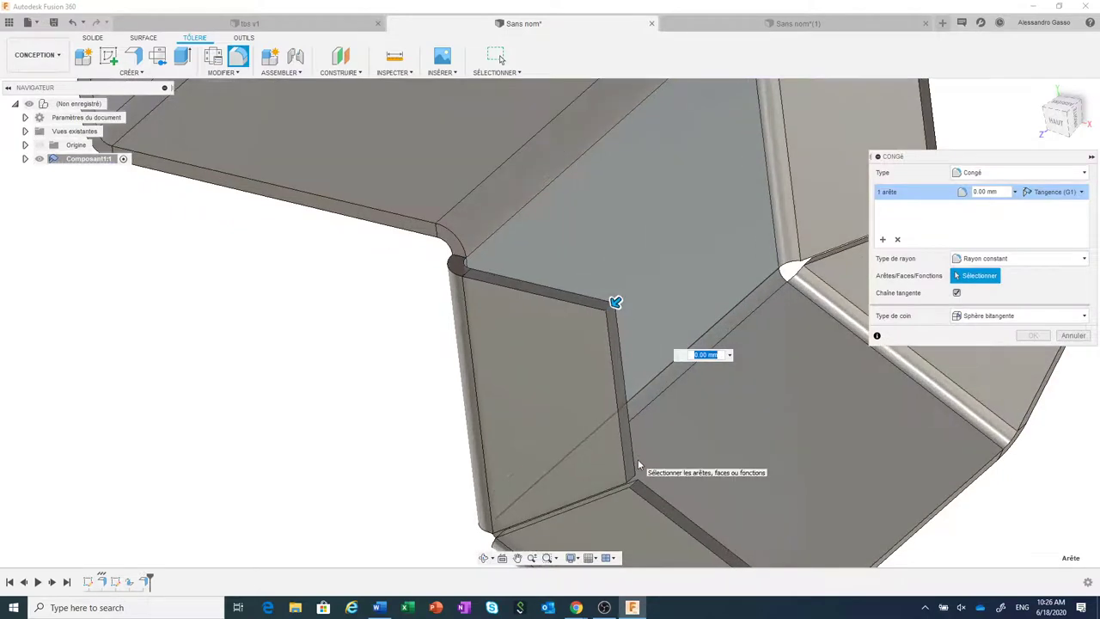
middle_click_drag(668, 443, 610, 414, "shift")
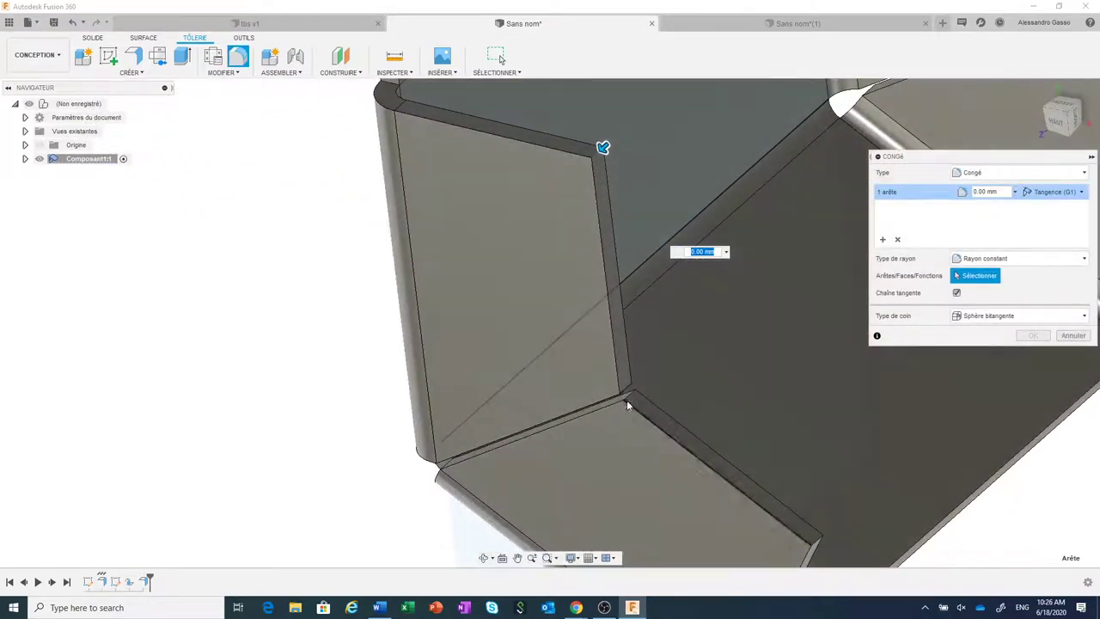
left_click(643, 404)
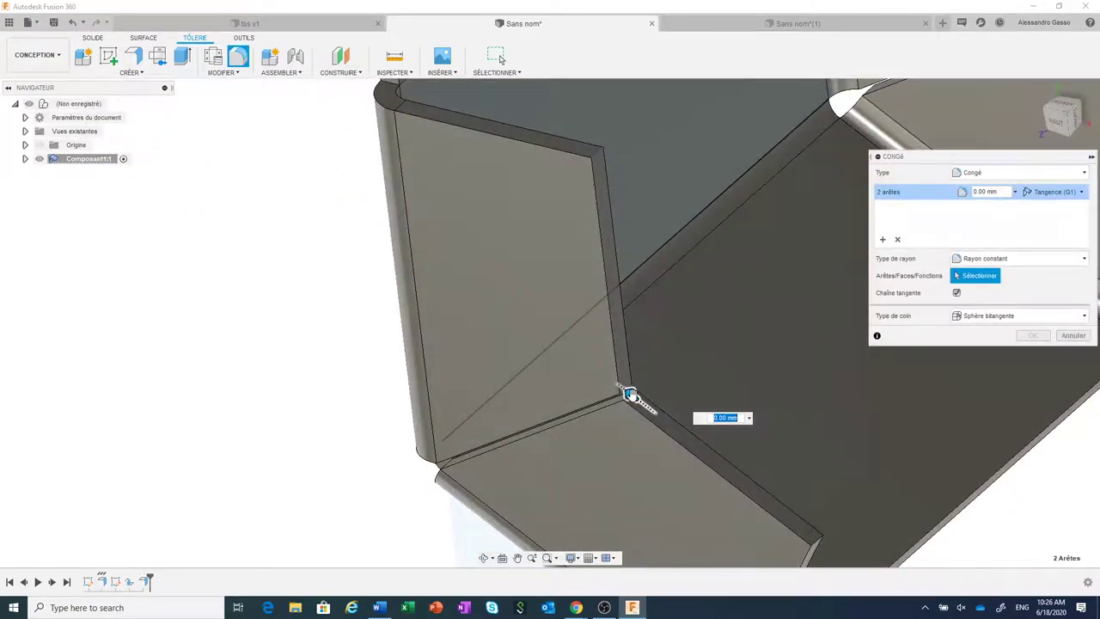
left_click_drag(631, 393, 613, 378)
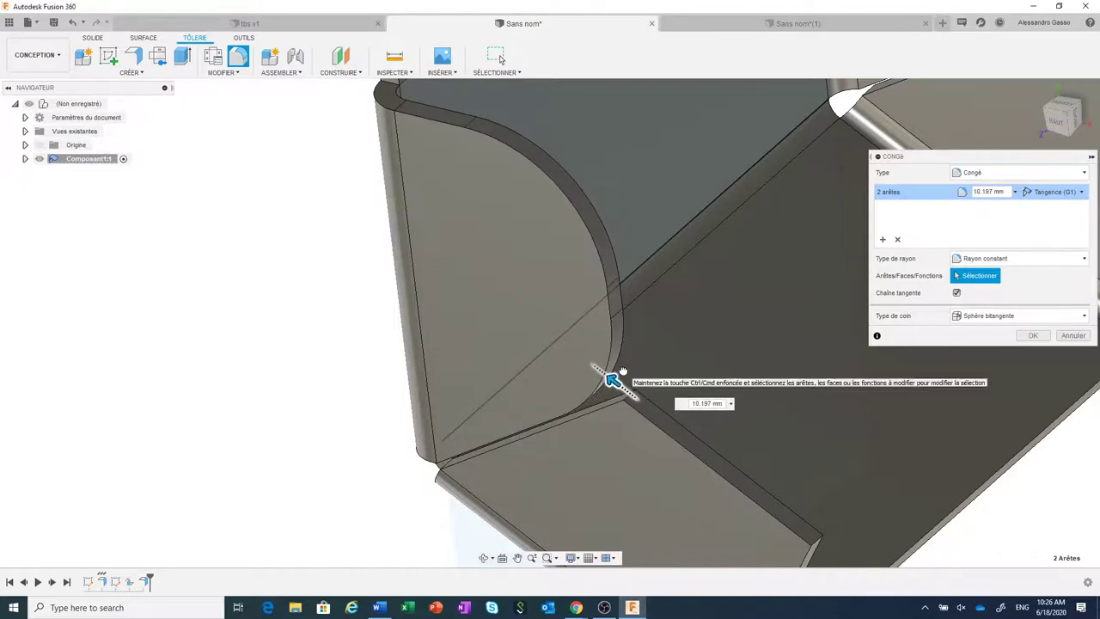
middle_click_drag(703, 355, 1023, 387, "shift")
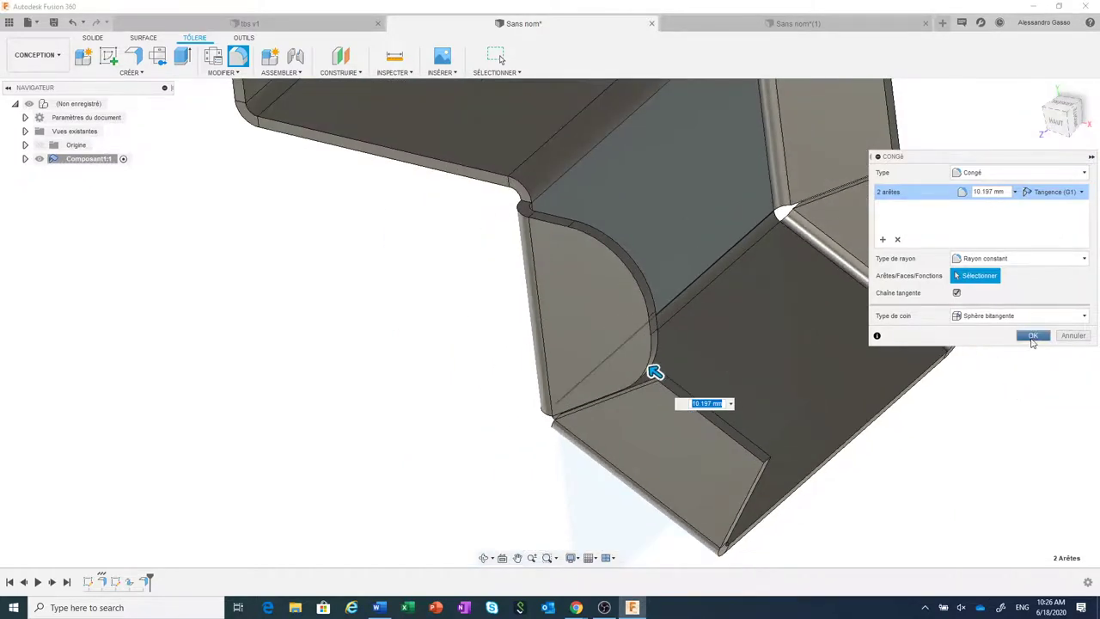
left_click(1033, 335)
mouse_move(700, 386)
middle_mouse_down("shift")
mouse_move(764, 356)
mouse_move(738, 350)
mouse_move(658, 402)
middle_mouse_up("shift")
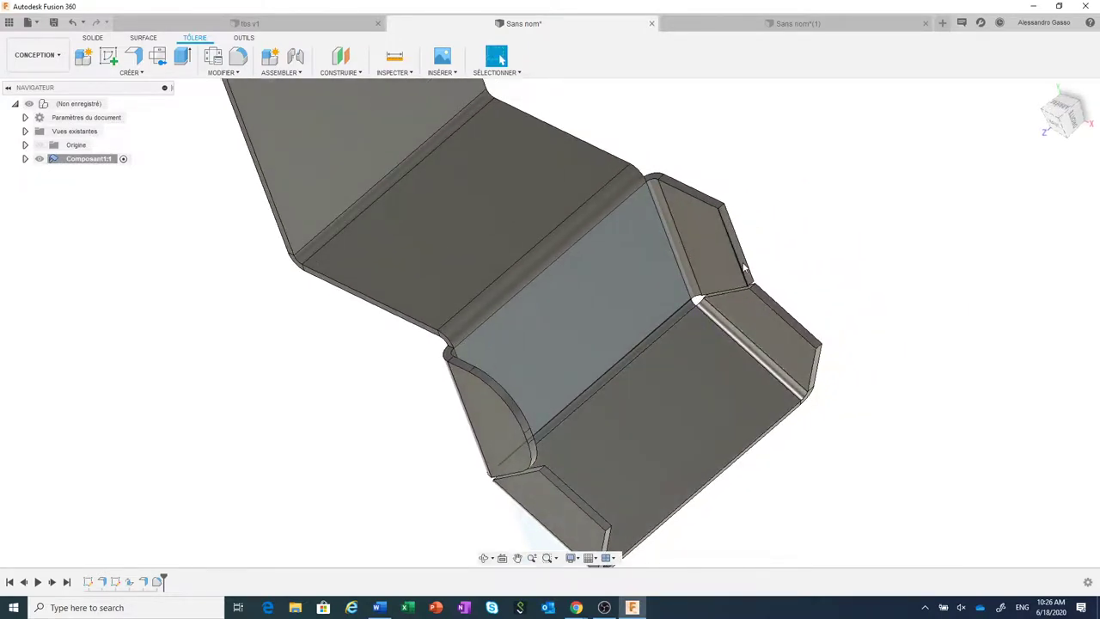
Offset the side tab's end face by 11.834 mm with Appuyer/Tirer.
scroll(744, 268, "up", 2)
left_click(742, 263)
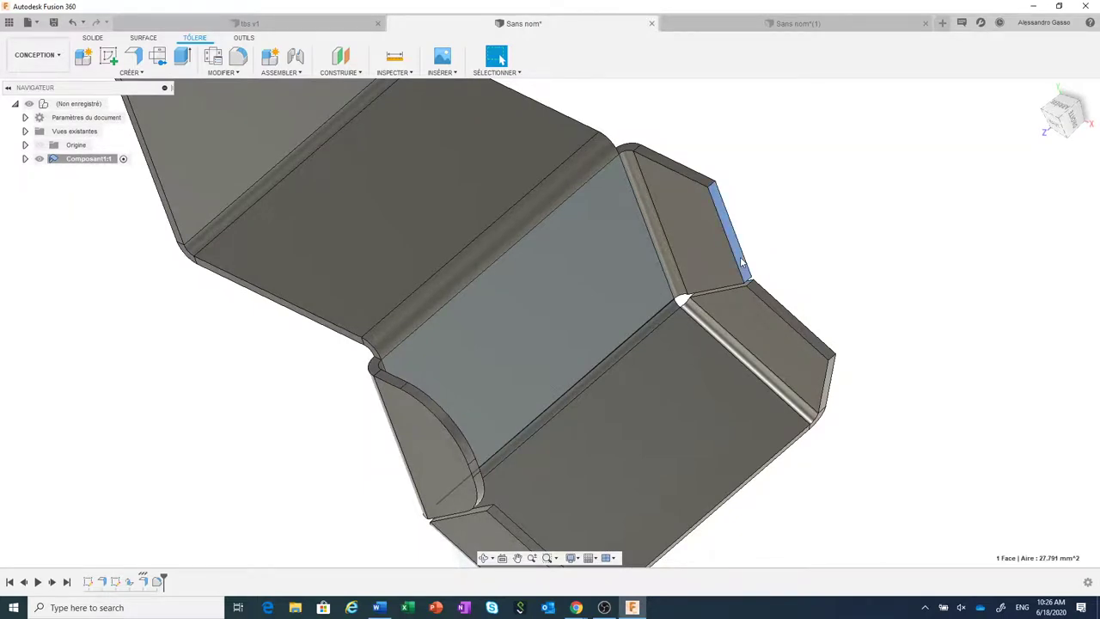
right_click(742, 263)
left_click(791, 244)
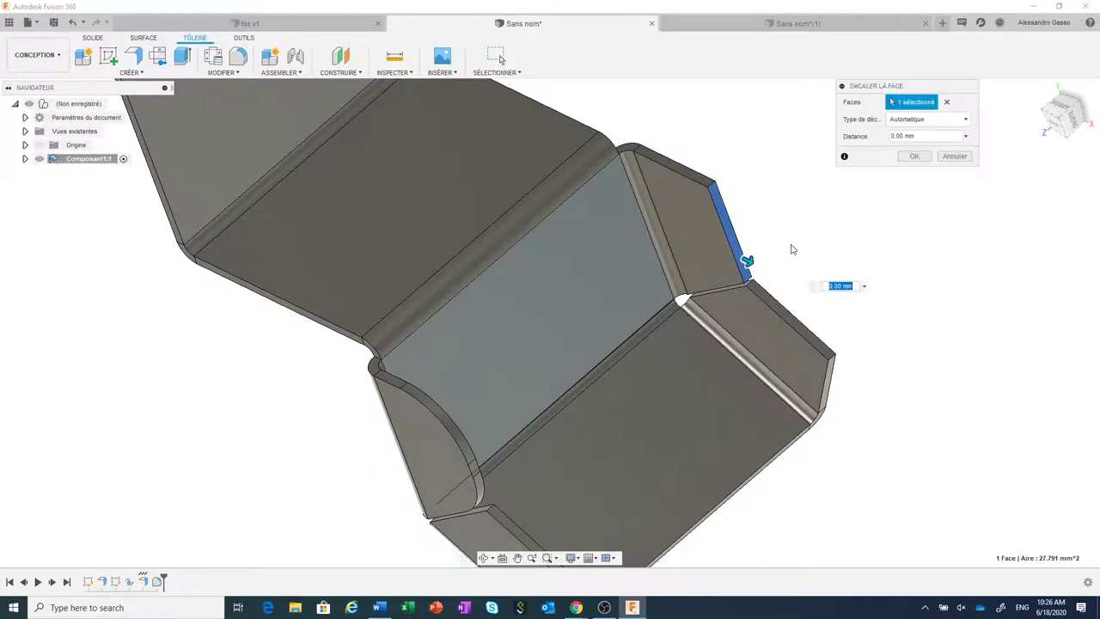
left_click_drag(749, 259, 806, 289)
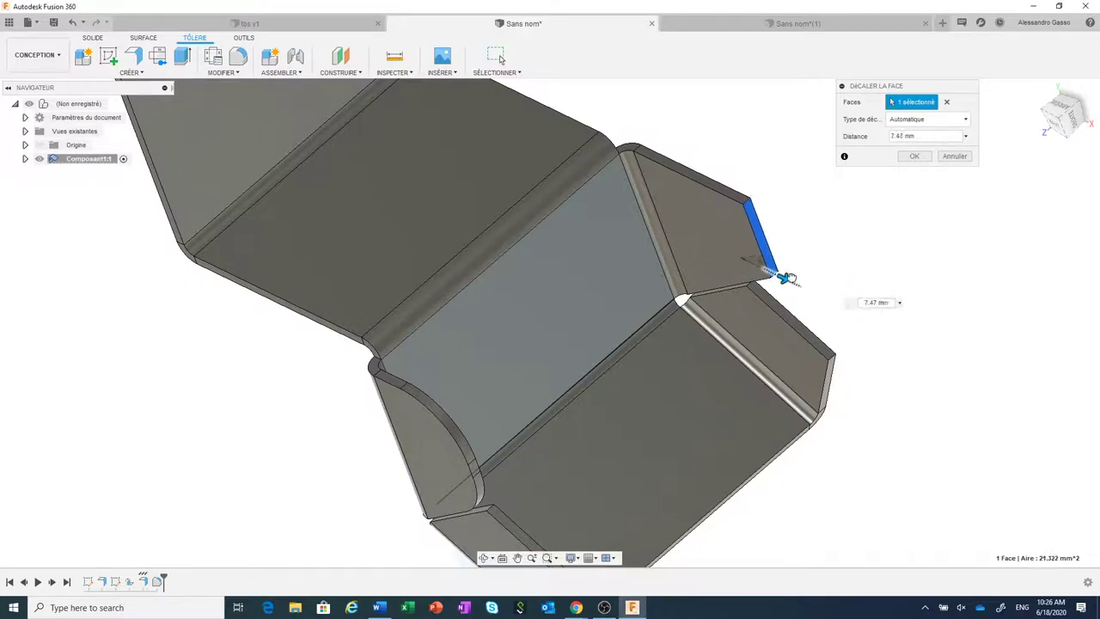
left_click(914, 158)
scroll(880, 351, "down", 3)
scroll(879, 350, "down", 3)
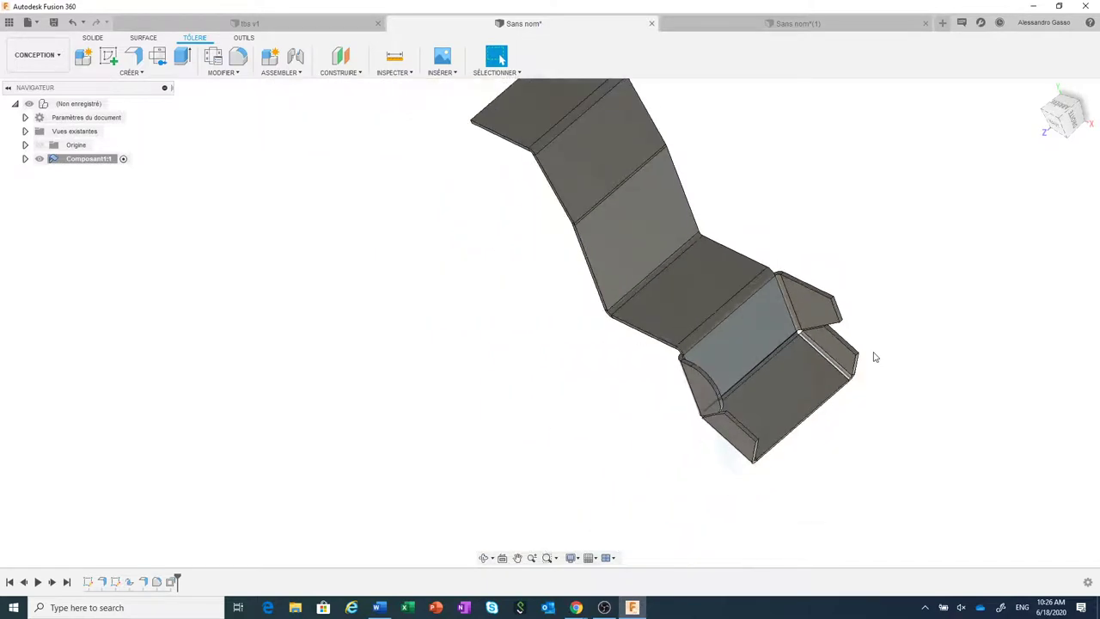
scroll(880, 351, "down", 2)
middle_click_drag(593, 354, 528, 412)
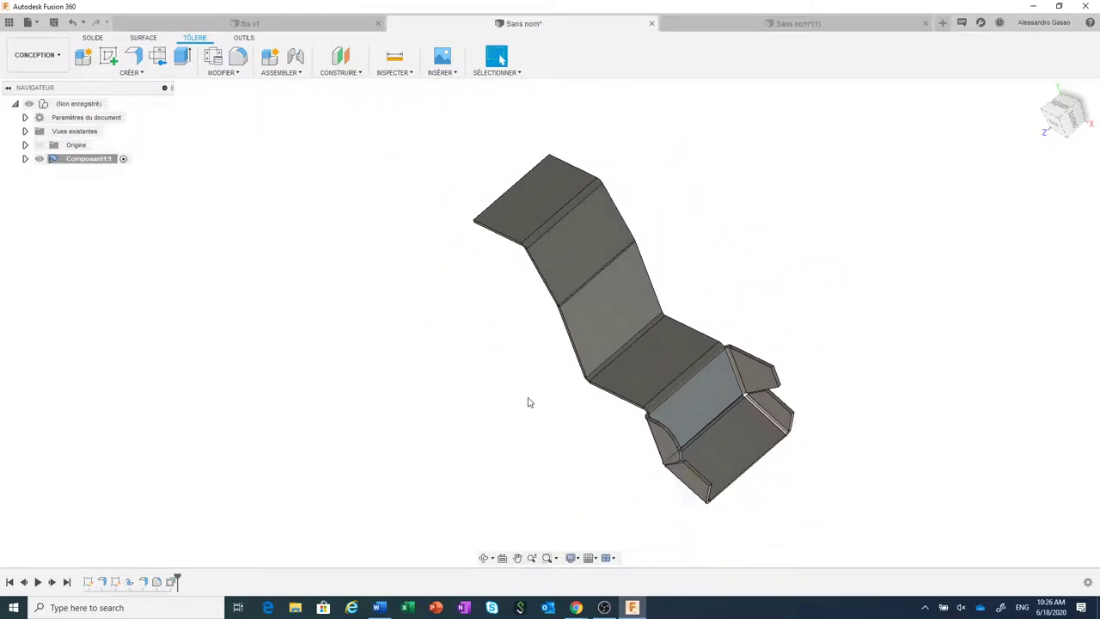
Unfold all nine bends with the central face fixed, then start a sketch on the flat face.
left_click(230, 74)
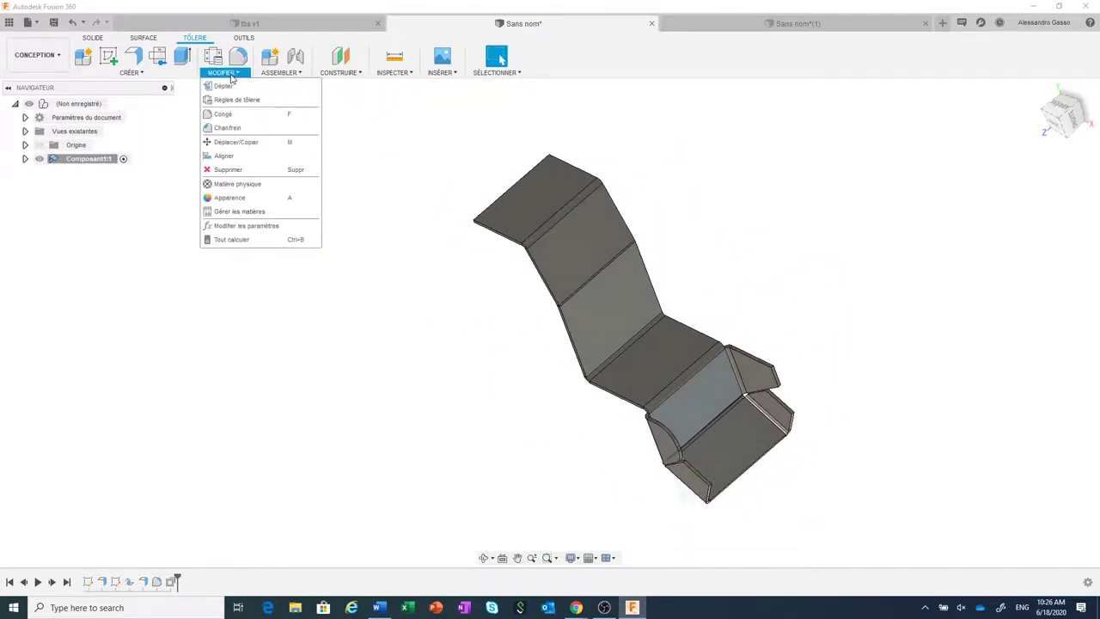
left_click(225, 86)
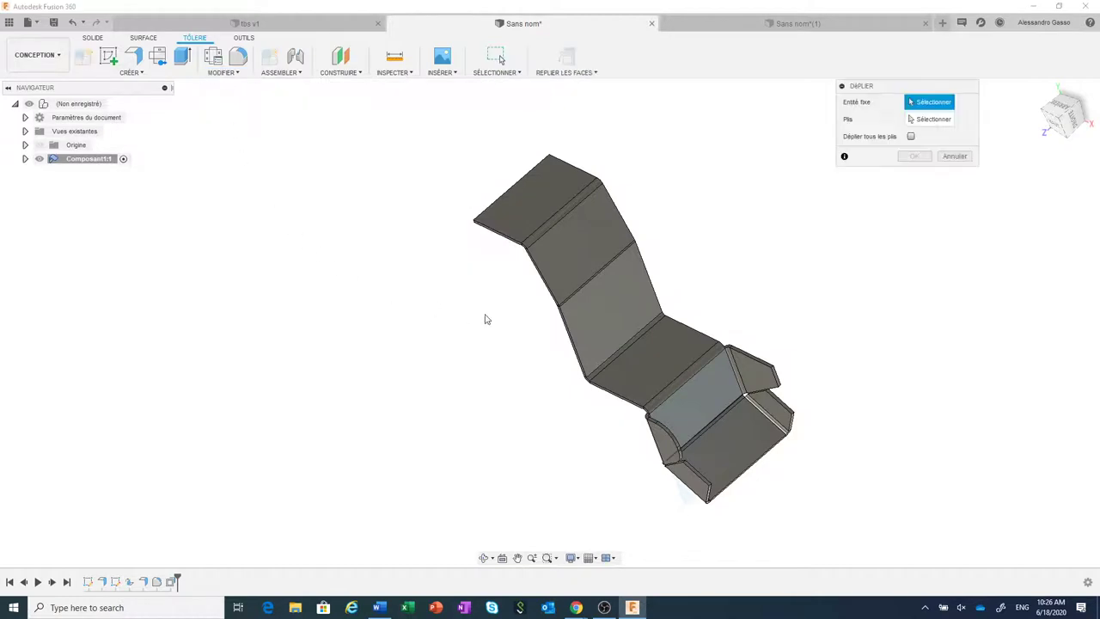
left_click(602, 318)
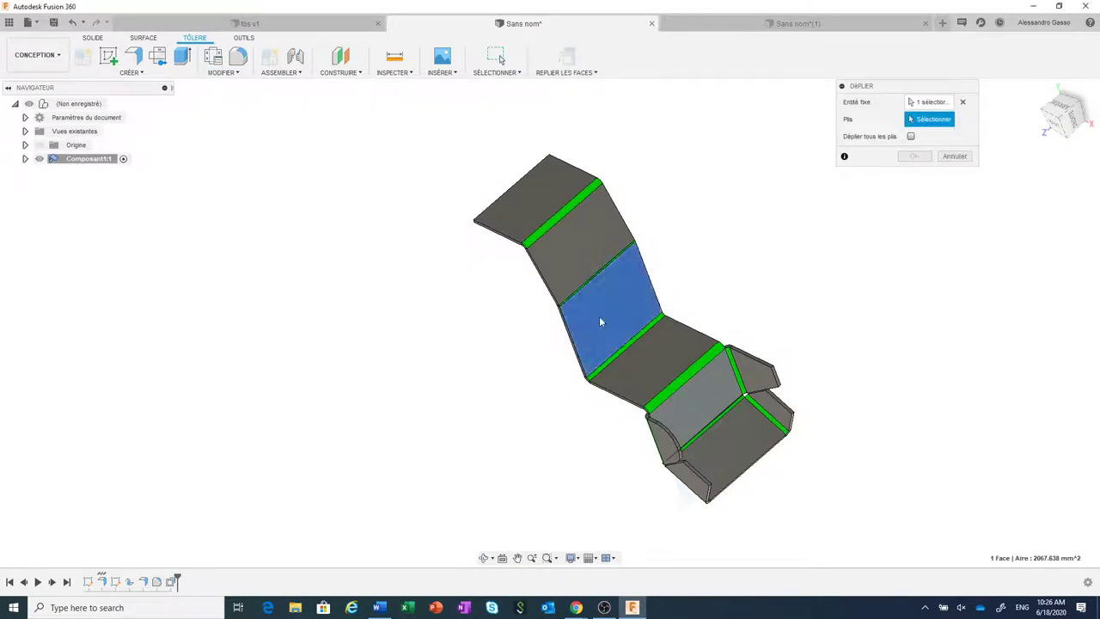
left_click(910, 136)
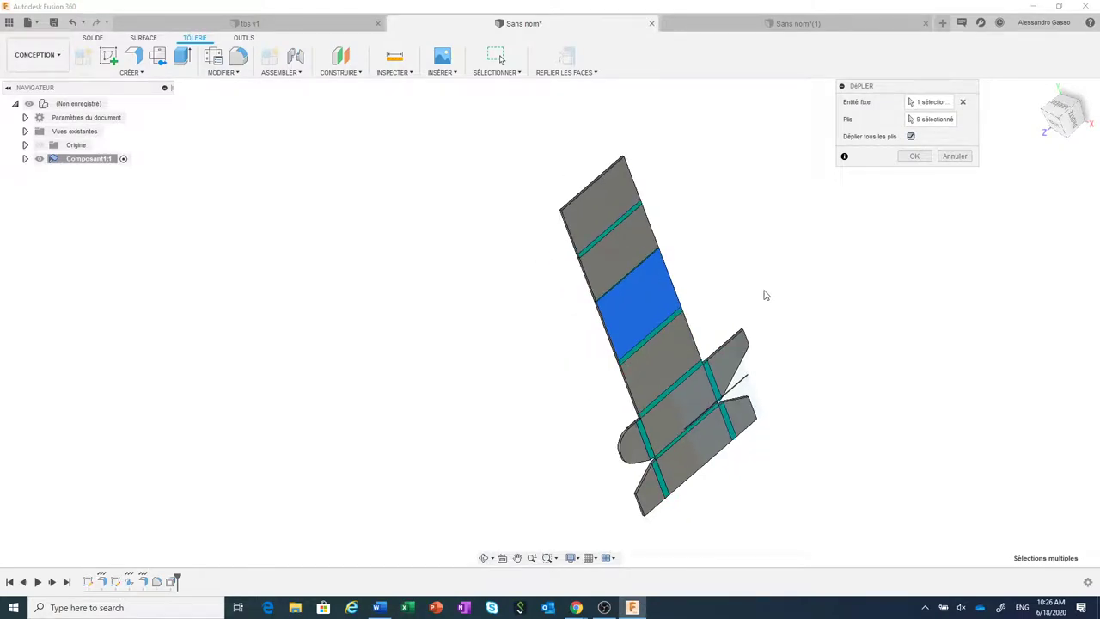
left_click(914, 155)
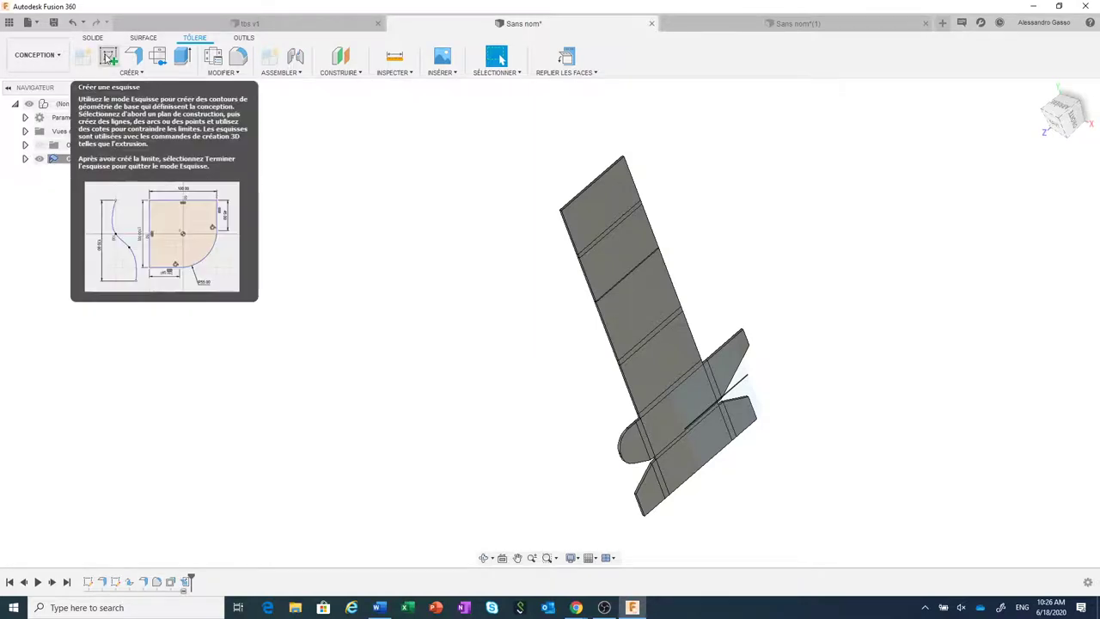
left_click(109, 57)
left_click(636, 301)
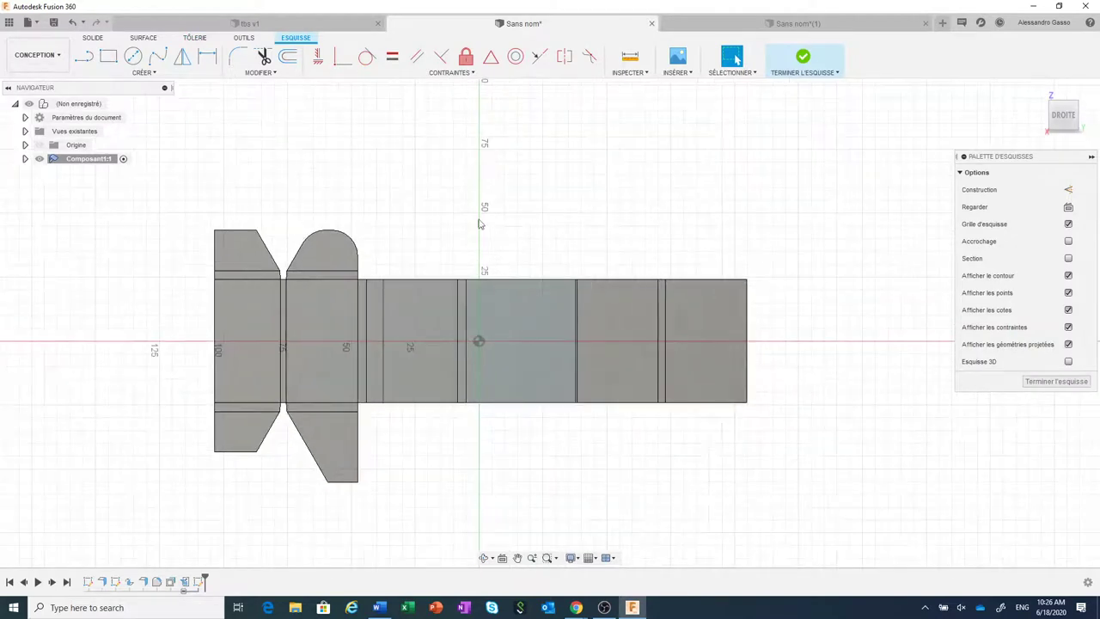
Draw a round-ended slot on the flat pattern, starting at the origin and running right.
left_click(142, 73)
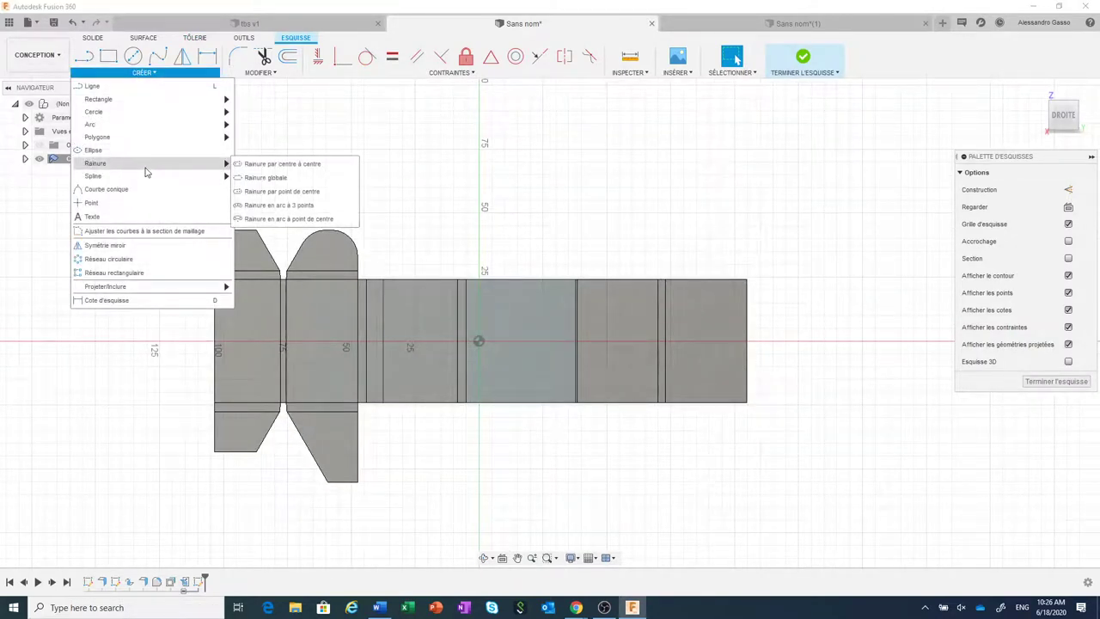
left_click(267, 165)
scroll(509, 357, "up", 1)
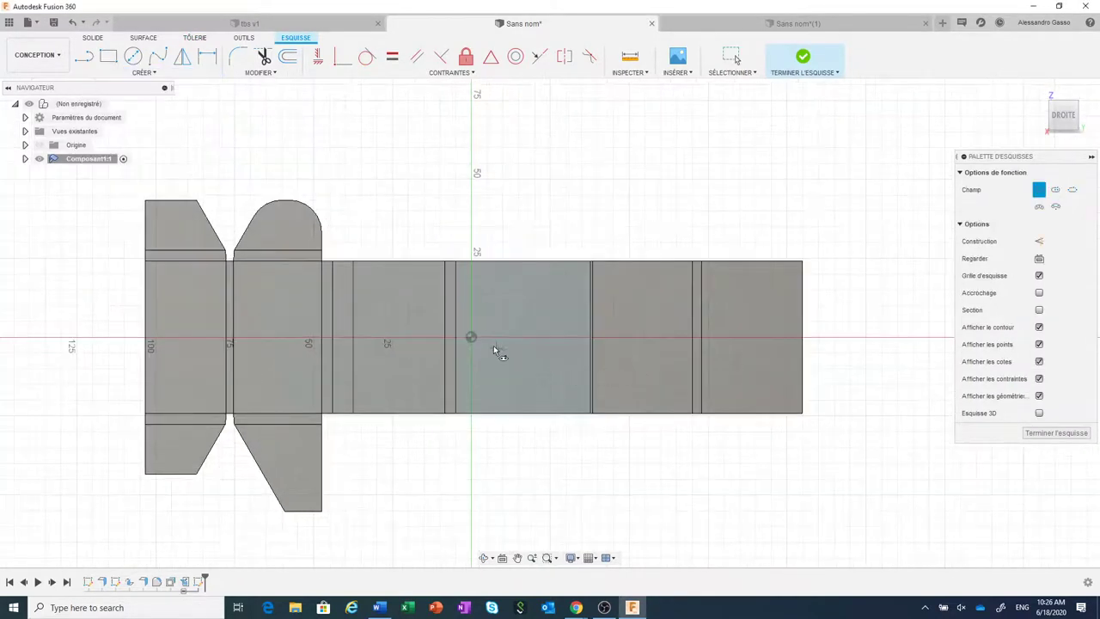
left_click(470, 335)
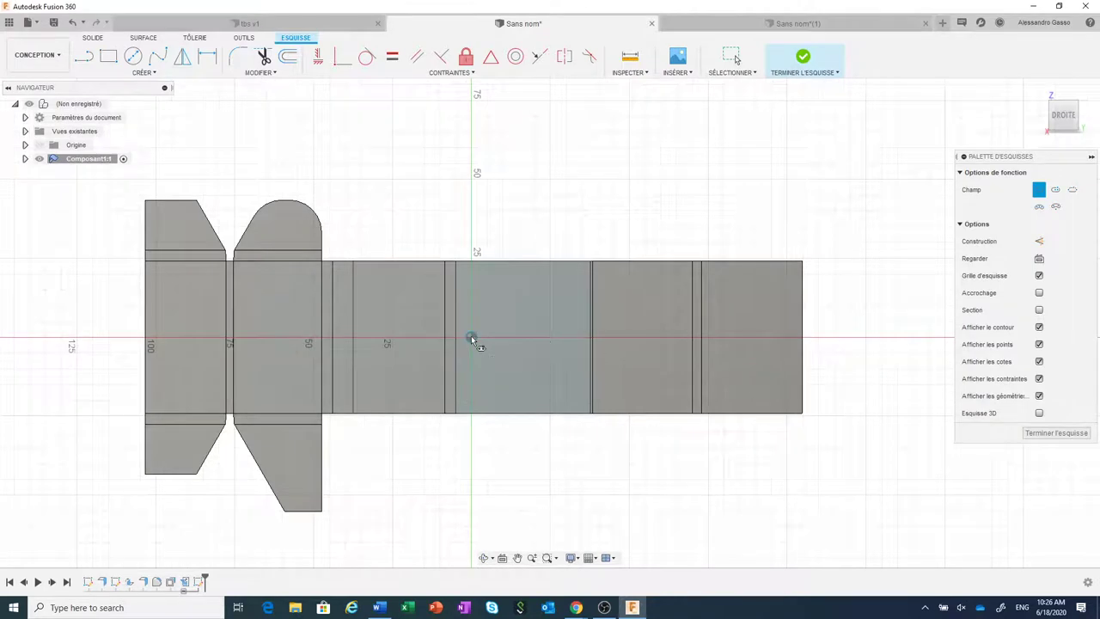
left_click(751, 335)
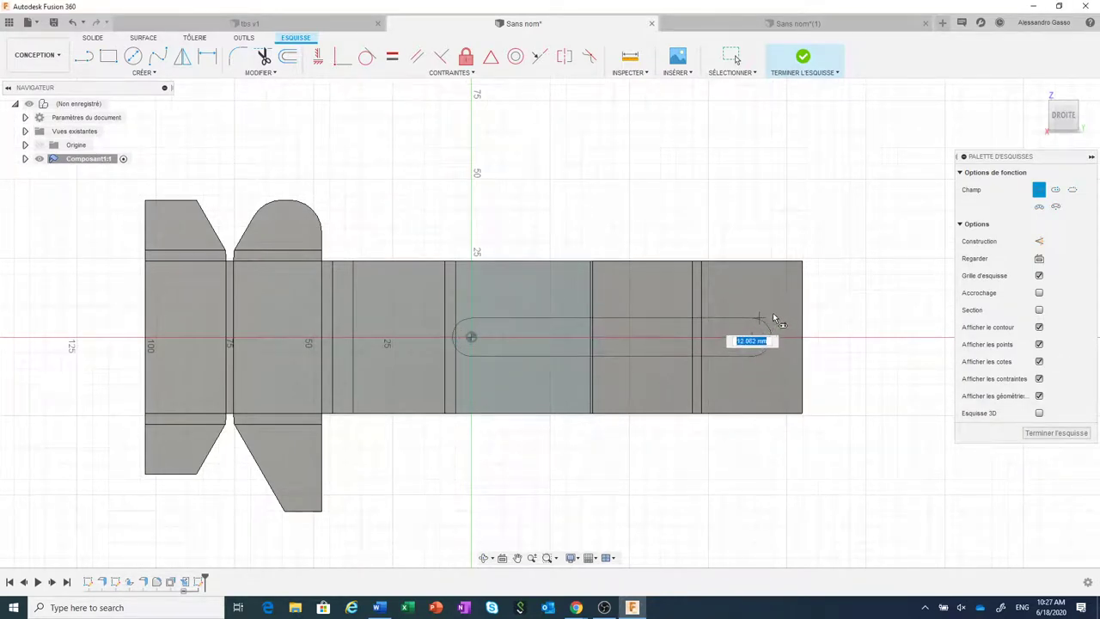
left_click(775, 320)
right_click(848, 280)
left_click(885, 282)
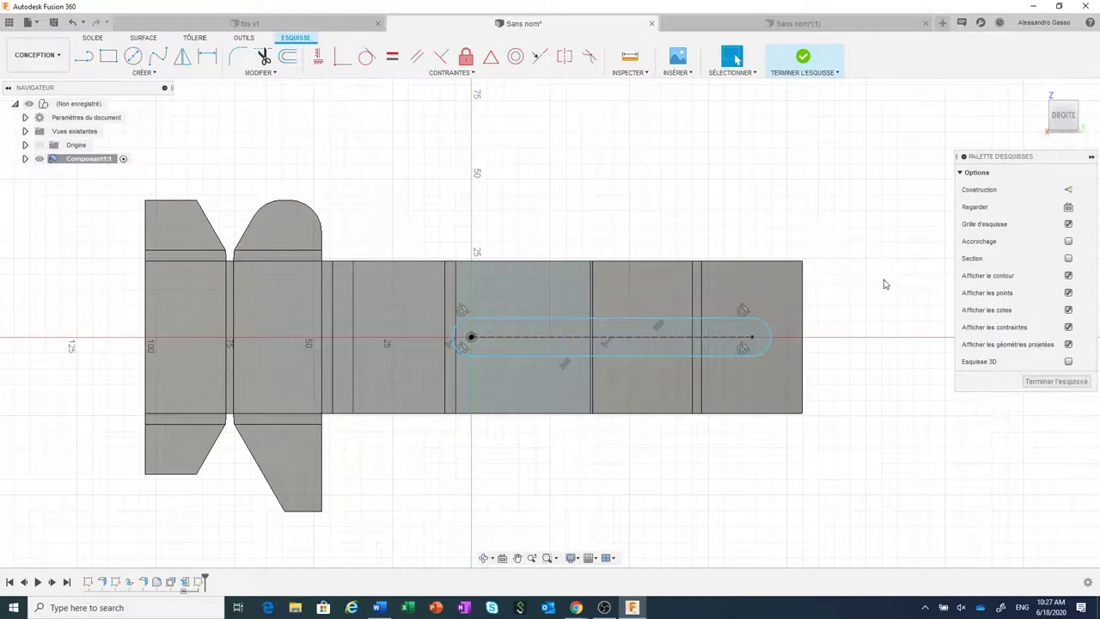
Extrude both slot profiles to a negative distance as a cut through the plate.
left_click(720, 331)
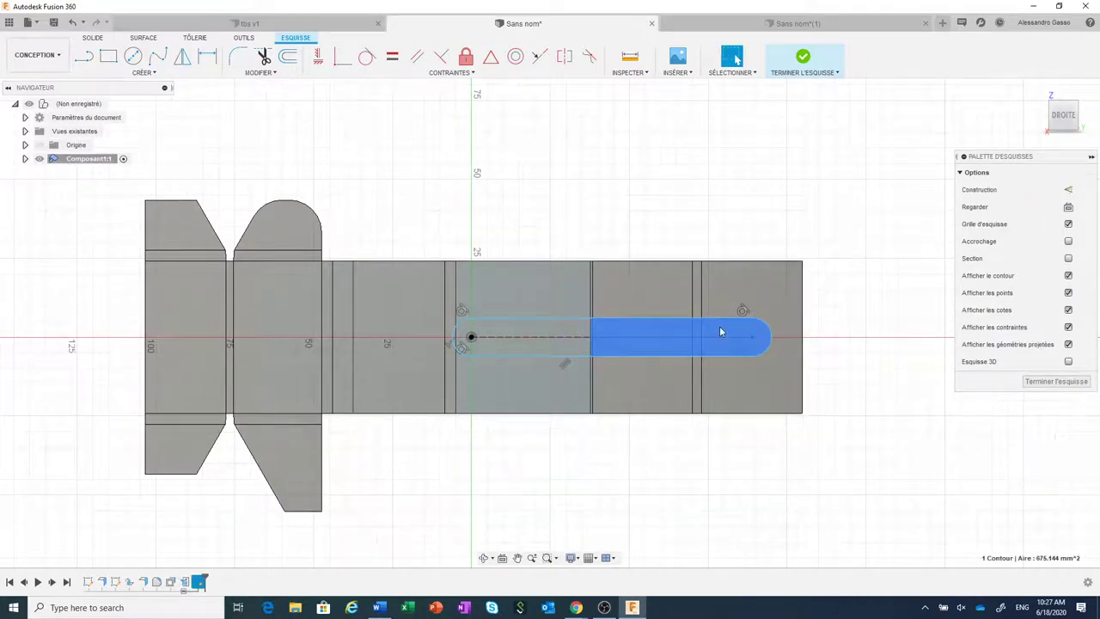
left_click(575, 330)
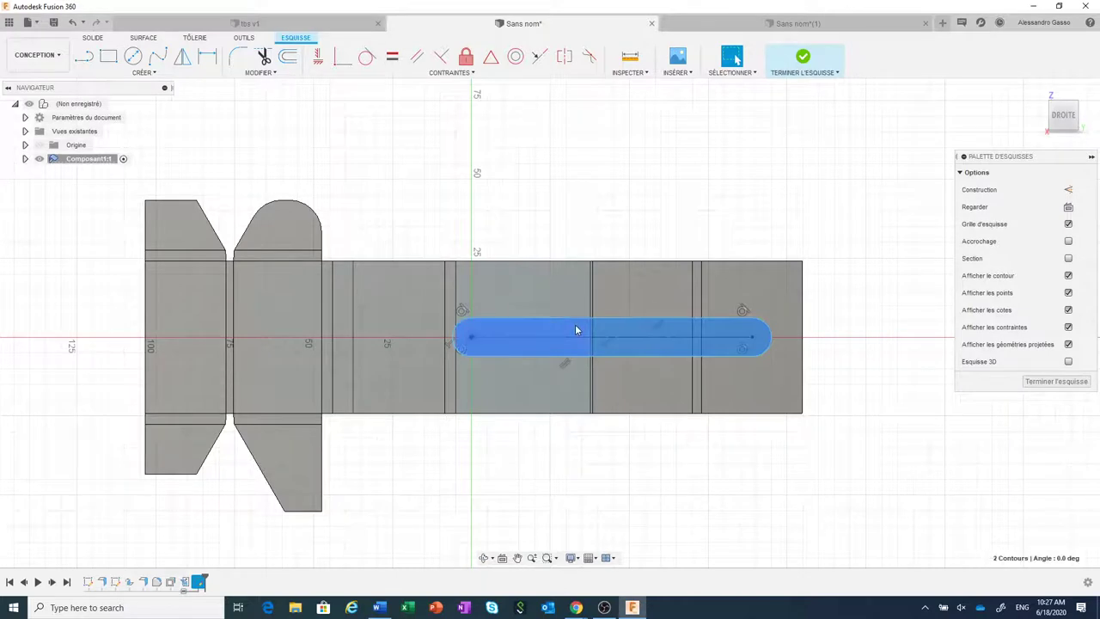
right_click(575, 330)
left_click(603, 309)
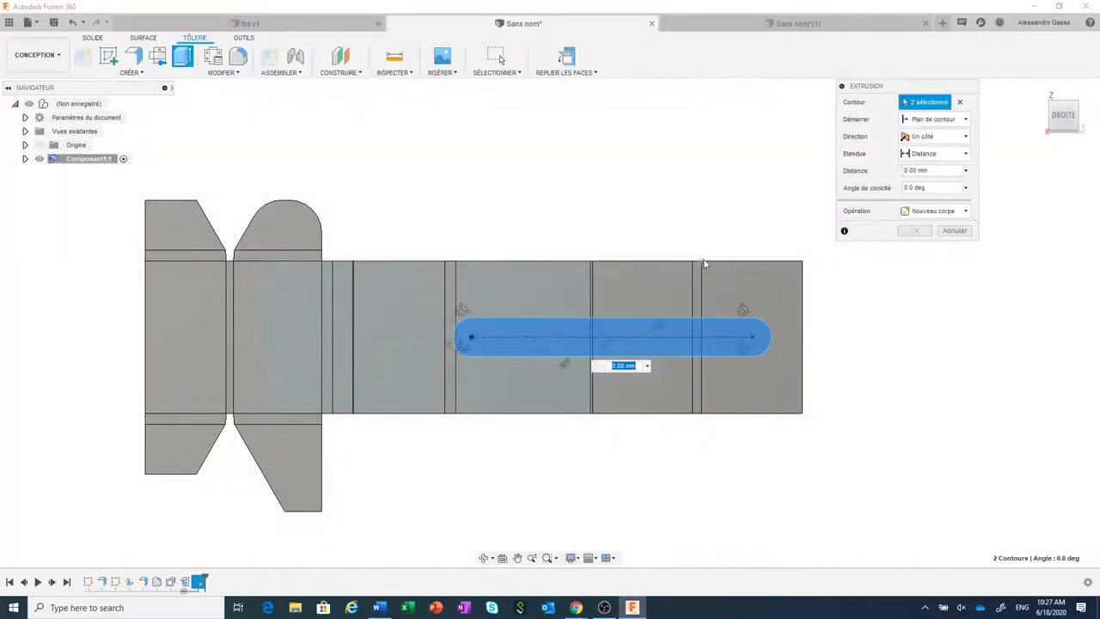
scroll(703, 264, "down", 1)
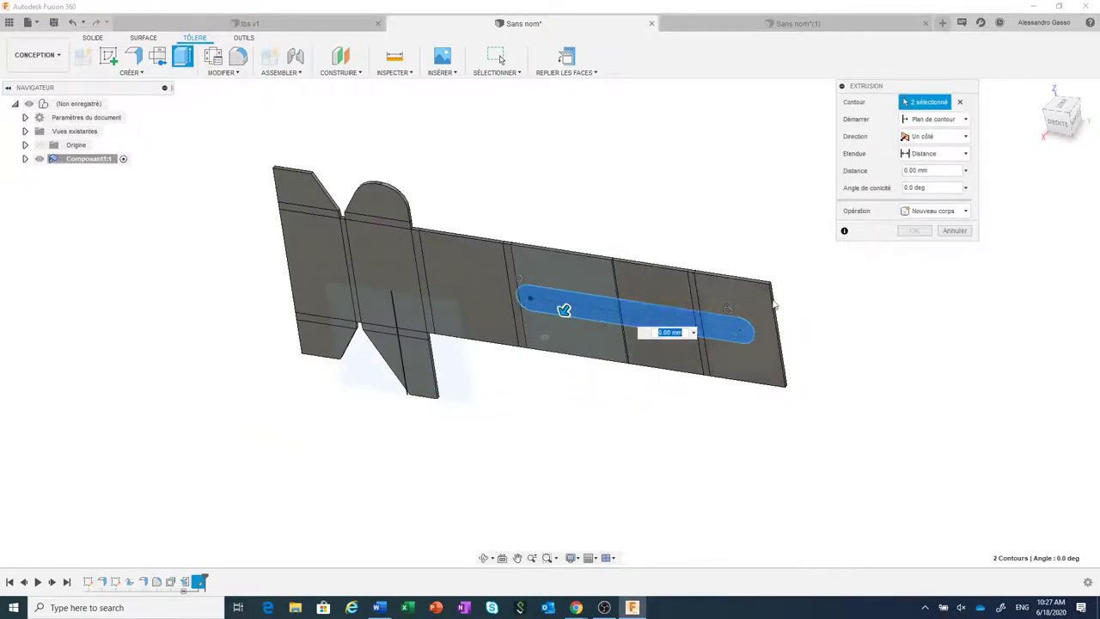
left_click_drag(566, 311, 596, 286)
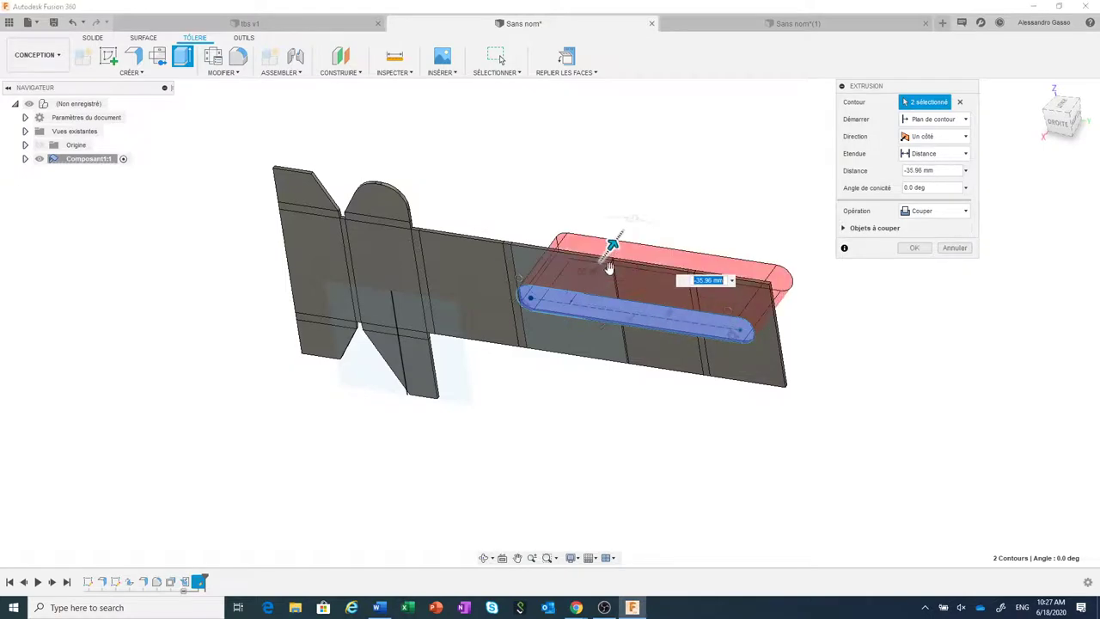
left_click(916, 249)
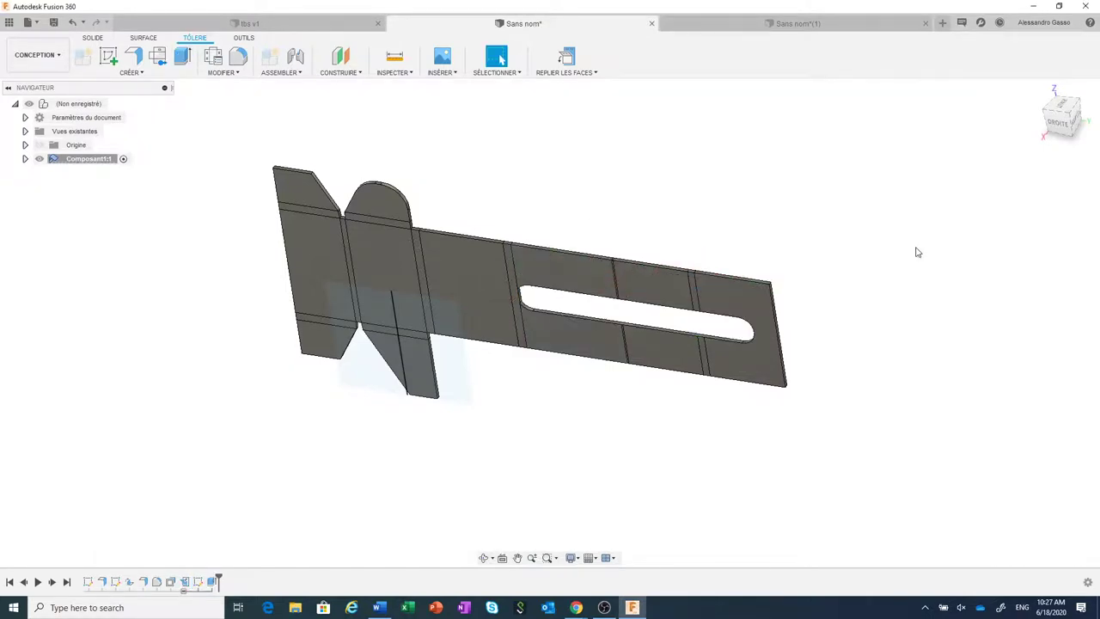
mouse_move(1062, 117)
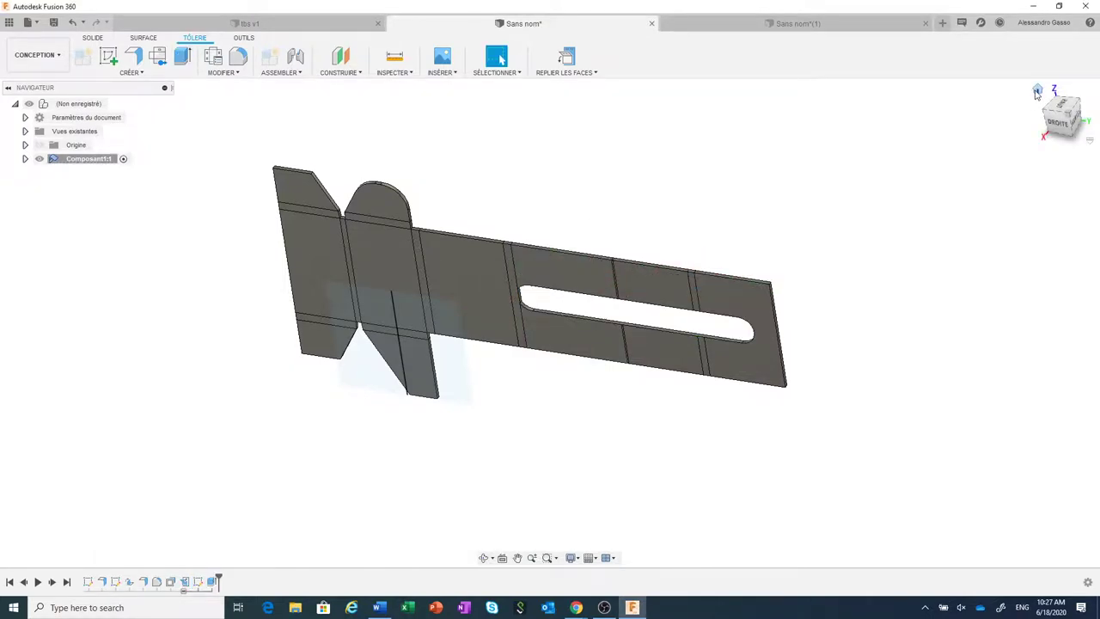
Return to the home view and refold the flat pattern into the bent part.
left_click(1037, 92)
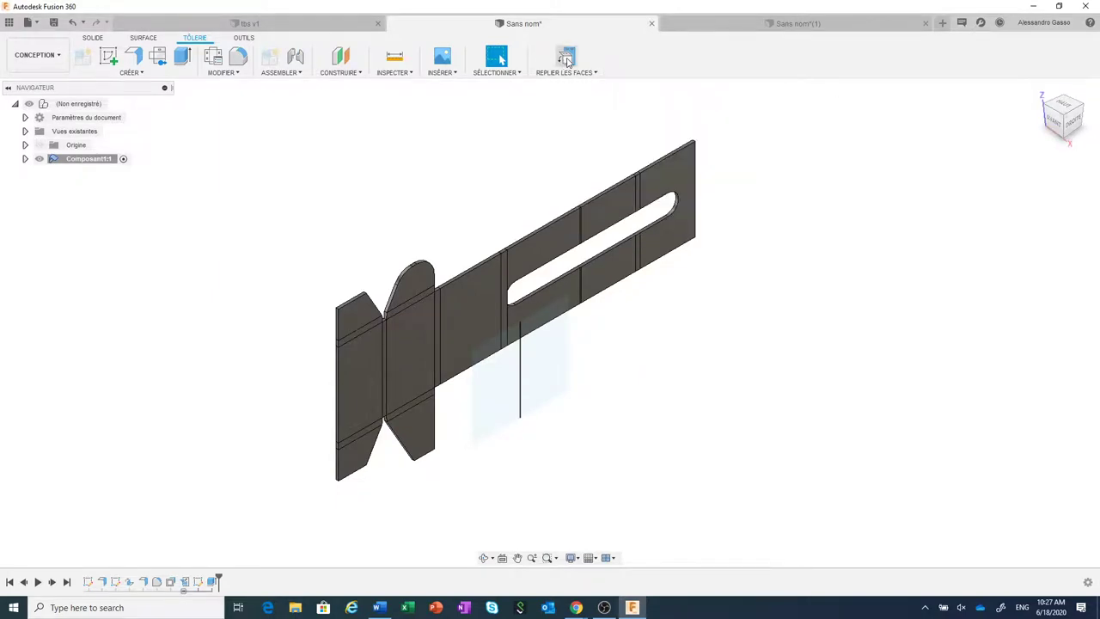
left_click(566, 60)
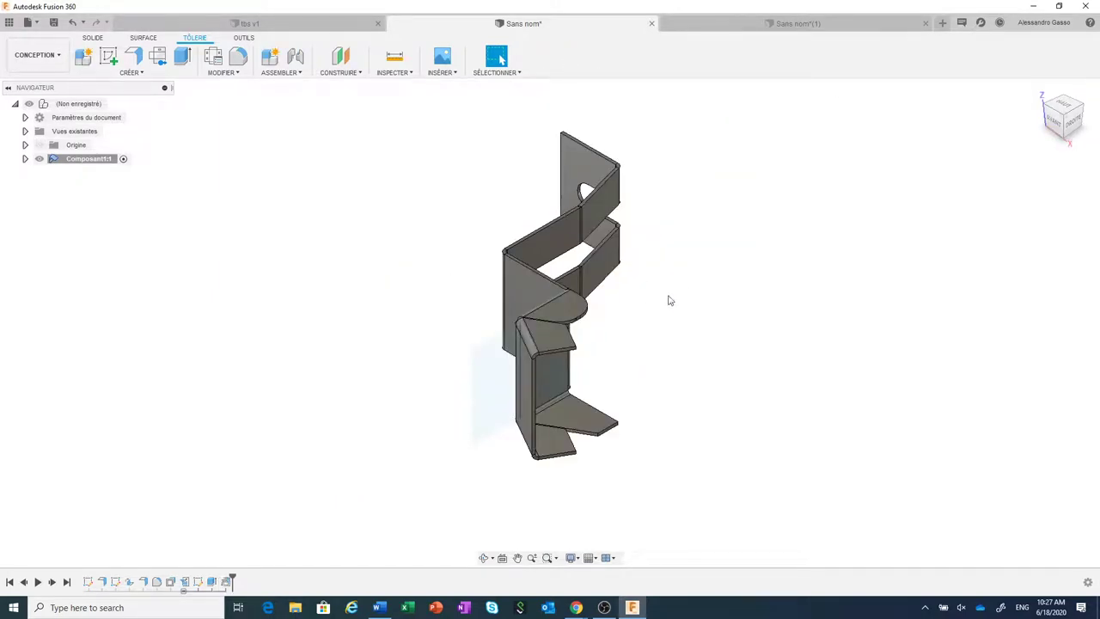
mouse_move(670, 300)
middle_mouse_down("shift")
mouse_move(682, 361)
mouse_move(631, 335)
mouse_move(726, 331)
mouse_move(705, 343)
middle_mouse_up("shift")
scroll(380, 246, "up", 1)
scroll(402, 257, "up", 2)
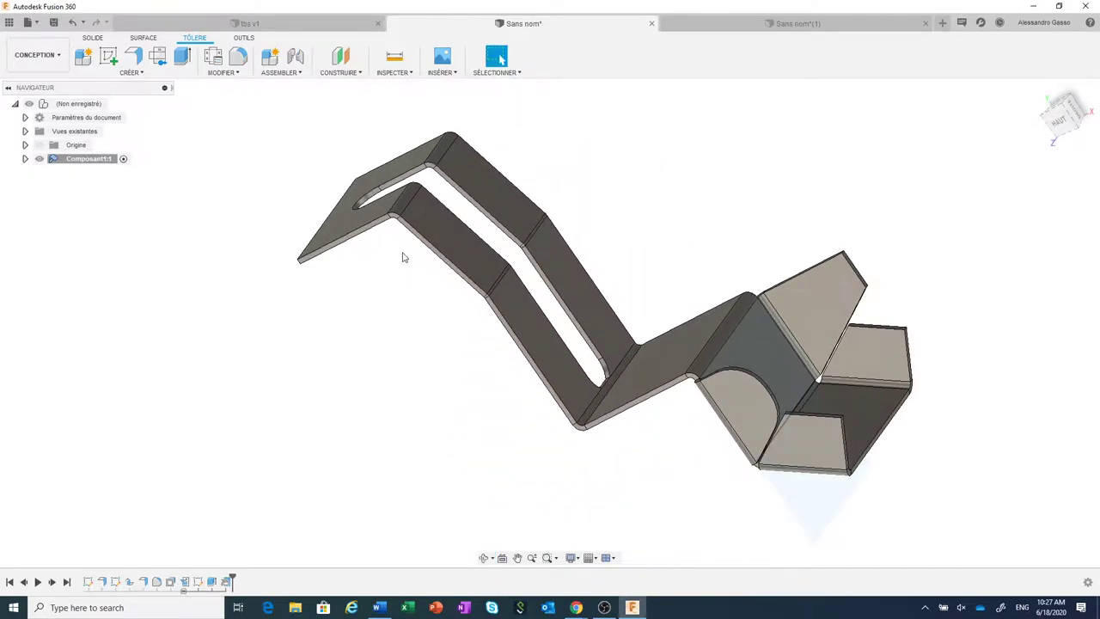
scroll(477, 295, "down", 2)
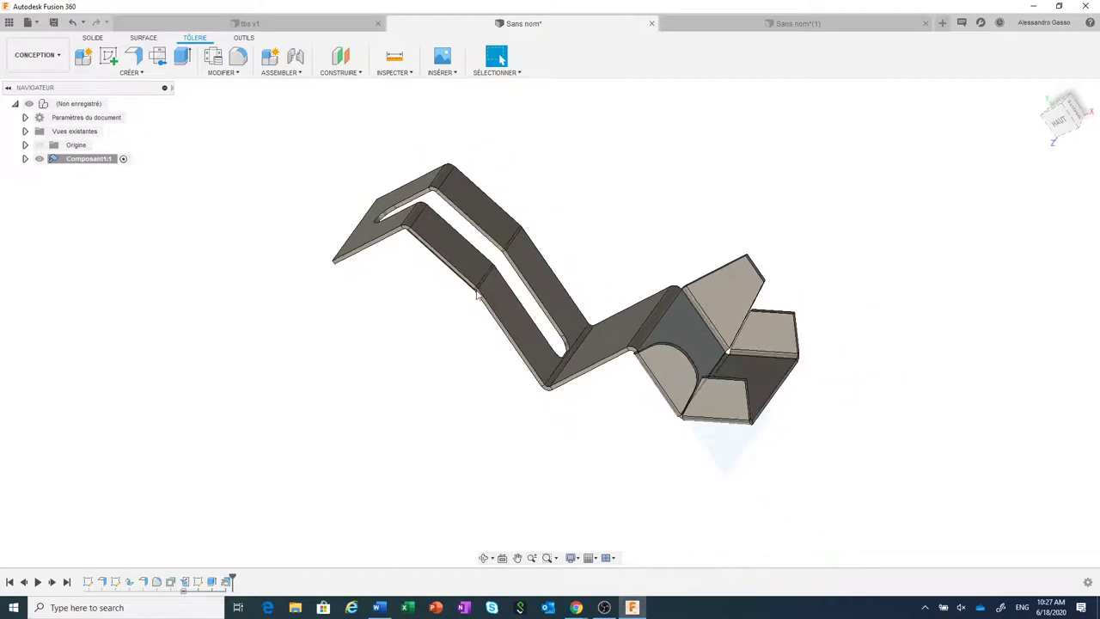
mouse_move(634, 432)
middle_mouse_down("shift")
mouse_move(628, 405)
mouse_move(604, 435)
middle_mouse_up("shift")
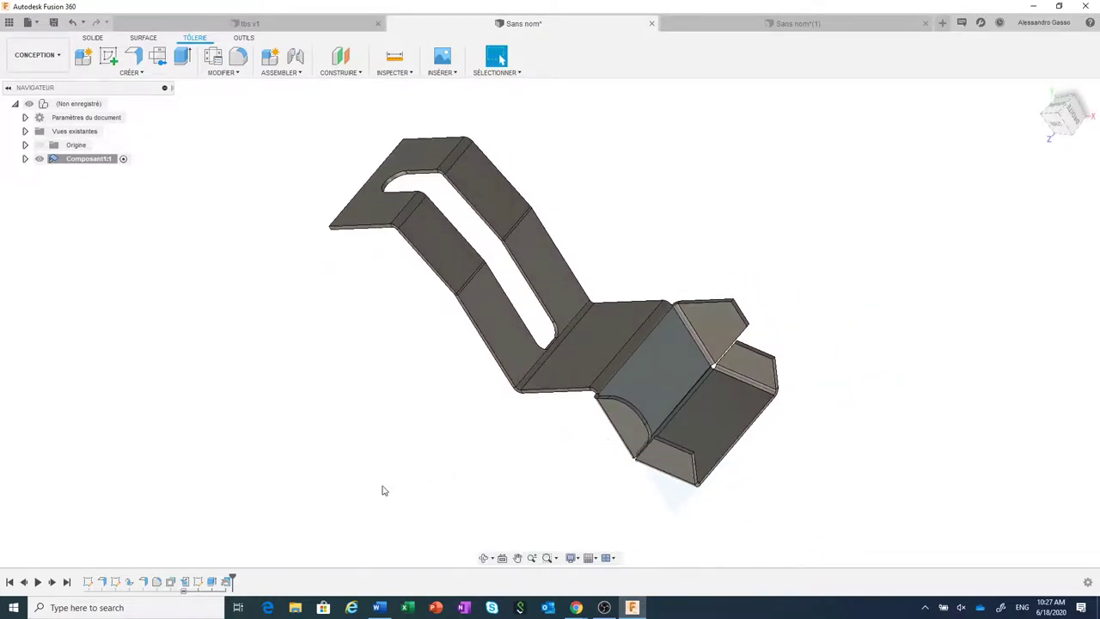
Orbit, pan and zoom around the refolded part to check the slot and box end.
scroll(384, 490, "up", 1)
middle_click_drag(385, 487, 461, 447)
scroll(701, 395, "up", 2)
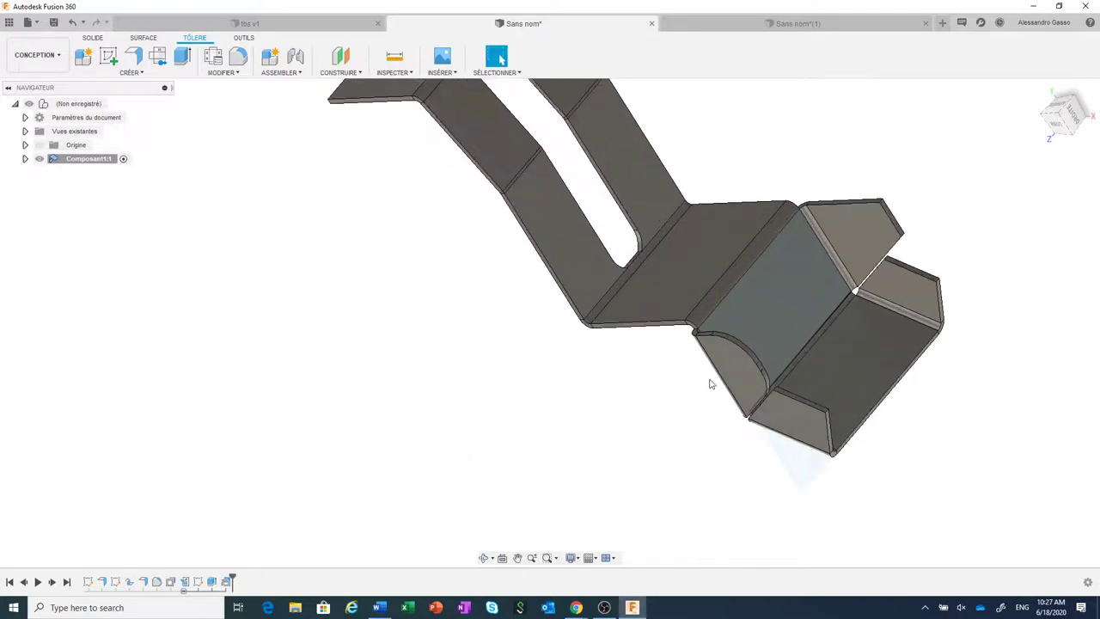
middle_click_drag(710, 385, 616, 442)
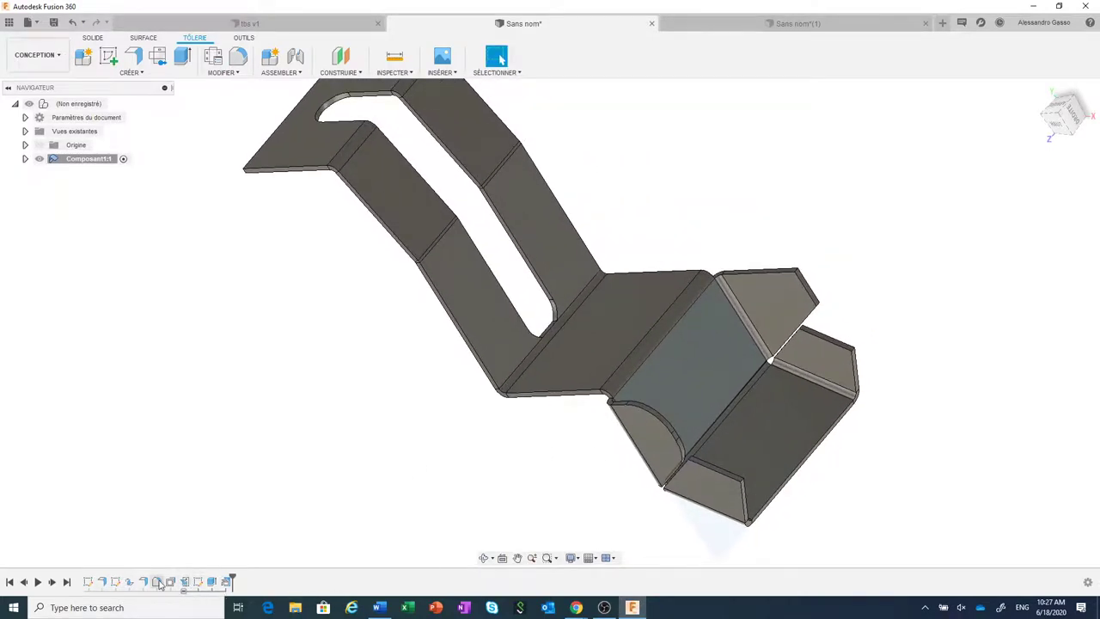
scroll(607, 495, "up", 1)
scroll(604, 481, "up", 1)
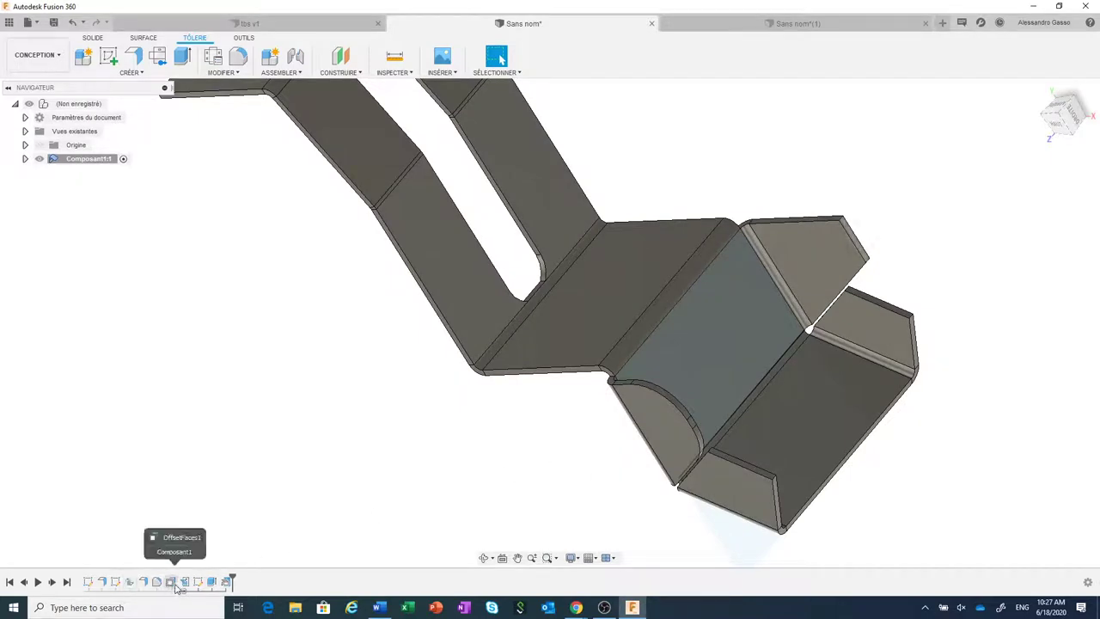
scroll(658, 407, "up", 1)
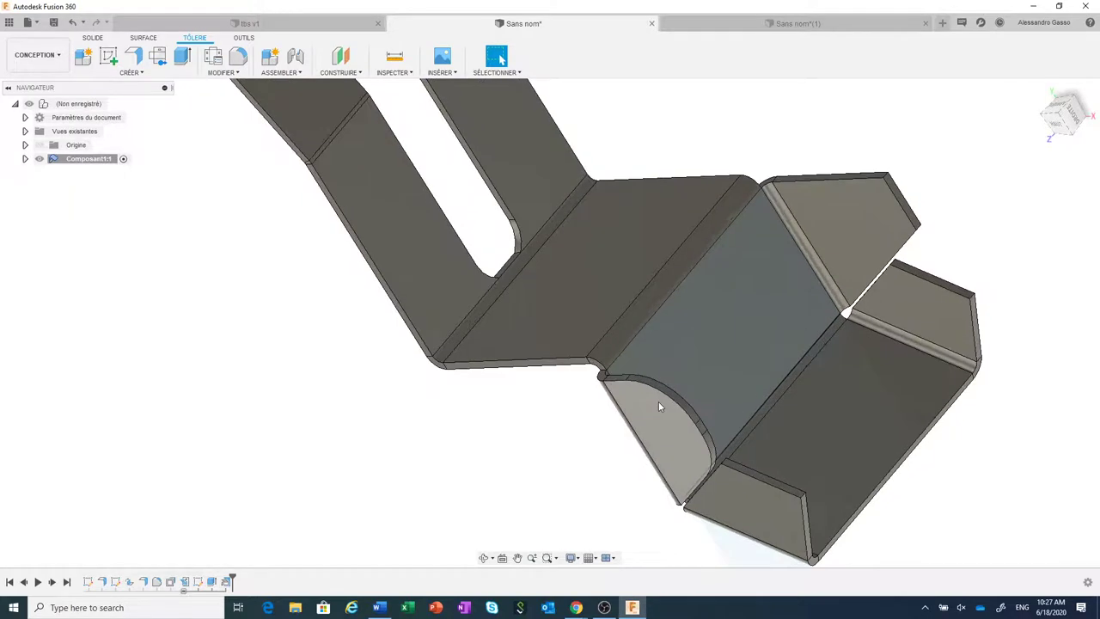
scroll(659, 401, "down", 1)
left_click(648, 368)
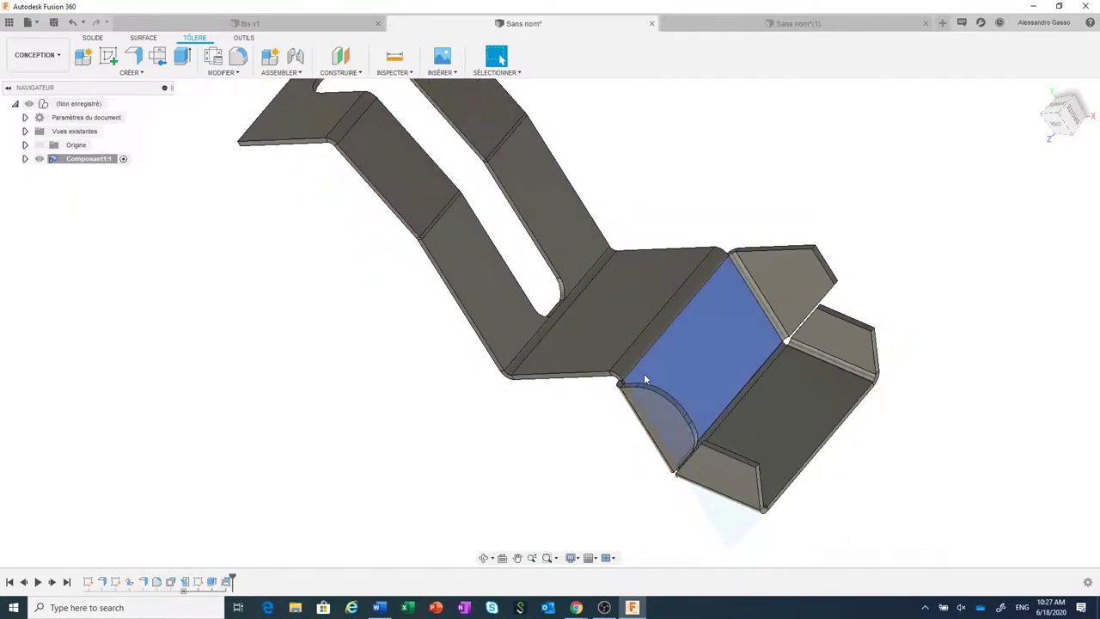
middle_click_drag(644, 373, 523, 432, "shift")
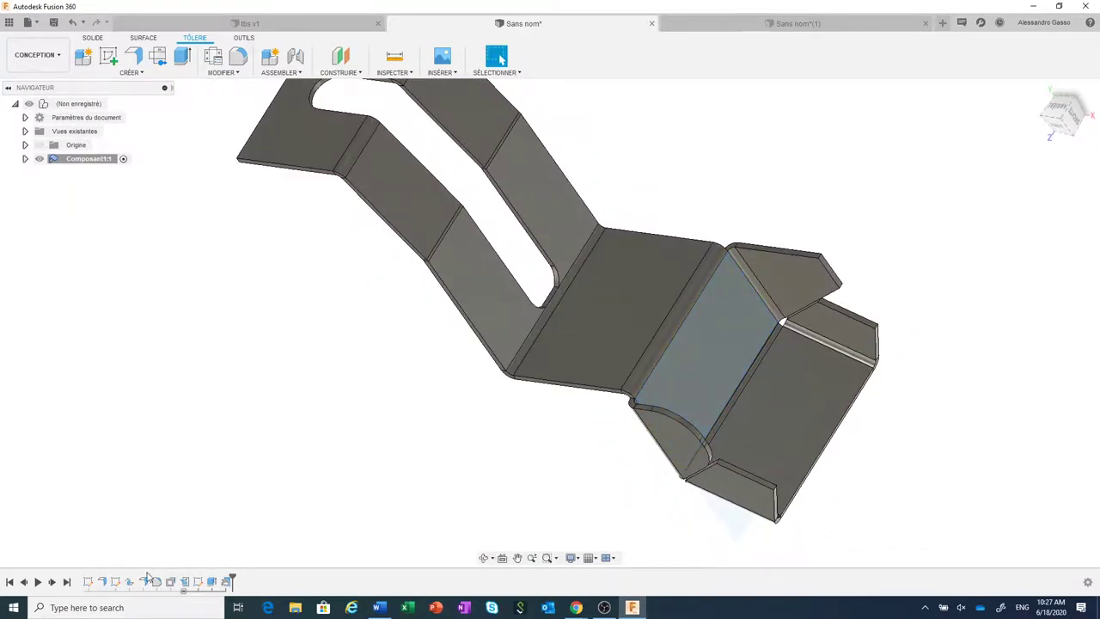
right_click(145, 581)
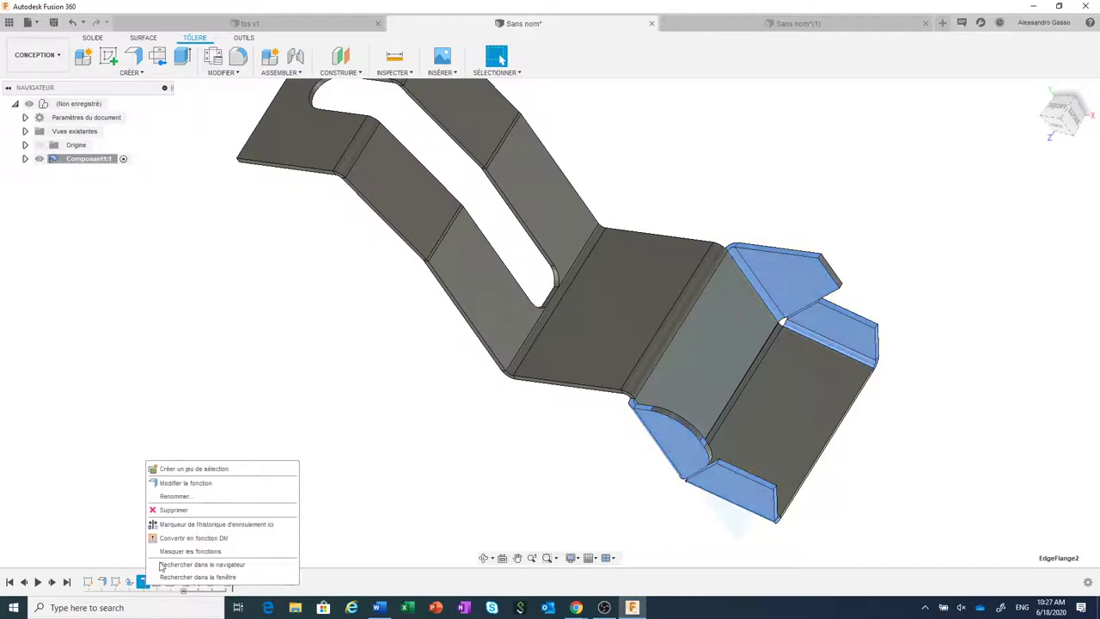
left_click(203, 483)
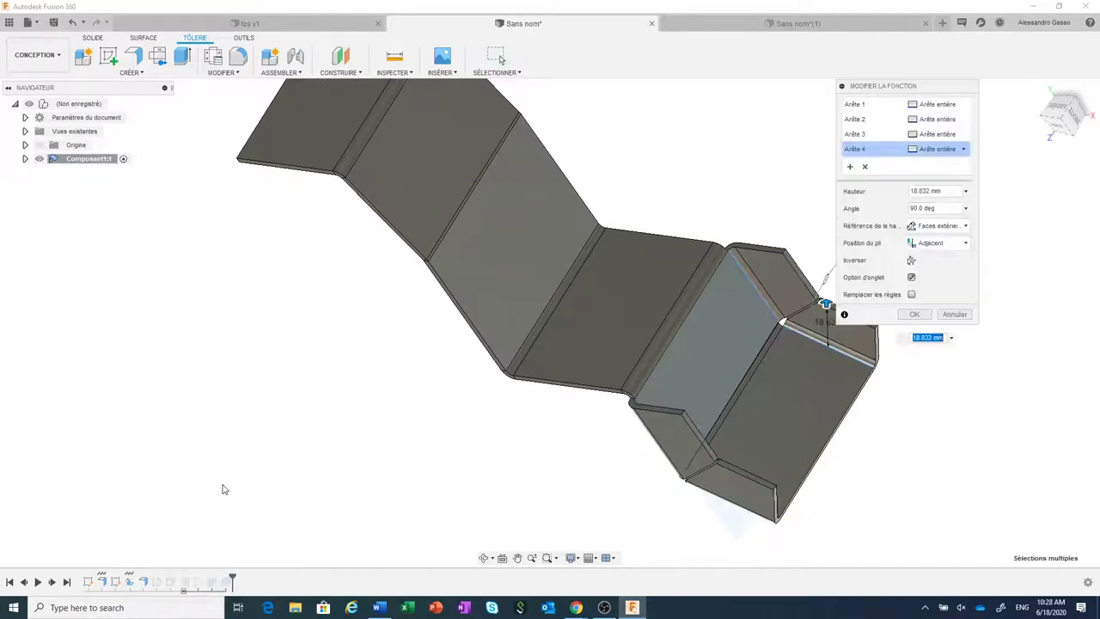
left_click(911, 294)
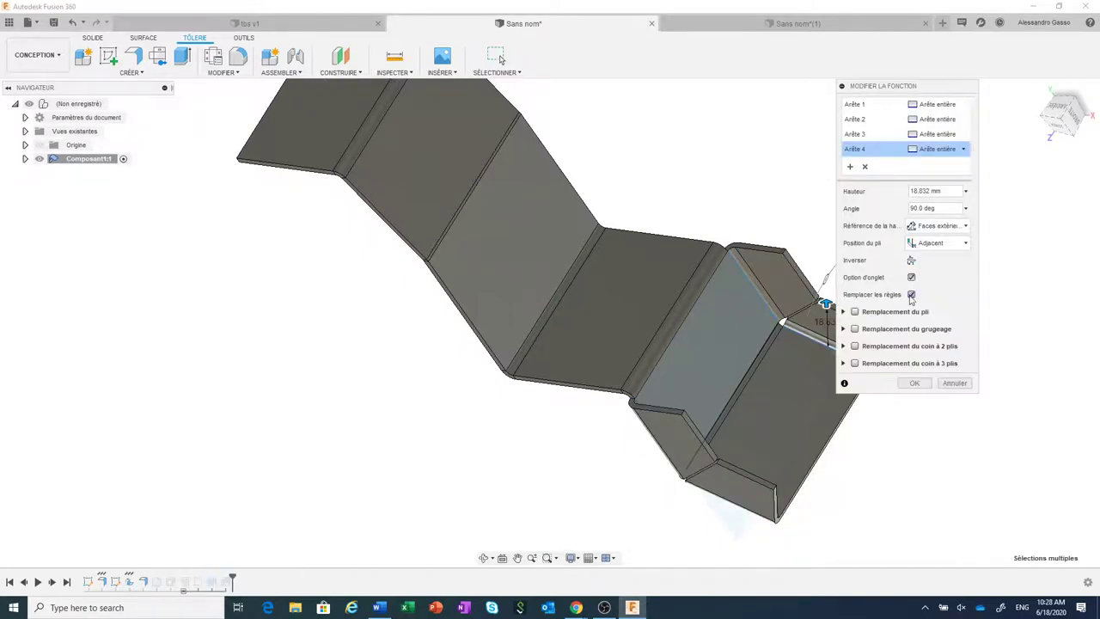
left_click(961, 244)
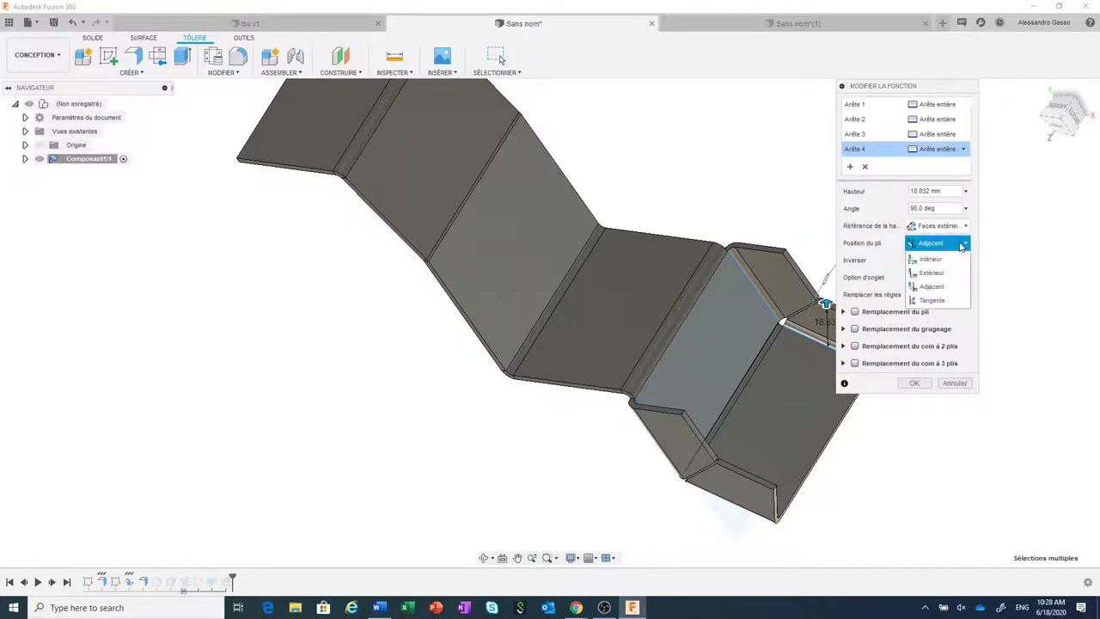
left_click(945, 260)
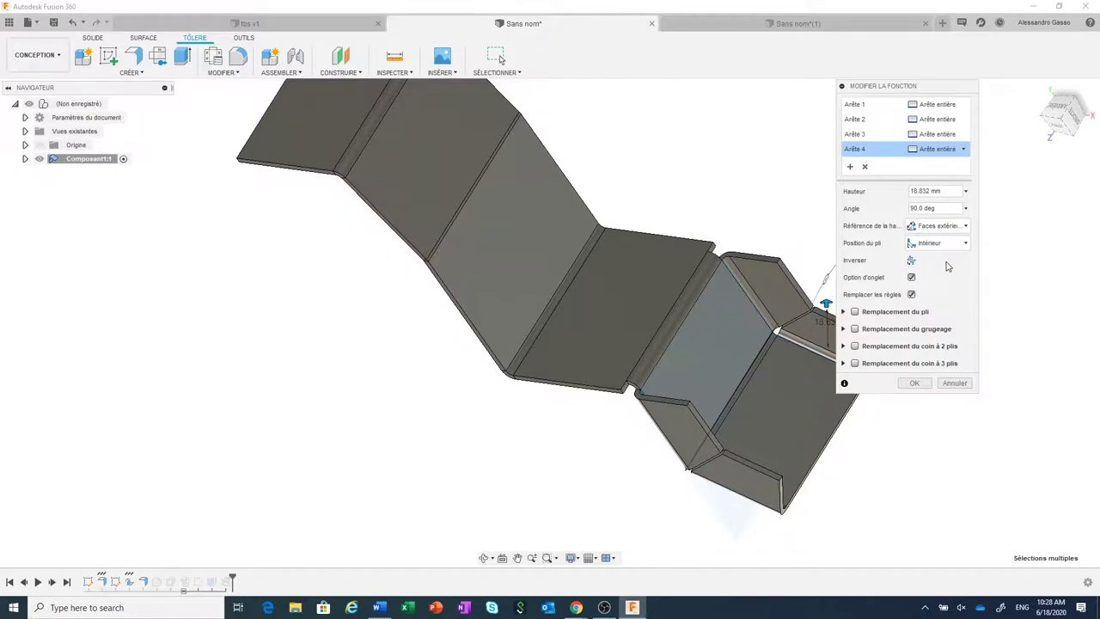
scroll(713, 308, "up", 3)
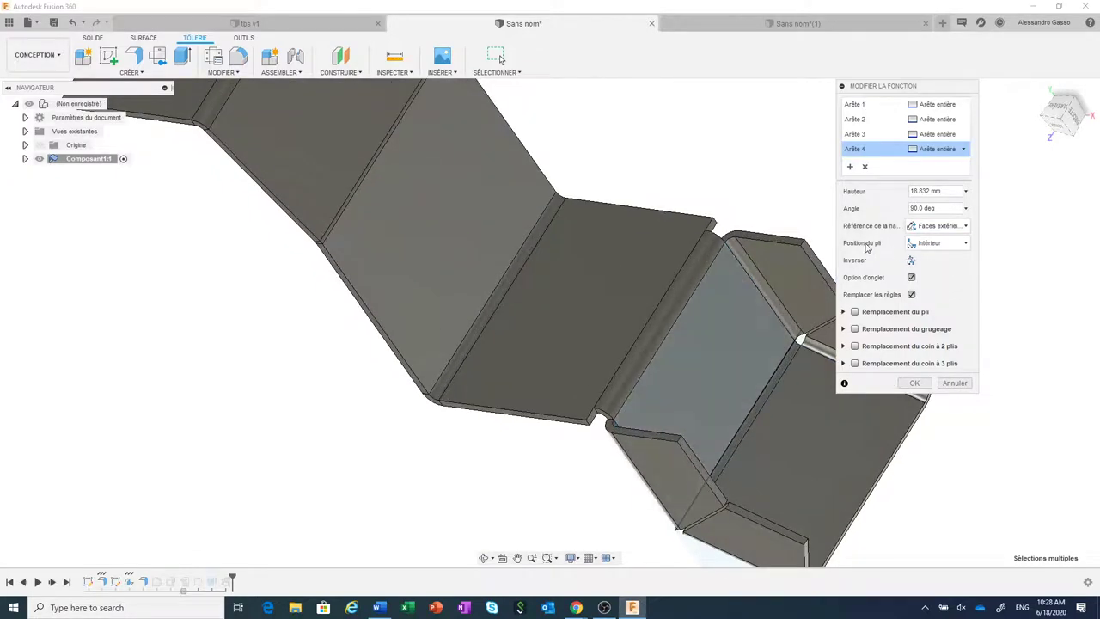
scroll(583, 423, "up", 1)
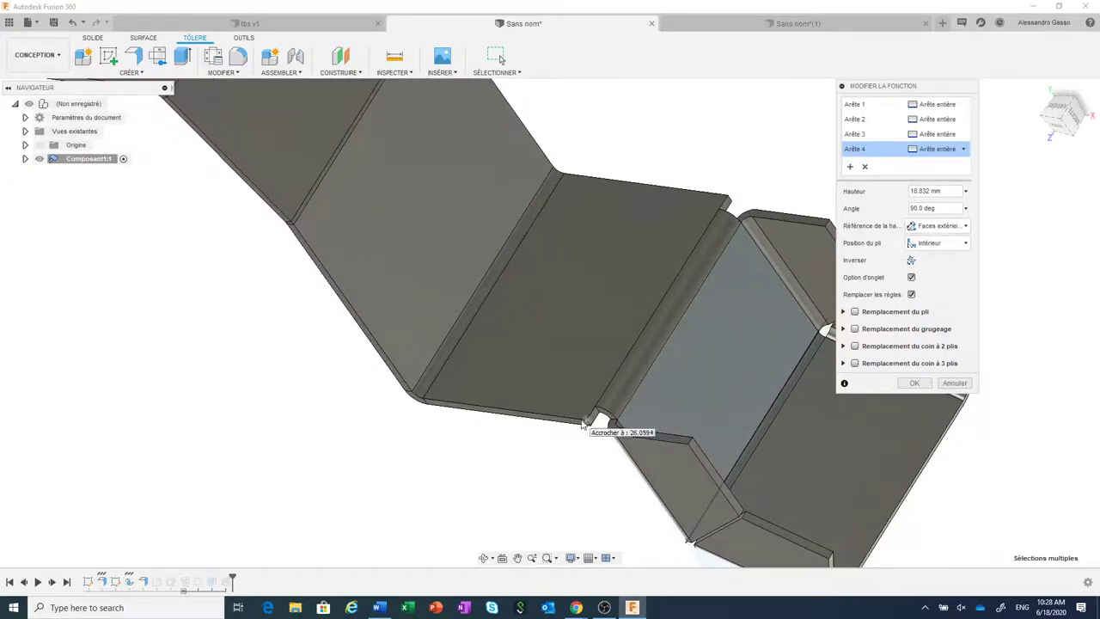
left_click(938, 242)
left_click(932, 257)
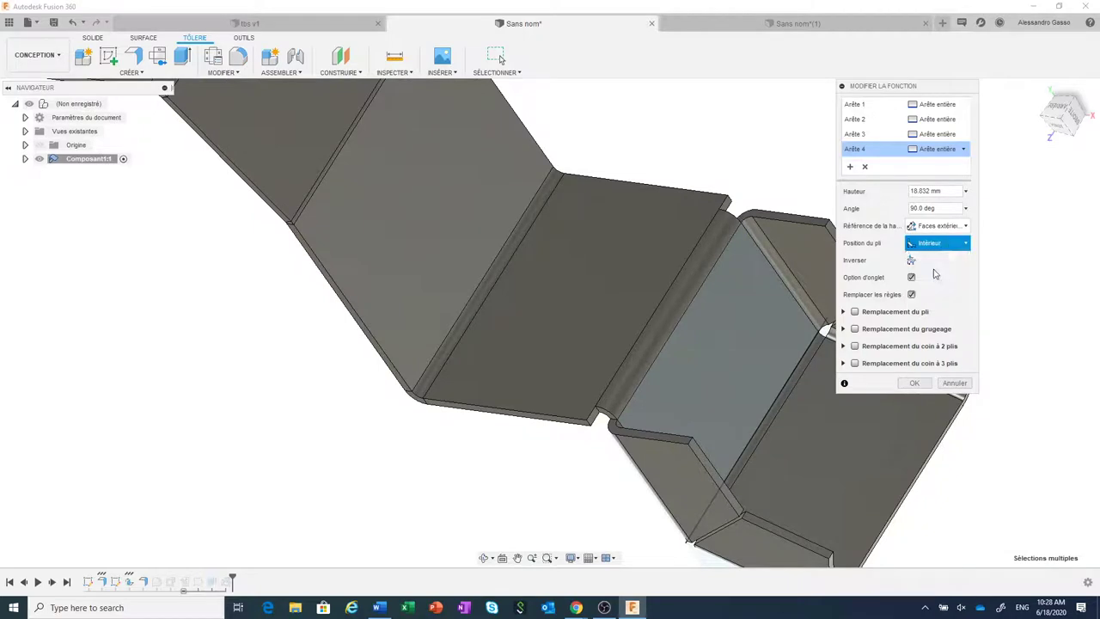
left_click(943, 246)
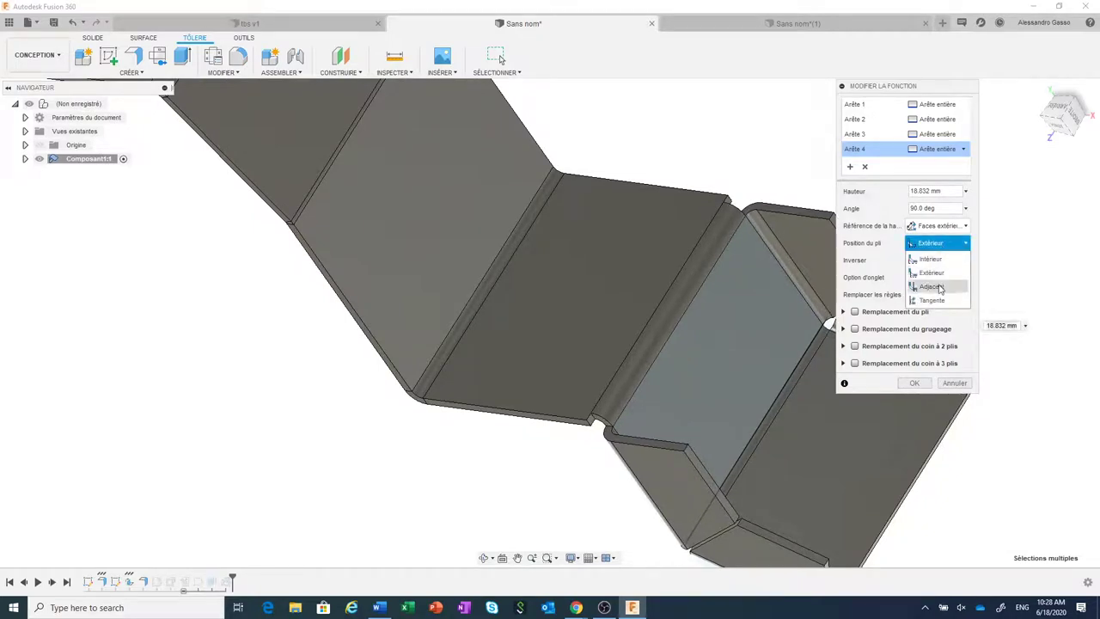
left_click(940, 288)
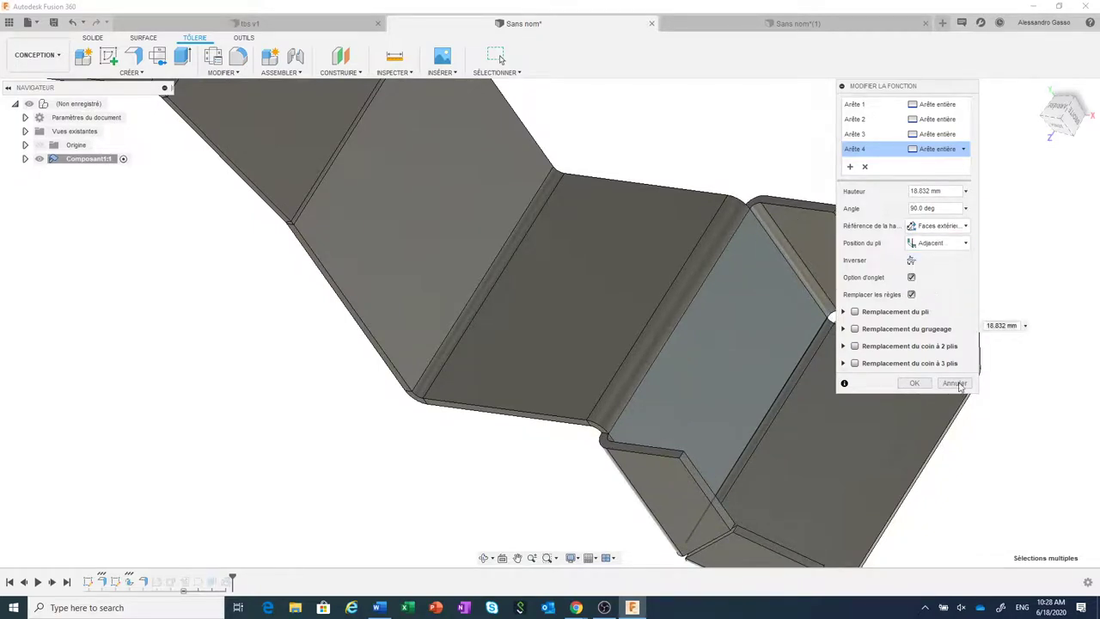
left_click(955, 383)
scroll(651, 369, "down", 5)
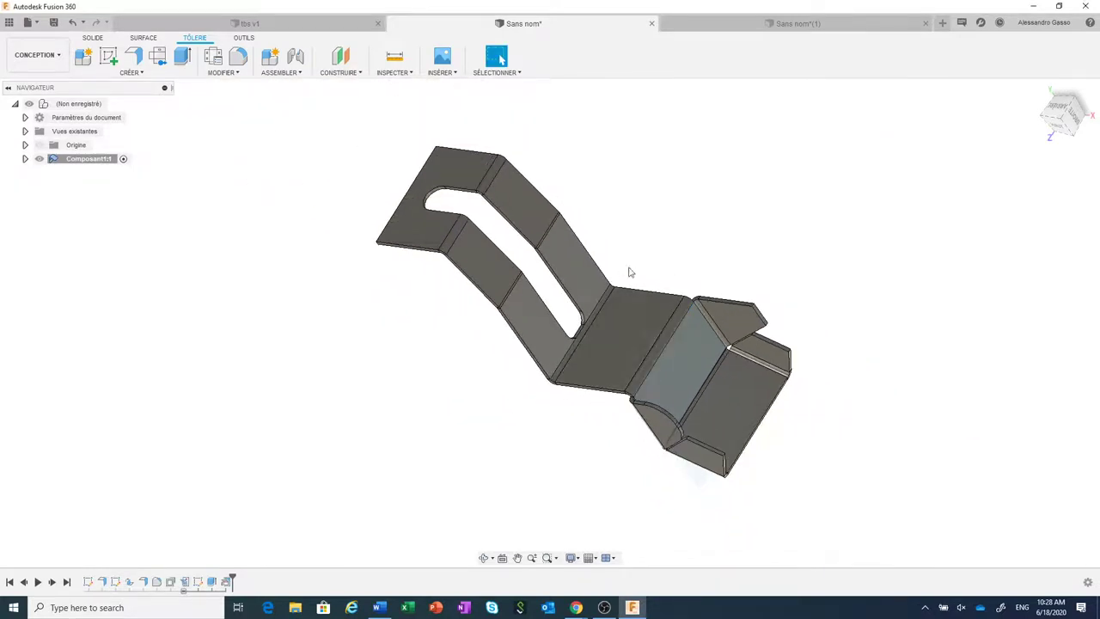
middle_click_drag(650, 257, 668, 285)
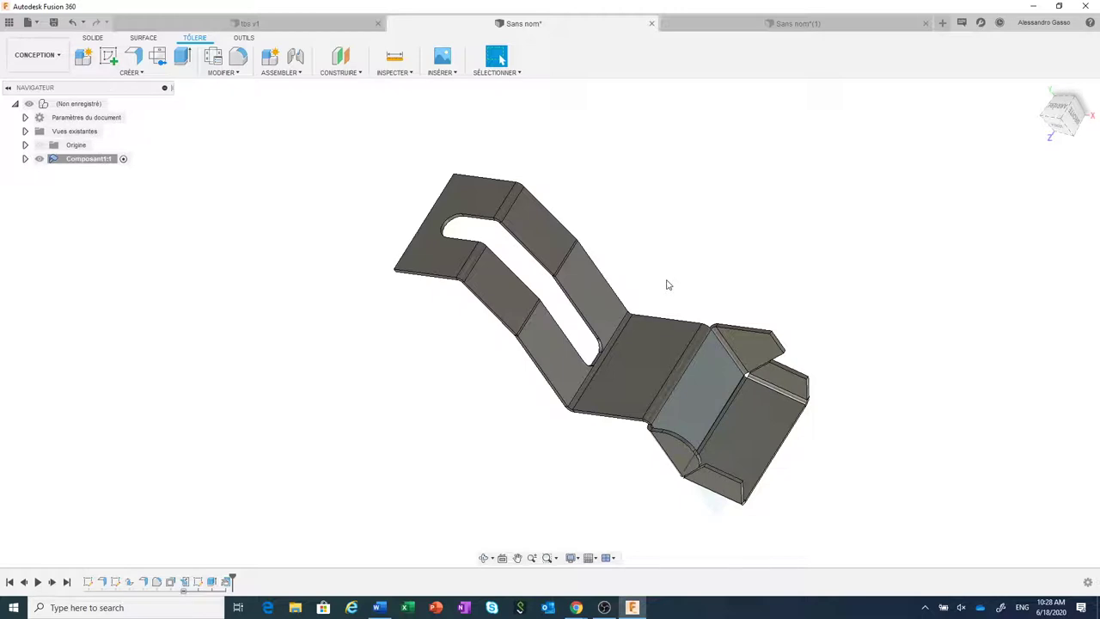
left_click(268, 31)
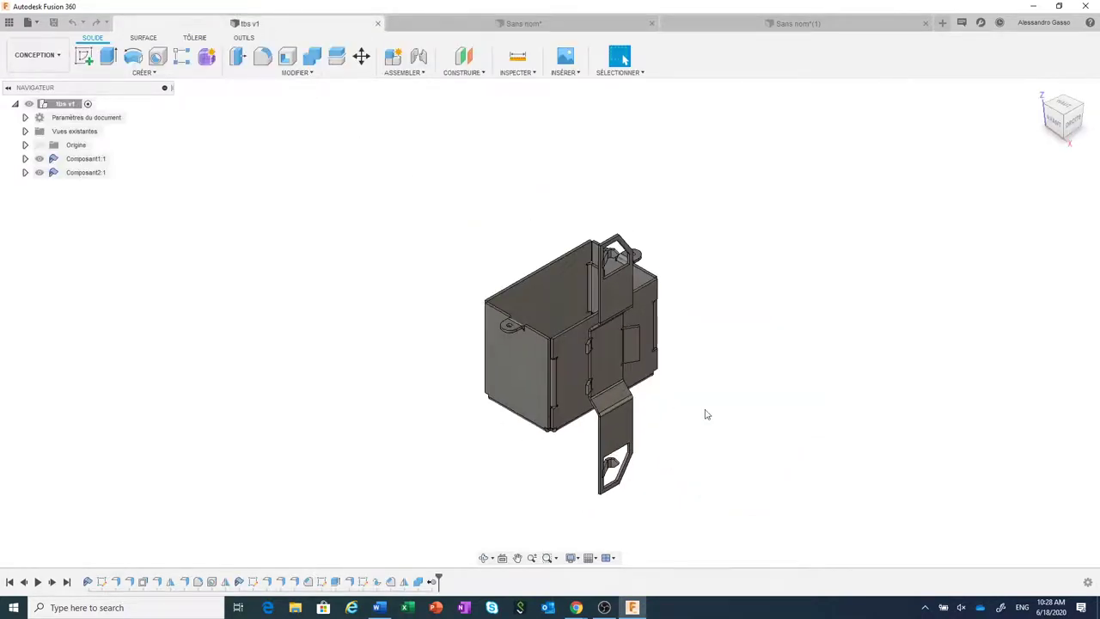
middle_click_drag(706, 414, 731, 402)
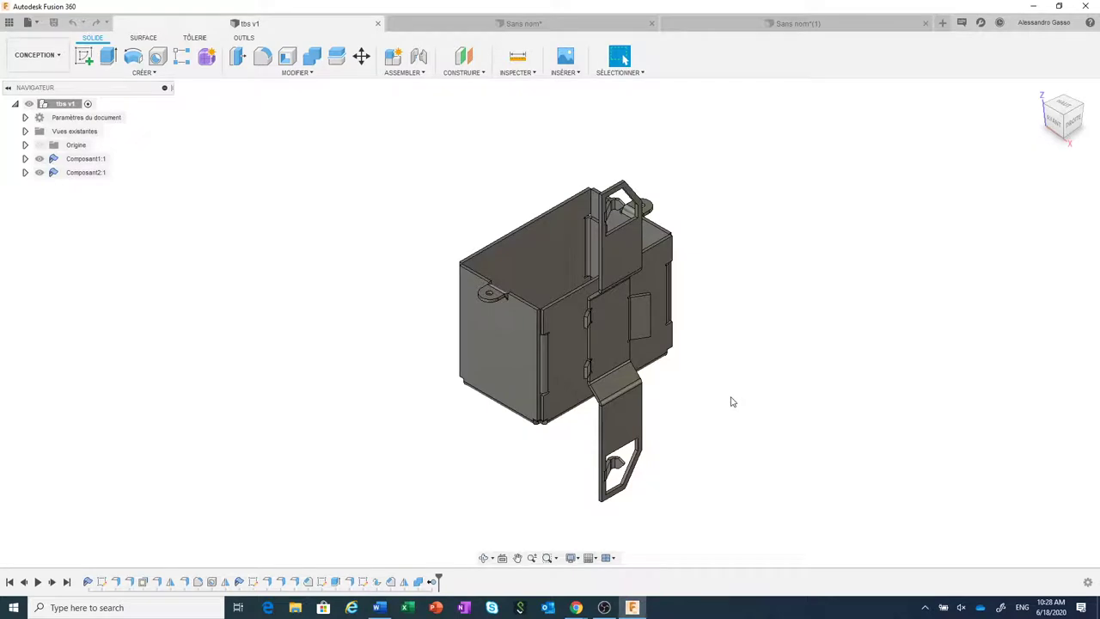
mouse_move(692, 396)
middle_mouse_down("shift")
mouse_move(730, 409)
mouse_move(705, 432)
mouse_move(712, 424)
middle_mouse_up("shift")
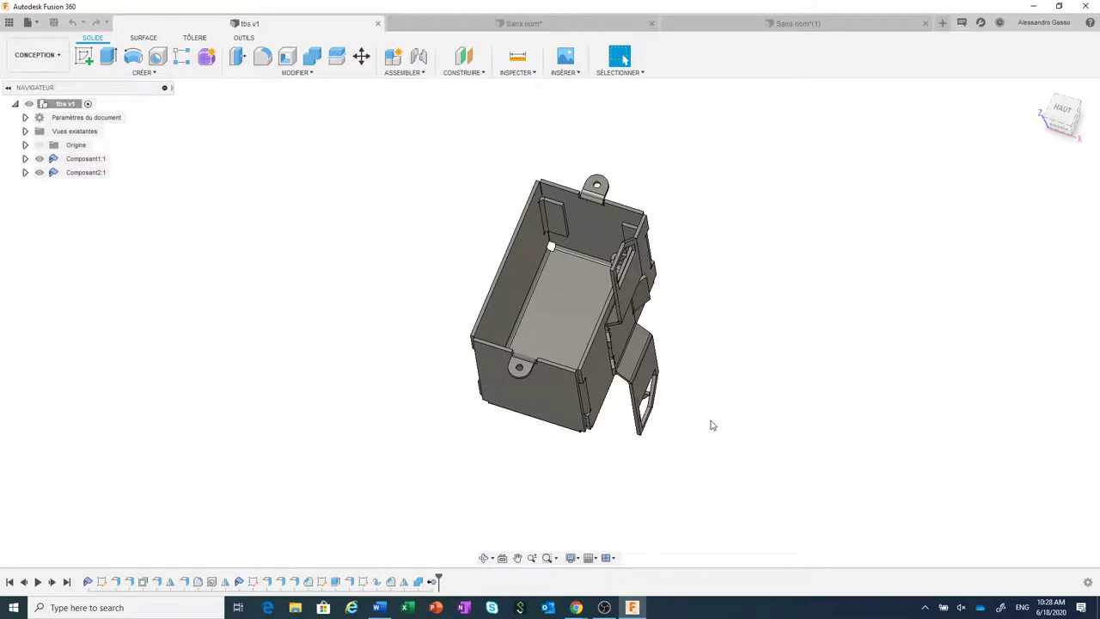
mouse_move(712, 424)
middle_mouse_down("shift")
mouse_move(688, 400)
mouse_move(670, 404)
mouse_move(681, 421)
middle_mouse_up("shift")
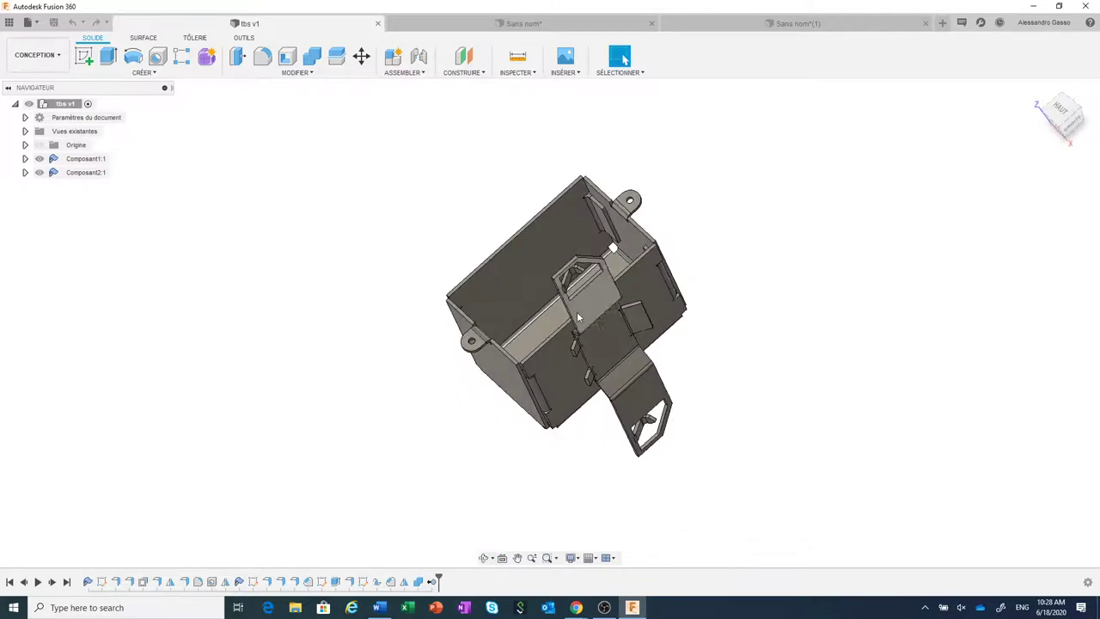
scroll(589, 291, "up", 2)
scroll(588, 291, "up", 2)
scroll(589, 297, "down", 1)
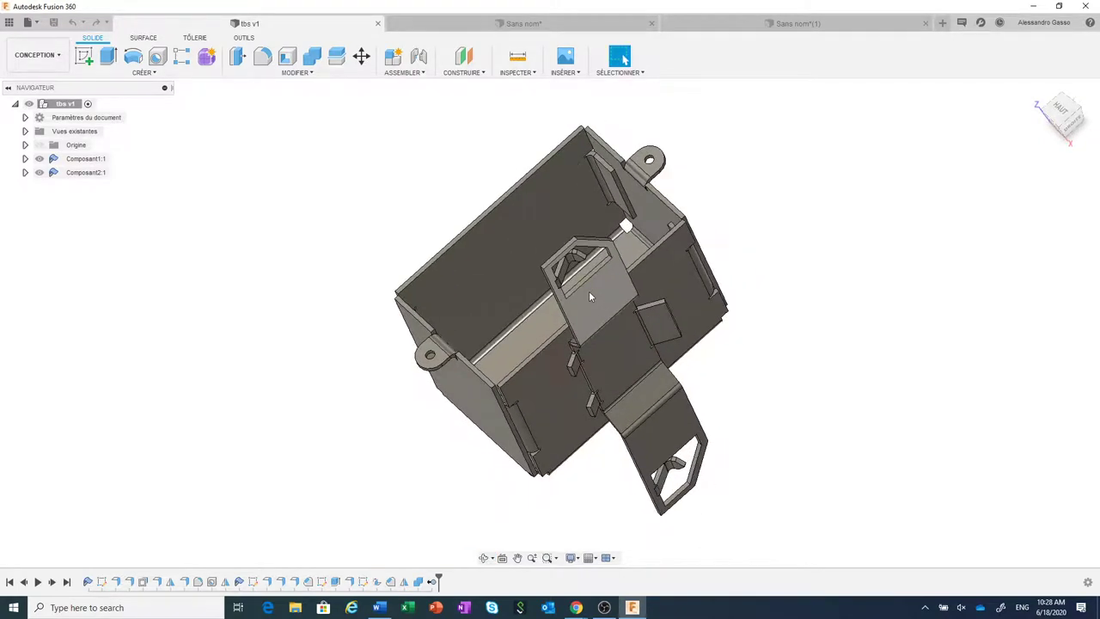
scroll(586, 261, "up", 1)
scroll(586, 262, "down", 1)
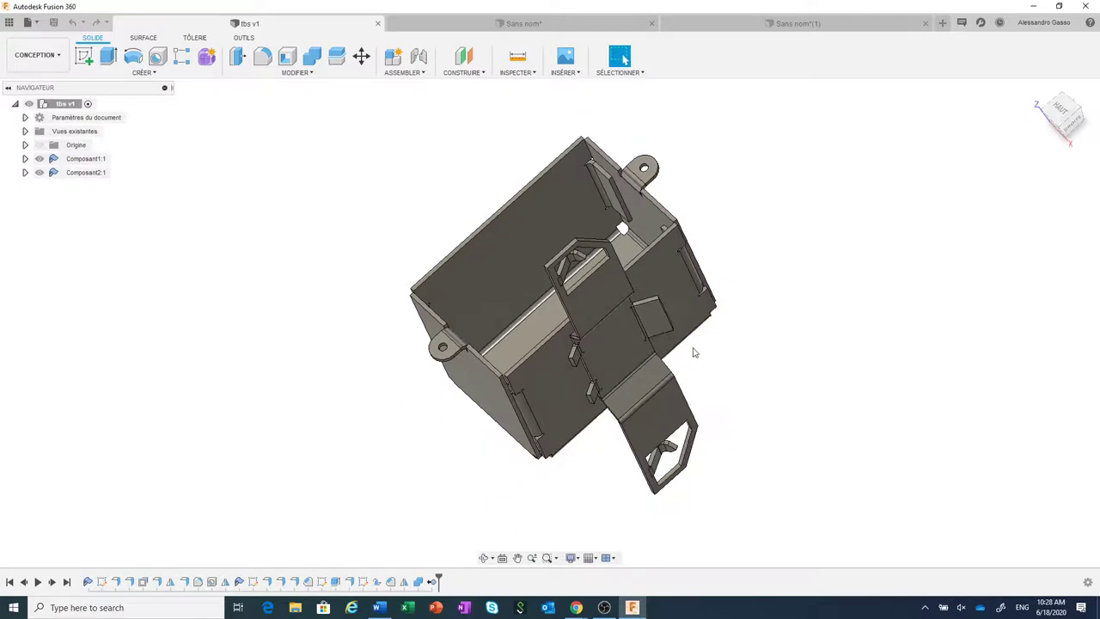
scroll(709, 446, "down", 1)
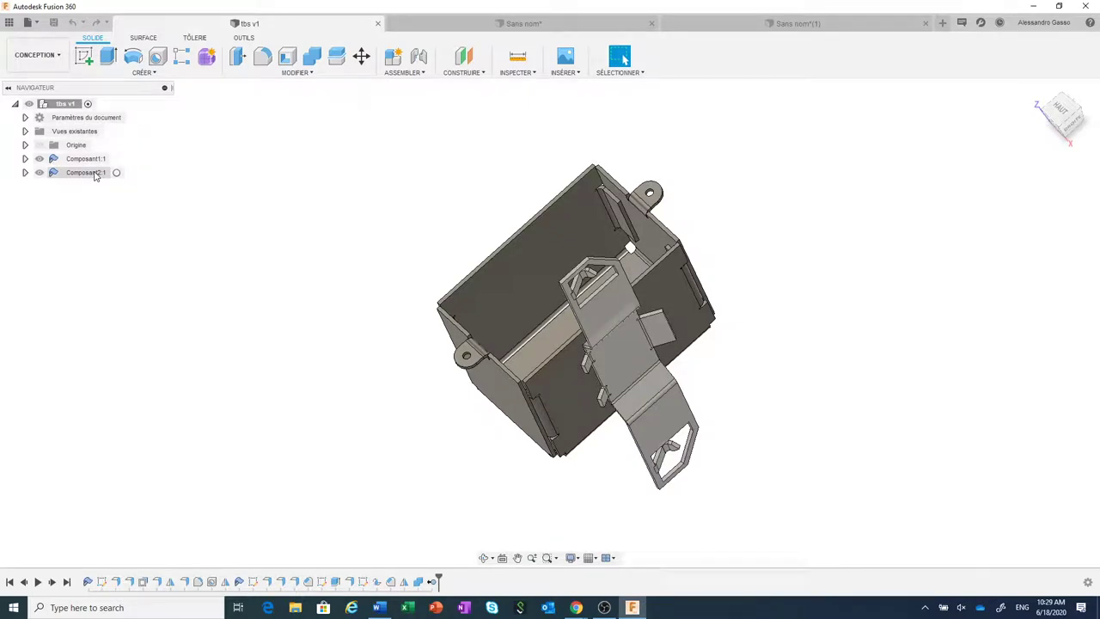
mouse_move(398, 378)
middle_mouse_down()
mouse_move(496, 363)
mouse_move(478, 368)
middle_mouse_up()
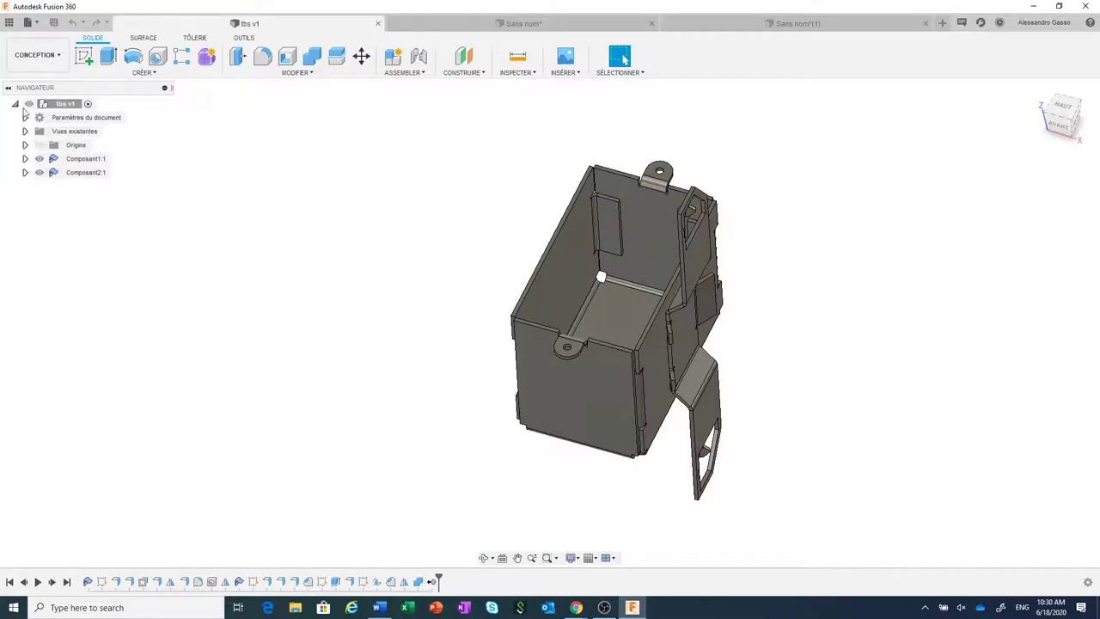
Start a new design and create an empty sheet-metal component named Boite.
left_click(37, 23)
left_click(45, 39)
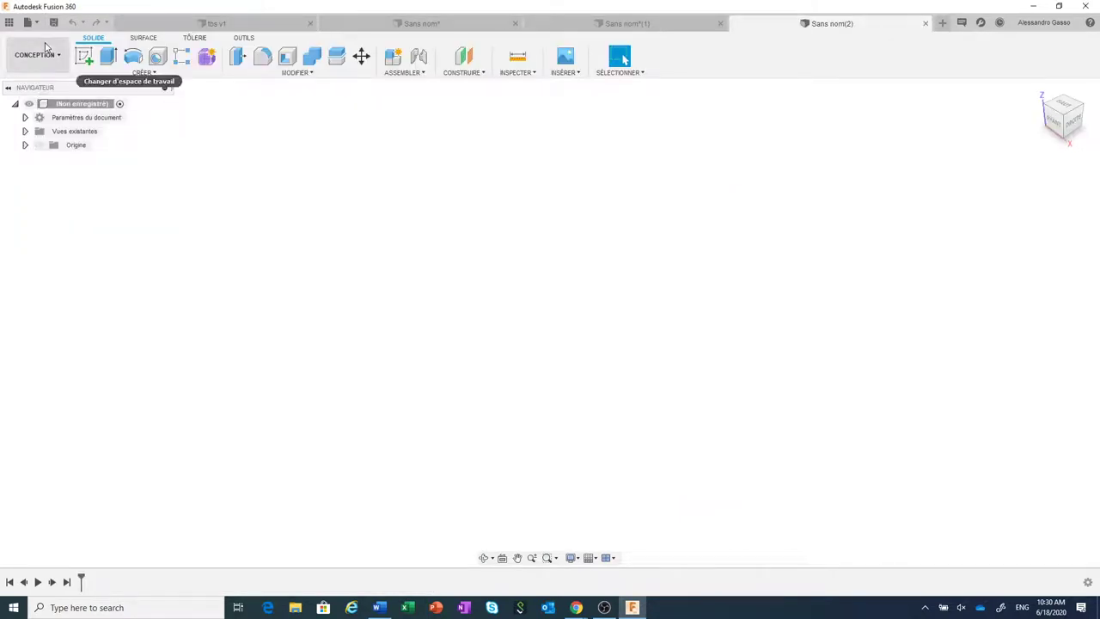
left_click(196, 39)
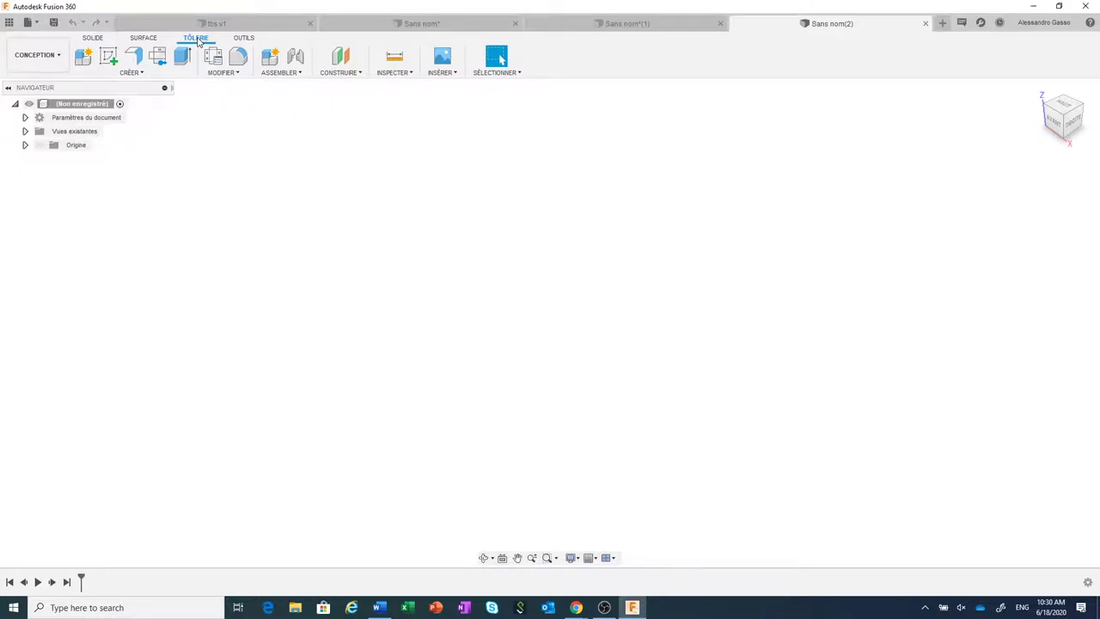
left_click(142, 76)
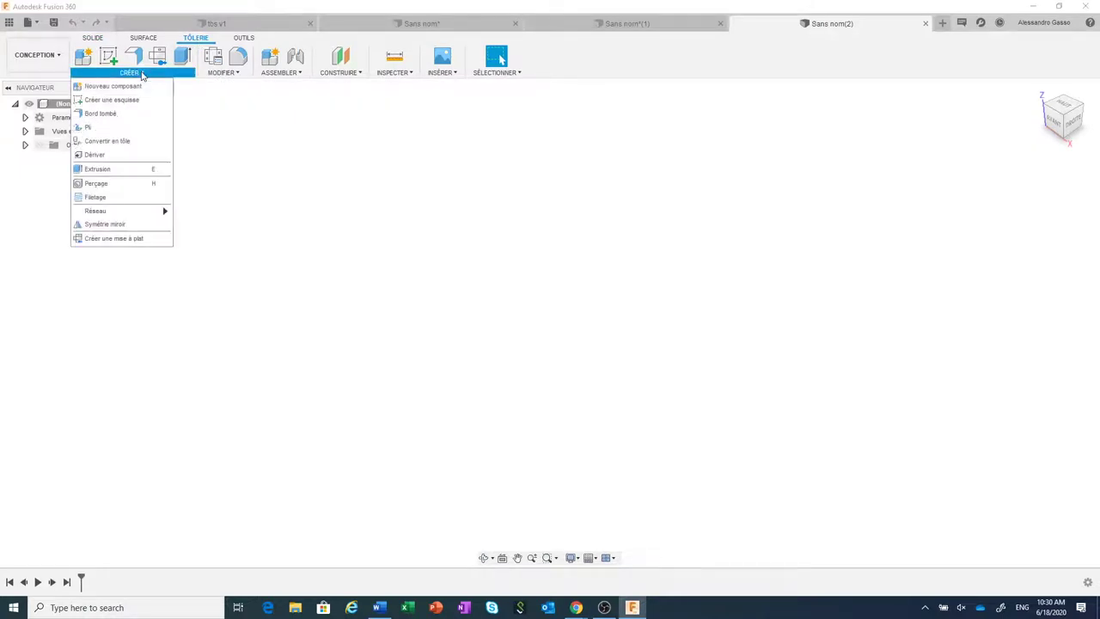
left_click(133, 88)
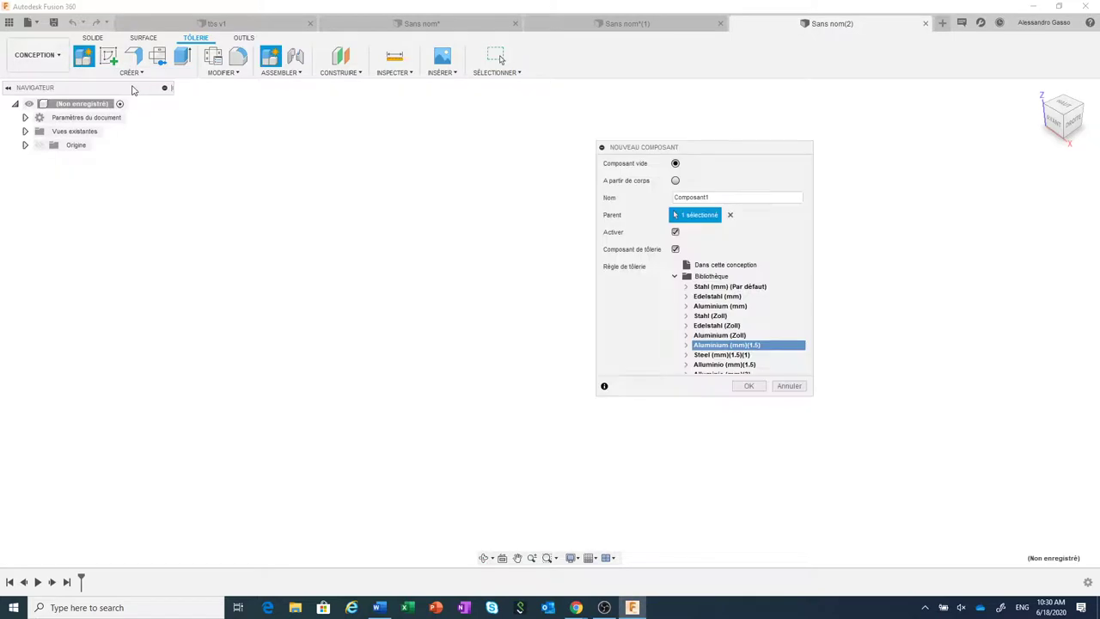
left_click_drag(797, 200, 653, 200)
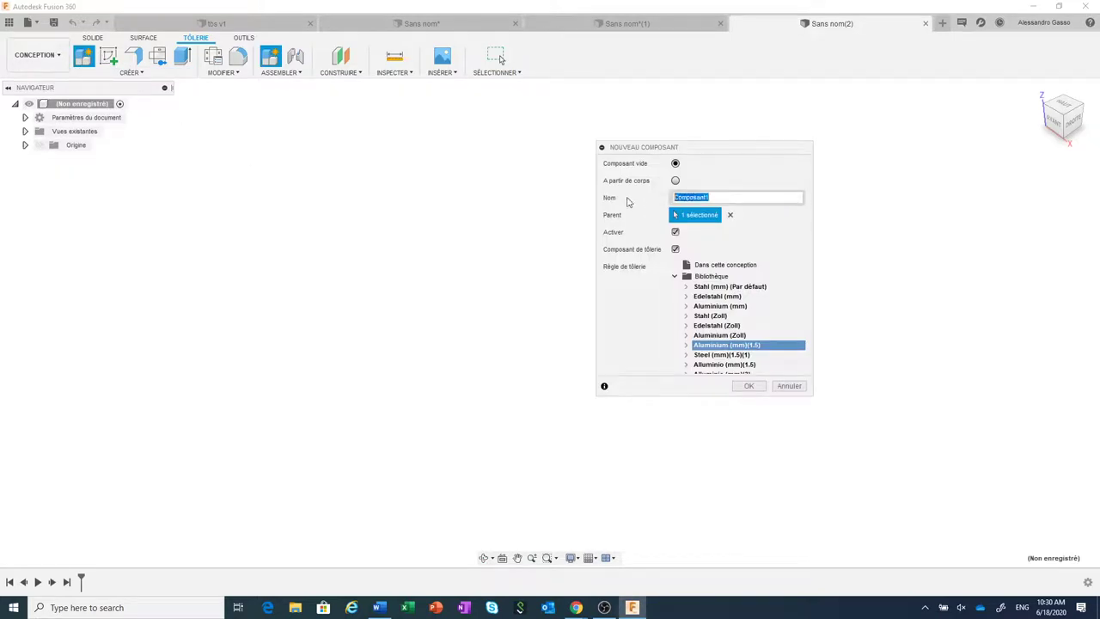
type("Boite")
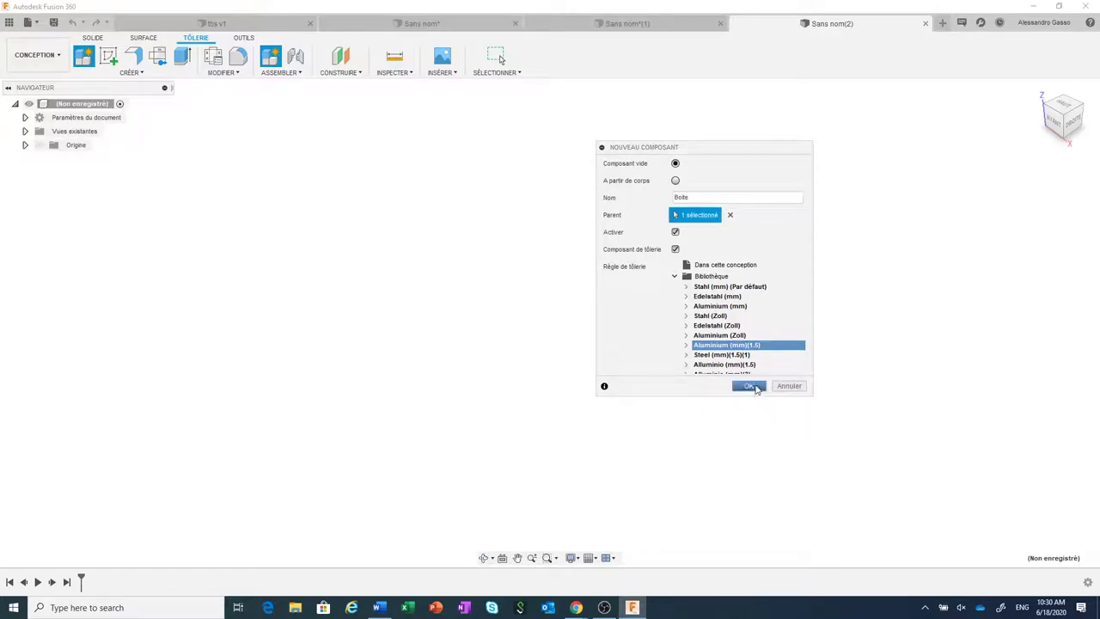
left_click(749, 386)
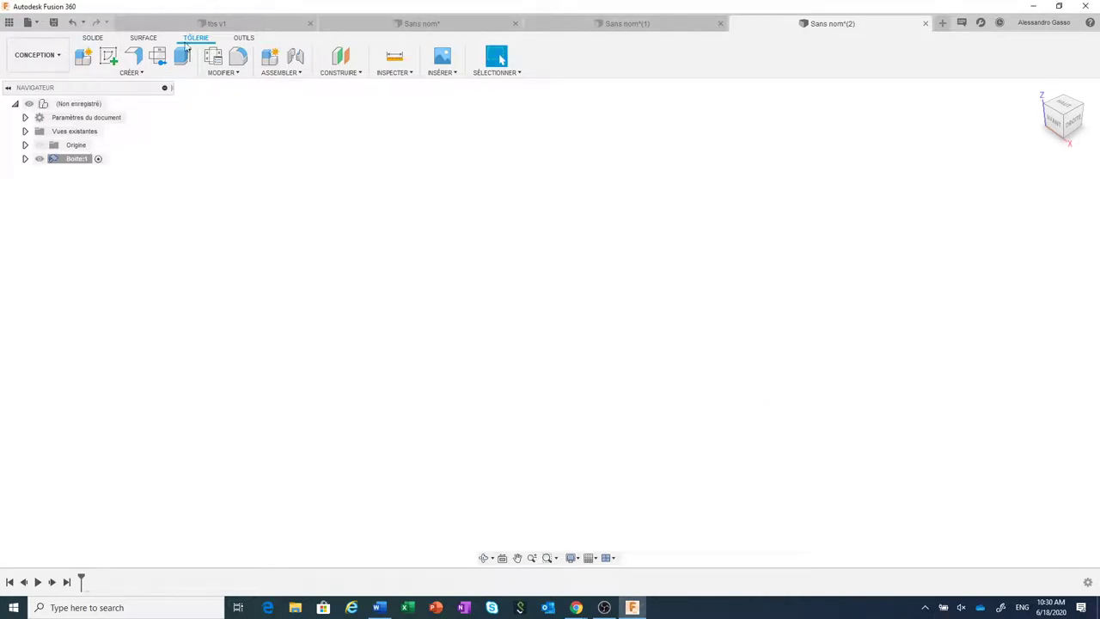
Sketch an 80 × 50 mm centre rectangle at the origin on the XY plane and finish the sketch.
left_click(109, 58)
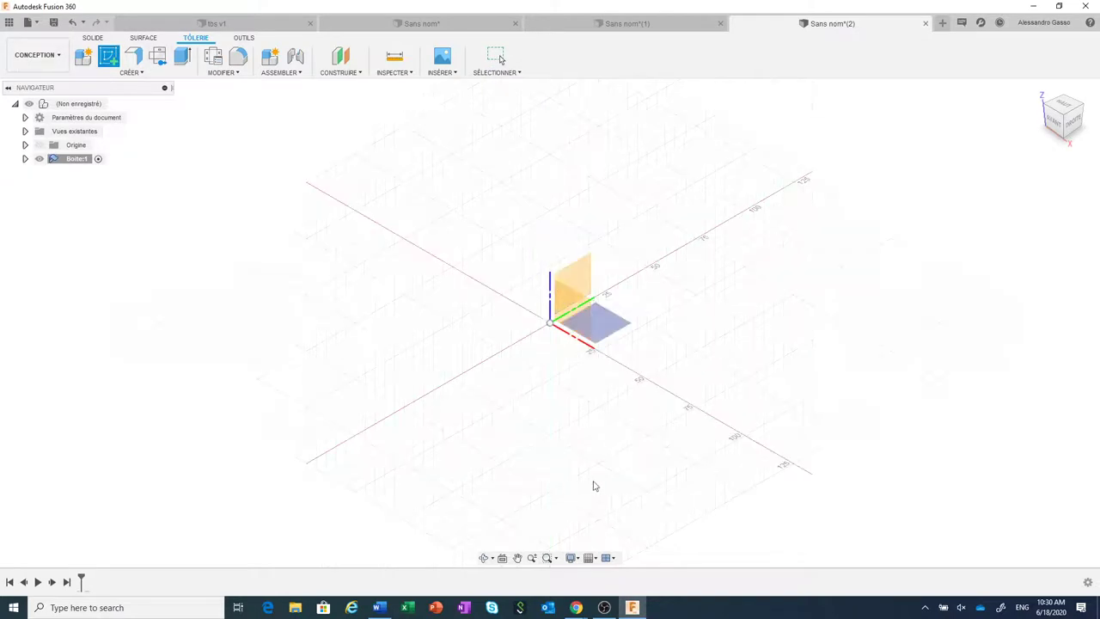
left_click(611, 332)
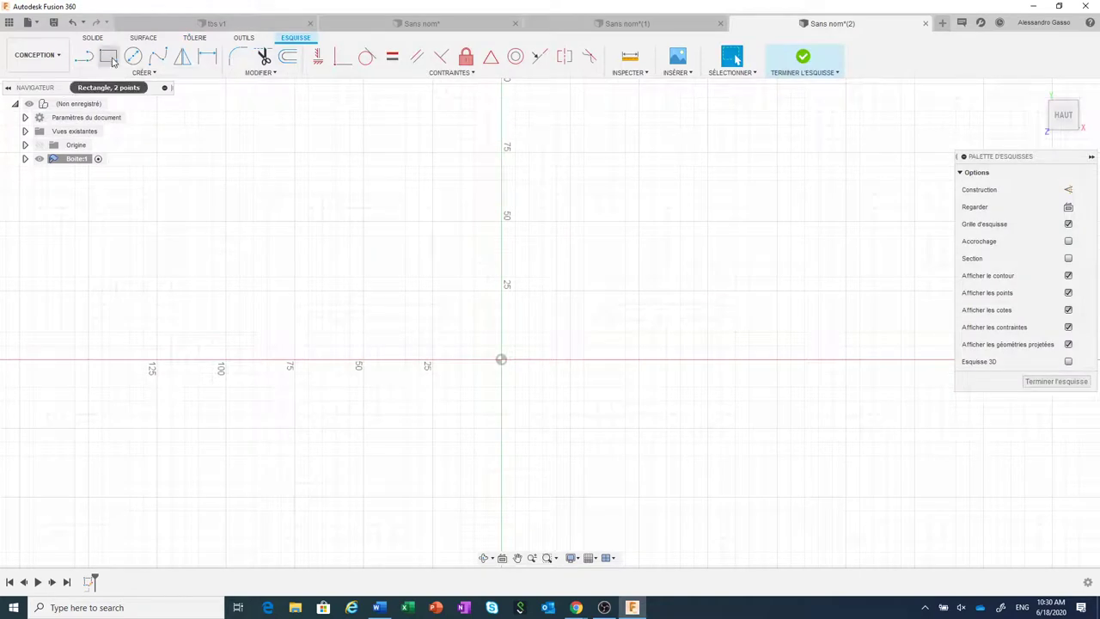
left_click(109, 57)
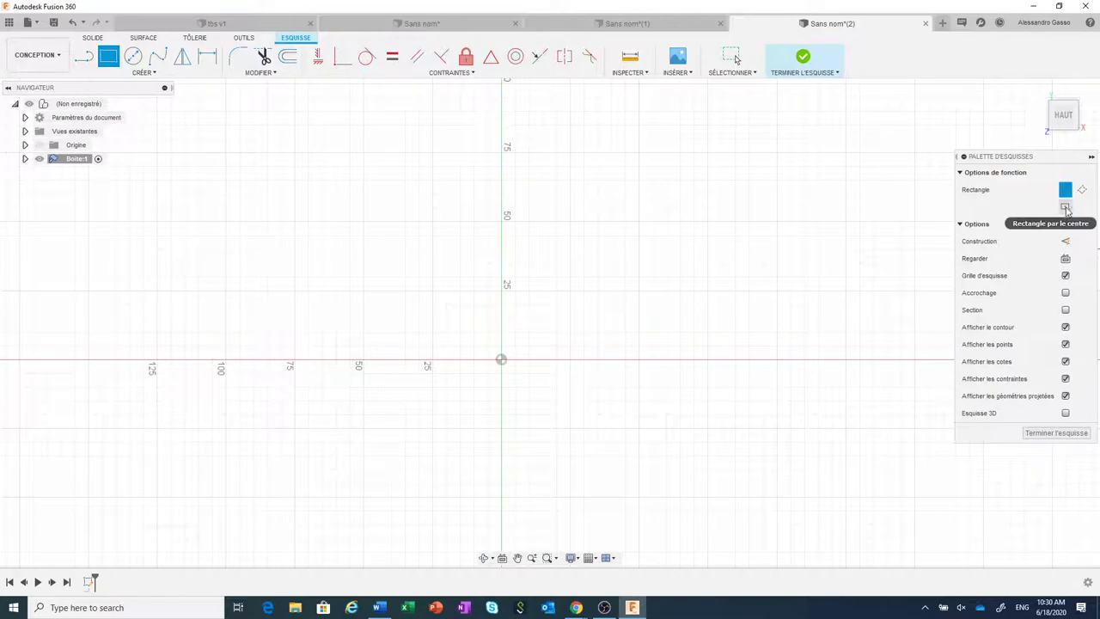
left_click(1065, 209)
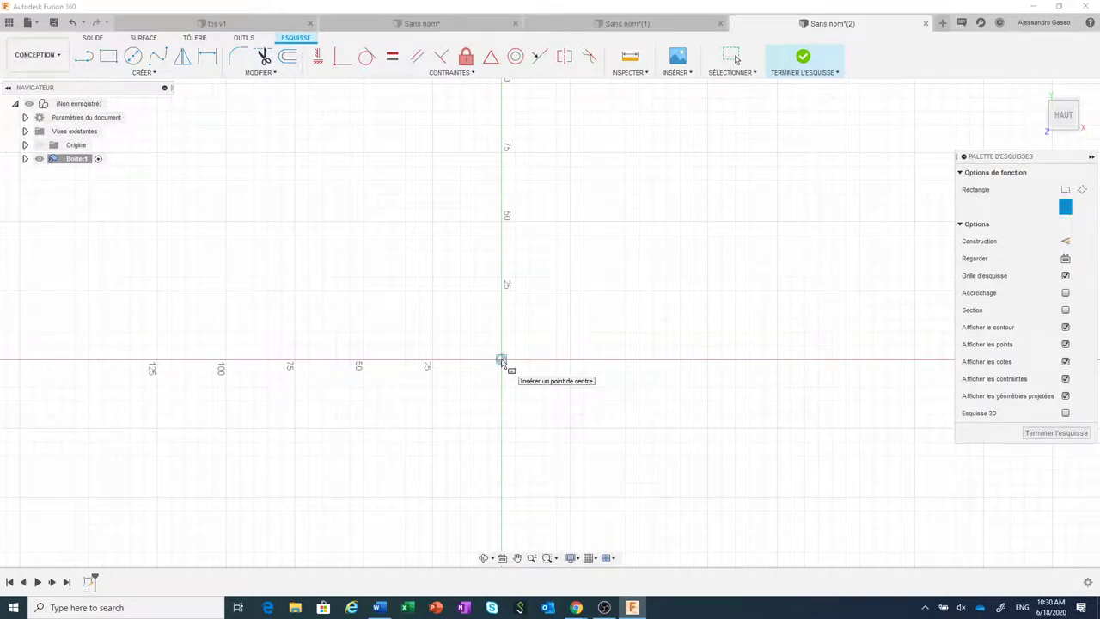
left_click(502, 360)
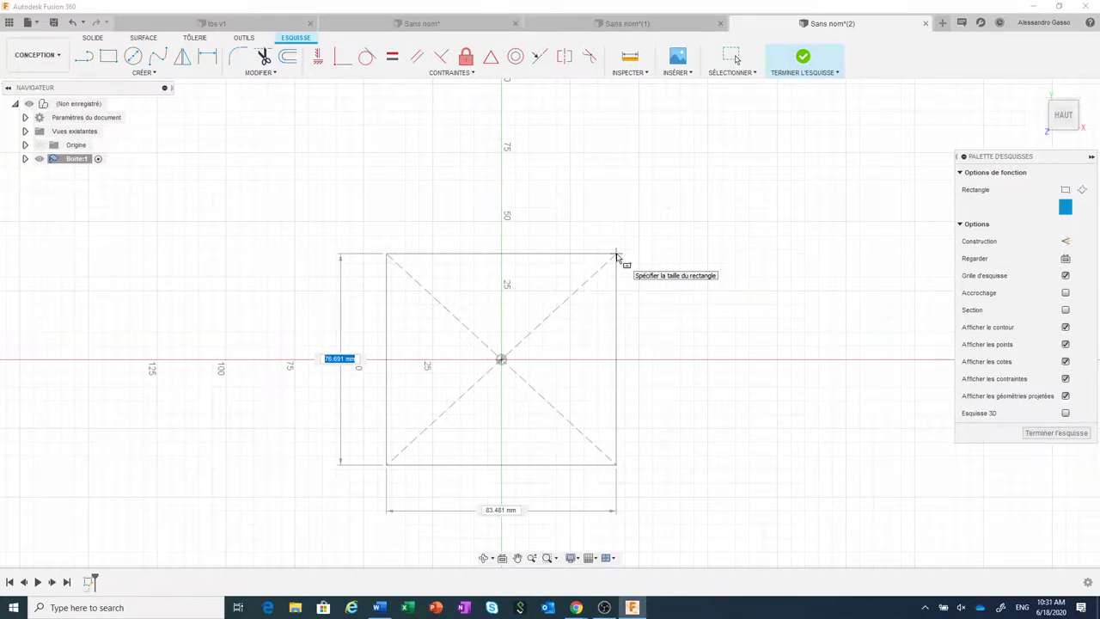
type("80")
key("Tab")
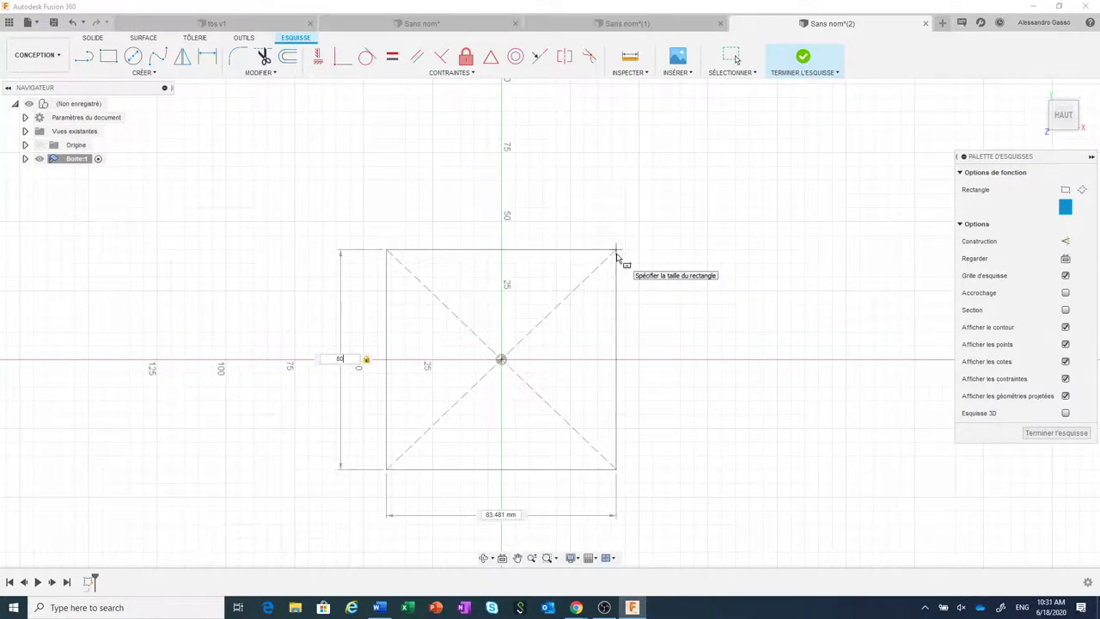
key("Tab")
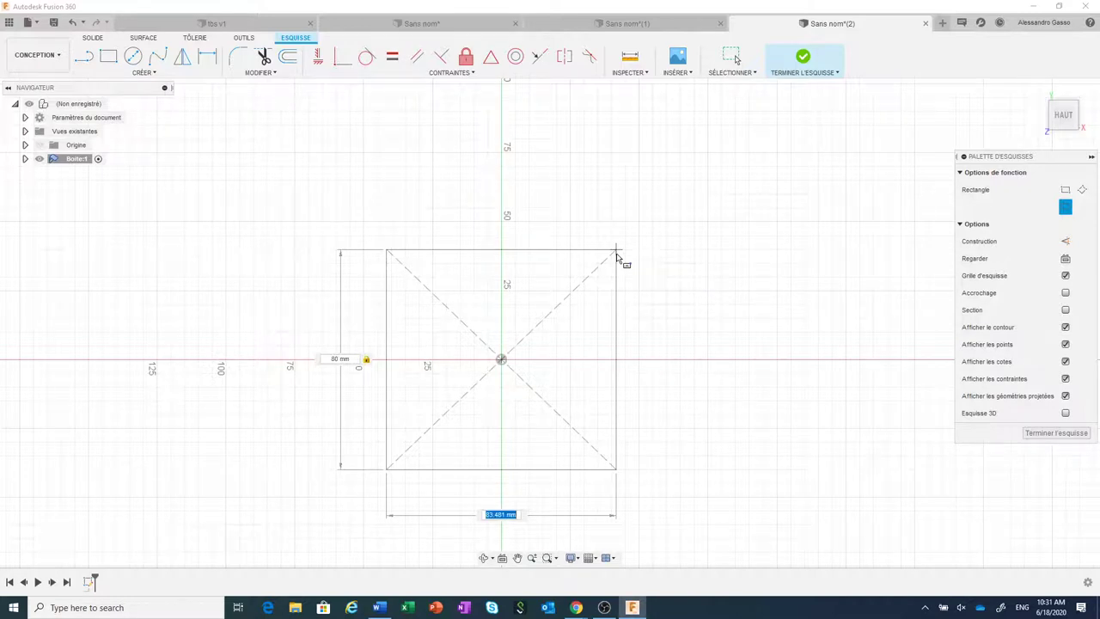
type("50")
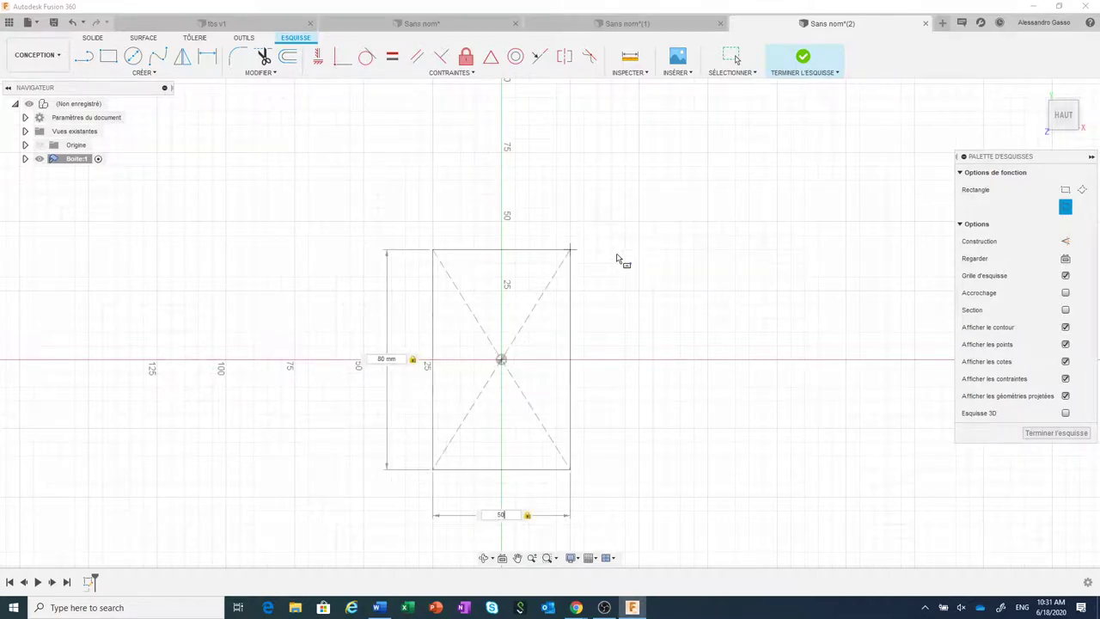
key("Return")
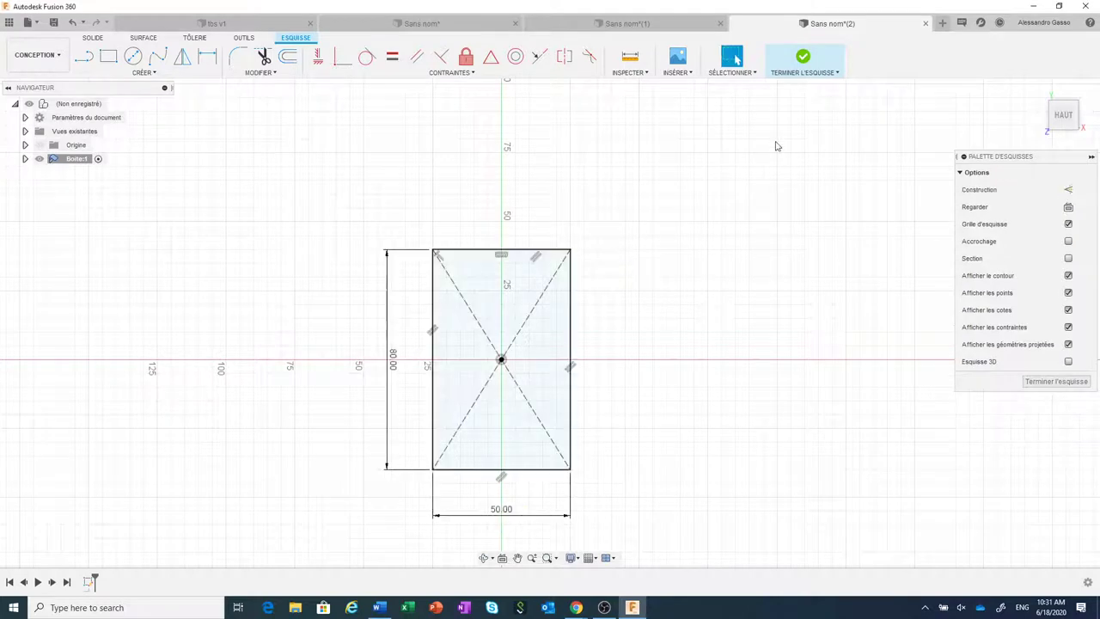
left_click(804, 57)
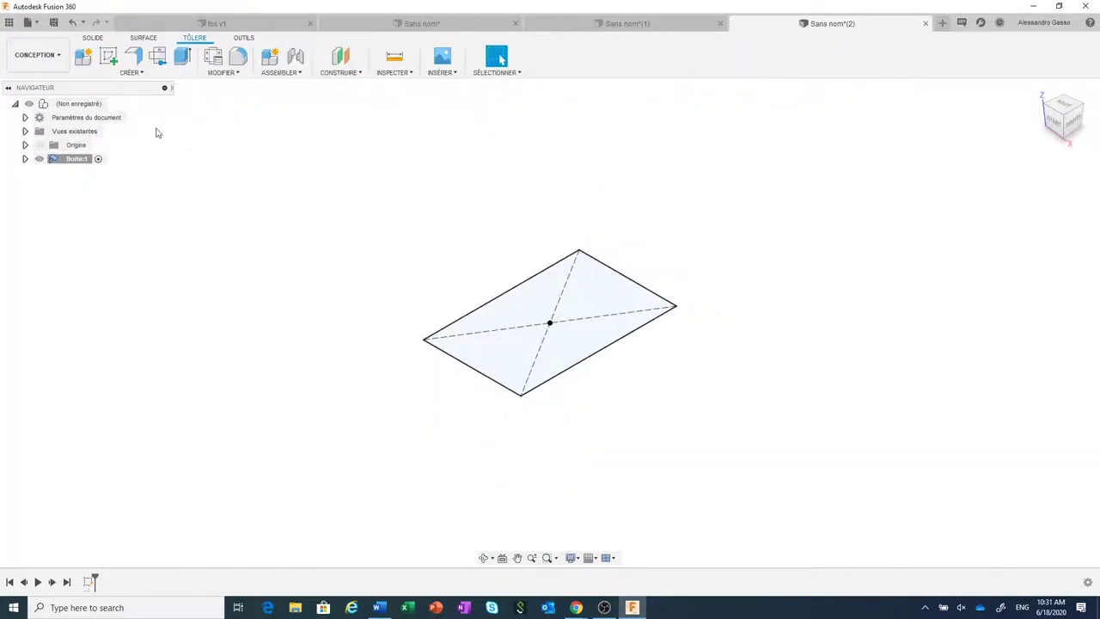
Apply Bord tombé to the 80 × 50 mm rectangle profile to create the flat plate body.
left_click(134, 57)
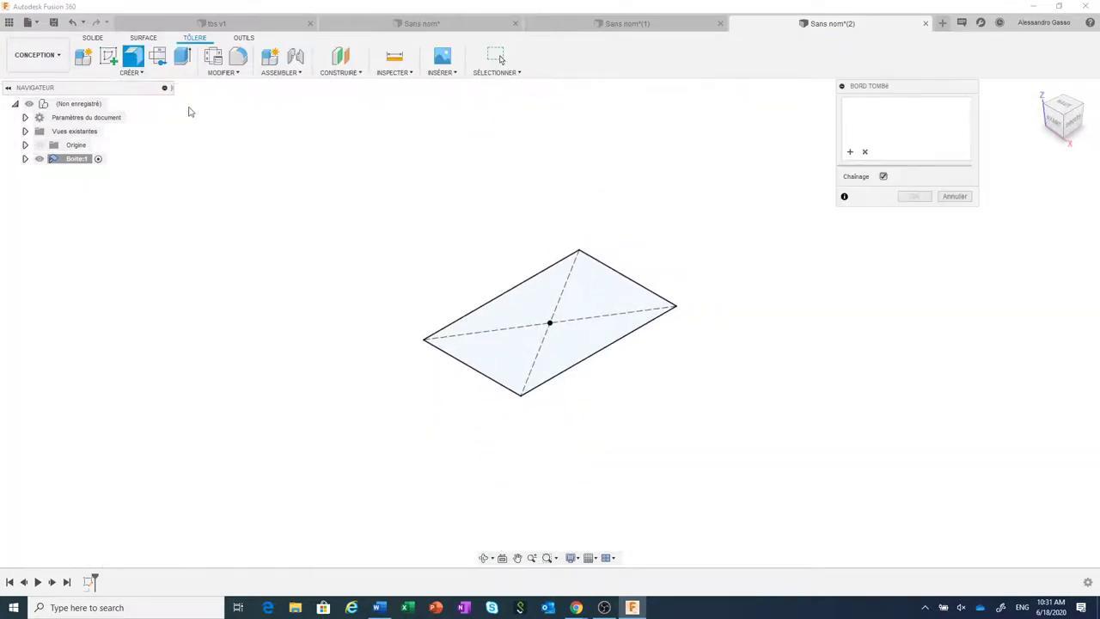
left_click(584, 299)
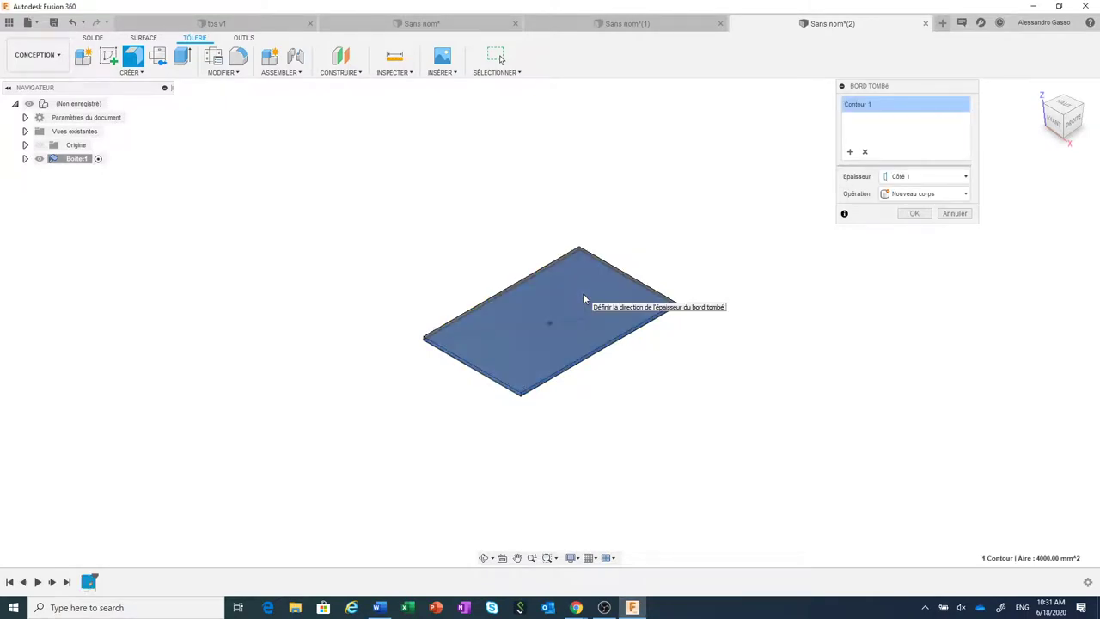
scroll(746, 273, "up", 2)
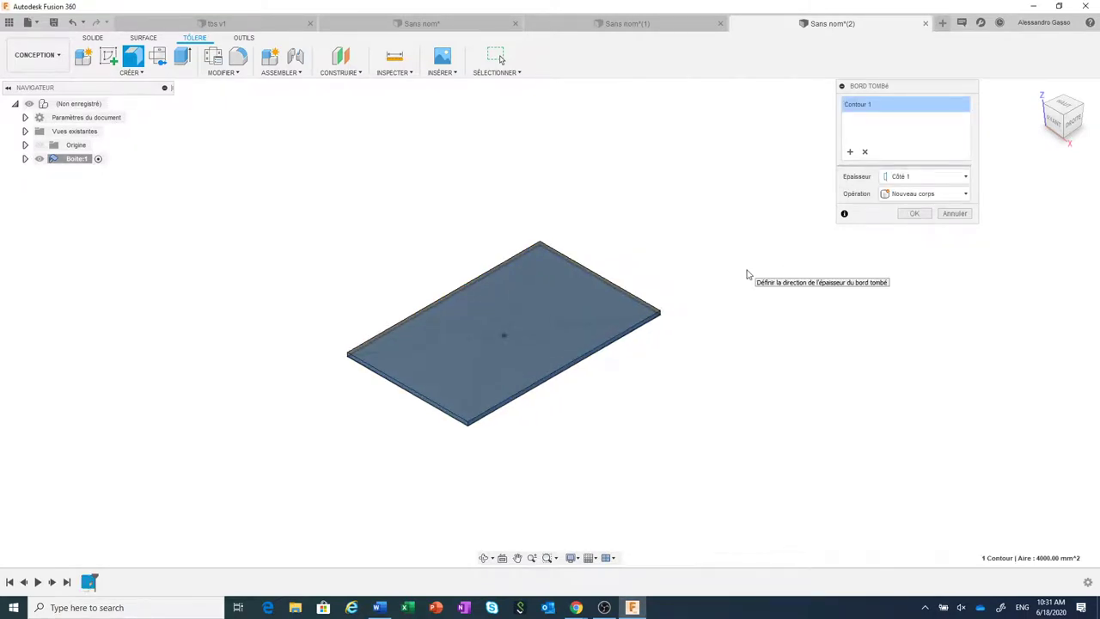
left_click(914, 214)
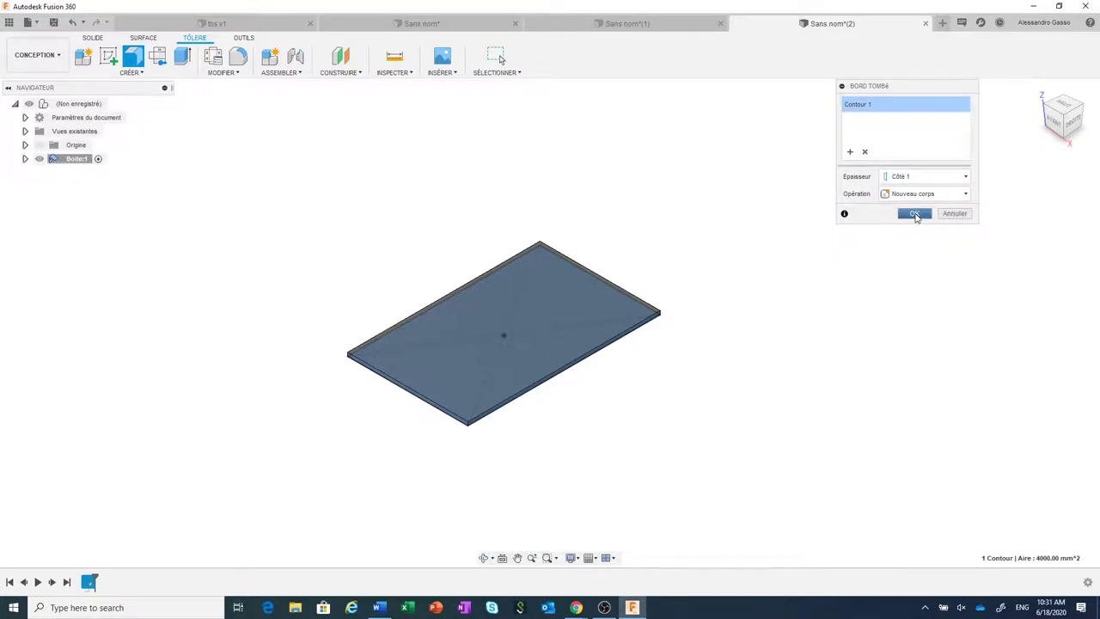
left_click(914, 215)
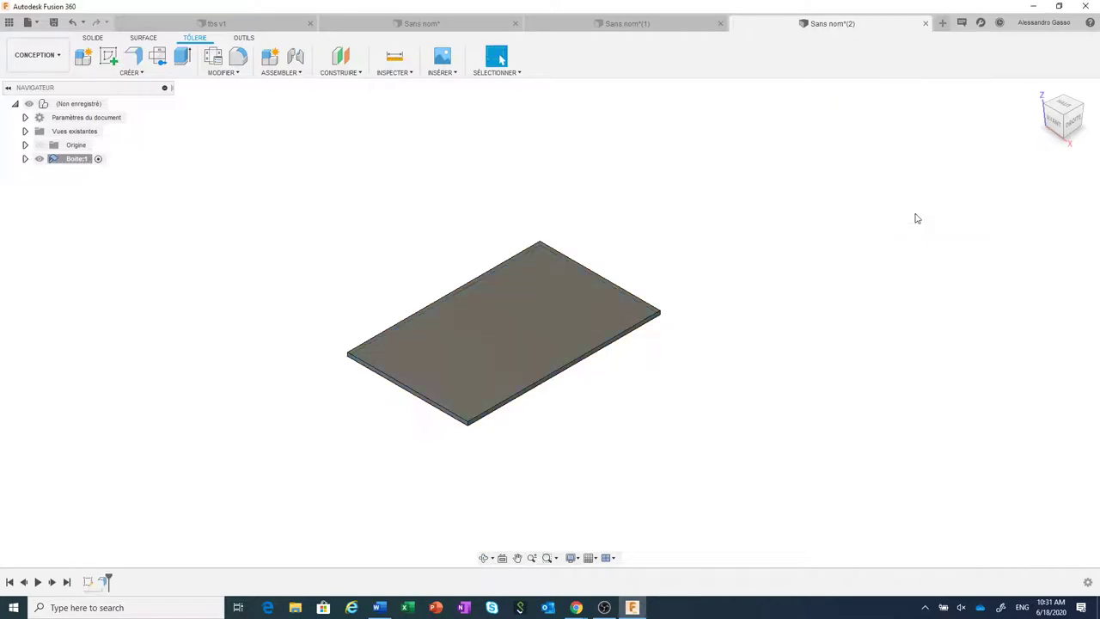
Flange all four base-plate edges upward into 60 mm walls.
left_click(135, 60)
scroll(557, 178, "up", 1)
middle_click_drag(557, 179, 598, 171)
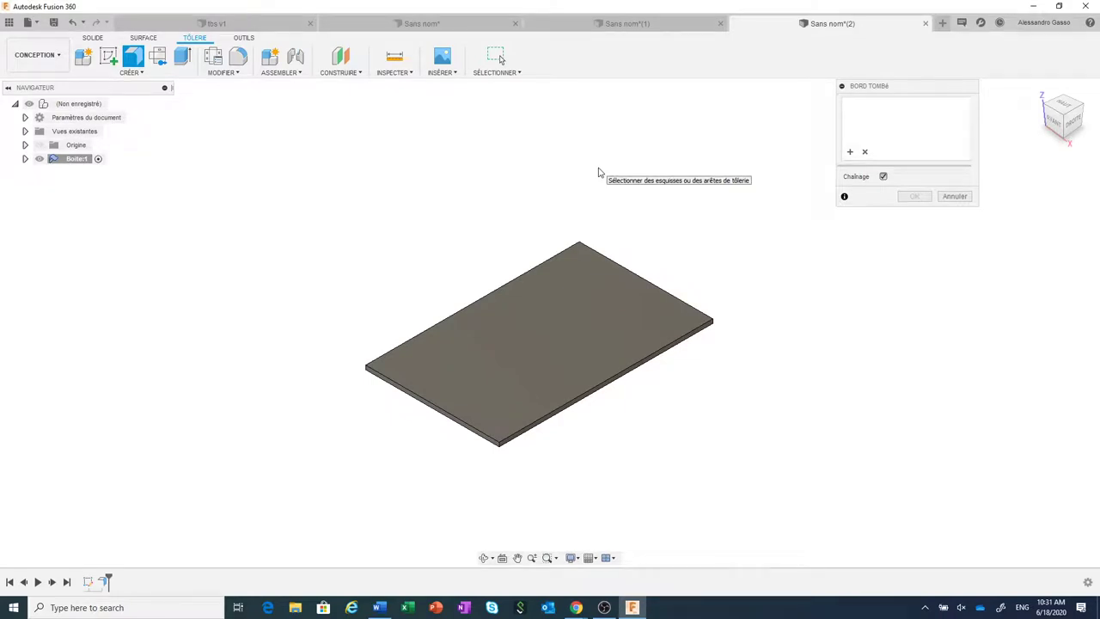
left_click(653, 286)
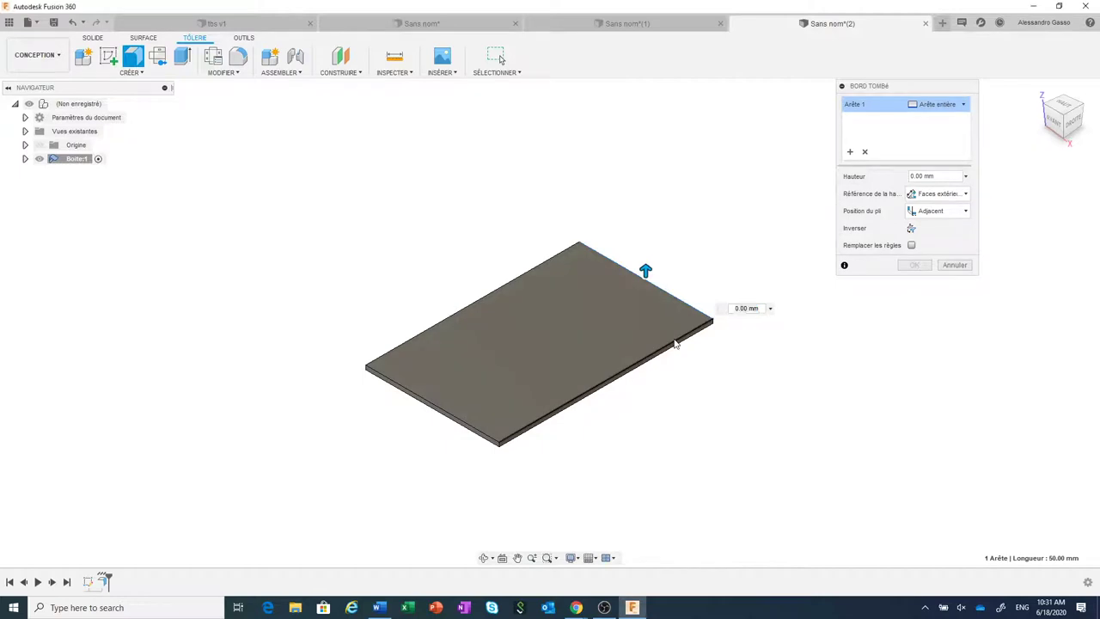
left_click(674, 342)
left_click(531, 271)
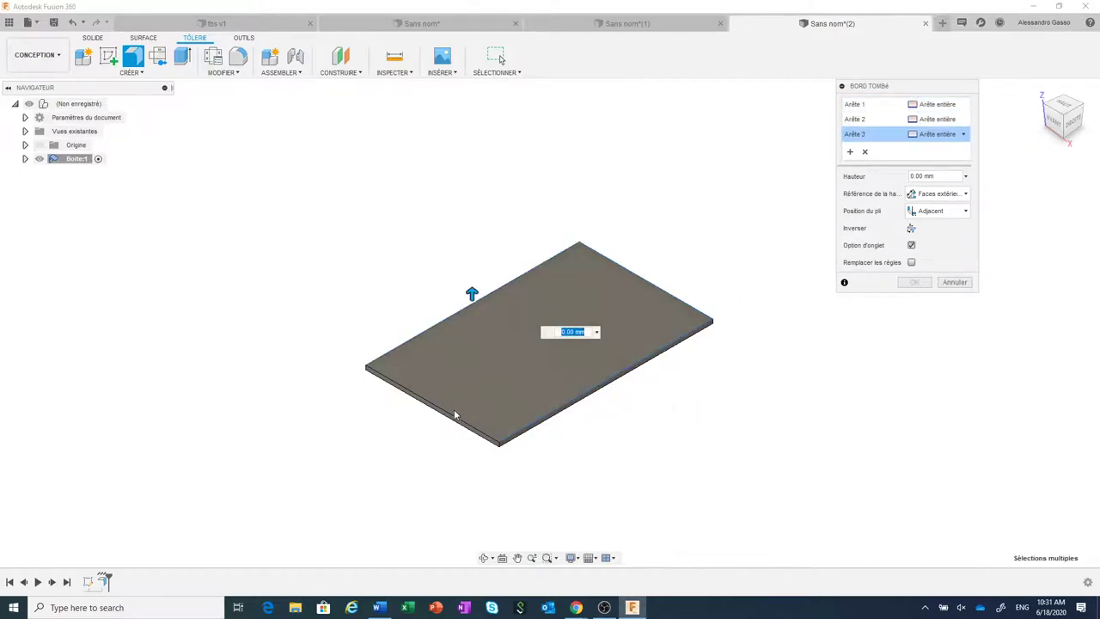
left_click(456, 420)
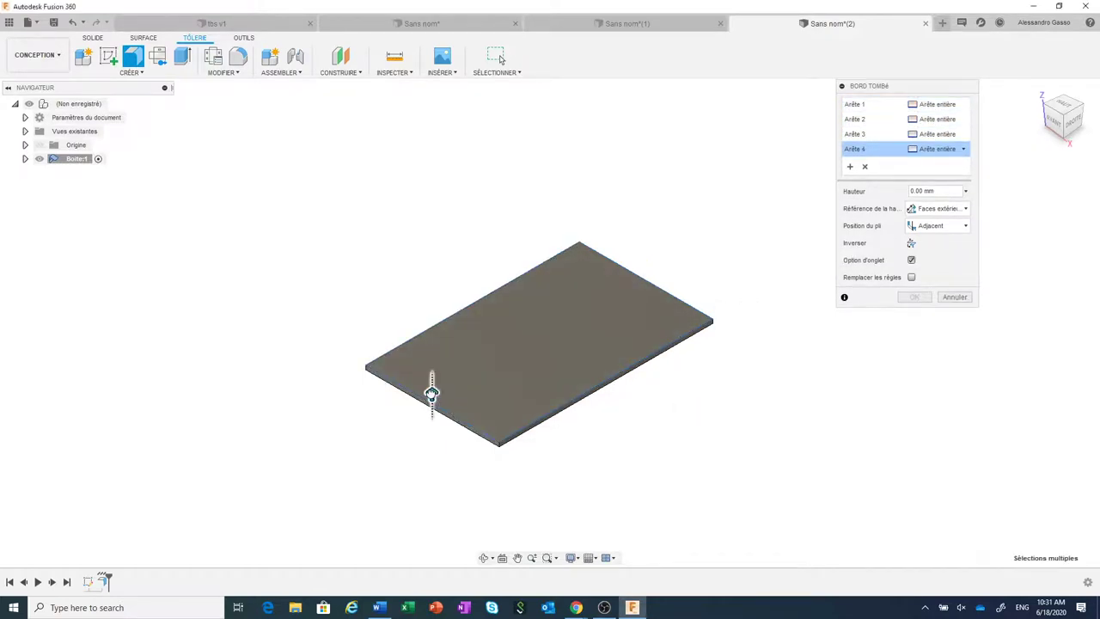
left_click_drag(432, 394, 431, 286)
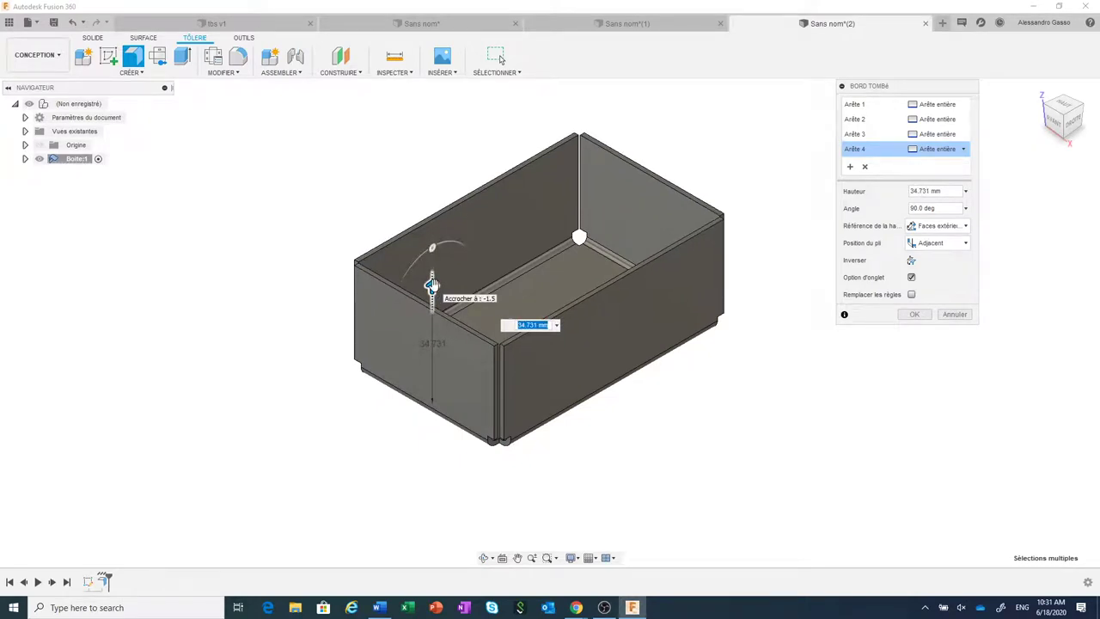
type("60")
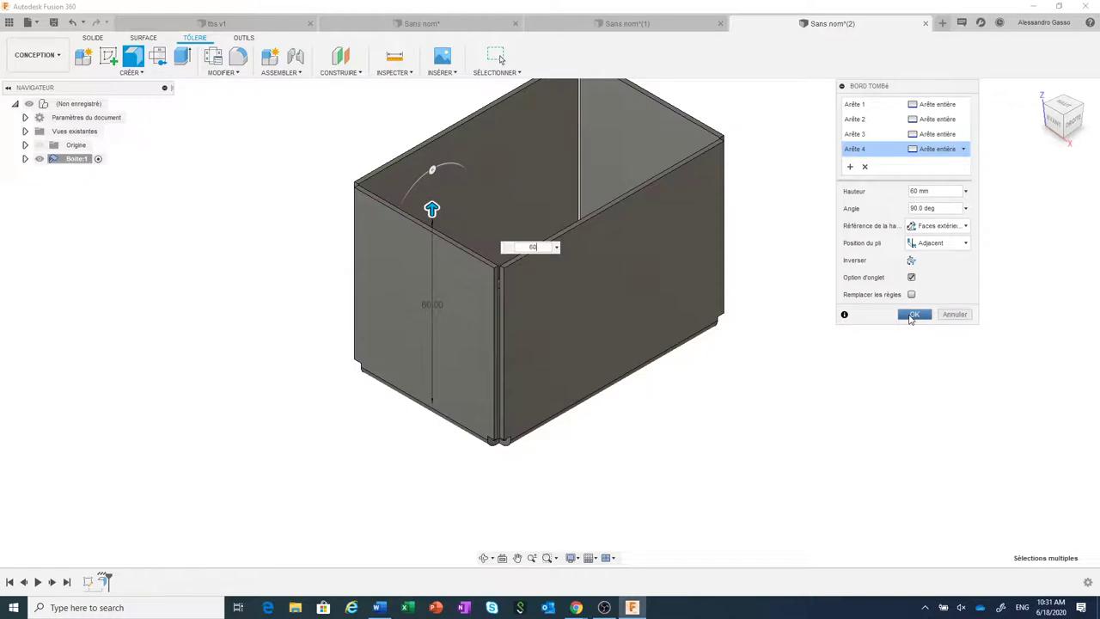
left_click(913, 316)
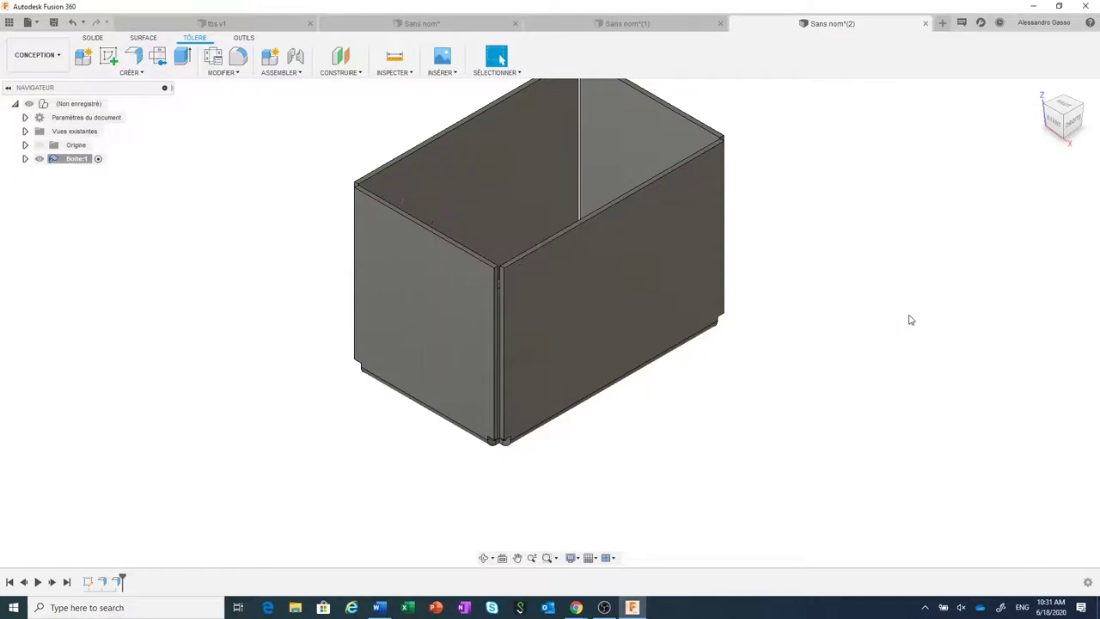
left_click(1065, 107)
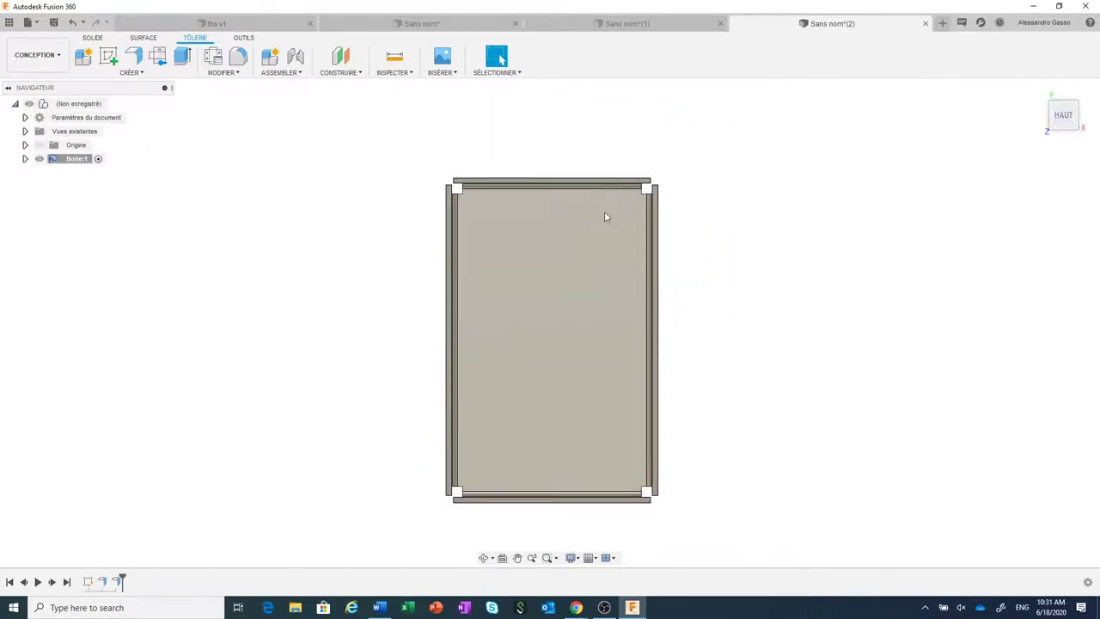
scroll(612, 228, "up", 1)
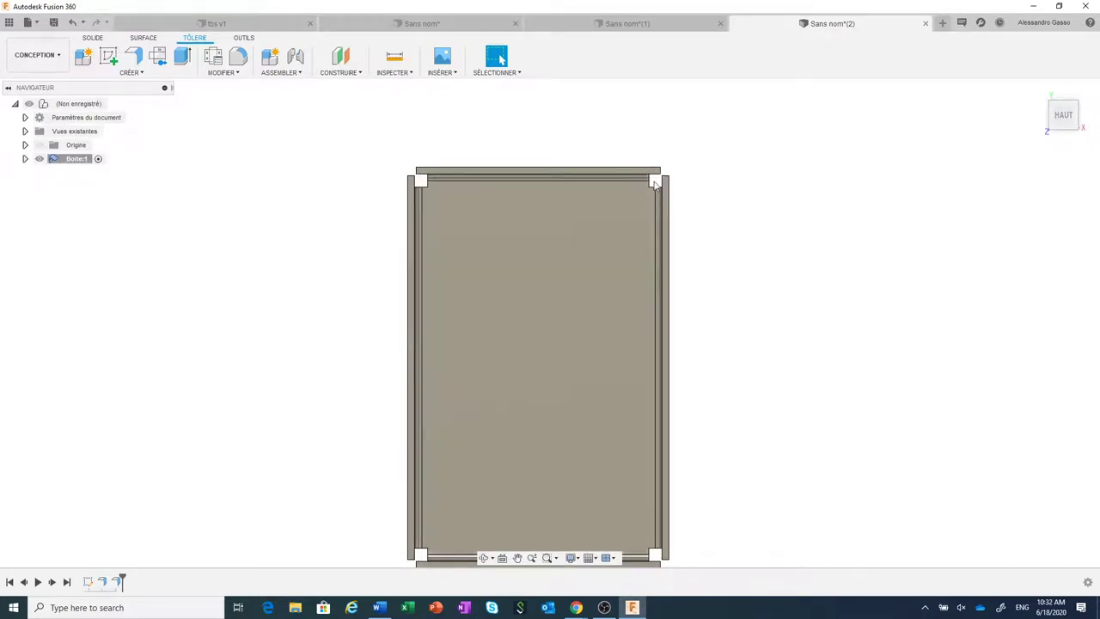
scroll(642, 186, "up", 1)
scroll(641, 185, "up", 2)
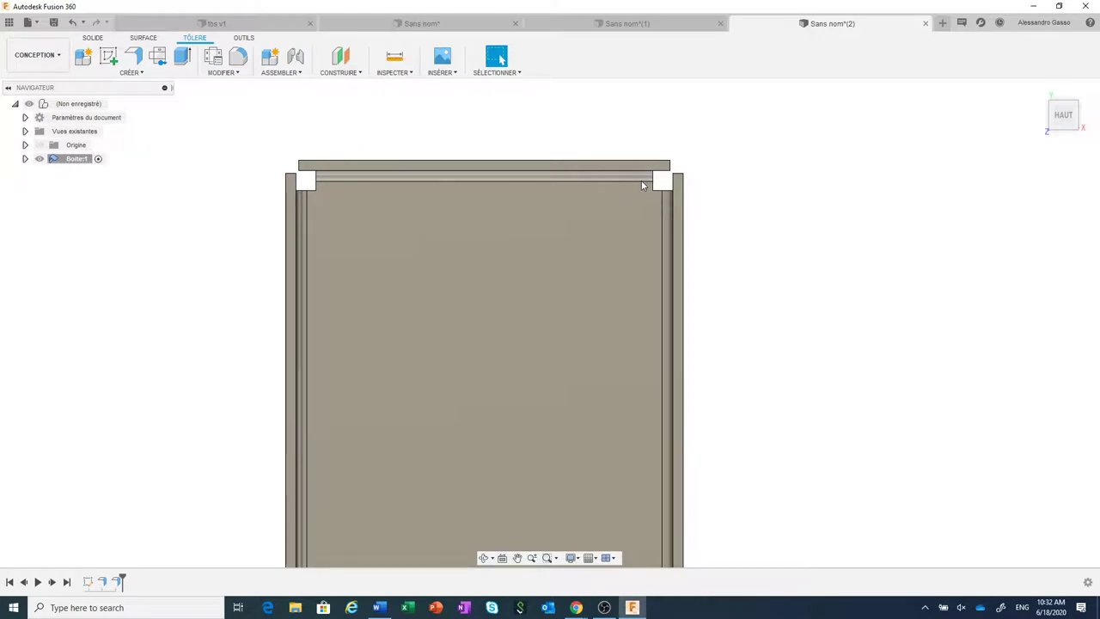
scroll(642, 186, "down", 1)
scroll(642, 186, "down", 1)
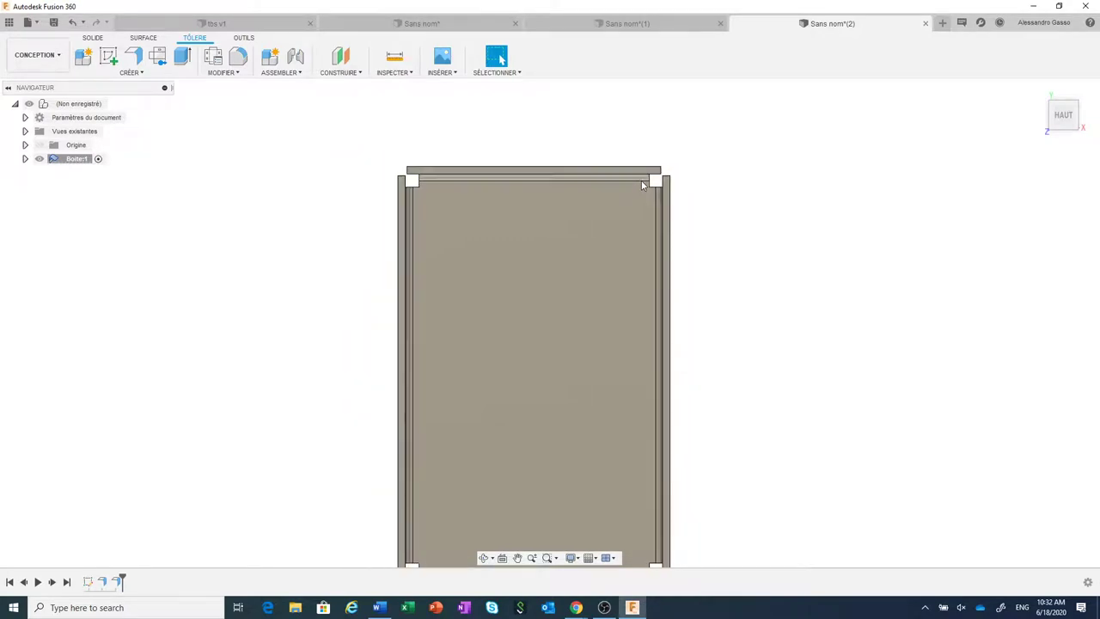
middle_click_drag(642, 186, 628, 151, "shift")
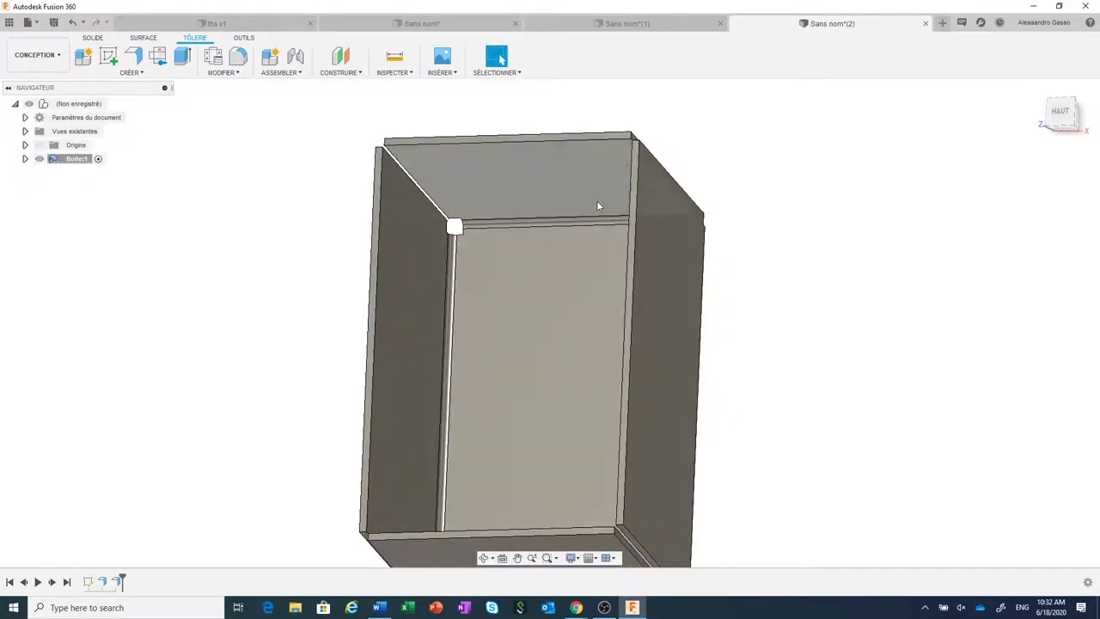
middle_click_drag(596, 200, 608, 212, "shift")
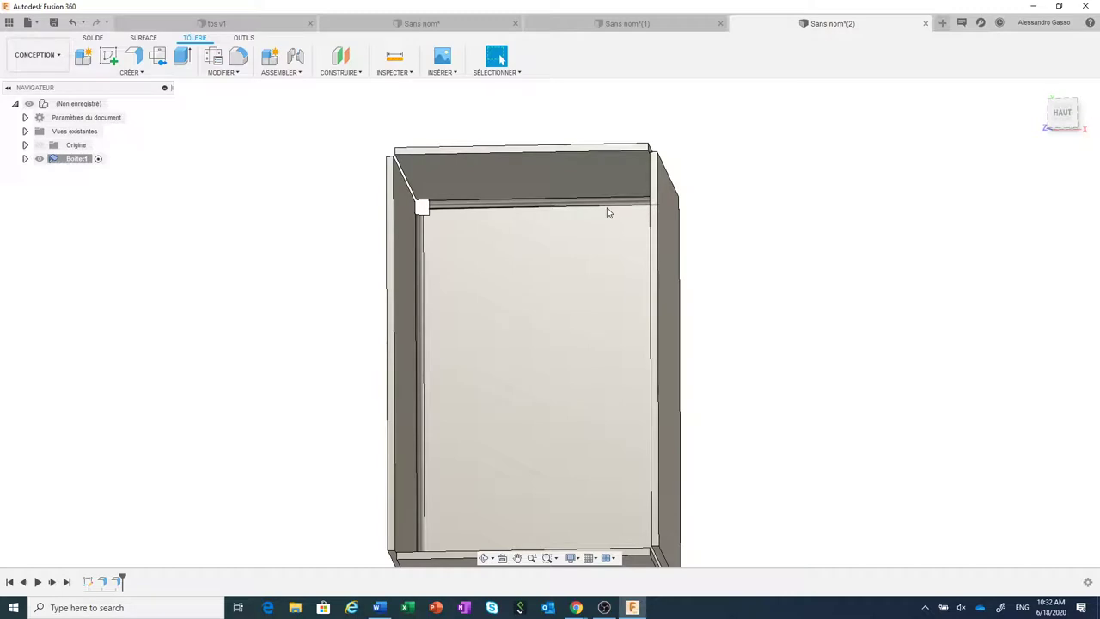
mouse_move(608, 212)
middle_mouse_down("shift")
mouse_move(665, 210)
mouse_move(641, 198)
middle_mouse_up("shift")
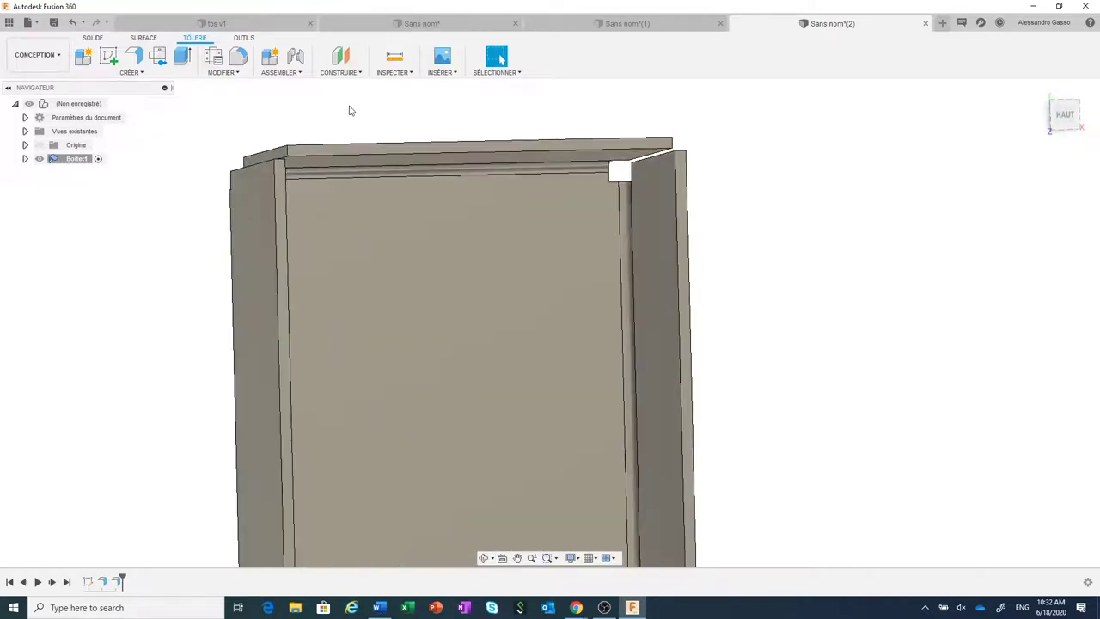
Preview a 10 mm flange with Intérieur bend position on two top wall edges.
left_click(133, 56)
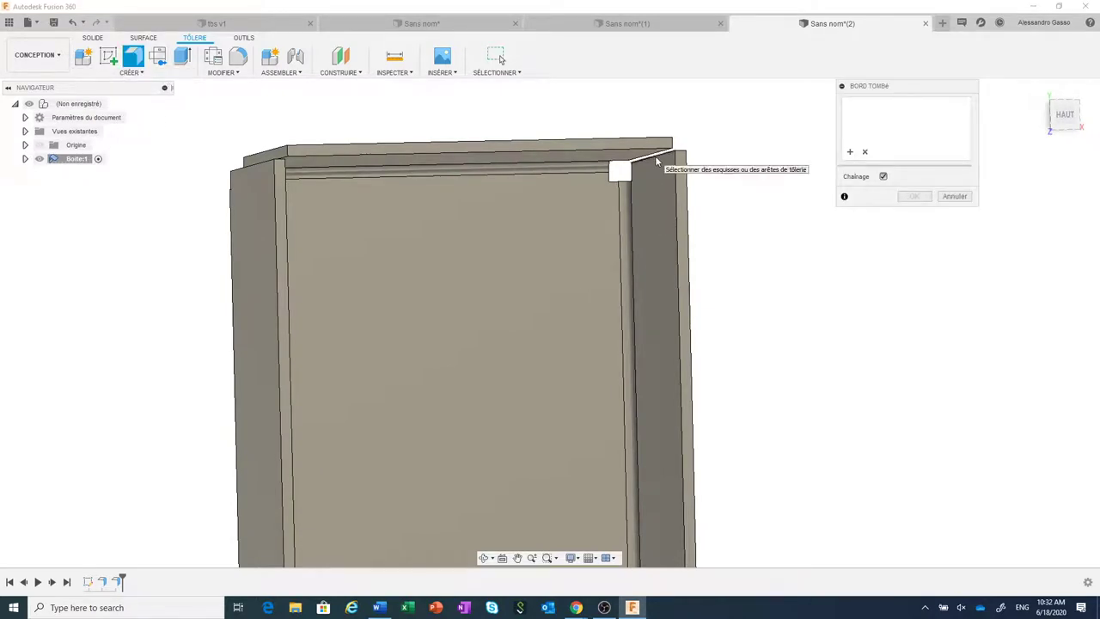
left_click(656, 161)
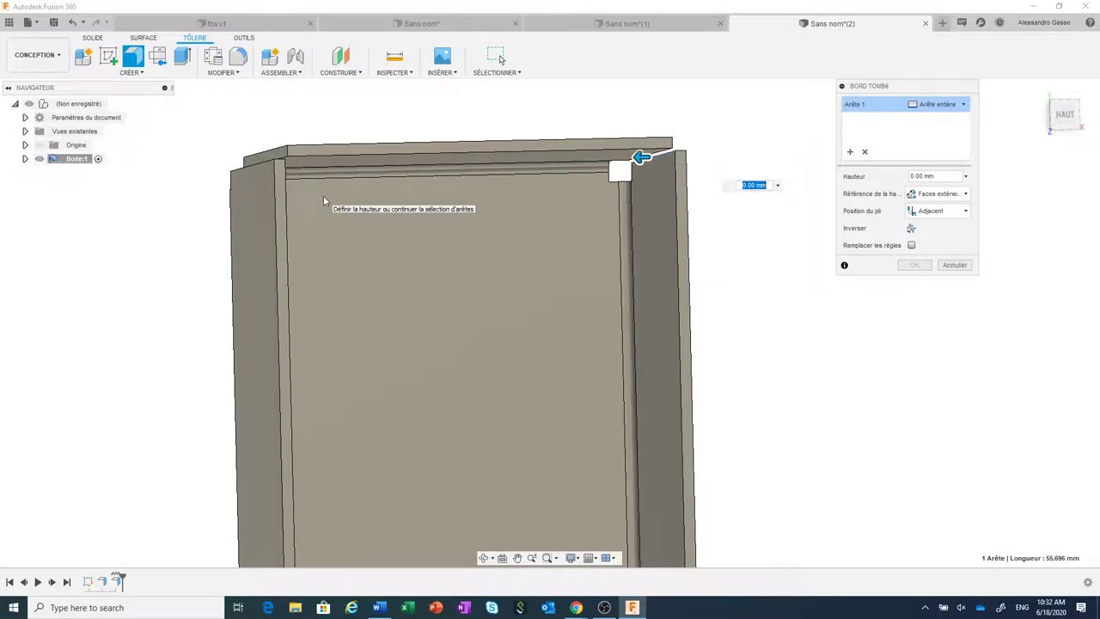
middle_click_drag(333, 196, 318, 196, "shift")
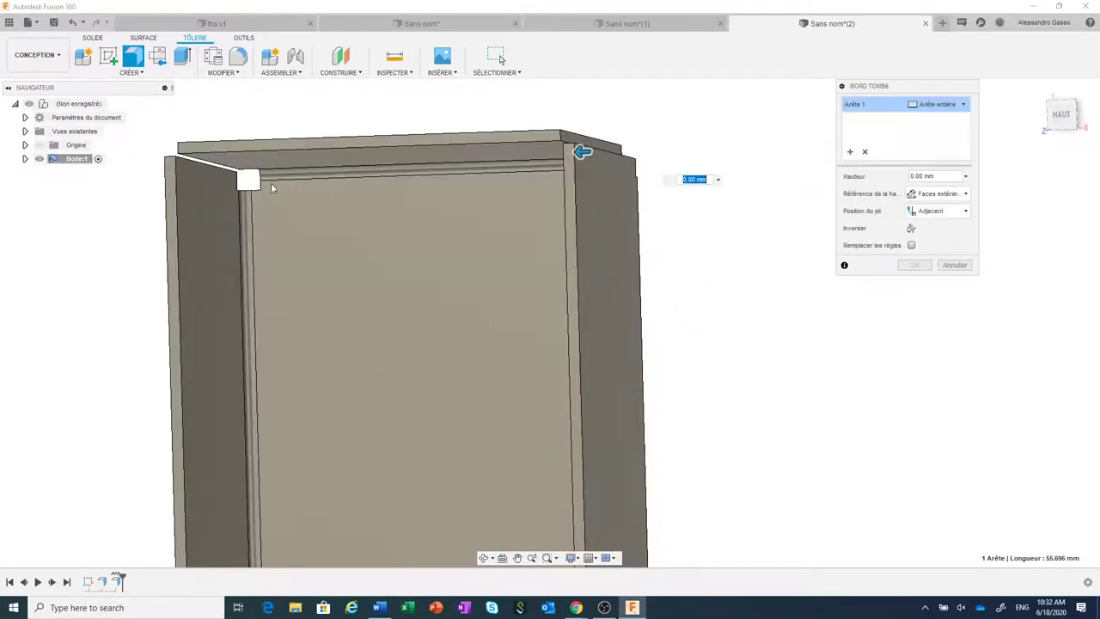
left_click(214, 171)
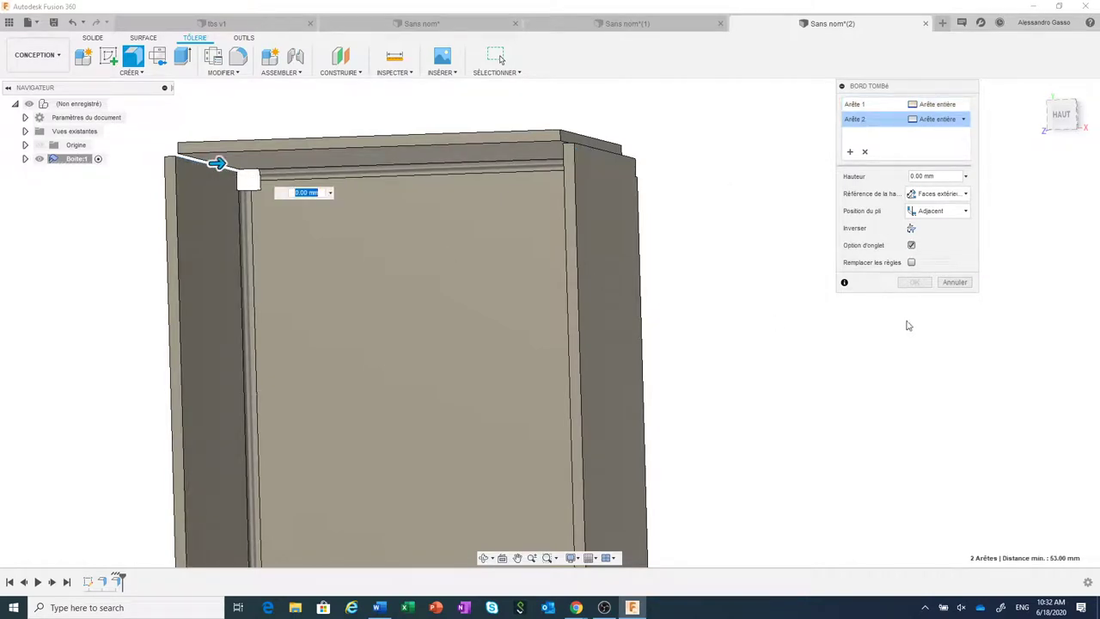
left_click(952, 215)
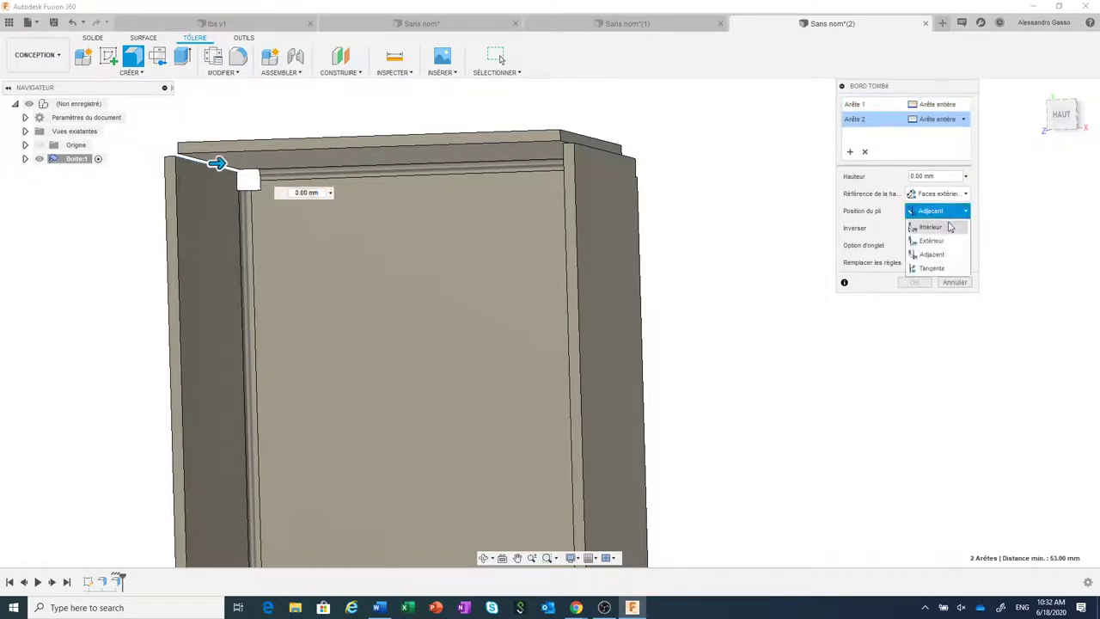
left_click(929, 227)
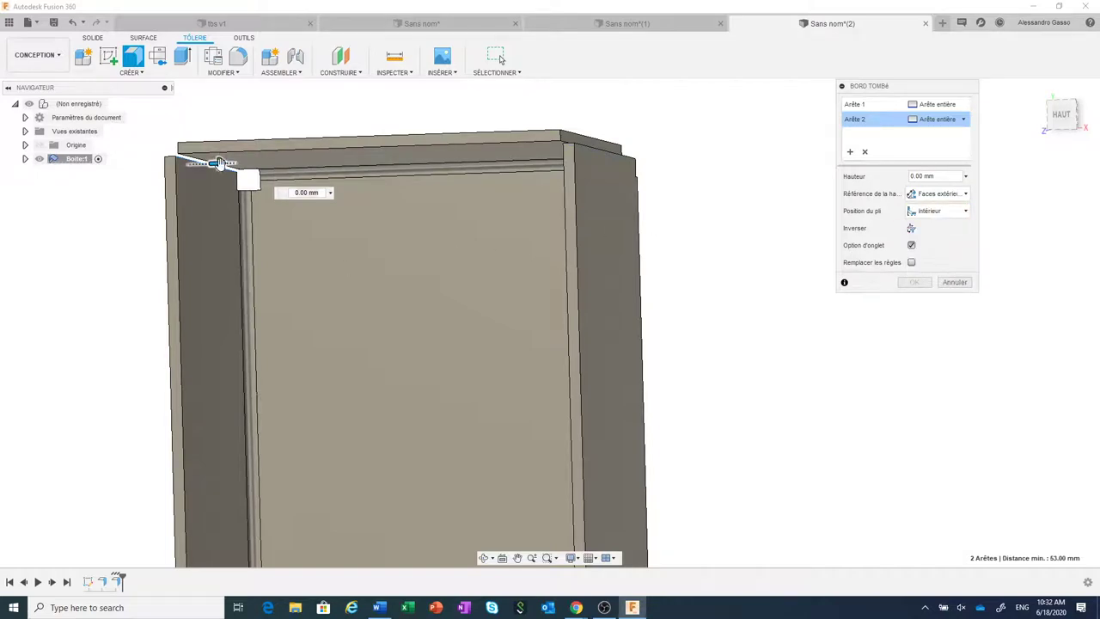
left_click_drag(219, 164, 281, 164)
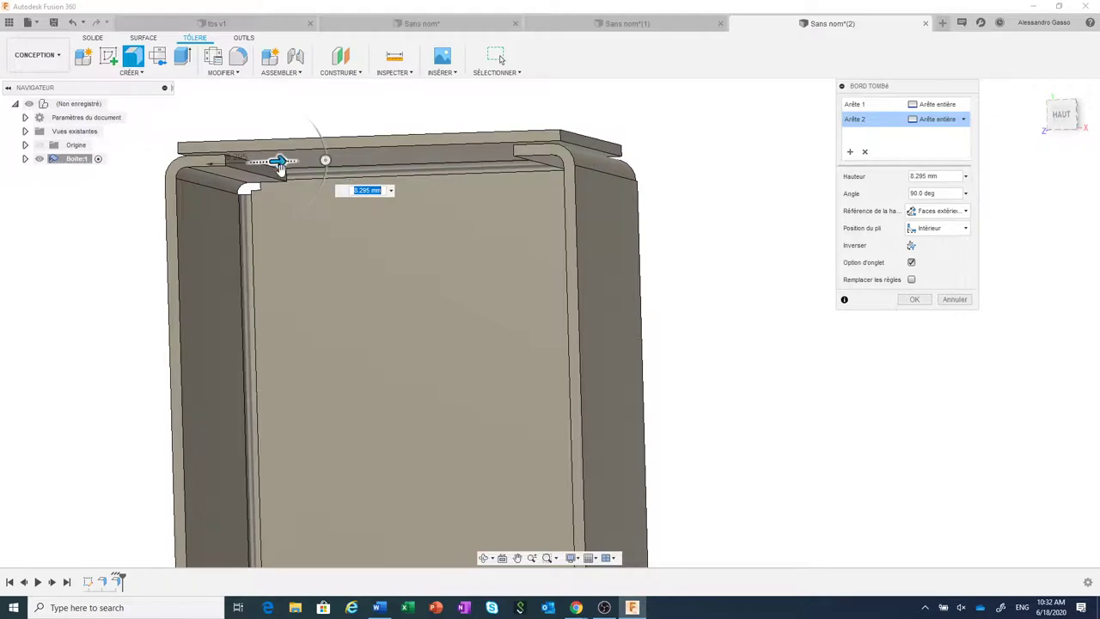
type("10")
key("Return")
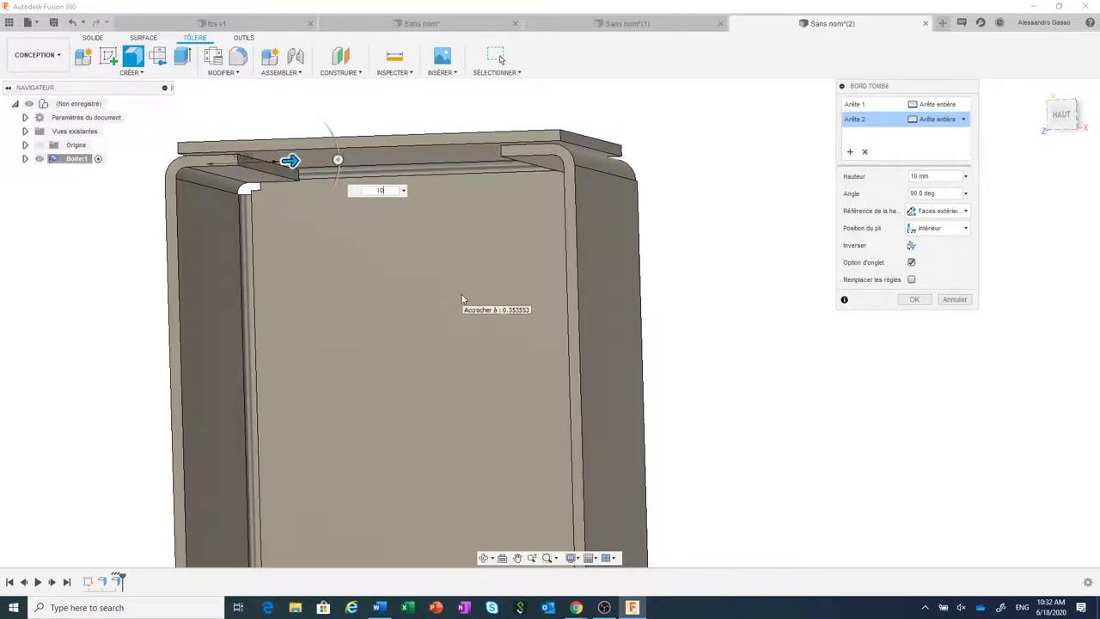
Make the first edge's lip symmetric with a 15 mm distance.
middle_click_drag(447, 307, 468, 301, "shift")
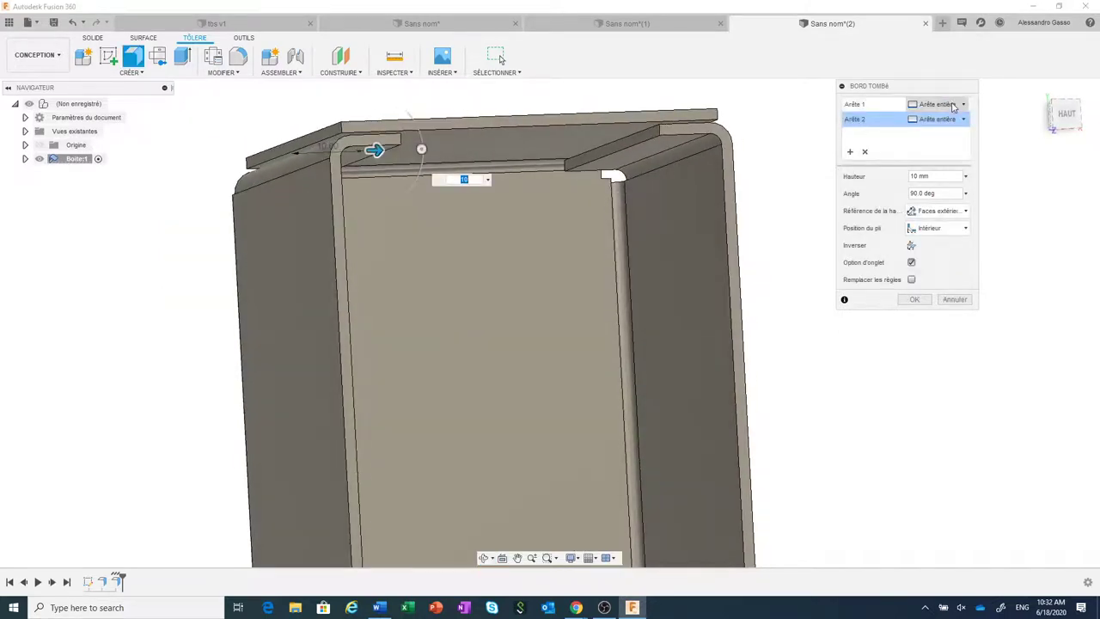
left_click(952, 105)
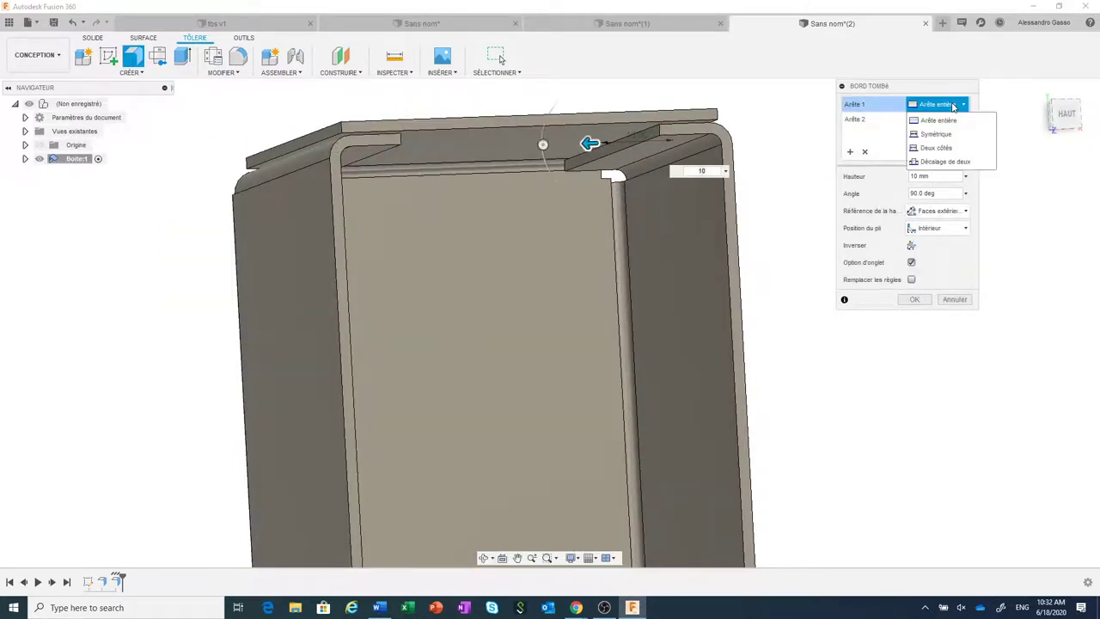
left_click(945, 136)
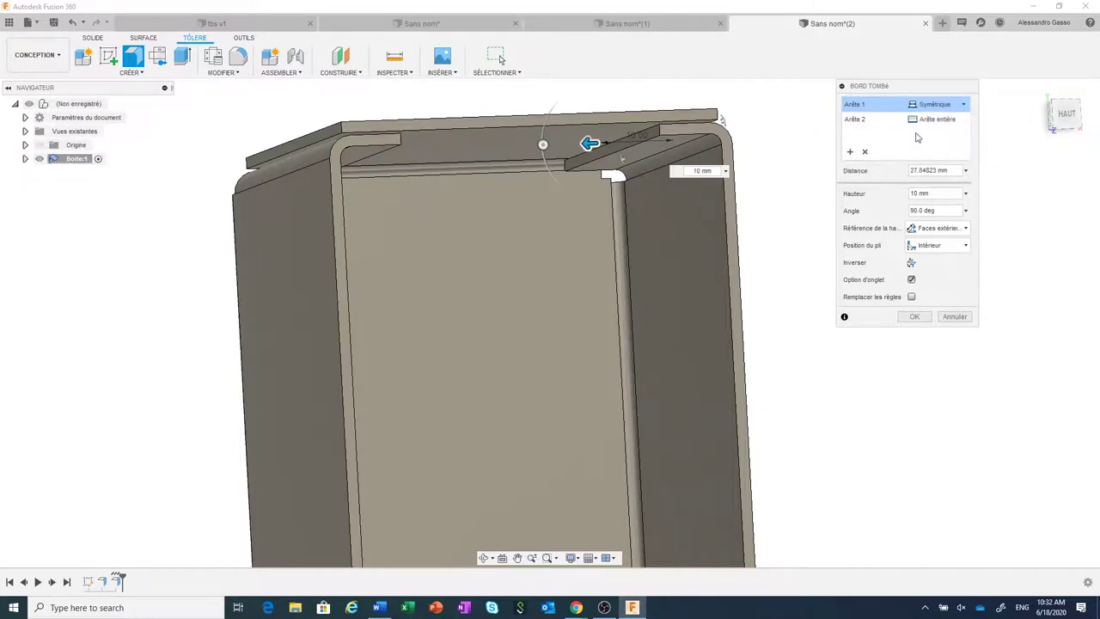
left_click_drag(723, 119, 703, 127)
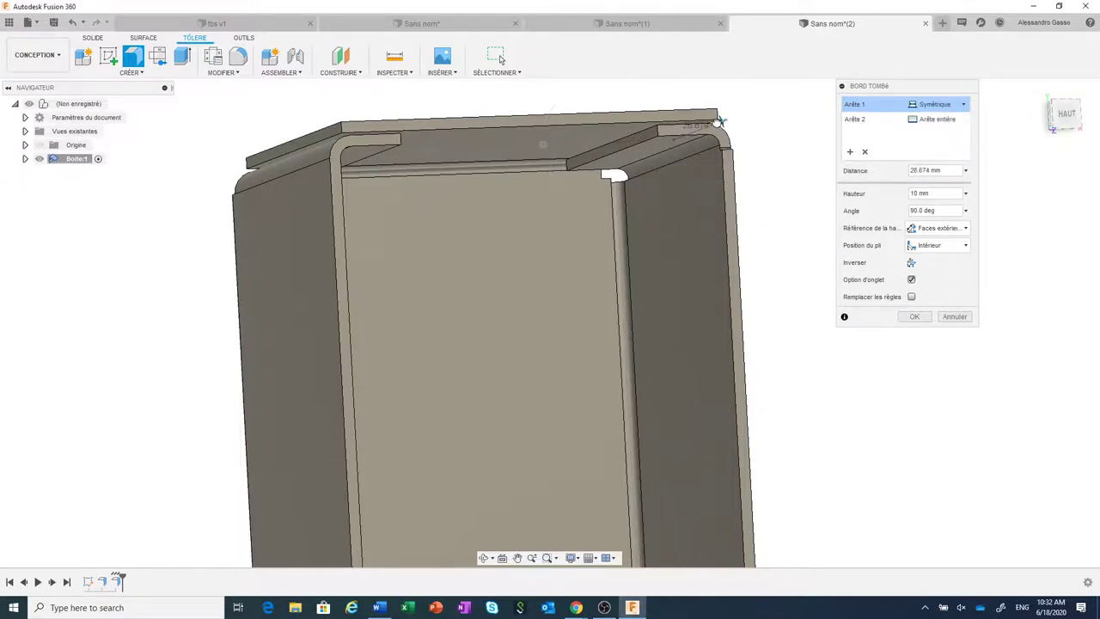
left_click(902, 172)
type("15")
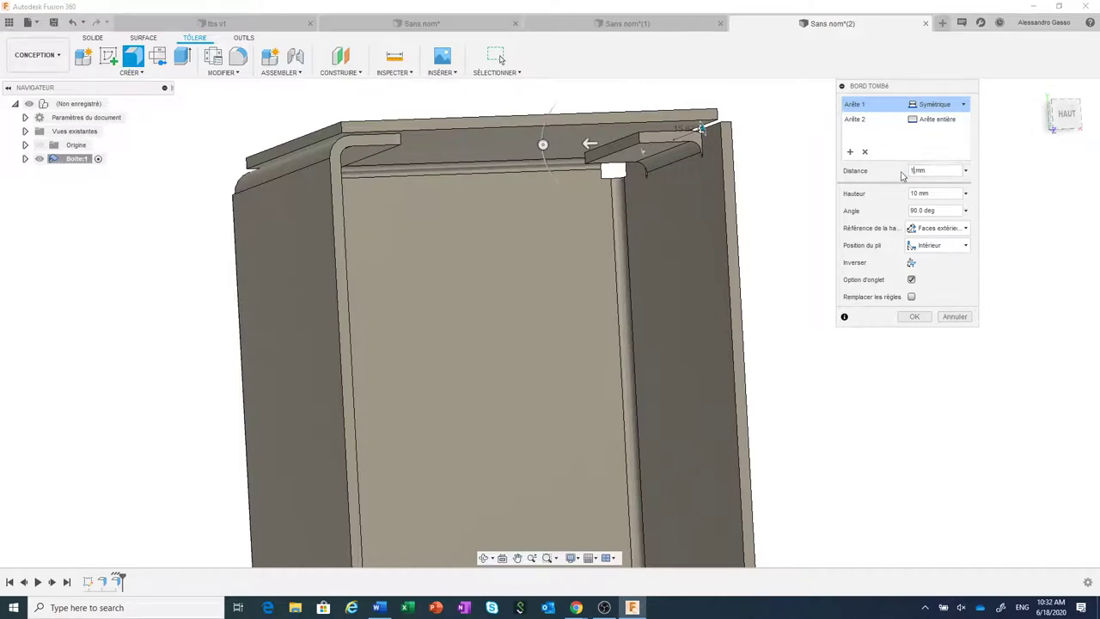
key("Return")
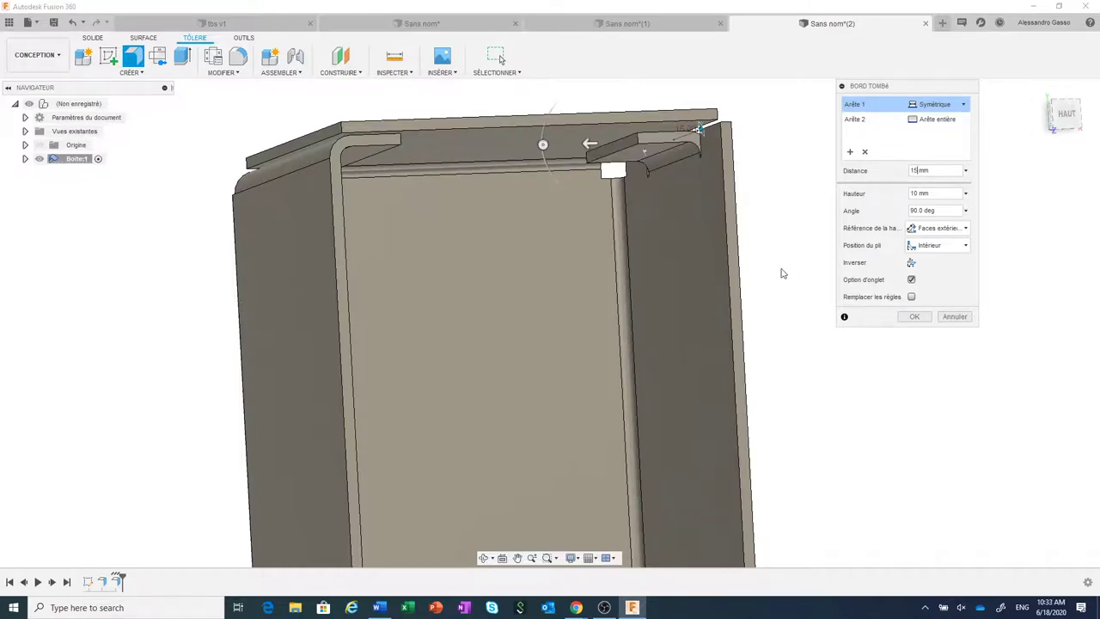
Make the second edge's lip symmetric and enter 15 mm as its distance.
left_click(940, 119)
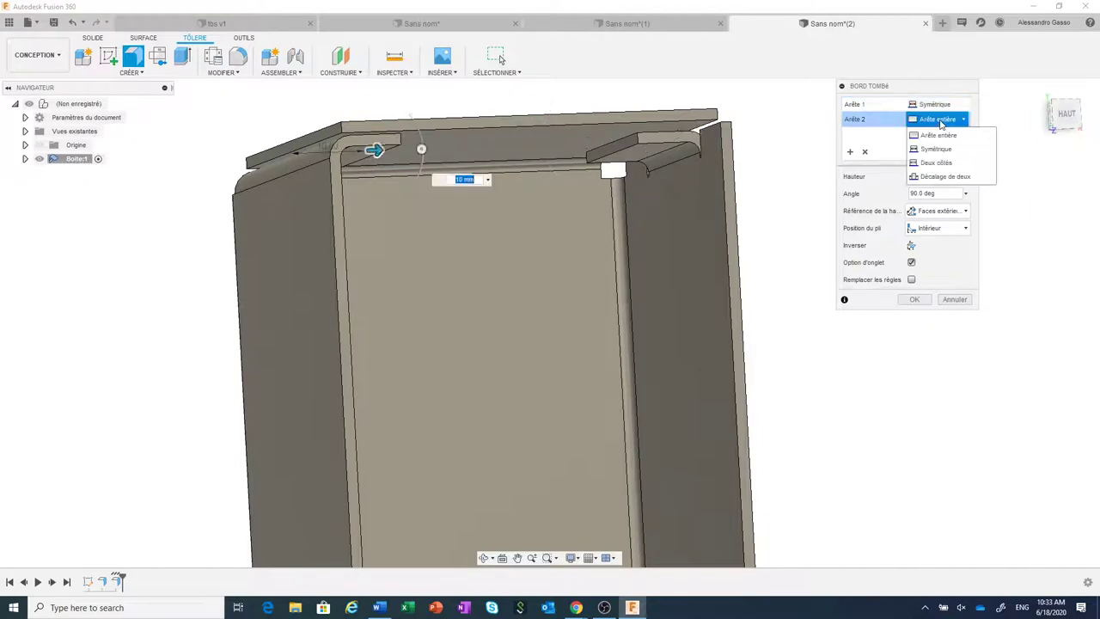
left_click(936, 148)
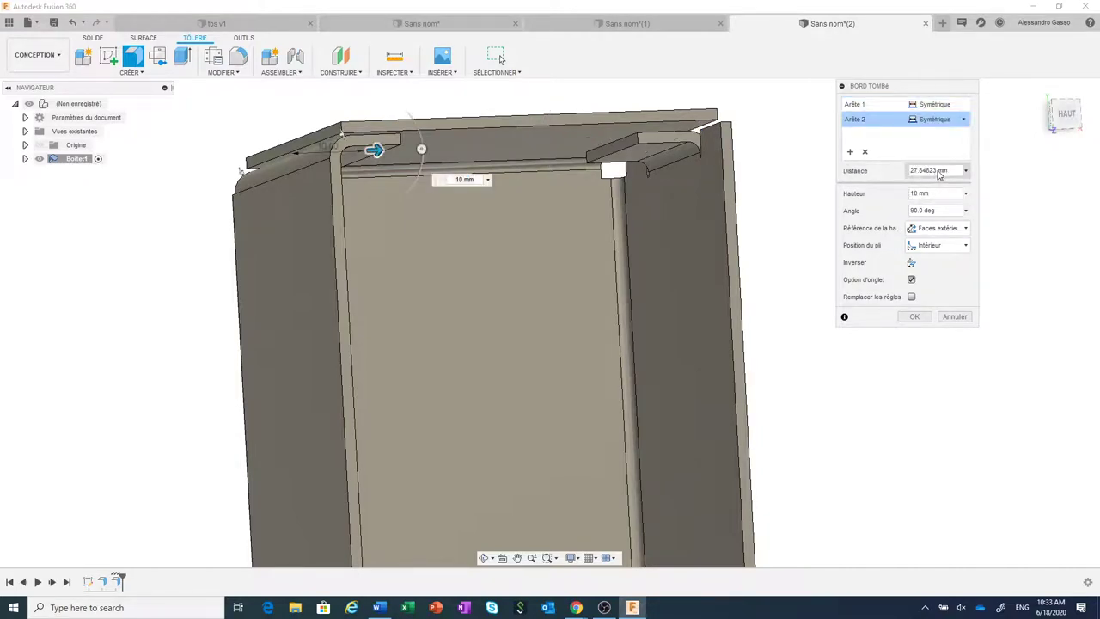
double_click(913, 171)
left_click_drag(913, 171, 936, 170)
type("15")
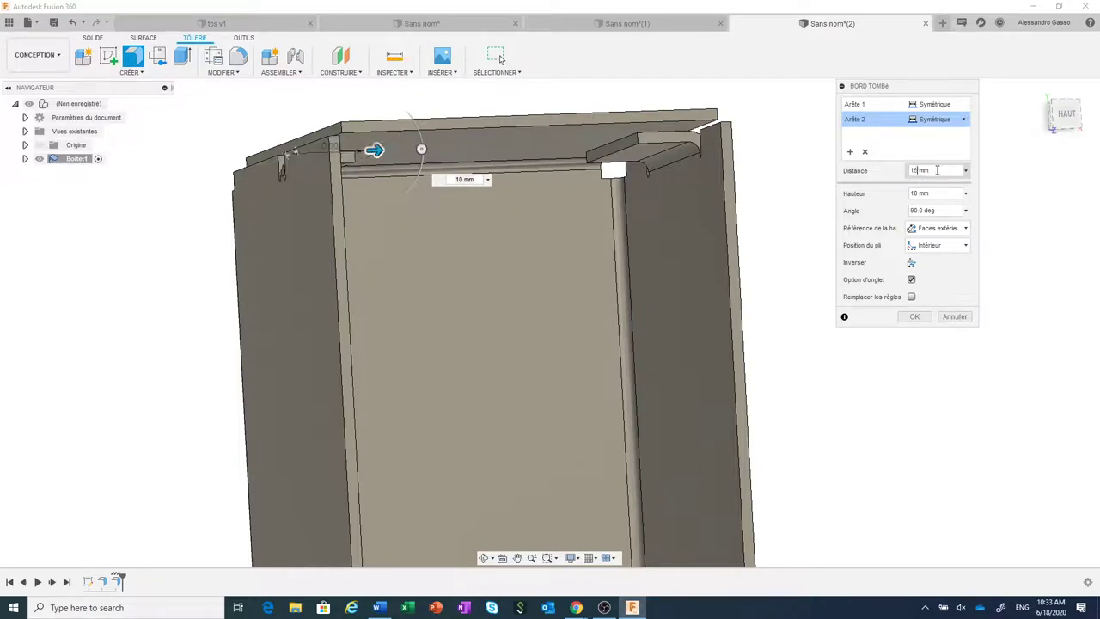
left_click(923, 316)
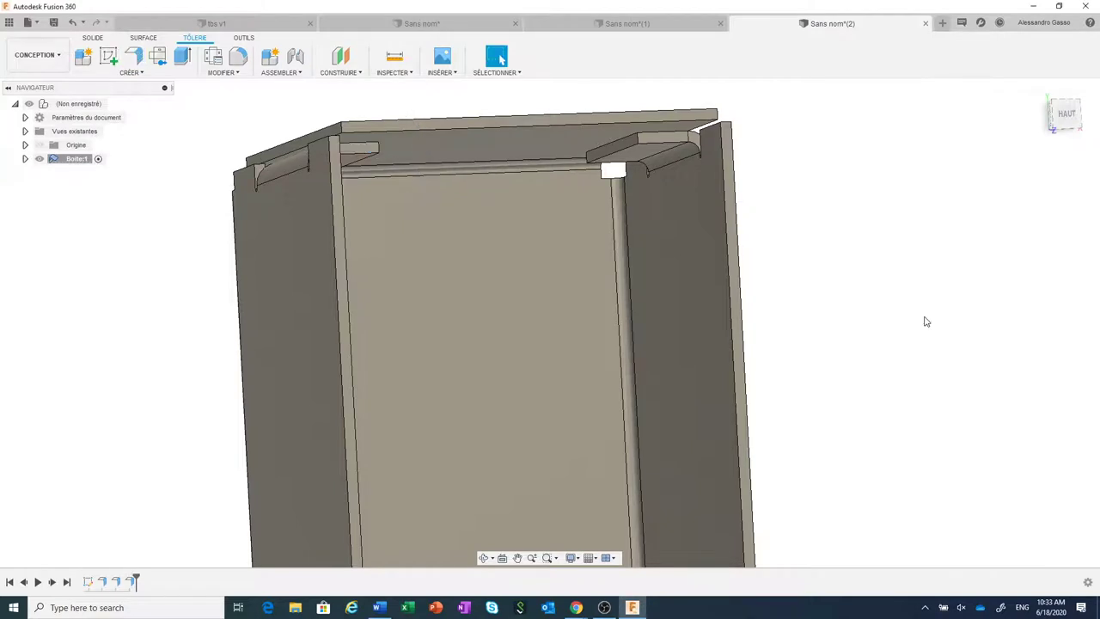
left_click(1070, 119)
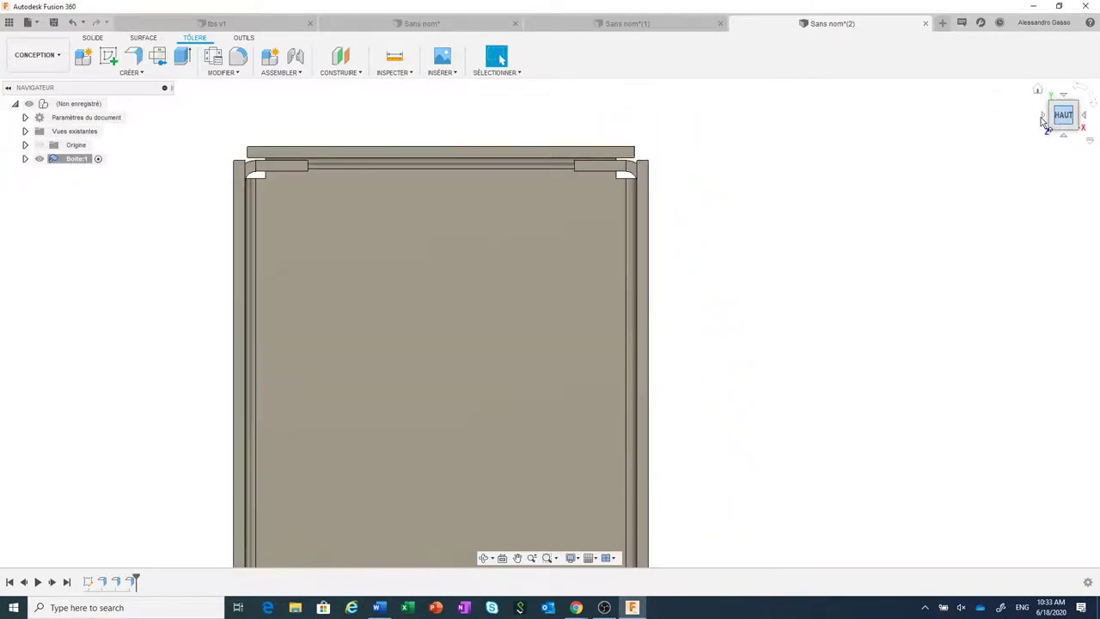
scroll(539, 219, "up", 2)
scroll(550, 206, "up", 2)
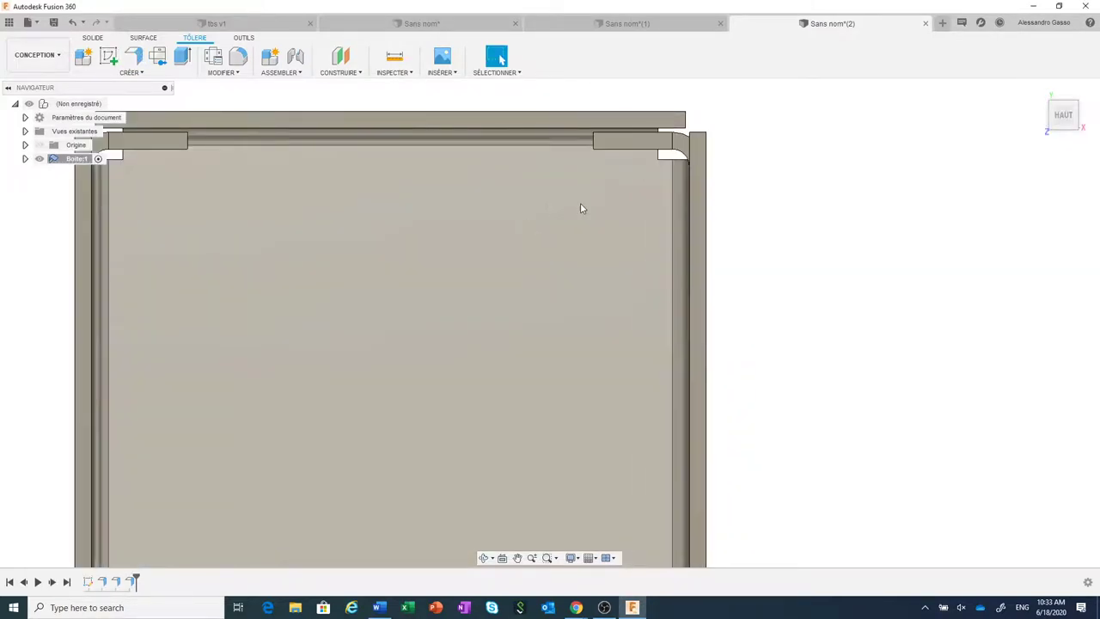
scroll(639, 206, "down", 2)
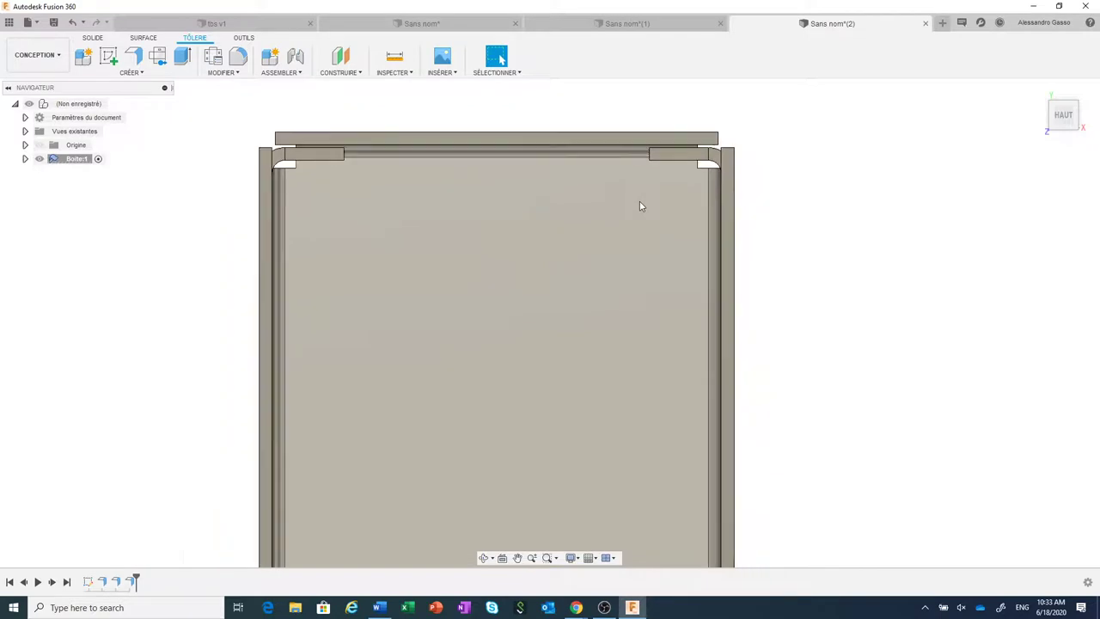
scroll(670, 166, "up", 2)
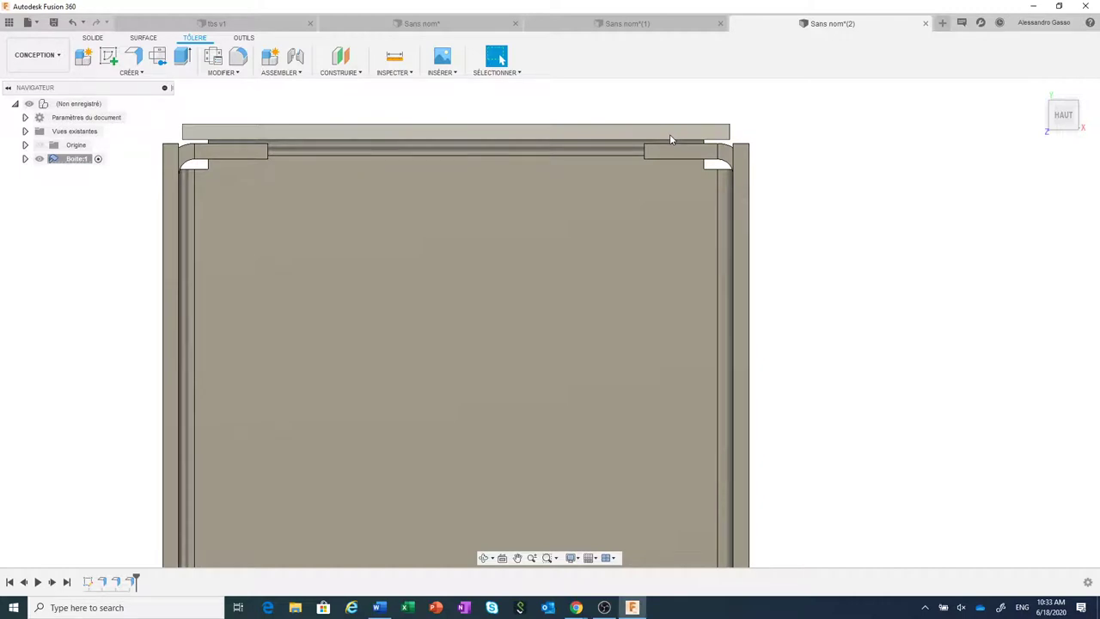
scroll(697, 168, "down", 2)
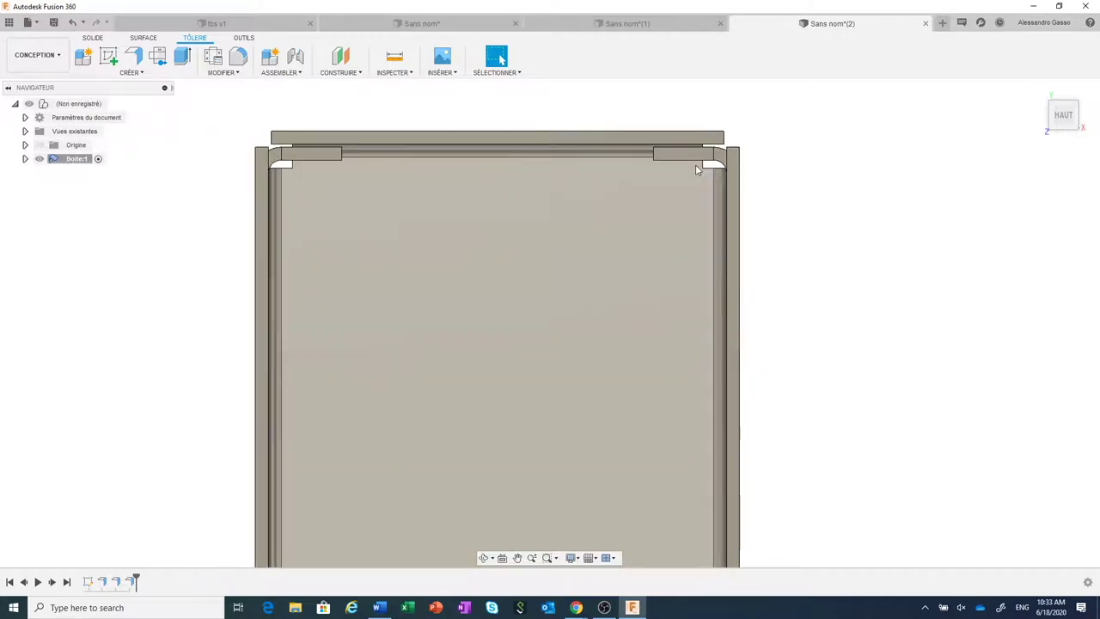
scroll(696, 169, "down", 1)
scroll(697, 170, "down", 1)
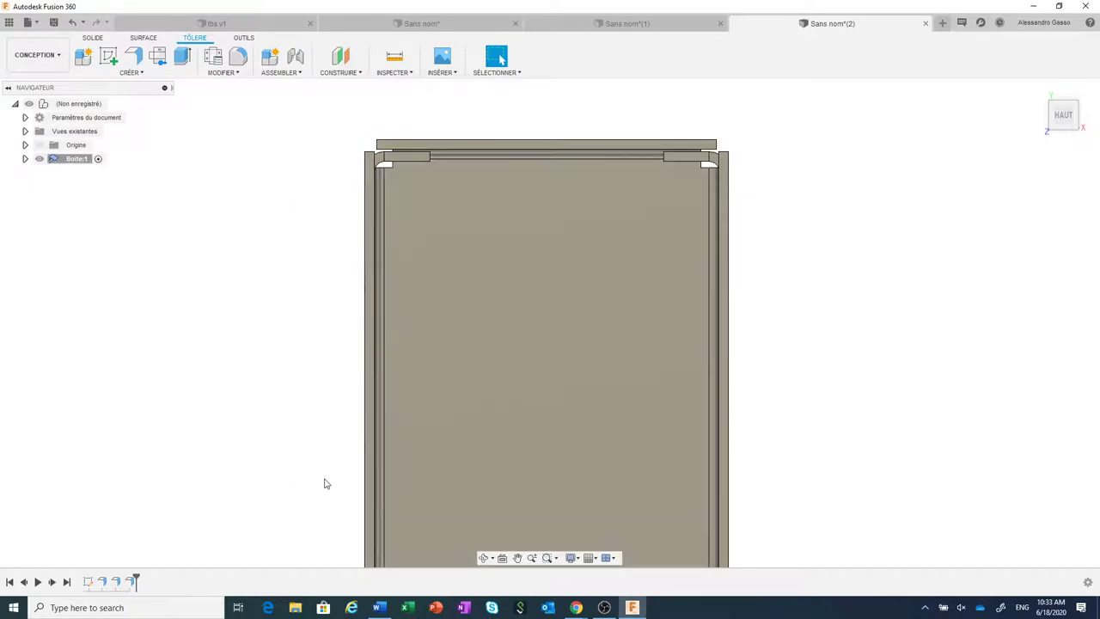
Edit the last flange feature, trying different height reference and bend position options.
right_click(130, 582)
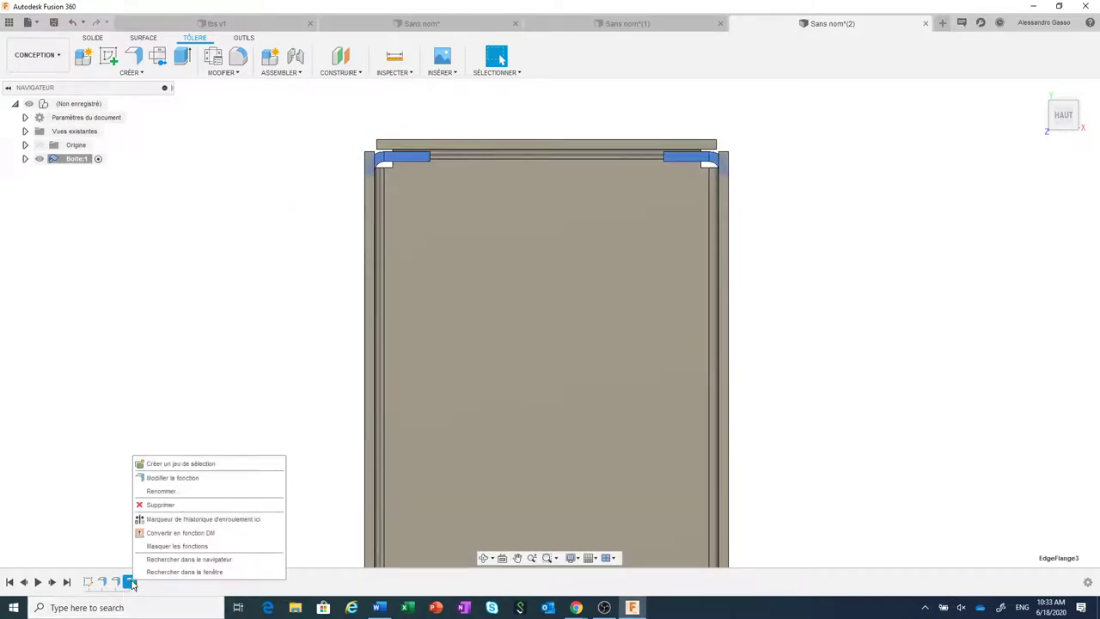
left_click(170, 478)
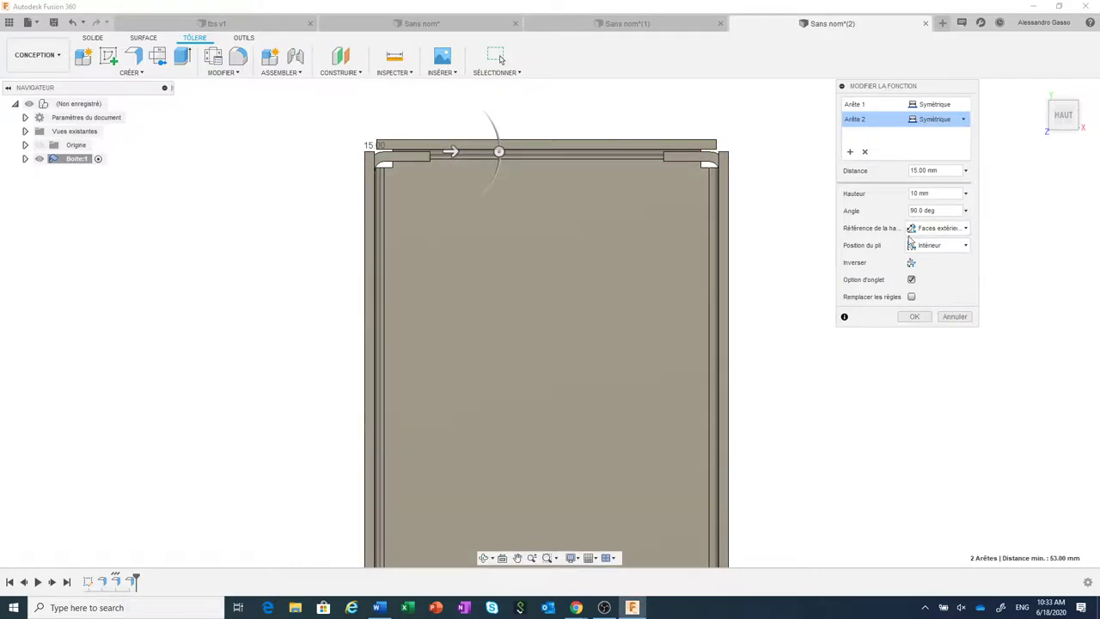
scroll(717, 178, "up", 1)
scroll(717, 178, "up", 1)
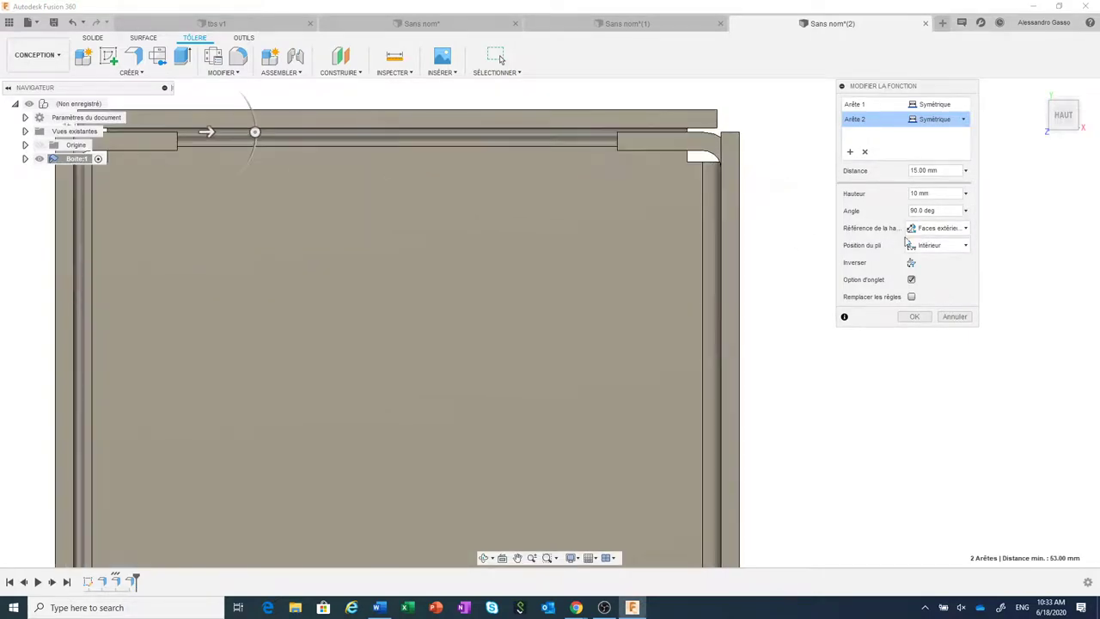
left_click(924, 230)
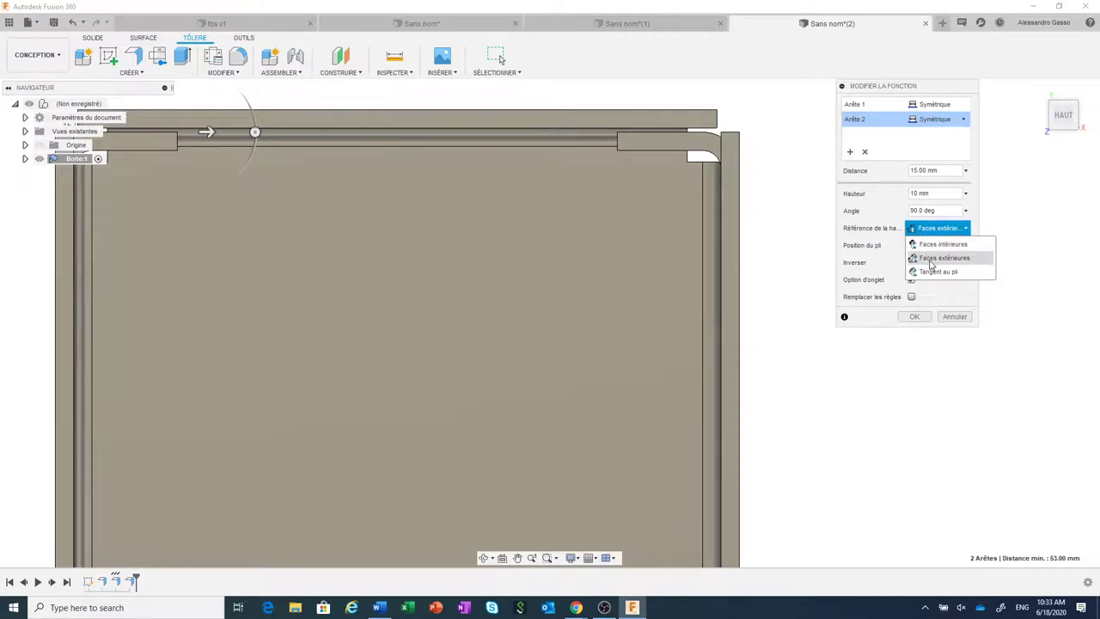
left_click(930, 260)
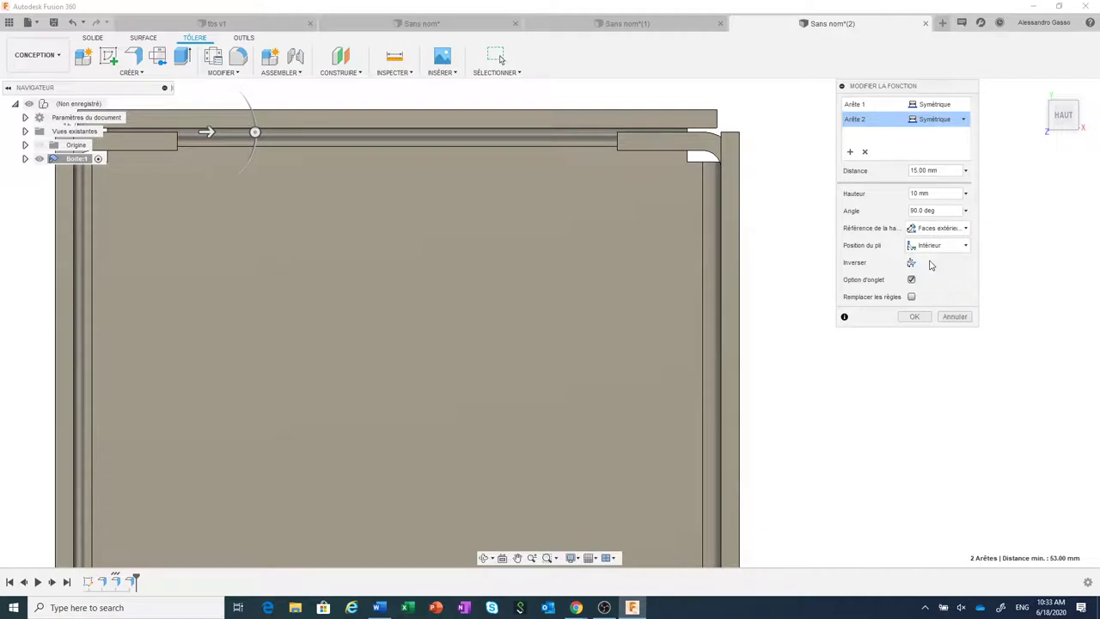
left_click(936, 227)
left_click(940, 246)
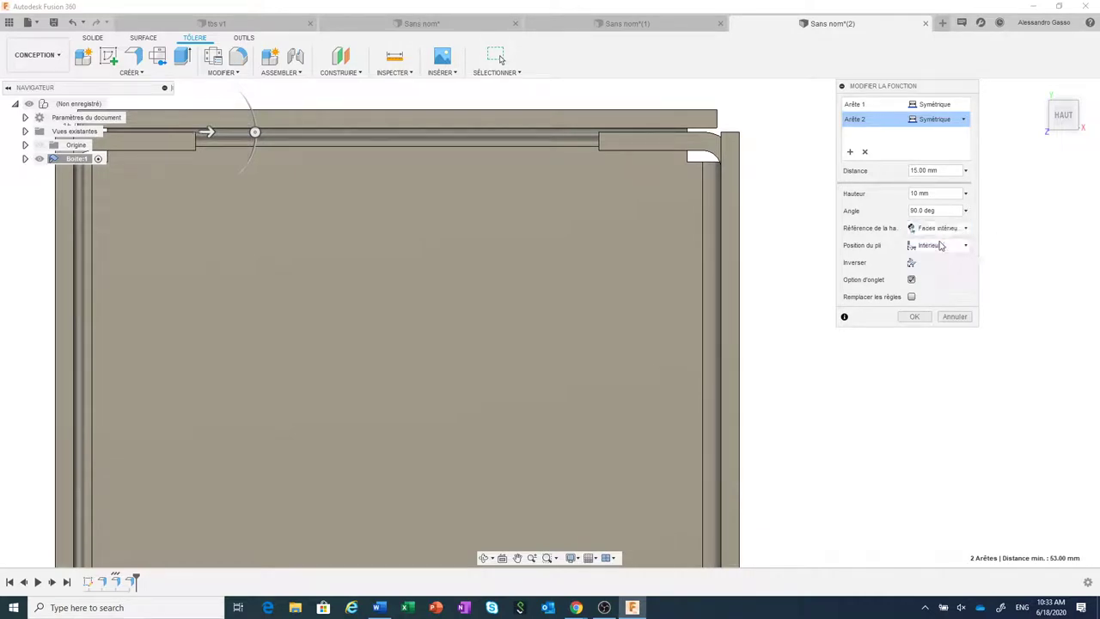
left_click(938, 228)
left_click(940, 256)
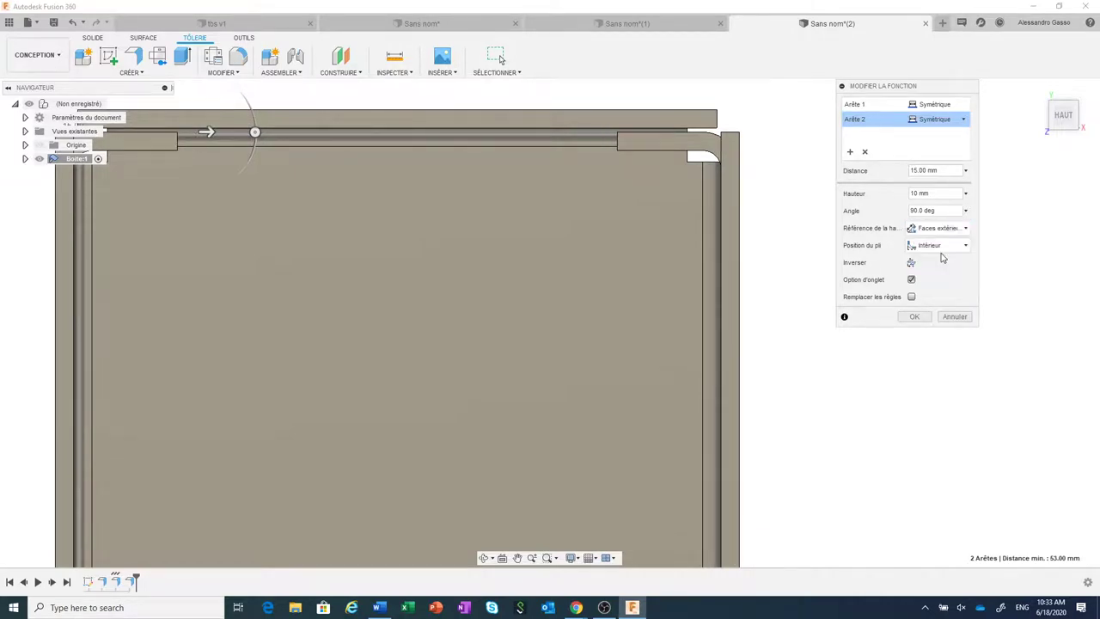
left_click(940, 247)
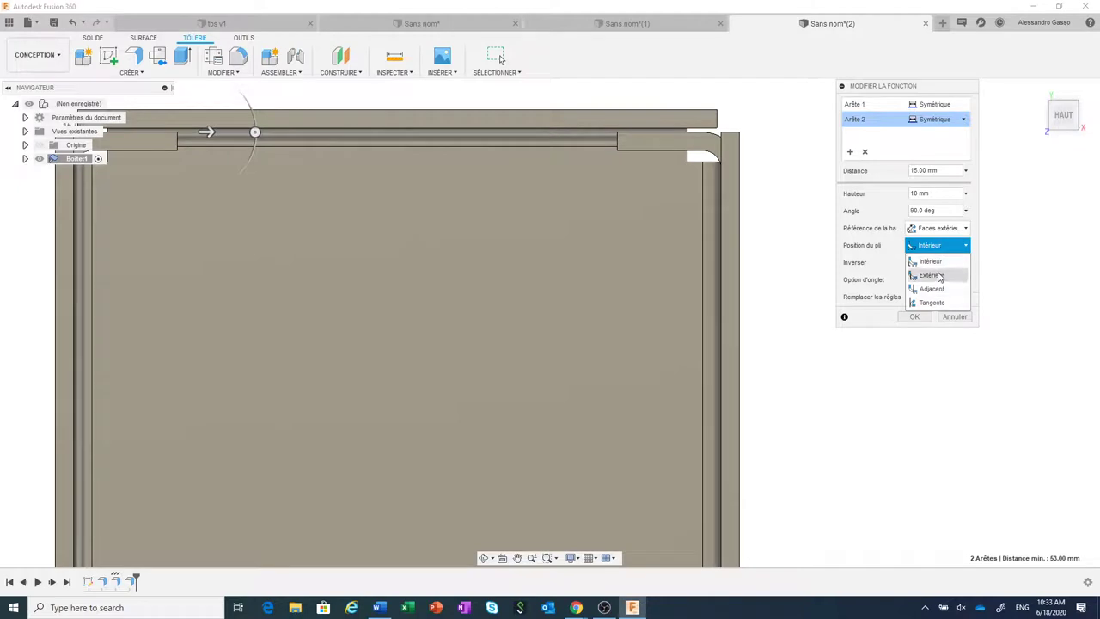
left_click(939, 275)
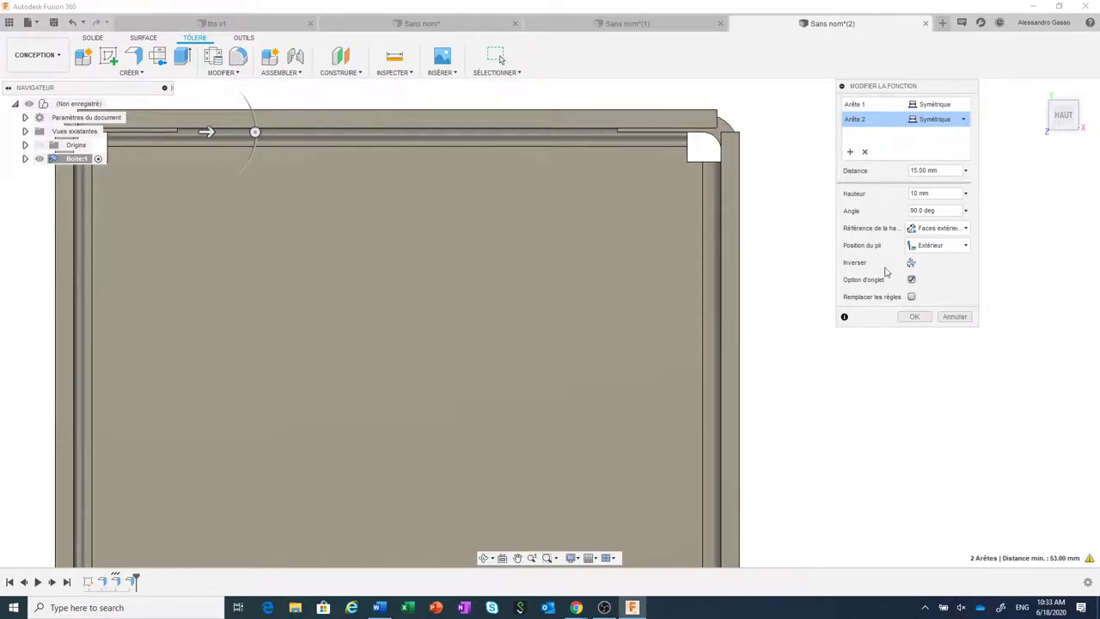
scroll(751, 279, "down", 2)
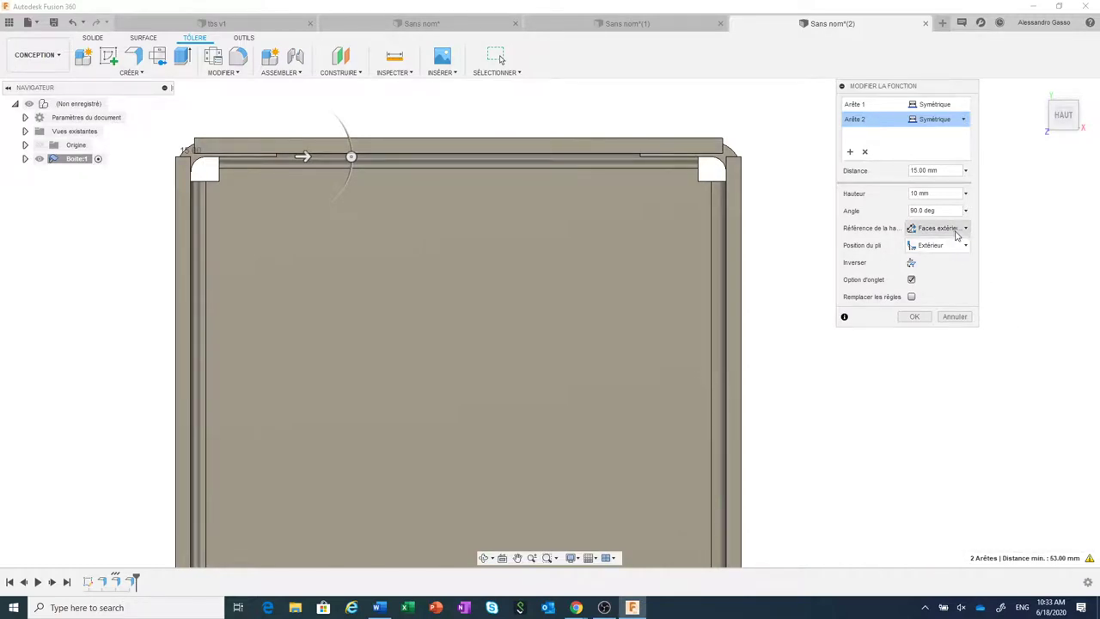
Set the height reference to Faces intérieures and the bend position to Intérieur, then confirm.
left_click(956, 232)
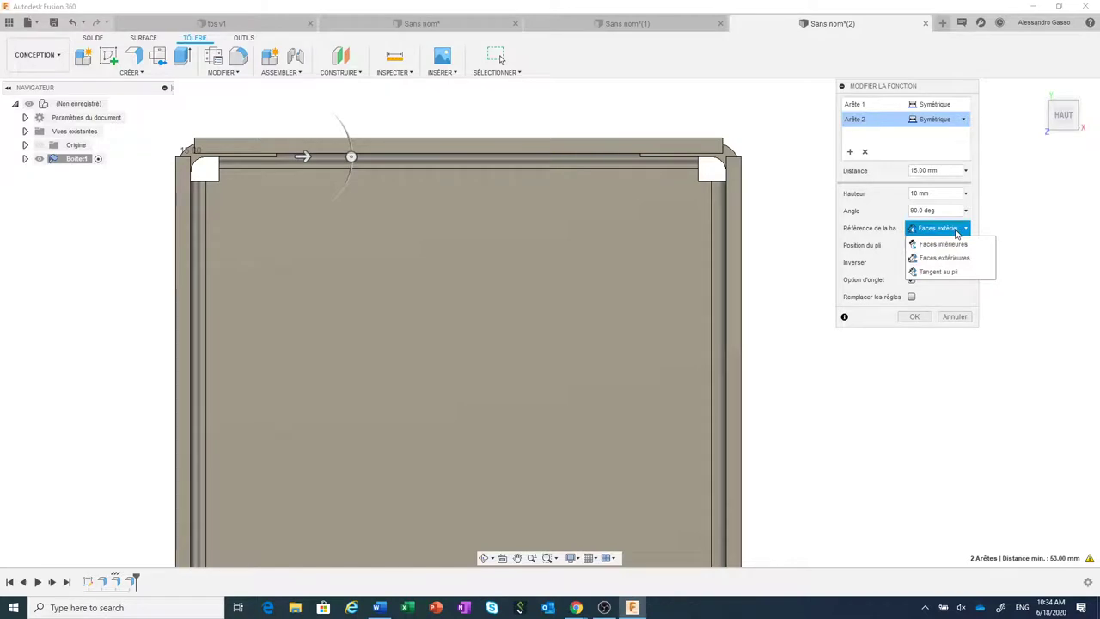
left_click(956, 245)
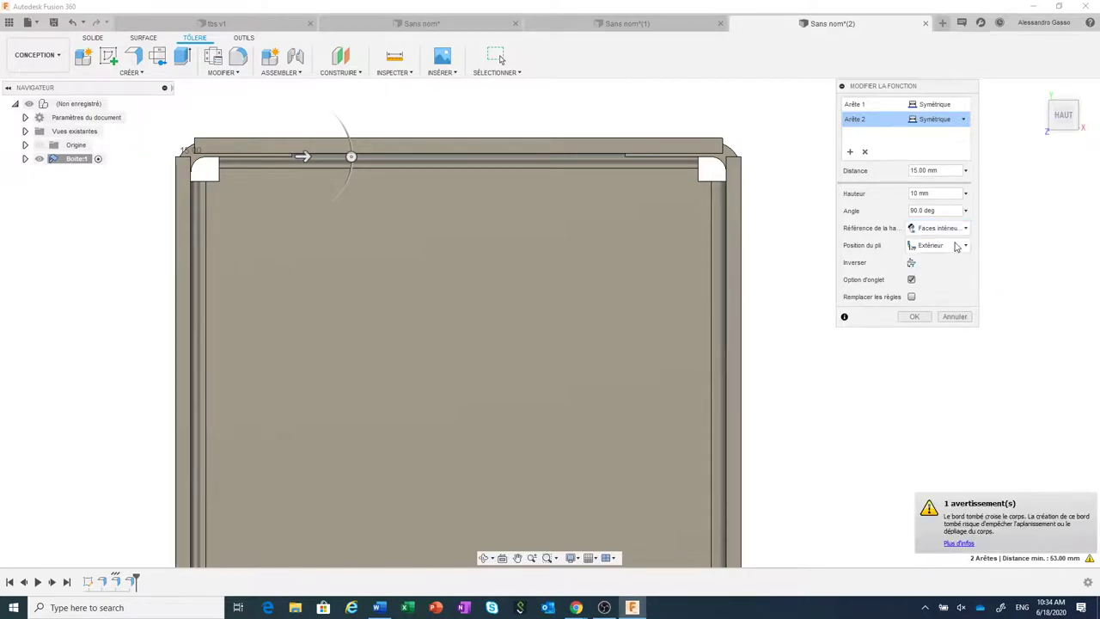
left_click(956, 230)
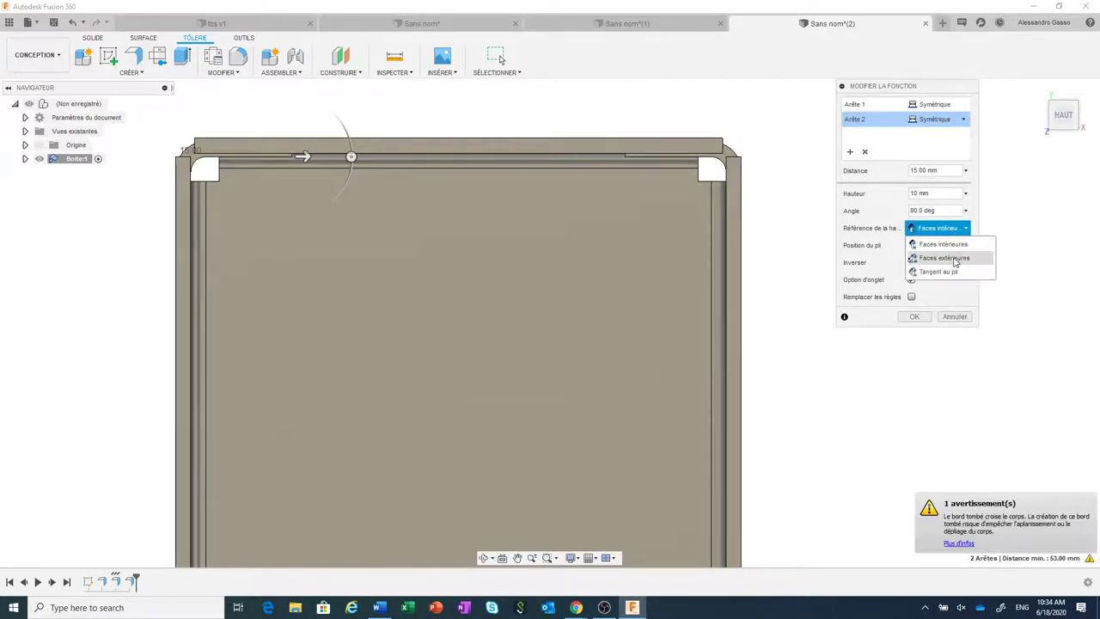
left_click(1028, 248)
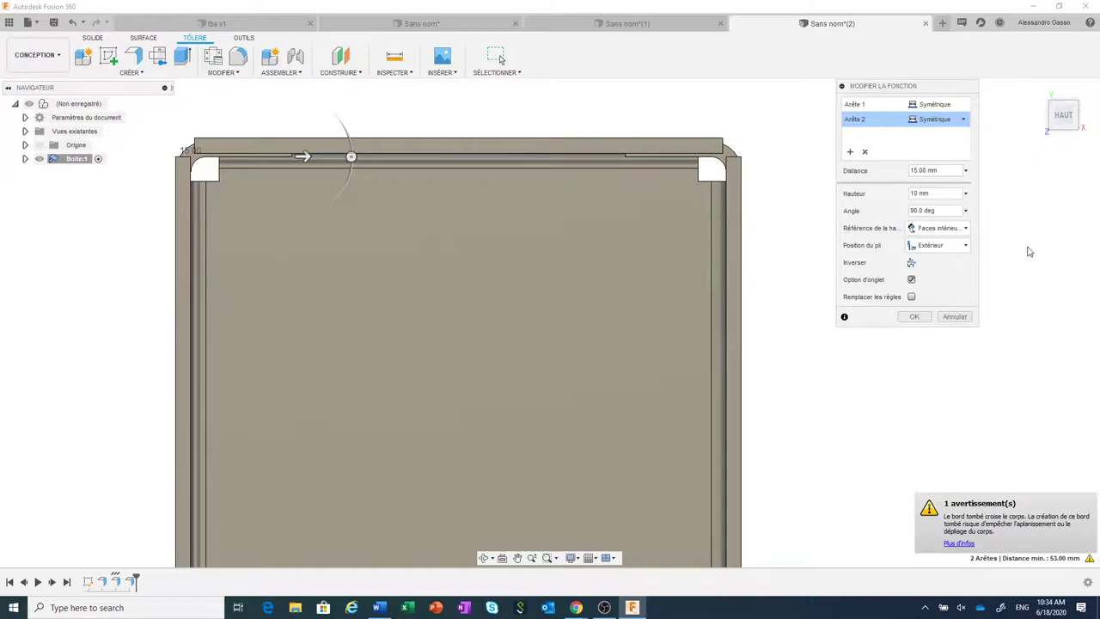
left_click(963, 246)
left_click(952, 262)
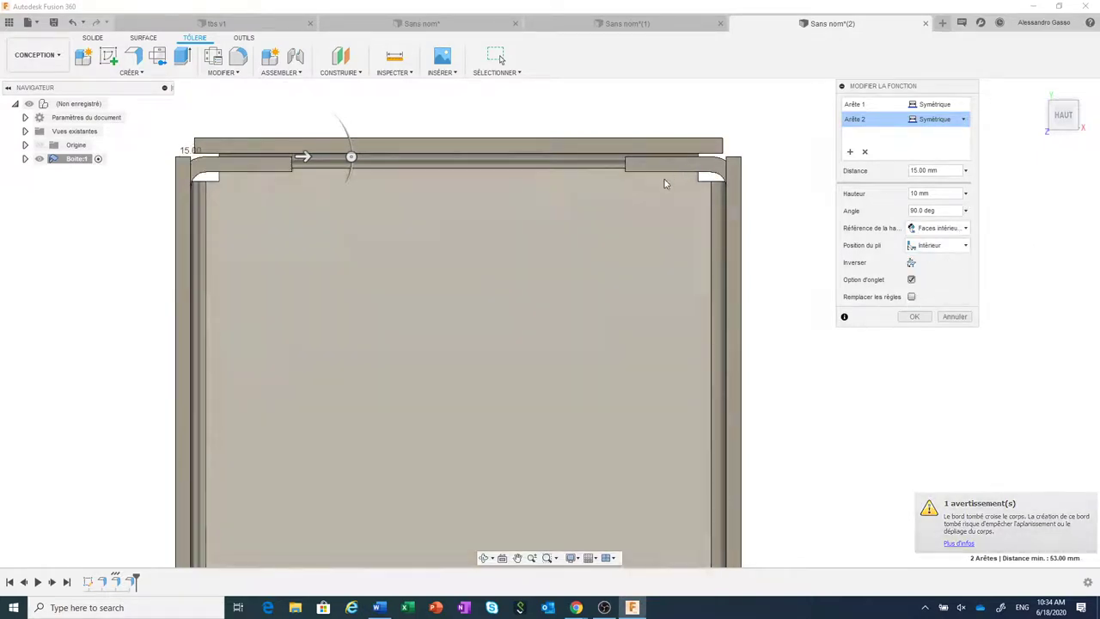
scroll(661, 166, "down", 2)
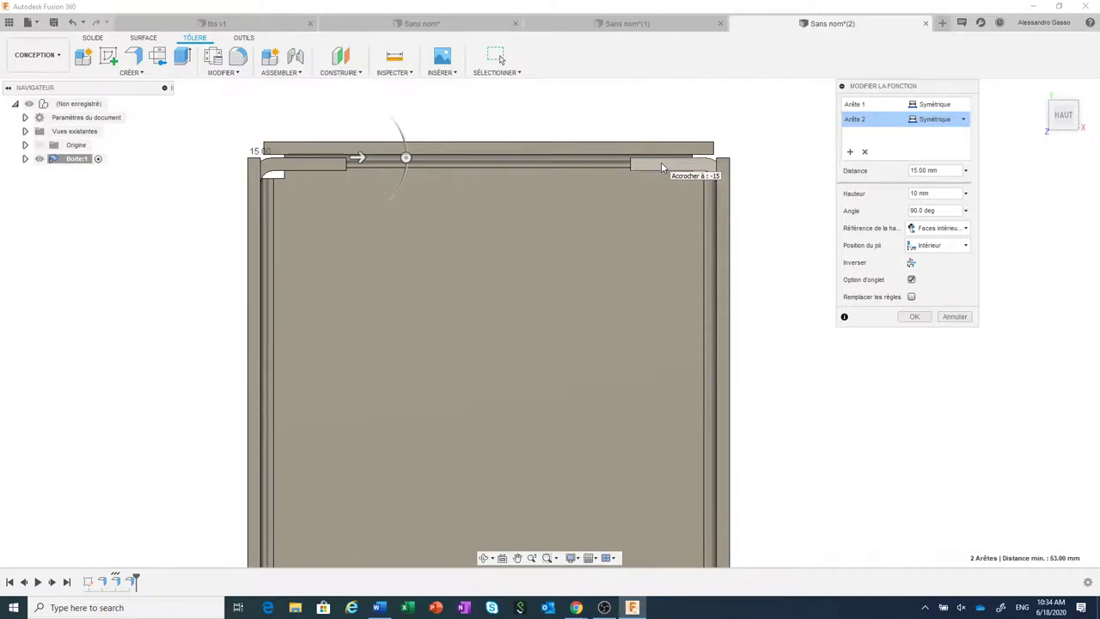
scroll(661, 163, "down", 1)
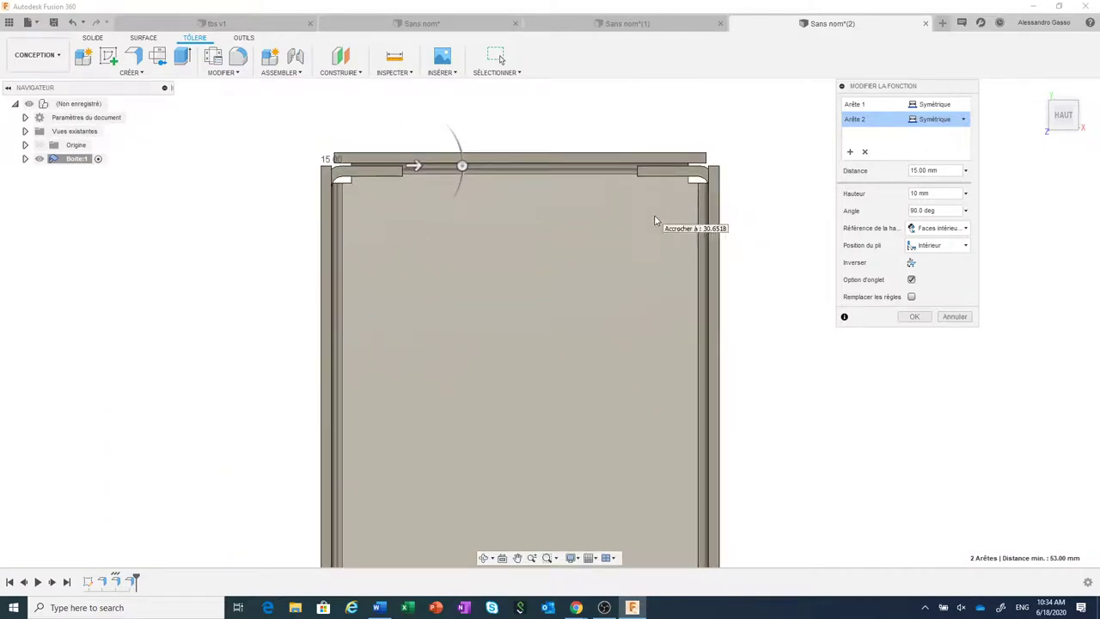
middle_click_drag(656, 219, 658, 225, "shift")
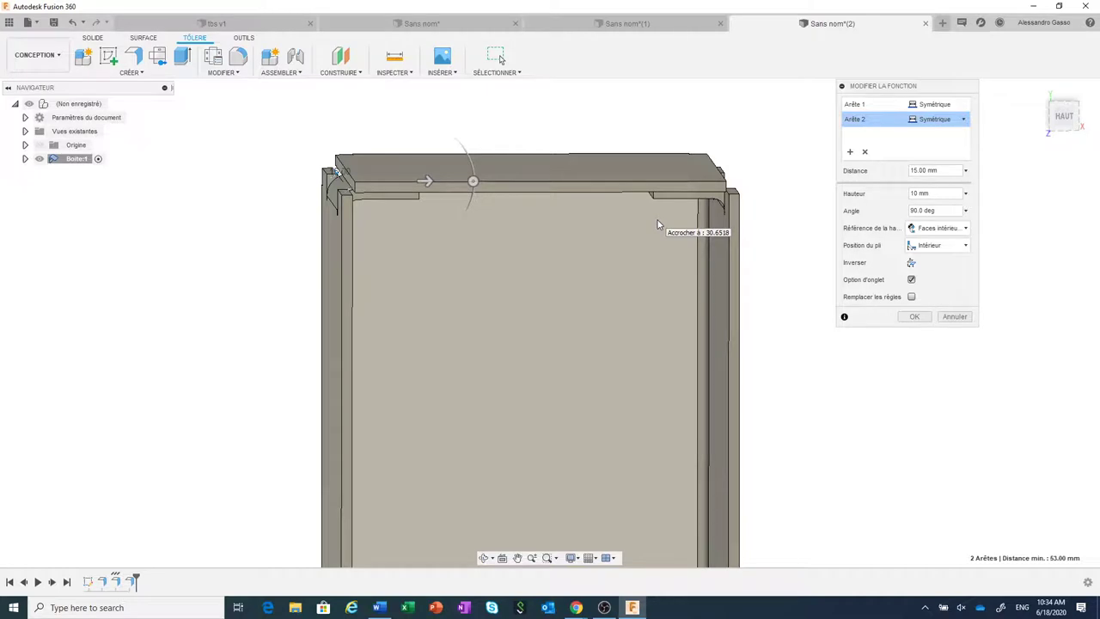
left_click(914, 316)
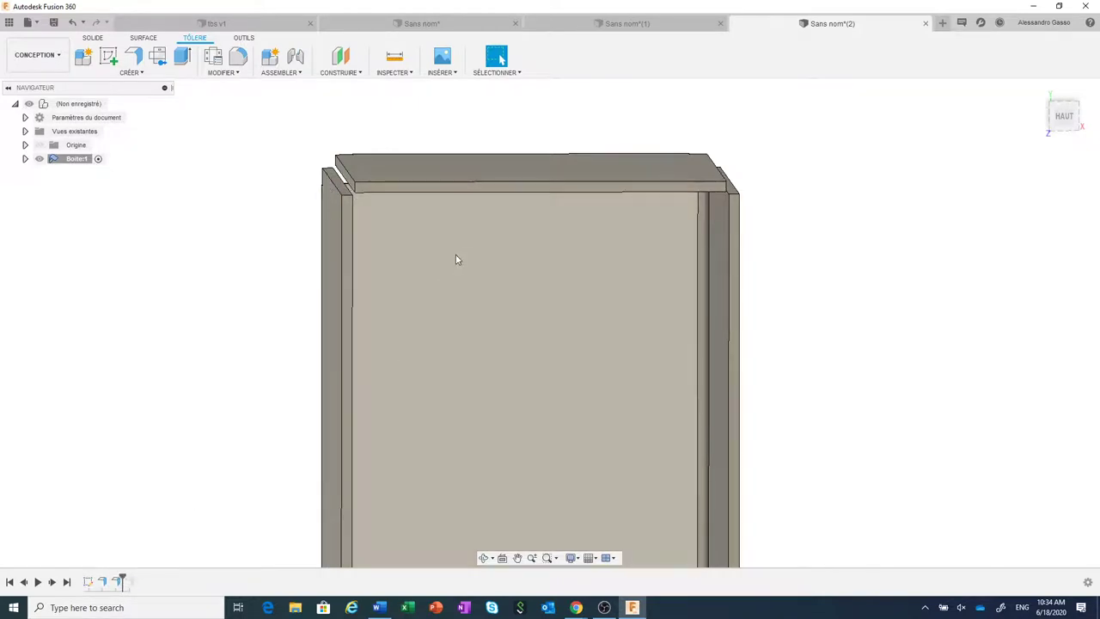
Press/pull the top-right and top-left corner faces outward by 0.3 mm.
middle_click_drag(455, 254, 567, 217, "shift")
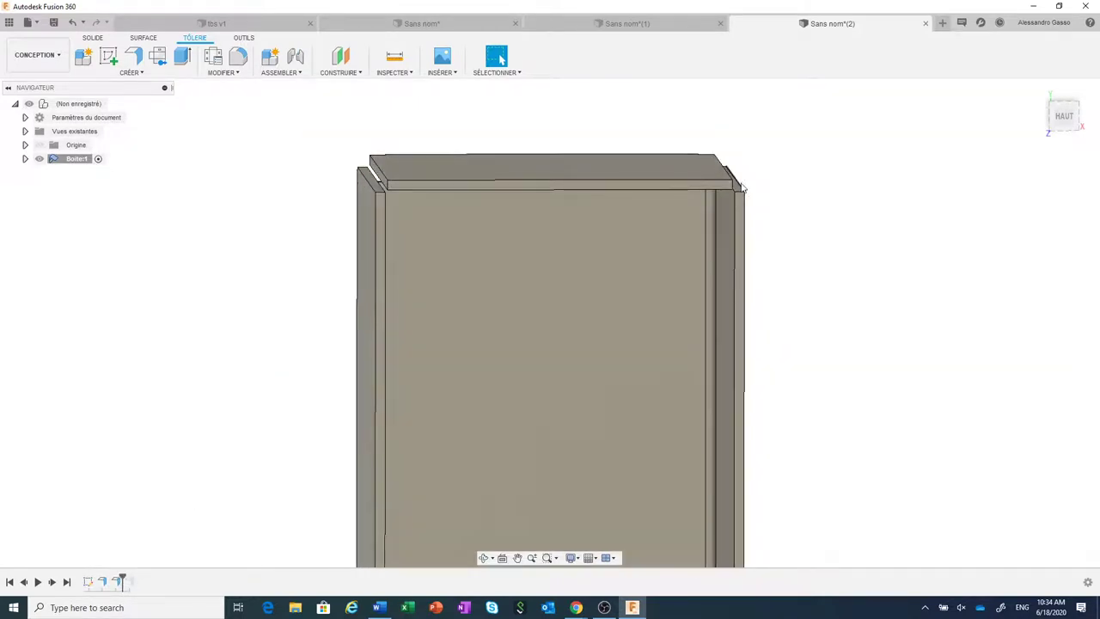
middle_click_drag(749, 174, 738, 191, "shift")
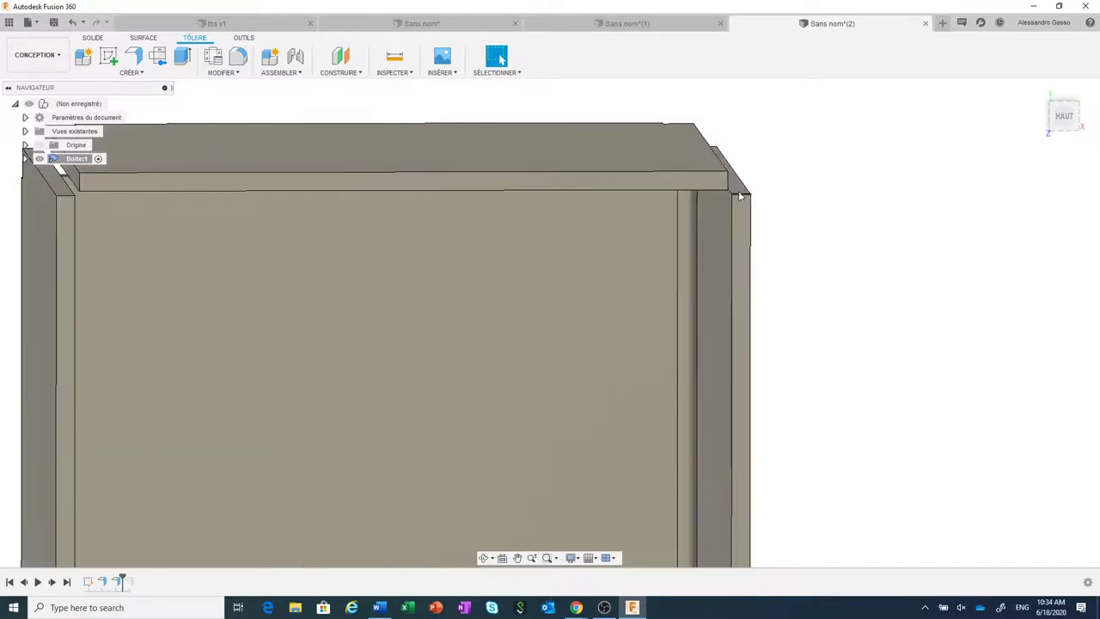
left_click(735, 183)
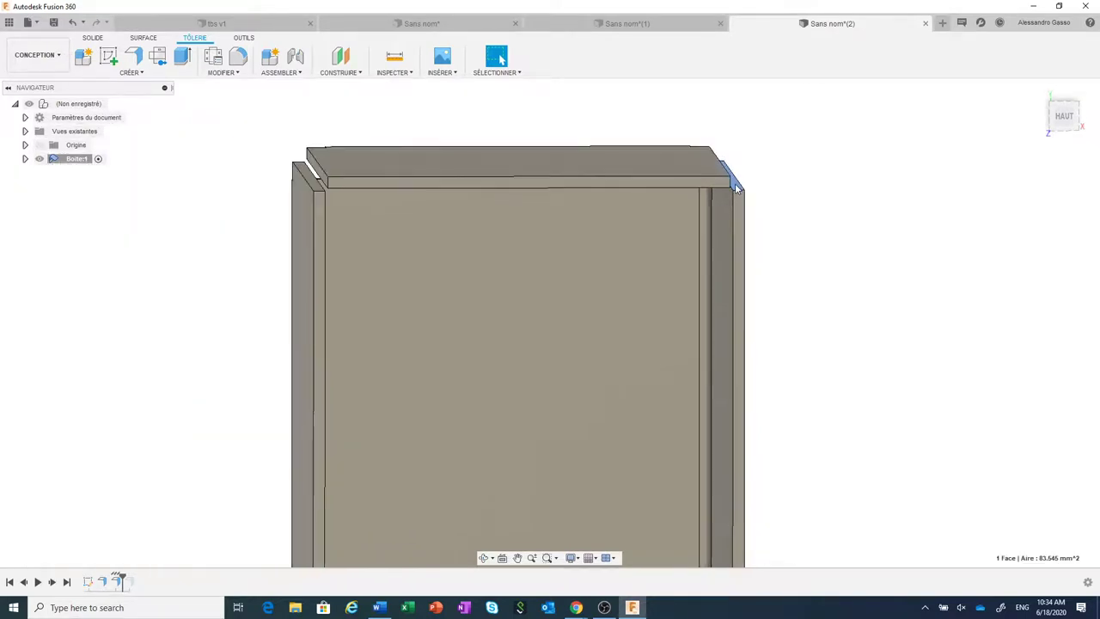
right_click(734, 183)
left_click(771, 169)
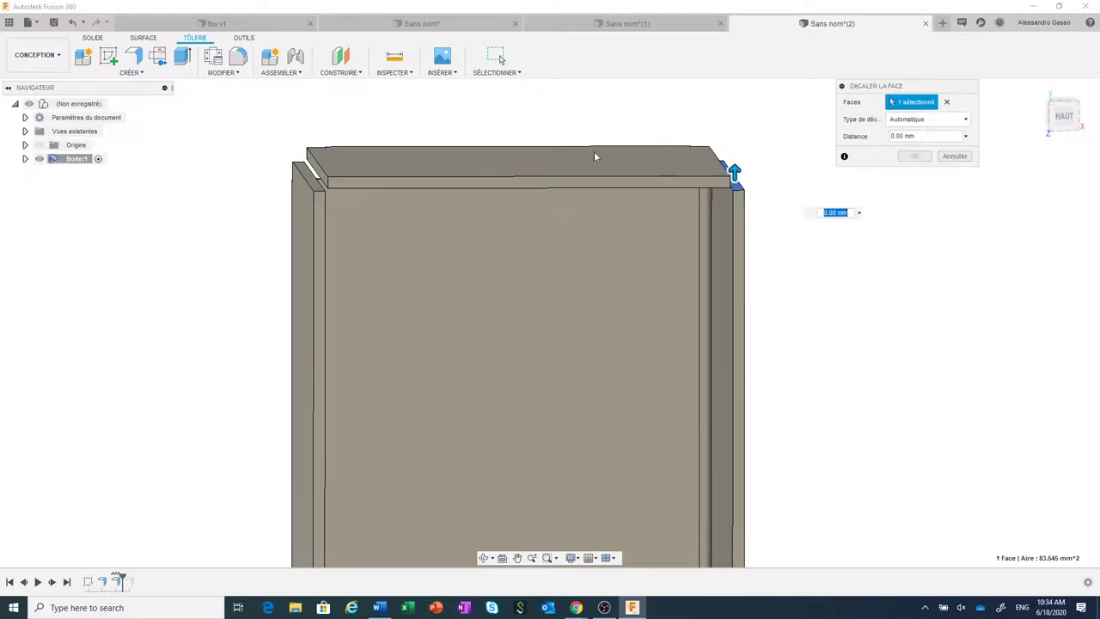
left_click(311, 179)
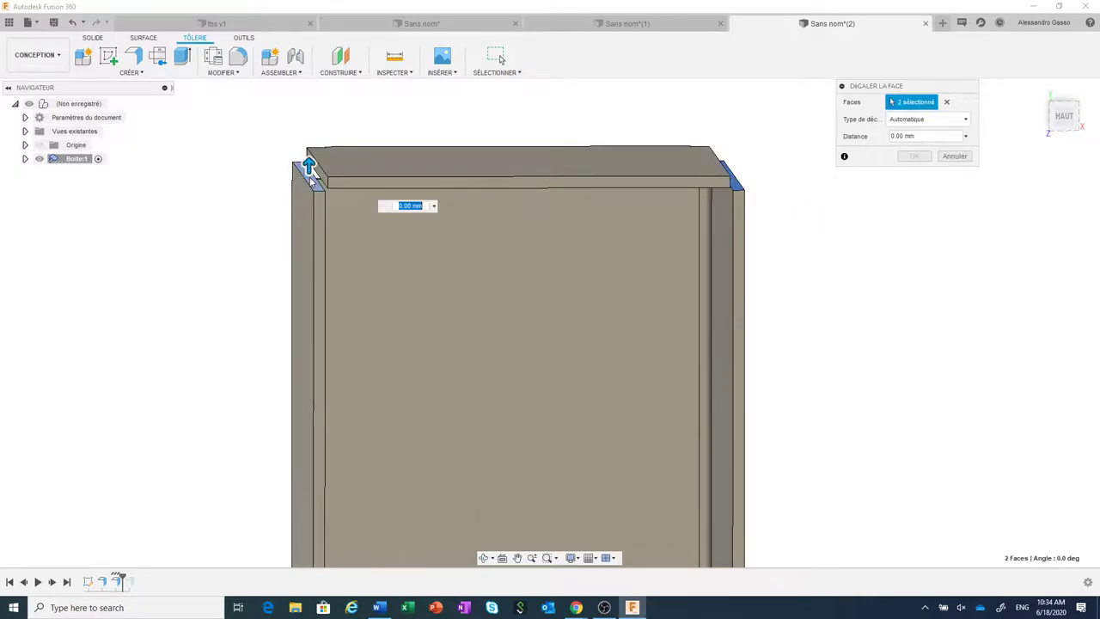
left_click(1064, 115)
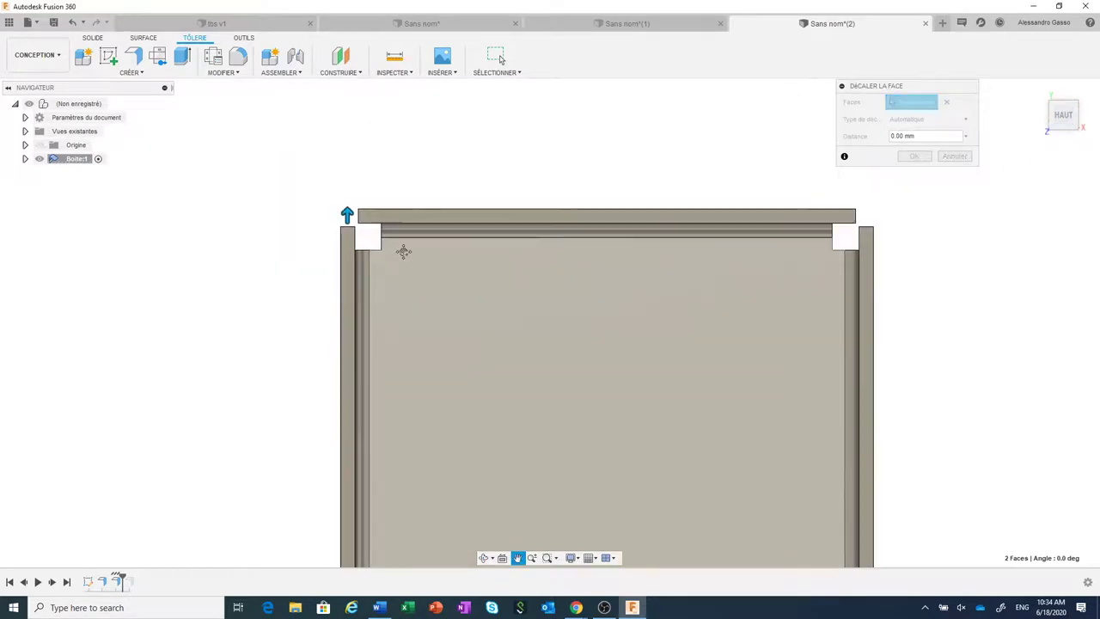
left_click_drag(346, 217, 346, 216)
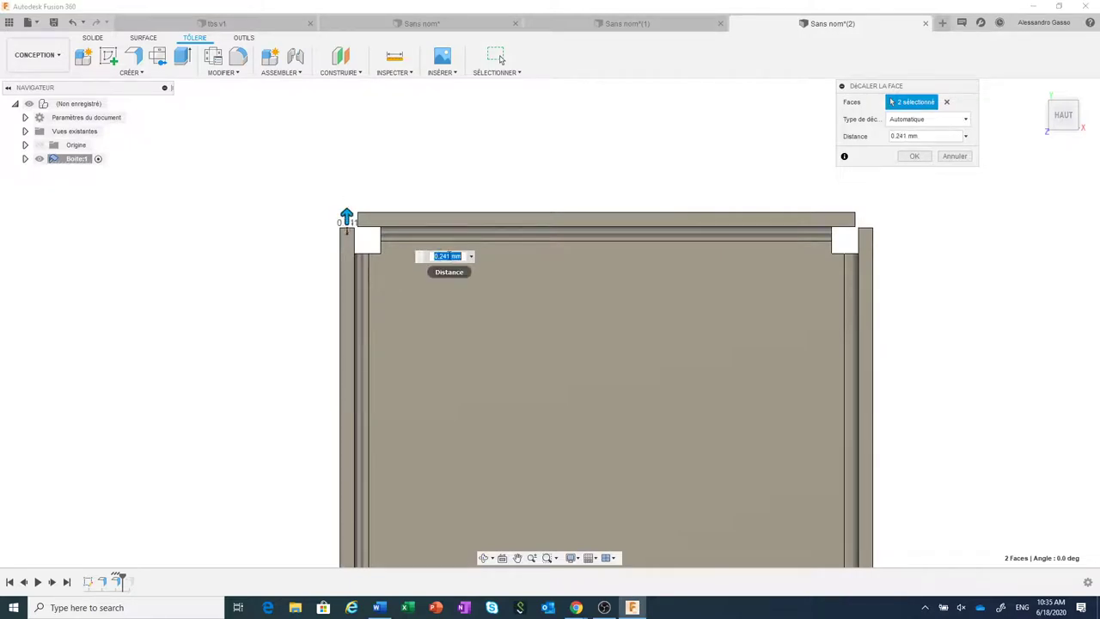
left_click(446, 256)
type("0.3")
left_click(915, 157)
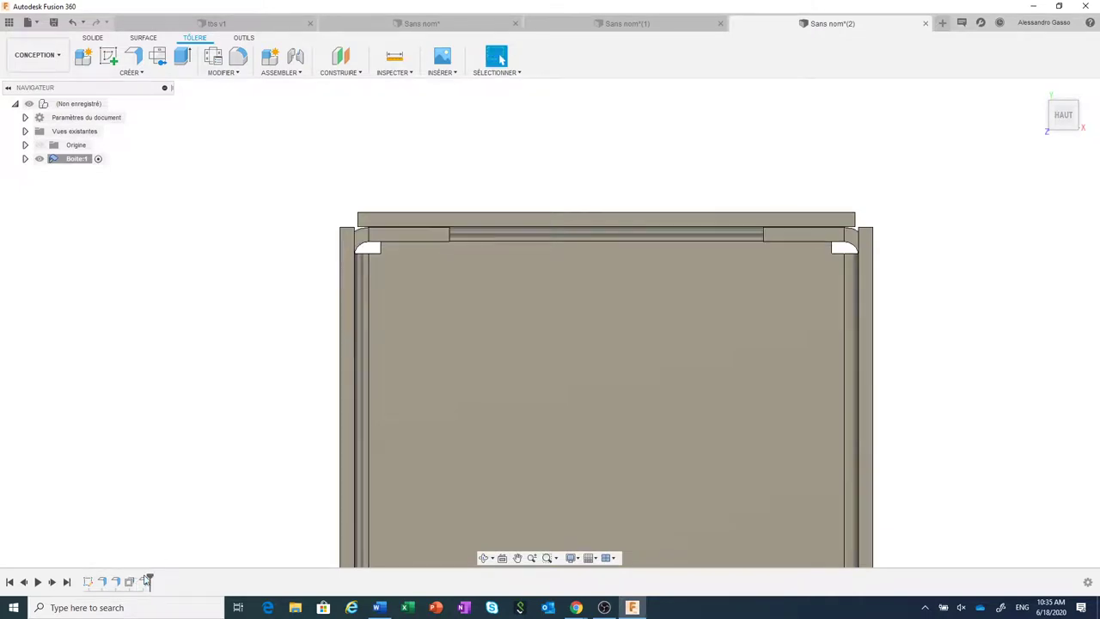
scroll(491, 272, "up", 2)
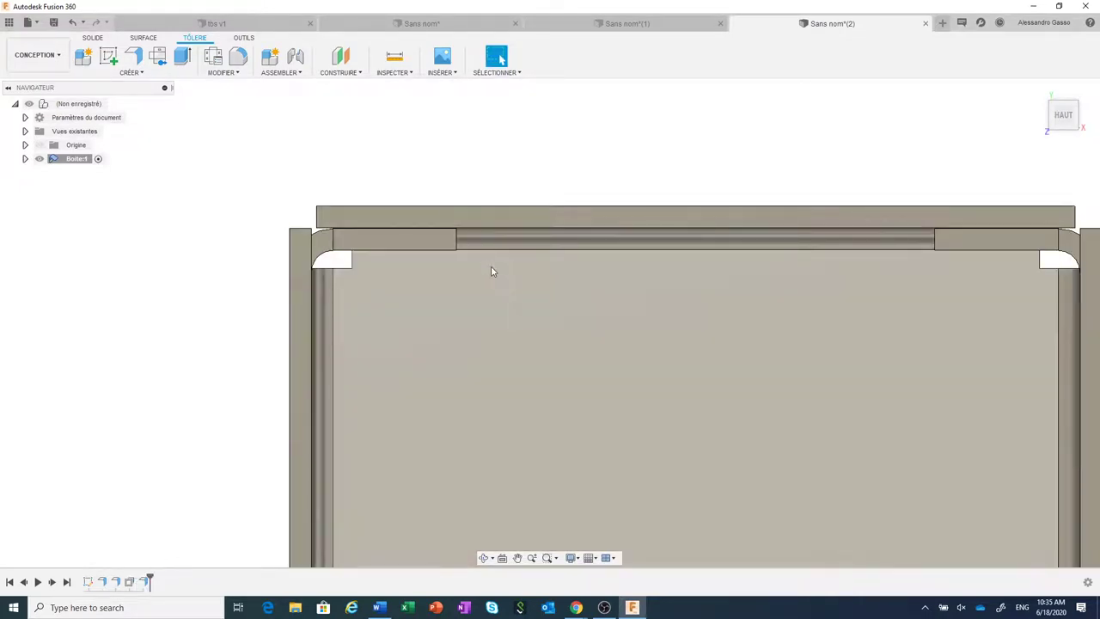
scroll(402, 257, "down", 2)
scroll(403, 258, "down", 2)
scroll(403, 258, "down", 2)
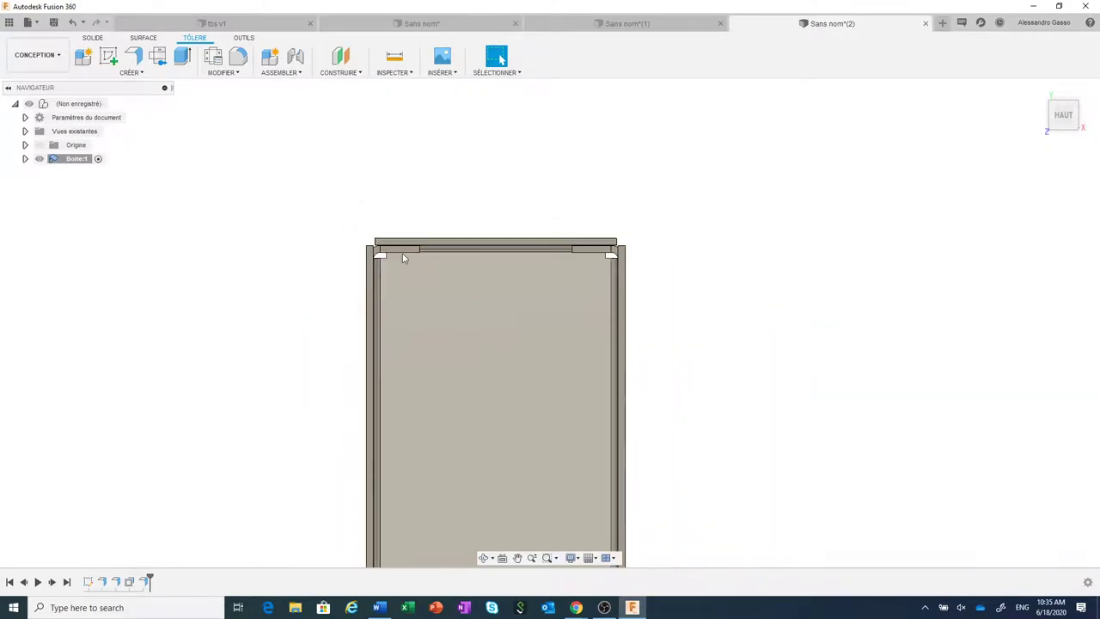
scroll(404, 256, "down", 2)
mouse_move(644, 481)
middle_mouse_down("shift")
mouse_move(637, 454)
mouse_move(594, 456)
middle_mouse_up("shift")
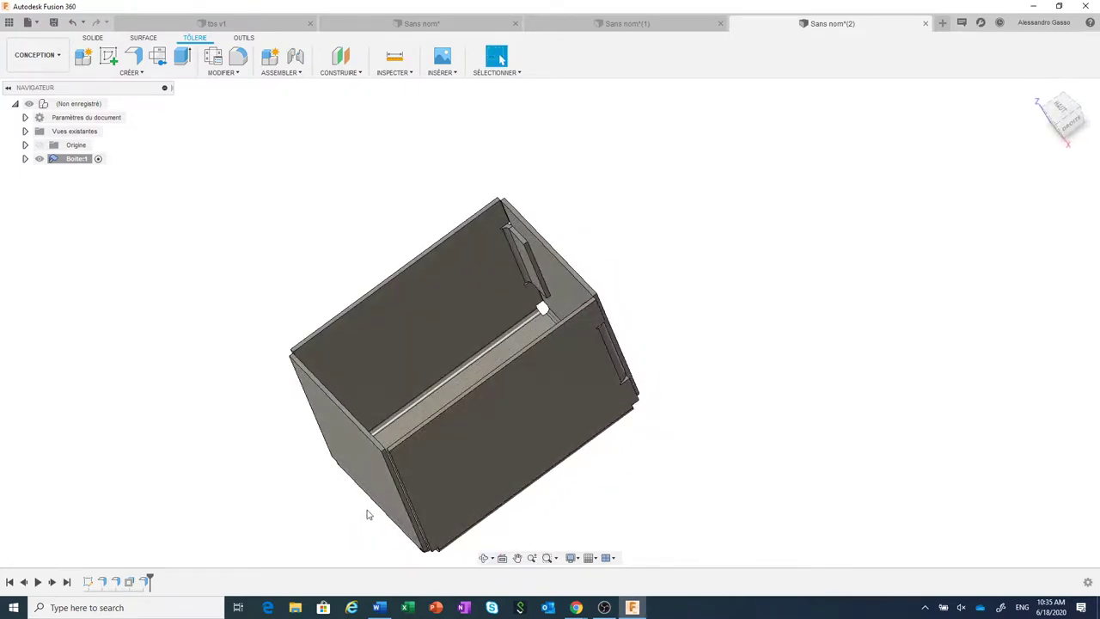
scroll(372, 512, "up", 2)
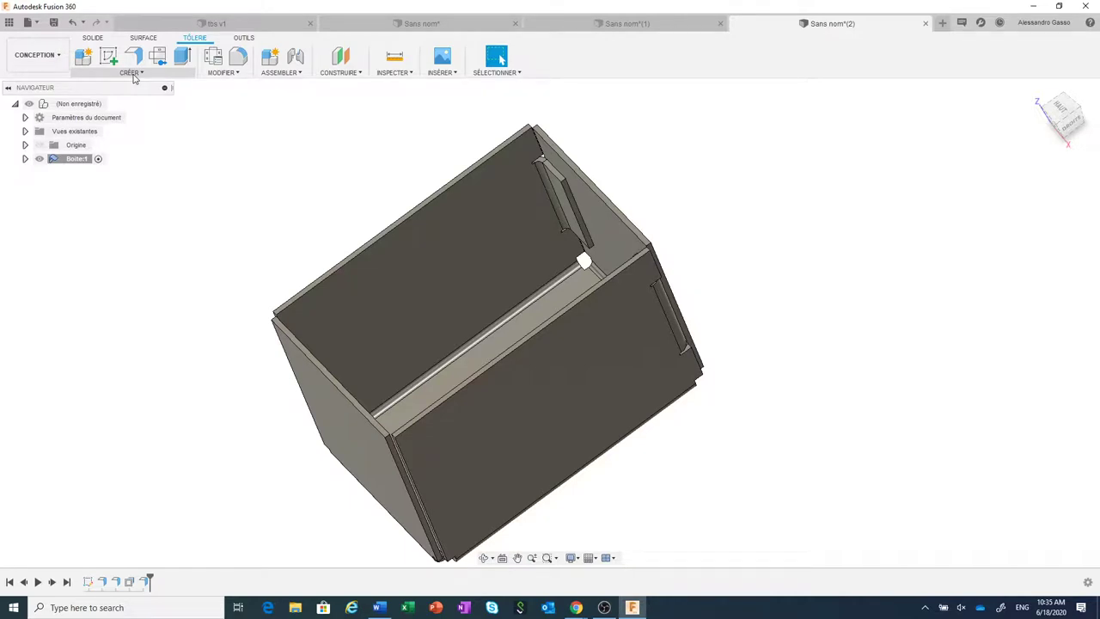
Mirror the OffsetFaces1 and EdgeFlange3 features across the plane through the box centre.
left_click(133, 76)
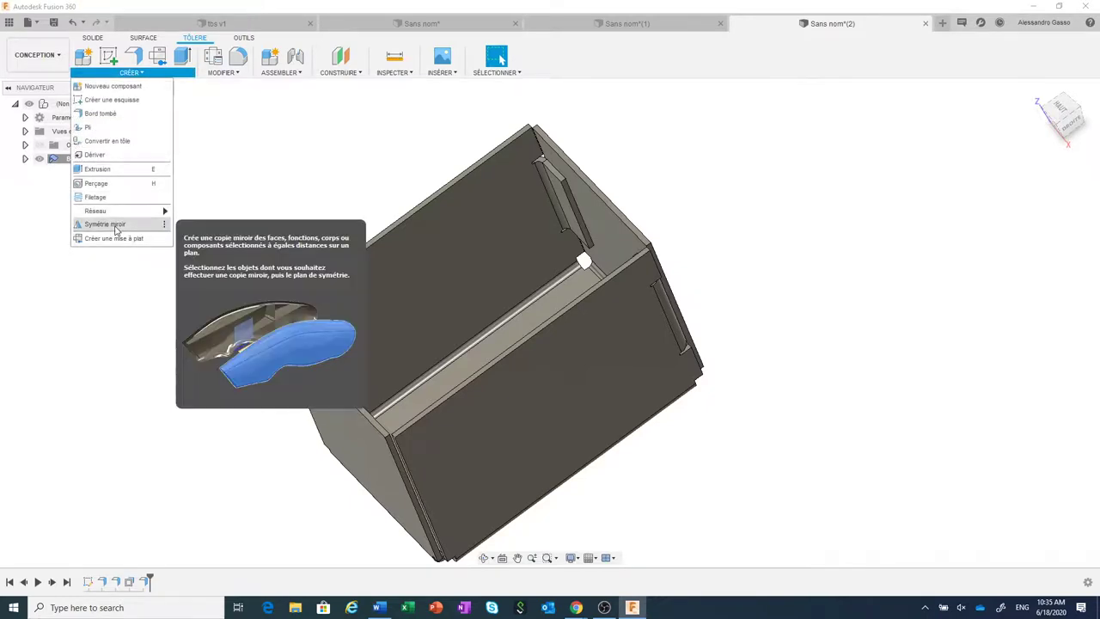
left_click(117, 226)
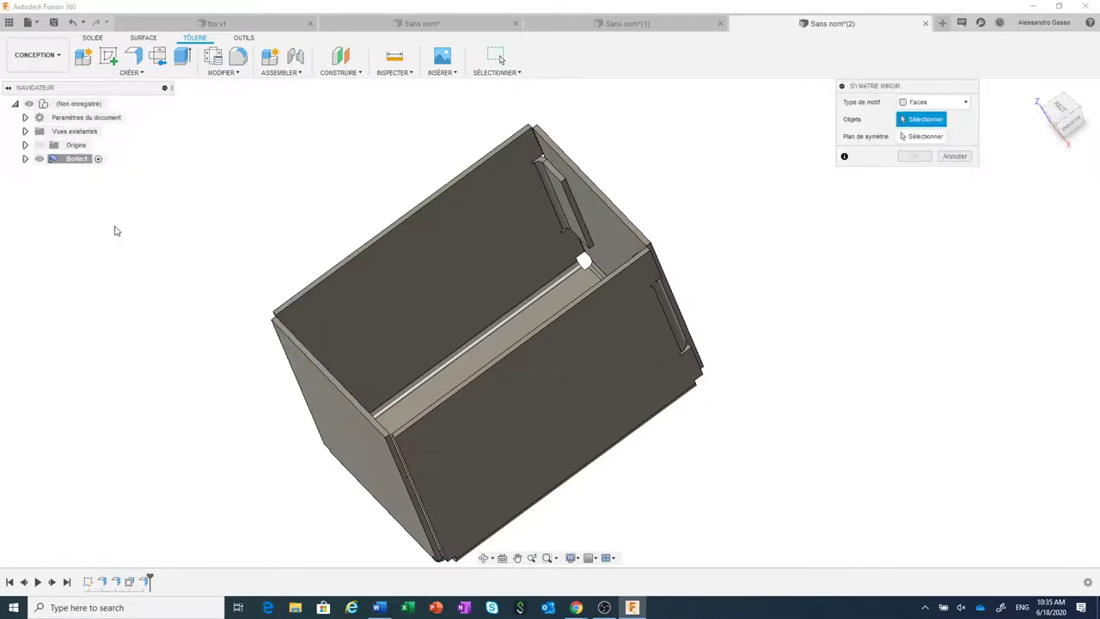
left_click(932, 103)
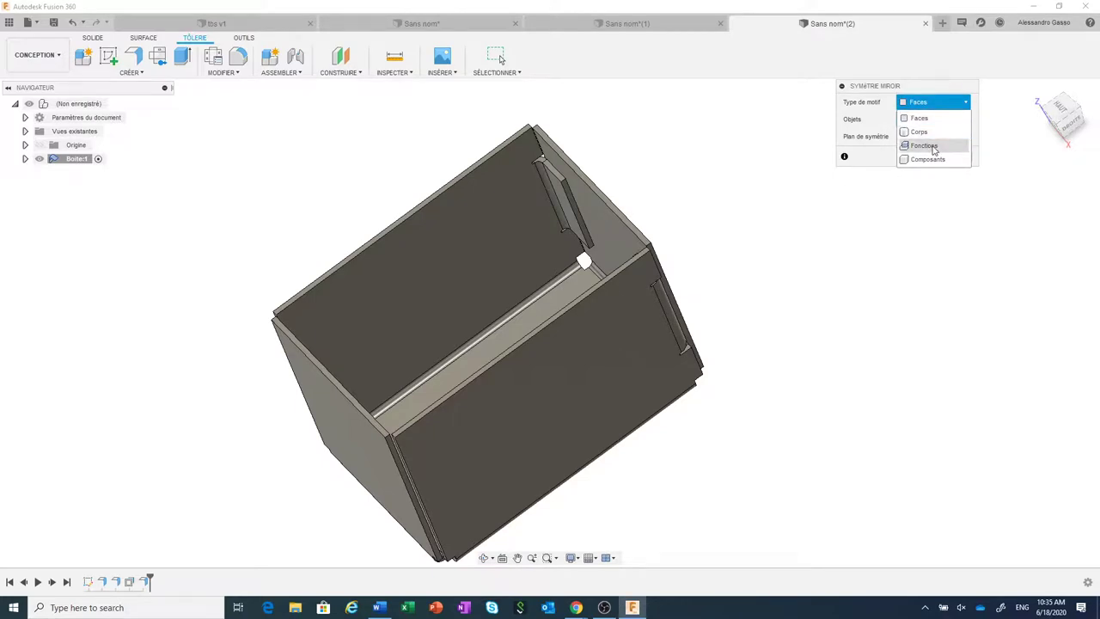
left_click(934, 146)
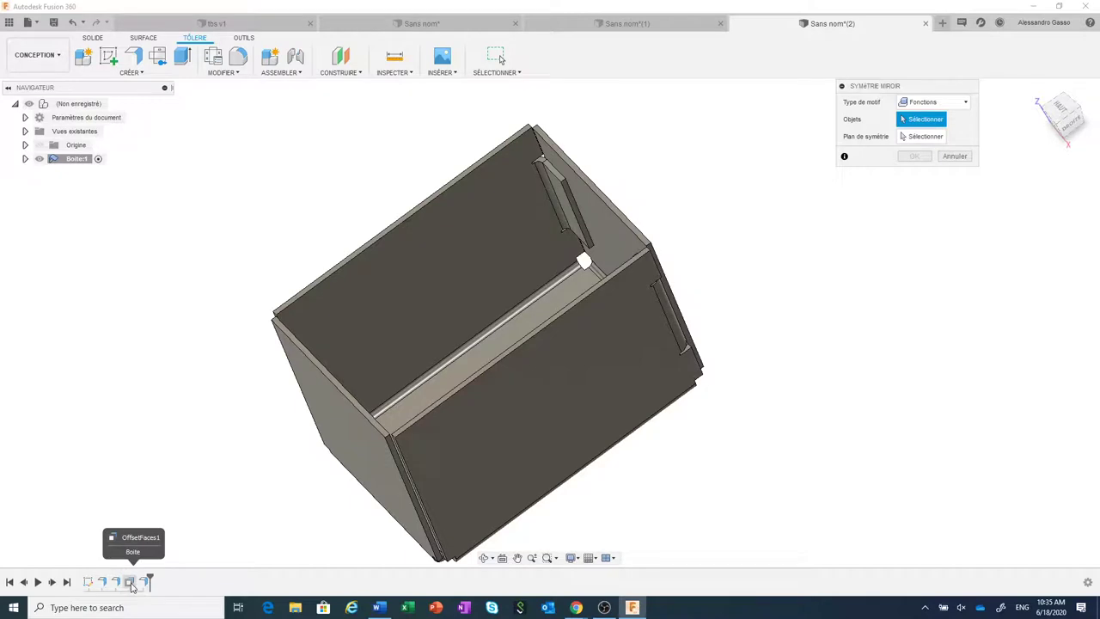
left_click(130, 582)
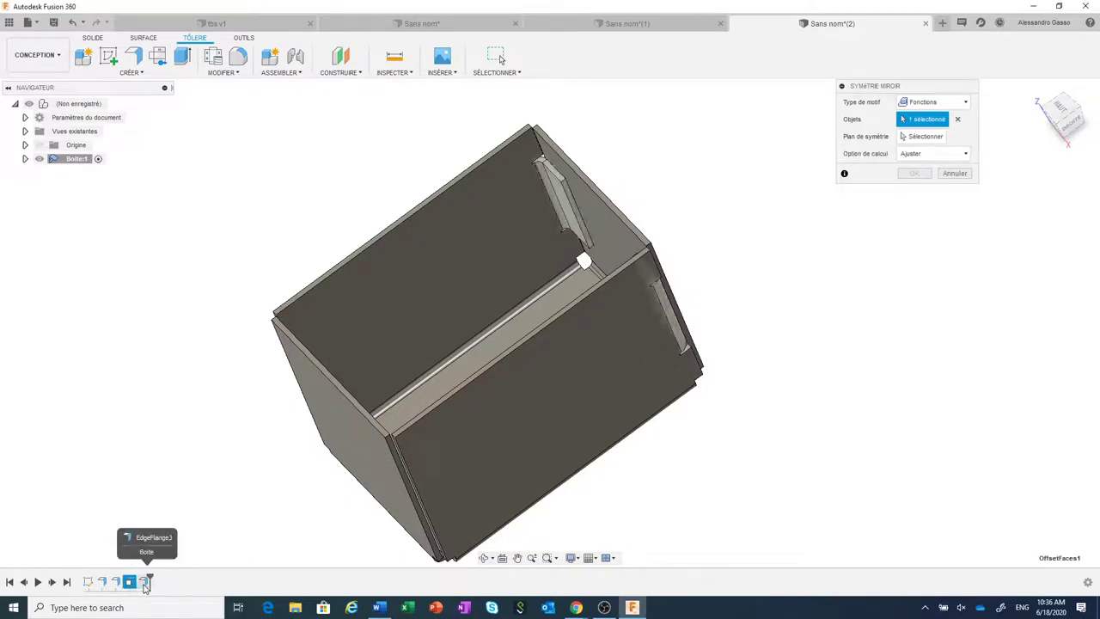
left_click(145, 582)
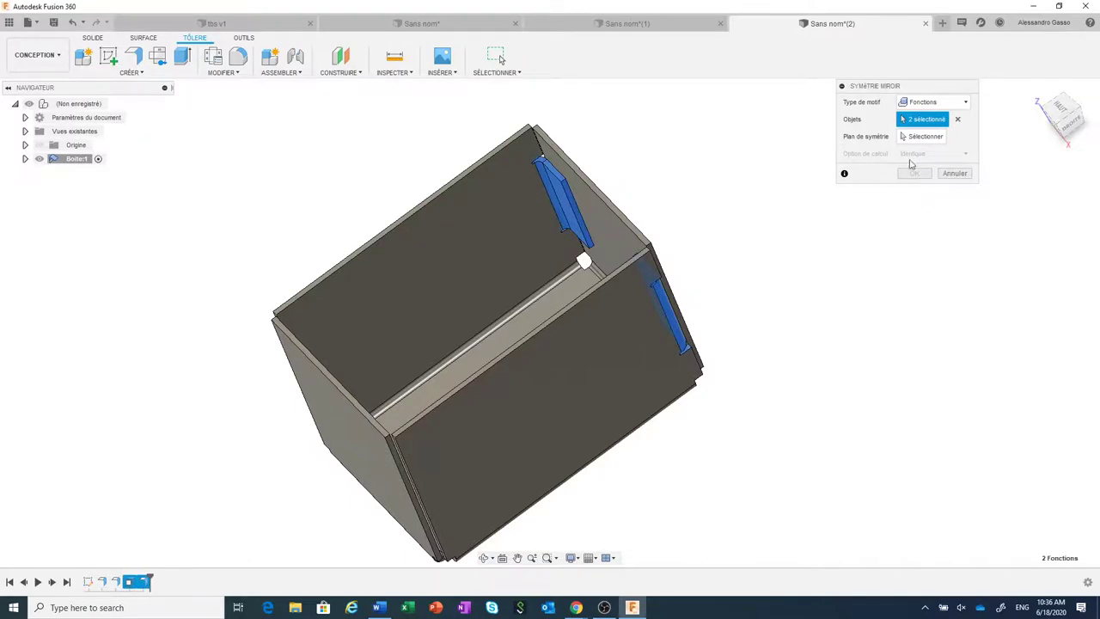
left_click(905, 139)
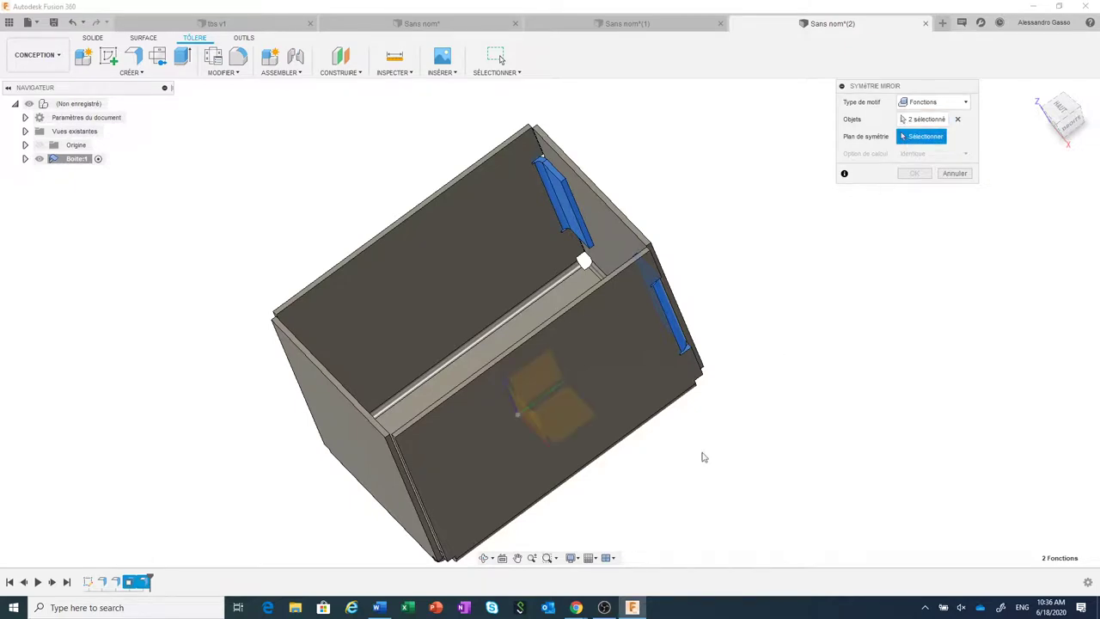
middle_click_drag(687, 459, 697, 473, "shift")
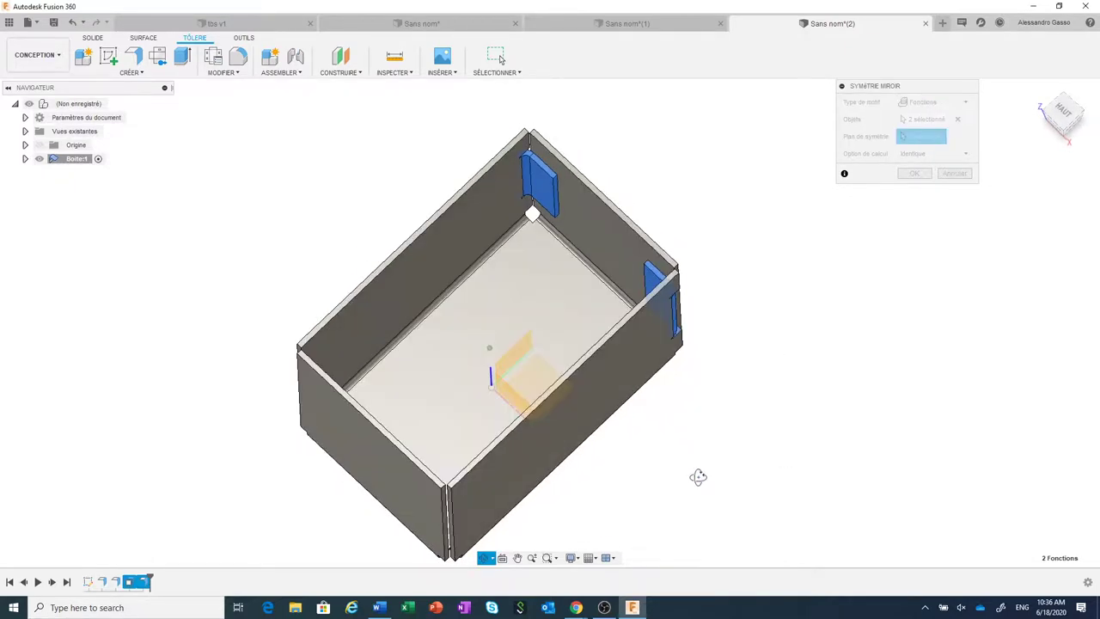
left_click(519, 398)
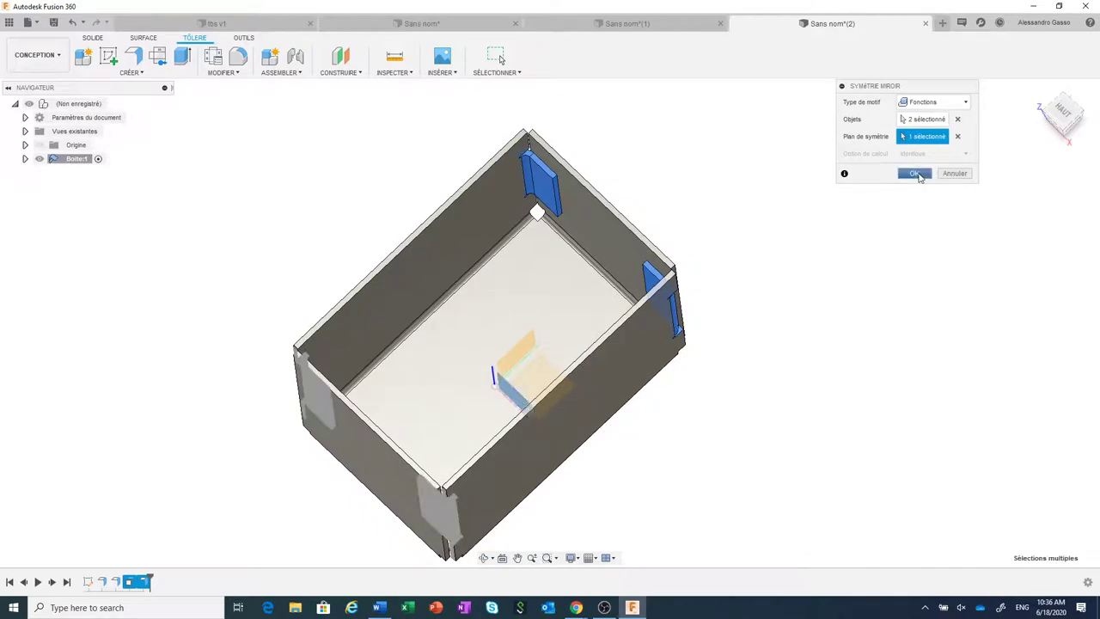
left_click(918, 175)
scroll(756, 394, "down", 2)
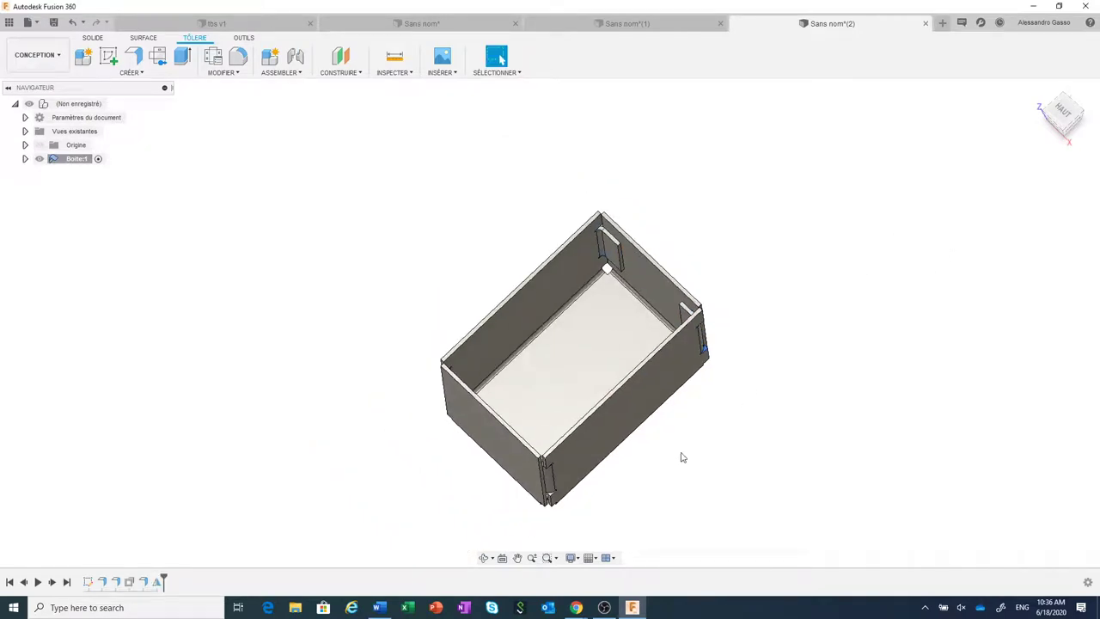
Orbit and zoom around the box to inspect the mirrored lips from underneath and above.
mouse_move(609, 476)
middle_mouse_down("shift")
mouse_move(619, 404)
mouse_move(589, 484)
middle_mouse_up("shift")
scroll(446, 380, "up", 2)
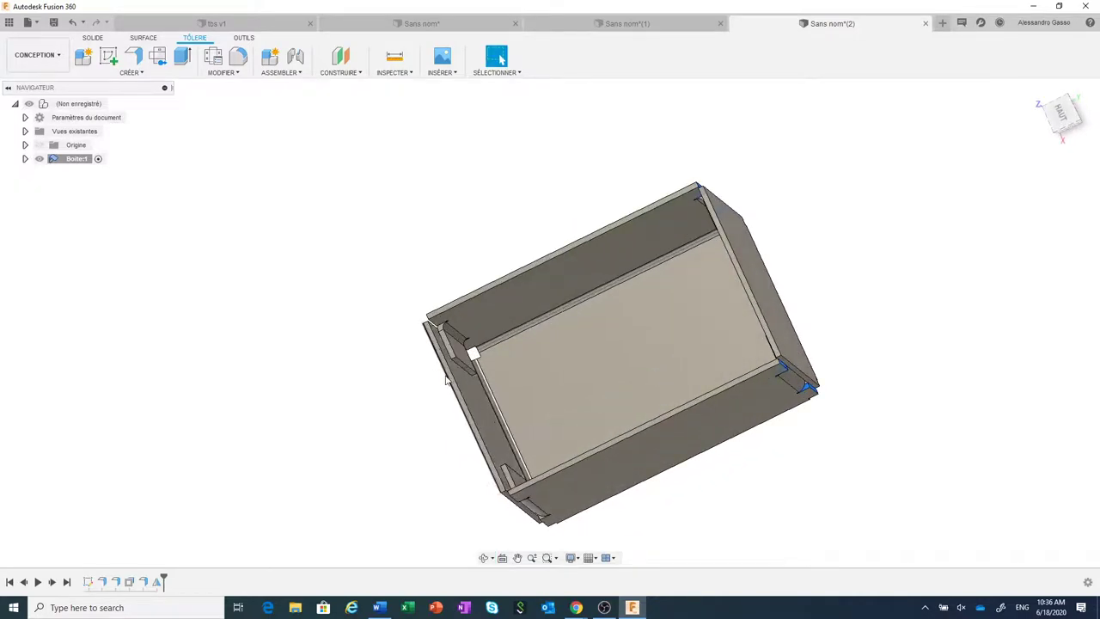
scroll(455, 365, "up", 2)
scroll(472, 348, "up", 2)
scroll(481, 335, "up", 2)
scroll(488, 320, "up", 1)
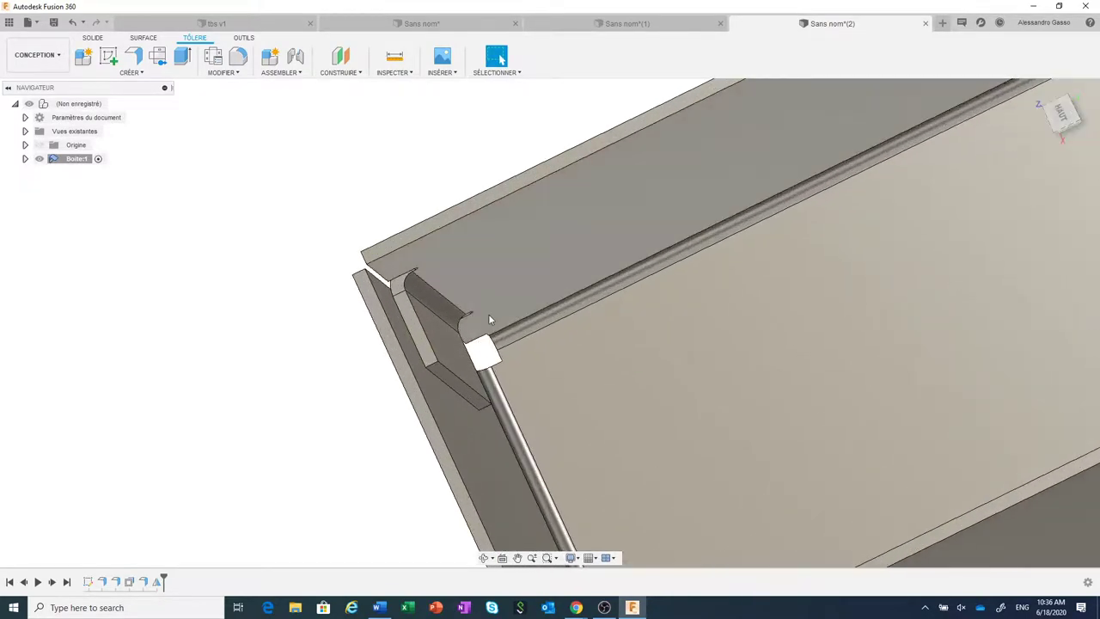
scroll(490, 318, "down", 3)
scroll(500, 316, "down", 3)
scroll(507, 323, "down", 1)
scroll(528, 331, "down", 1)
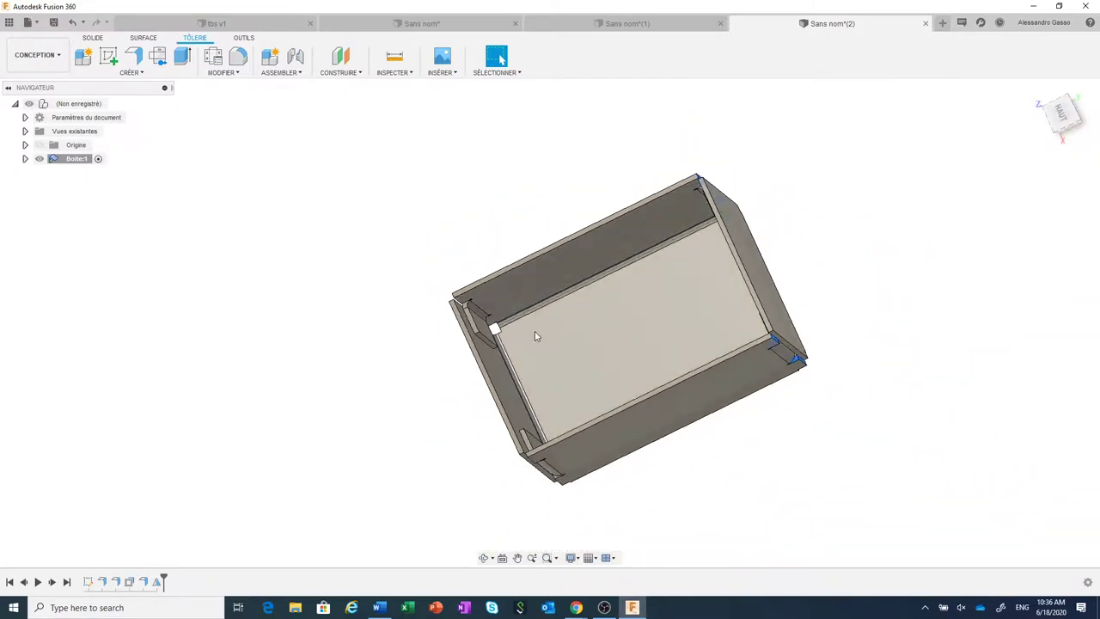
middle_click_drag(534, 335, 550, 353, "shift")
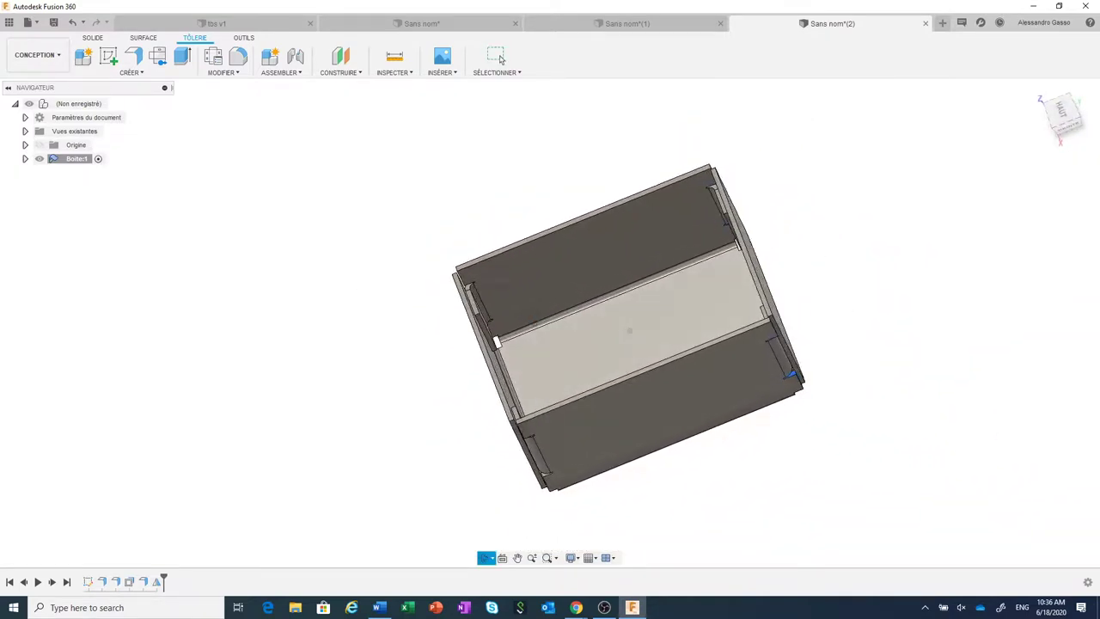
left_click(500, 59)
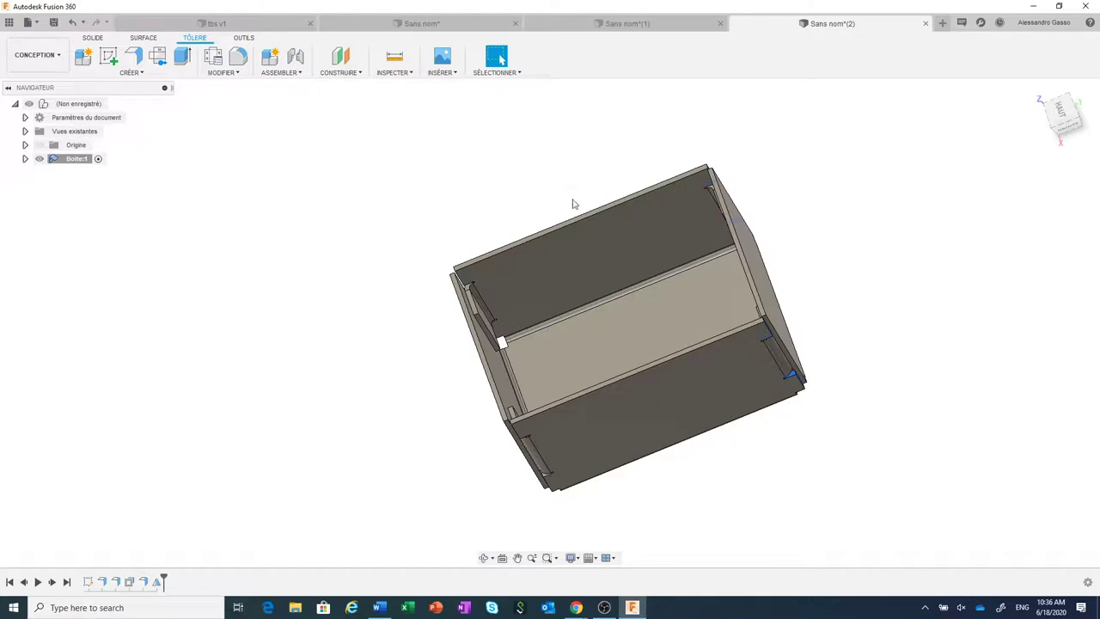
Preview the box unfolded with the floor fixed, then close without unfolding.
left_click(234, 76)
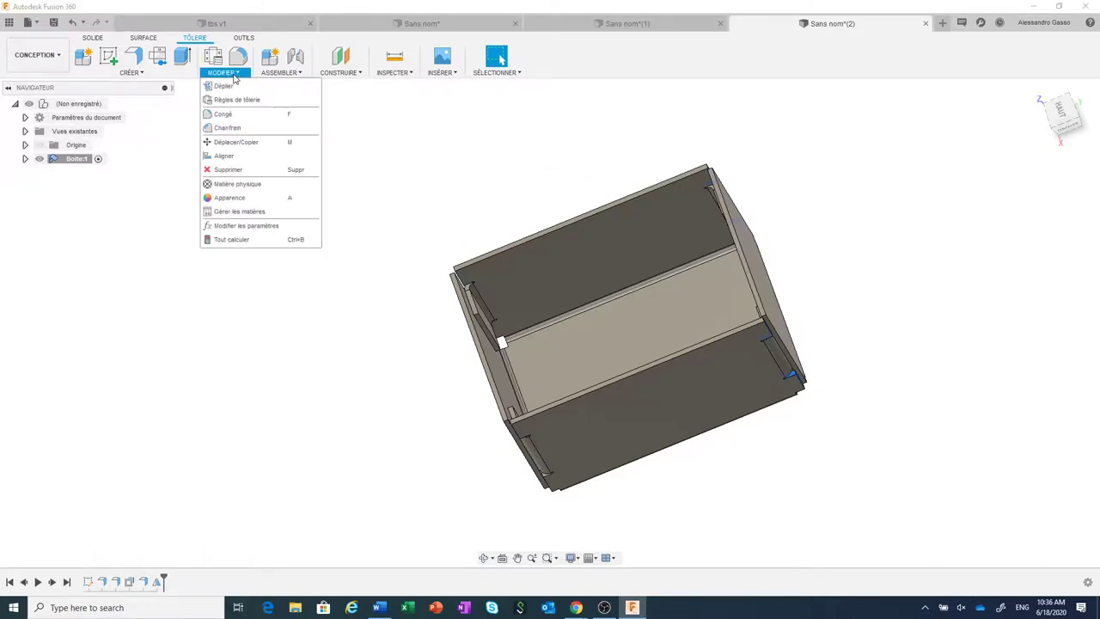
left_click(231, 89)
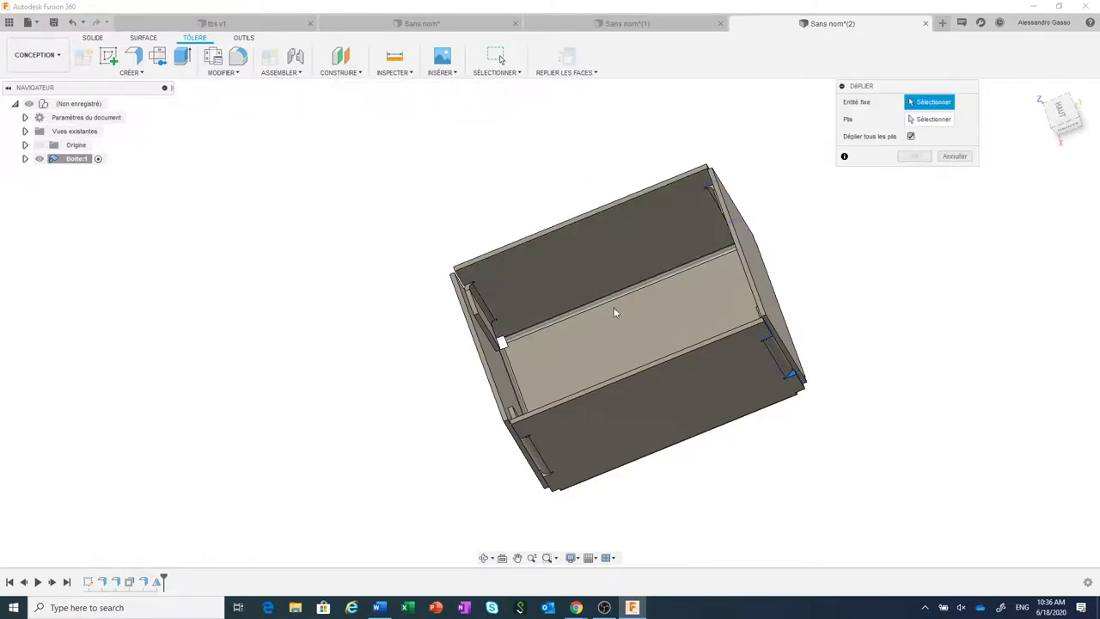
left_click(634, 331)
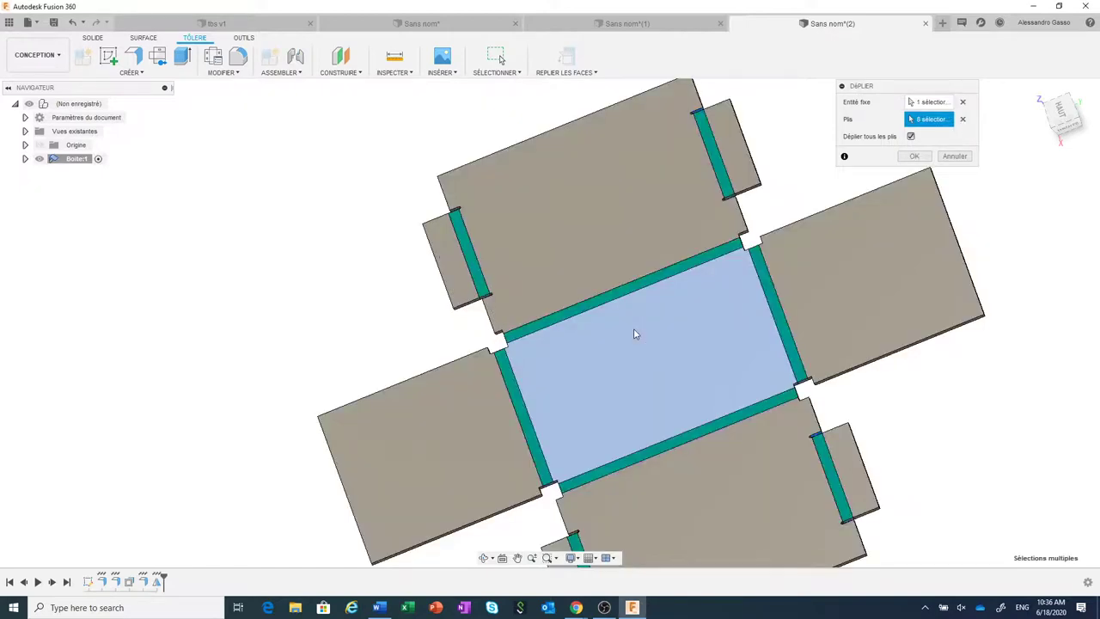
scroll(633, 328, "down", 3)
left_click(956, 156)
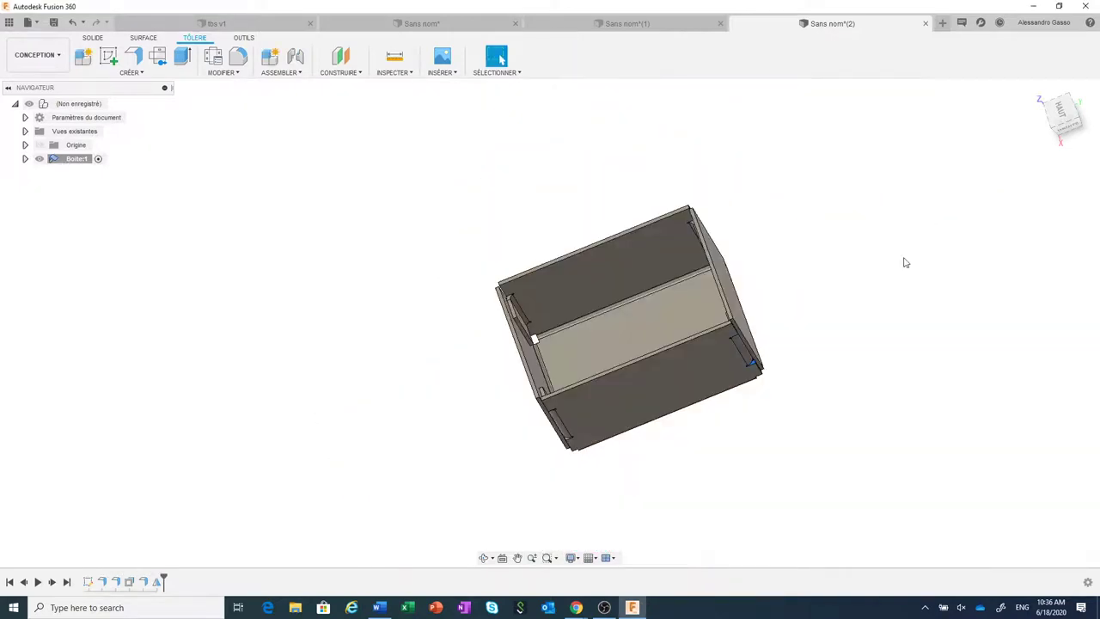
Switch to the tbs v1 document and back to the untitled Boite design.
left_click(245, 24)
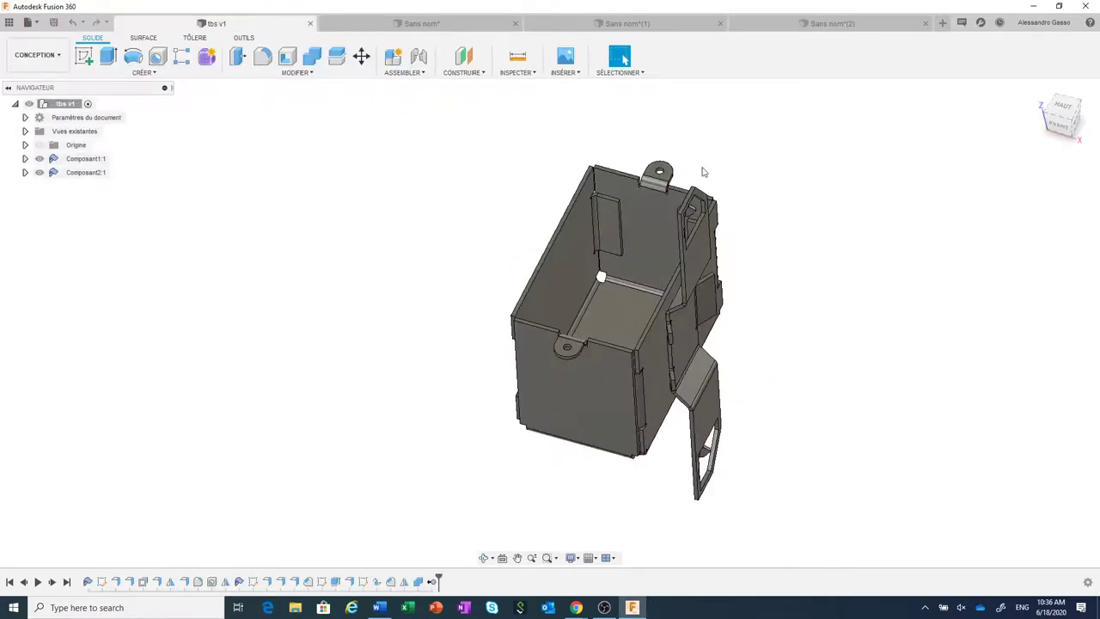
left_click(792, 25)
scroll(778, 300, "up", 2)
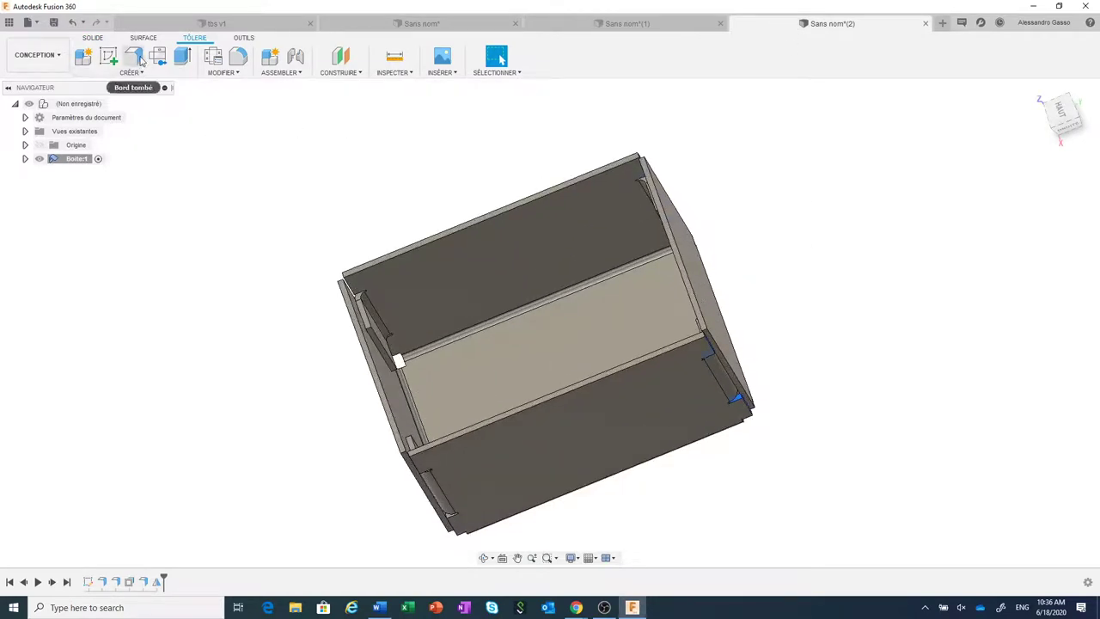
Add a 10 mm high flange on the box edge, symmetric with 5 mm distance.
left_click(138, 58)
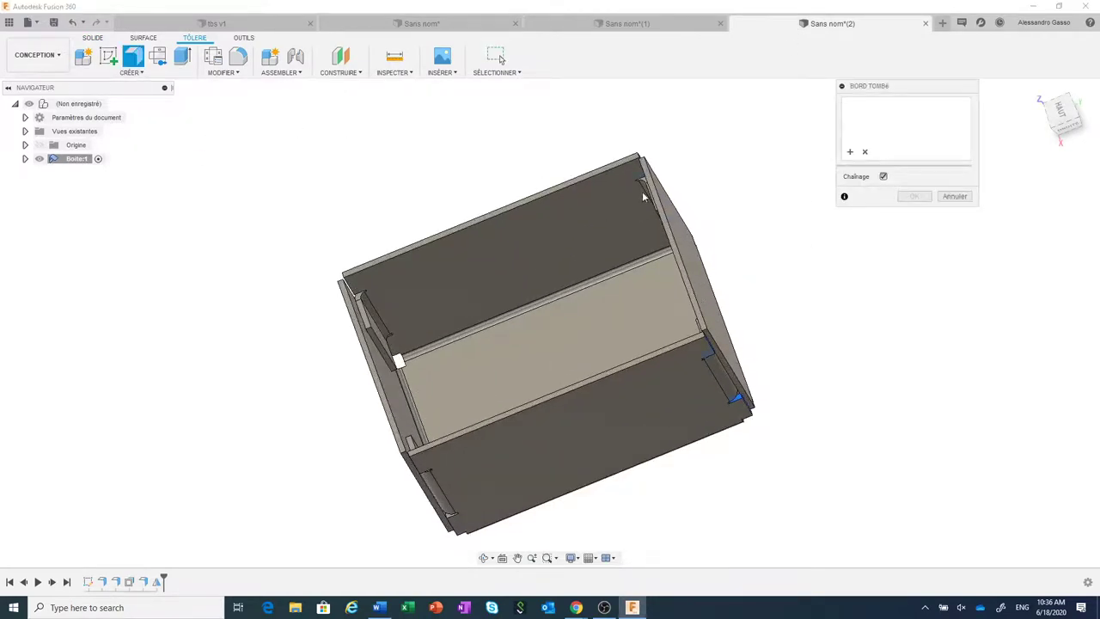
left_click(676, 242)
left_click_drag(681, 241, 723, 232)
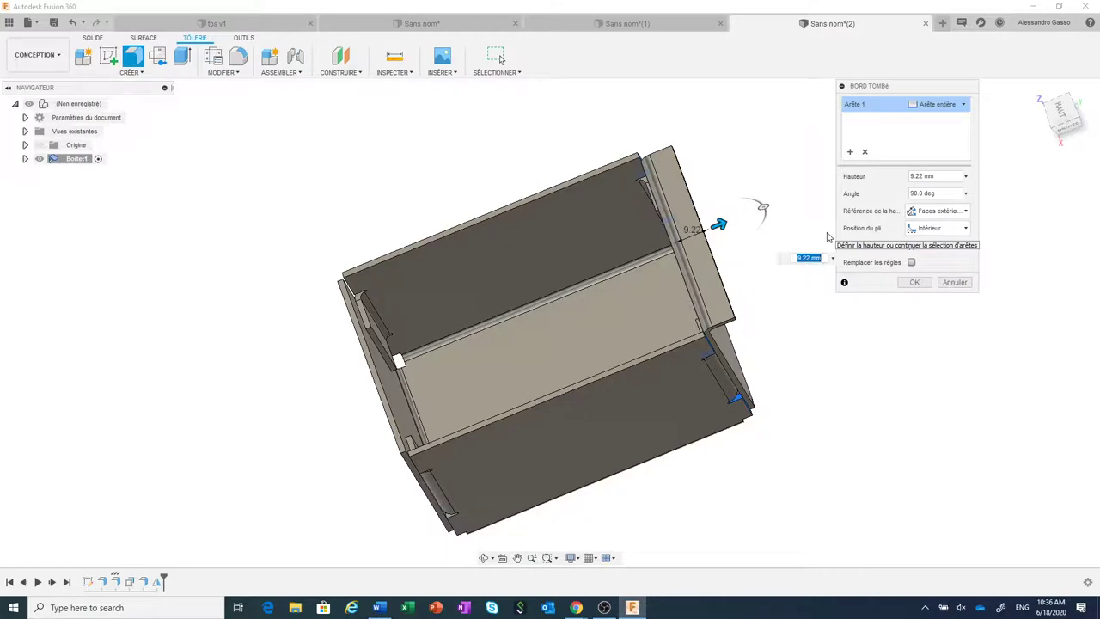
type("10")
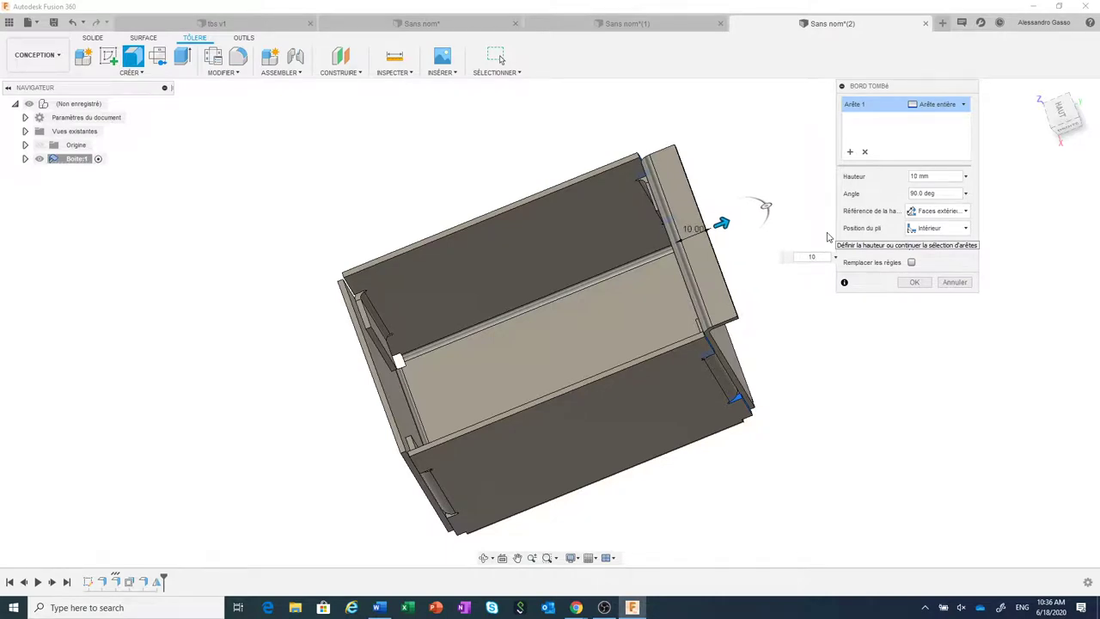
left_click(935, 106)
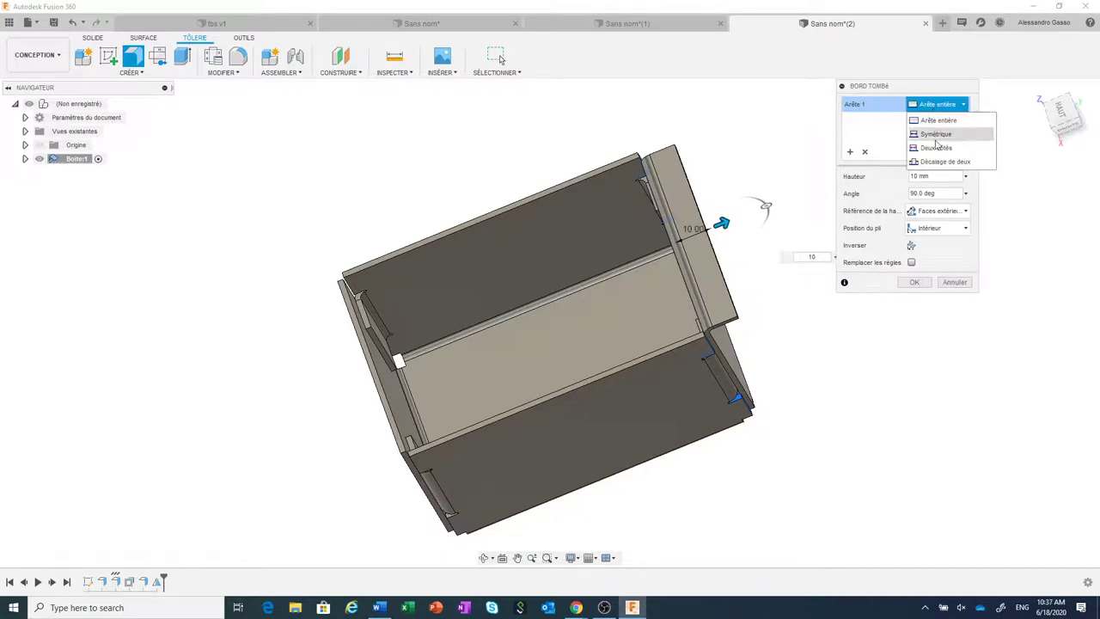
left_click(939, 136)
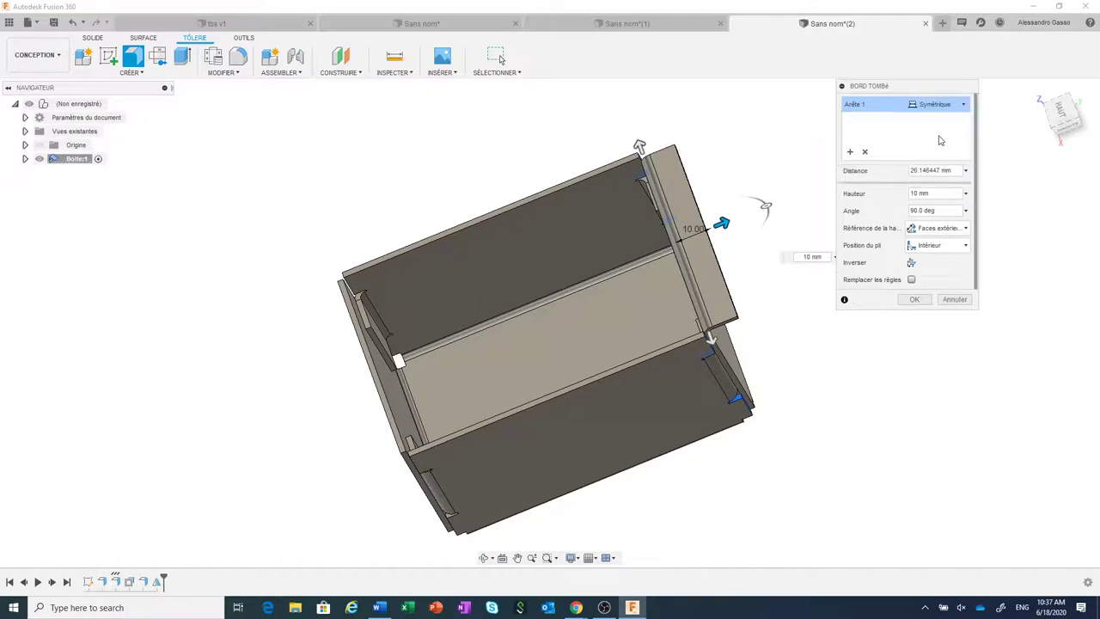
left_click_drag(710, 337, 694, 283)
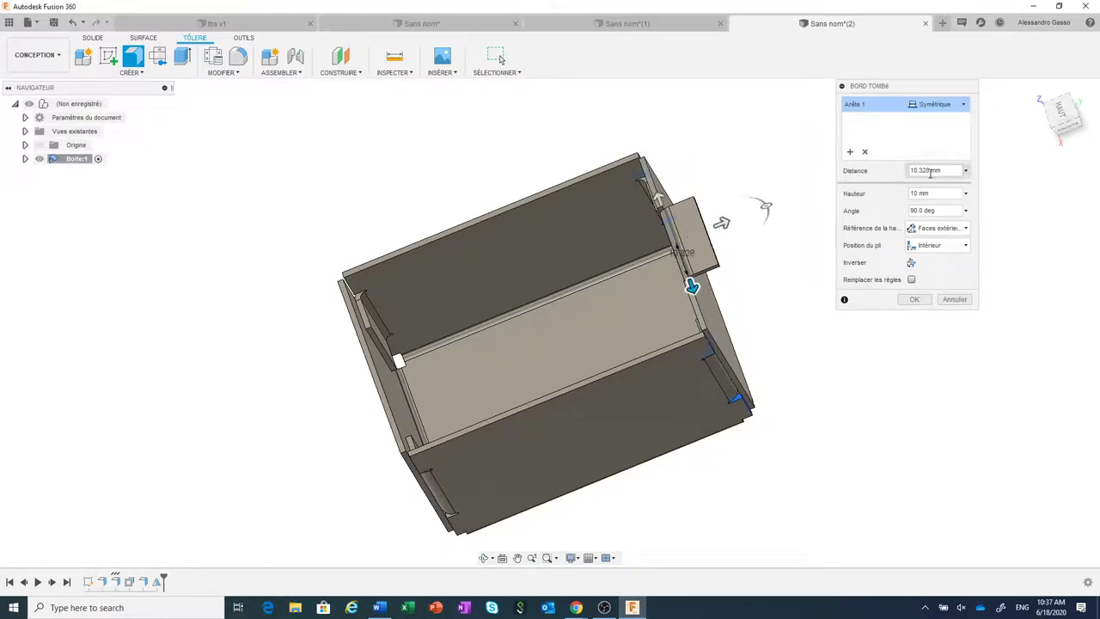
left_click(930, 171)
type("5")
key("Return")
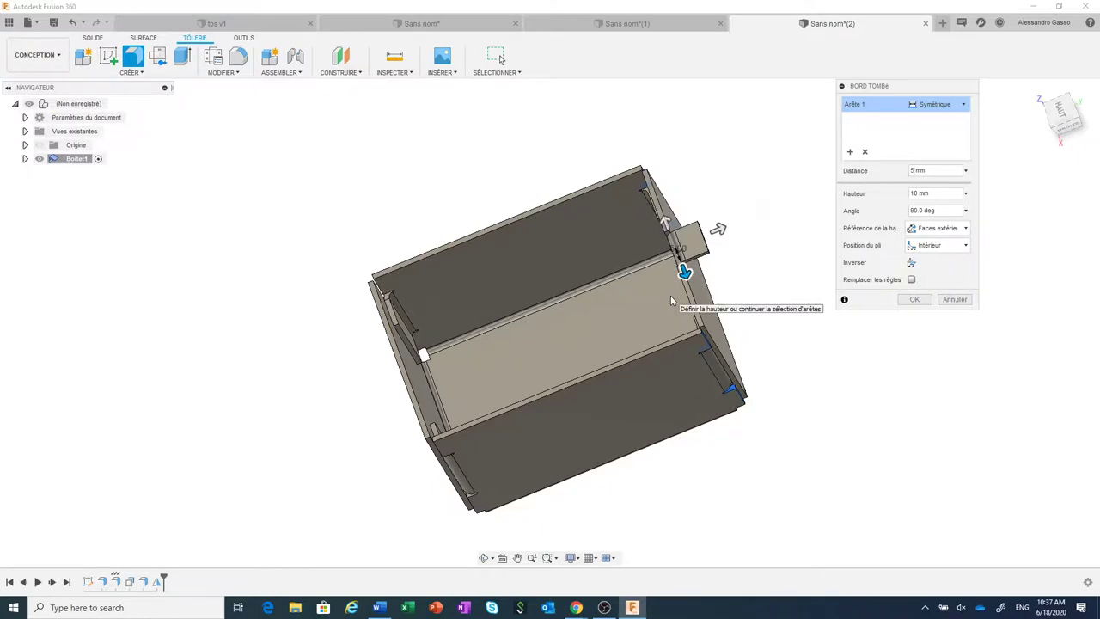
Override the flange's bend relief shape to Déchirer and create the flange.
middle_click_drag(670, 295, 715, 282, "shift")
scroll(717, 267, "up", 5)
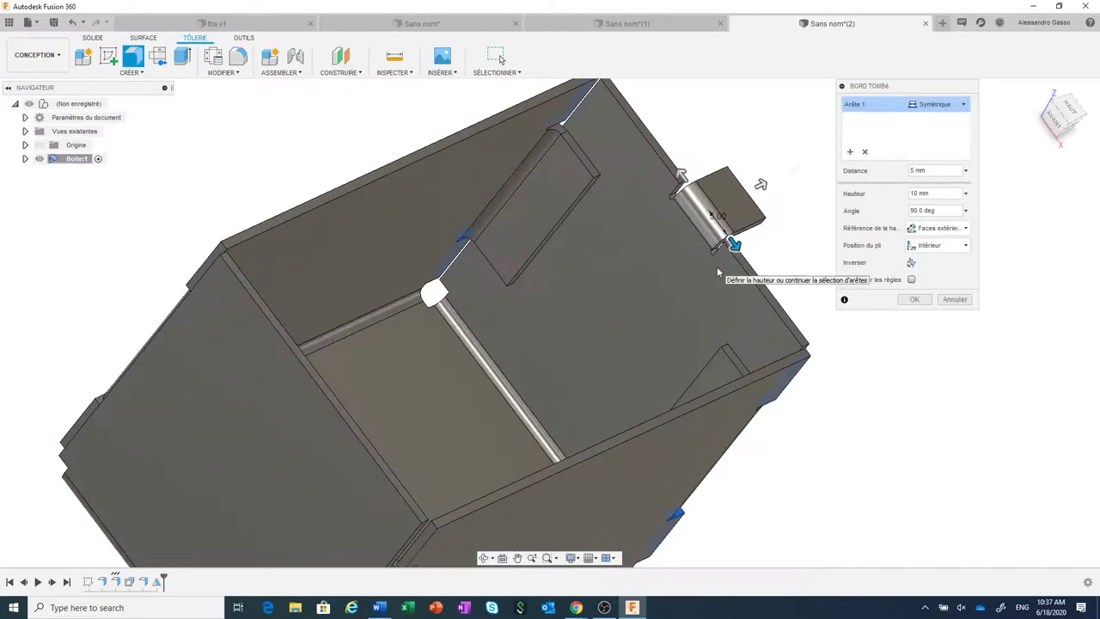
scroll(717, 272, "up", 2)
scroll(713, 253, "up", 3)
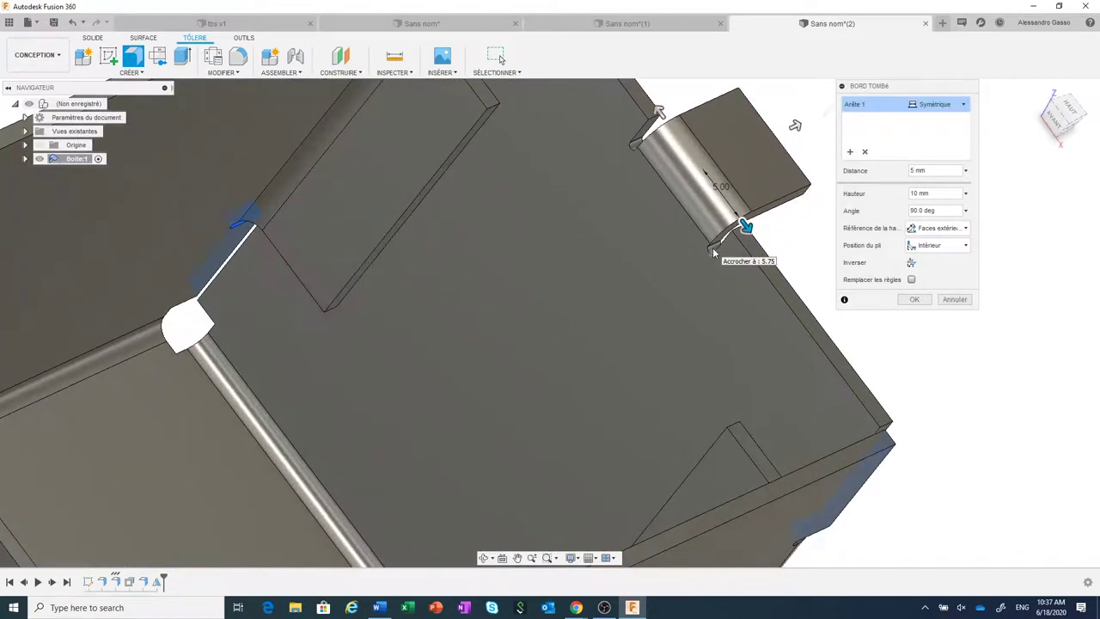
scroll(722, 241, "up", 1)
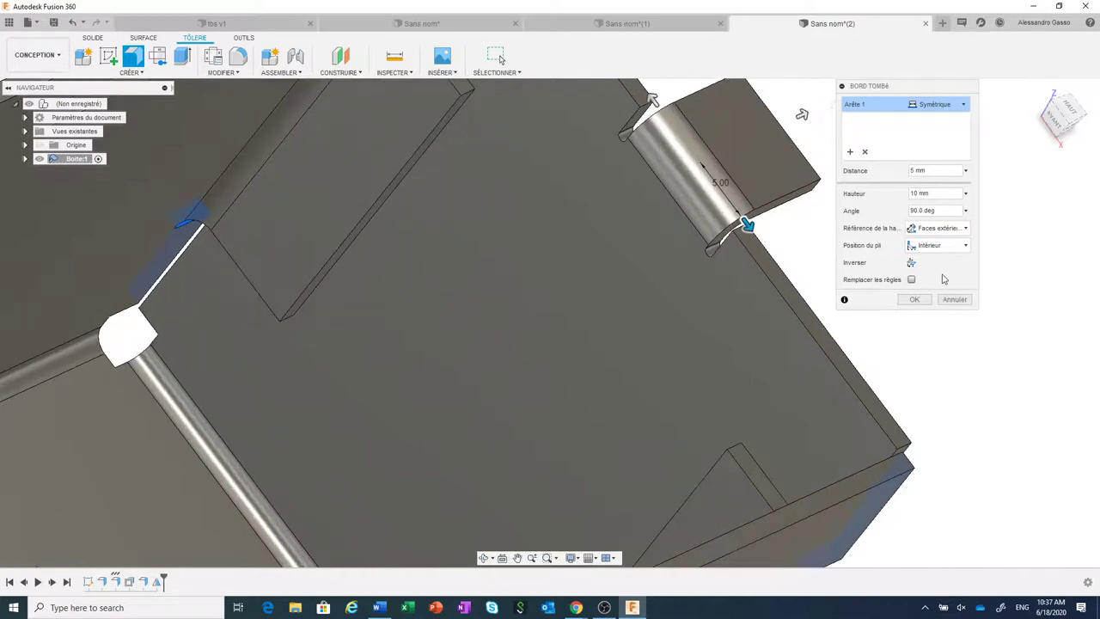
left_click(912, 280)
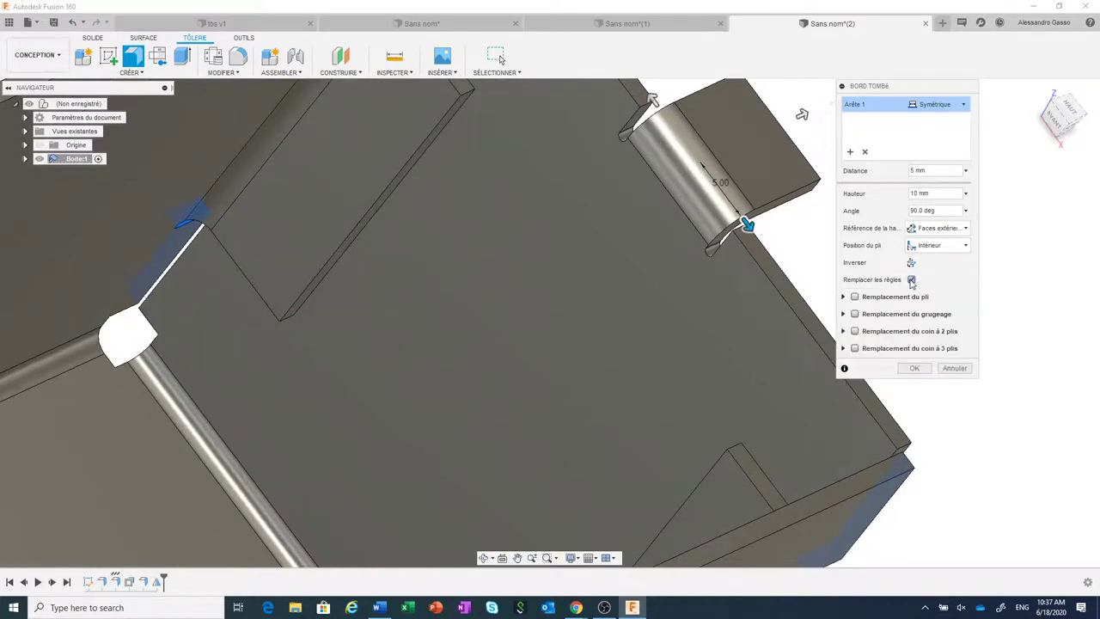
left_click(854, 314)
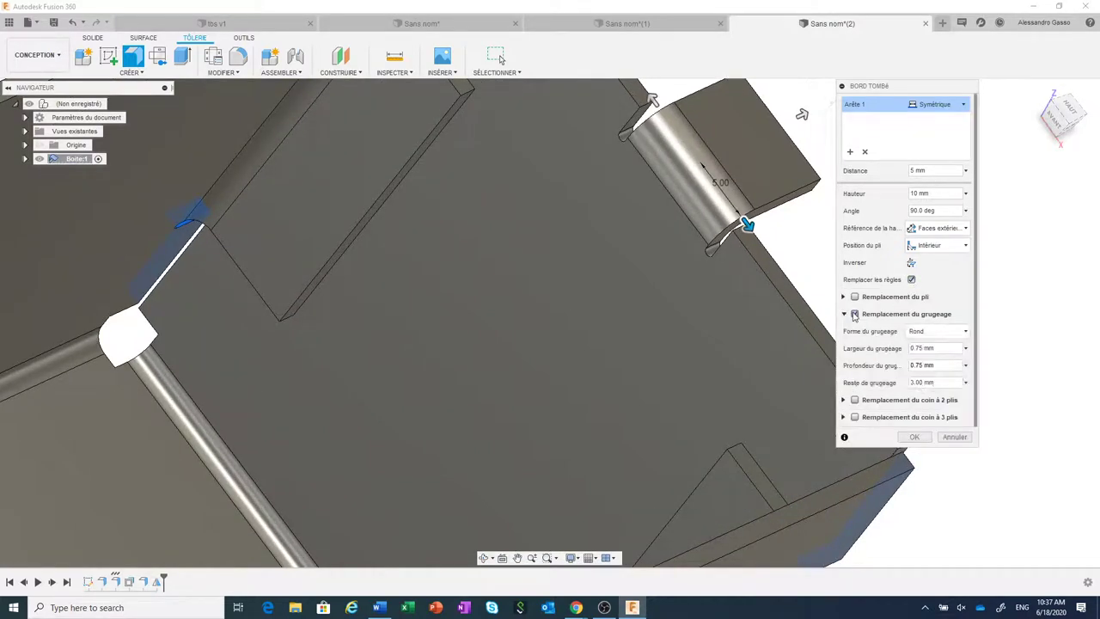
left_click(931, 332)
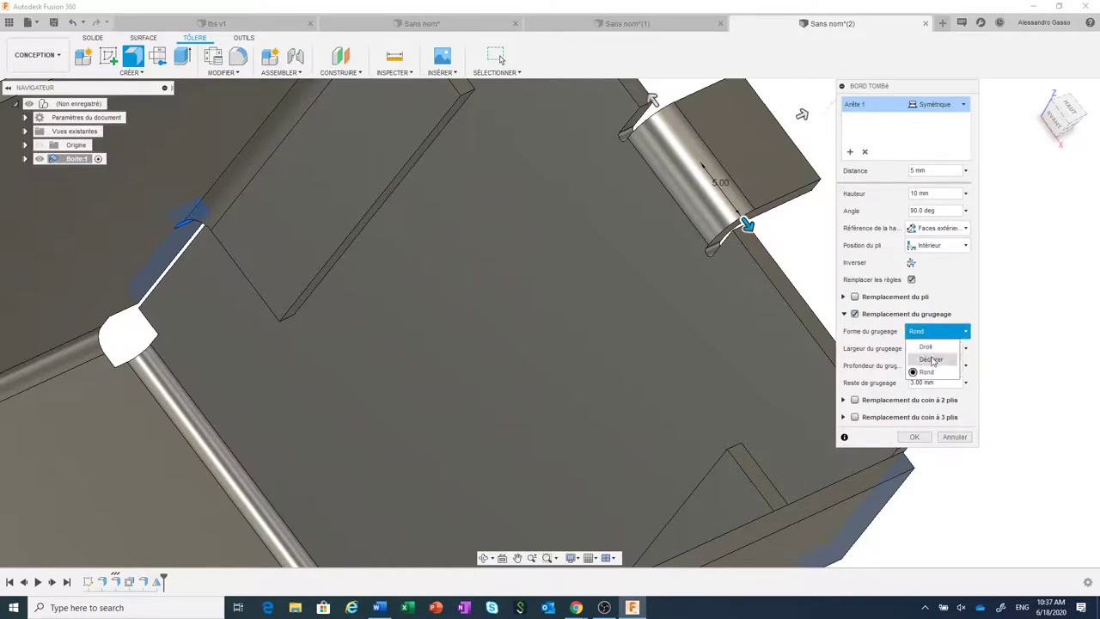
left_click(932, 360)
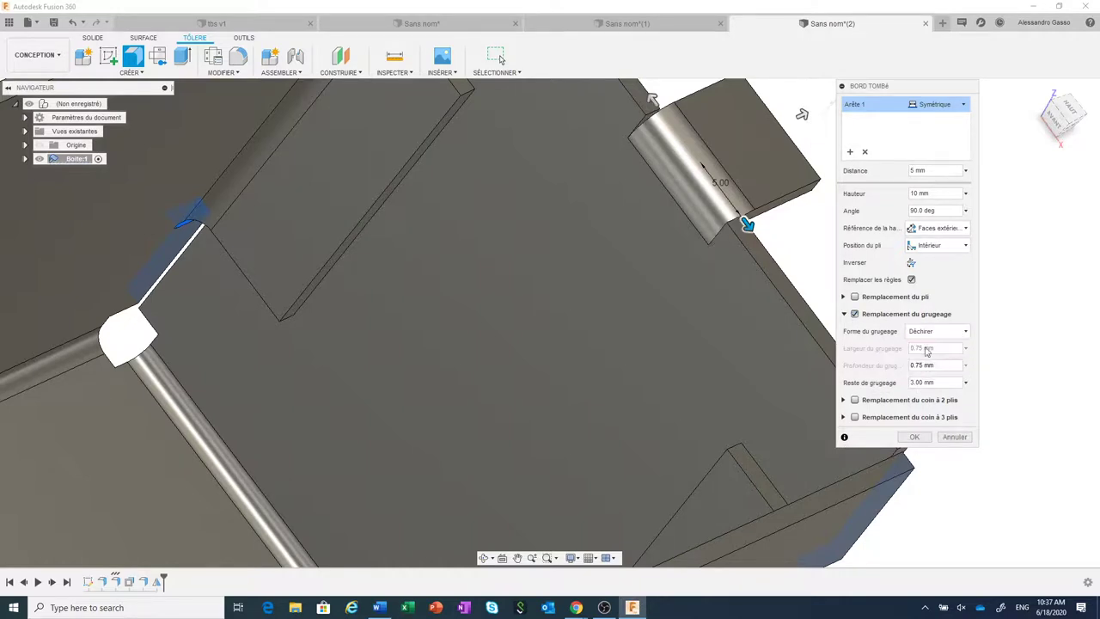
left_click(916, 438)
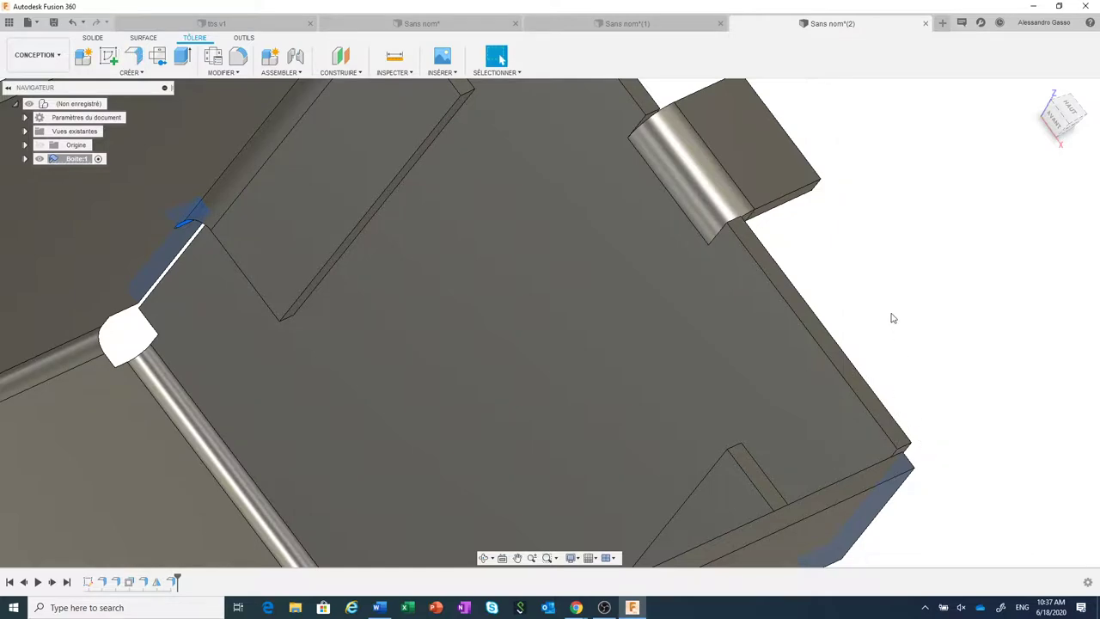
Centre the view on the new tab and open the shortcut menu on its corner edge.
scroll(892, 318, "down", 3)
middle_click_drag(875, 310, 825, 302)
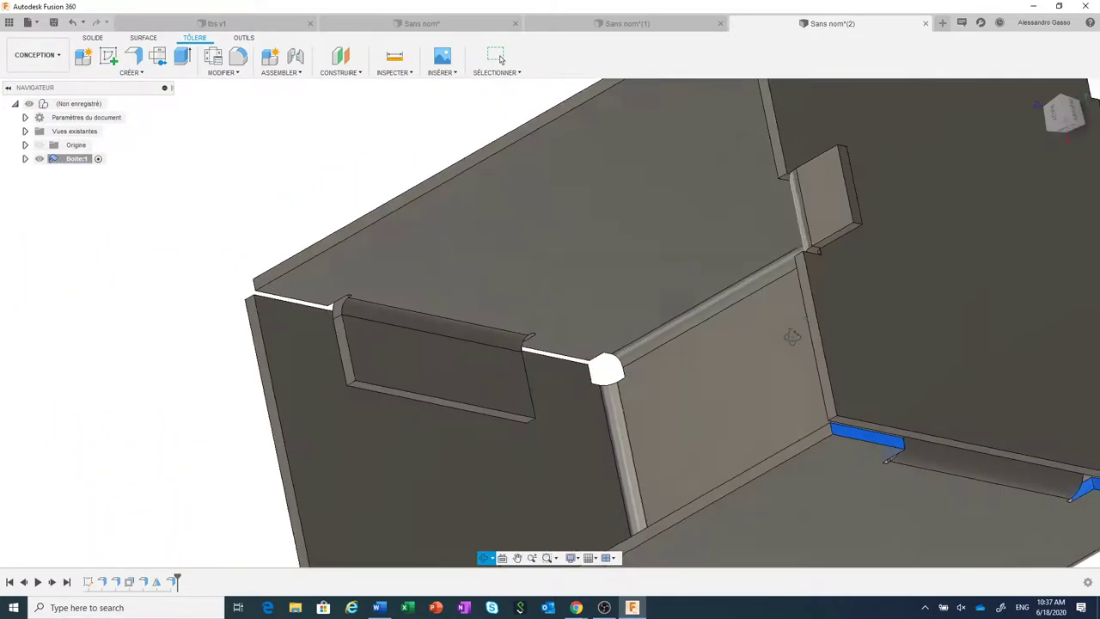
scroll(849, 245, "up", 2)
scroll(863, 247, "up", 2)
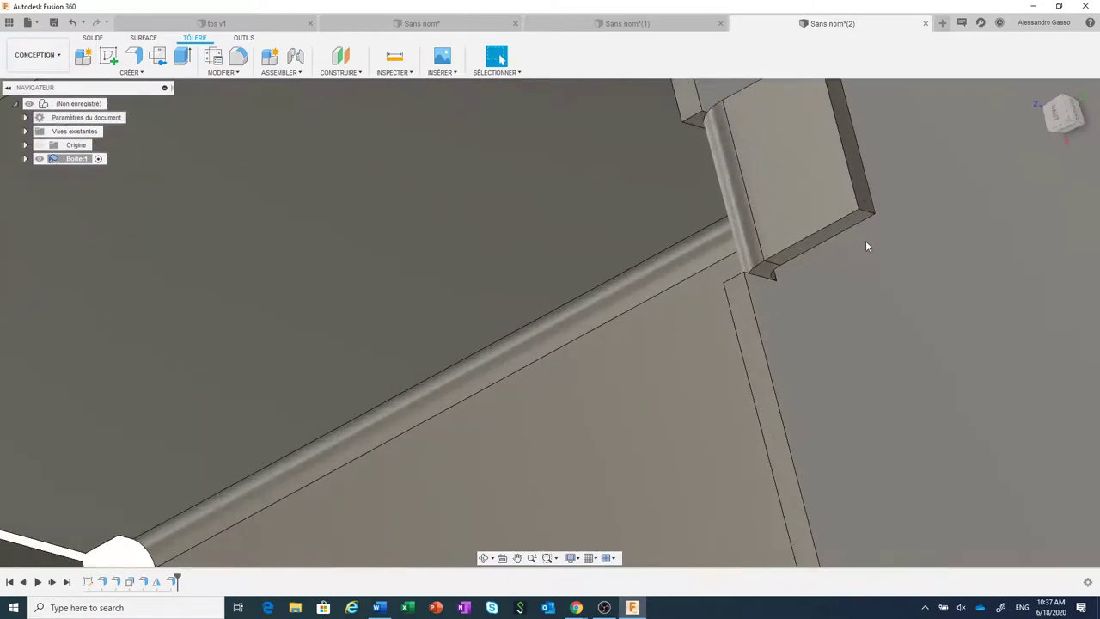
middle_click_drag(865, 241, 841, 367)
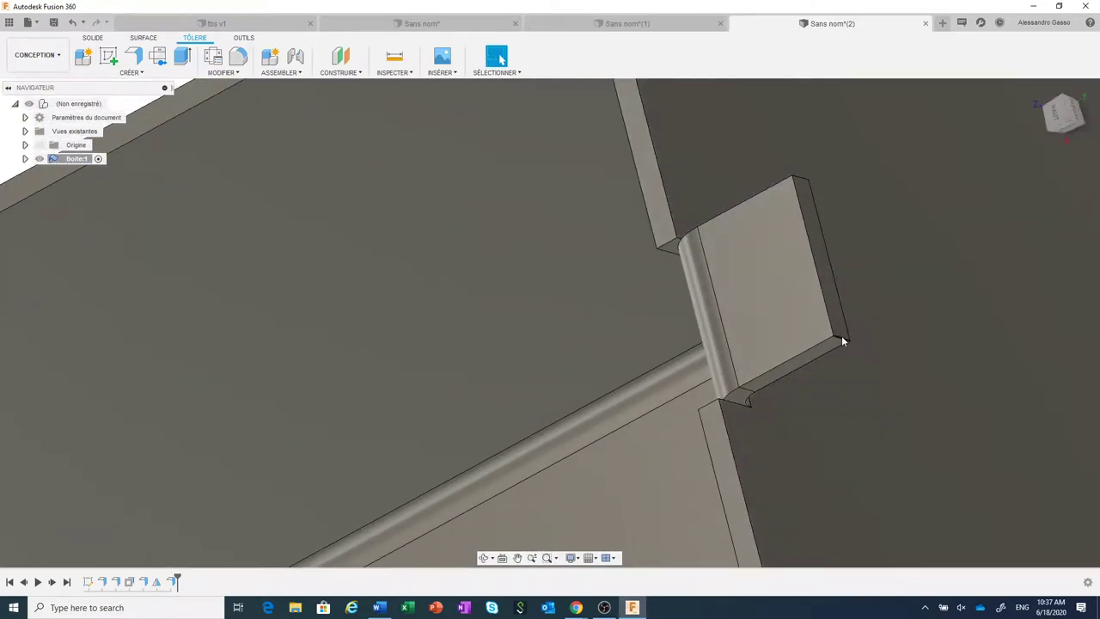
right_click(842, 341)
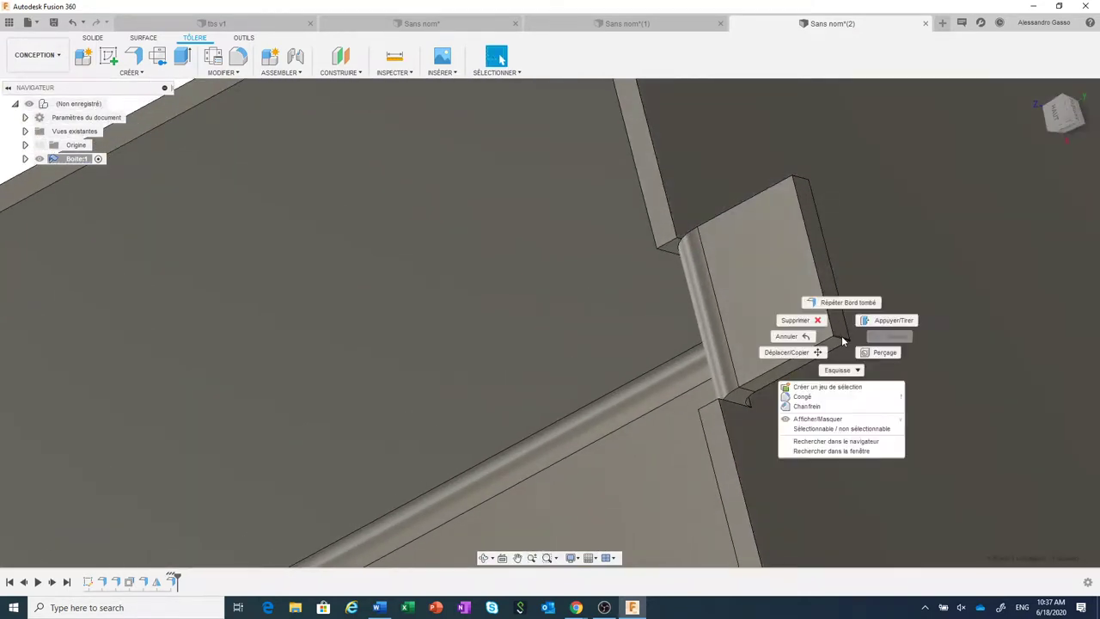
Round both outer corners of the tab with a 5 mm fillet.
left_click(822, 397)
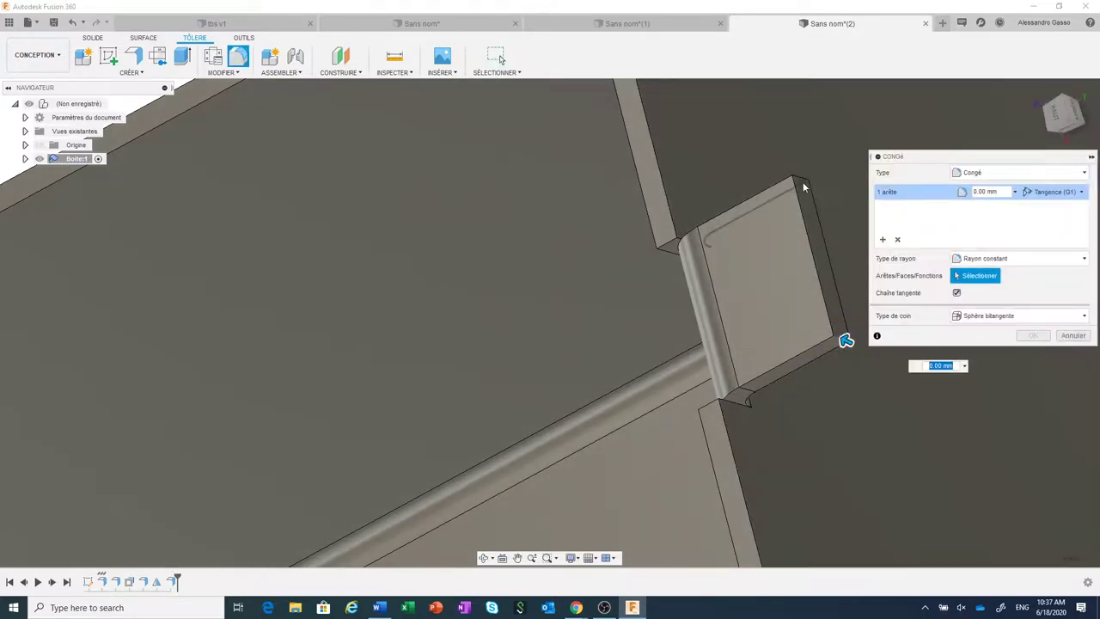
left_click(801, 182)
left_click_drag(803, 175, 803, 200)
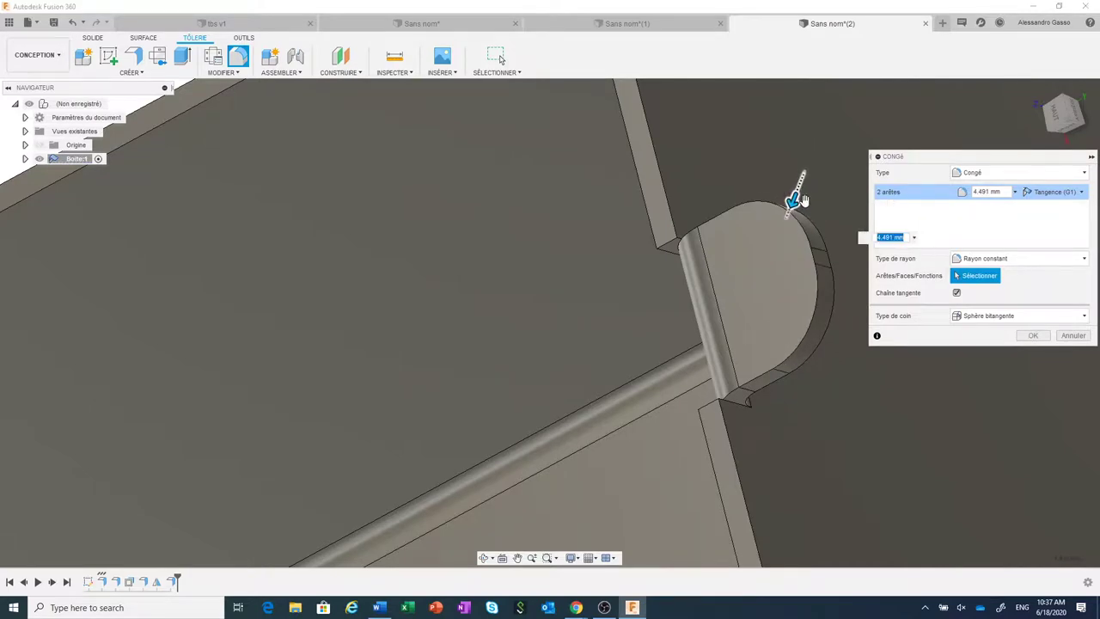
type("5")
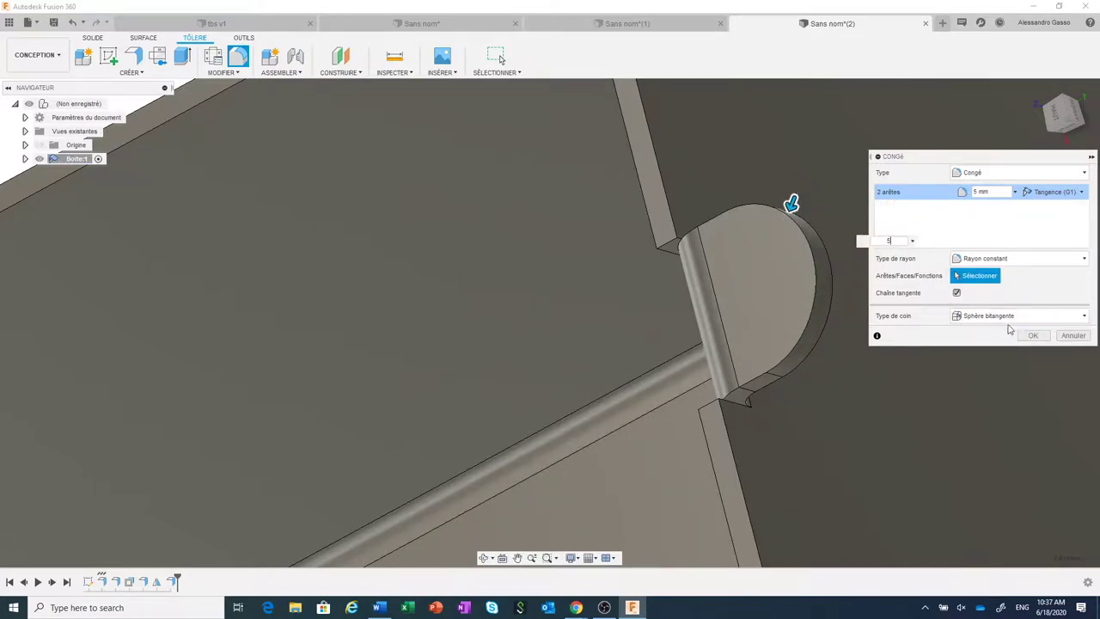
left_click(1033, 335)
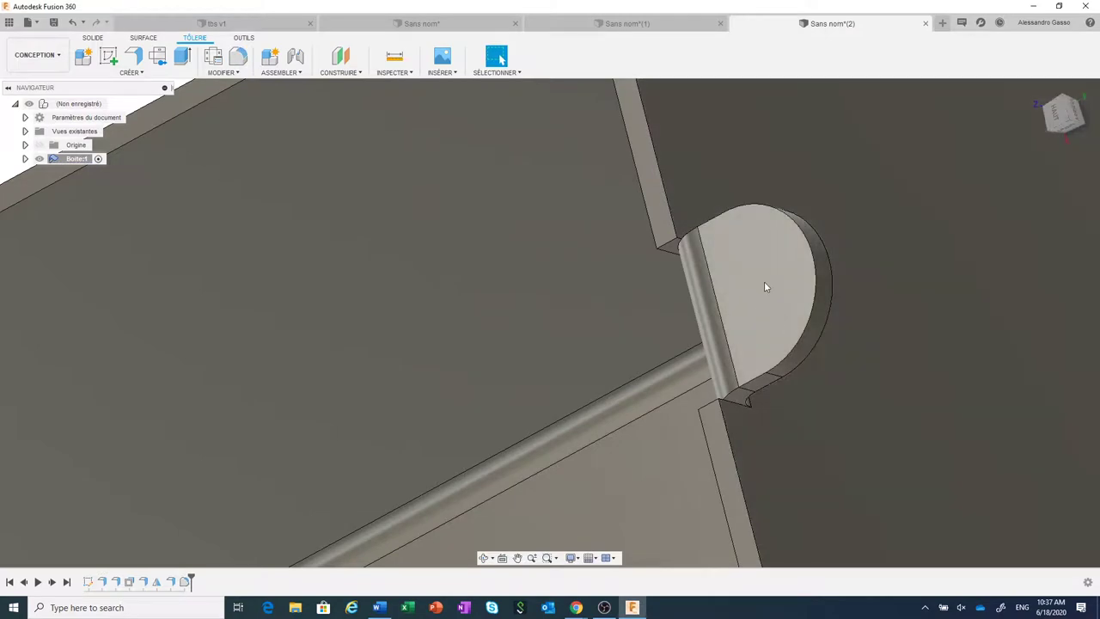
left_click(765, 284)
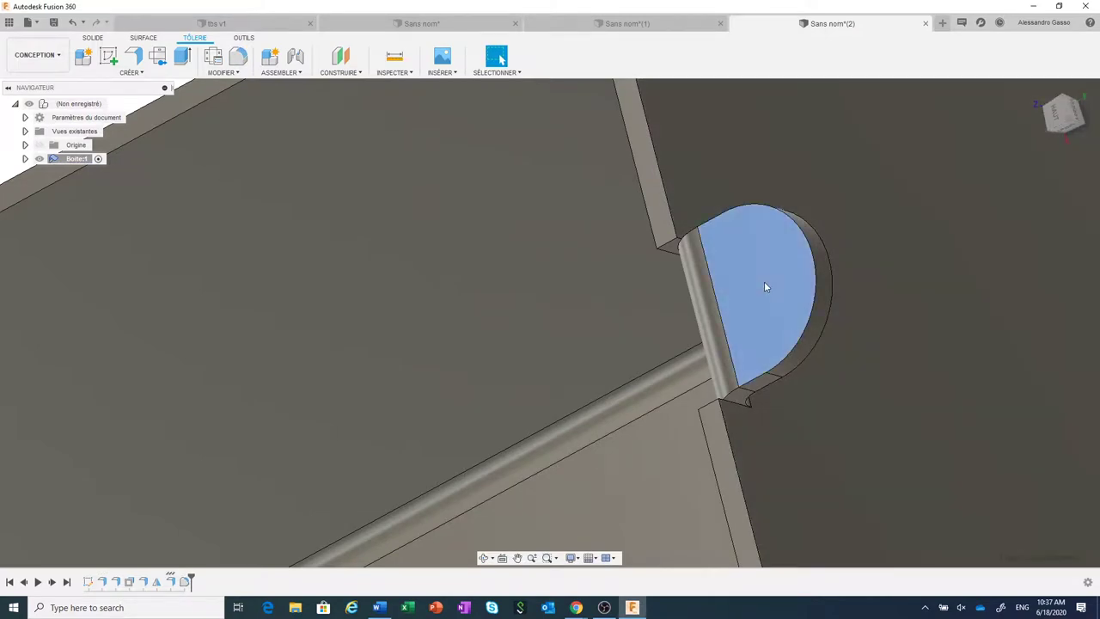
right_click(765, 284)
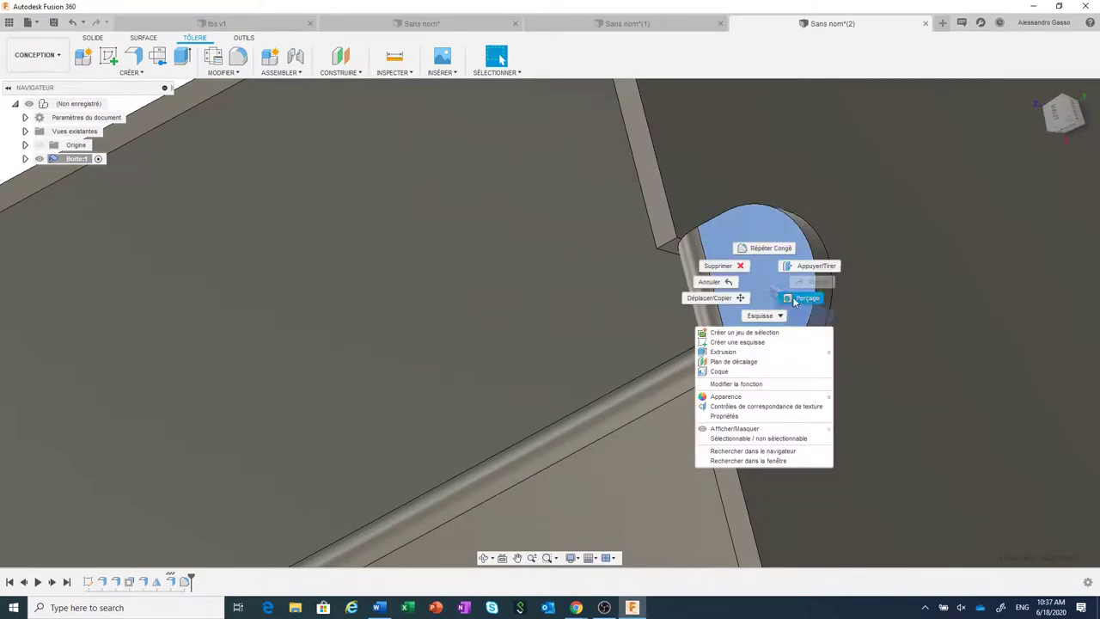
Place a 3 mm diameter hole at the centre of the rounded ear.
left_click(794, 299)
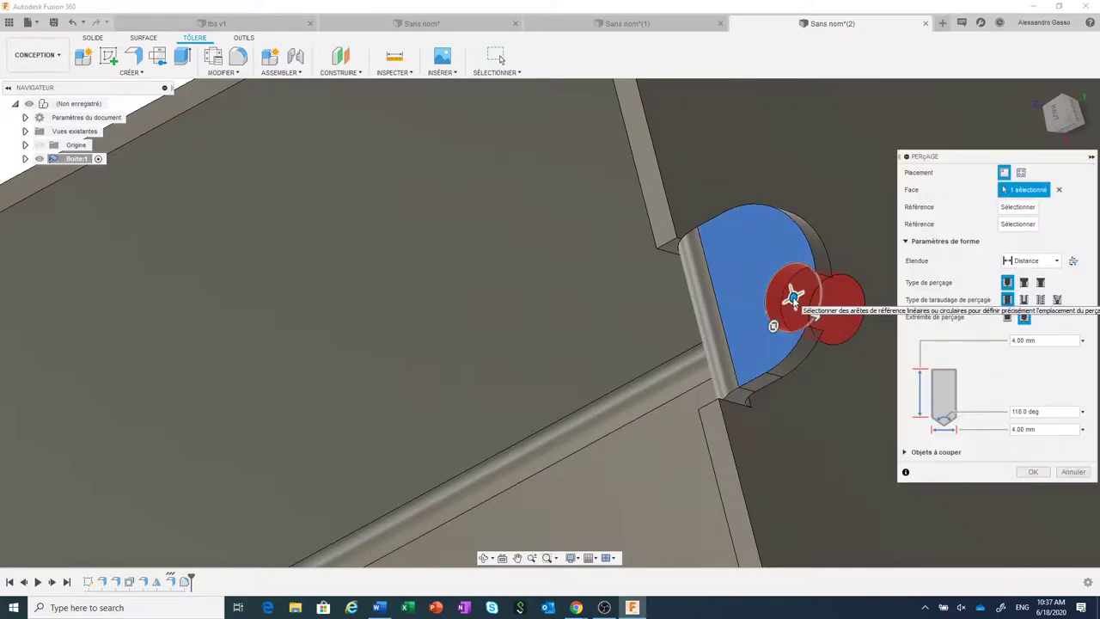
scroll(792, 297, "up", 1)
scroll(791, 284, "up", 1)
scroll(793, 275, "up", 1)
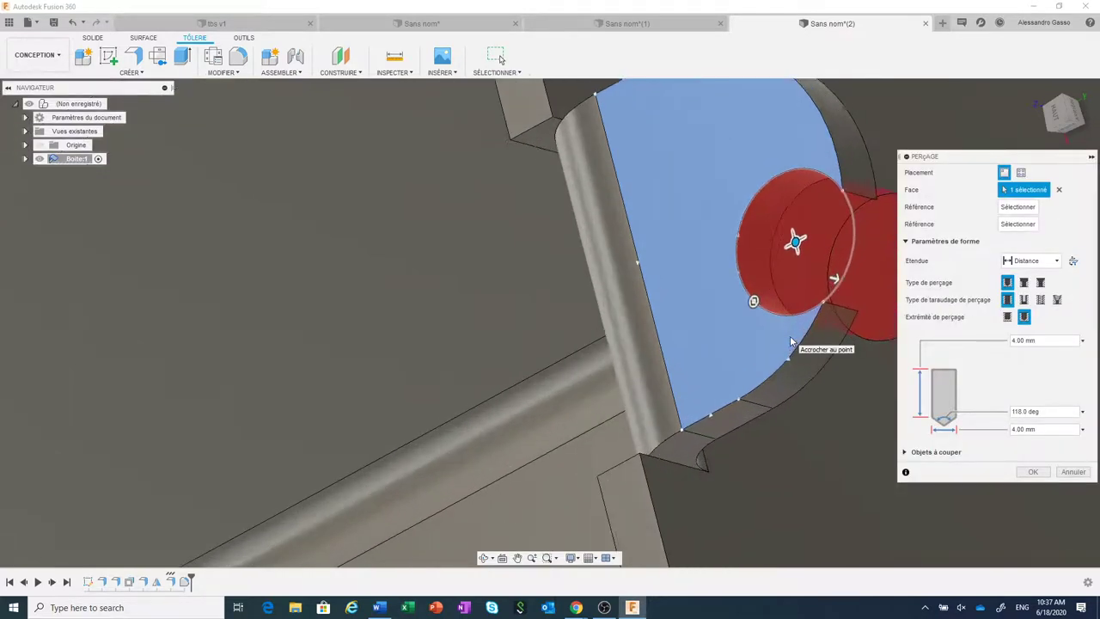
scroll(790, 335, "up", 1)
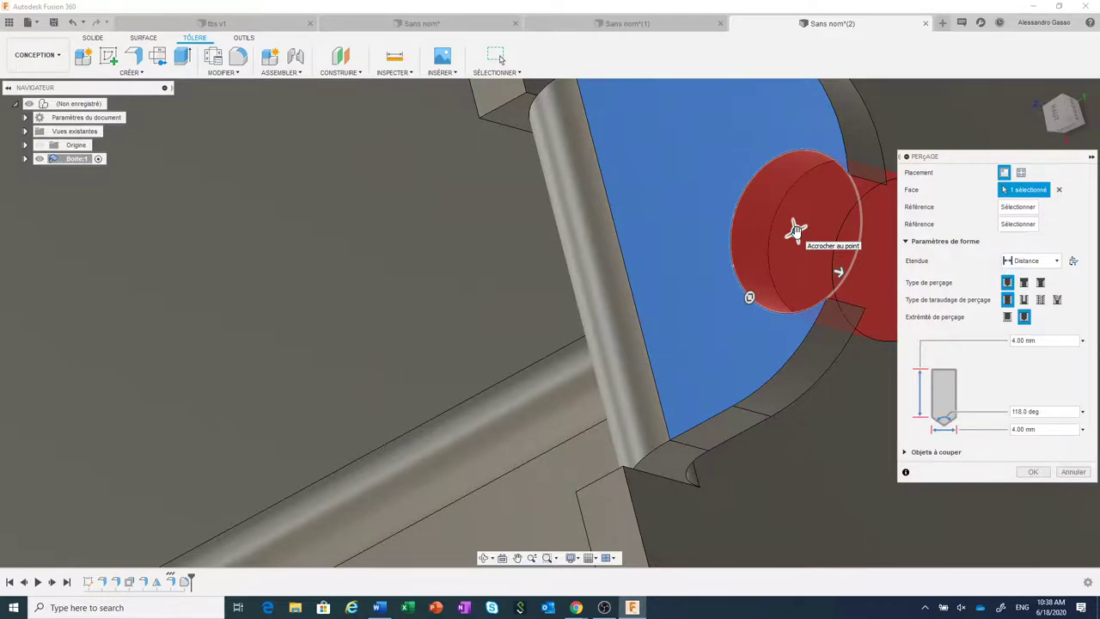
left_click_drag(795, 230, 784, 218)
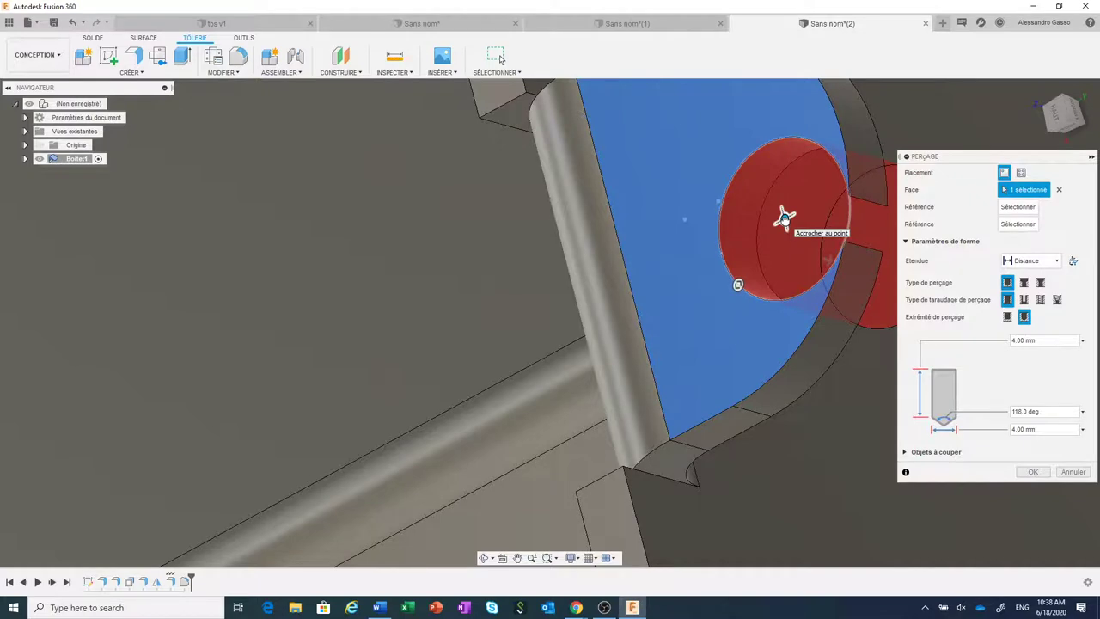
left_click_drag(784, 218, 720, 200)
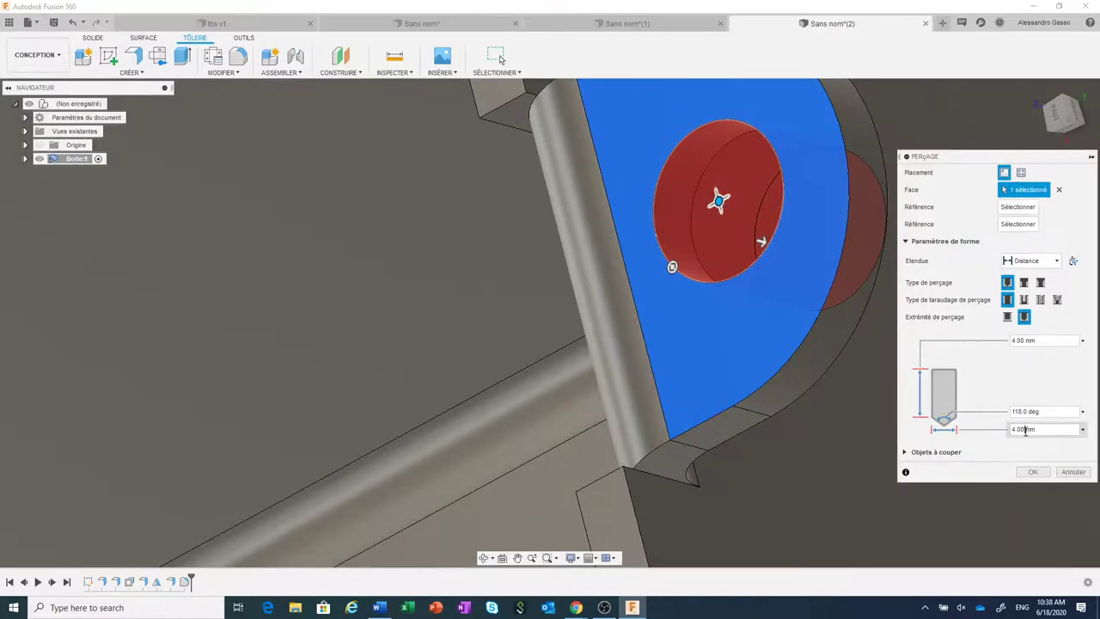
left_click_drag(1026, 430, 1009, 428)
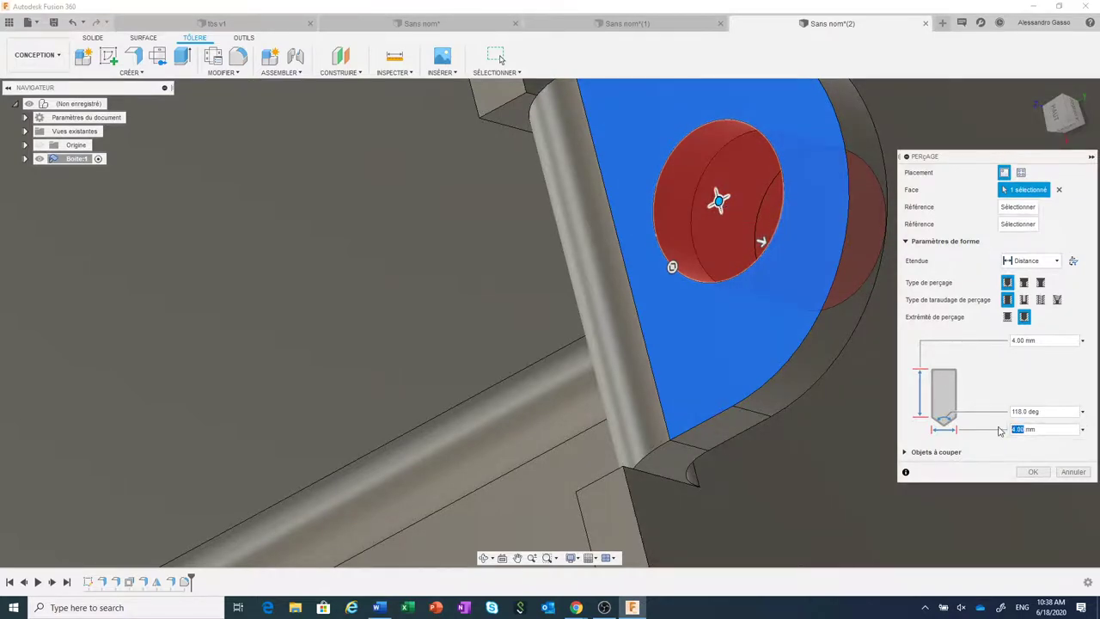
type("3")
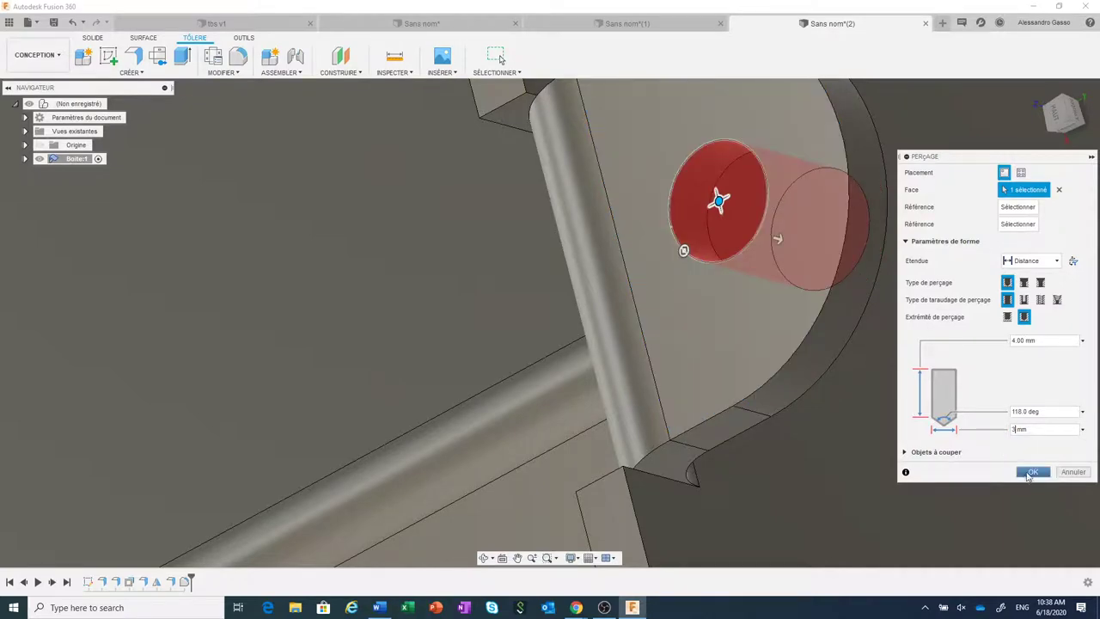
left_click(1030, 472)
Zoom and orbit to view the whole Boite box with its holed ear, then open the CRÉER menu.
scroll(983, 442, "down", 3)
scroll(983, 441, "down", 3)
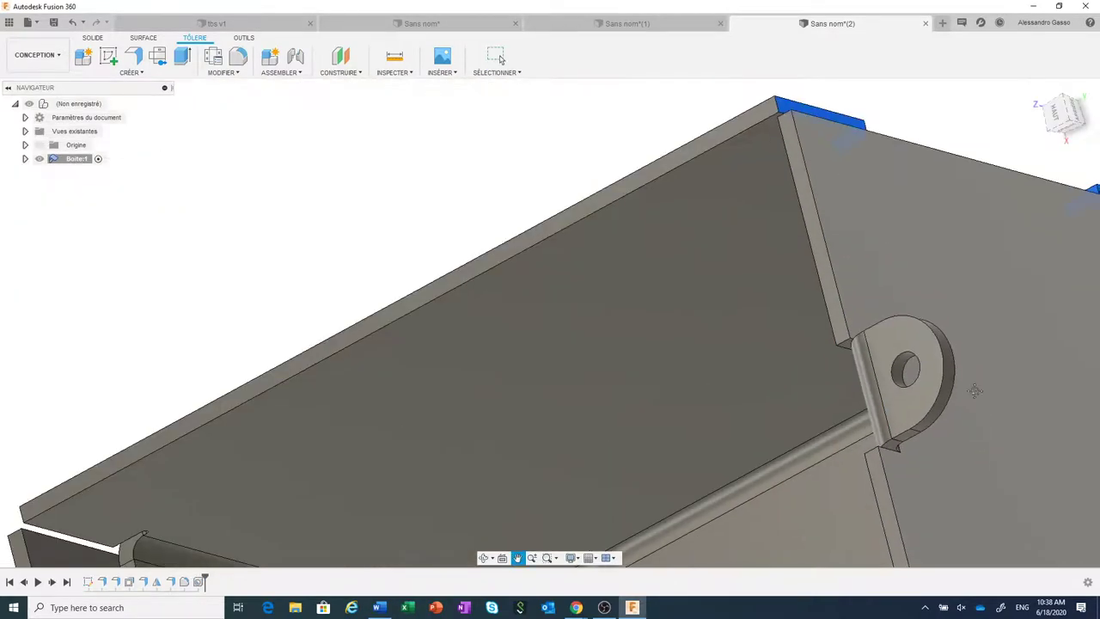
scroll(968, 325, "up", 2)
scroll(968, 321, "down", 3)
middle_click_drag(968, 321, 671, 374, "shift")
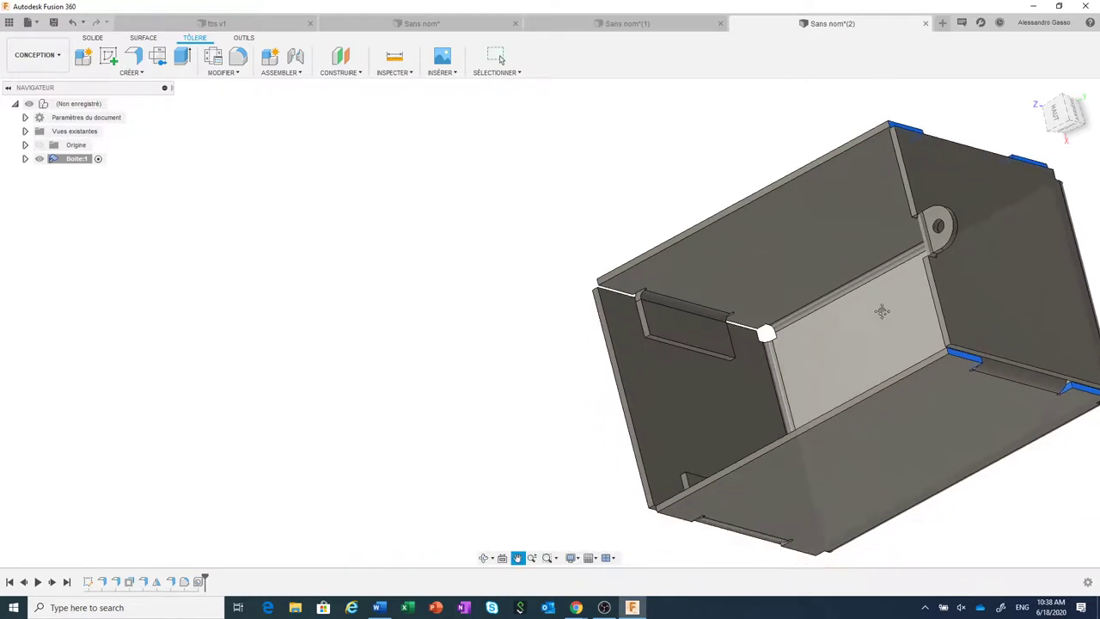
scroll(687, 366, "up", 2)
scroll(687, 366, "up", 1)
scroll(565, 393, "down", 2)
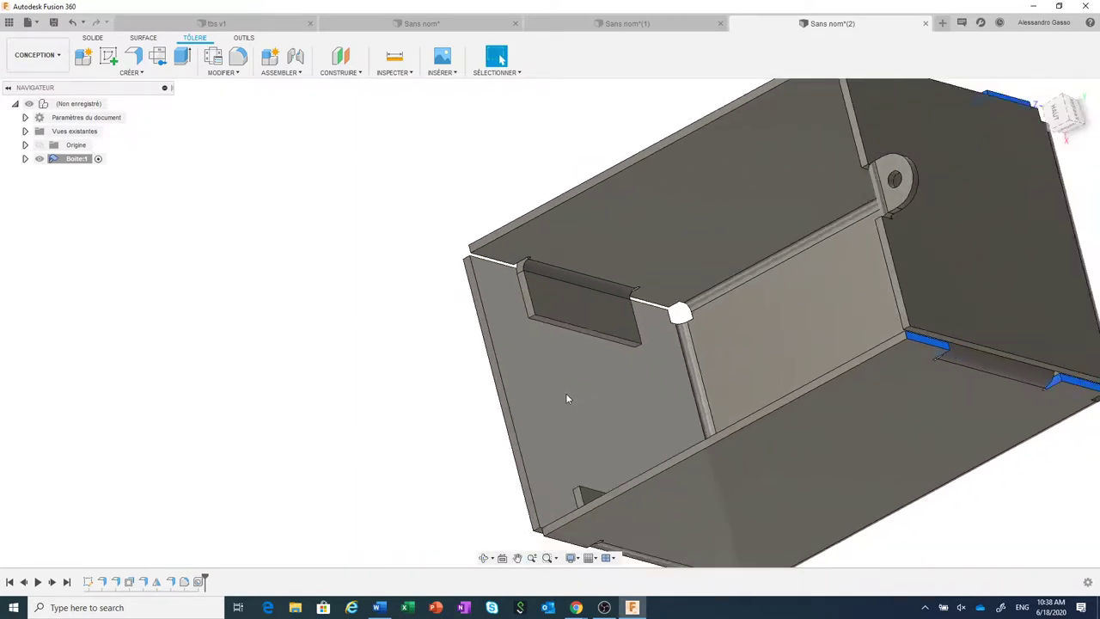
scroll(566, 392, "down", 2)
scroll(565, 393, "up", 1)
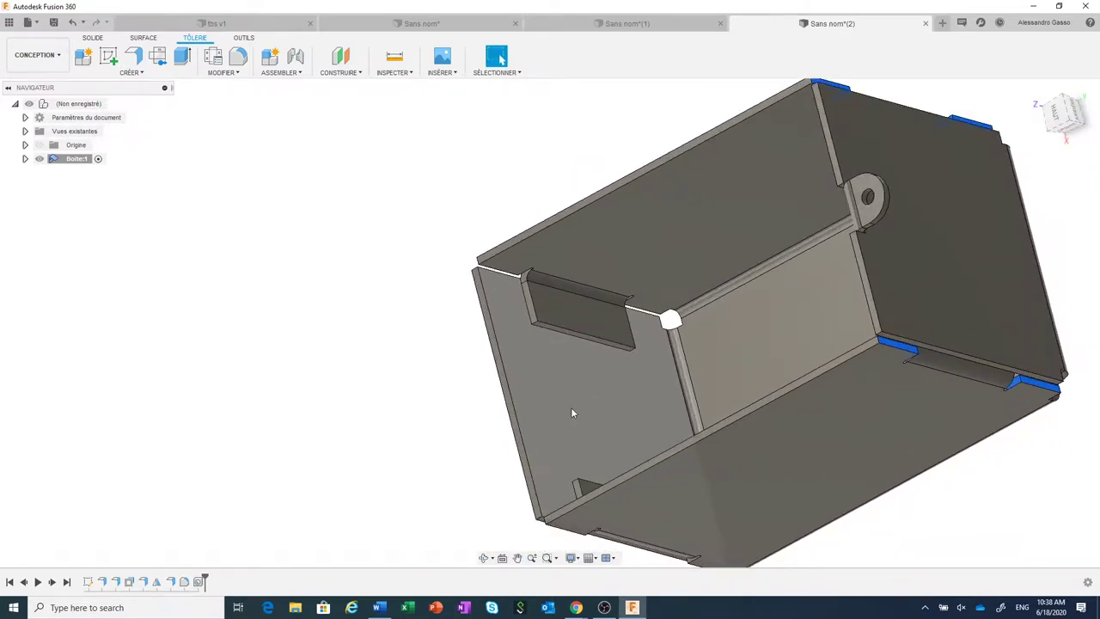
left_click(146, 77)
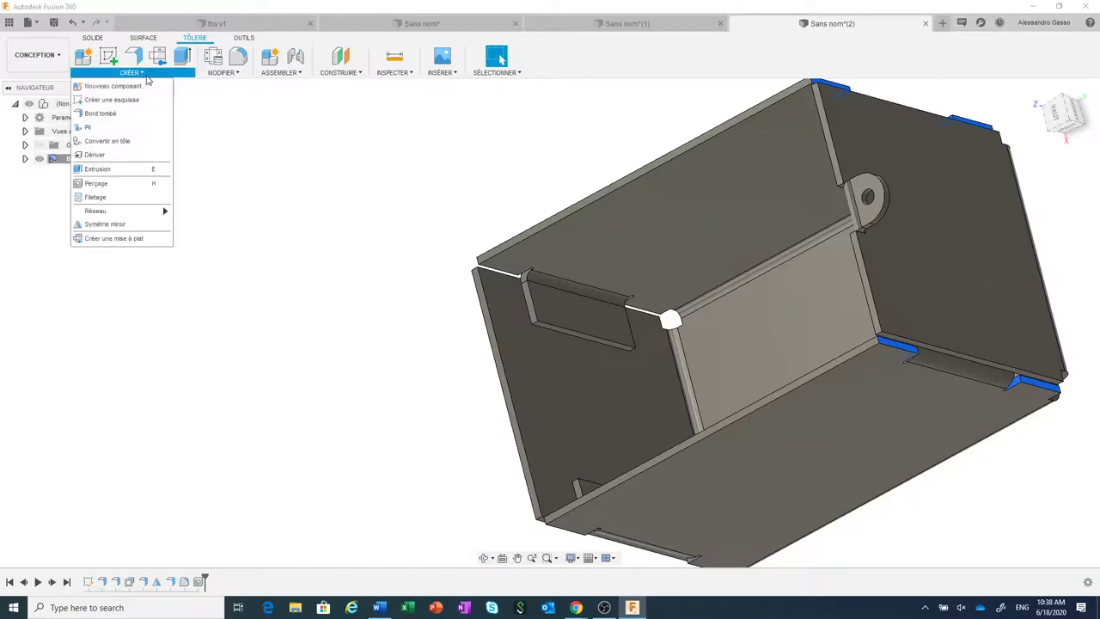
Mirror the Perçage1 hole and two ear features across the box's middle plane.
left_click(122, 230)
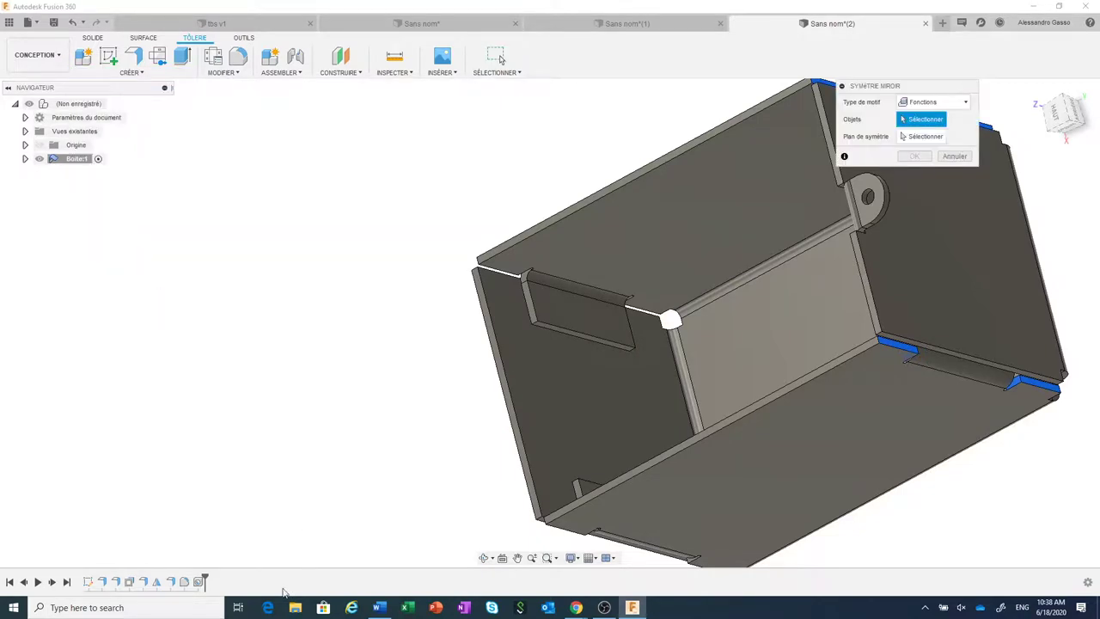
left_click(197, 583)
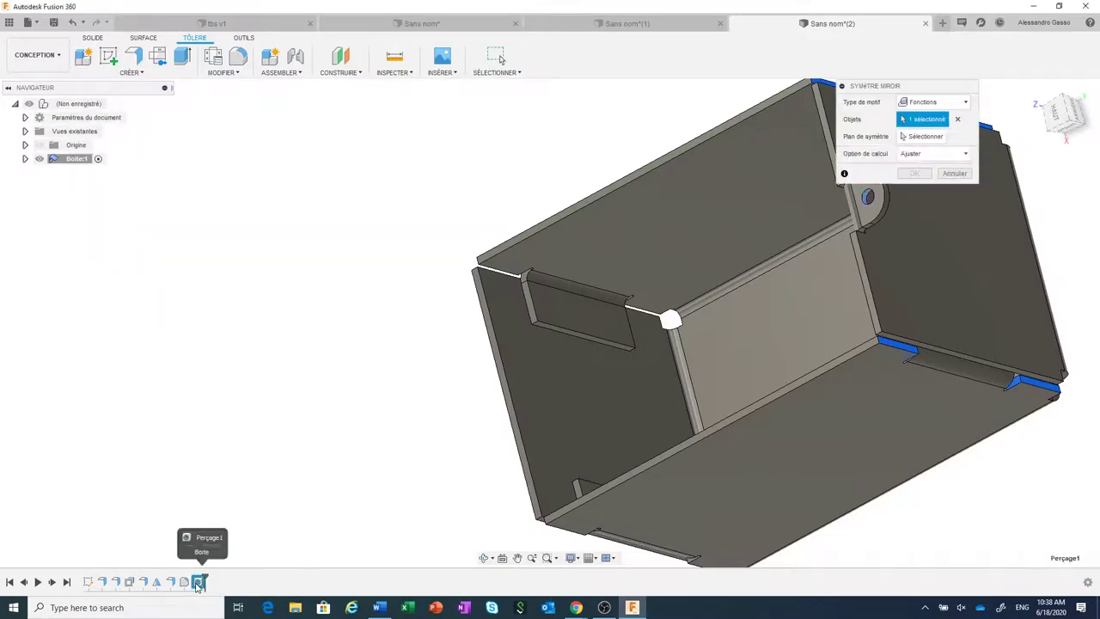
left_click(183, 583, "ctrl")
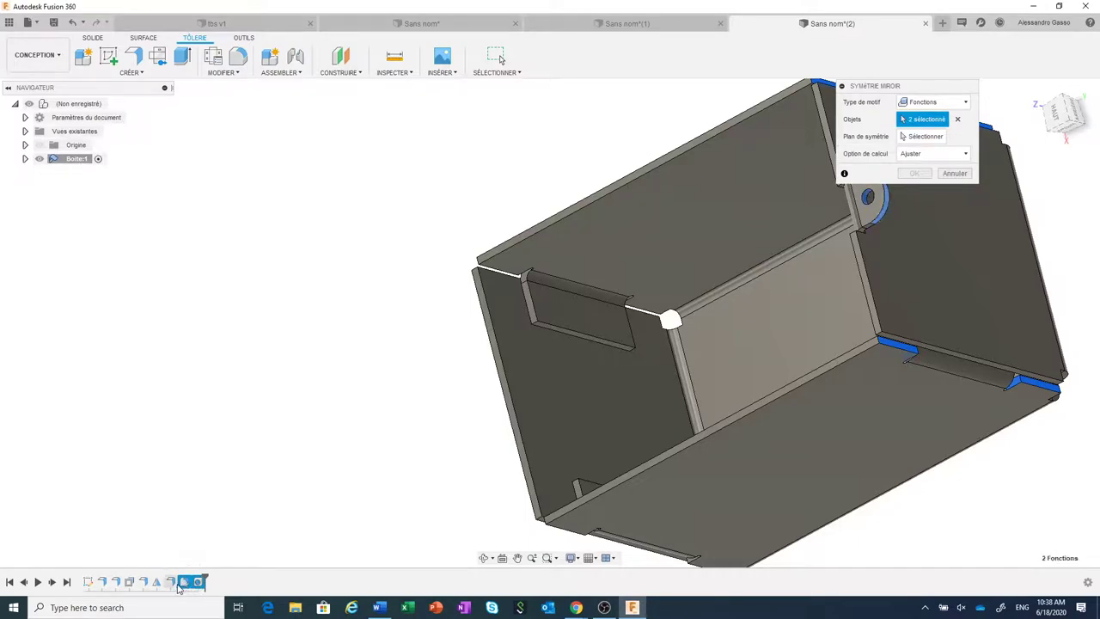
left_click(171, 582, "ctrl")
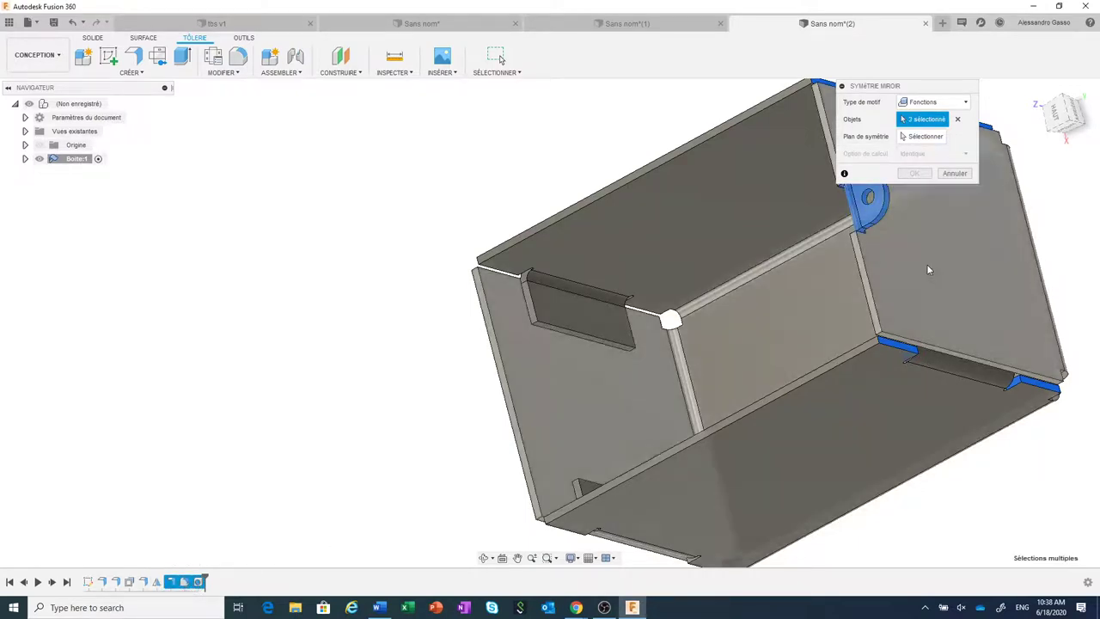
left_click(924, 135)
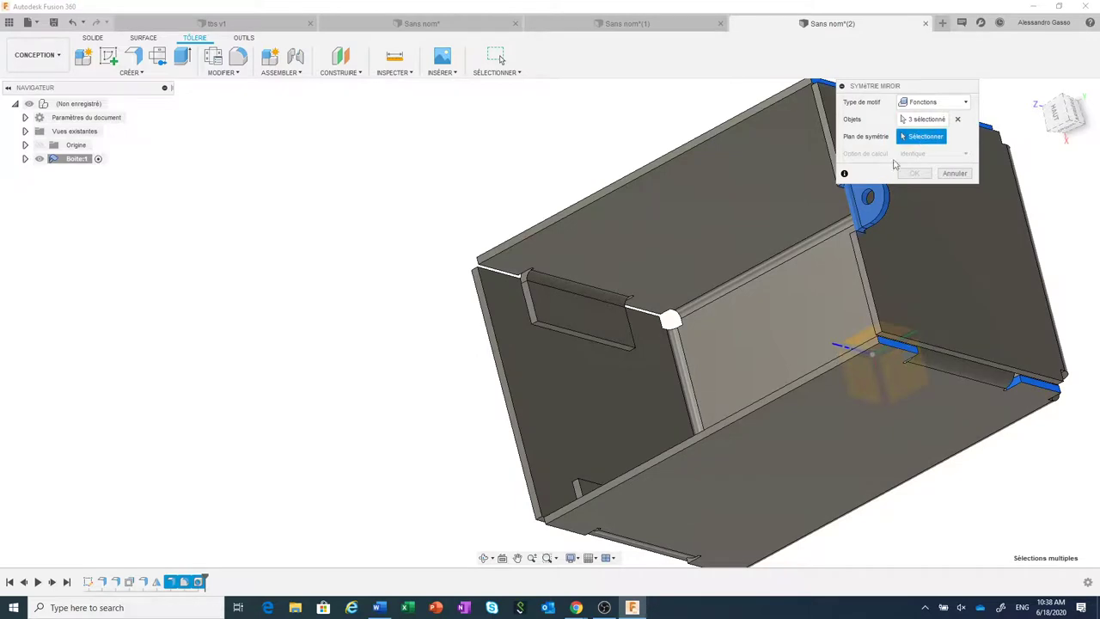
left_click(838, 360)
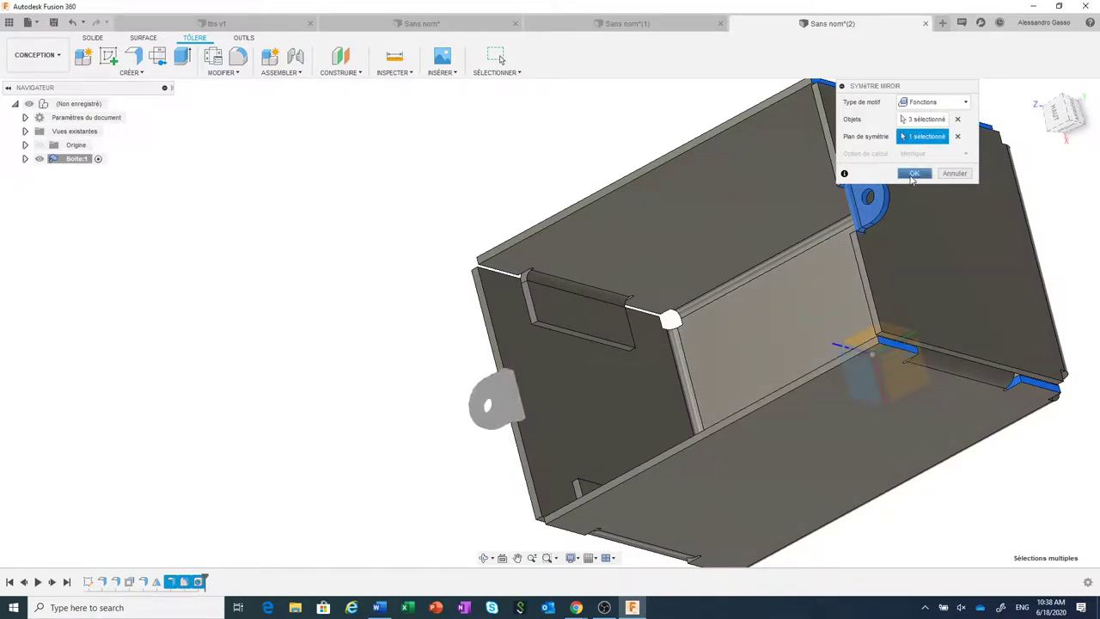
left_click(913, 173)
Orbit and zoom to inspect the mirrored ear from above.
middle_click_drag(909, 173, 527, 439, "shift")
scroll(526, 421, "down", 2)
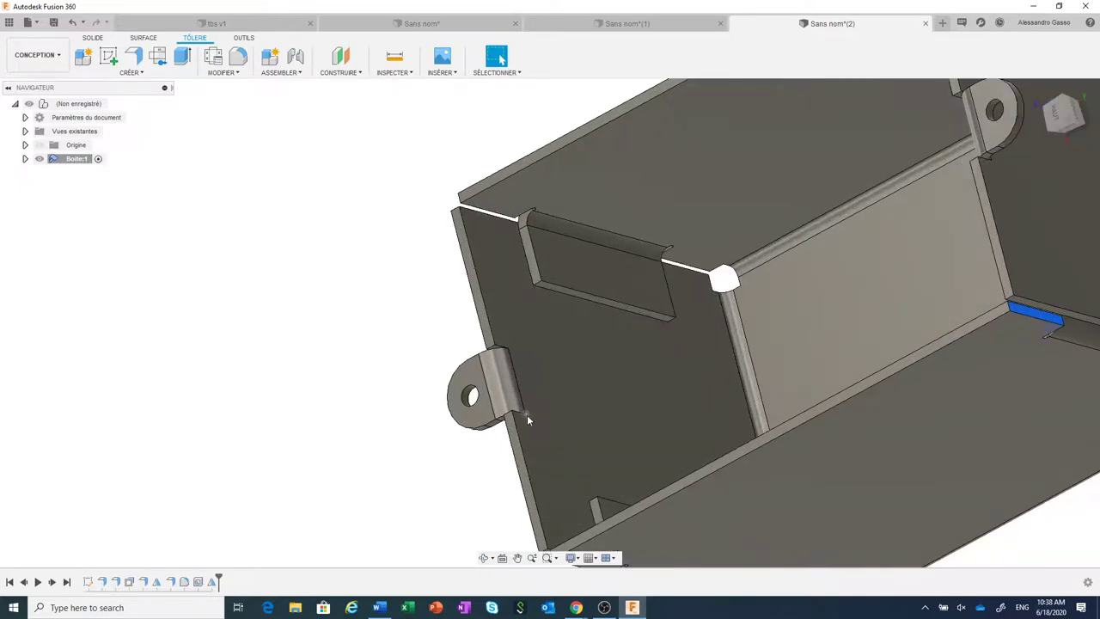
scroll(527, 414, "down", 3)
middle_click_drag(564, 400, 618, 364, "shift")
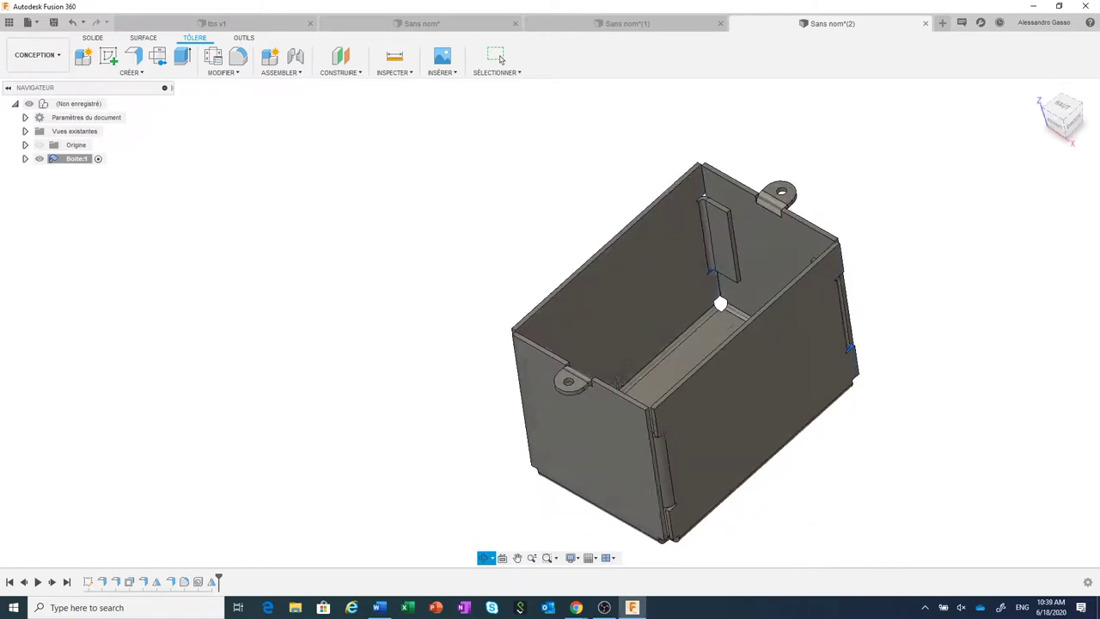
scroll(618, 366, "down", 2)
scroll(619, 363, "down", 2)
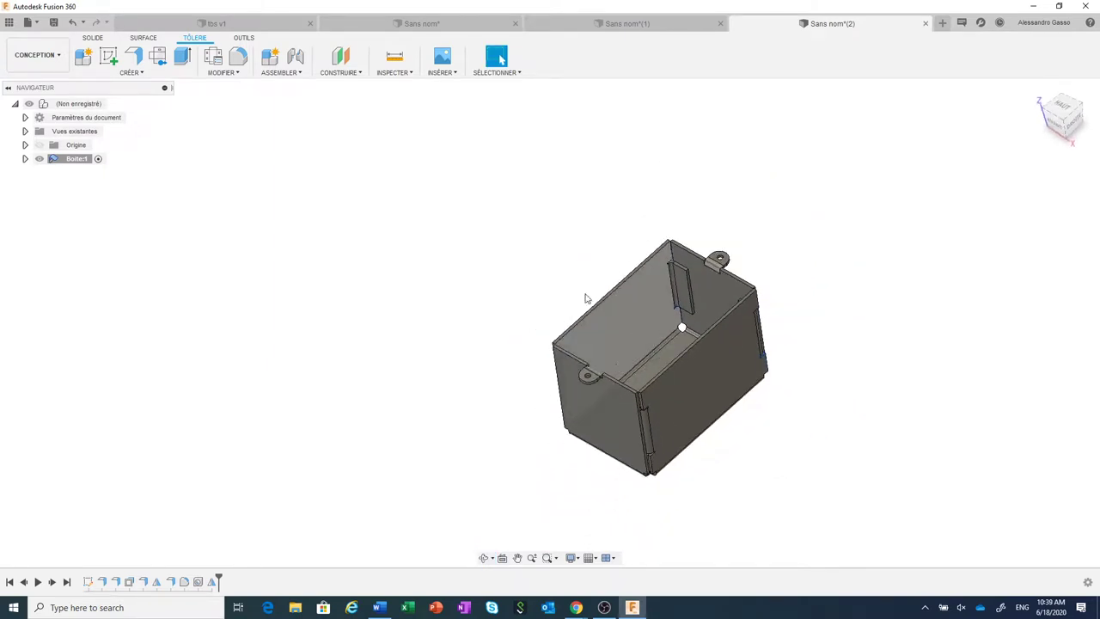
left_click(219, 74)
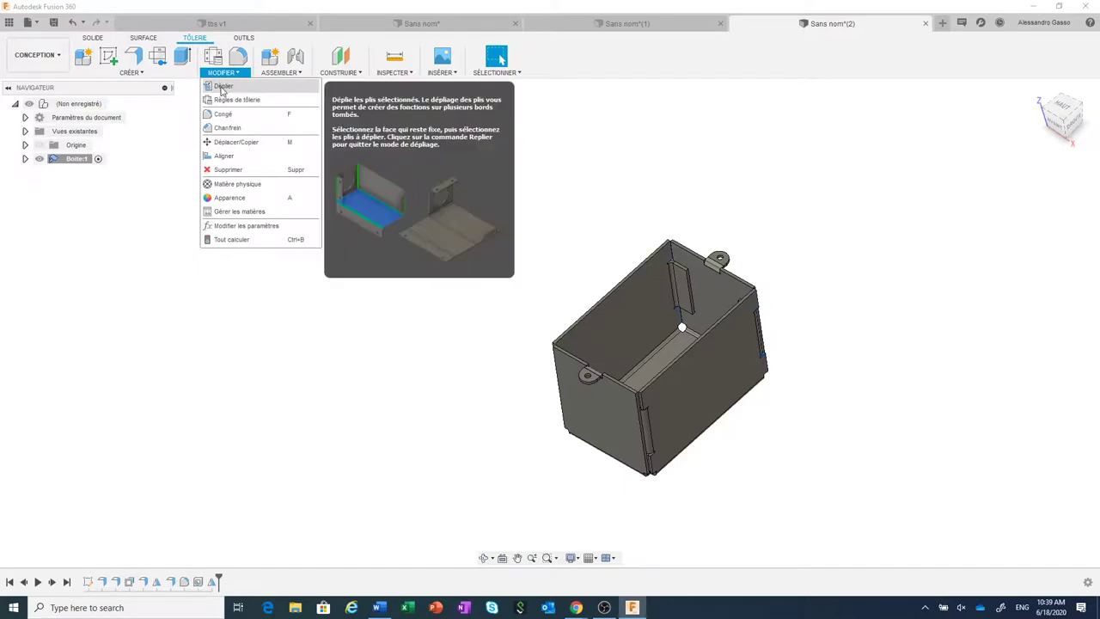
left_click(224, 85)
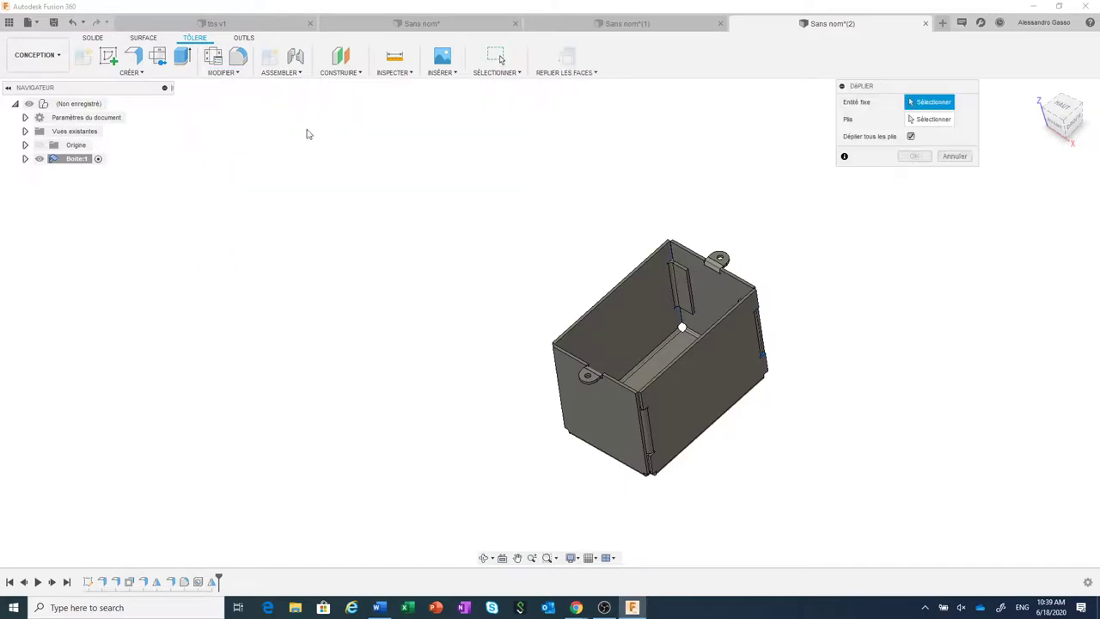
left_click(655, 367)
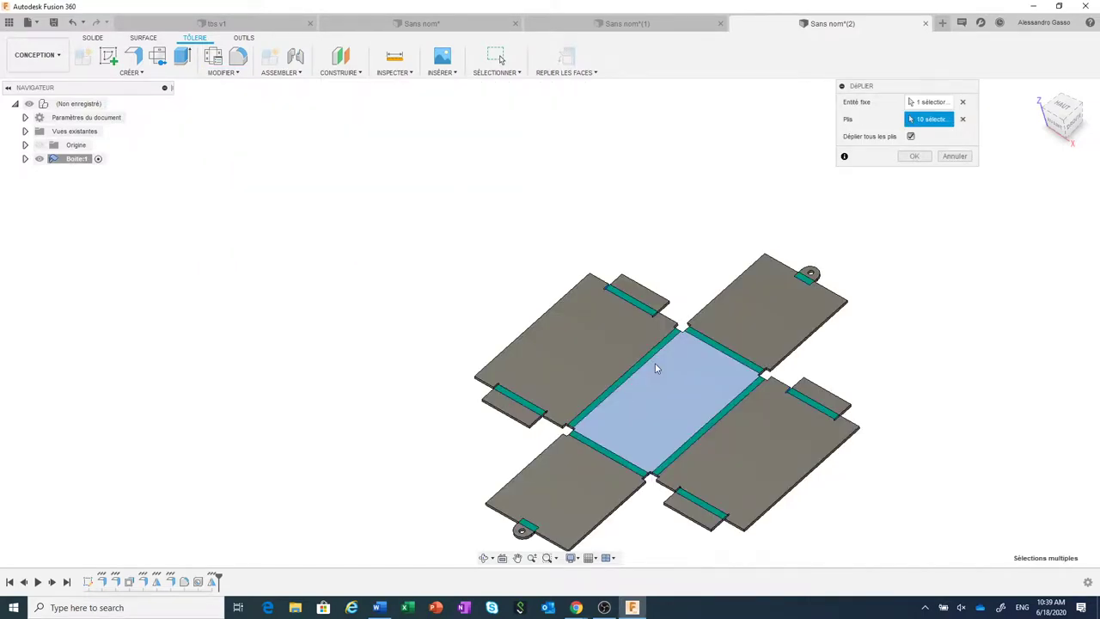
left_click(954, 156)
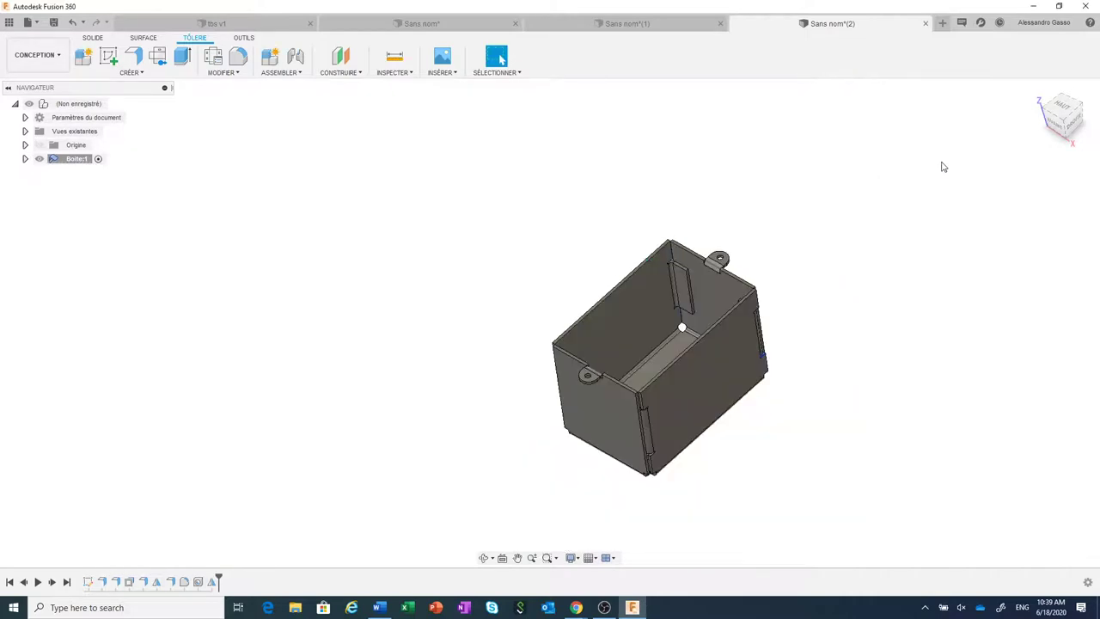
scroll(574, 306, "down", 1)
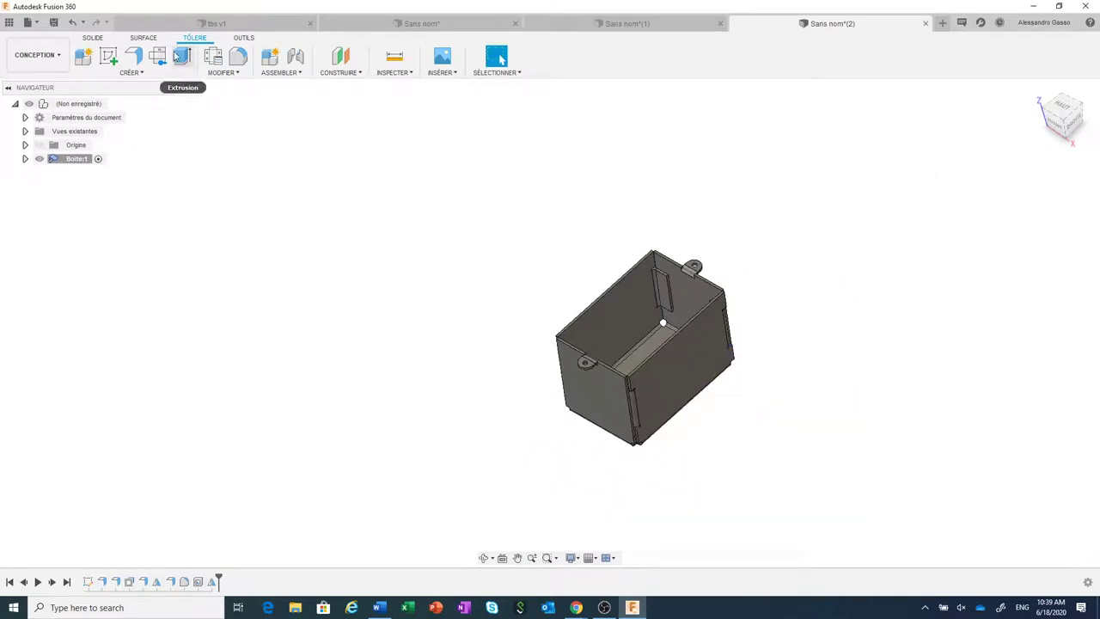
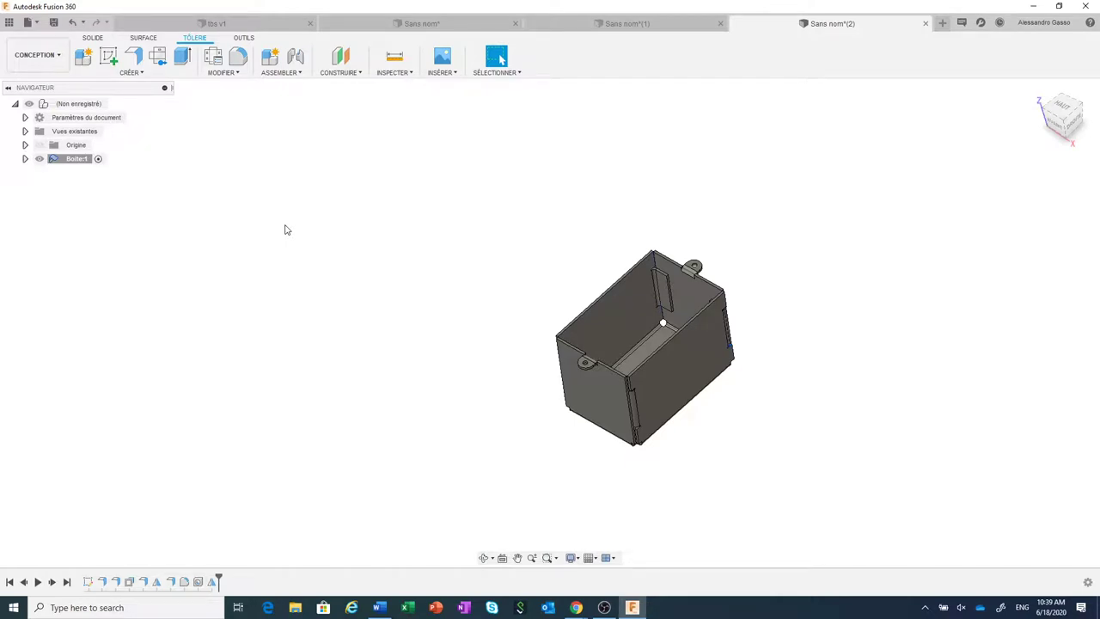
Under the root, create a sheet-metal component named Support with the Aluminium (mm)(1.5) rule.
left_click(1070, 109)
scroll(680, 246, "up", 2)
middle_click_drag(680, 246, 696, 297)
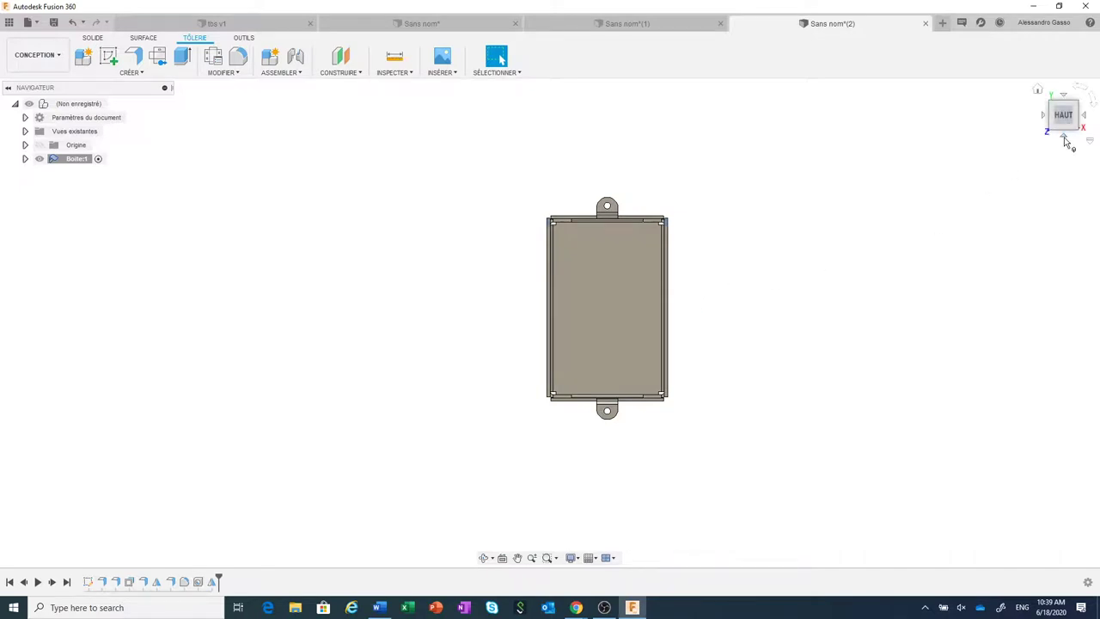
left_click(1065, 140)
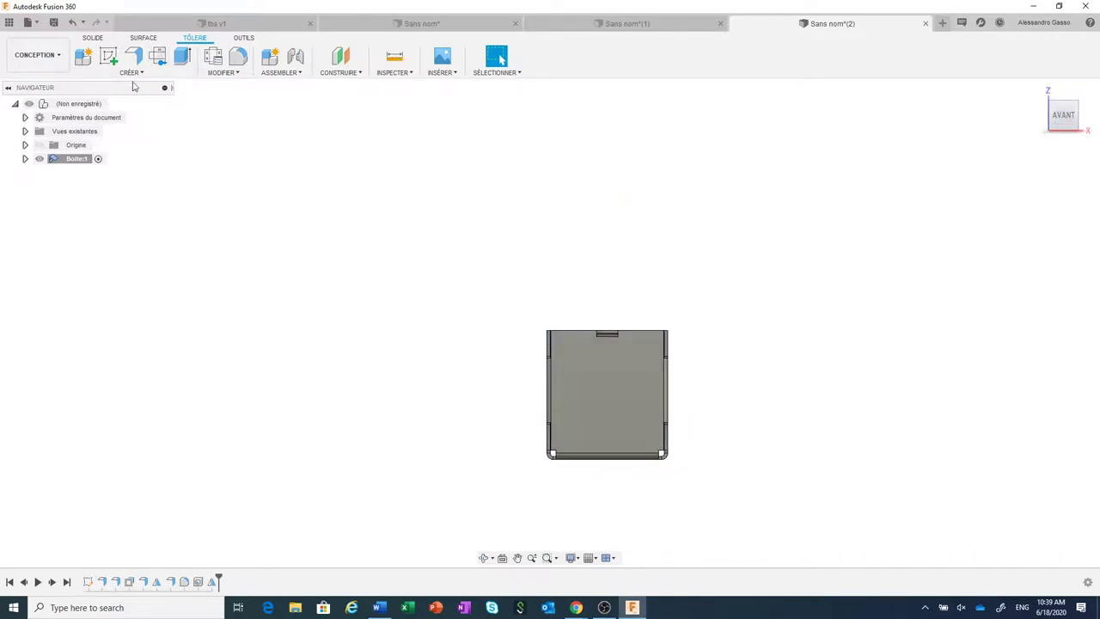
left_click(101, 104)
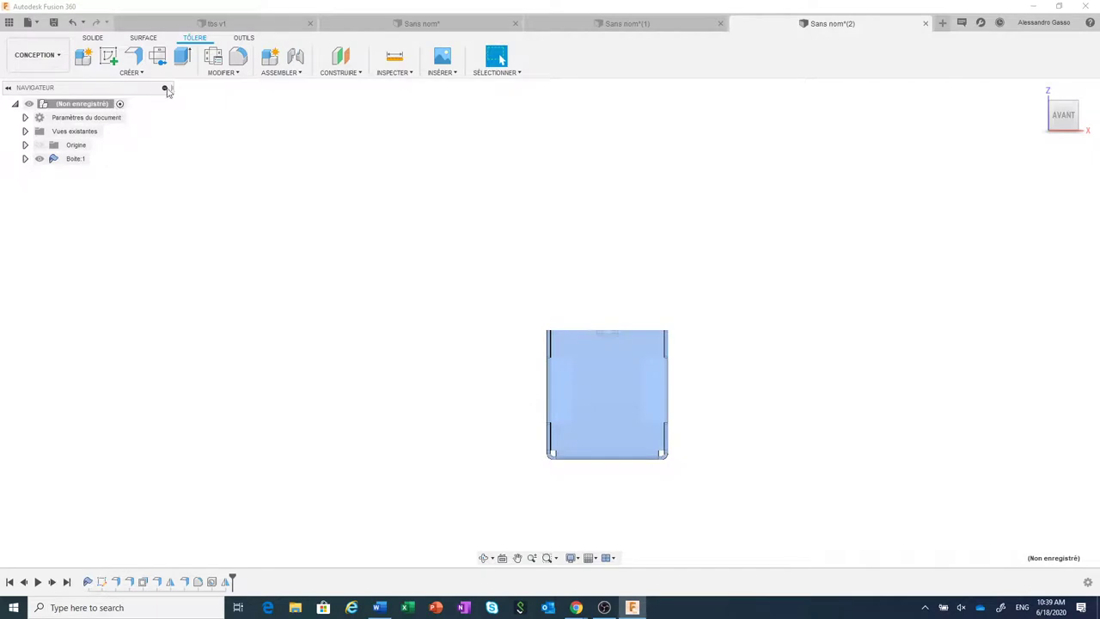
left_click(133, 72)
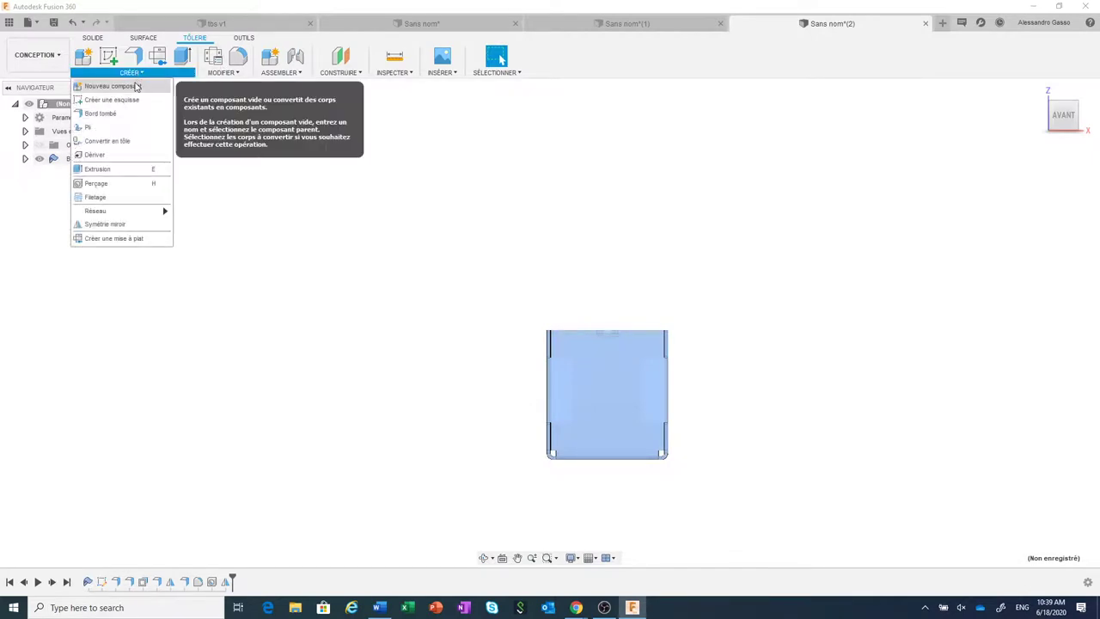
left_click(134, 89)
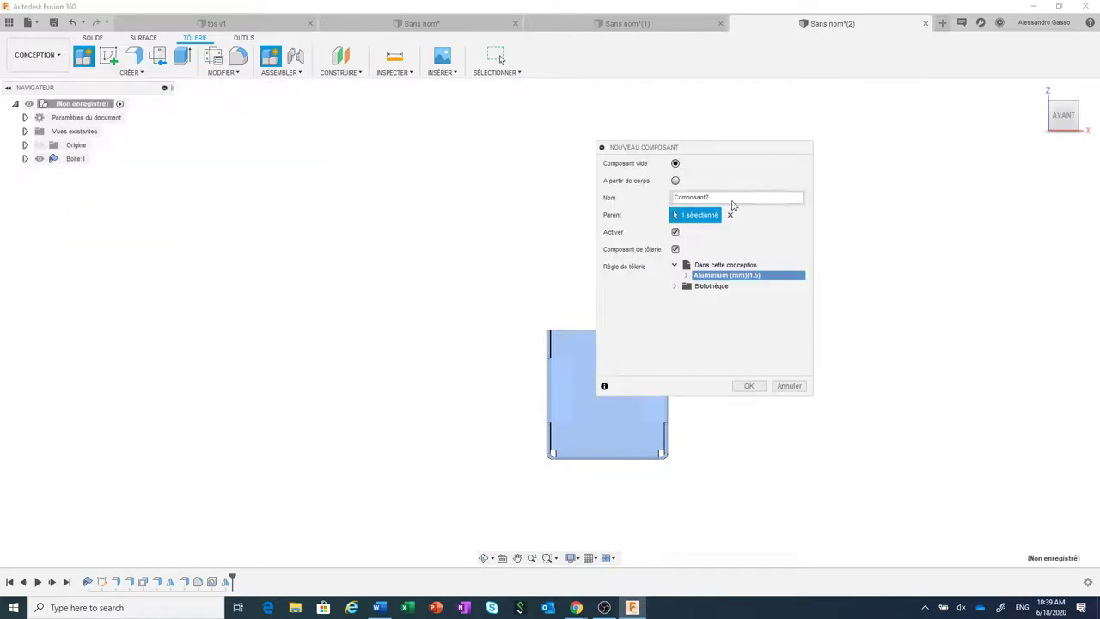
left_click_drag(731, 204, 620, 198)
type("Support")
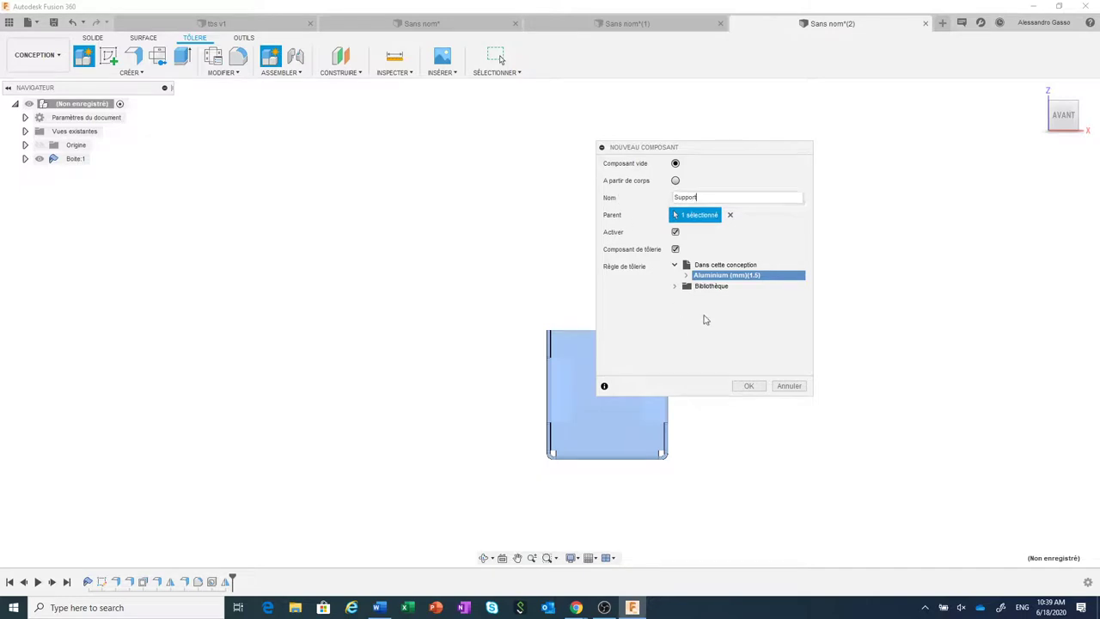
left_click(749, 387)
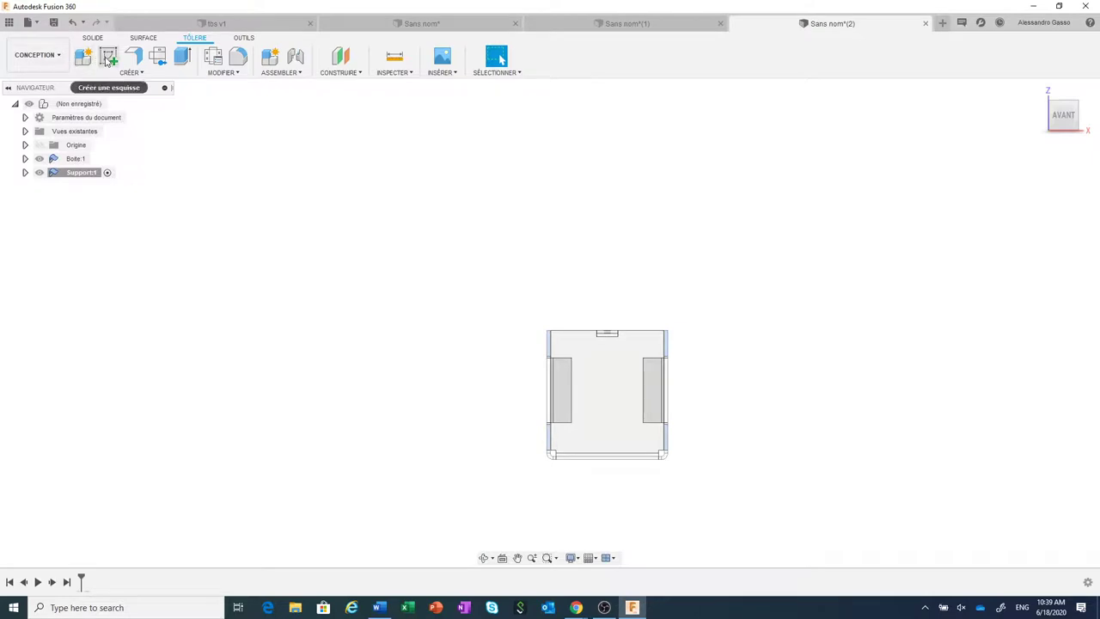
Start a sketch on the front plane and draw a 20 mm line from the box's right wall.
left_click(108, 57)
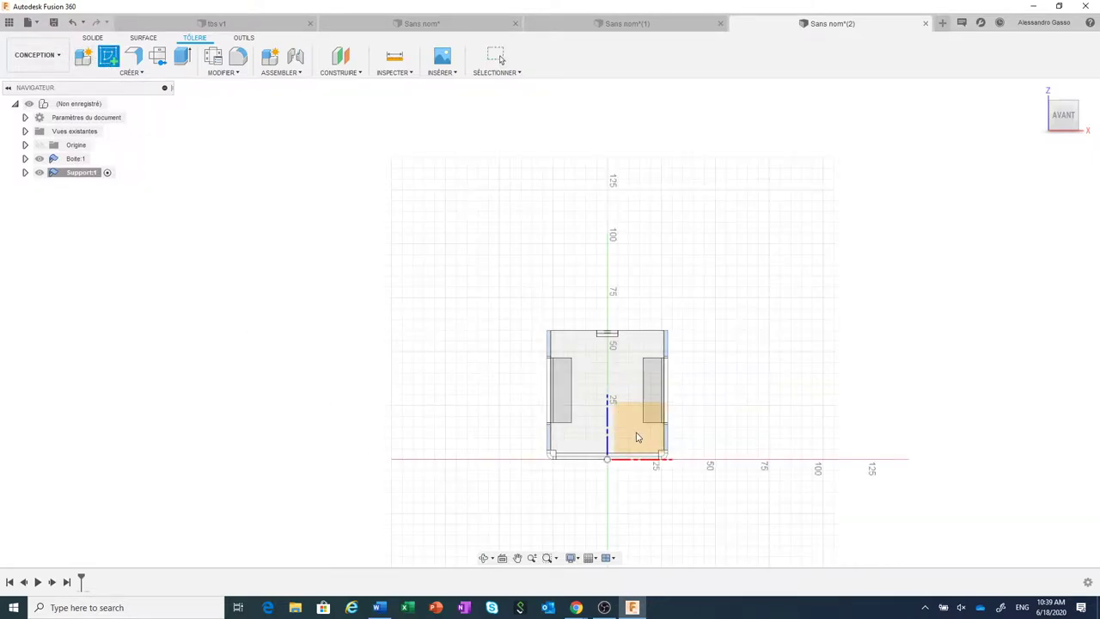
left_click_drag(637, 438, 646, 483)
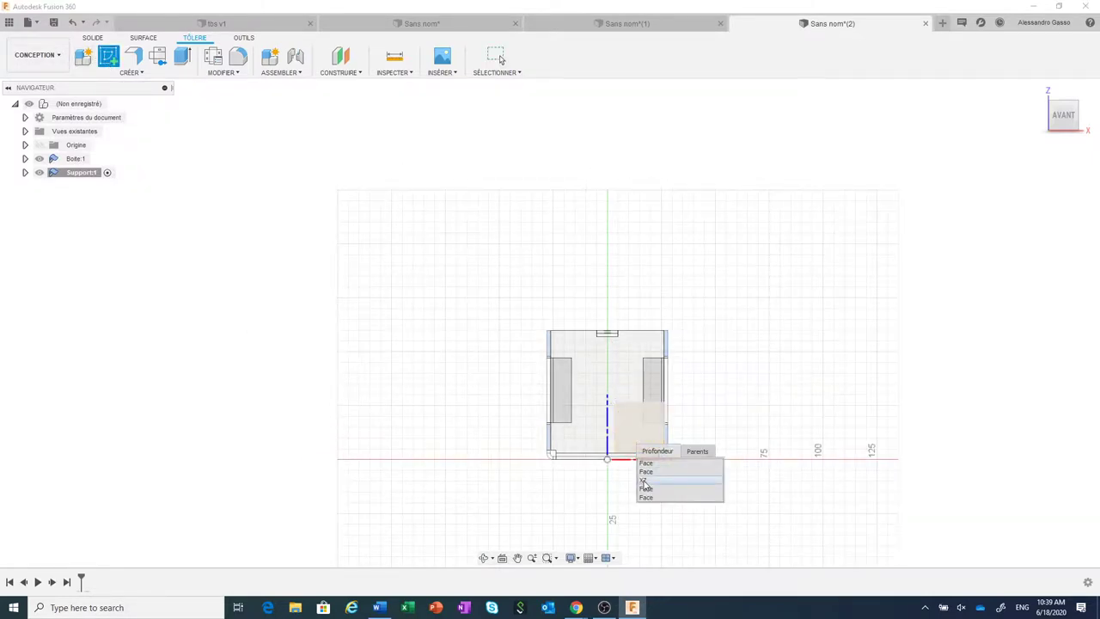
scroll(625, 280, "up", 3)
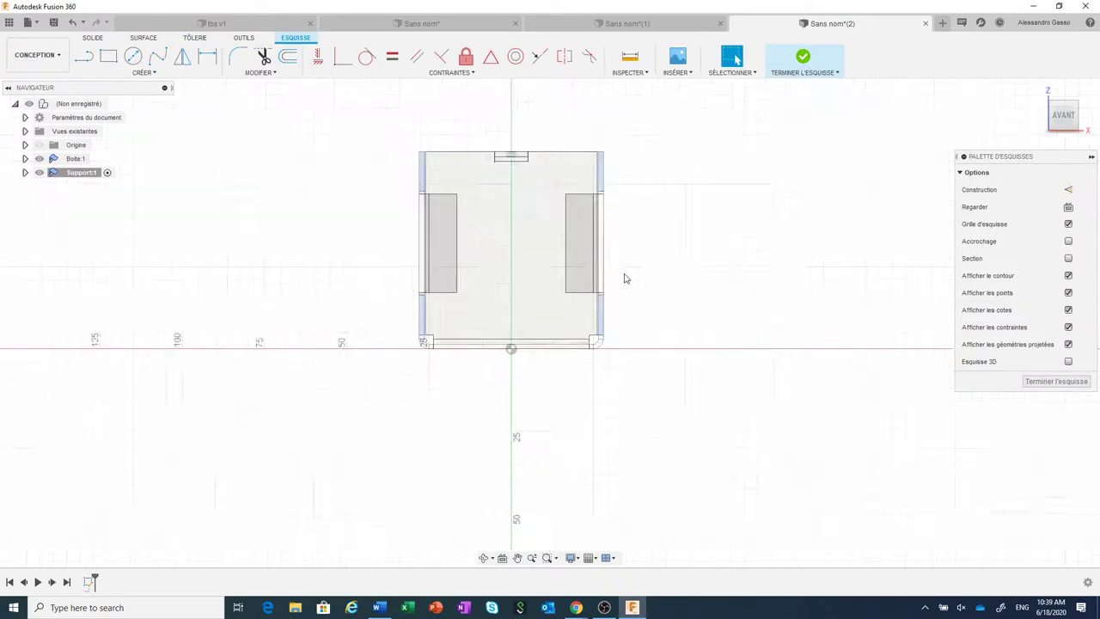
scroll(631, 290, "up", 1)
scroll(645, 321, "up", 2)
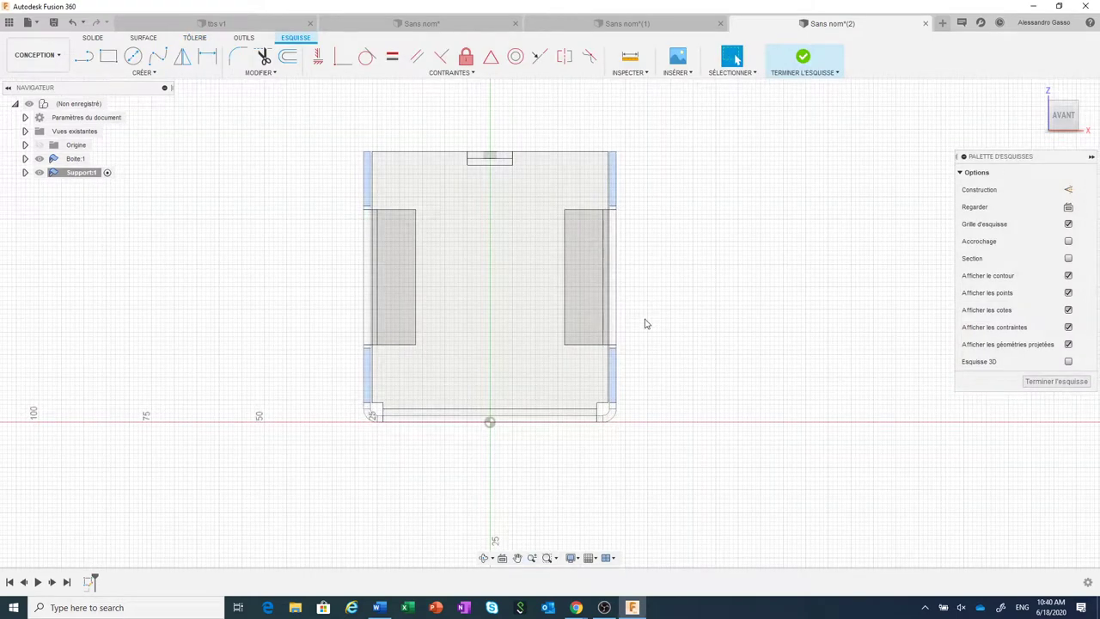
key("l")
left_click(616, 278)
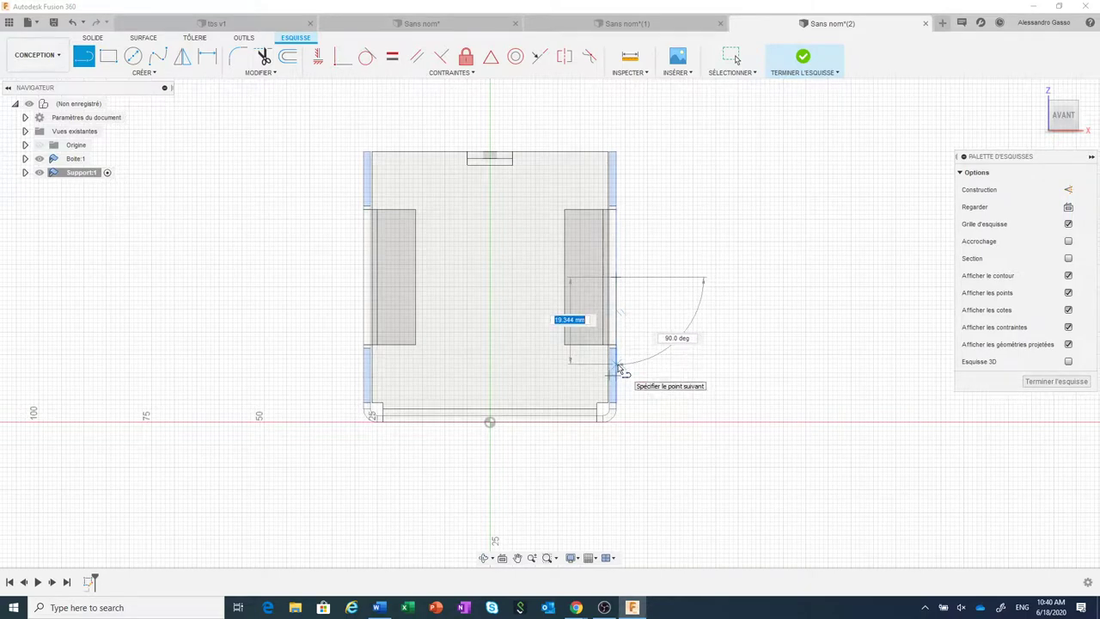
type("20")
key("Tab")
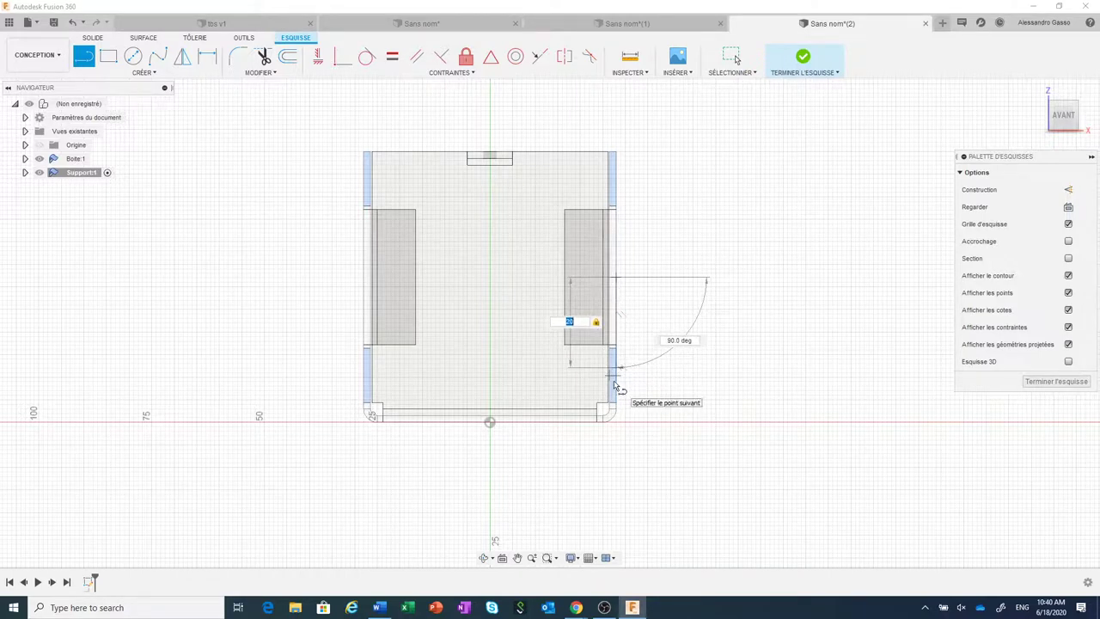
key("Return")
key("Escape")
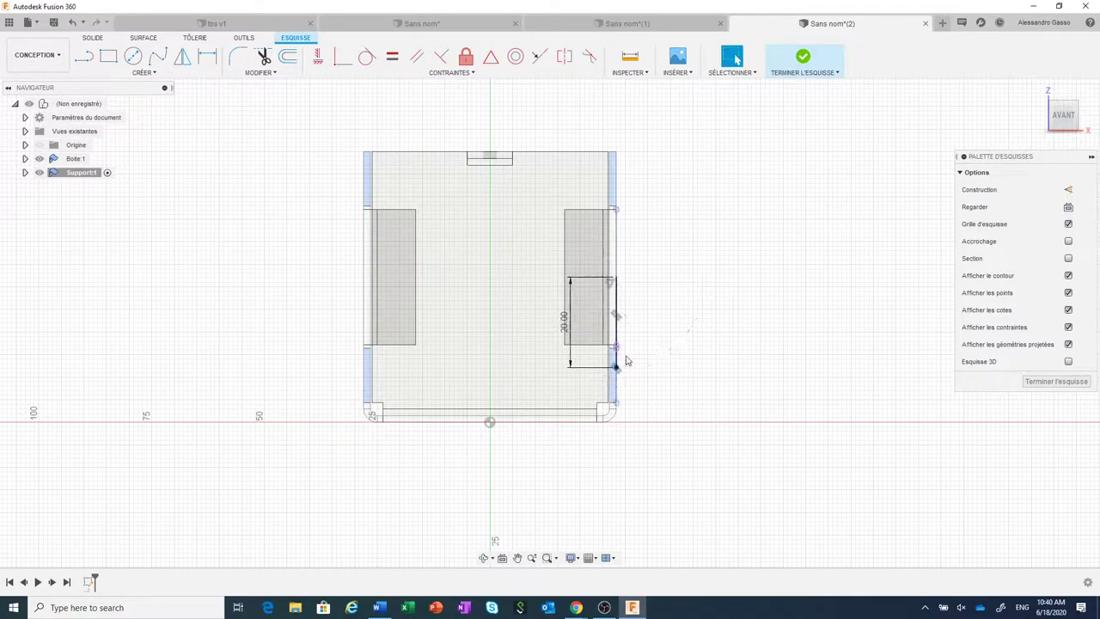
Continue from its endpoint with a 10 mm line at 45°.
right_click(652, 378)
left_click(660, 348)
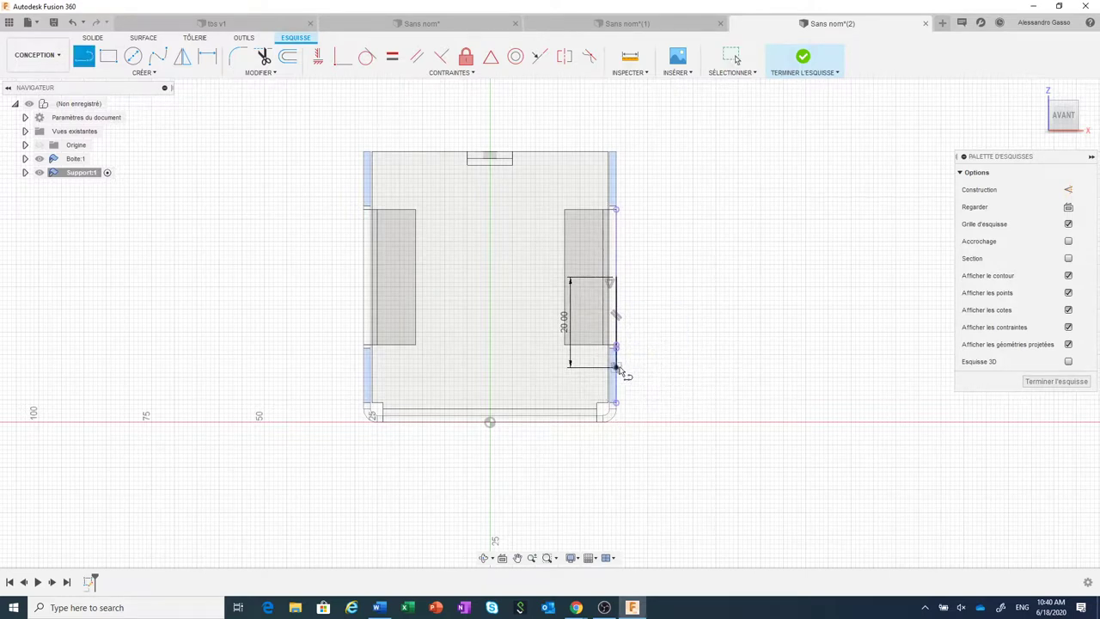
left_click(616, 368)
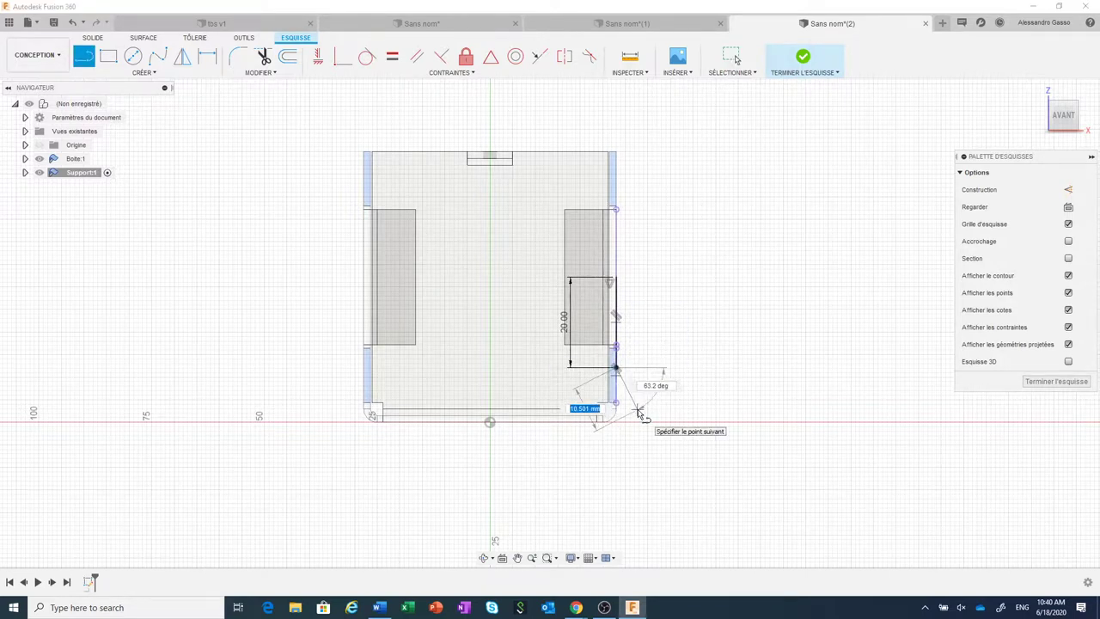
type("10")
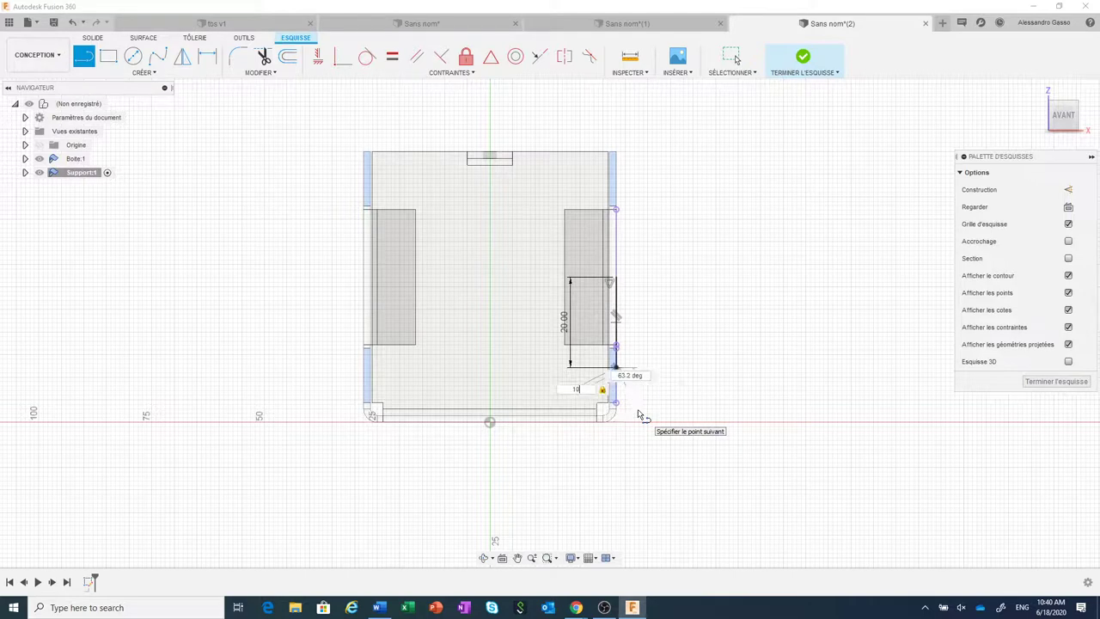
key("Tab")
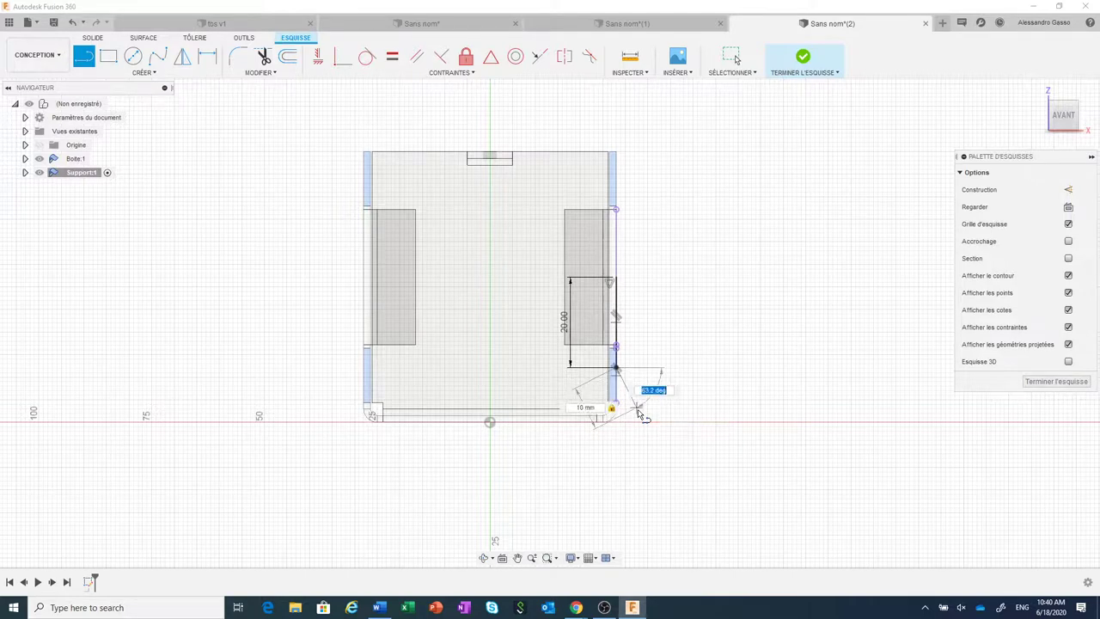
type("45")
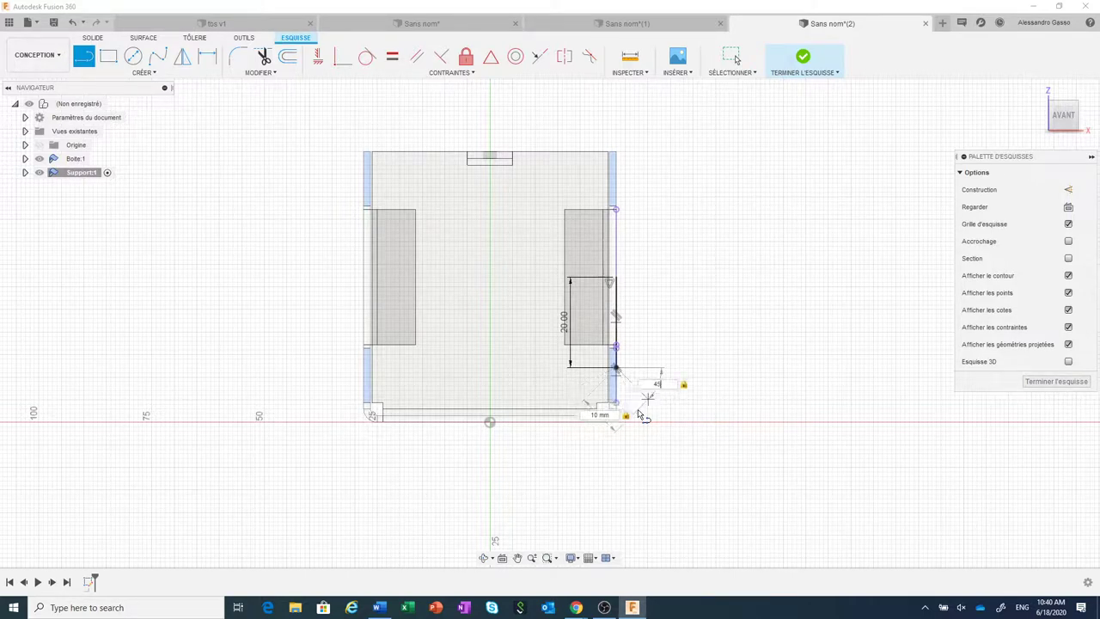
key("Return")
key("Escape")
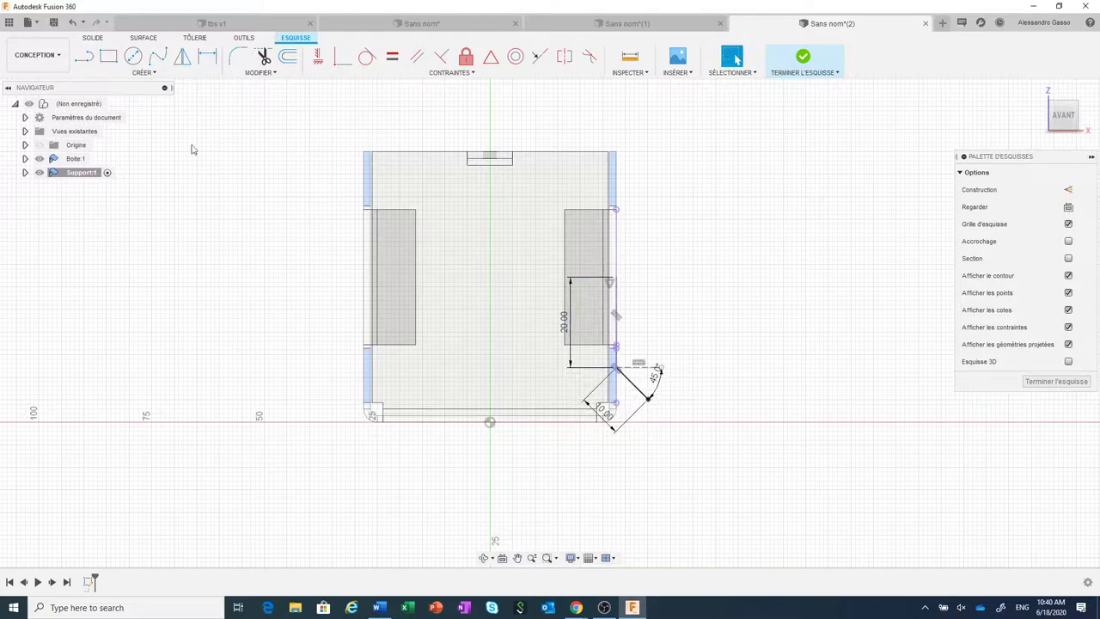
Add a 50 mm line from the end of the 45° line.
left_click(83, 57)
scroll(646, 461, "down", 2)
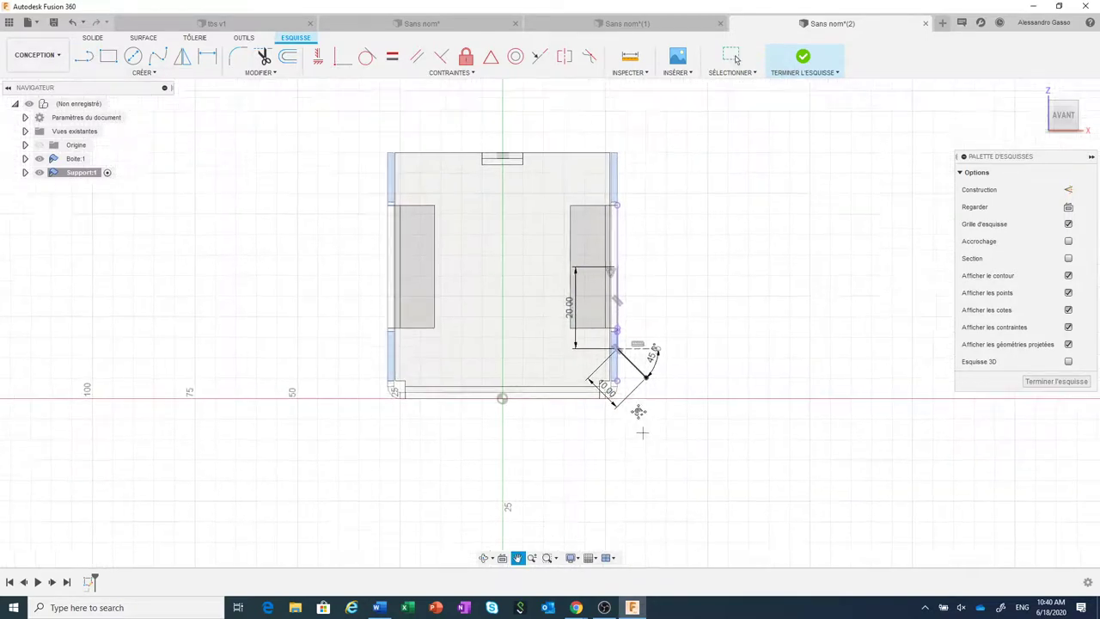
middle_click_drag(638, 412, 643, 344)
left_click(641, 330)
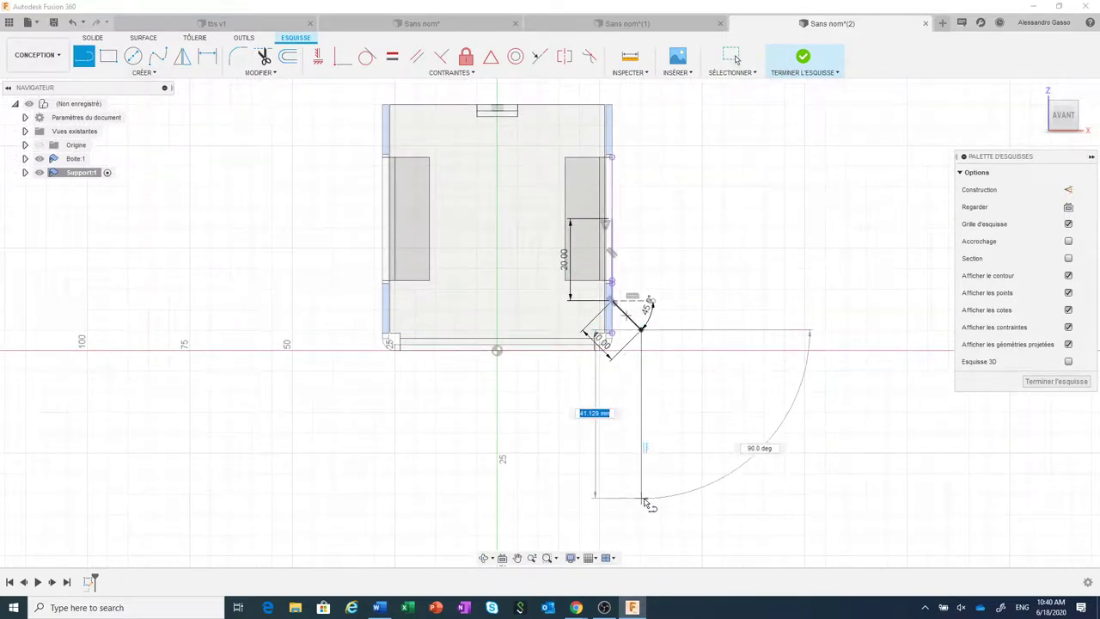
type("50")
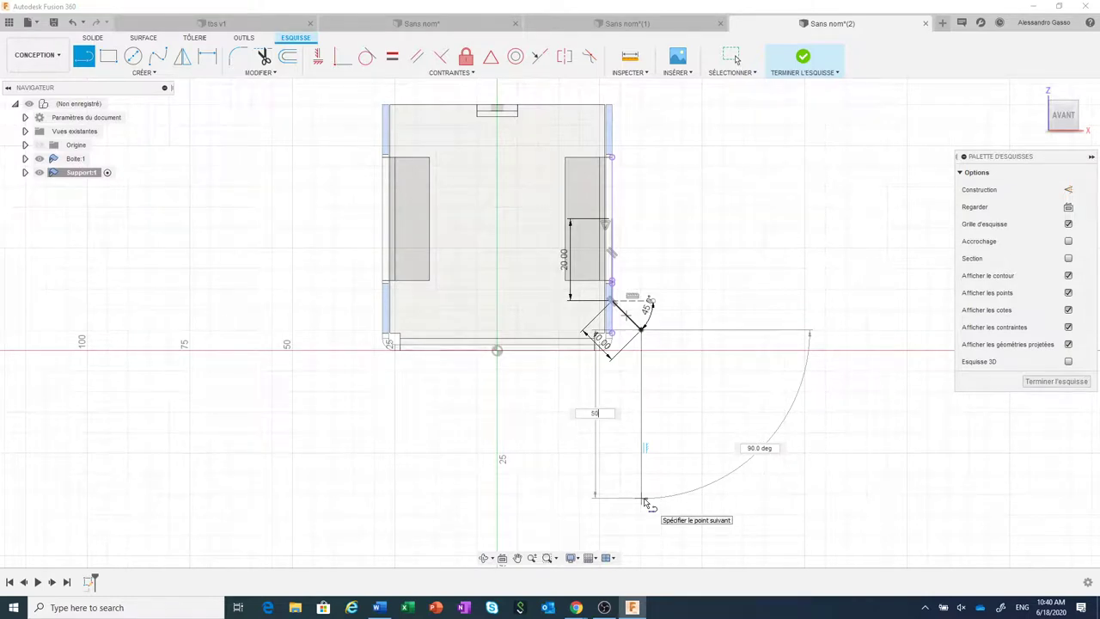
key("Tab")
key("Return")
key("Escape")
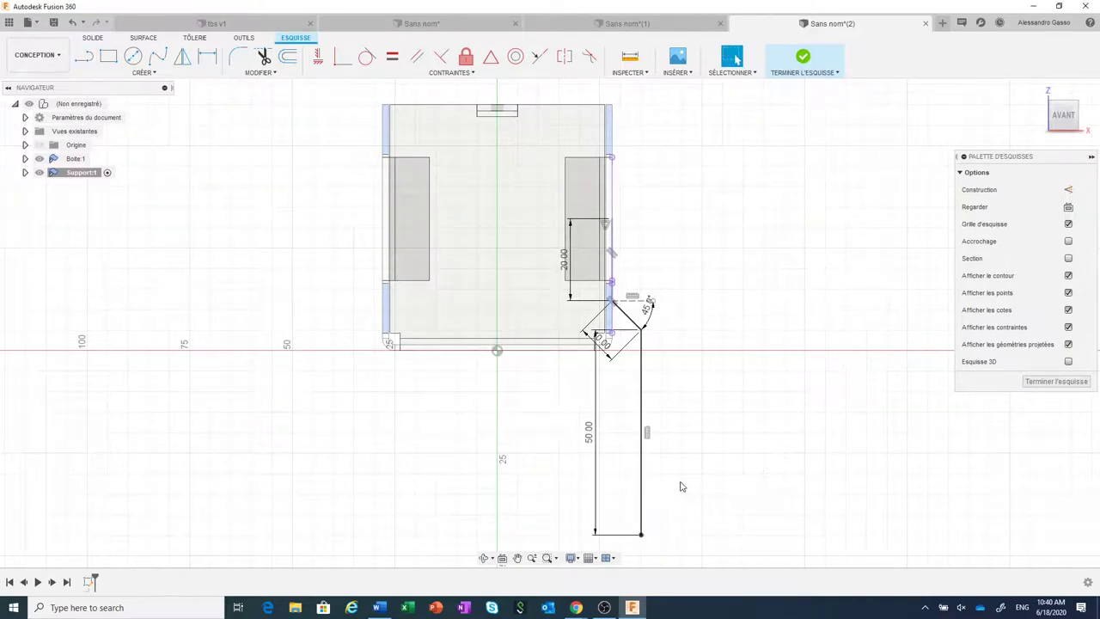
scroll(716, 468, "down", 2)
Finish the sketch and flange the line profile symmetrically to a 12 mm wide plate.
left_click(804, 57)
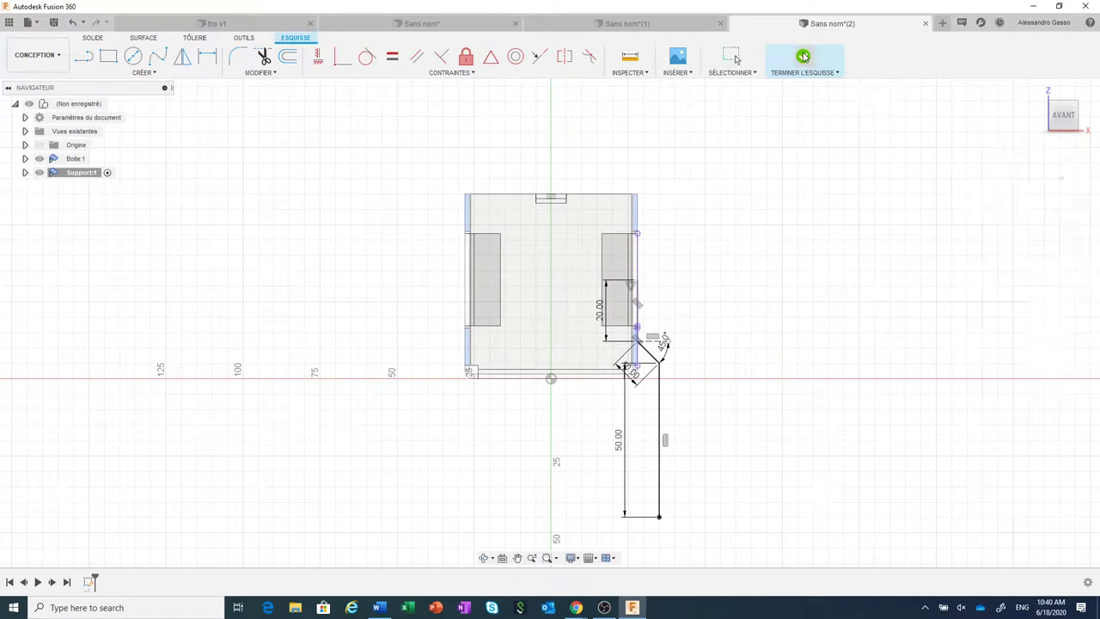
middle_click_drag(799, 367, 750, 313, "shift")
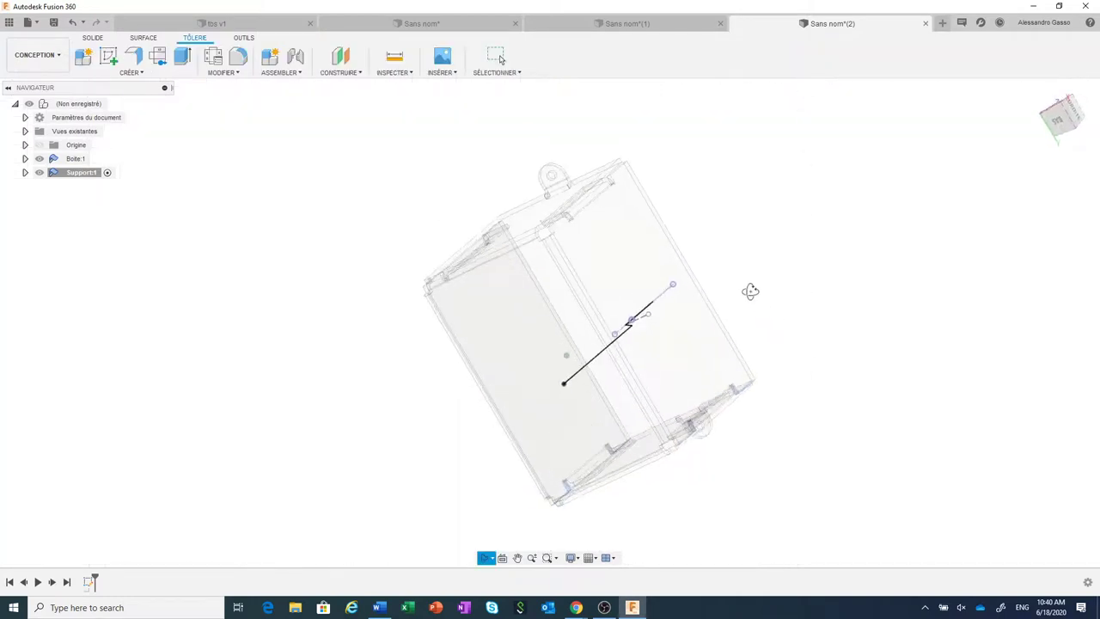
left_click(132, 57)
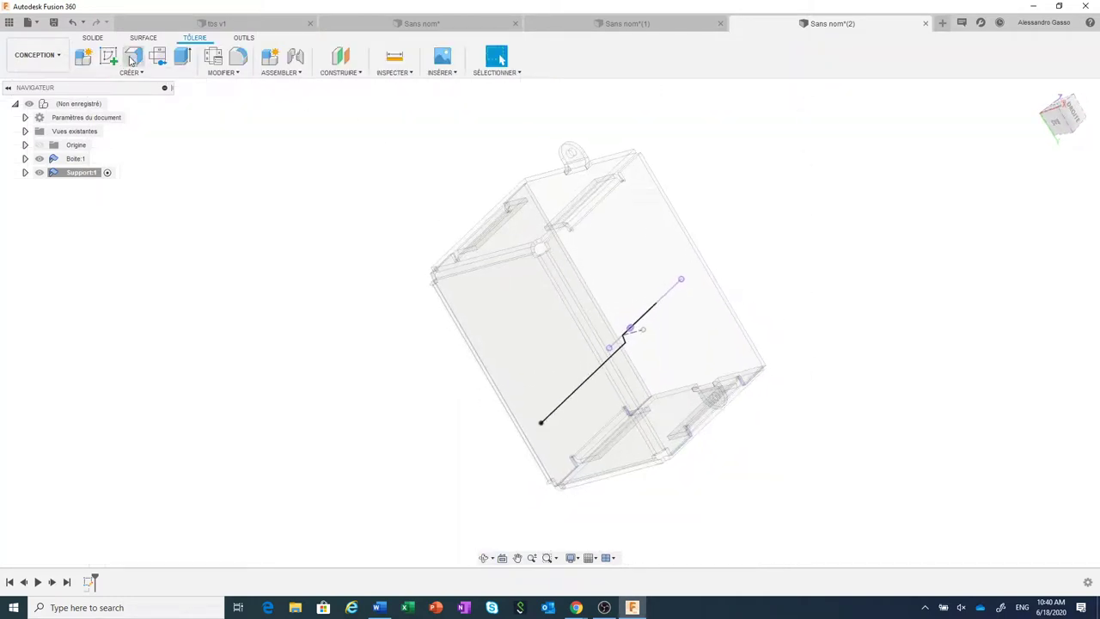
left_click(563, 421)
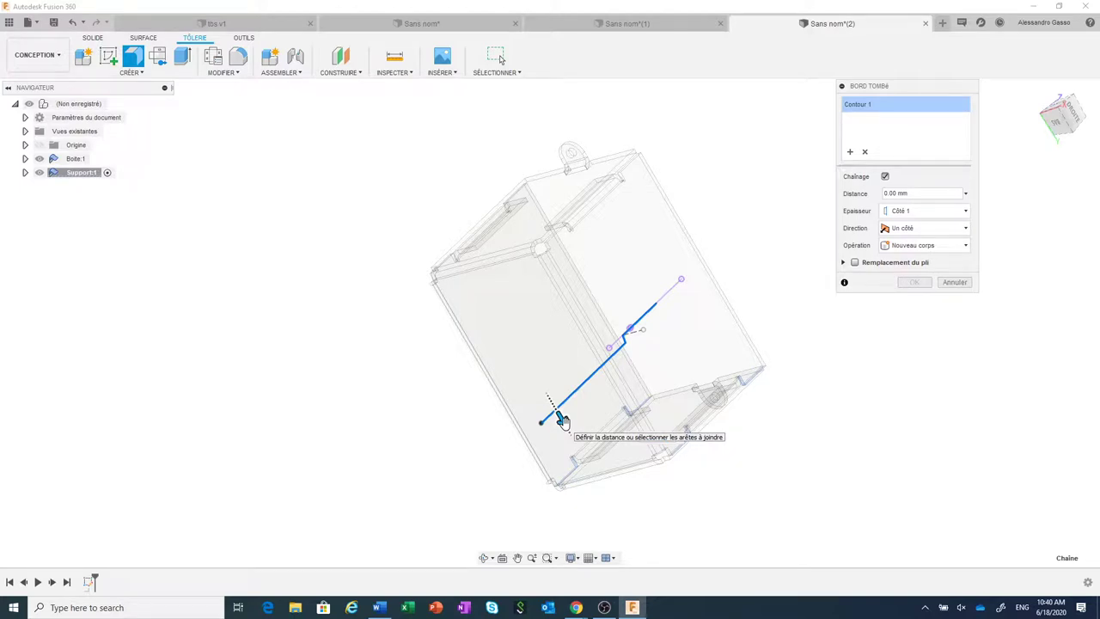
left_click(909, 228)
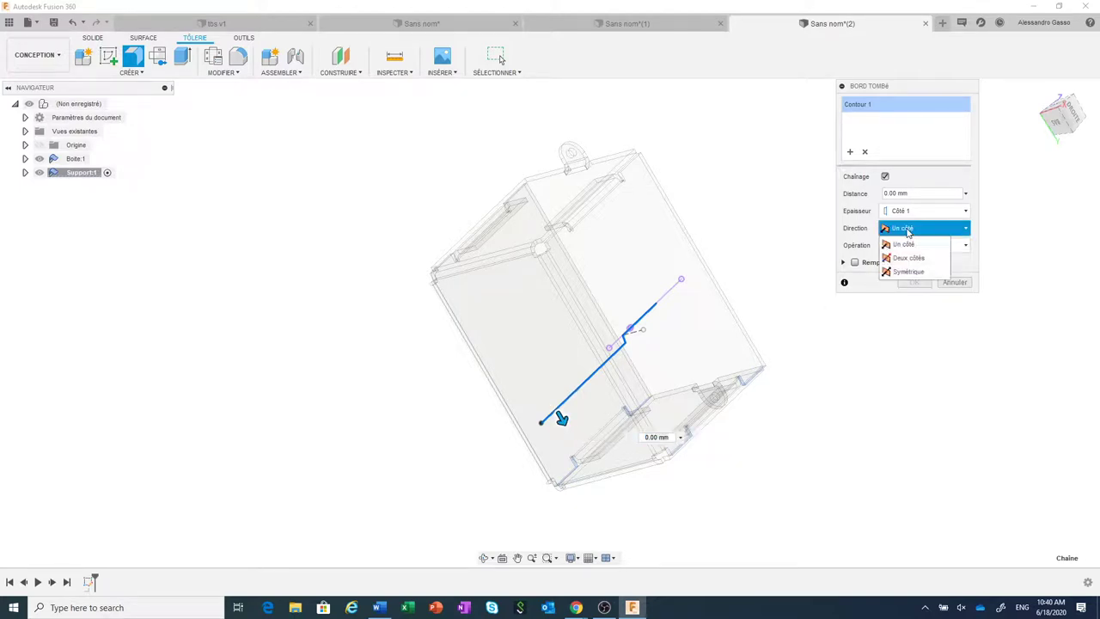
left_click(911, 273)
left_click_drag(560, 419, 581, 448)
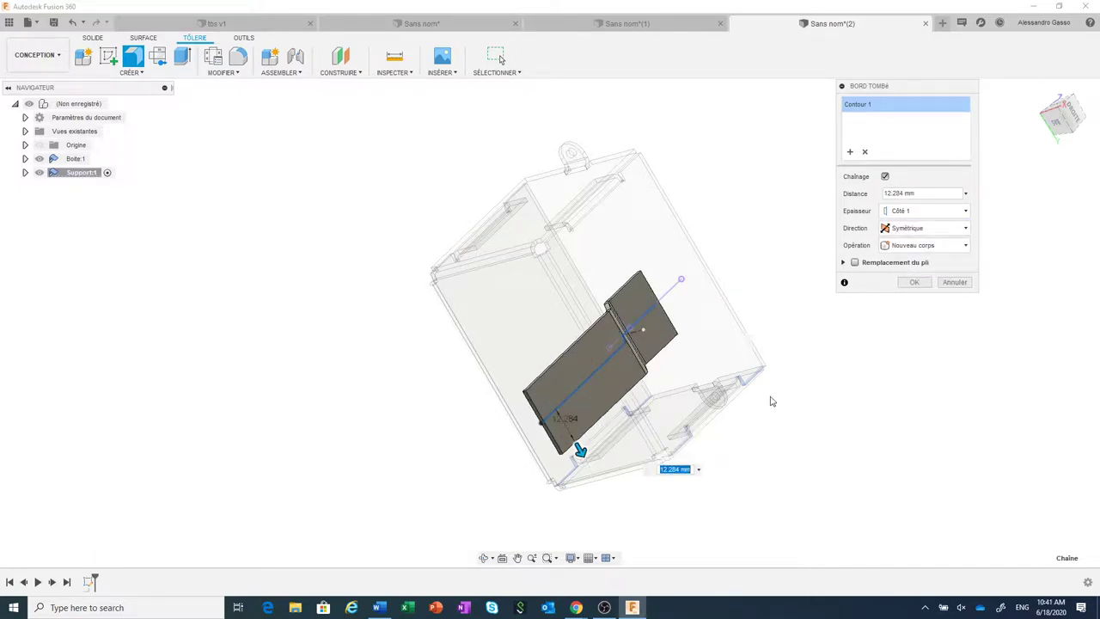
type("12")
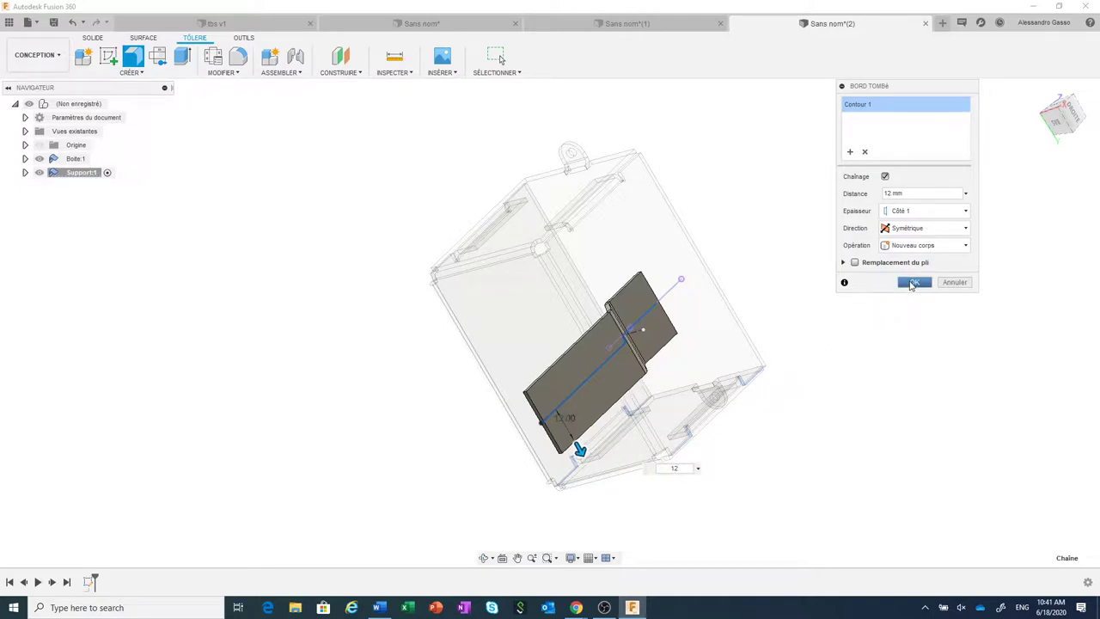
left_click(912, 284)
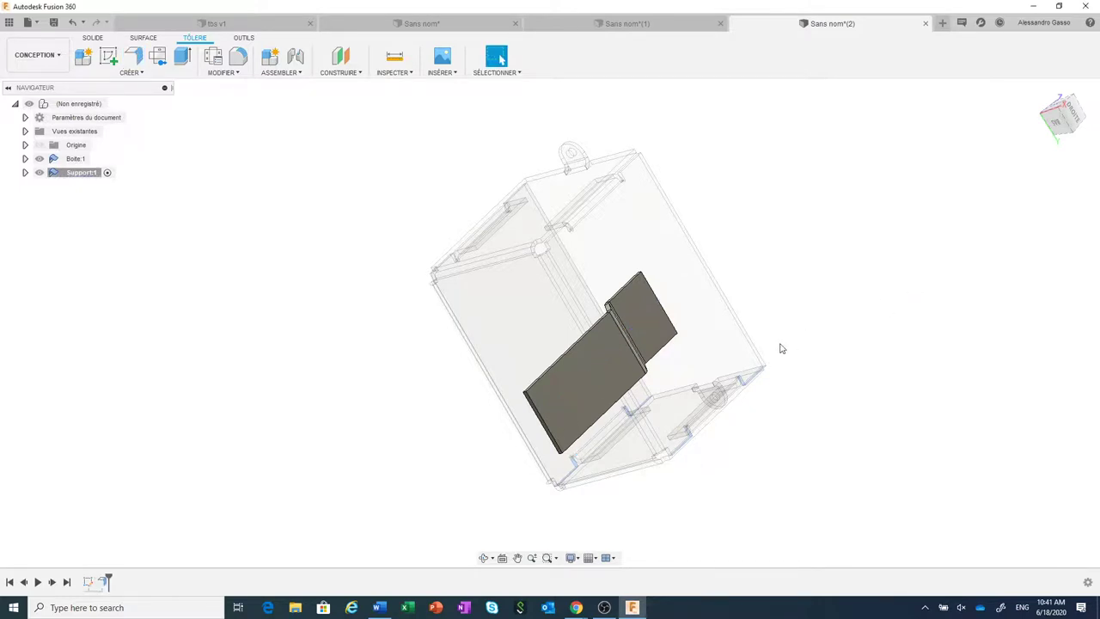
Start a flange on both end edges of the plate, raised to 7.011 mm.
scroll(662, 363, "up", 1)
middle_click_drag(700, 367, 694, 386, "shift")
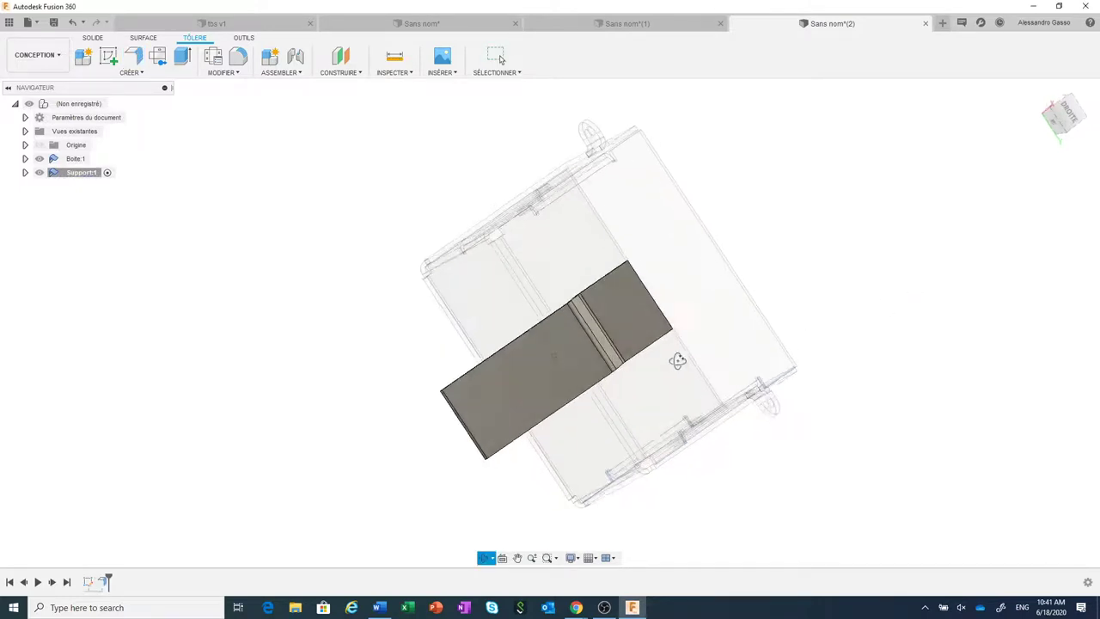
scroll(647, 343, "up", 3)
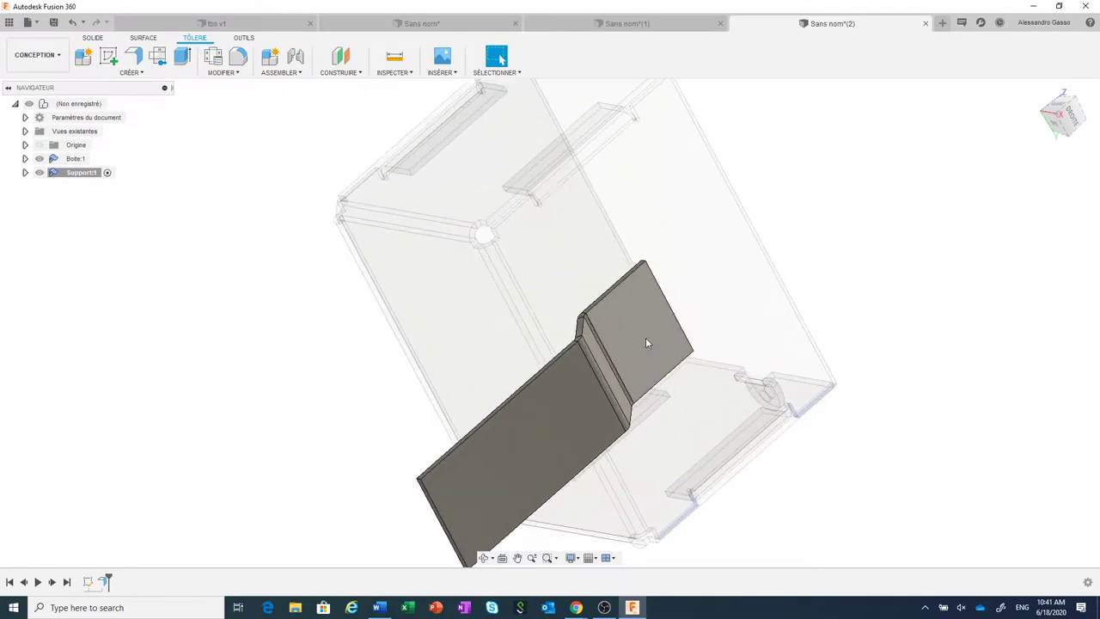
scroll(647, 342, "up", 1)
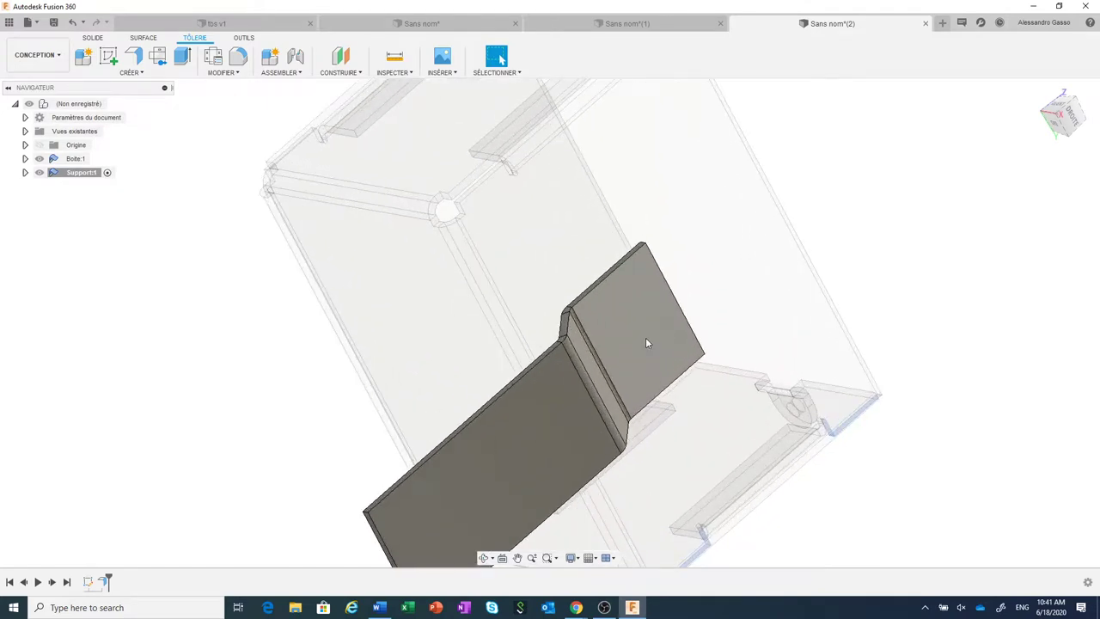
left_click(133, 57)
scroll(631, 344, "up", 2)
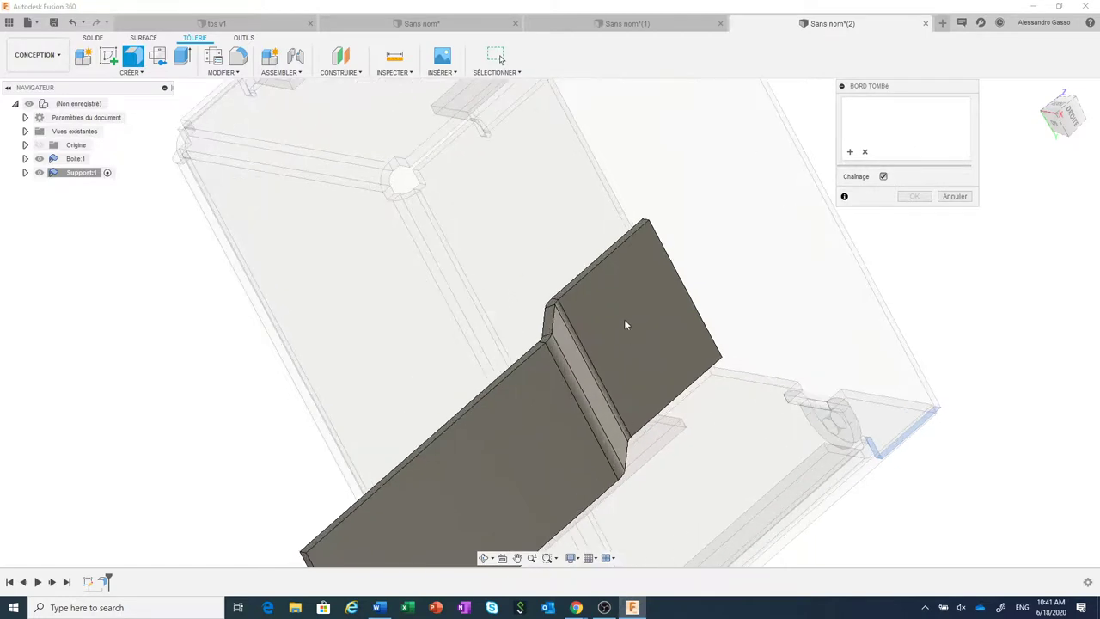
left_click(588, 273)
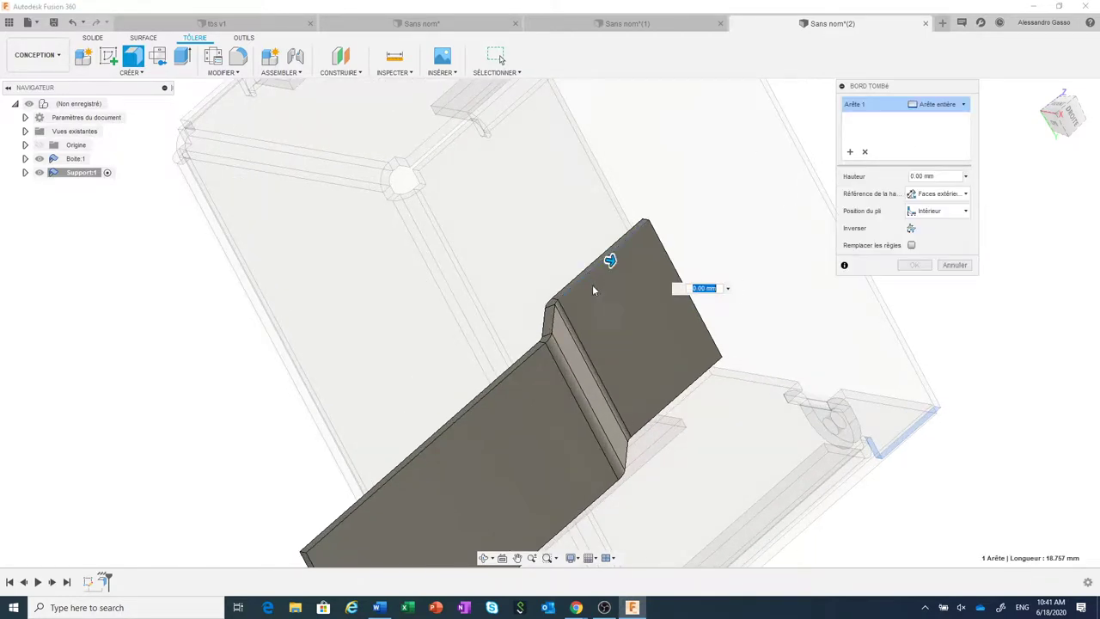
left_click(676, 395)
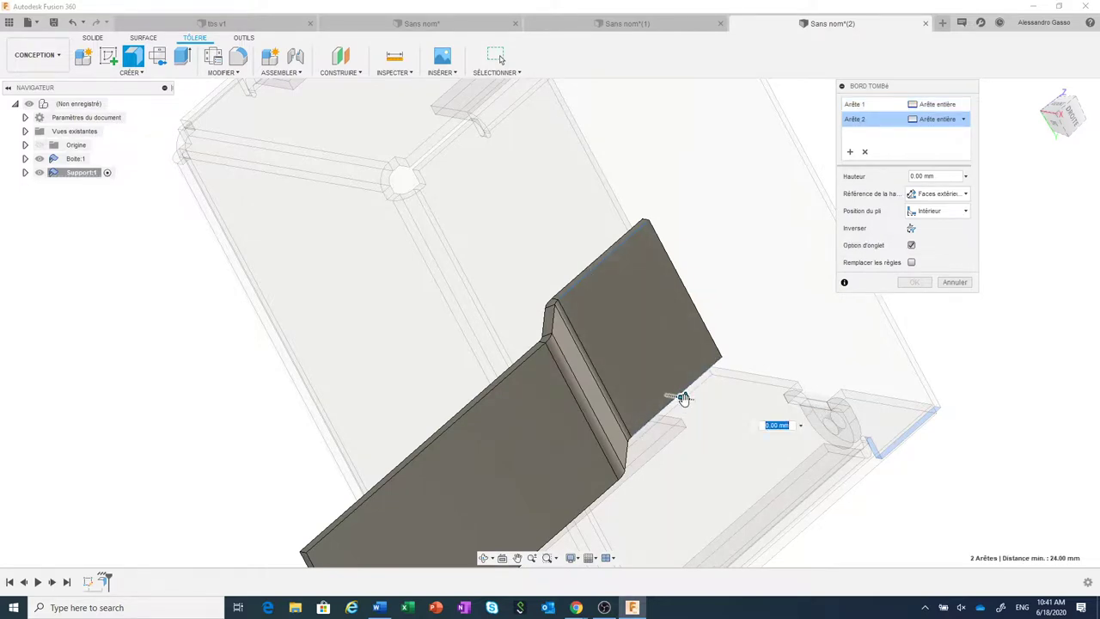
mouse_move(682, 396)
left_mouse_down()
mouse_move(753, 431)
mouse_move(752, 456)
mouse_move(762, 458)
left_mouse_up()
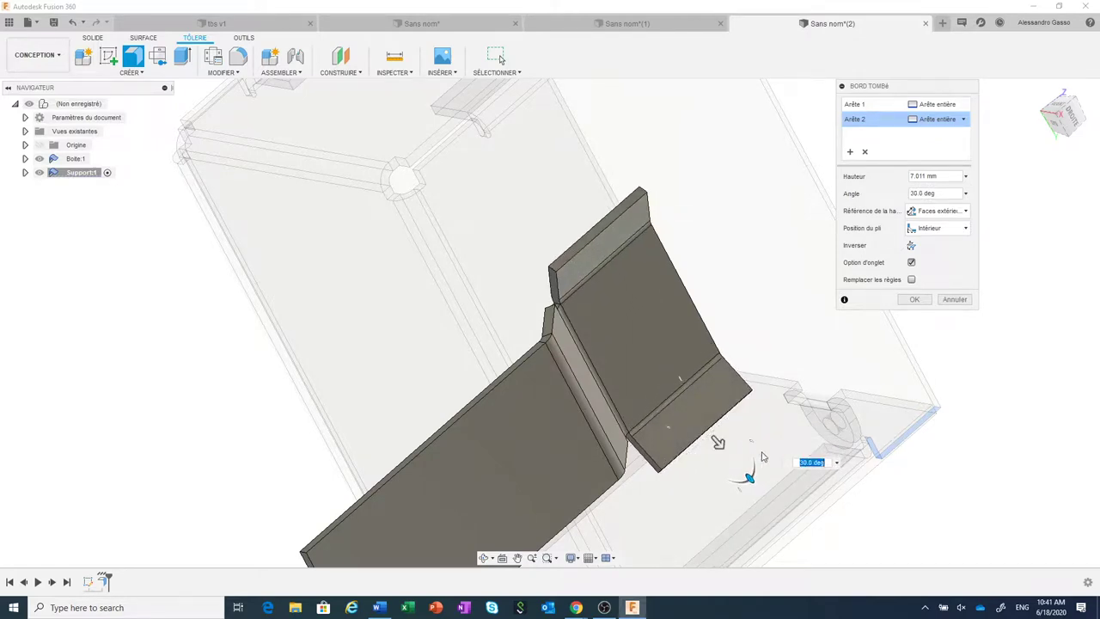
Set both flange edges to Deux côtés and drag their side distances to narrow the tabs.
left_click(963, 105)
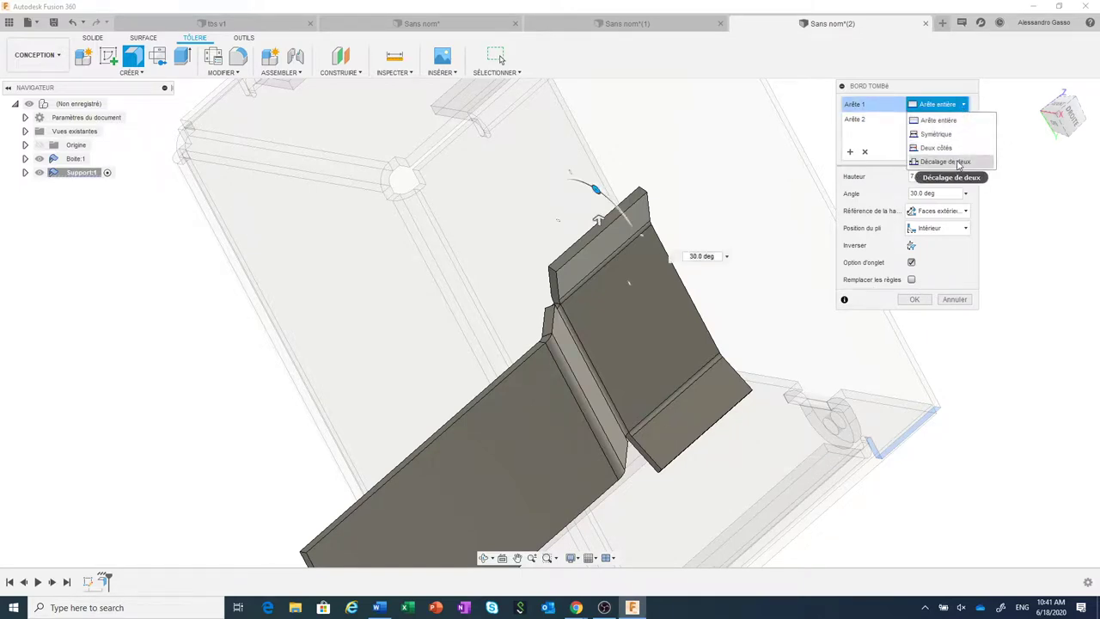
left_click(935, 147)
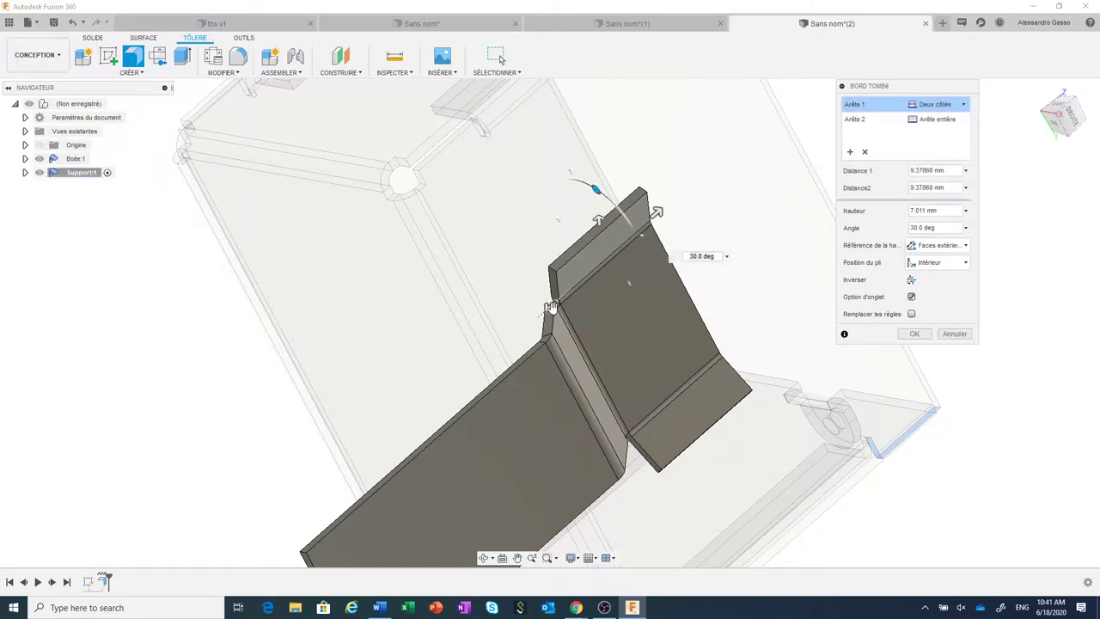
left_click_drag(550, 307, 573, 288)
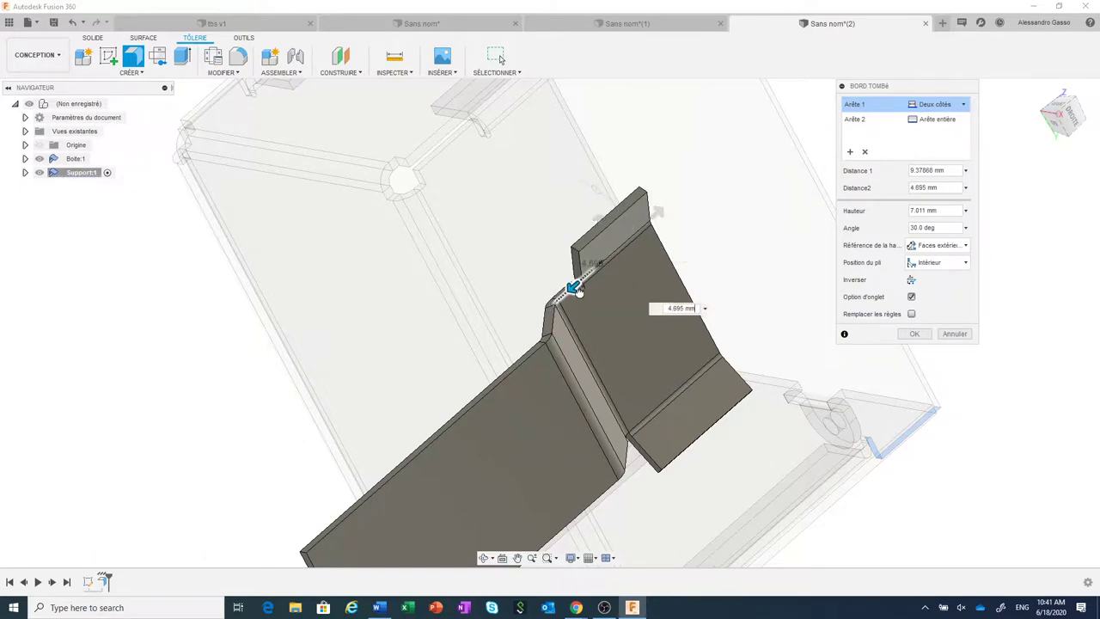
left_click_drag(656, 211, 625, 240)
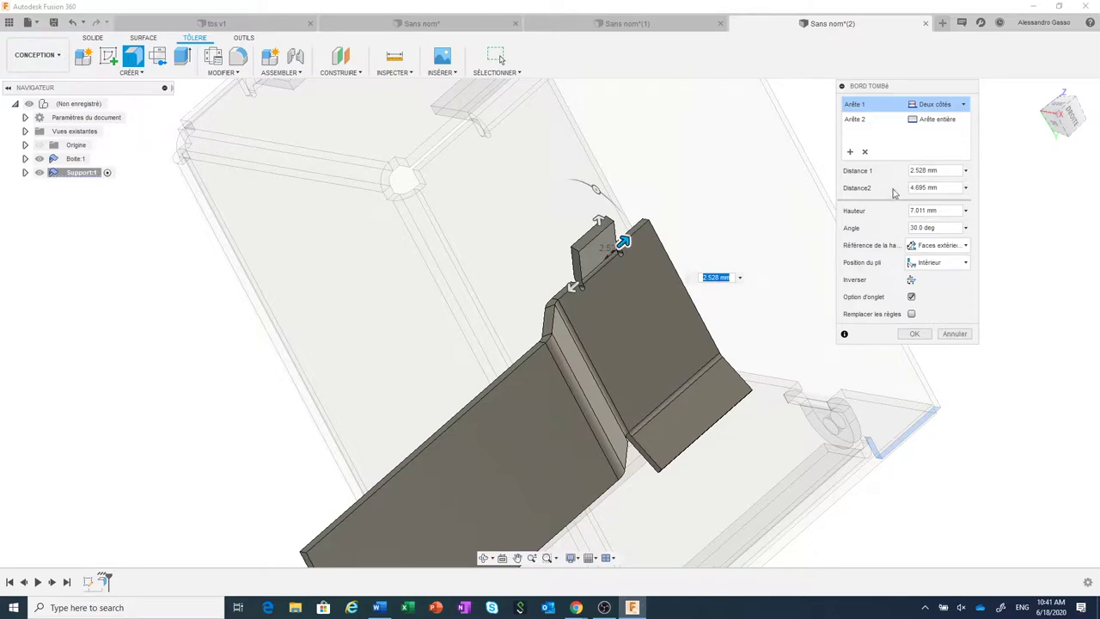
left_click(936, 120)
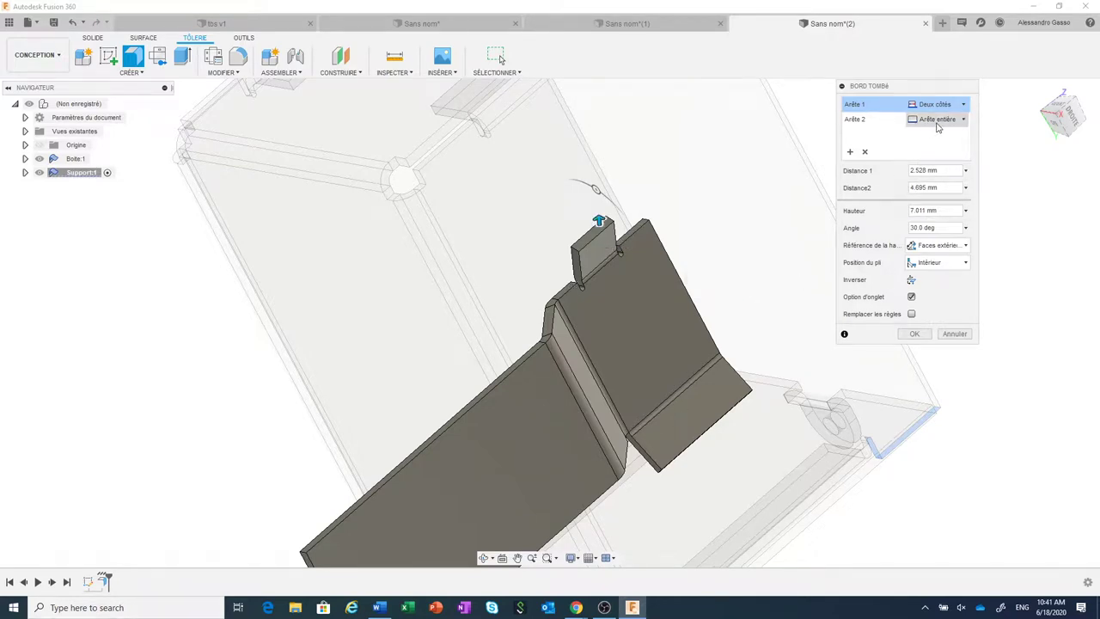
left_click(935, 163)
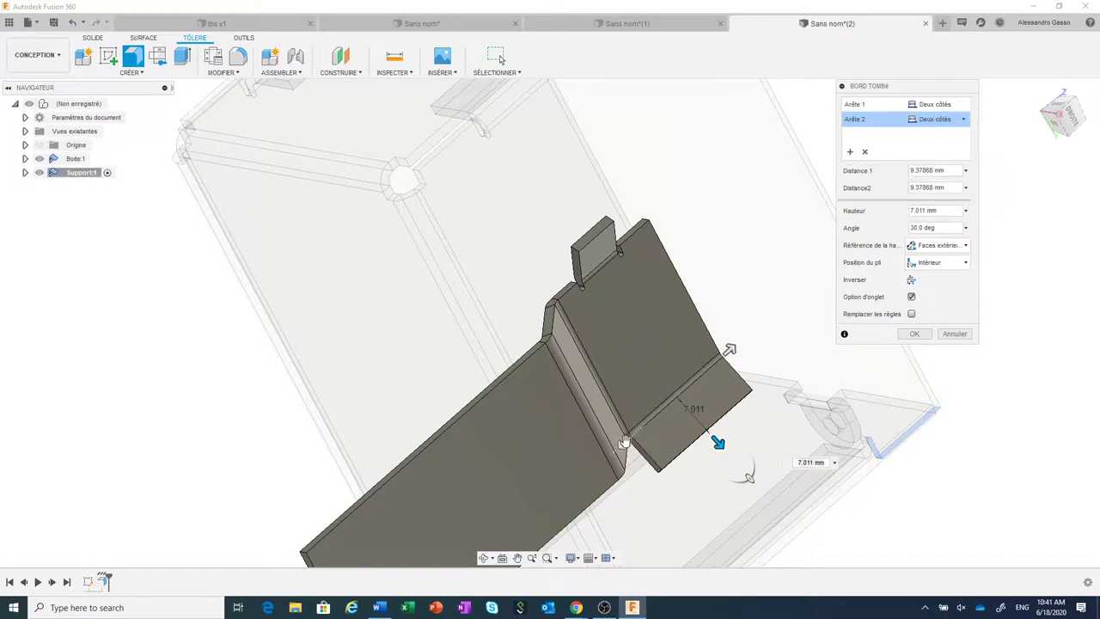
left_click_drag(678, 399, 731, 348)
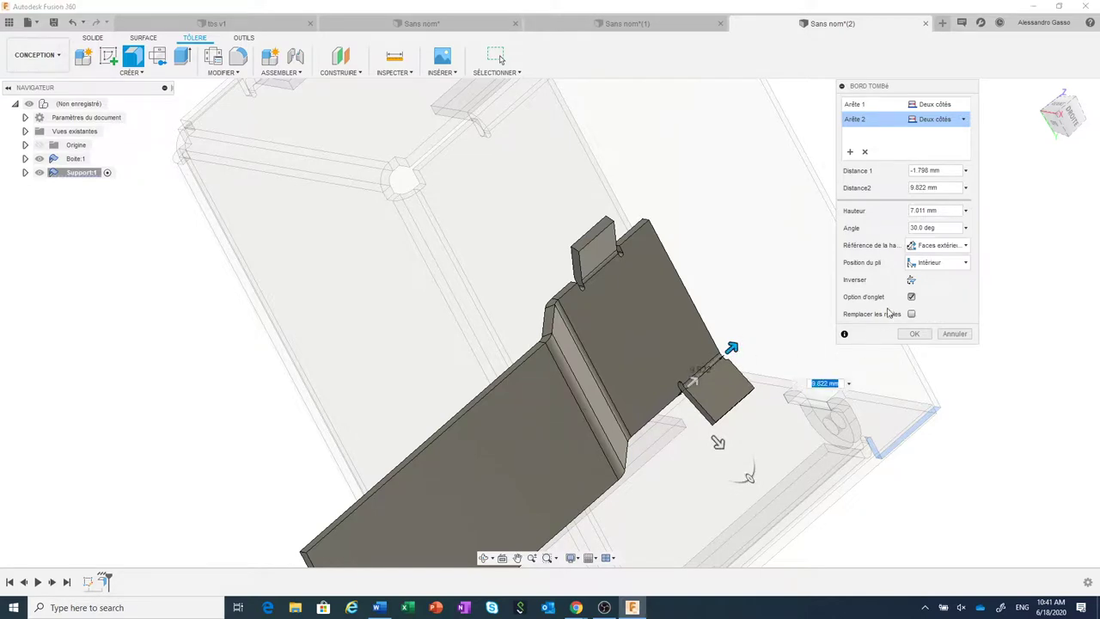
scroll(656, 273, "up", 2)
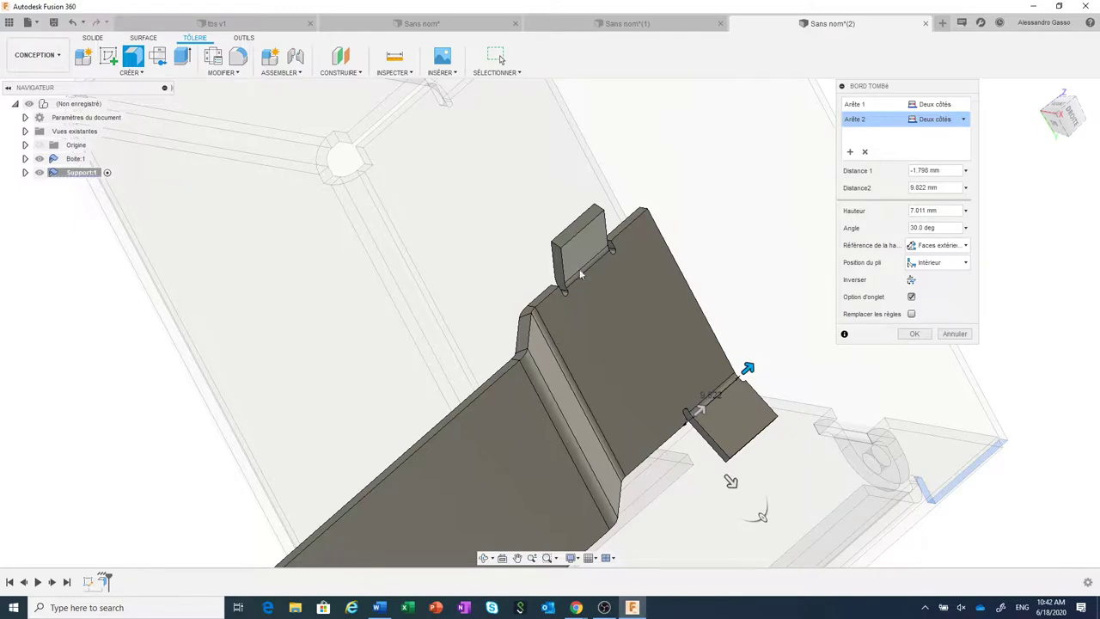
Override the rule's relief with the Déchirer (tear) shape and create the tabs.
left_click(911, 314)
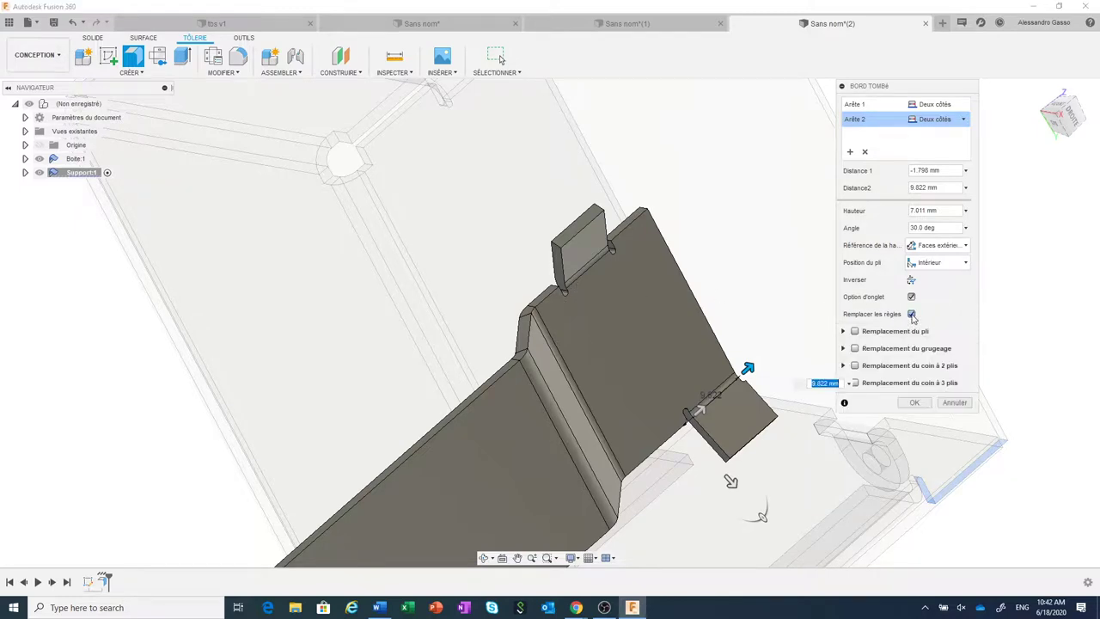
left_click(855, 348)
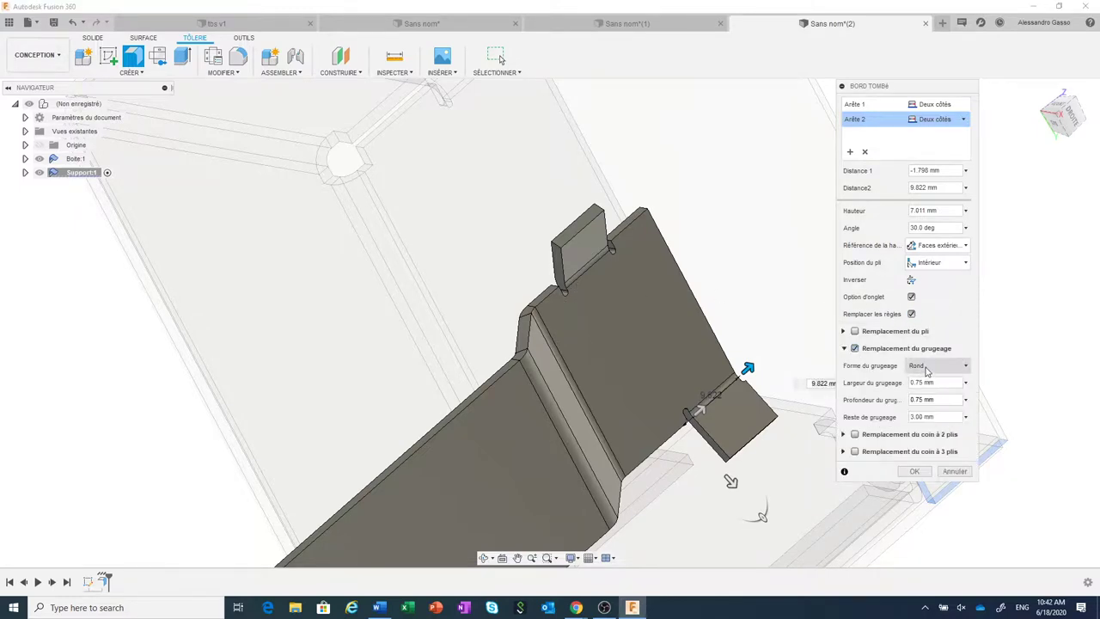
left_click(917, 366)
left_click(927, 394)
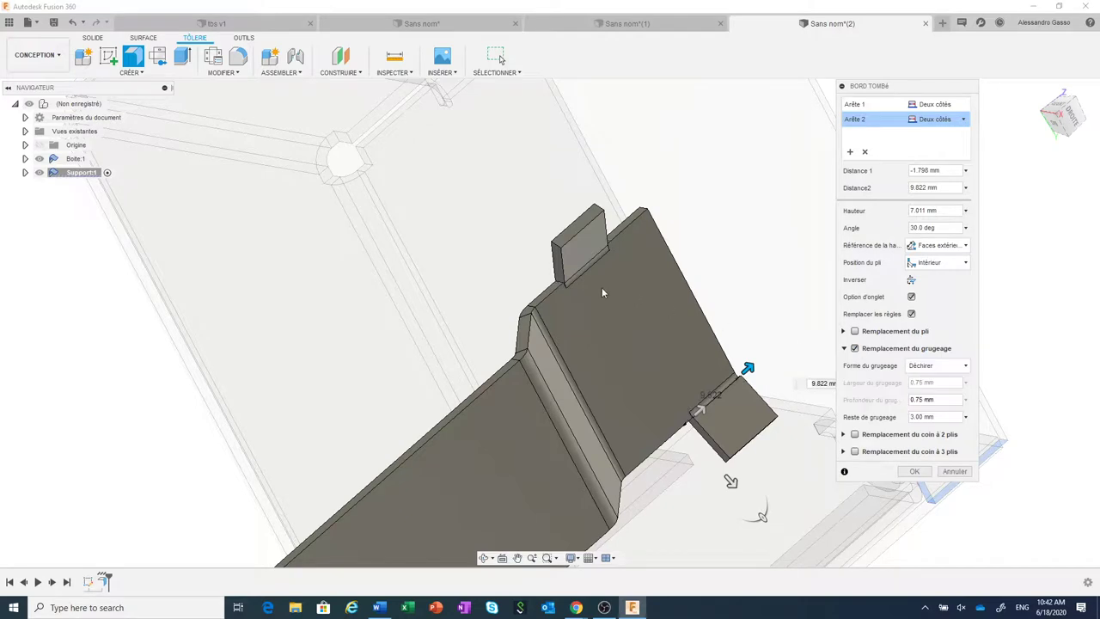
left_click(918, 471)
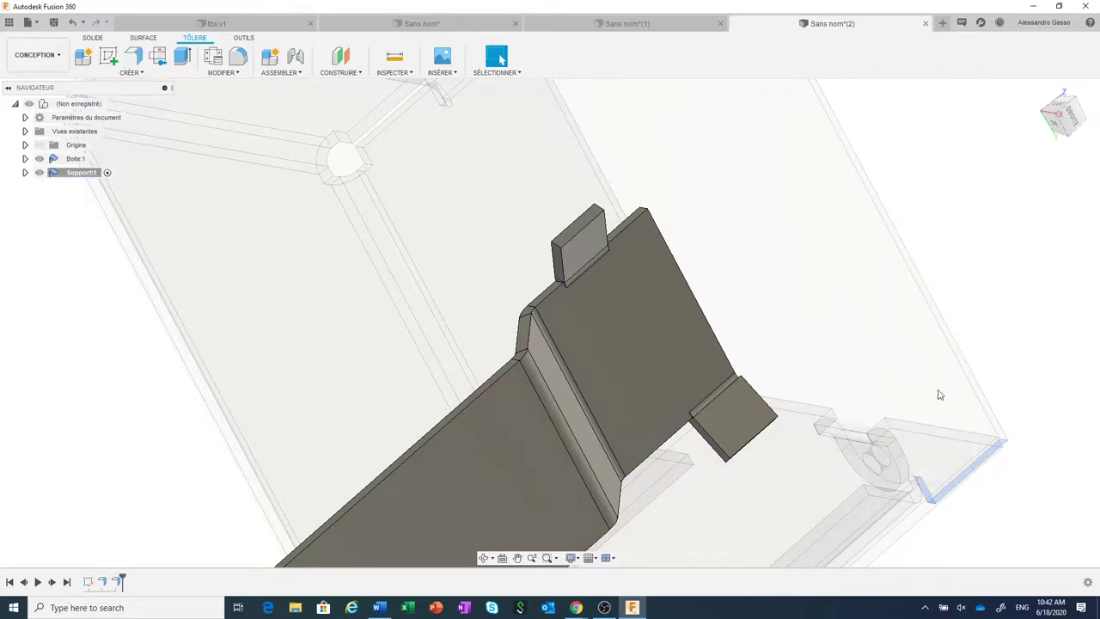
Select the corner edge at the plate's end and start a chamfer on it.
scroll(945, 392, "down", 3)
scroll(841, 458, "down", 1)
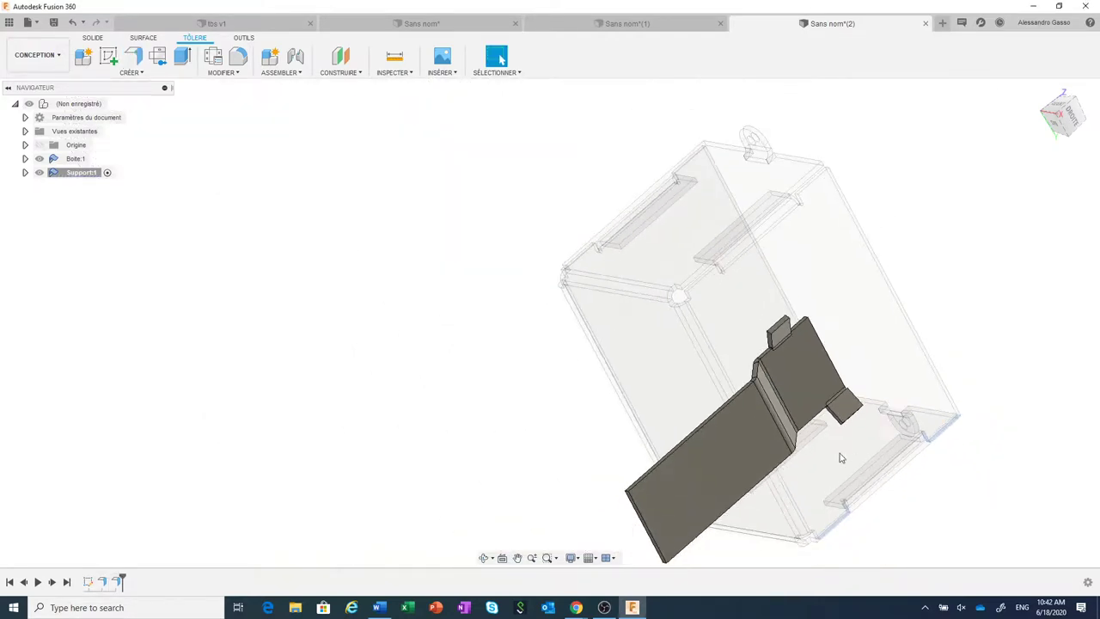
middle_click_drag(841, 458, 821, 432, "shift")
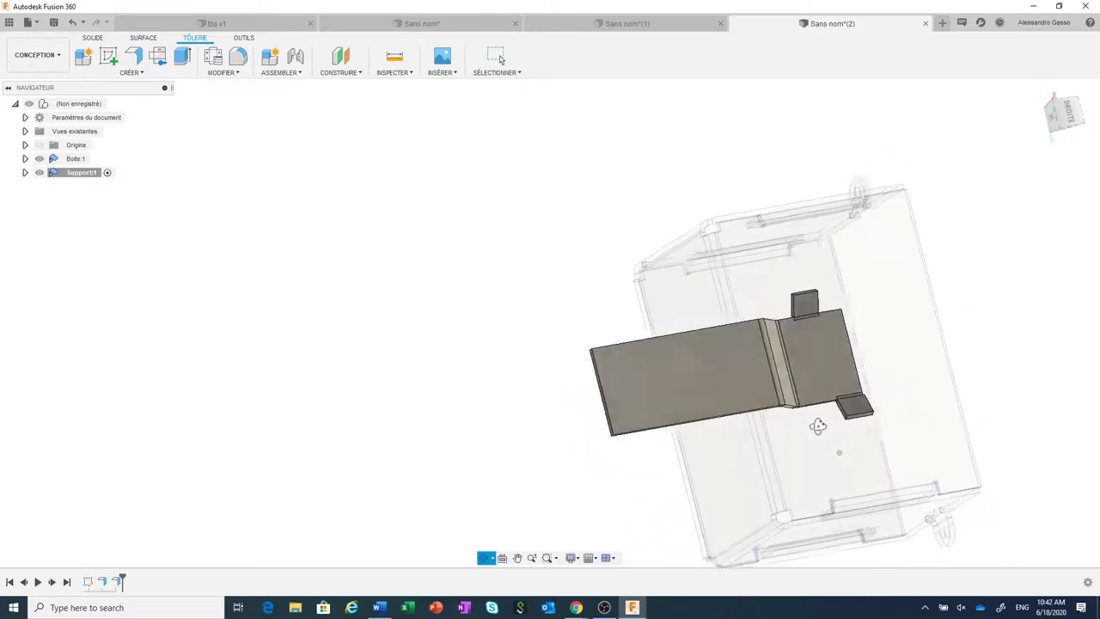
scroll(633, 445, "up", 1)
scroll(617, 449, "up", 1)
scroll(604, 447, "up", 1)
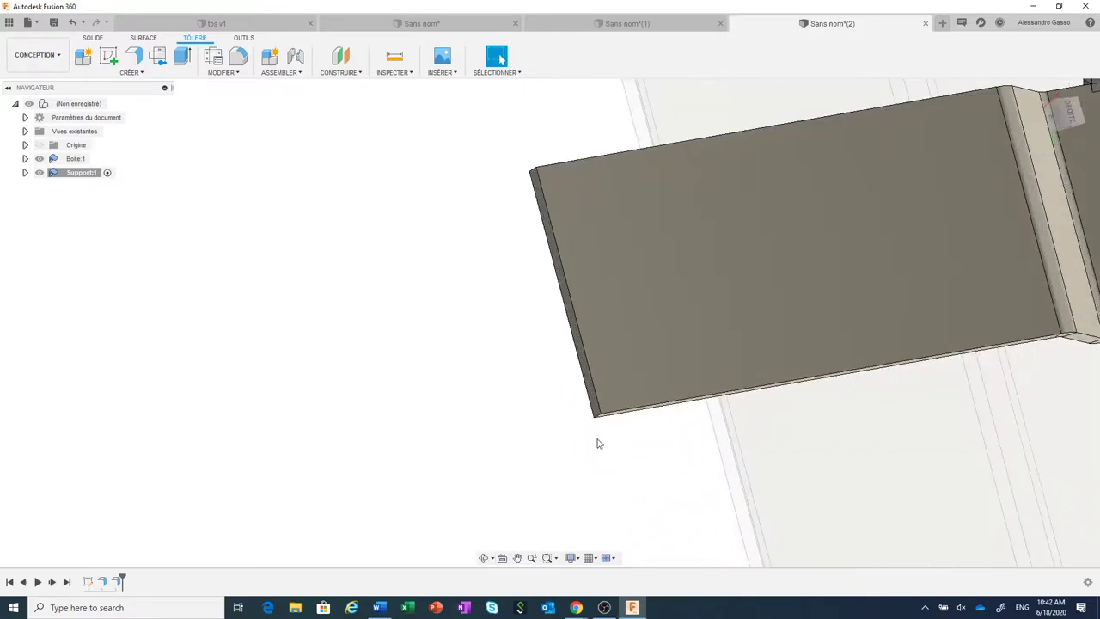
scroll(596, 440, "up", 1)
scroll(597, 424, "up", 1)
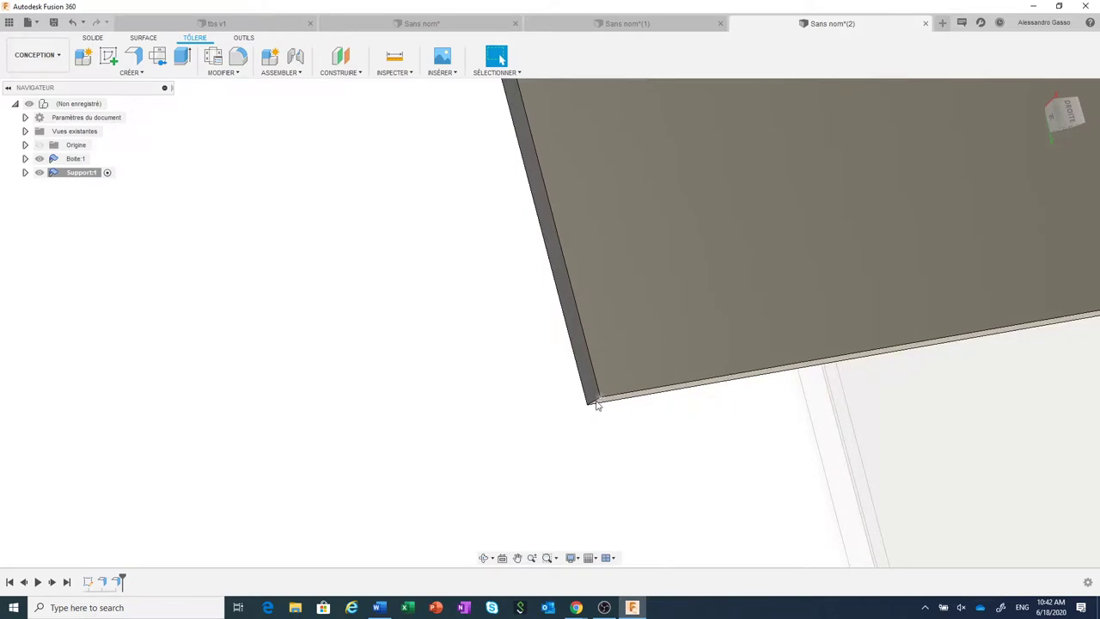
left_click(595, 406)
right_click(595, 405)
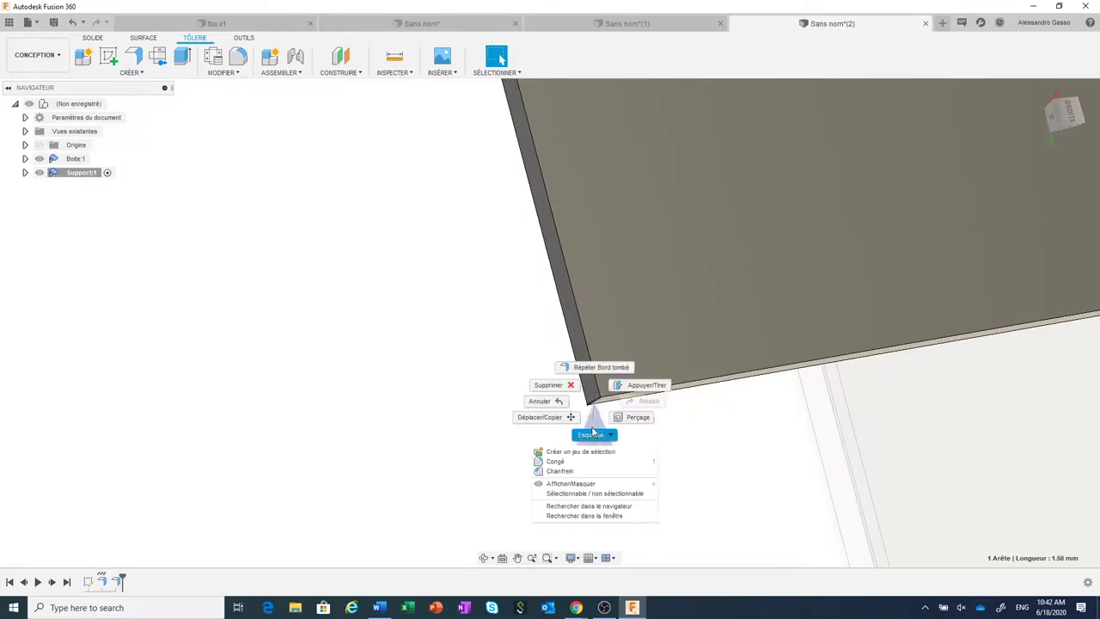
left_click(559, 471)
scroll(583, 473, "down", 2)
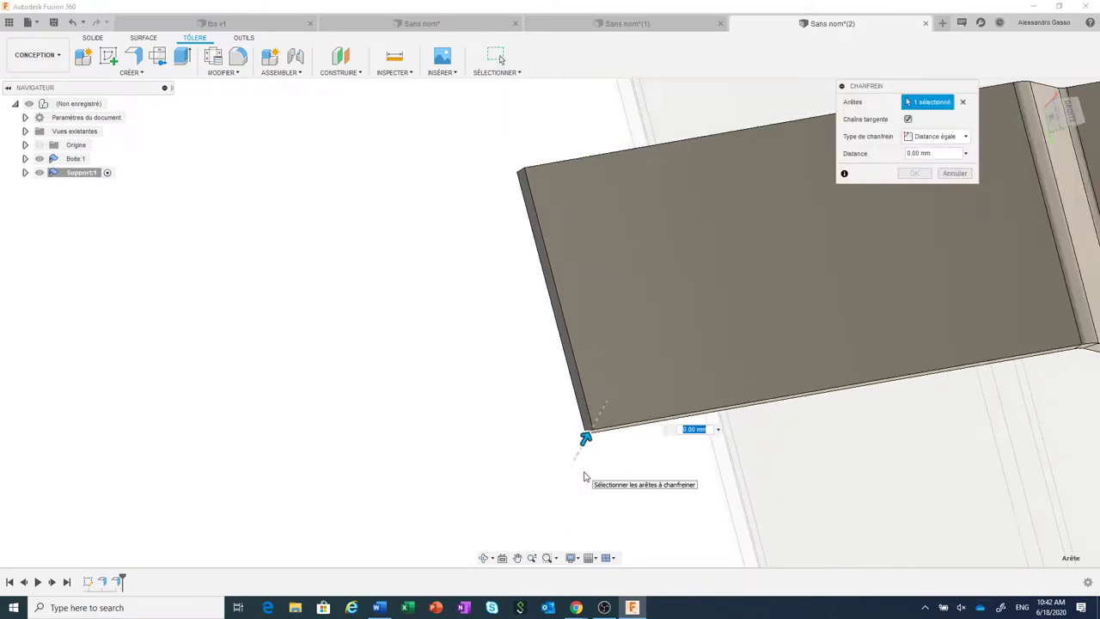
scroll(582, 473, "down", 1)
left_click(1066, 113)
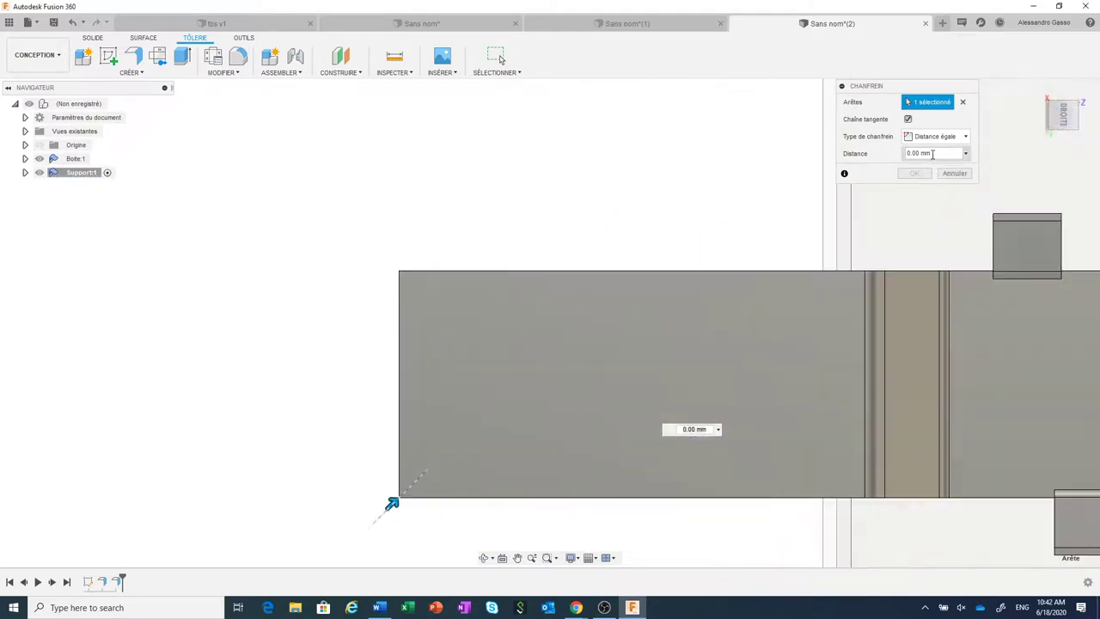
Apply a Deux distances chamfer of 12 mm and 10 mm.
left_click(949, 138)
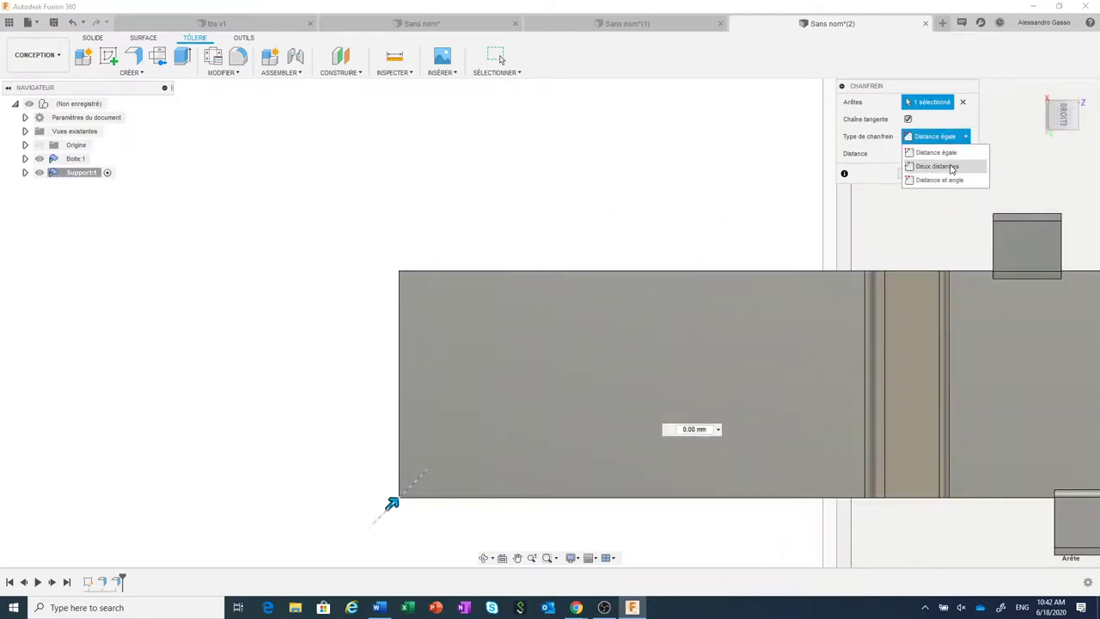
left_click(952, 168)
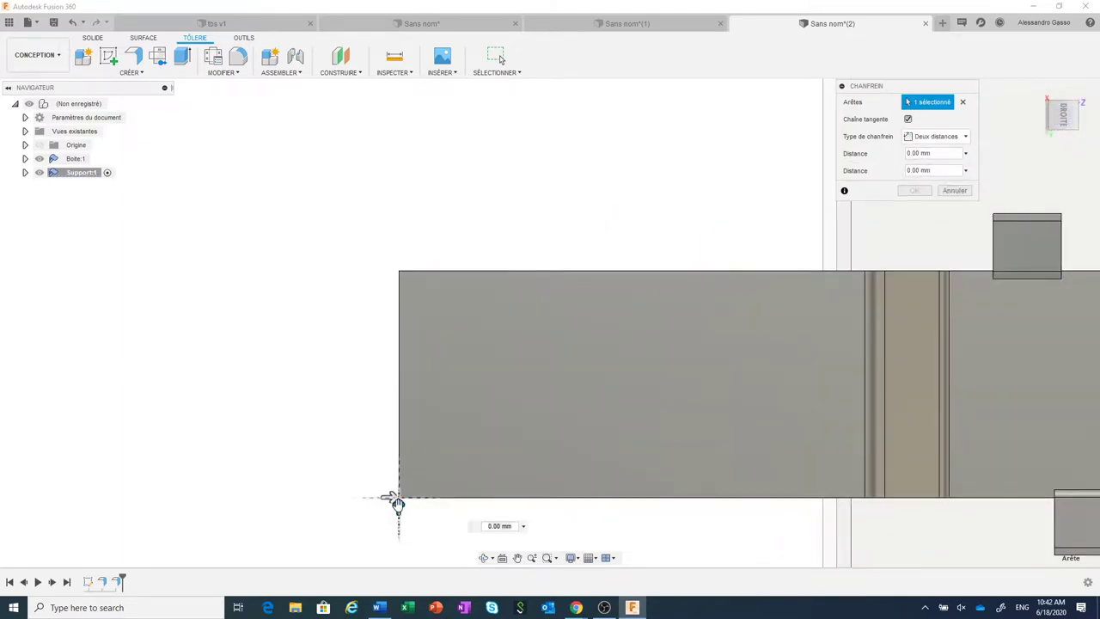
left_click_drag(398, 505, 400, 399)
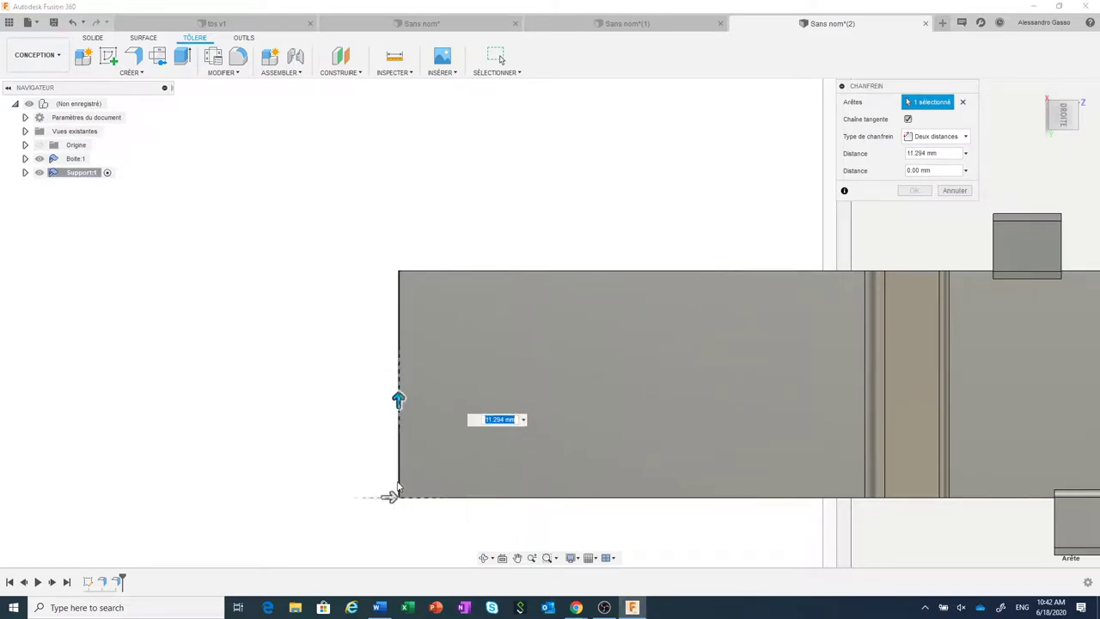
left_click_drag(389, 497, 499, 497)
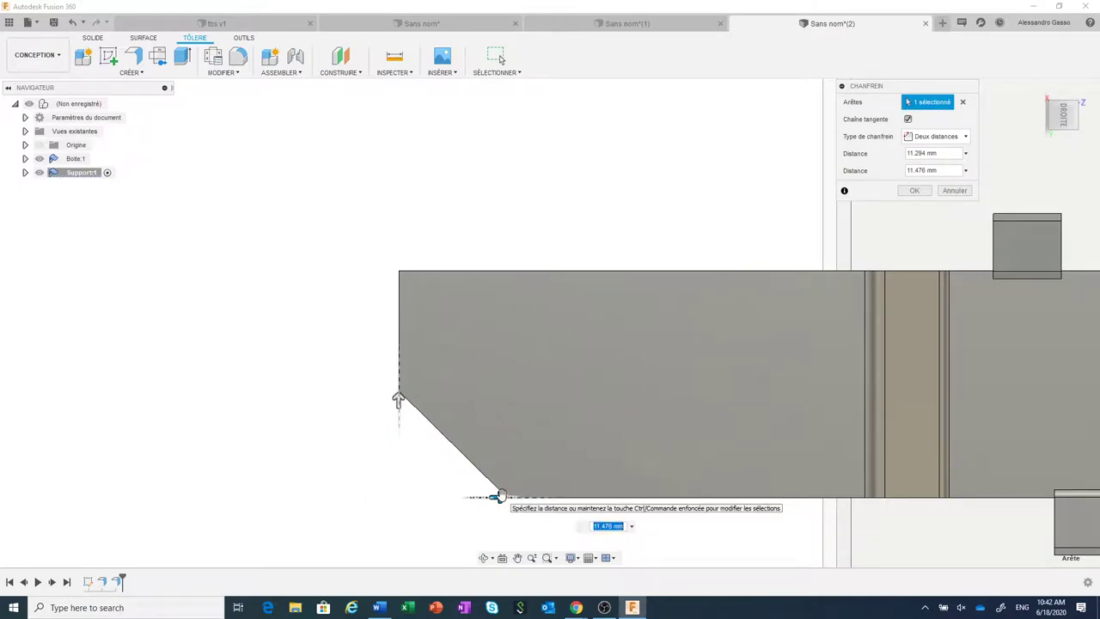
left_click_drag(498, 497, 492, 497)
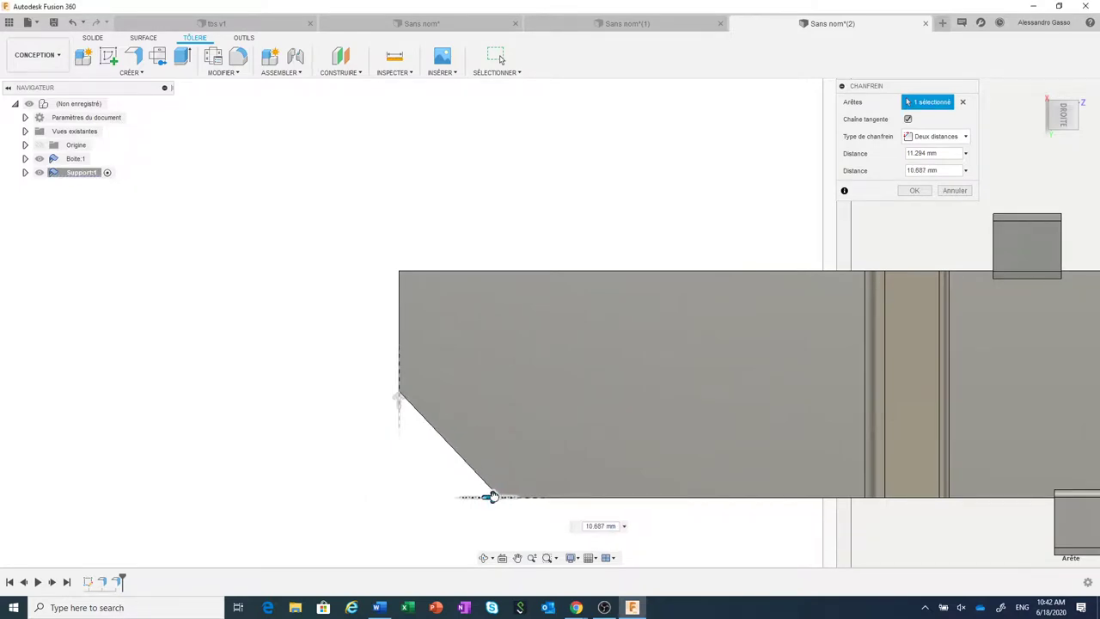
left_click(928, 170)
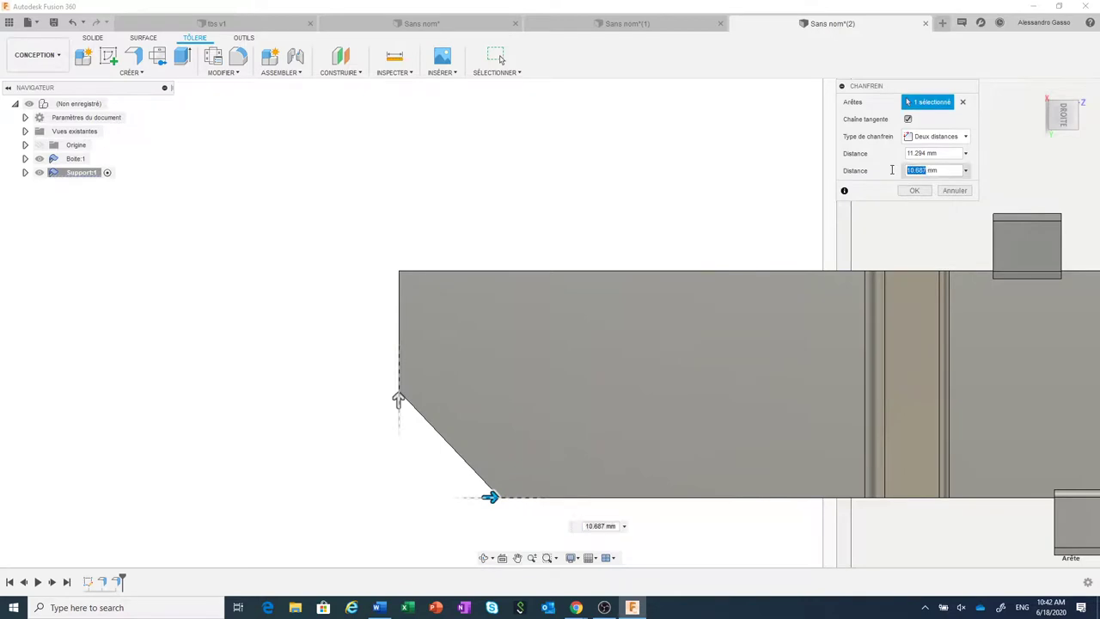
double_click(918, 170)
type("10")
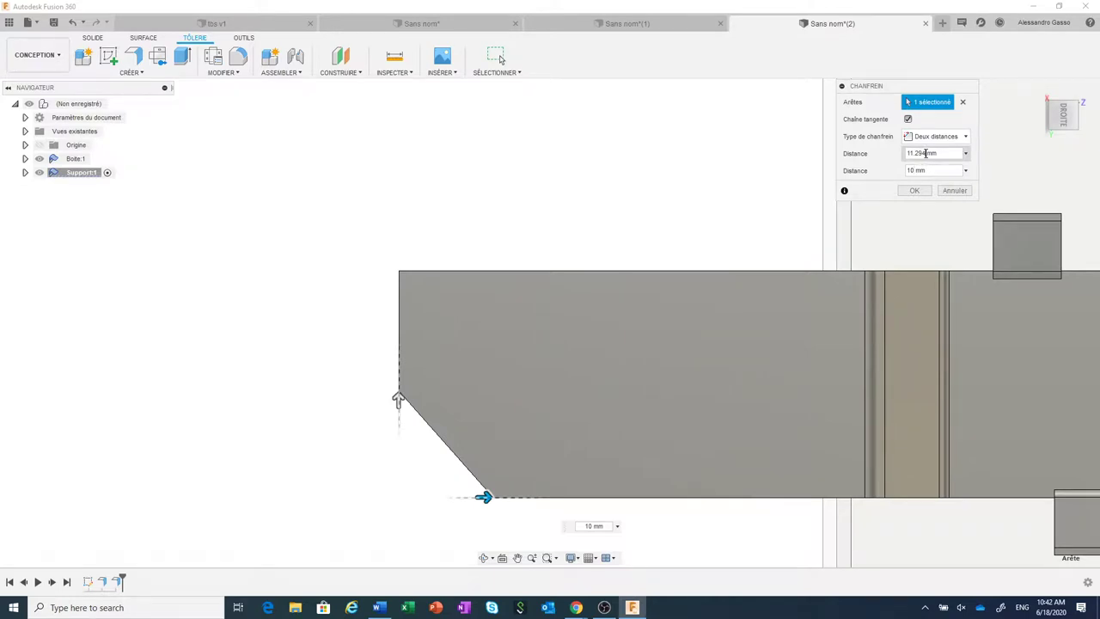
double_click(926, 153)
type("12")
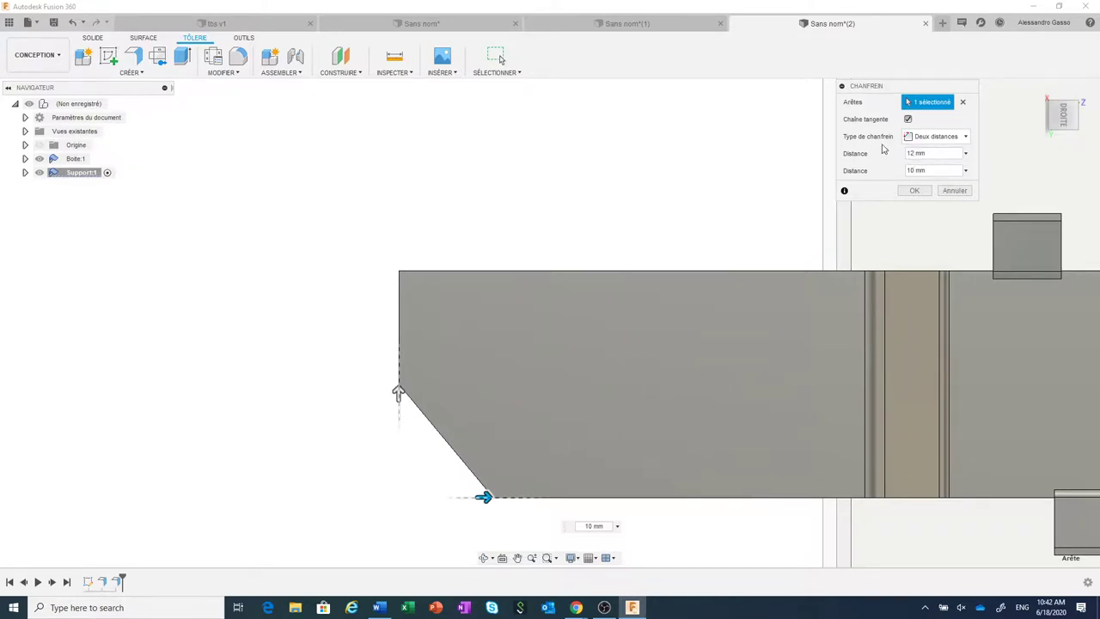
left_click(916, 190)
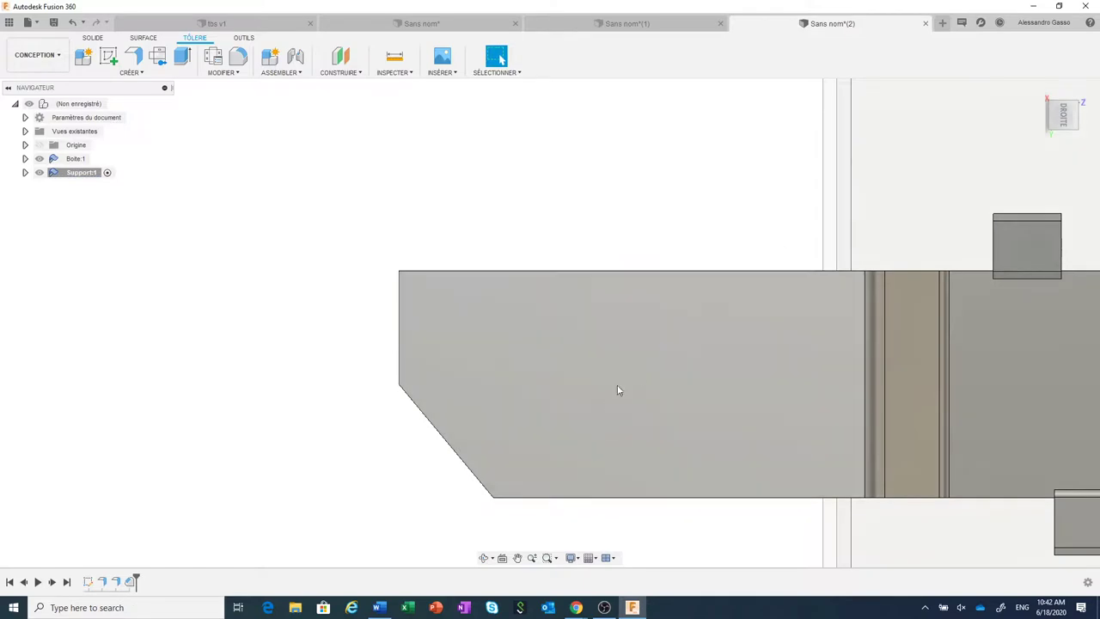
Sketch on the chamfered face and offset its outline inward by 3 mm.
left_click(628, 377)
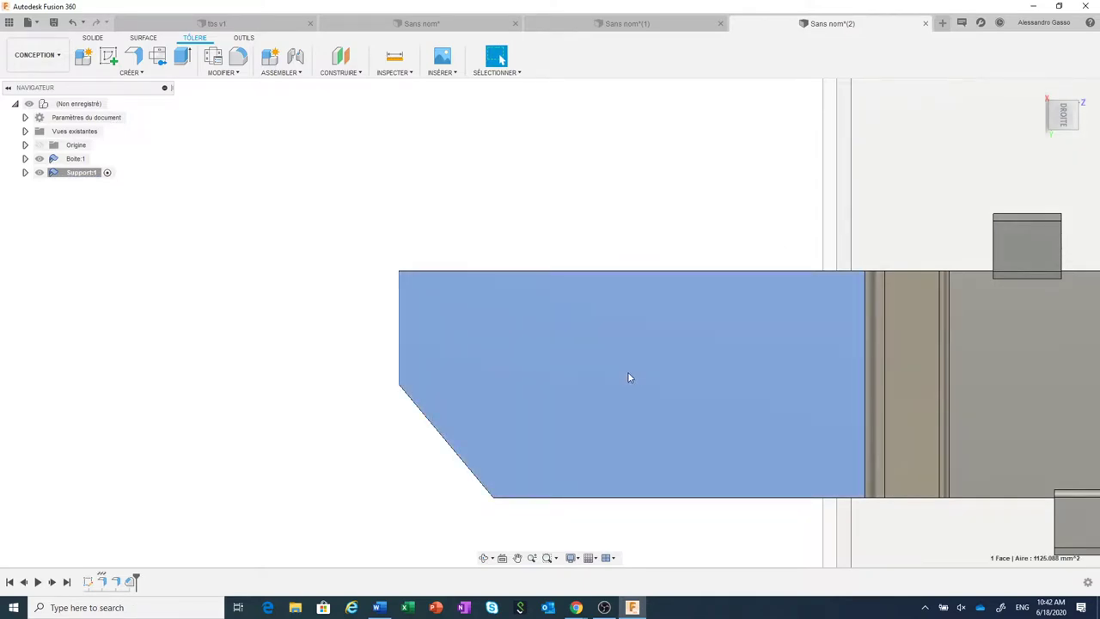
right_click(628, 377)
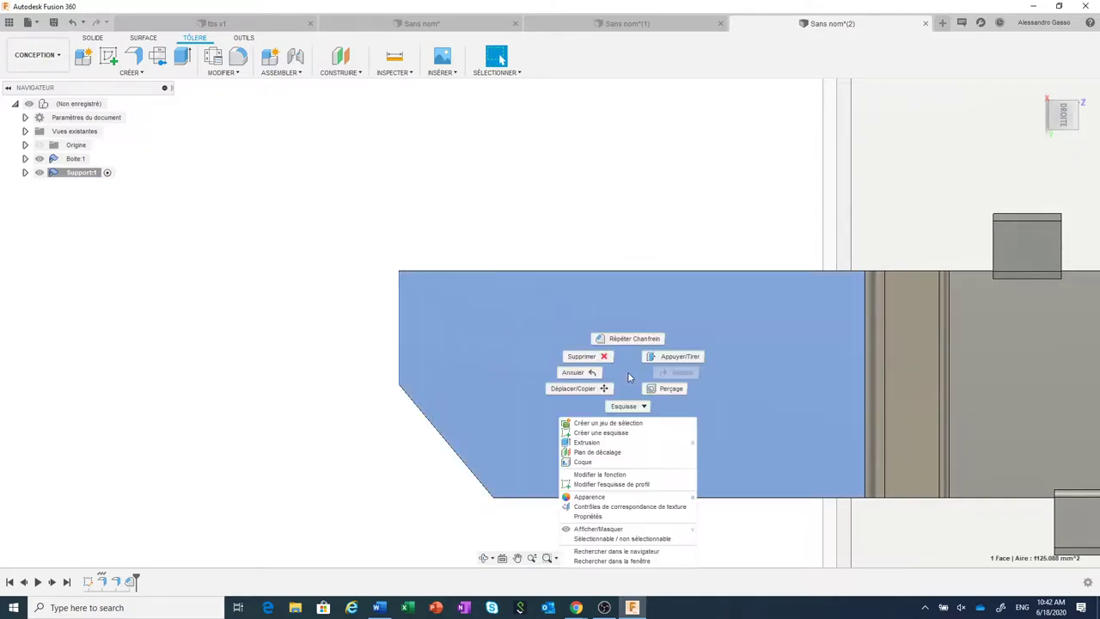
left_click(617, 432)
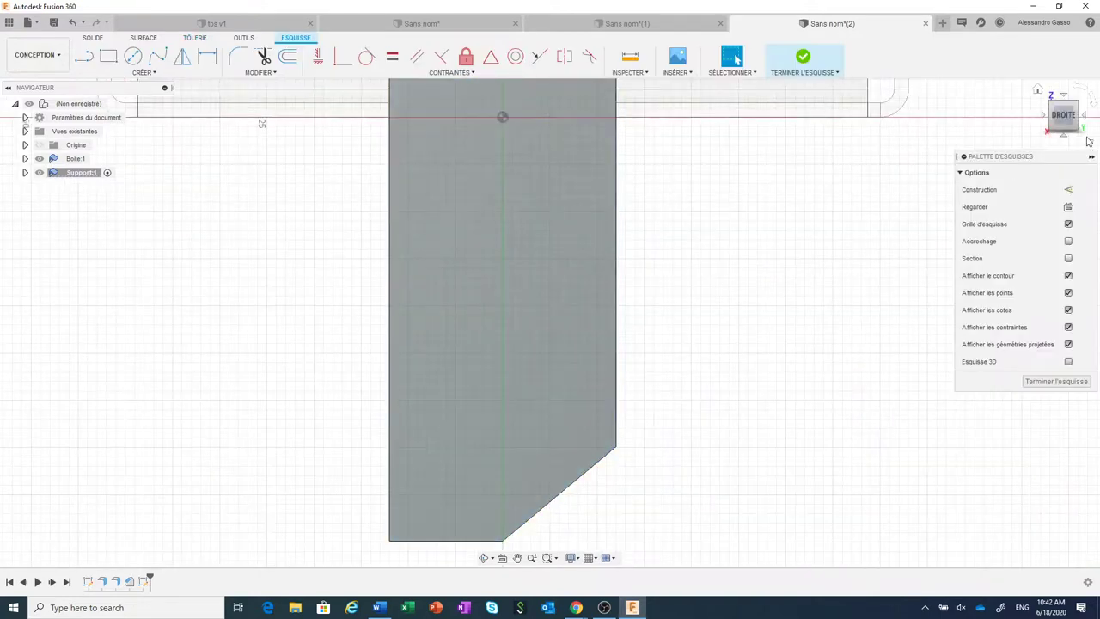
left_click(1093, 105)
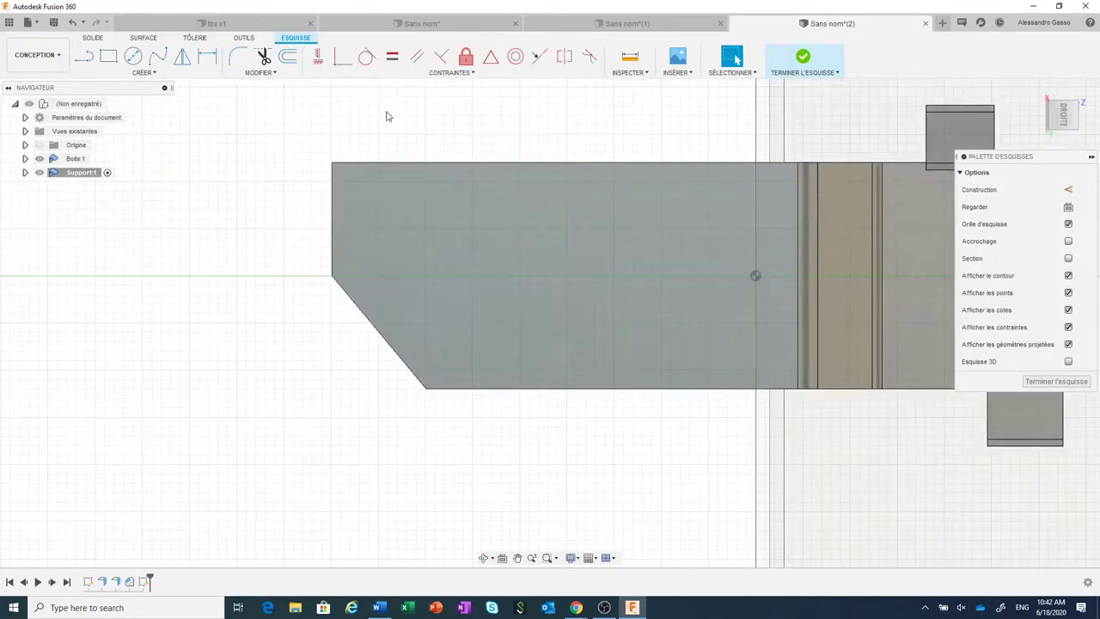
left_click(288, 55)
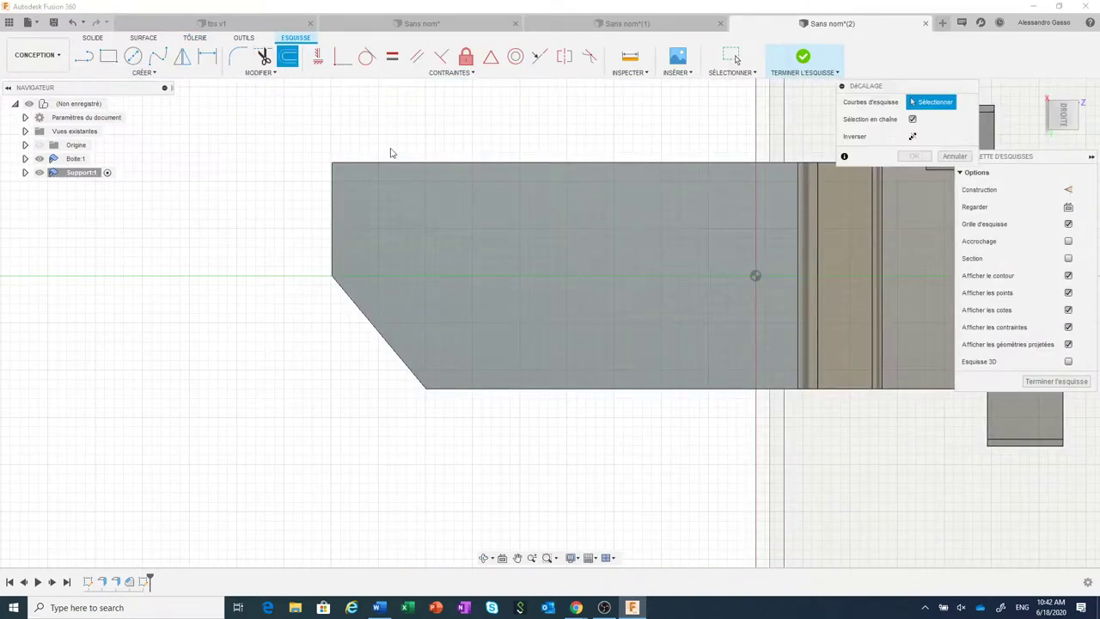
left_click(438, 163)
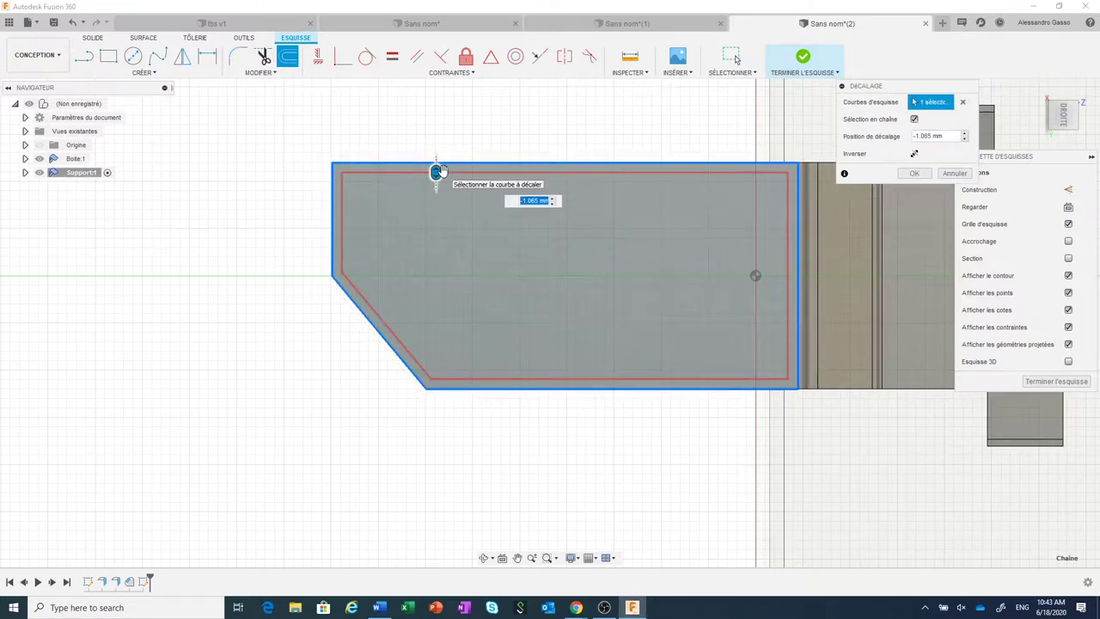
type("-3")
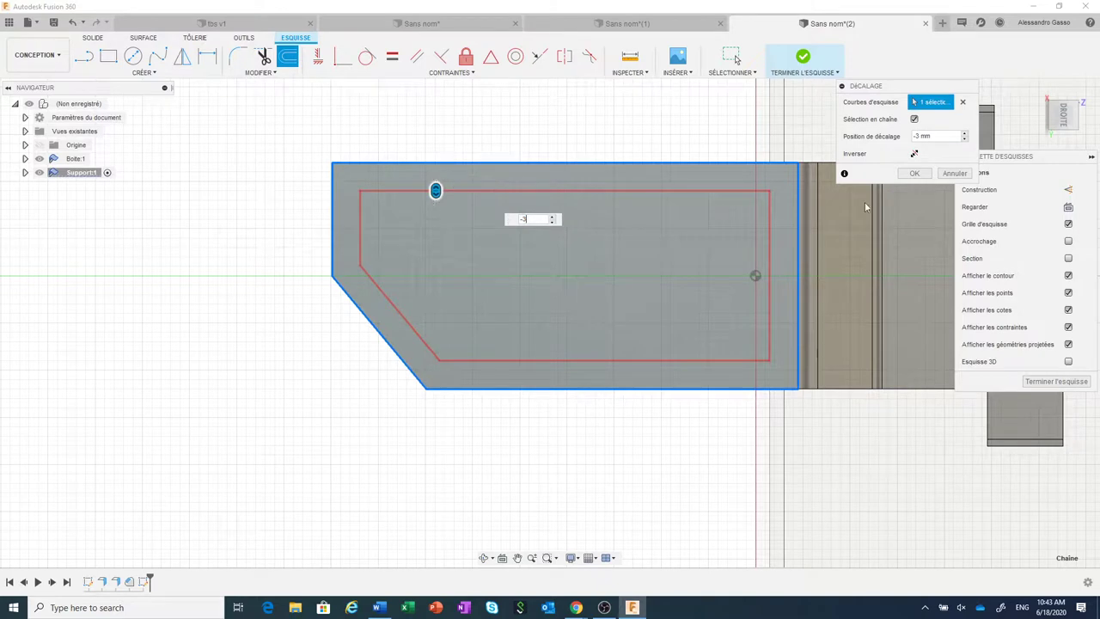
left_click(911, 173)
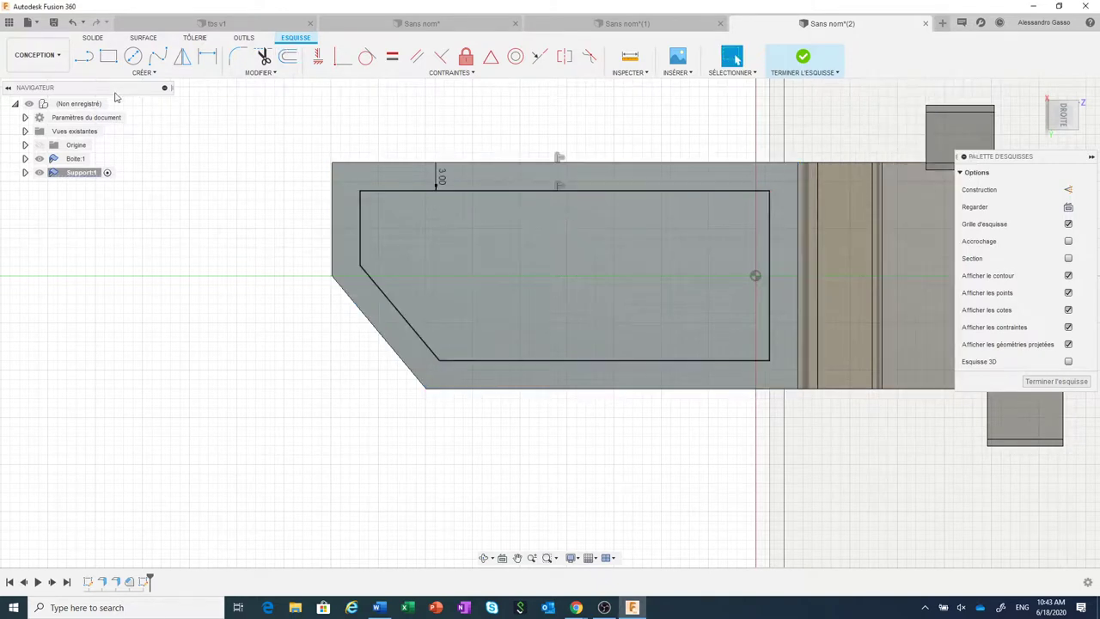
Draw a vertical line across the inset outline and add a horizontal dimension to it.
left_click(88, 61)
left_click(506, 191)
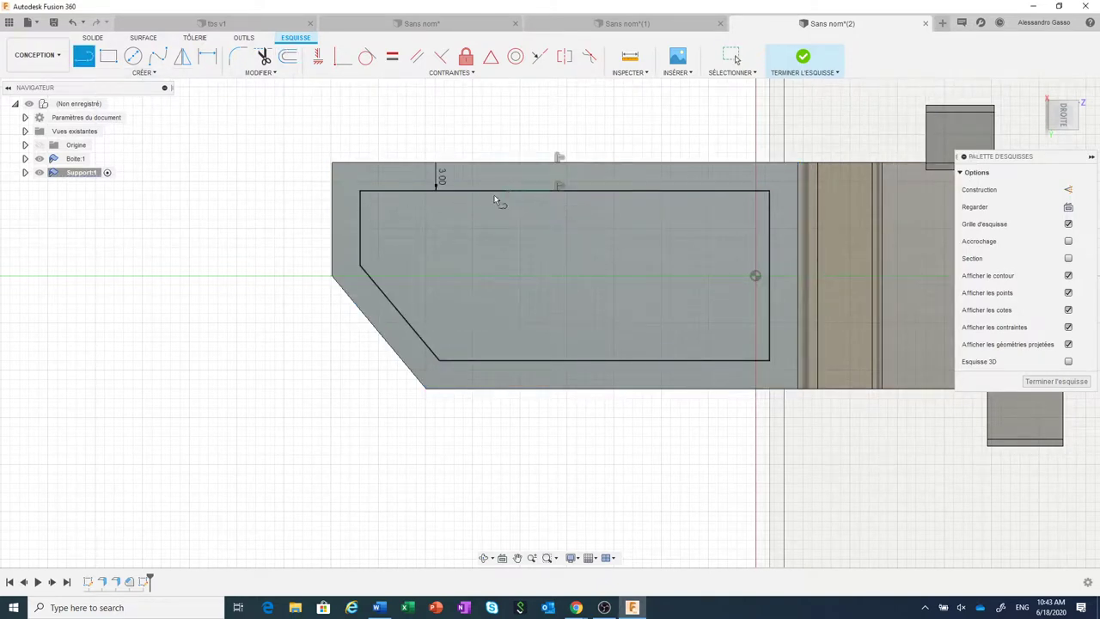
left_click(505, 360)
right_click(565, 315)
left_click(600, 315)
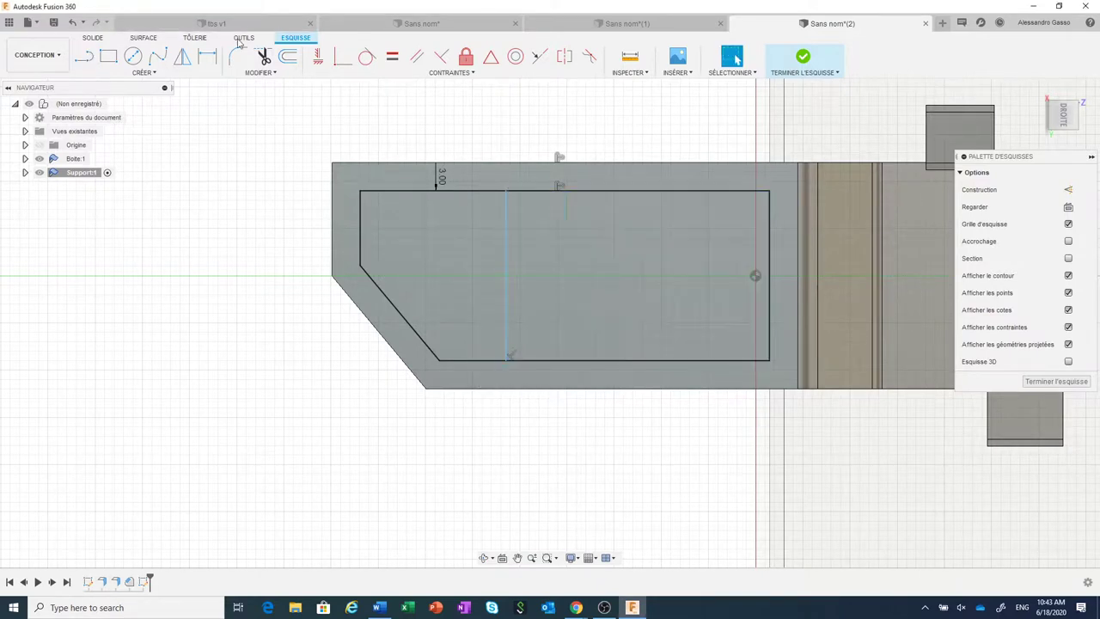
key("d")
left_click(505, 191)
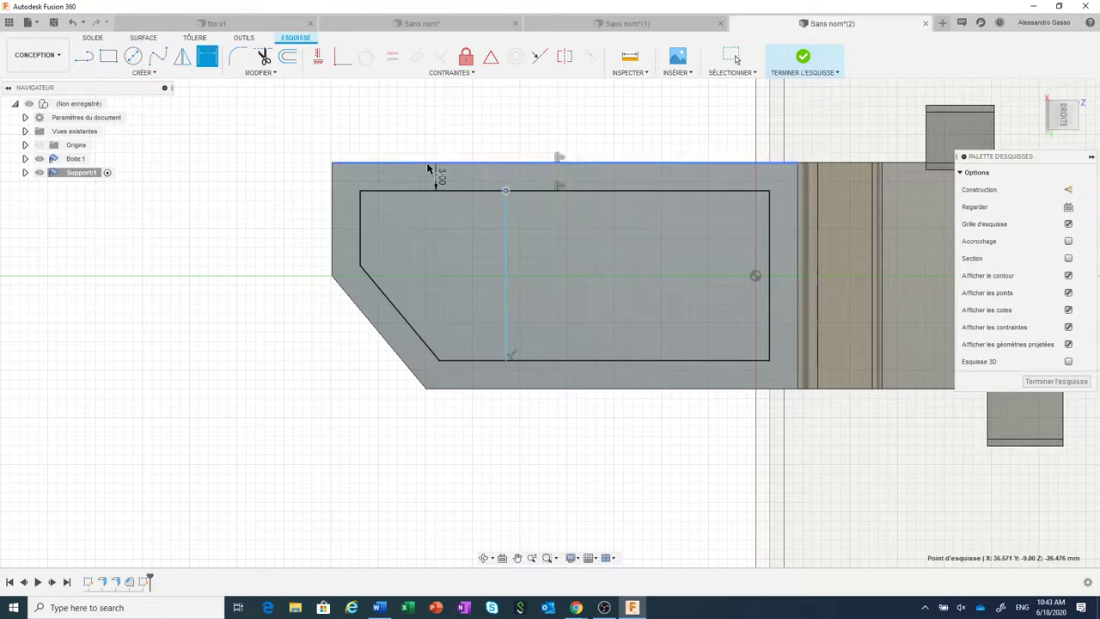
left_click(360, 191)
left_click(421, 115)
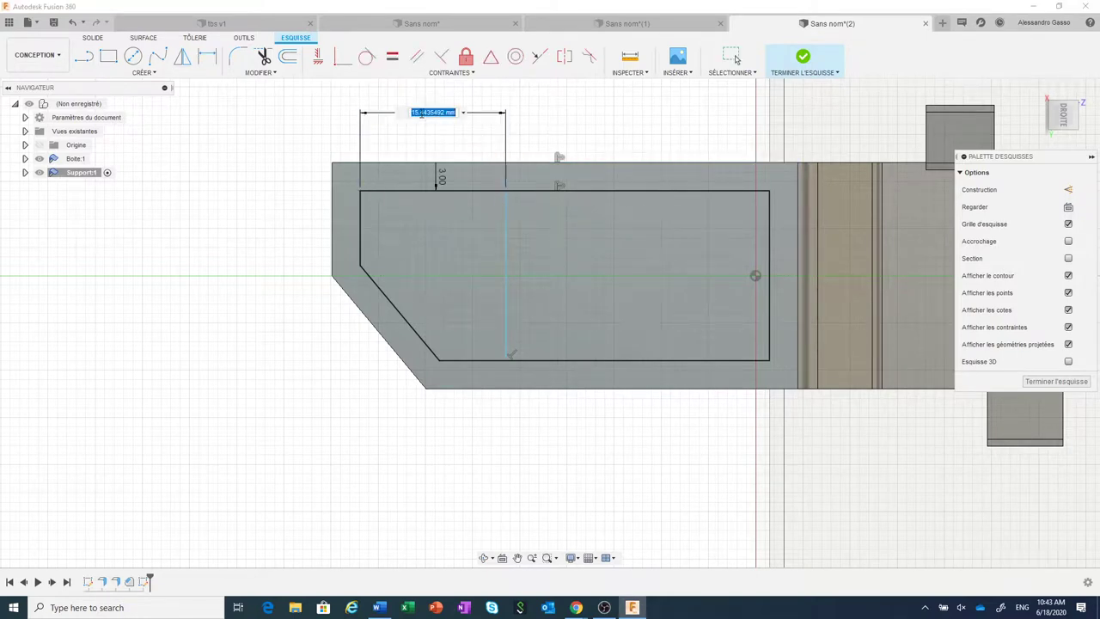
Set the dividing line's dimension to 16 mm.
type("16")
key("Return")
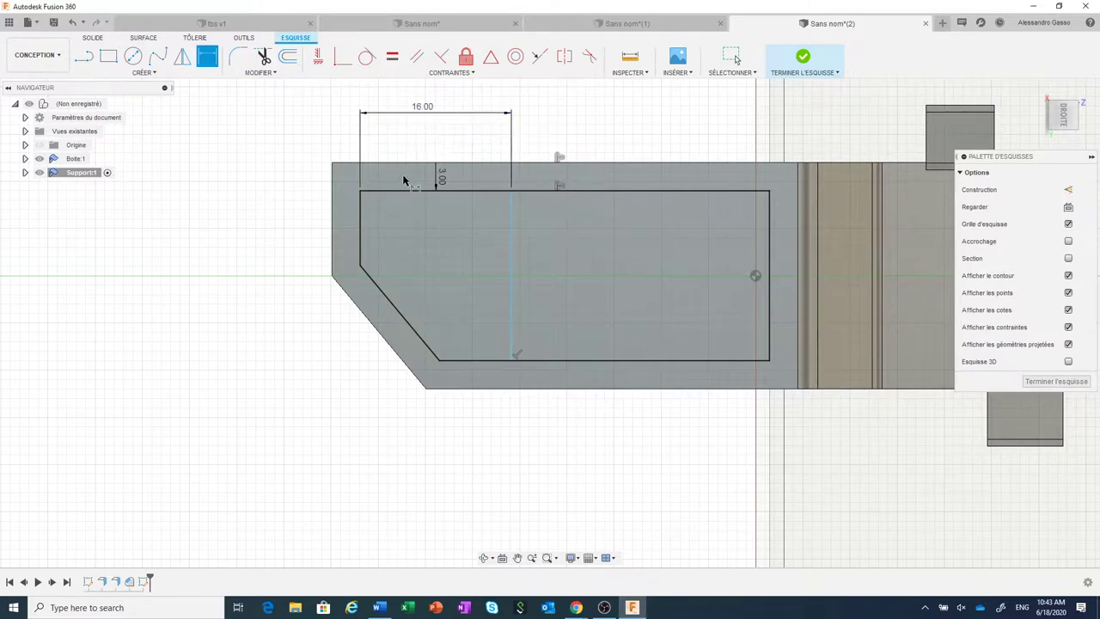
key("Escape")
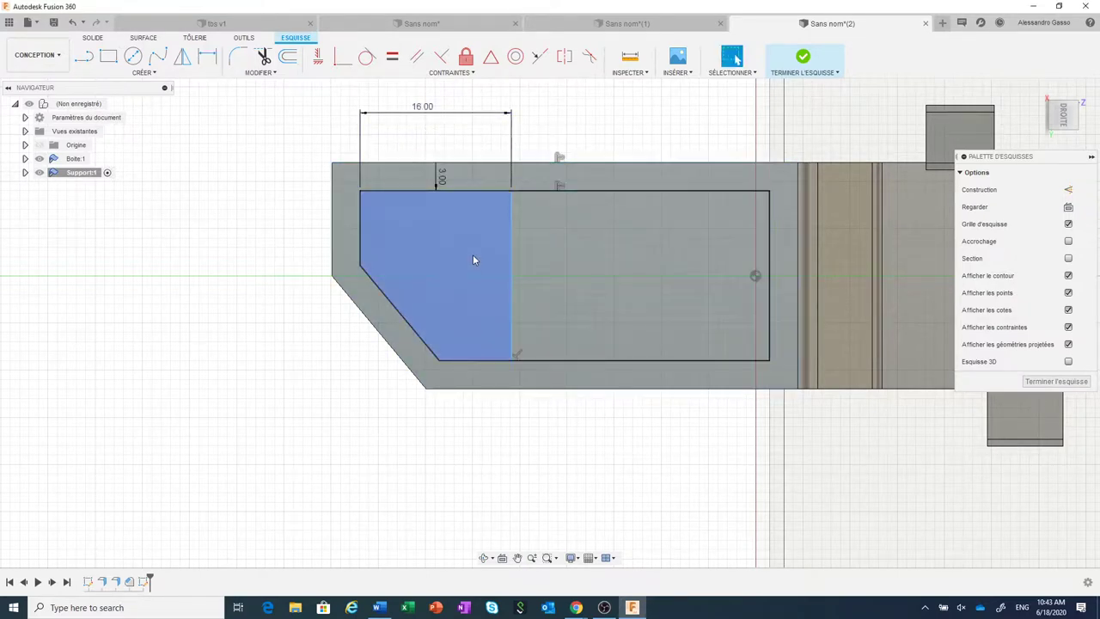
Extrude-cut the left region of the inset outline through the support plate.
left_click(473, 258)
right_click(472, 260)
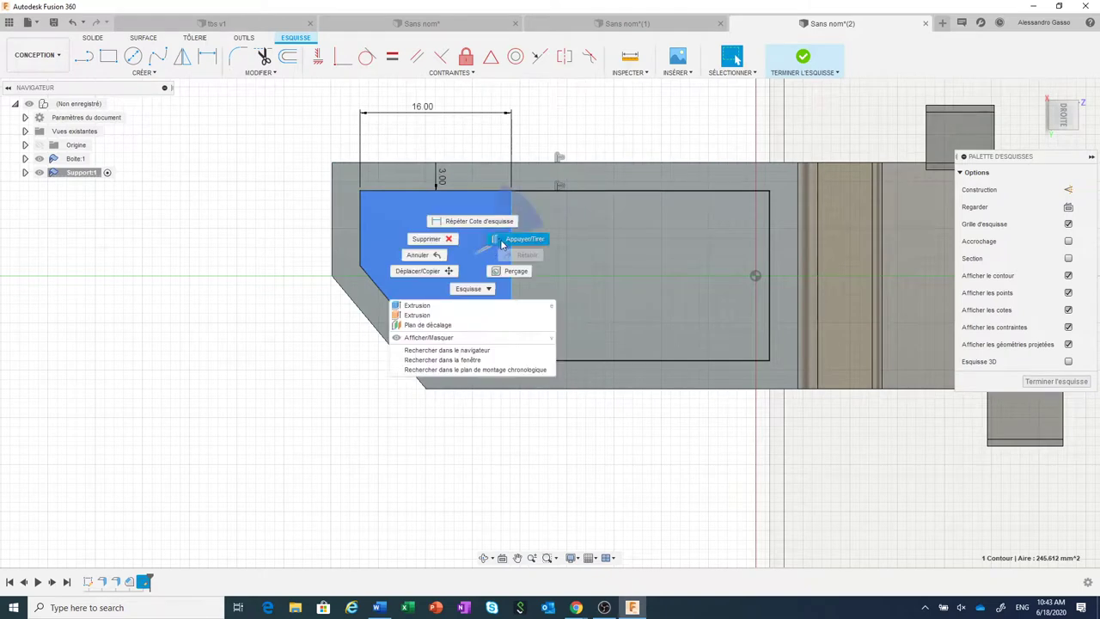
left_click(502, 239)
scroll(580, 258, "down", 2)
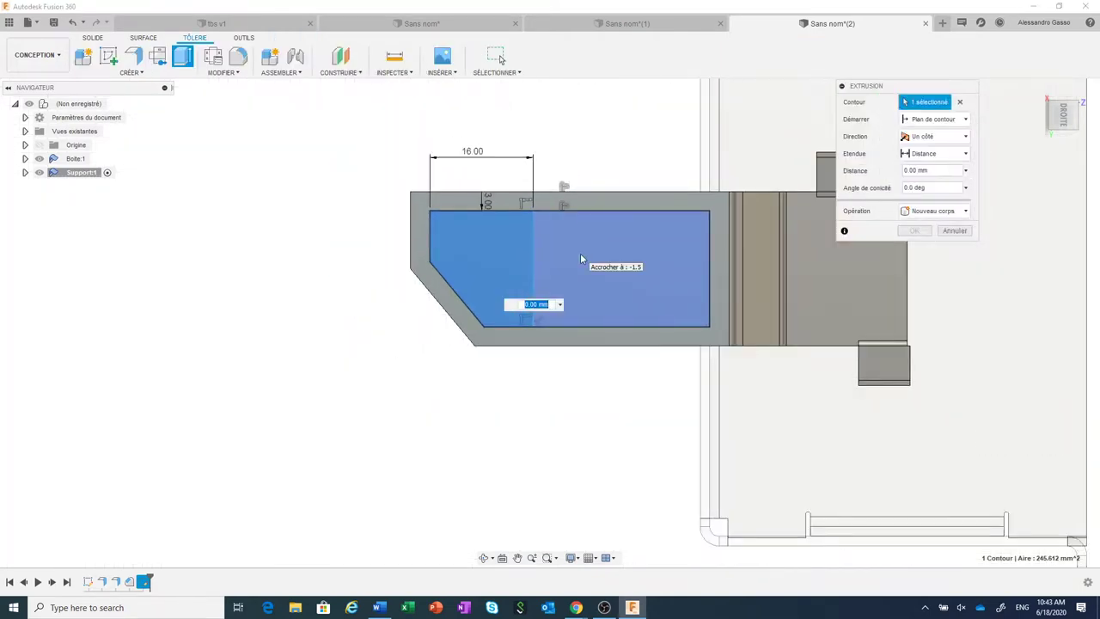
mouse_move(585, 251)
middle_mouse_down("shift")
mouse_move(511, 285)
mouse_move(590, 281)
mouse_move(540, 306)
middle_mouse_up("shift")
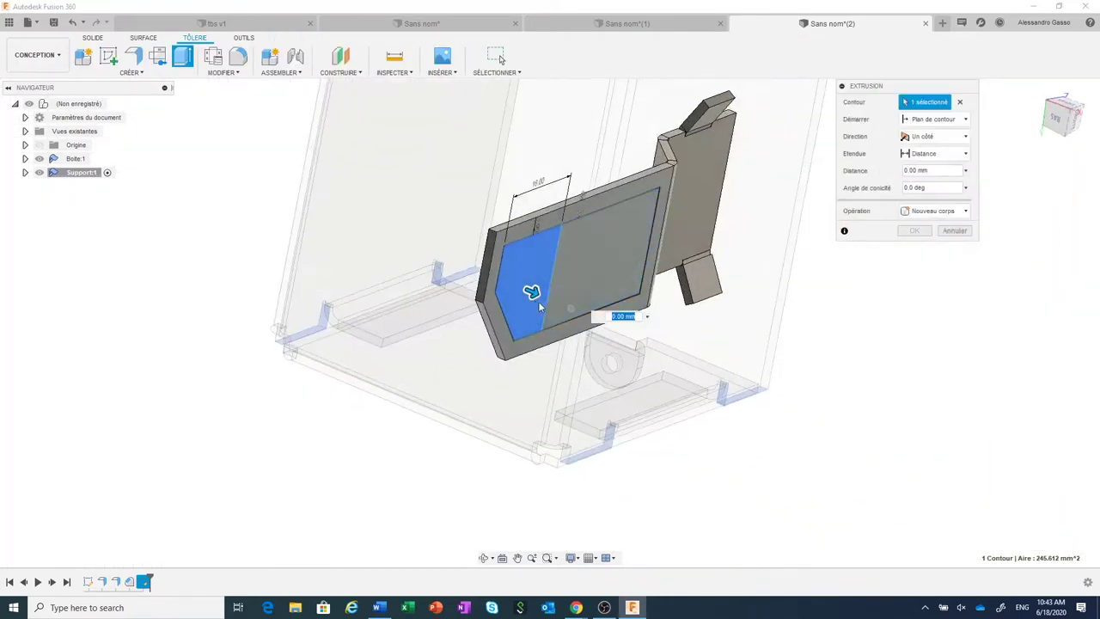
mouse_move(533, 292)
left_mouse_down()
mouse_move(491, 287)
mouse_move(484, 272)
left_mouse_up()
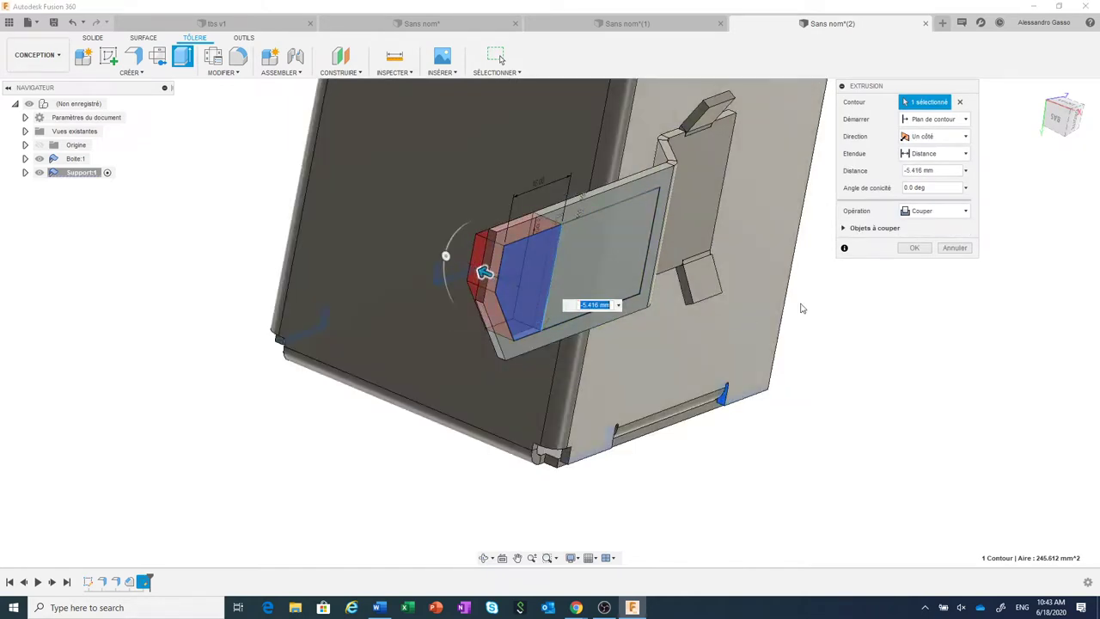
left_click(914, 248)
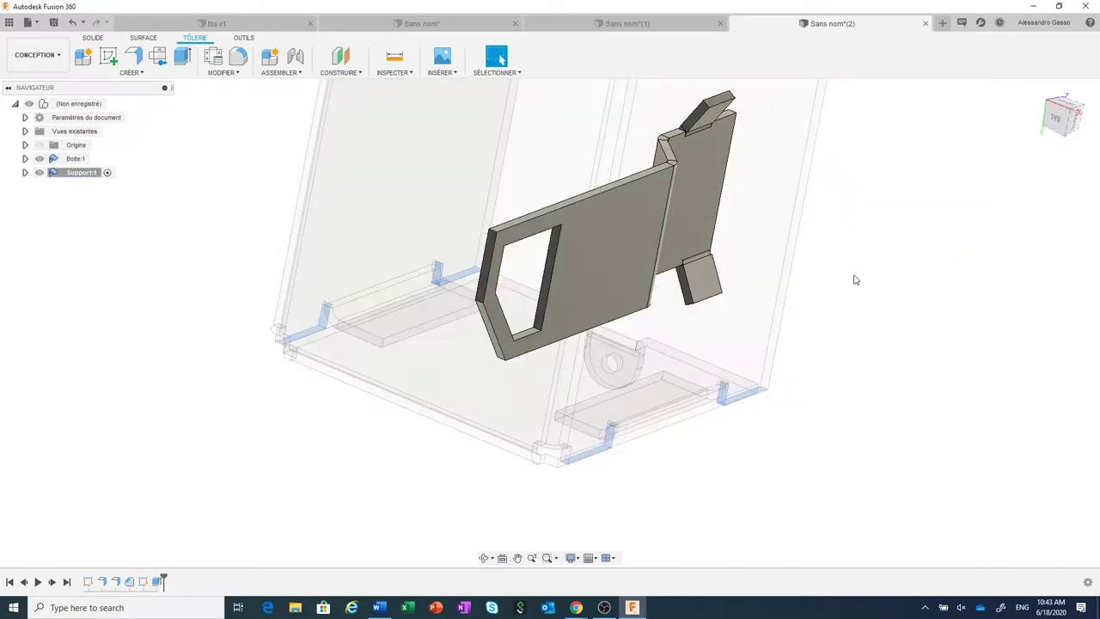
scroll(524, 366, "down", 2)
mouse_move(544, 355)
middle_mouse_down("shift")
mouse_move(633, 354)
mouse_move(611, 369)
middle_mouse_up("shift")
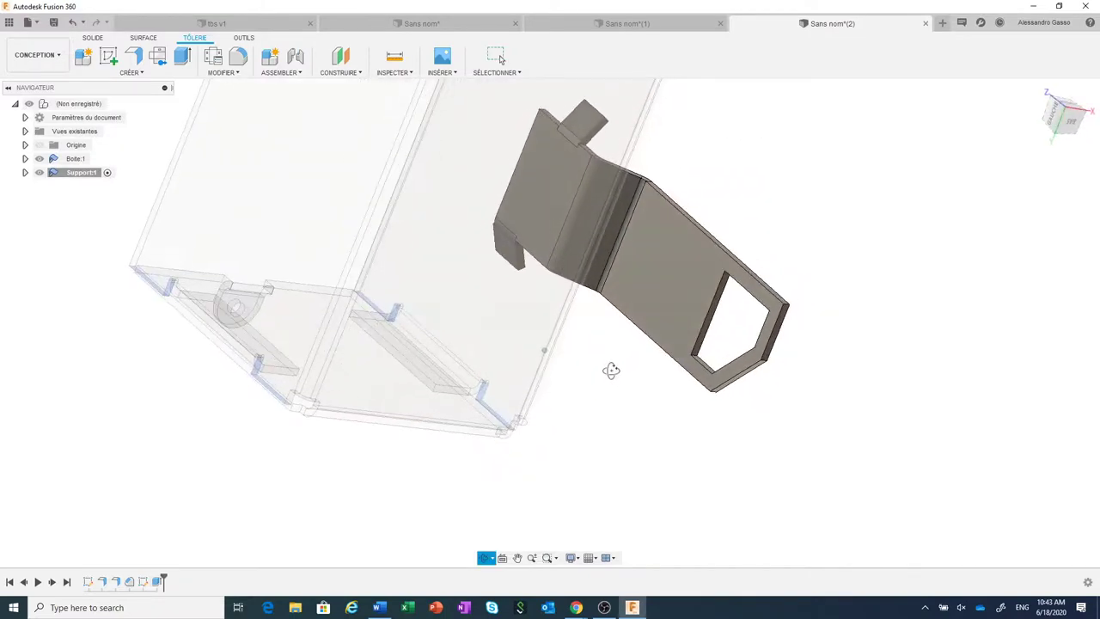
scroll(728, 323, "up", 2)
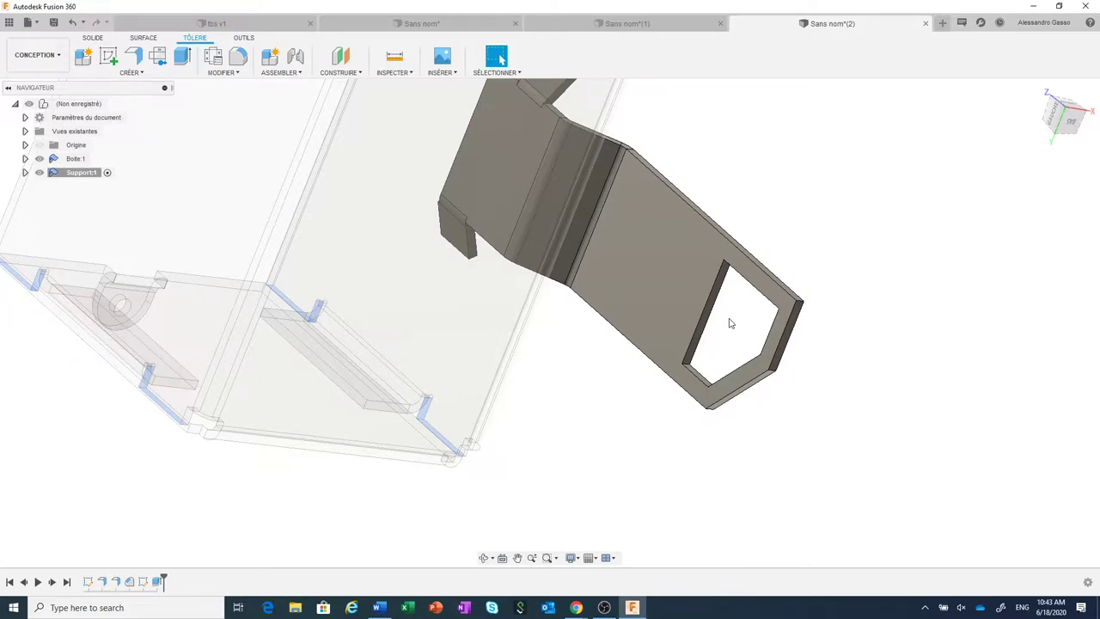
scroll(757, 310, "up", 1)
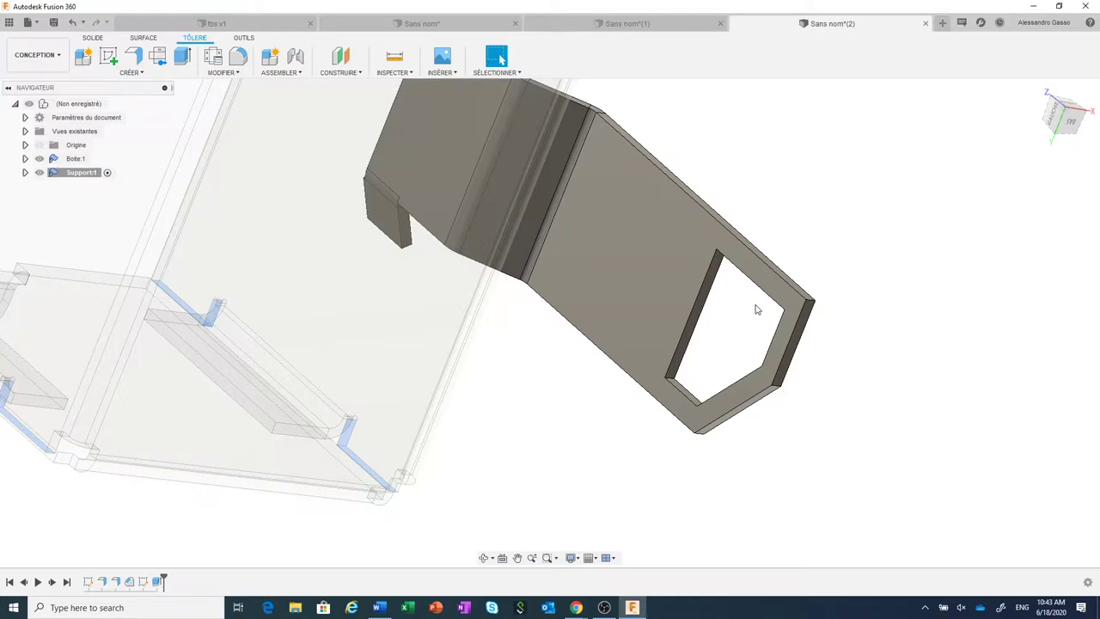
scroll(755, 309, "up", 1)
scroll(745, 307, "up", 1)
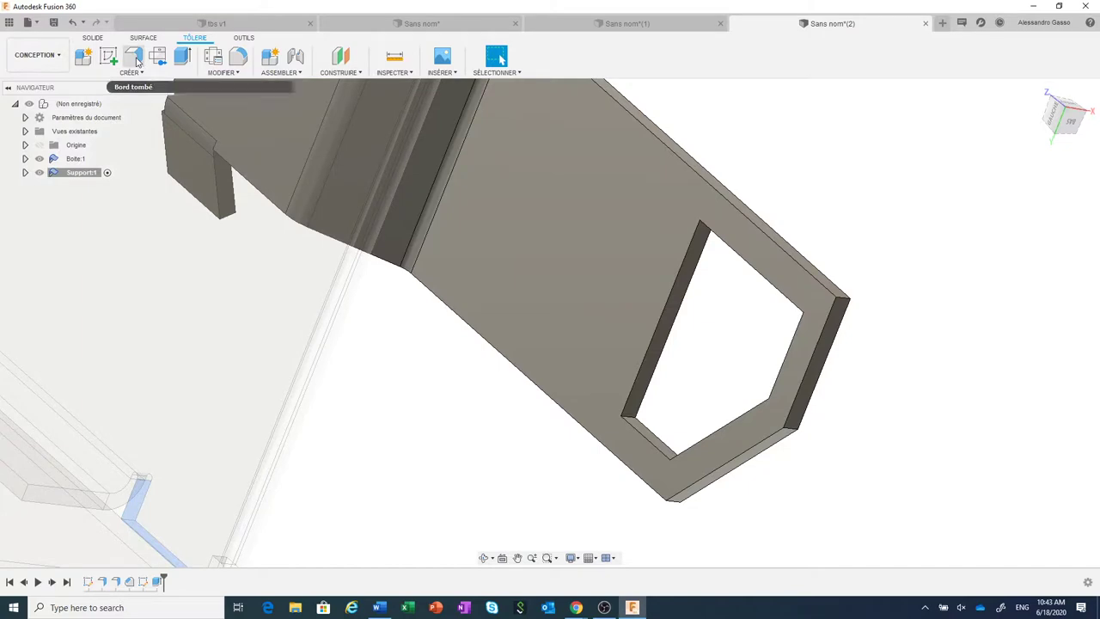
Start a flange on the cut-out's inner edge, limited from both ends with the Deux côtés extent.
left_click(133, 58)
scroll(744, 300, "up", 1)
scroll(744, 301, "up", 1)
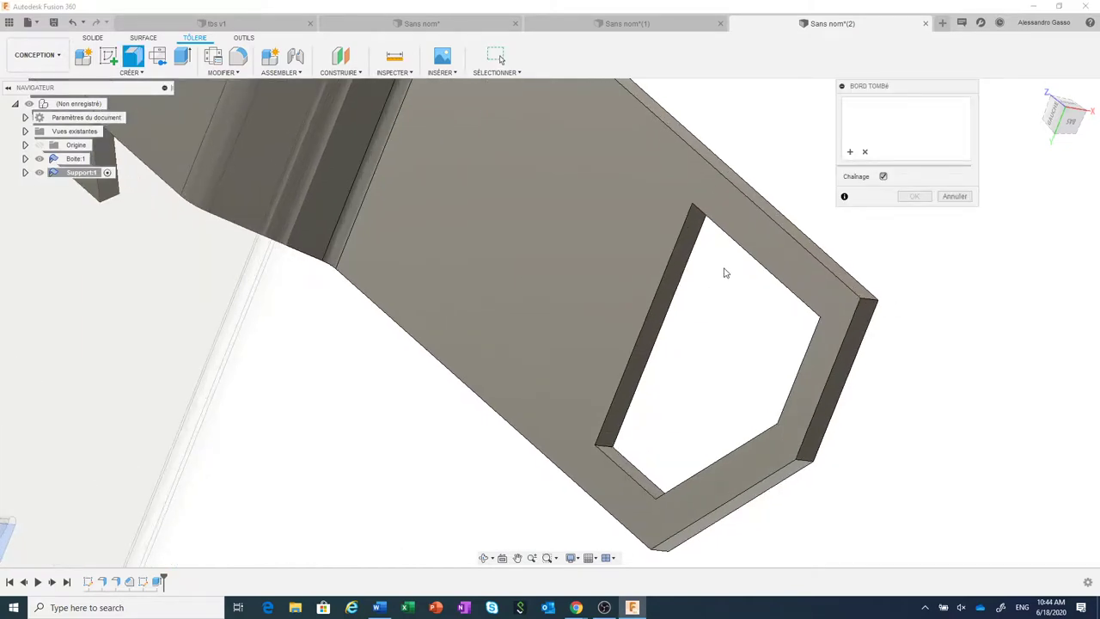
left_click(736, 244)
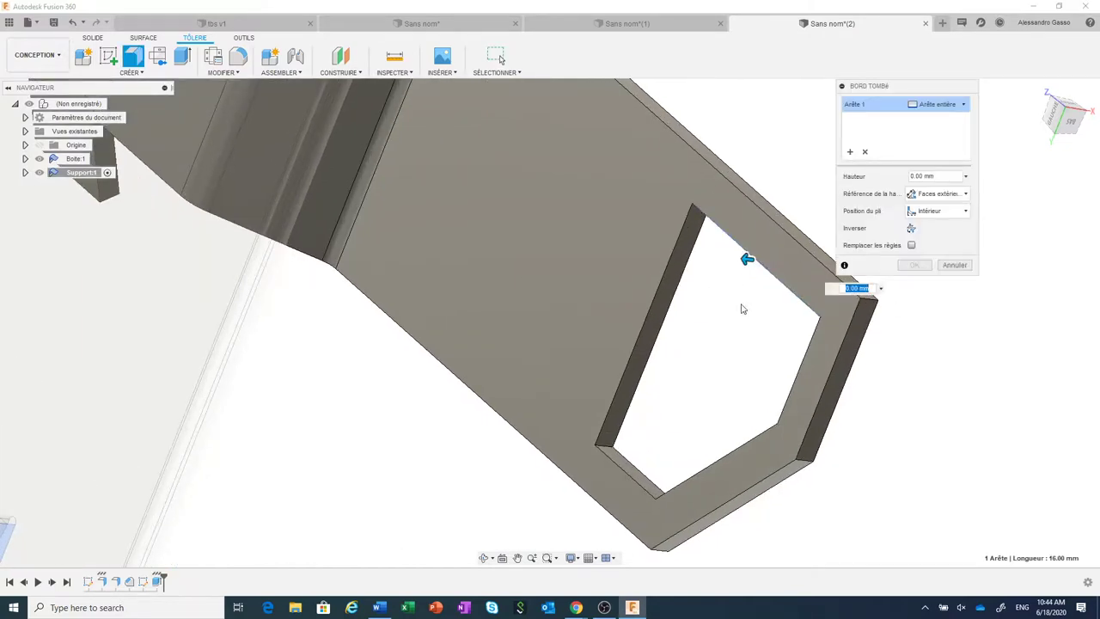
mouse_move(747, 259)
left_mouse_down()
mouse_move(622, 258)
mouse_move(612, 246)
left_mouse_up()
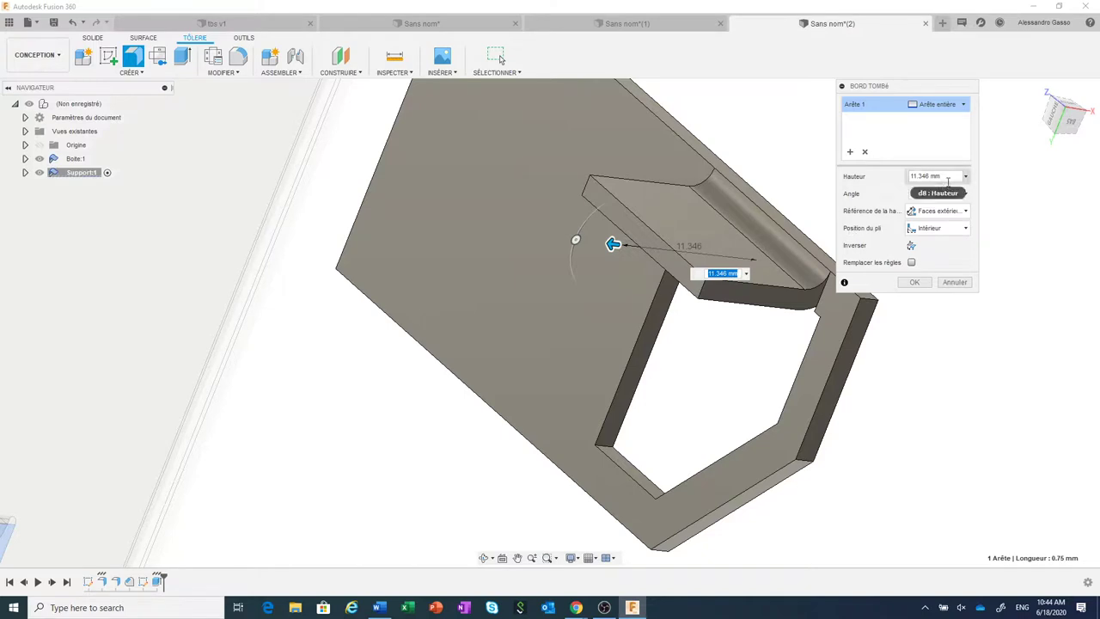
left_click(948, 106)
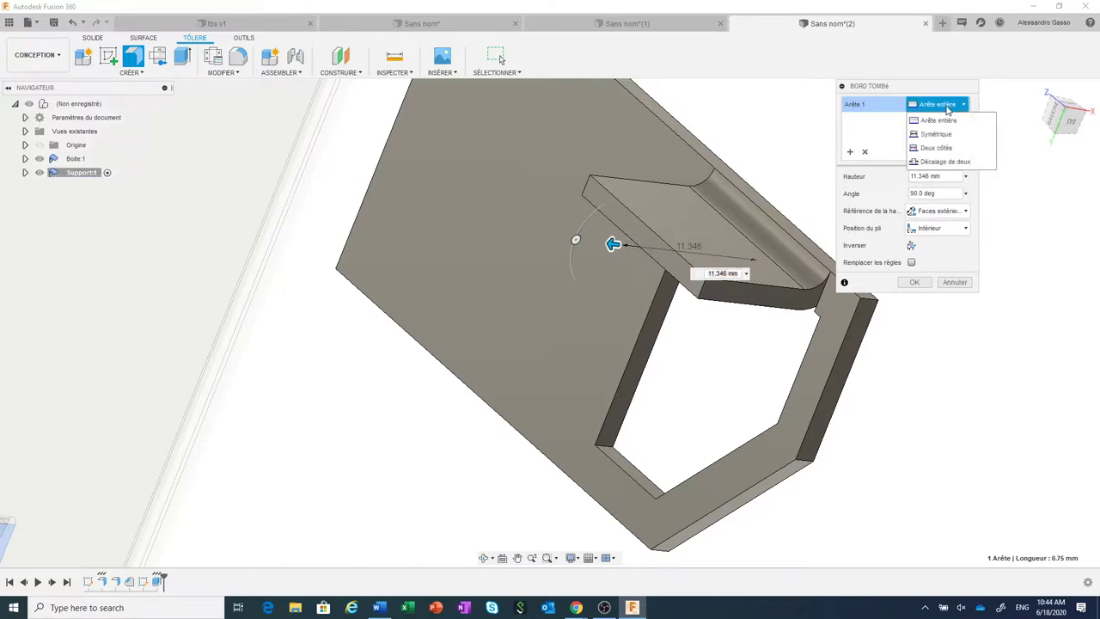
left_click(936, 147)
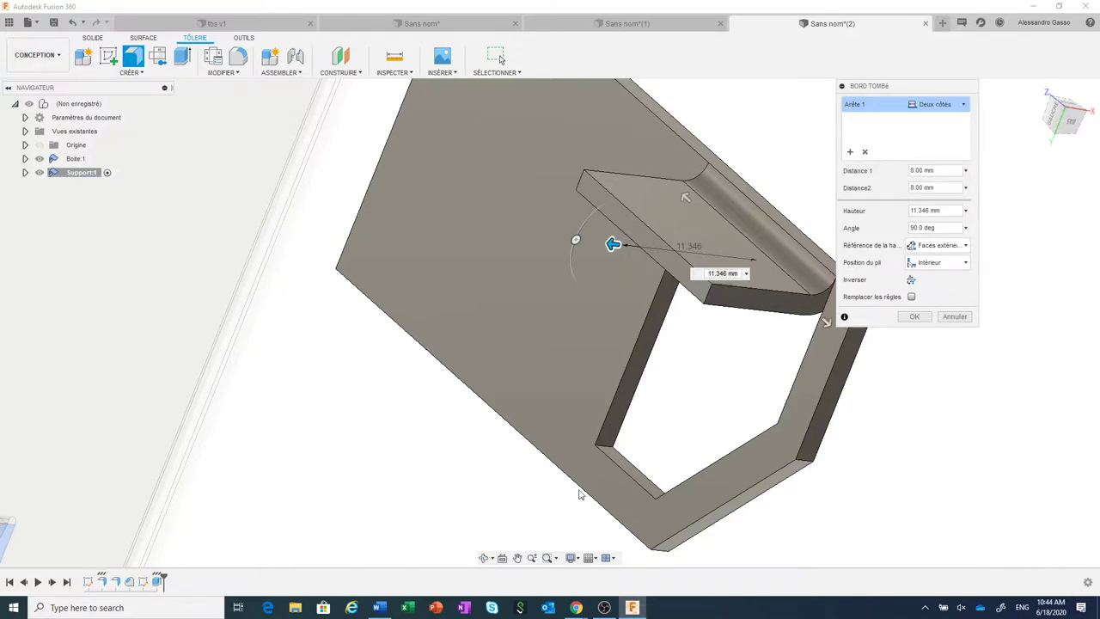
middle_click_drag(663, 419, 686, 453, "shift")
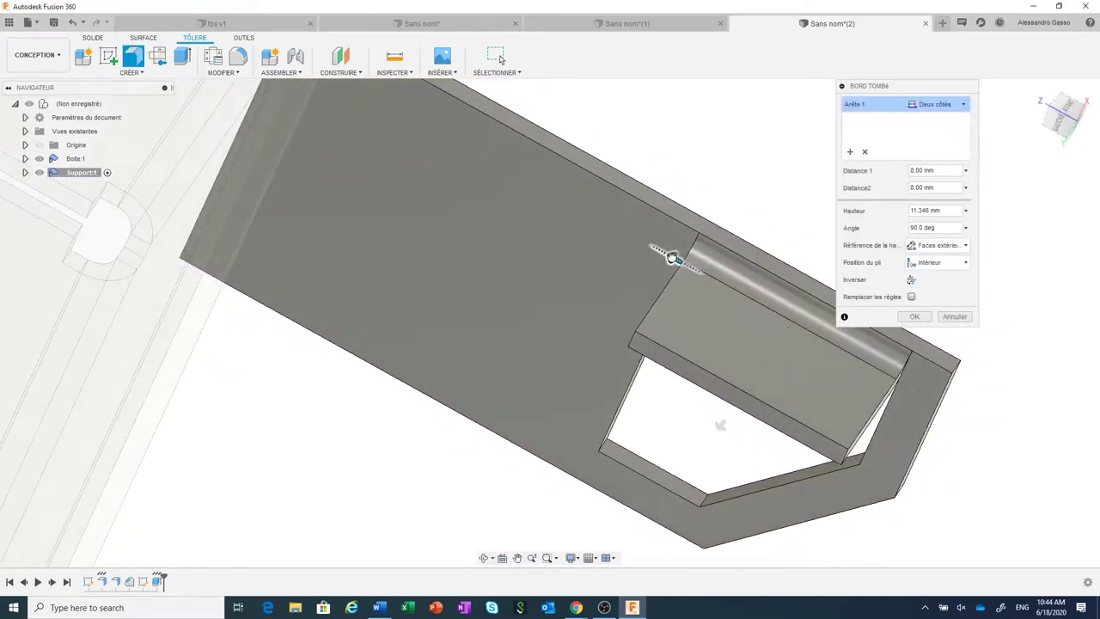
left_click_drag(675, 258, 711, 282)
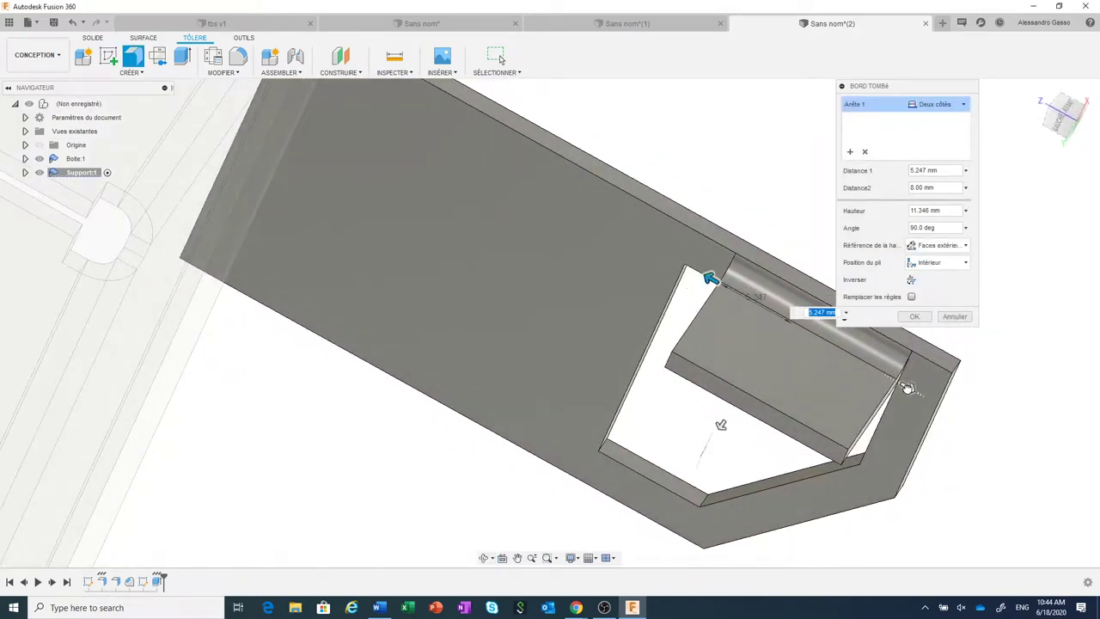
mouse_move(903, 383)
left_mouse_down()
mouse_move(814, 335)
mouse_move(762, 323)
left_mouse_up()
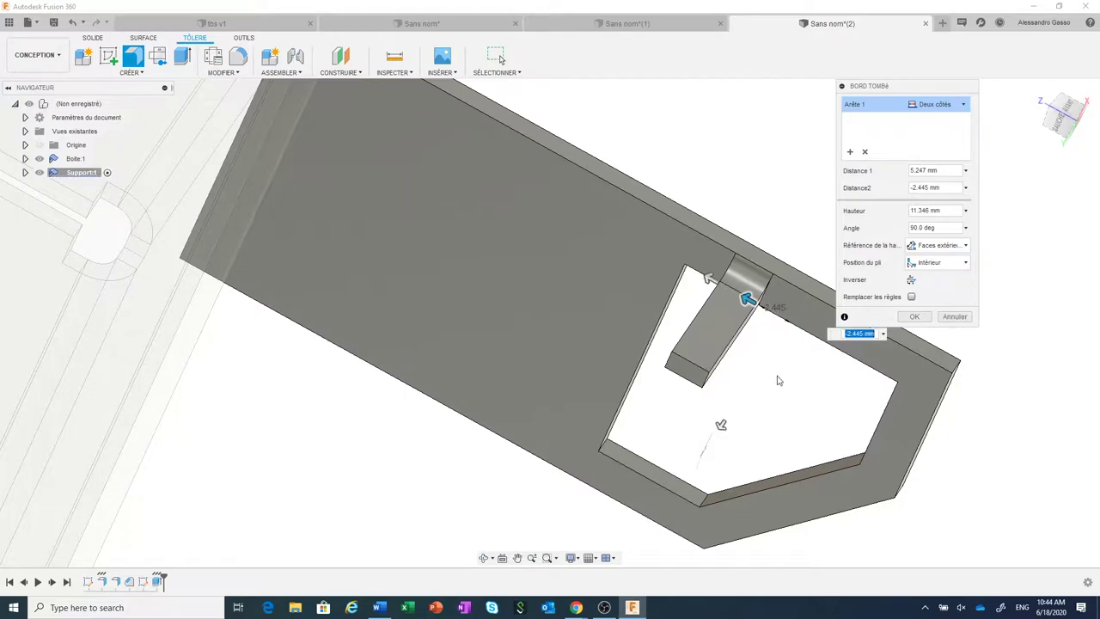
Give the flange a 15 mm height and a 45° angle, and accept it.
mouse_move(784, 391)
middle_mouse_down("shift")
mouse_move(716, 379)
mouse_move(719, 392)
middle_mouse_up("shift")
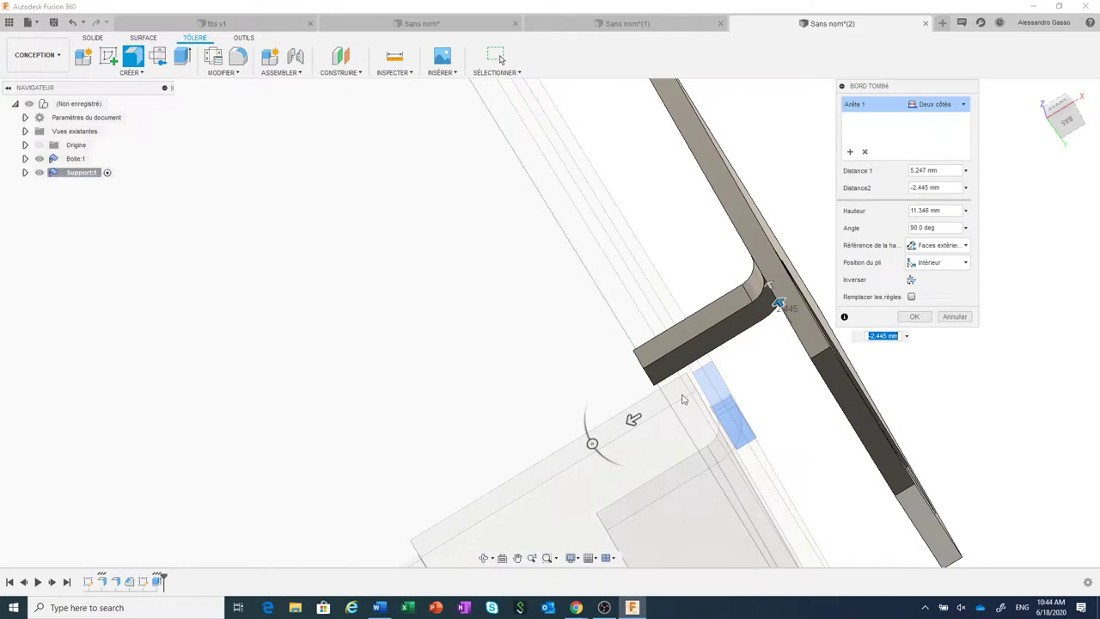
left_click_drag(633, 419, 608, 427)
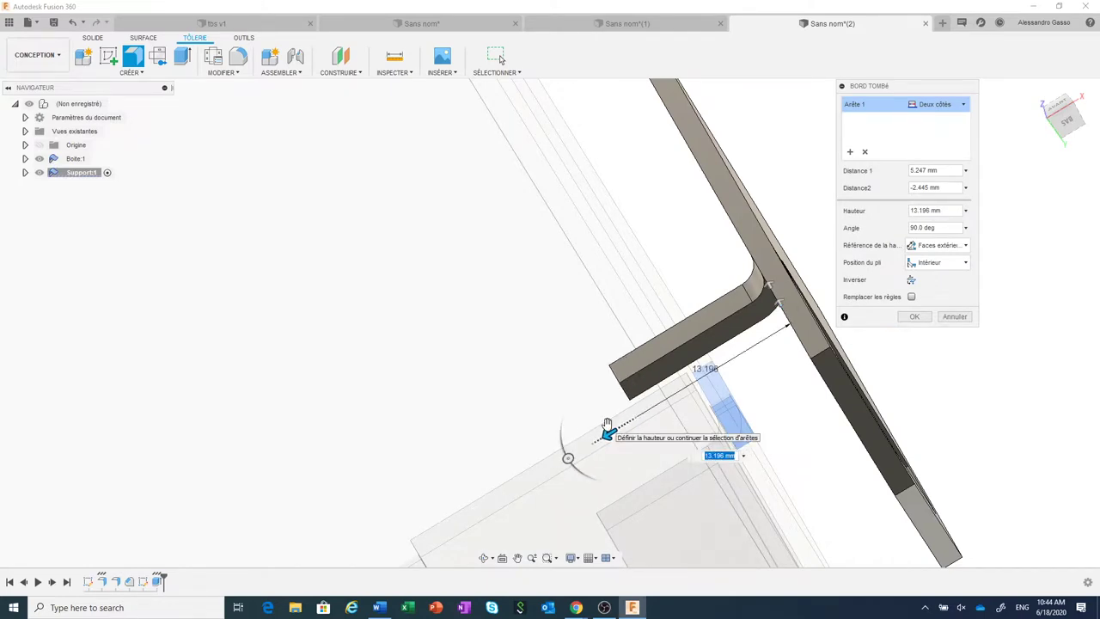
type("15")
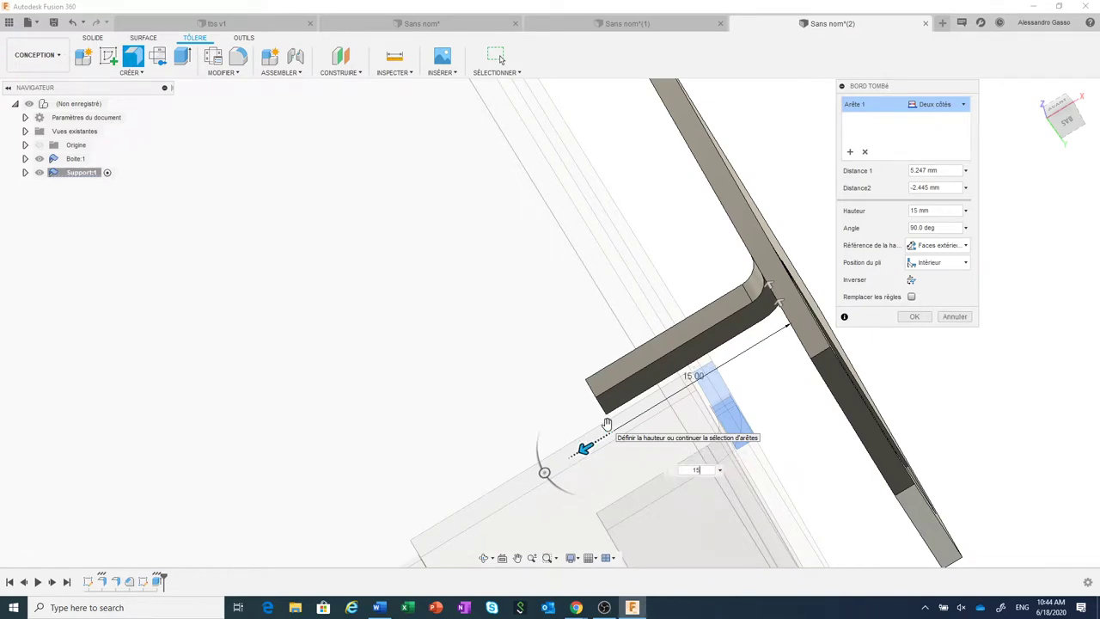
key("Return")
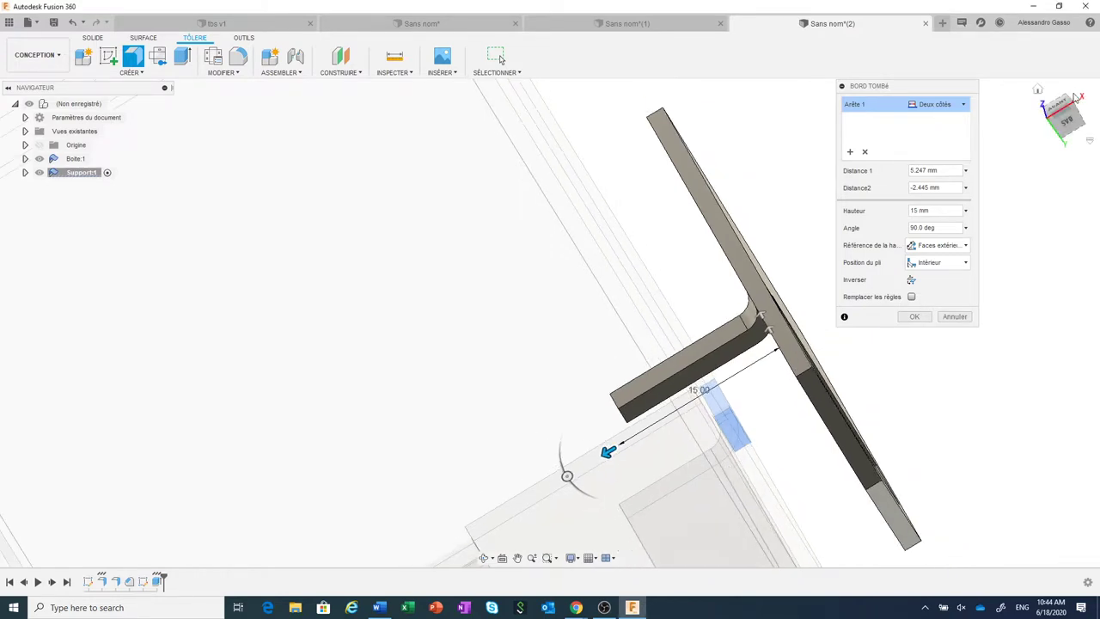
left_click(1069, 125)
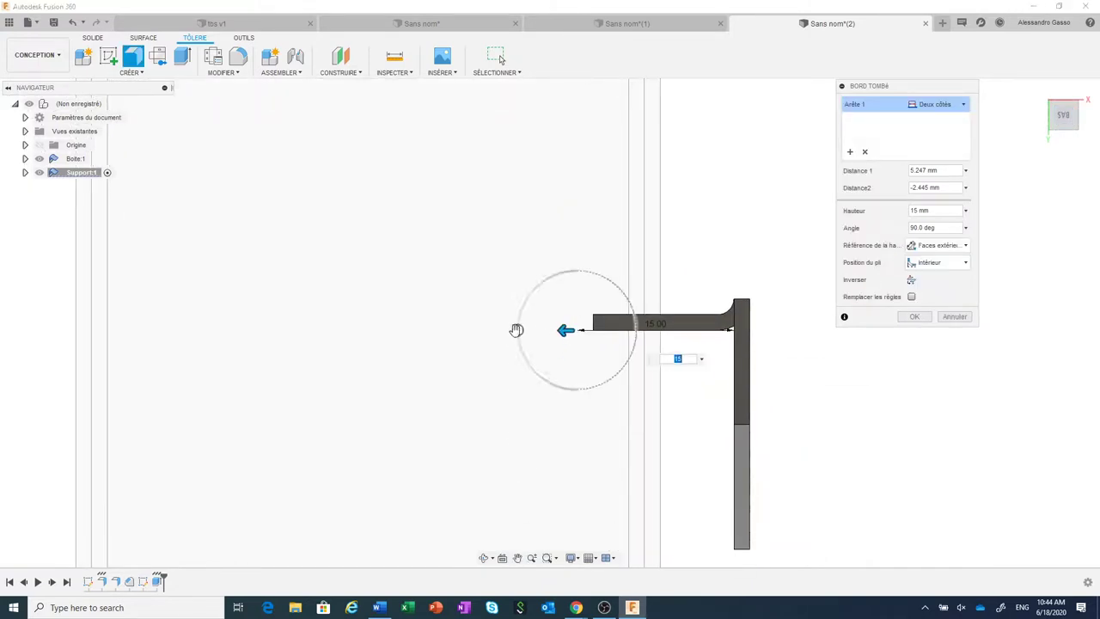
left_click_drag(516, 330, 537, 419)
left_click_drag(519, 355, 536, 372)
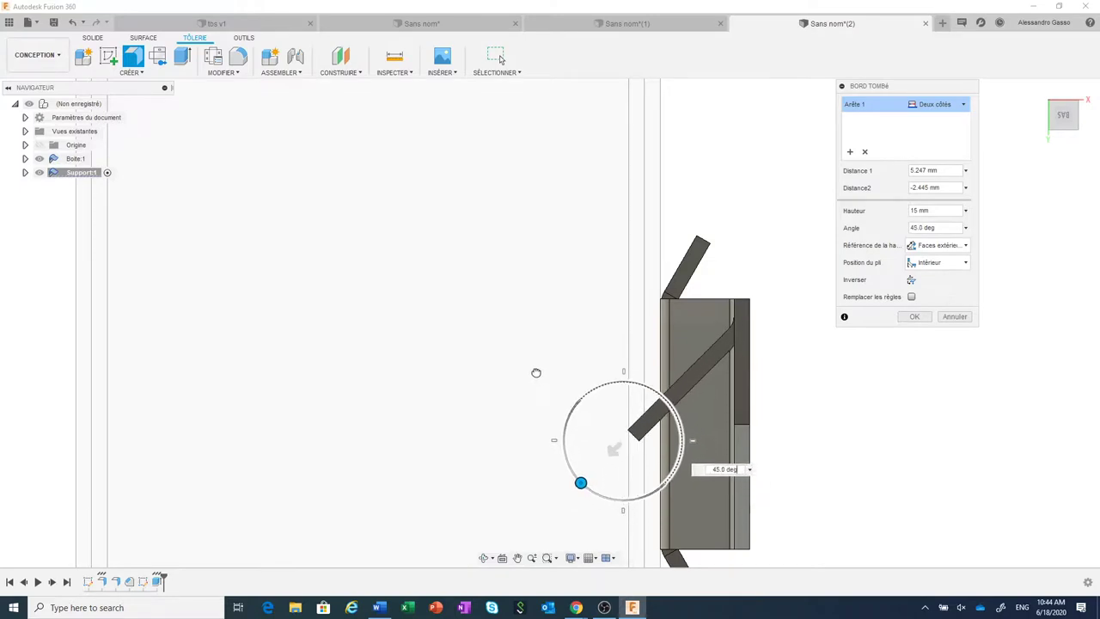
type("45")
key("Return")
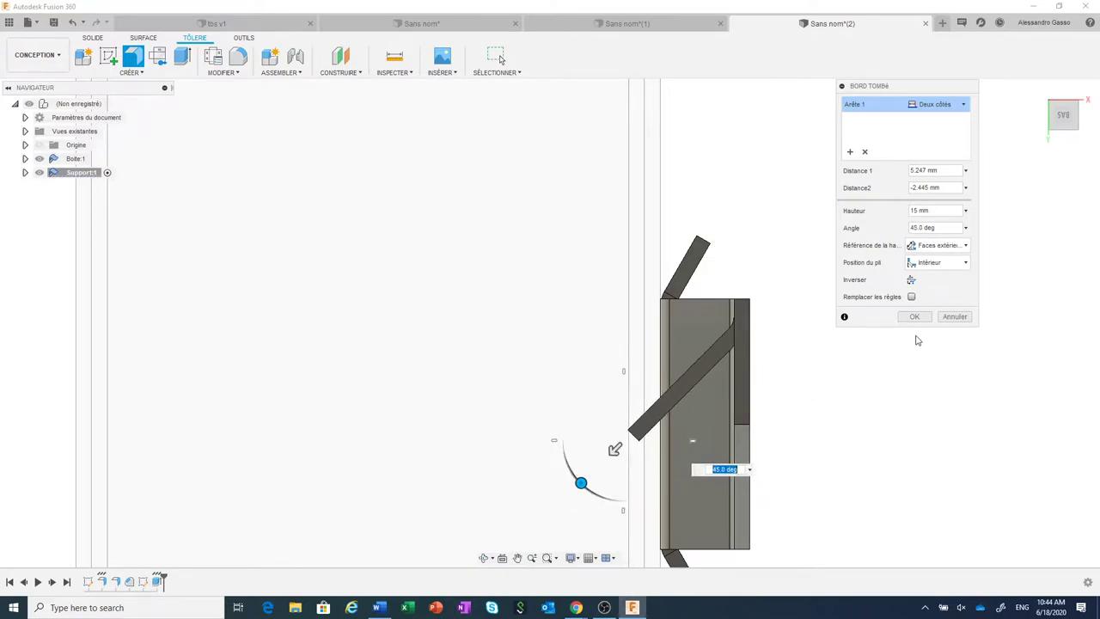
left_click(914, 318)
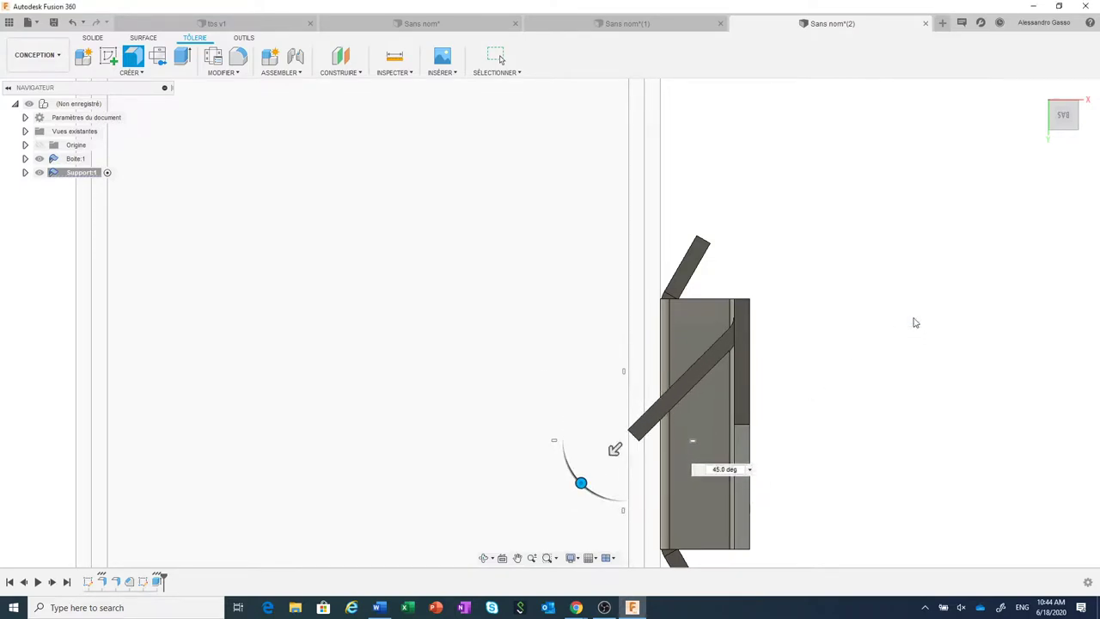
Select the 45° tab's angled face and bring up its action menu.
middle_click_drag(850, 389, 782, 395, "shift")
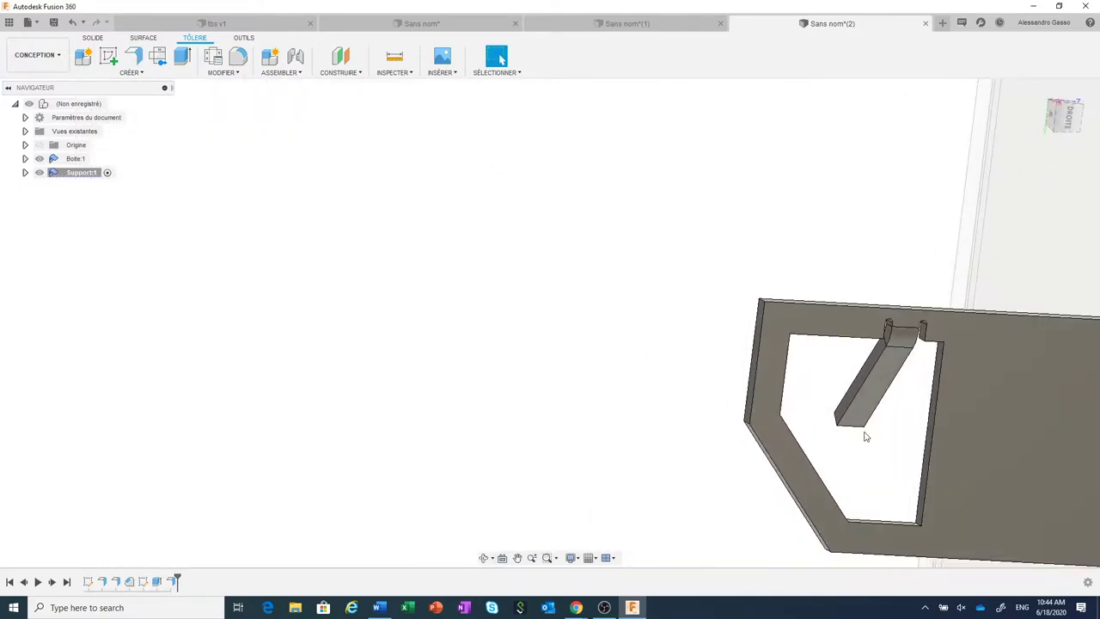
middle_click_drag(864, 436, 694, 384)
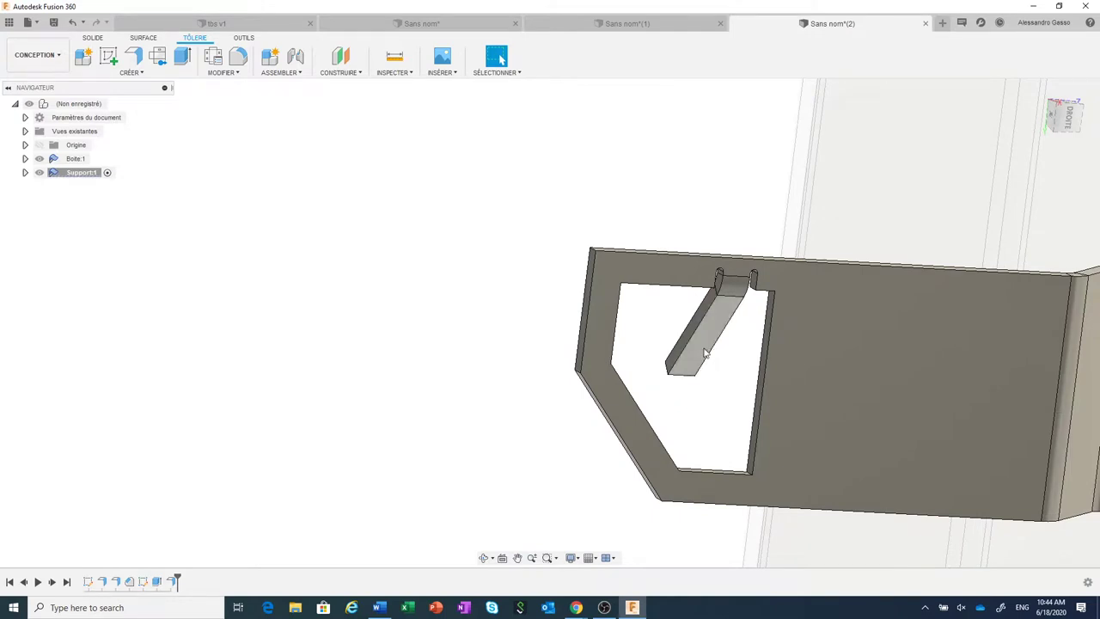
left_click(704, 352)
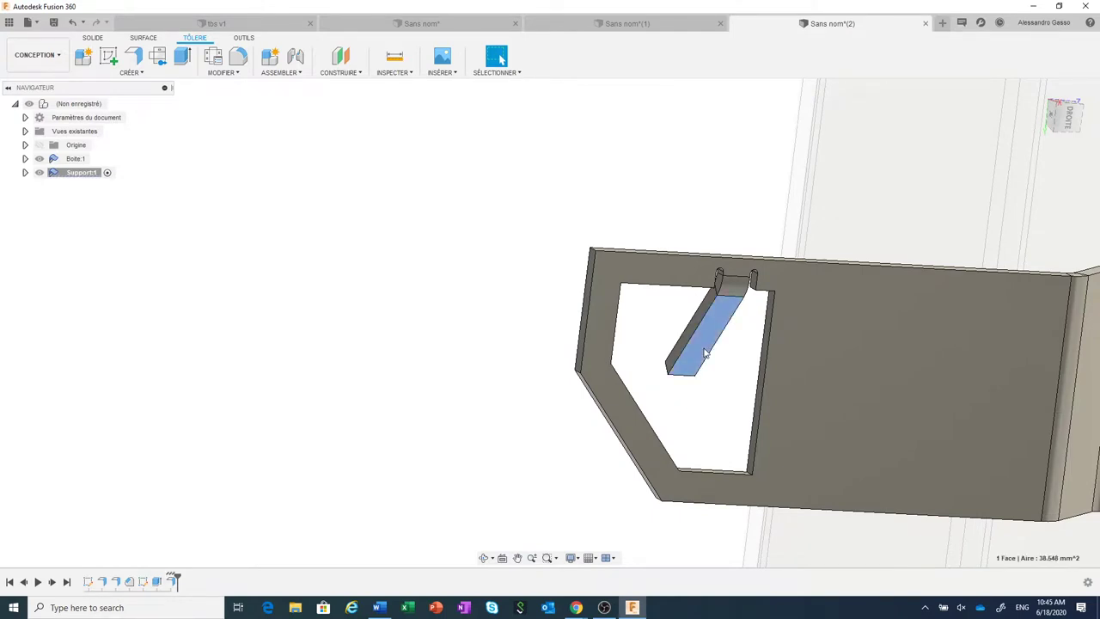
right_click(703, 352)
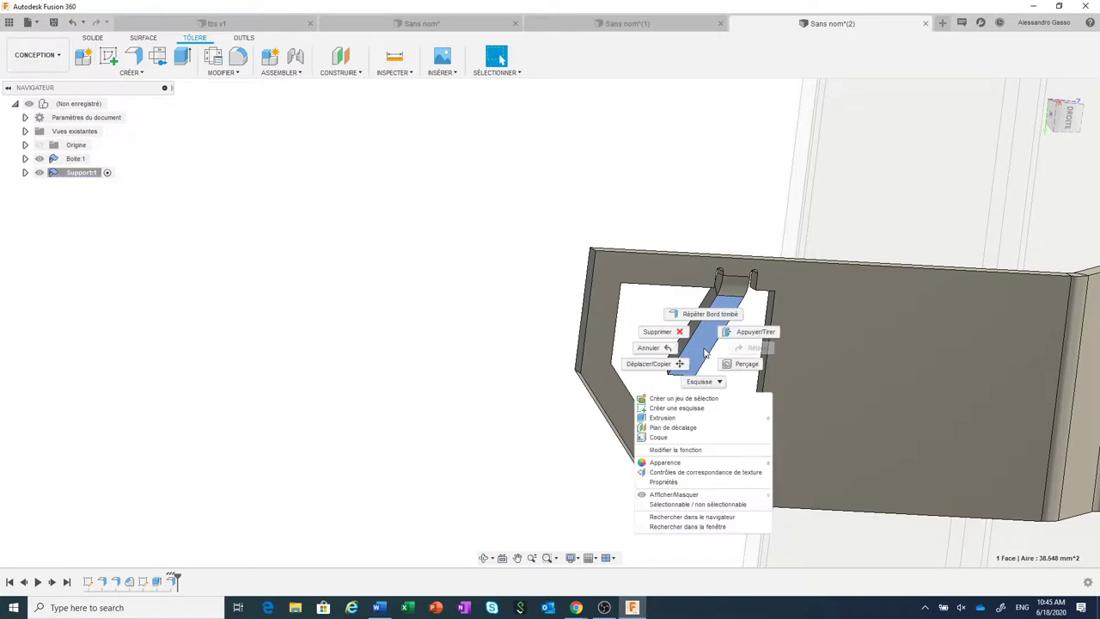
Sketch a single line across the tab's face from edge to edge and finish the sketch.
left_click(678, 408)
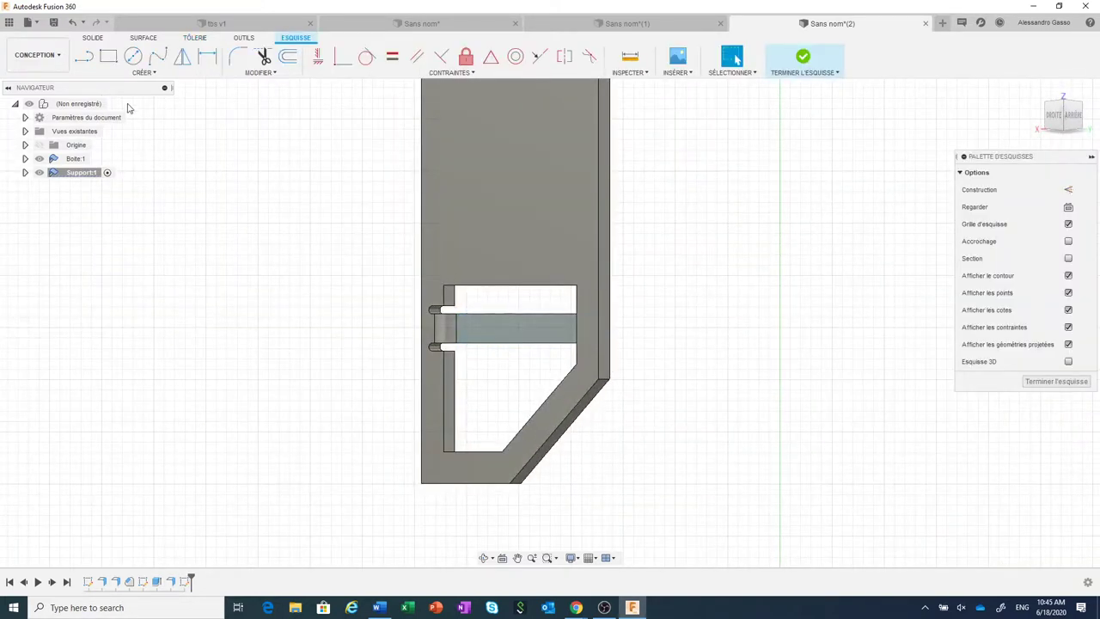
left_click(83, 56)
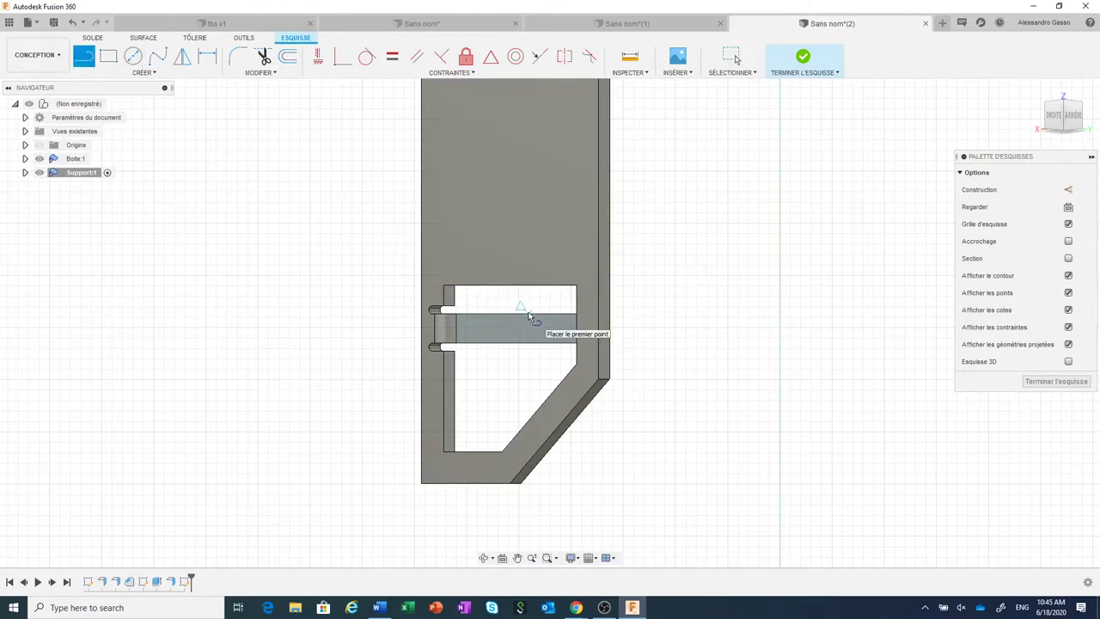
left_click(527, 328)
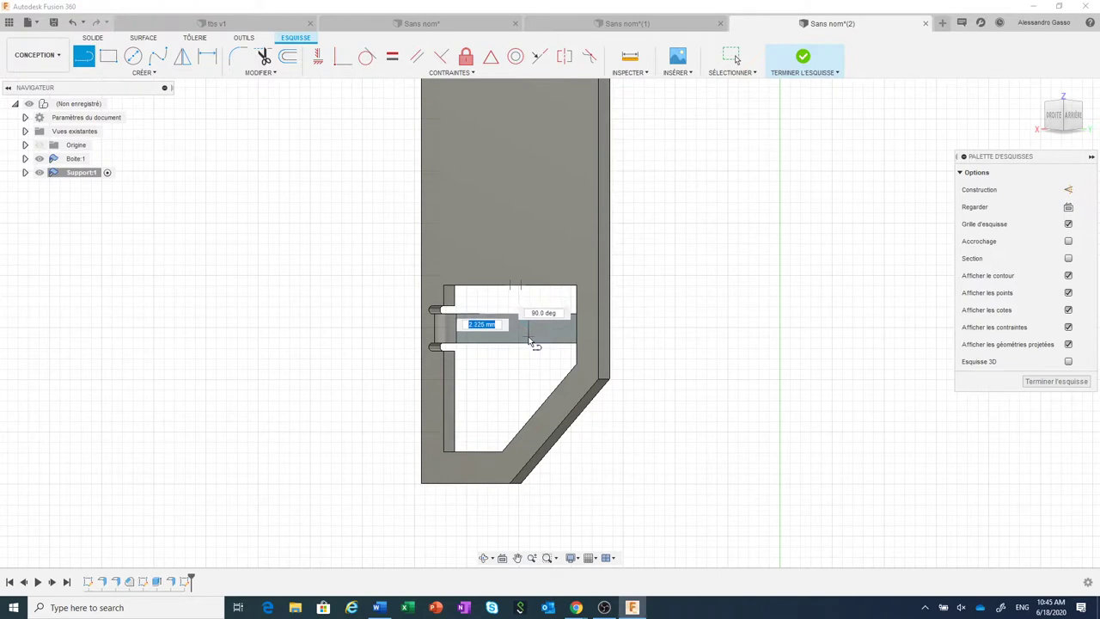
left_click(529, 344)
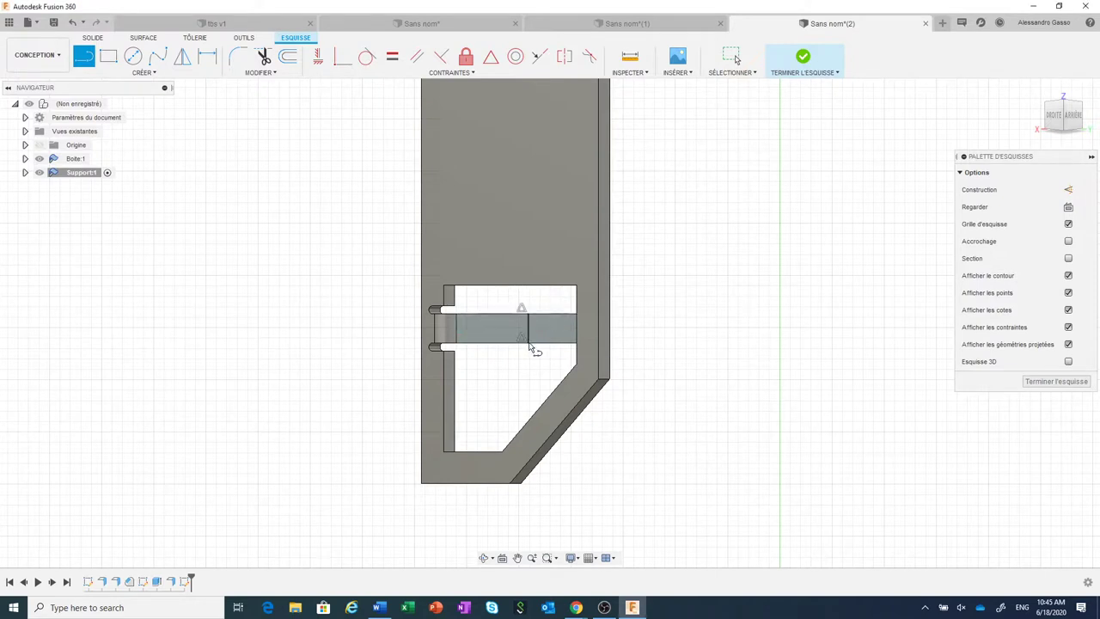
right_click(668, 327)
left_click(700, 329)
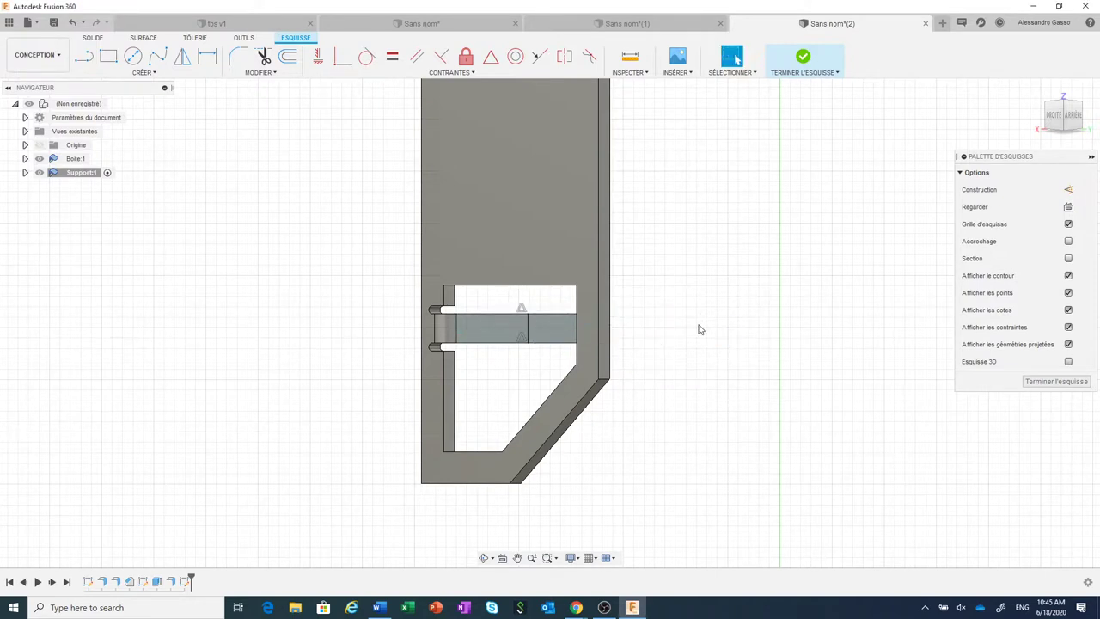
left_click(802, 58)
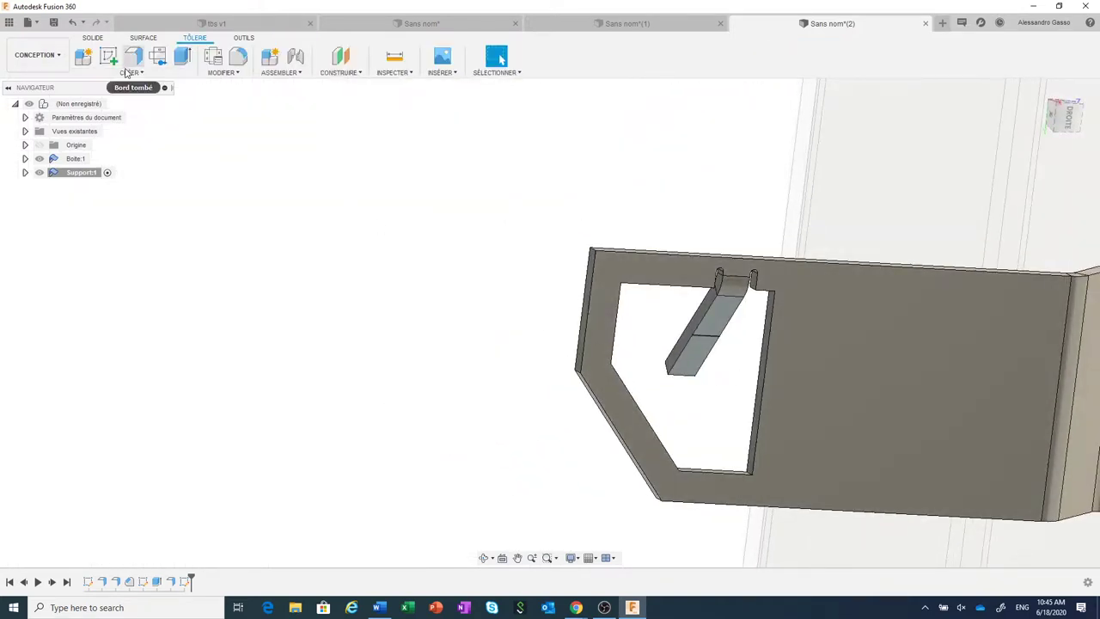
Bend the tab 90° along the sketched line, keeping the strap tab face fixed.
left_click(130, 72)
left_click(109, 129)
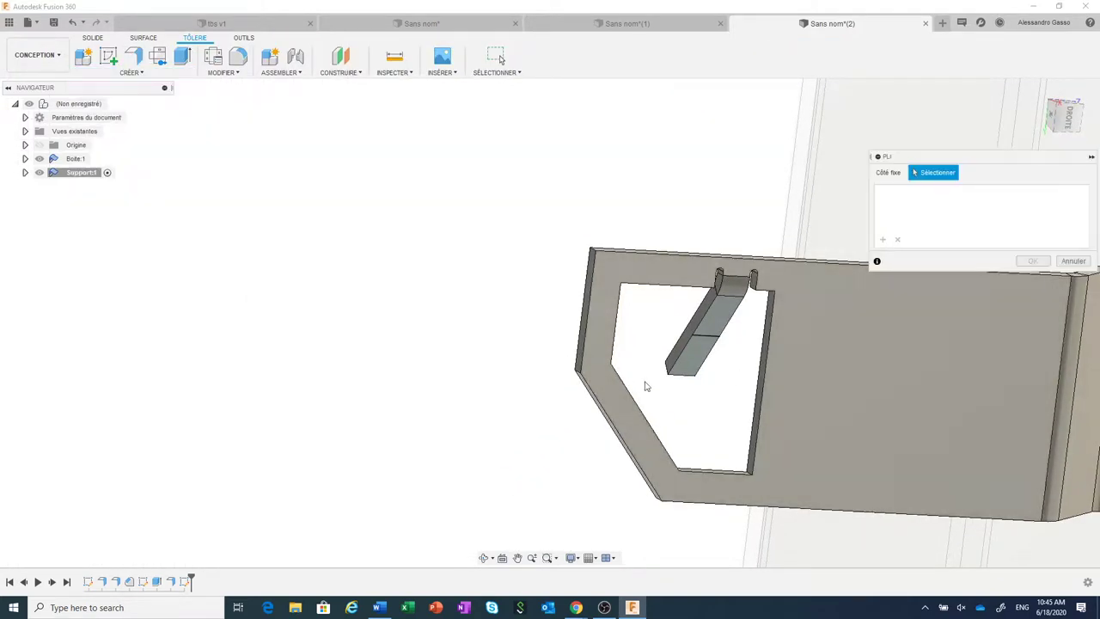
left_click(722, 327)
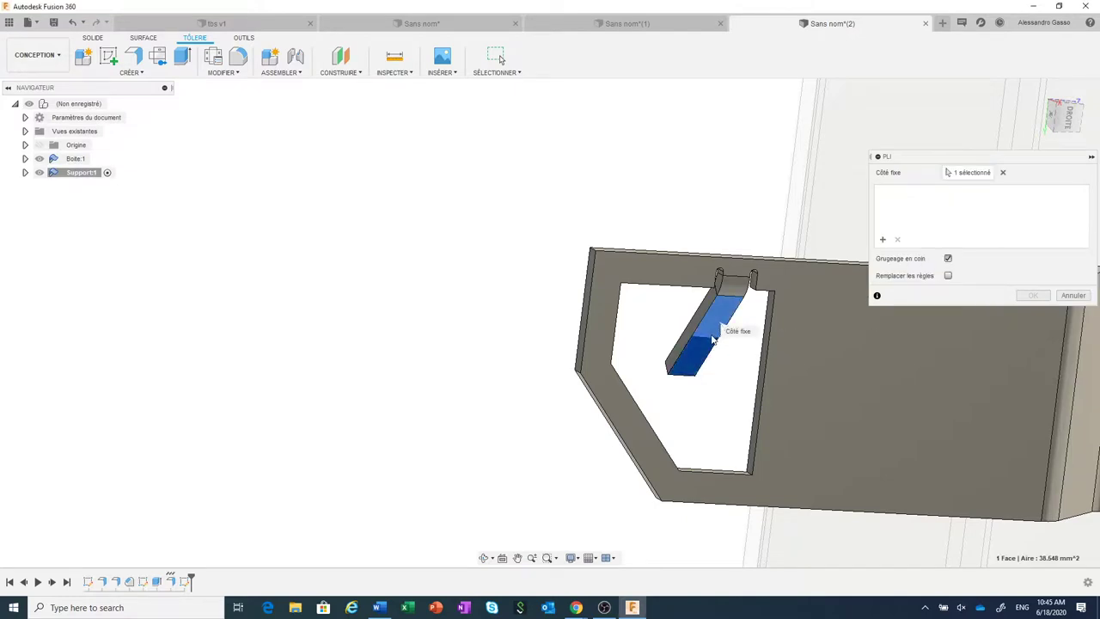
left_click(715, 339)
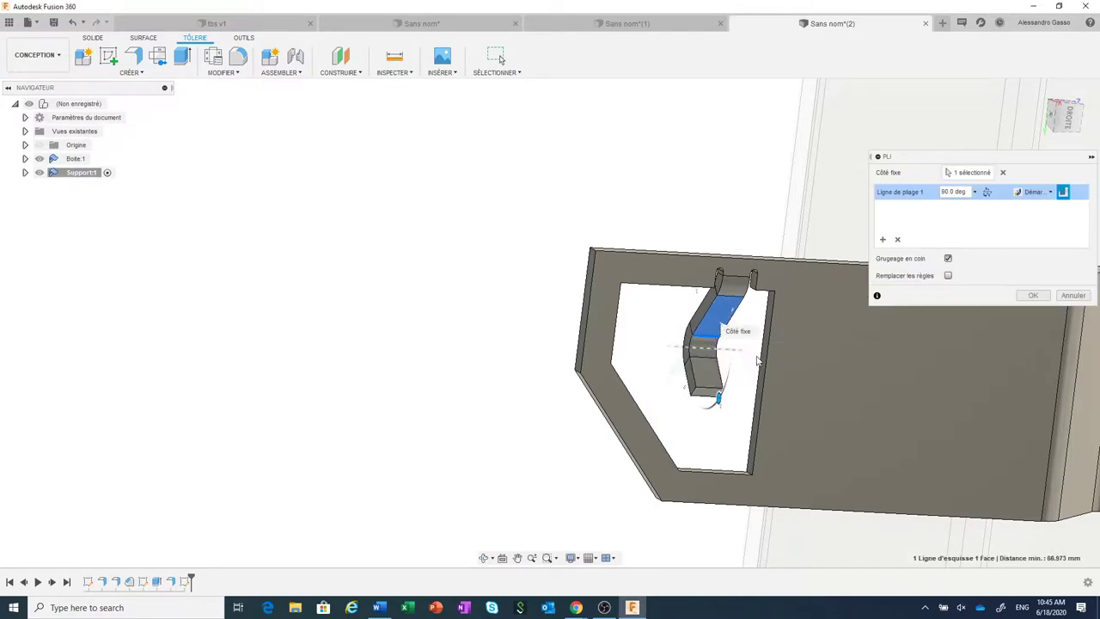
left_click(1033, 294)
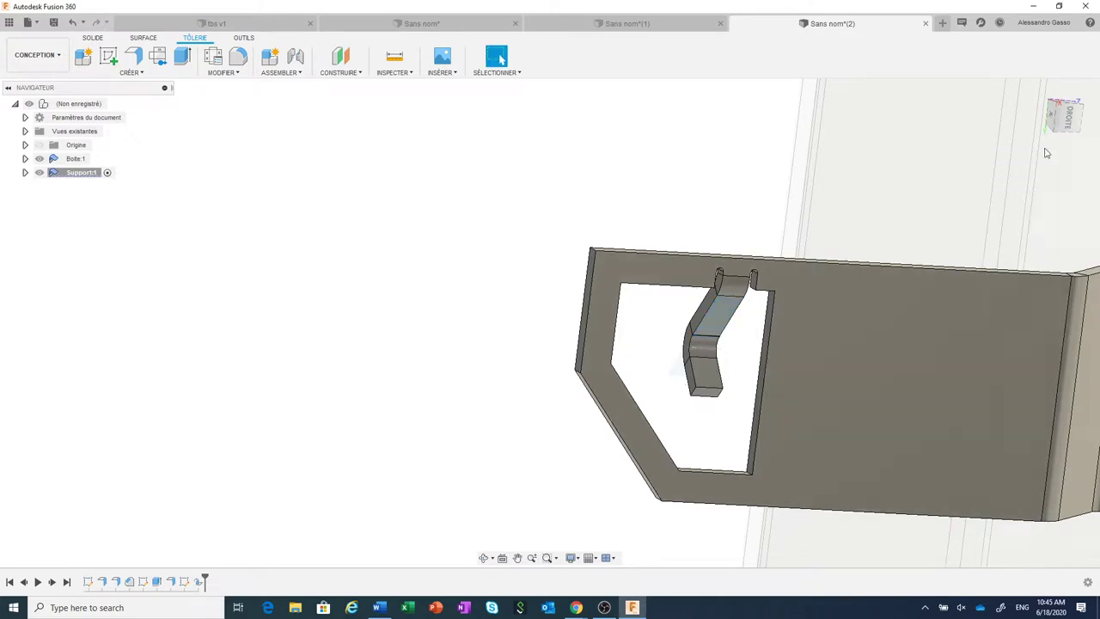
left_click(1051, 122)
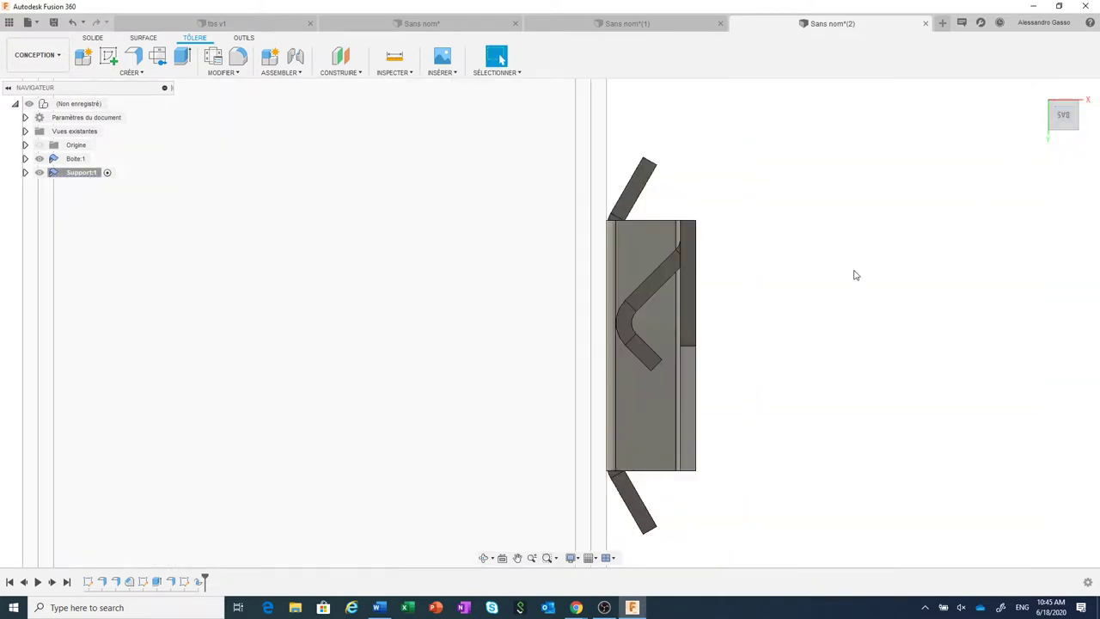
Edit the strap flange to keep its 15 mm height and change the angle to 30°.
right_click(171, 582)
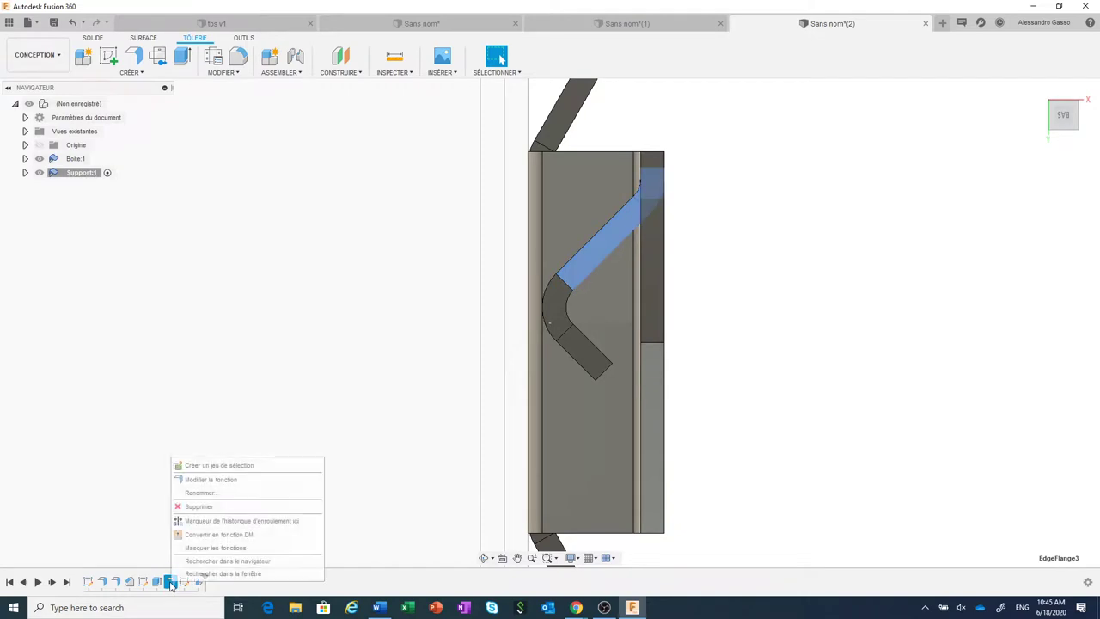
left_click(213, 483)
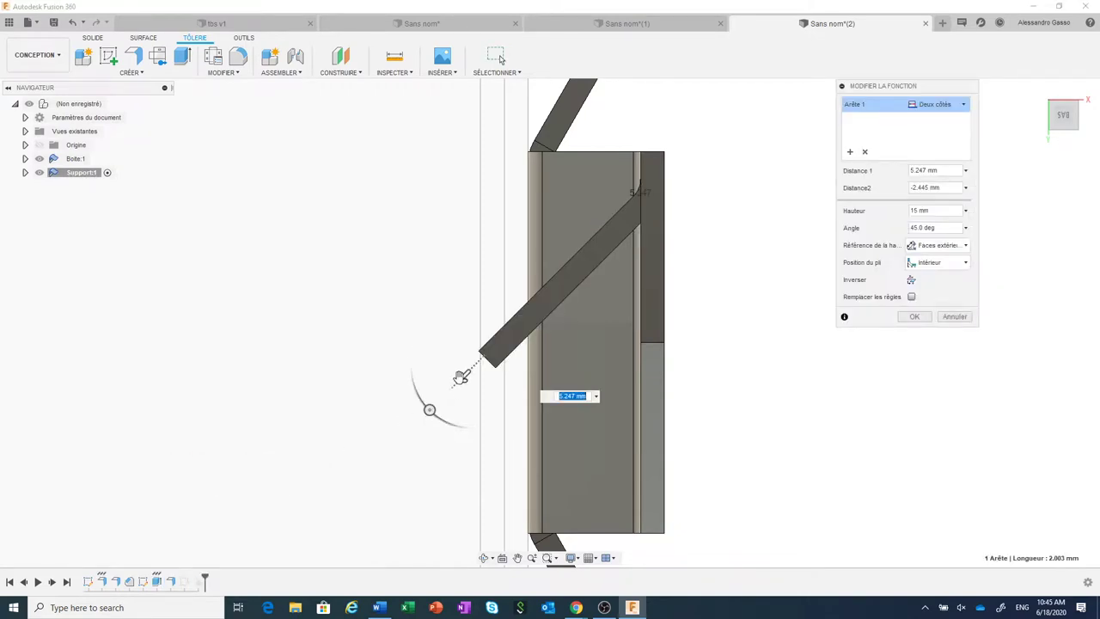
left_click_drag(462, 375, 469, 383)
type("15")
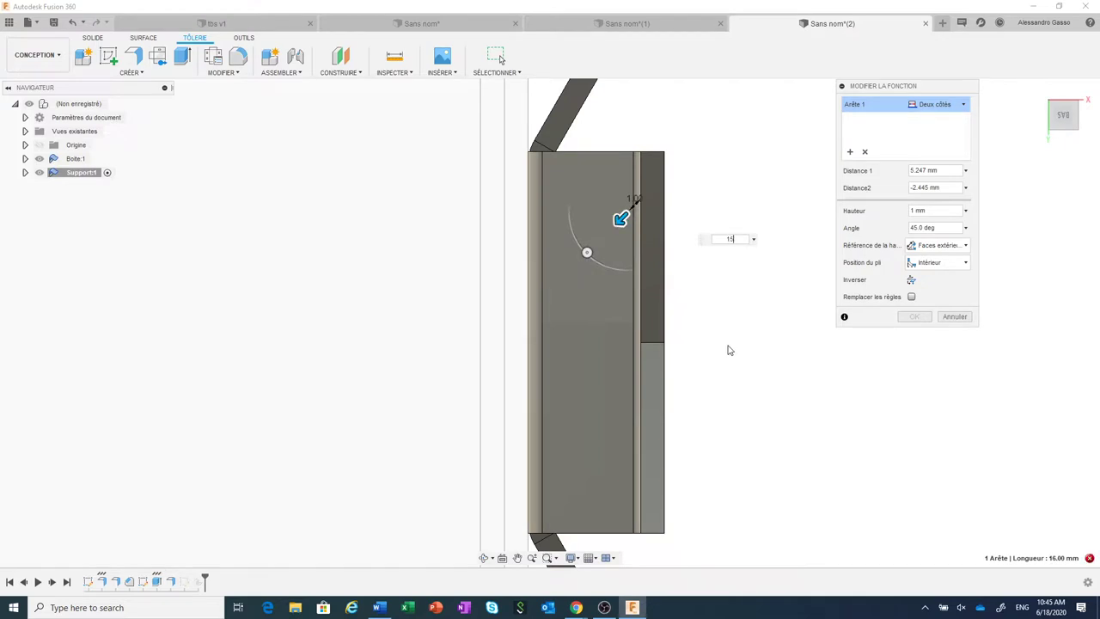
key("Return")
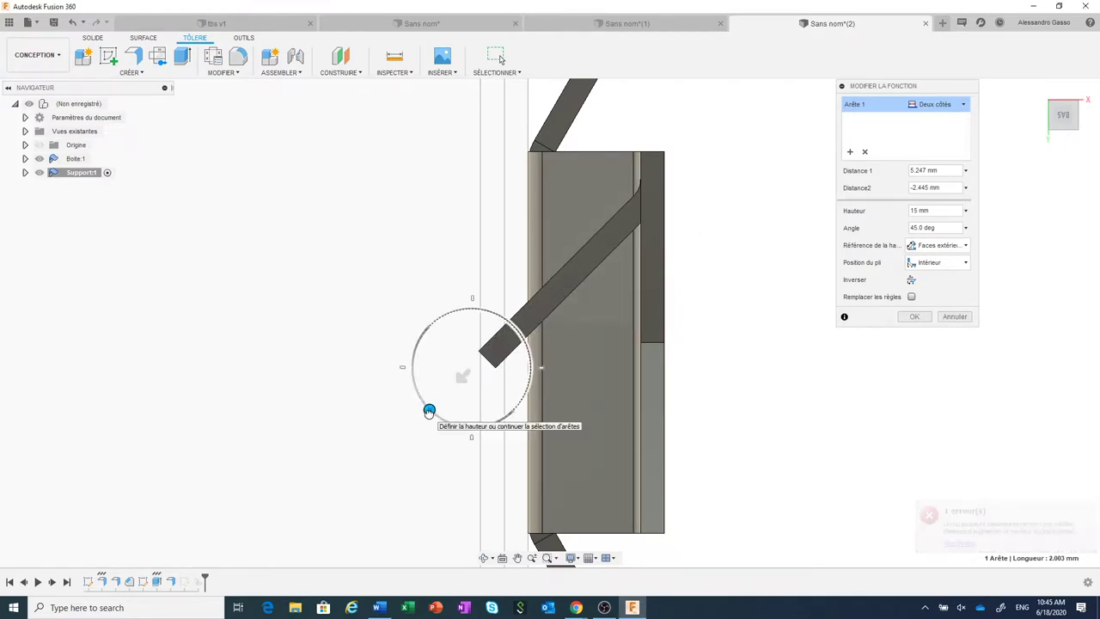
left_click_drag(429, 410, 441, 425)
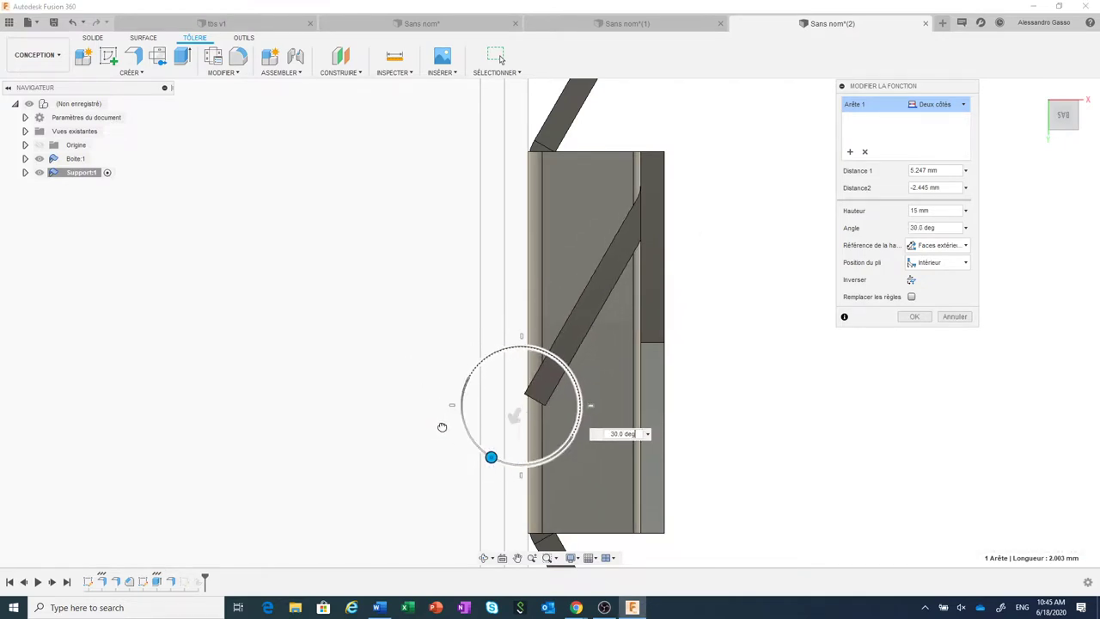
left_click(909, 318)
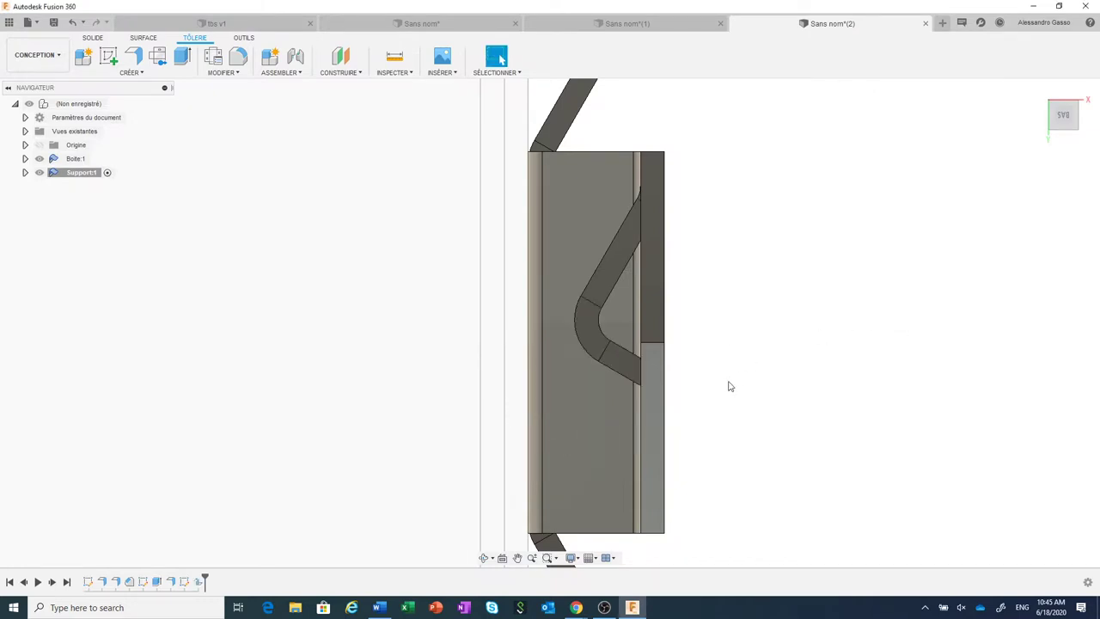
middle_click_drag(728, 386, 662, 386, "shift")
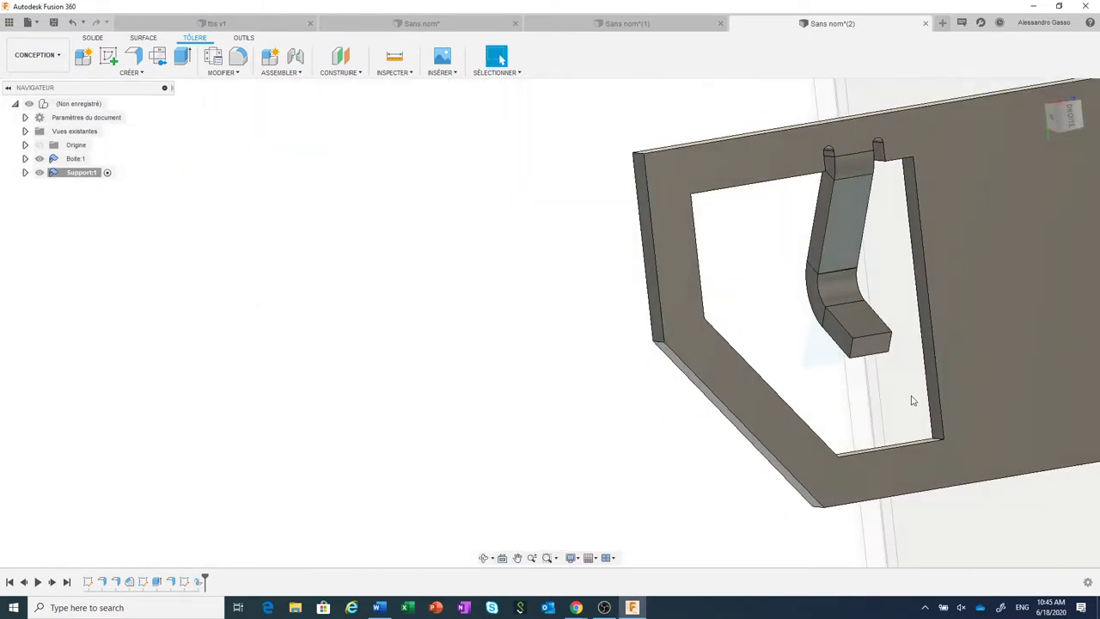
Chamfer both tip edges of the bent tab with an equal distance of 1.393 mm.
scroll(913, 400, "up", 2)
scroll(918, 405, "up", 2)
scroll(865, 404, "up", 2)
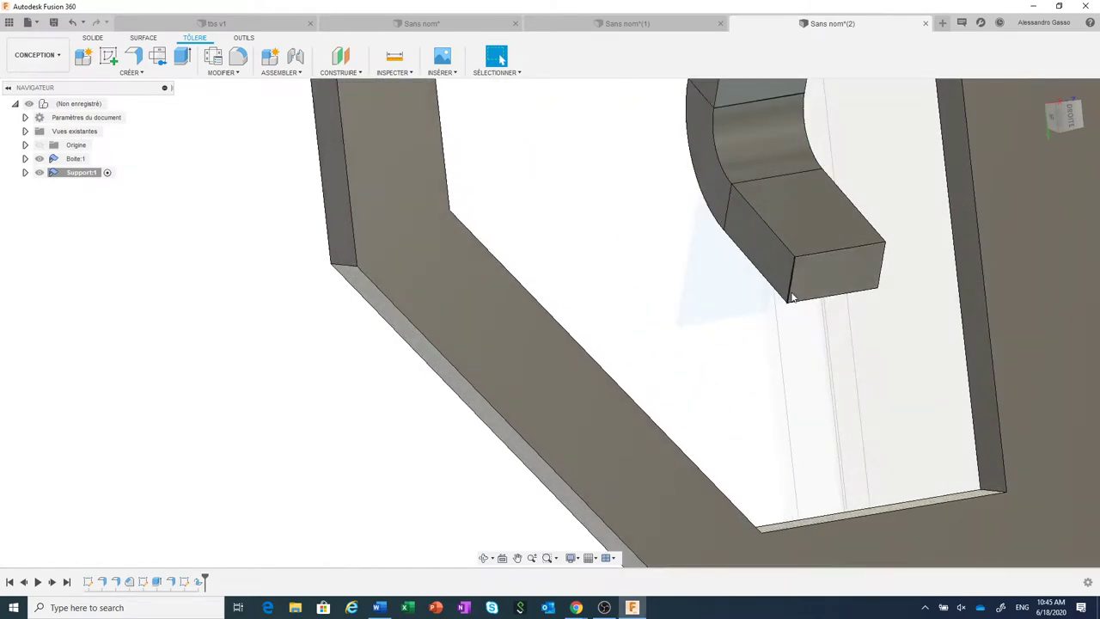
left_click(791, 298)
right_click(791, 297)
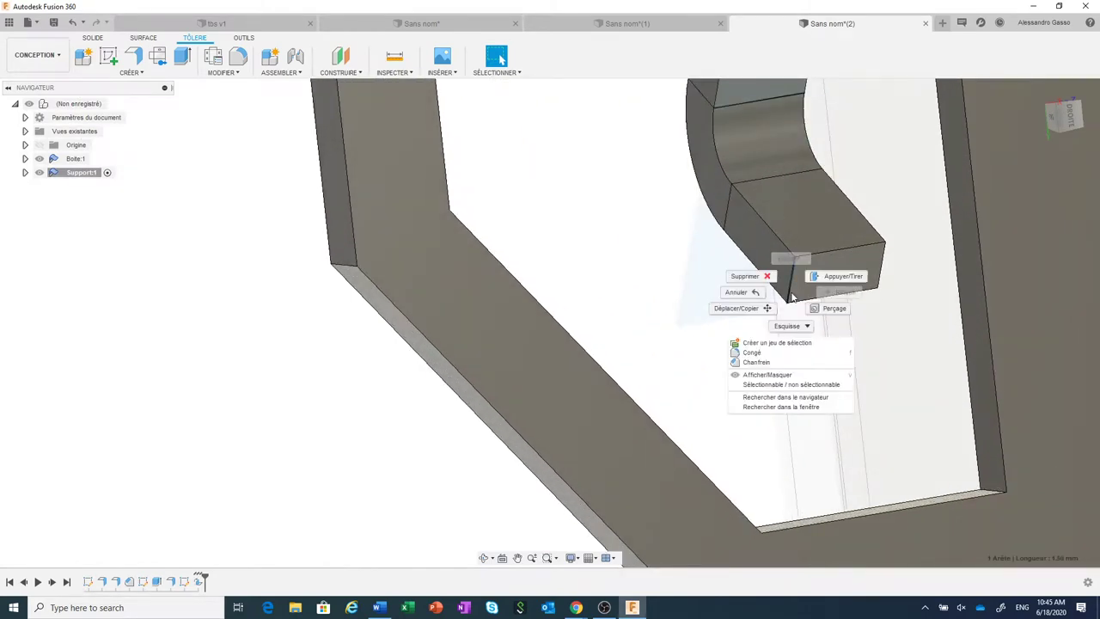
left_click(780, 362)
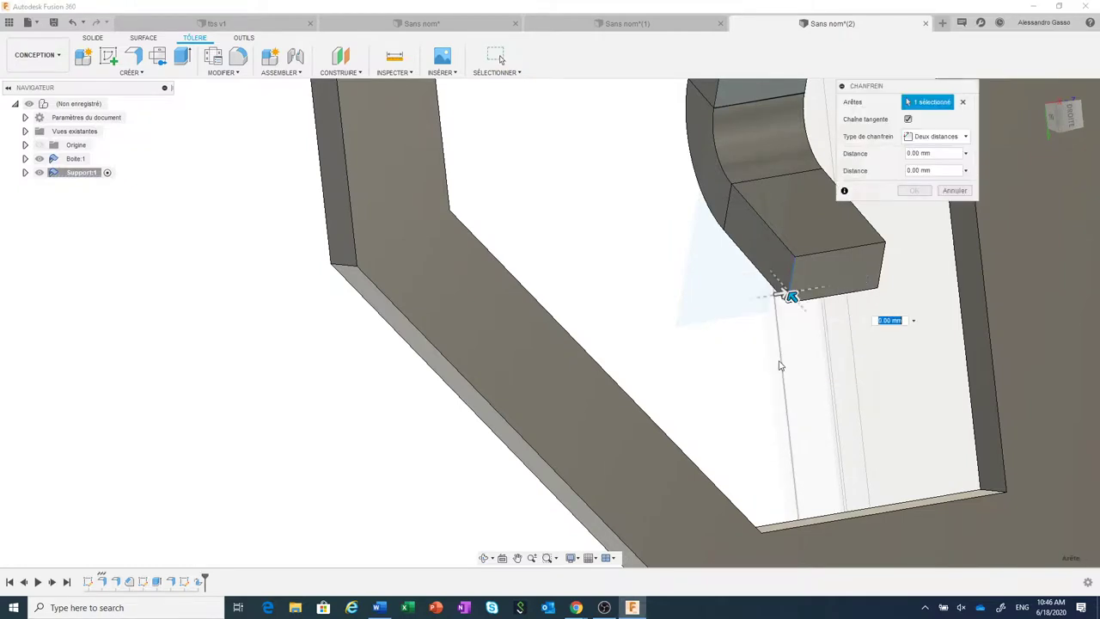
left_click(937, 136)
left_click(943, 152)
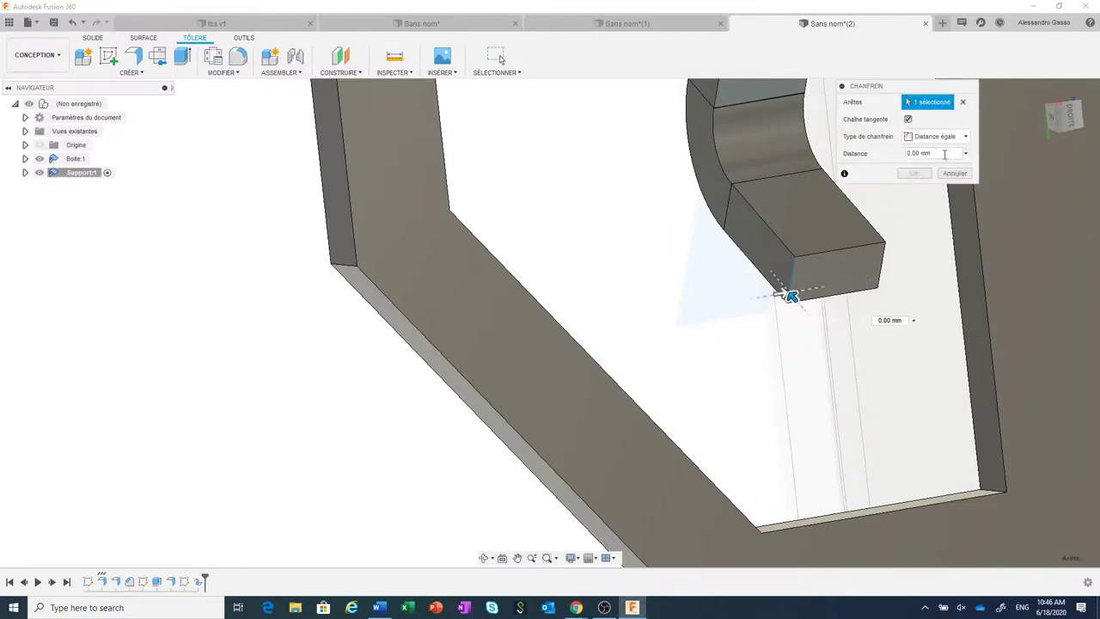
left_click(878, 276)
left_click_drag(879, 276, 854, 266)
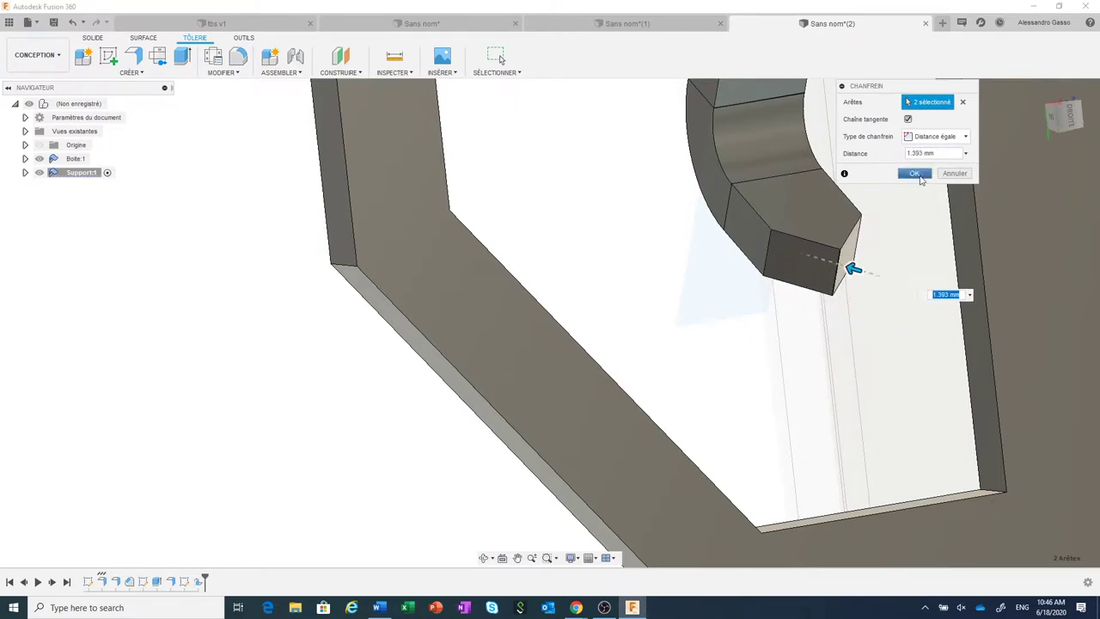
left_click(914, 172)
Orbit and zoom to inspect the chamfered tab within the box.
middle_click_drag(920, 180, 756, 413, "shift")
scroll(756, 413, "down", 3)
scroll(756, 413, "down", 2)
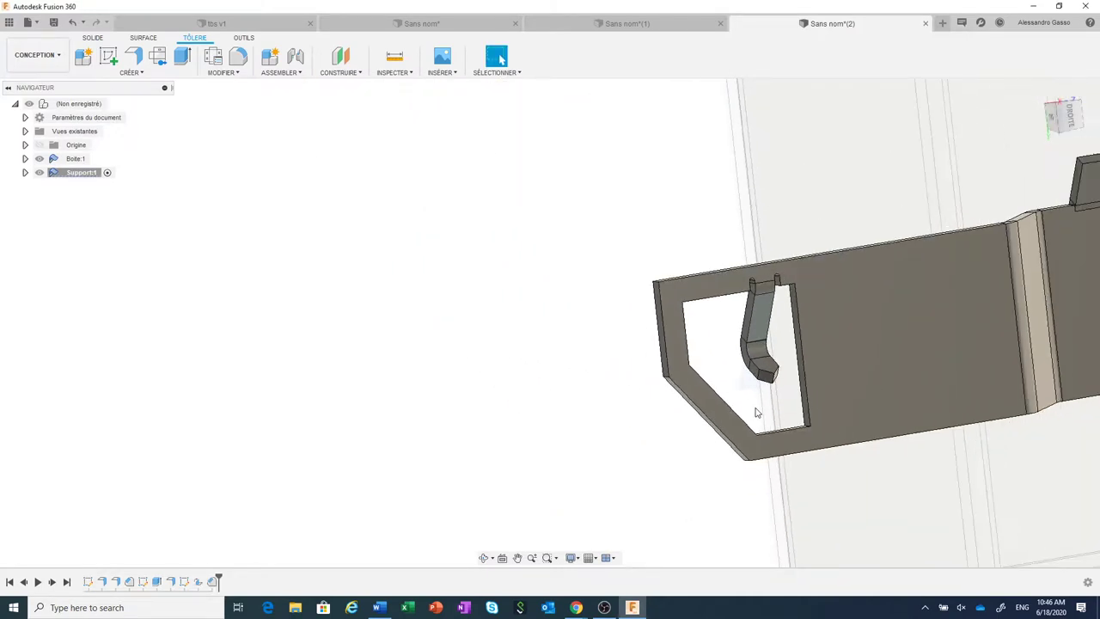
scroll(756, 412, "down", 2)
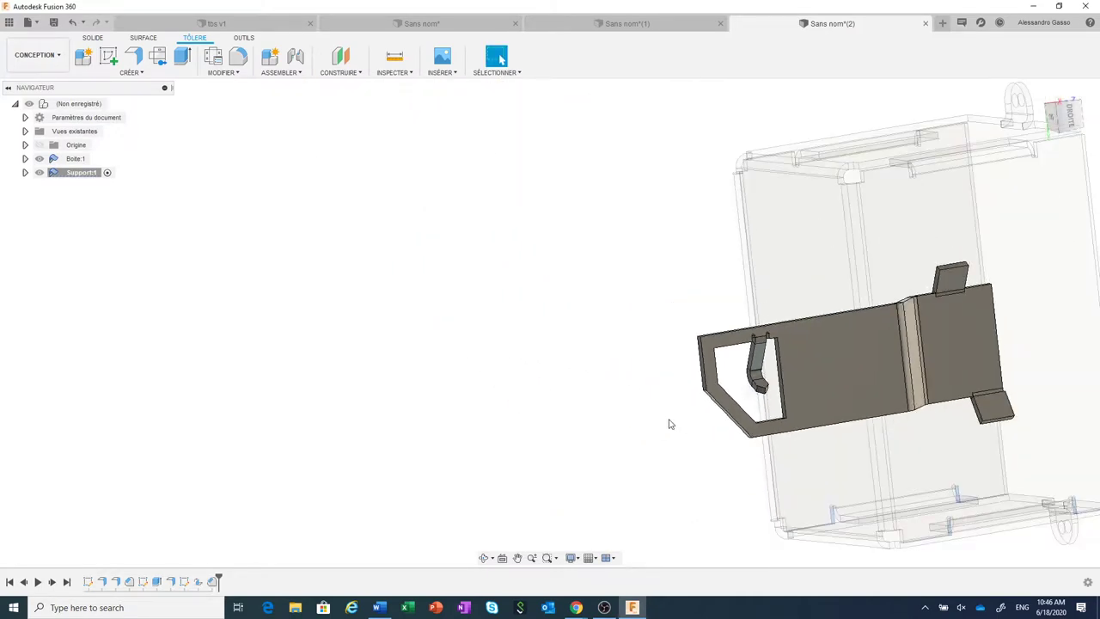
middle_click_drag(670, 423, 591, 389, "shift")
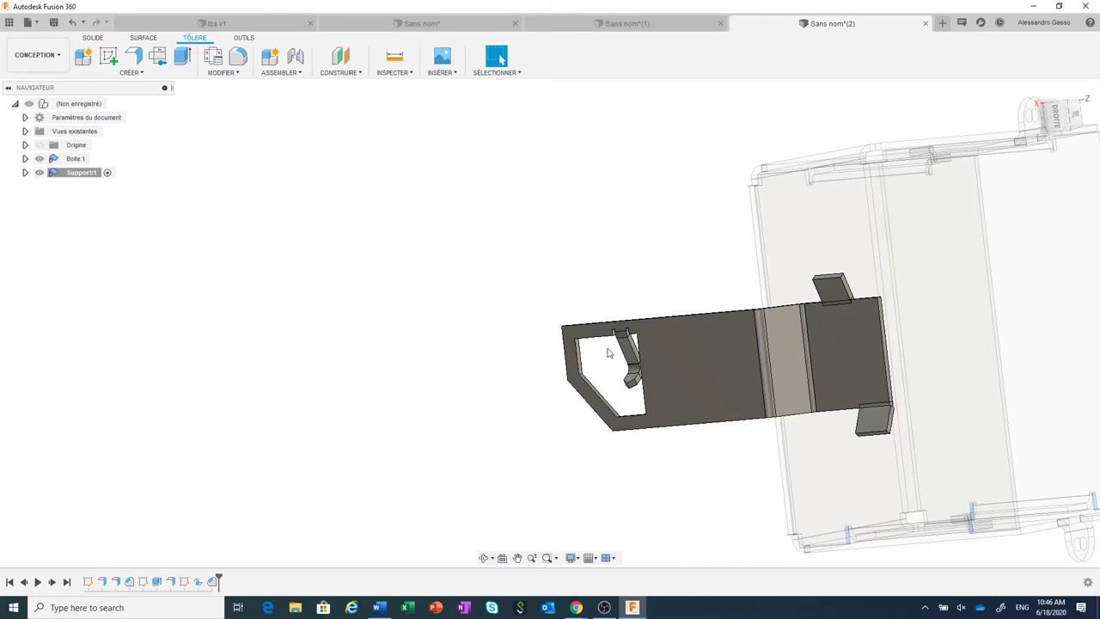
scroll(608, 352, "up", 2)
scroll(607, 352, "up", 2)
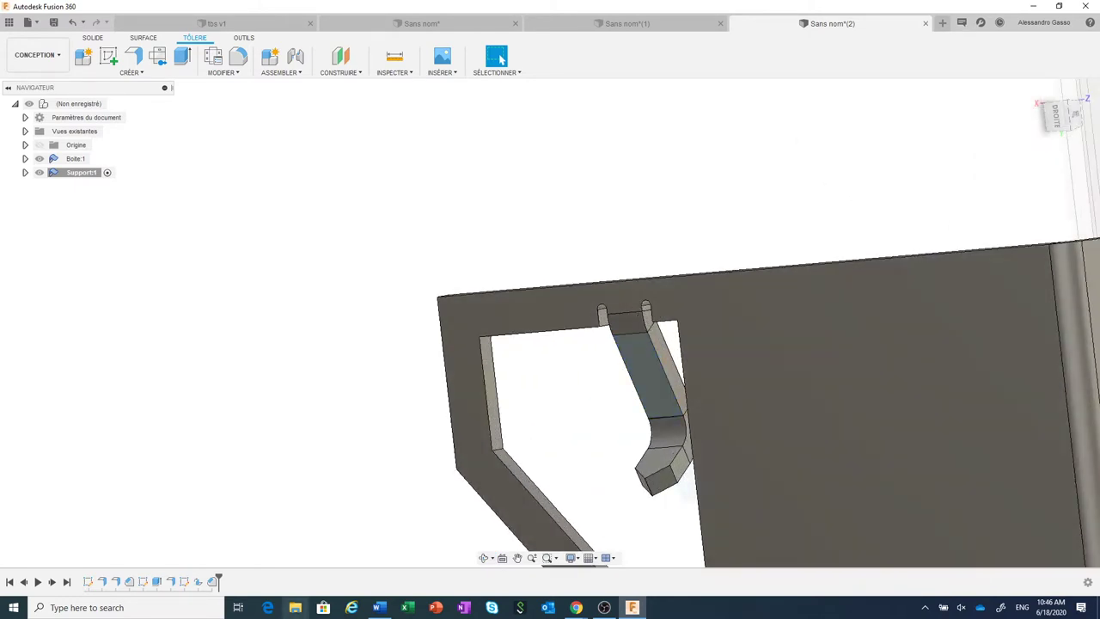
Override the flange's rules so its relief shape is Déchirer instead of Rond.
right_click(170, 582)
left_click(207, 483)
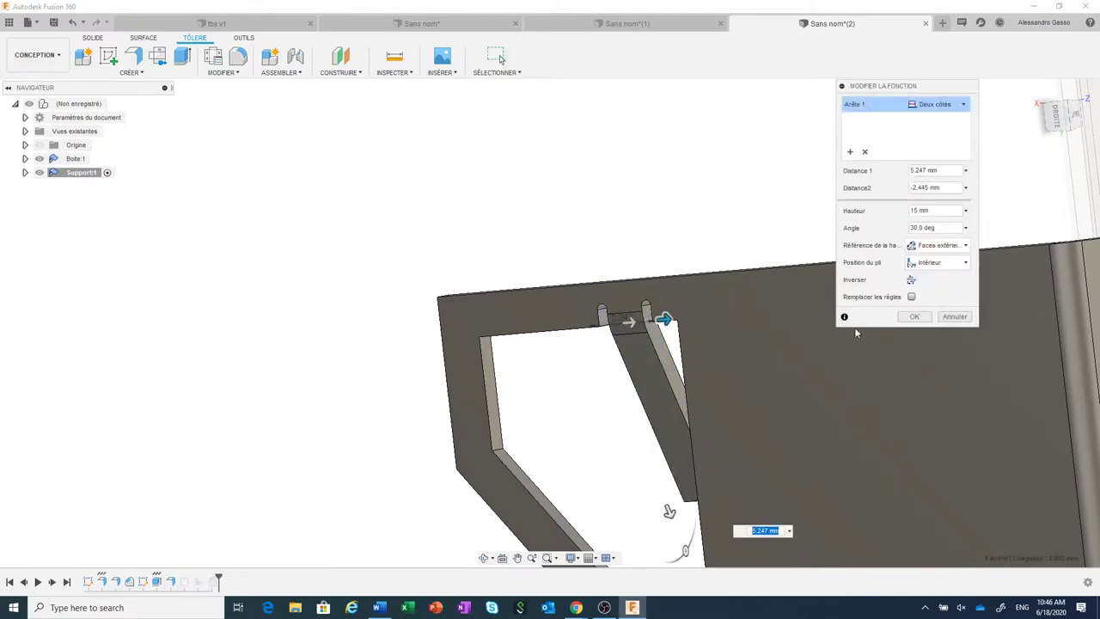
left_click(910, 298)
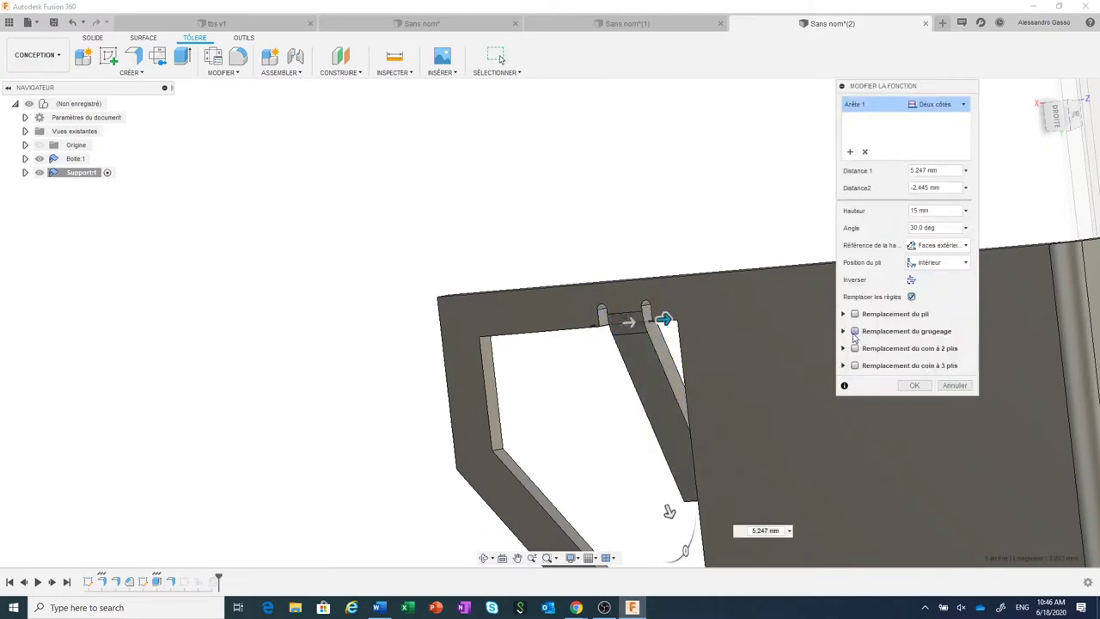
left_click(854, 330)
left_click(928, 348)
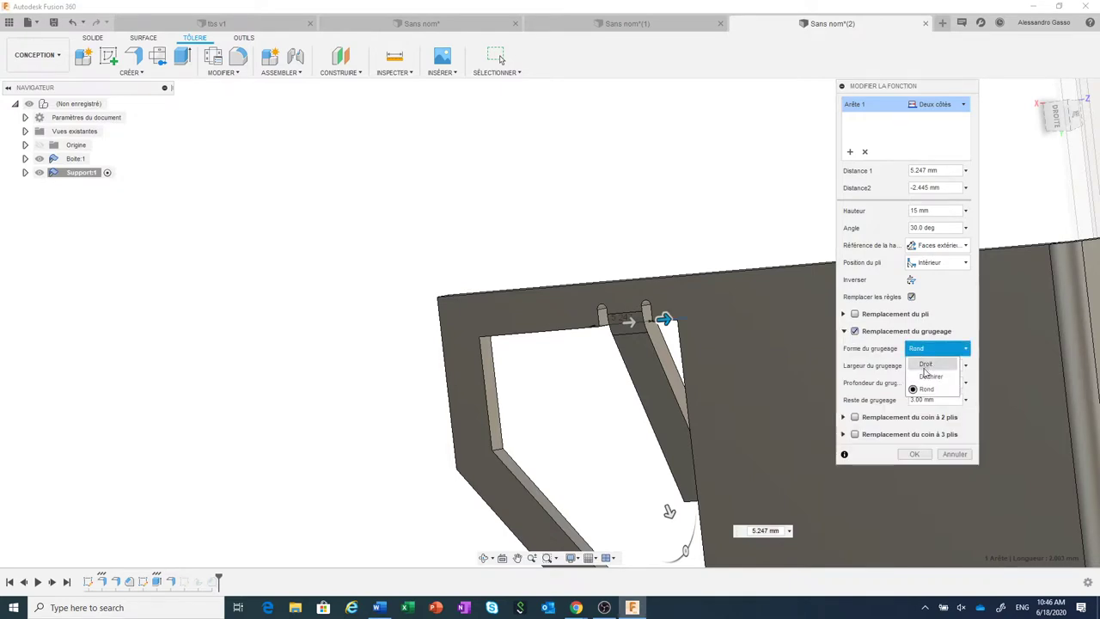
left_click(929, 376)
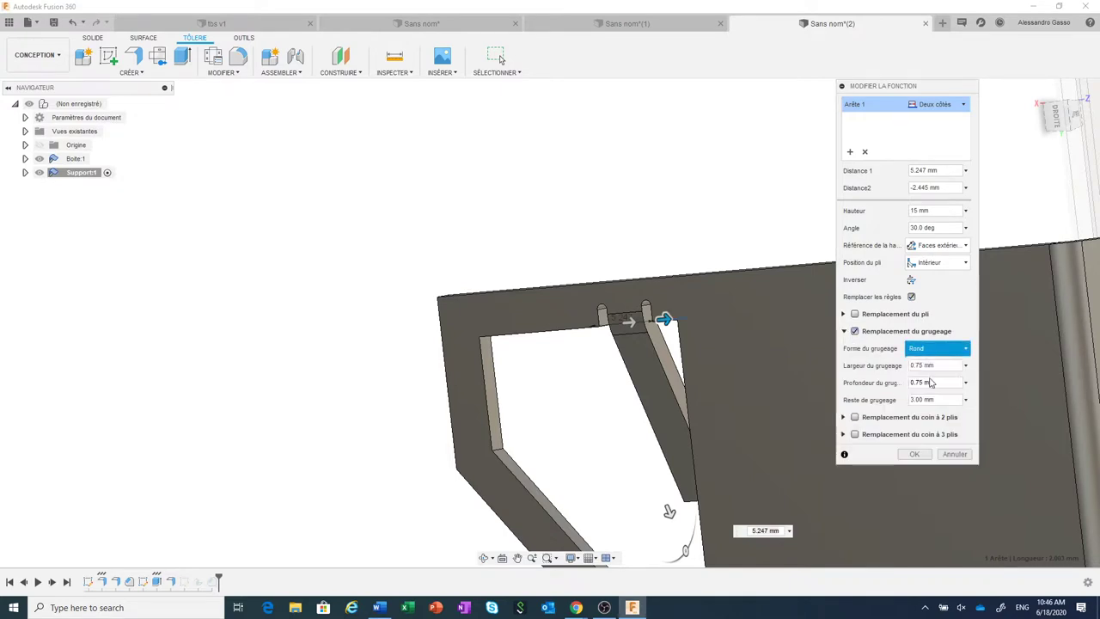
left_click(909, 456)
scroll(421, 372, "down", 3)
scroll(420, 372, "down", 3)
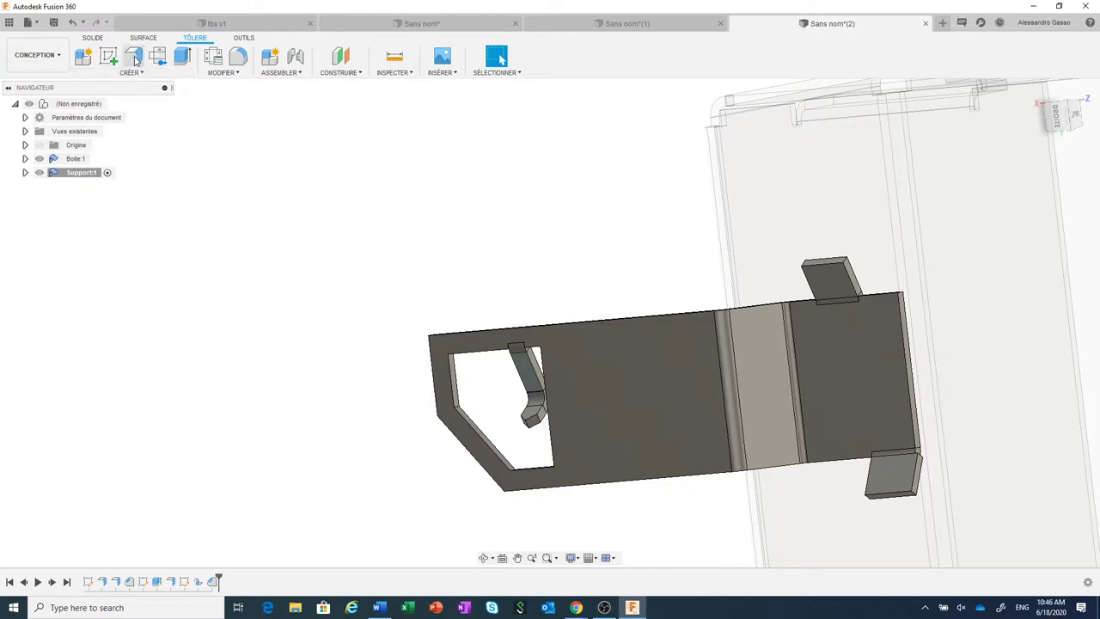
Start a Symétrie miroir set to mirror whole bodies (Corps).
left_click(94, 38)
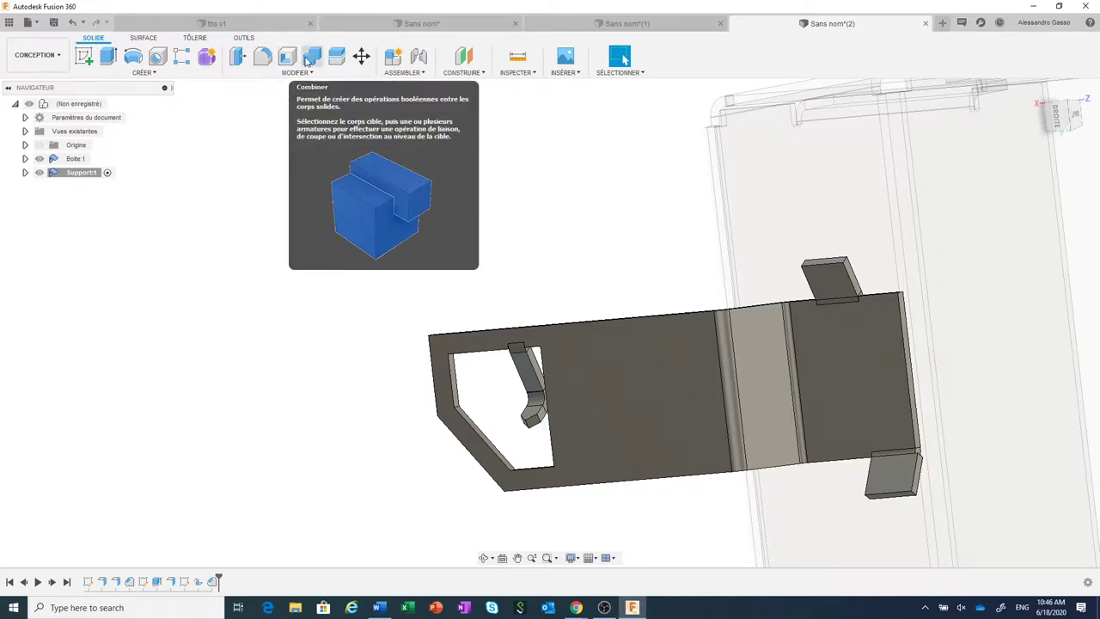
left_click(195, 38)
left_click(148, 73)
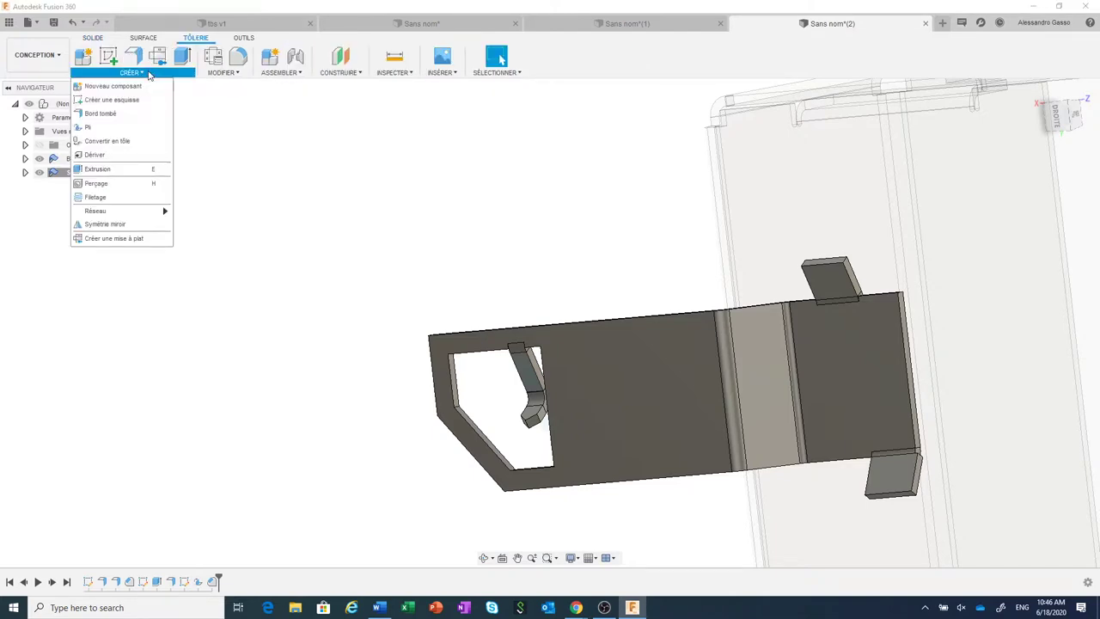
left_click(108, 225)
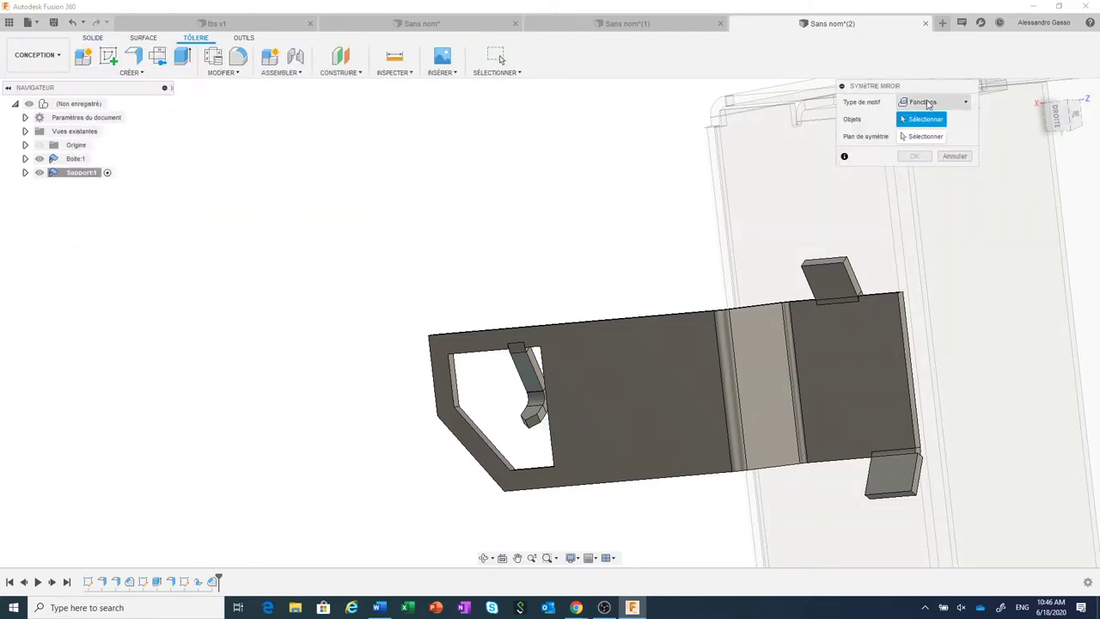
left_click_drag(915, 87, 400, 108)
left_click(441, 128)
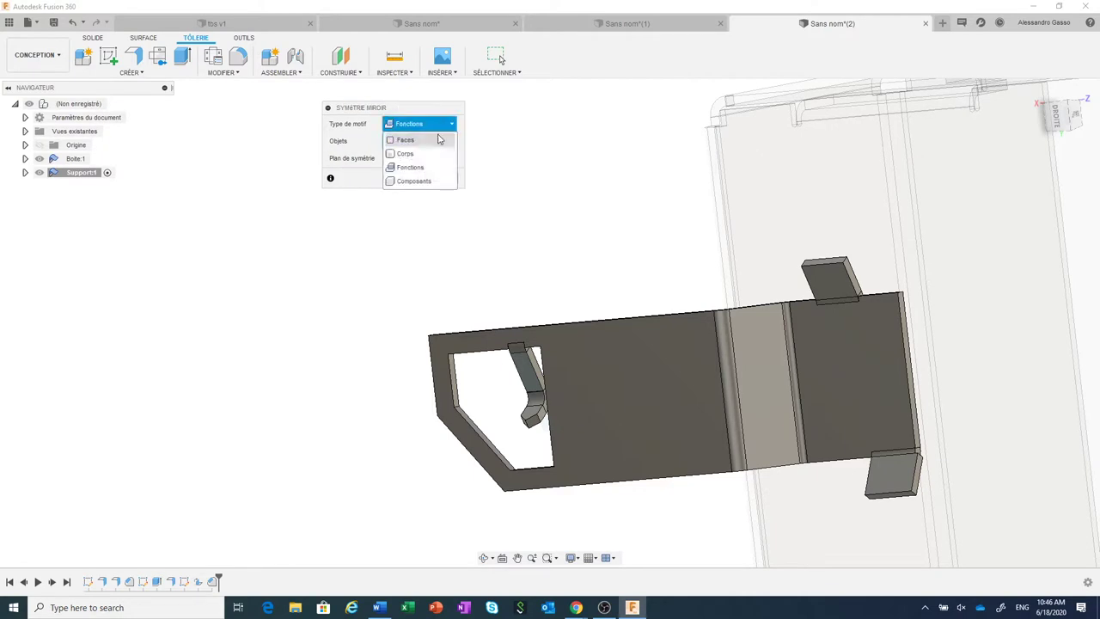
left_click(426, 159)
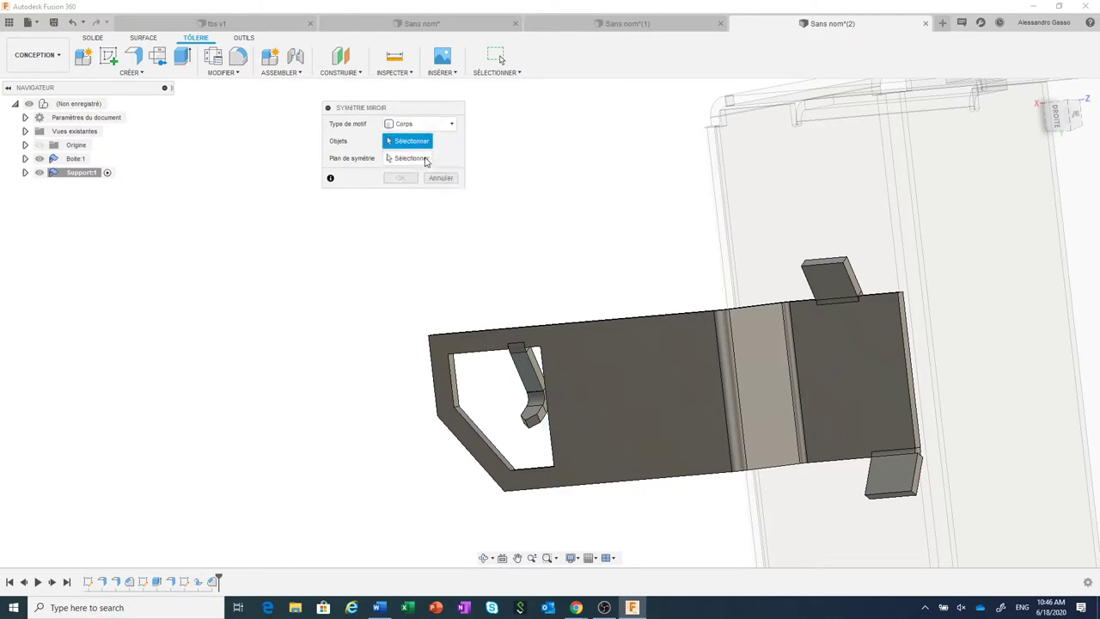
Mirror the strap body across its end face to create the other half.
left_click(610, 336)
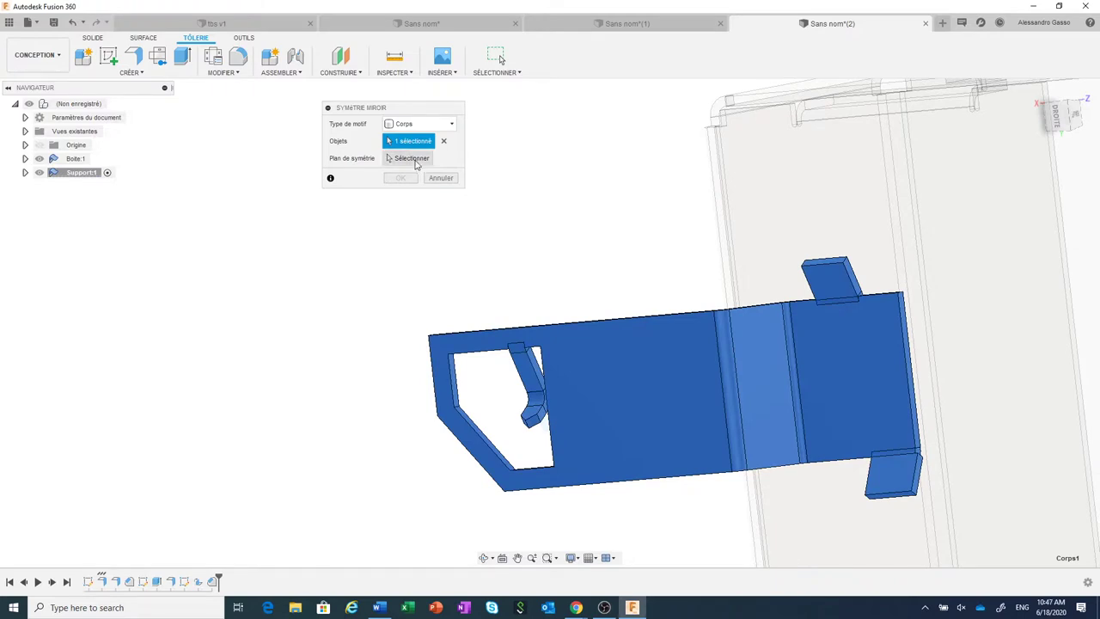
left_click(416, 164)
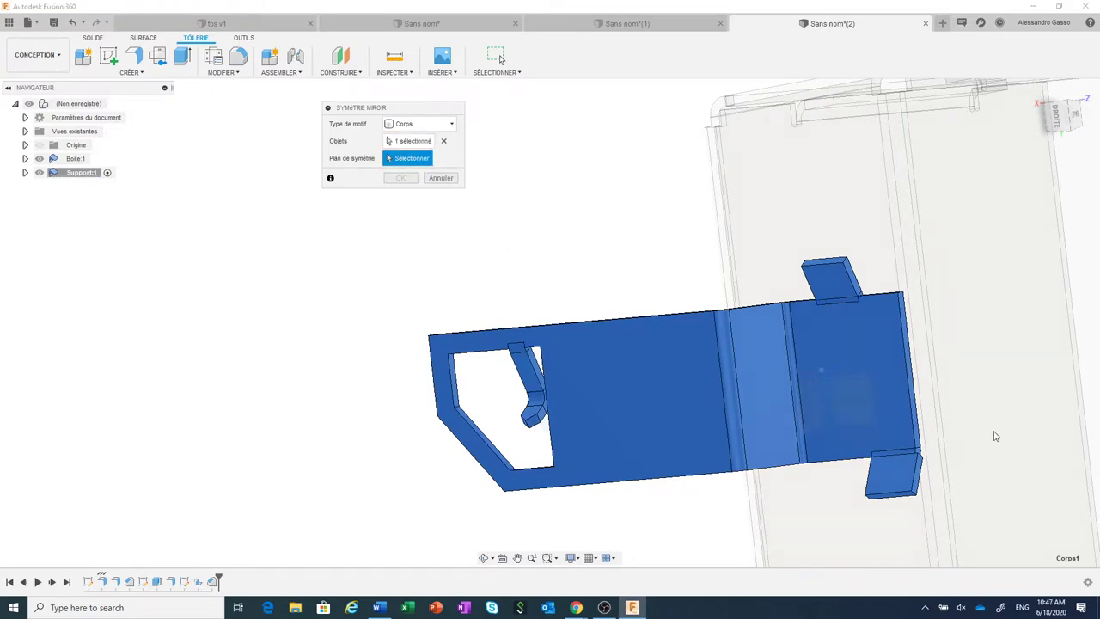
scroll(988, 436, "up", 2)
scroll(922, 352, "up", 2)
left_click(871, 367)
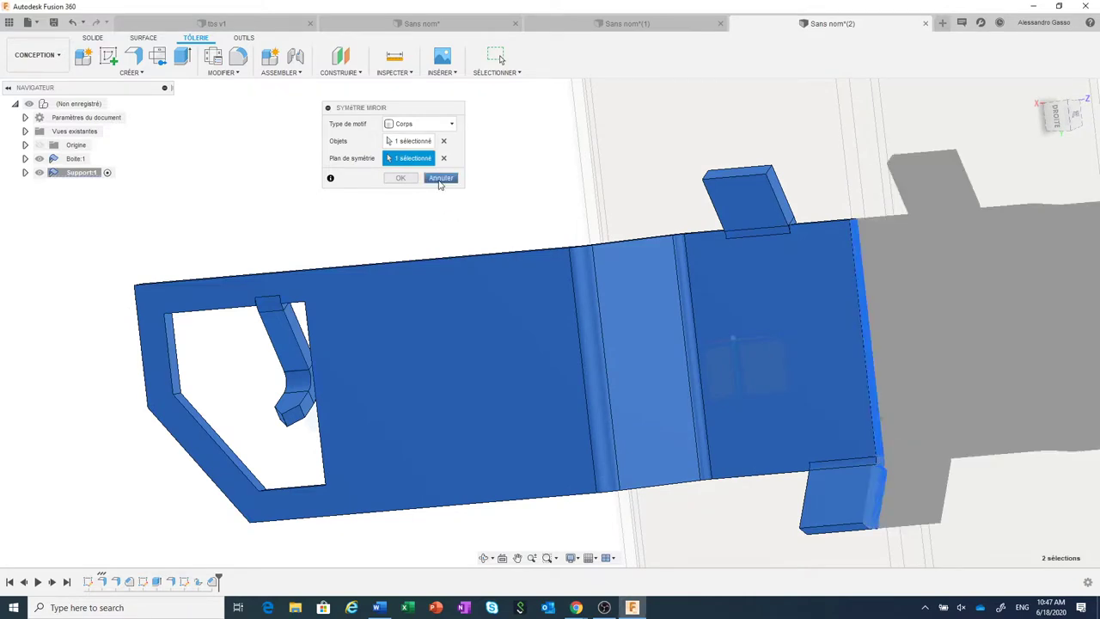
left_click(409, 178)
scroll(483, 256, "down", 2)
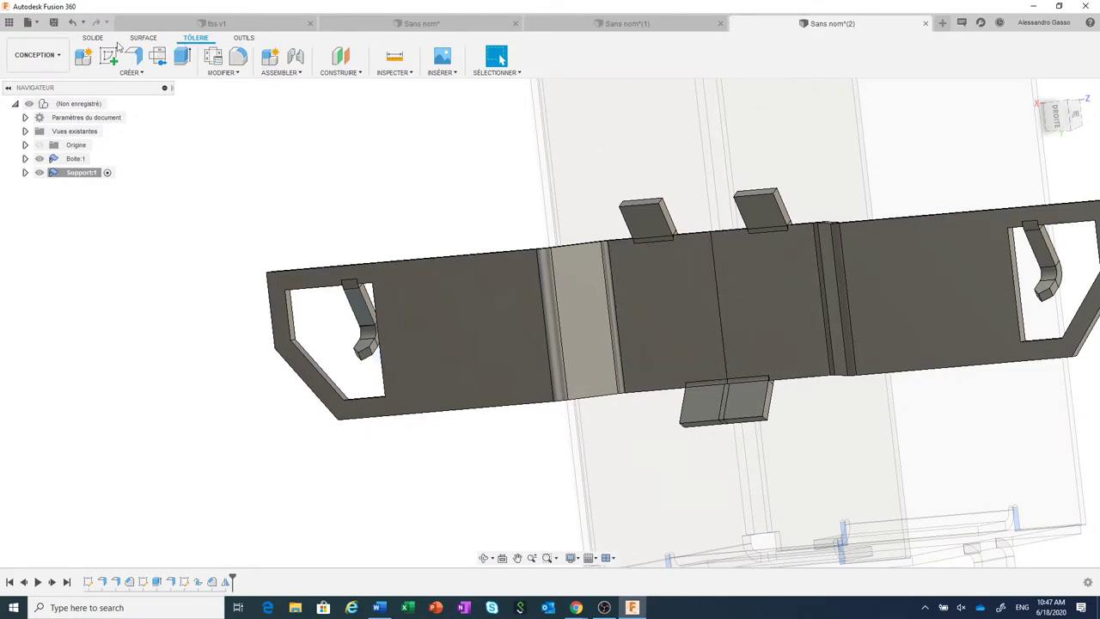
Combine the strap halves with Joindre, using the left half as target and right half as tool.
left_click(93, 38)
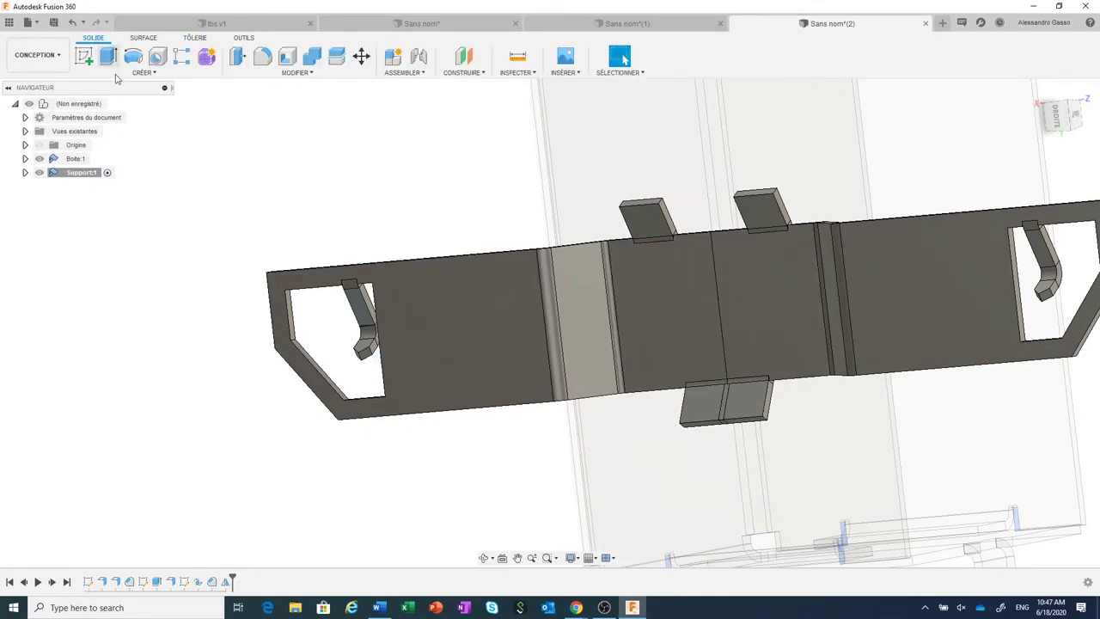
left_click(312, 58)
left_click(482, 320)
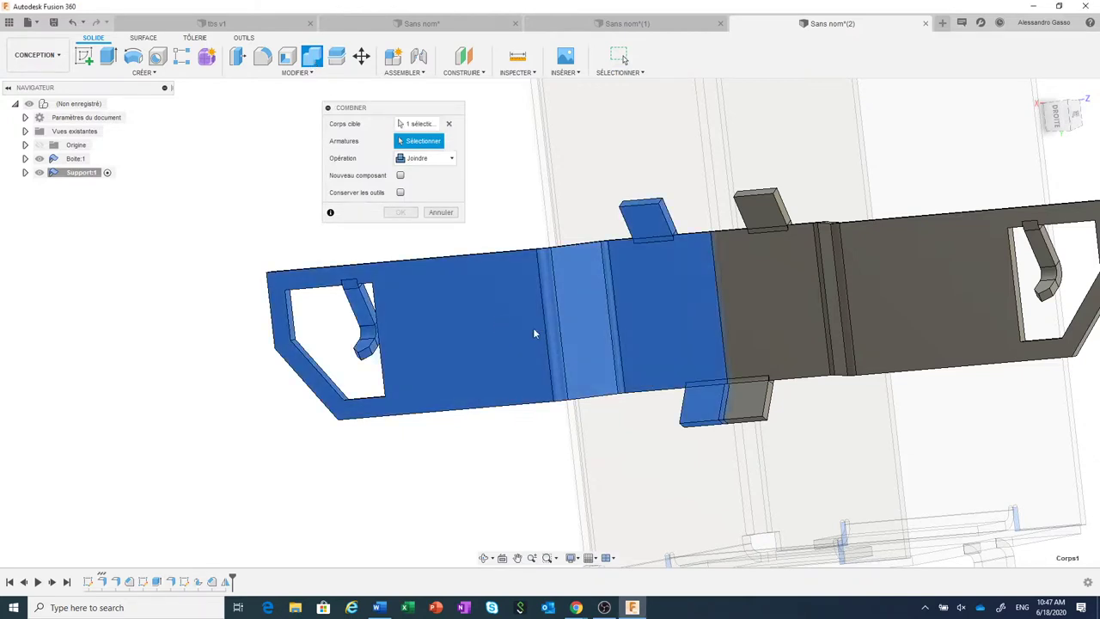
left_click(864, 297)
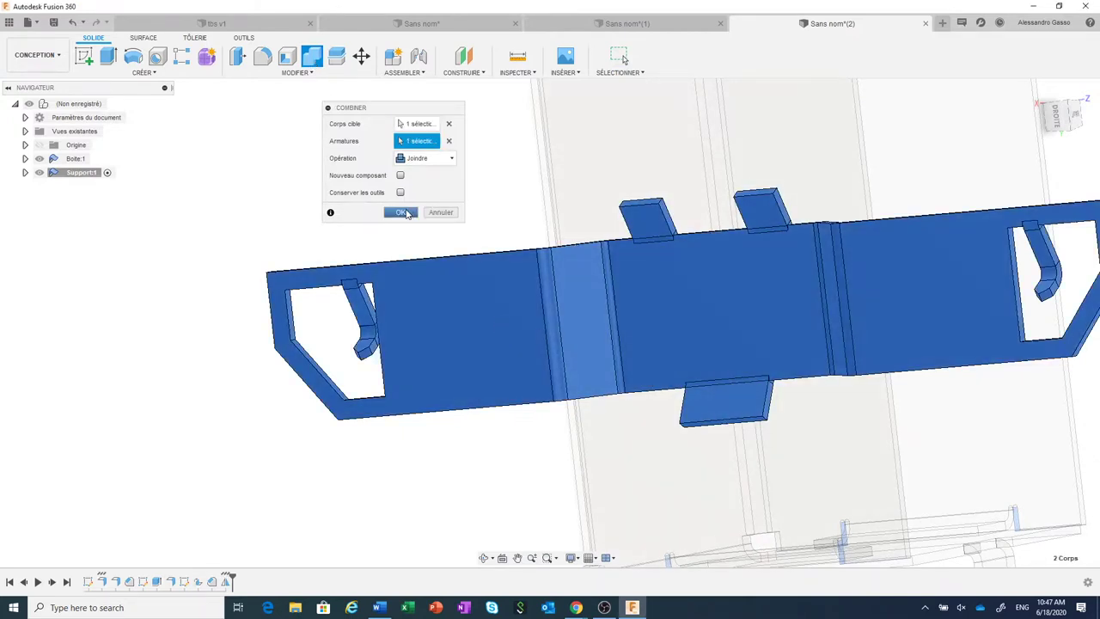
left_click(407, 212)
scroll(412, 219, "down", 3)
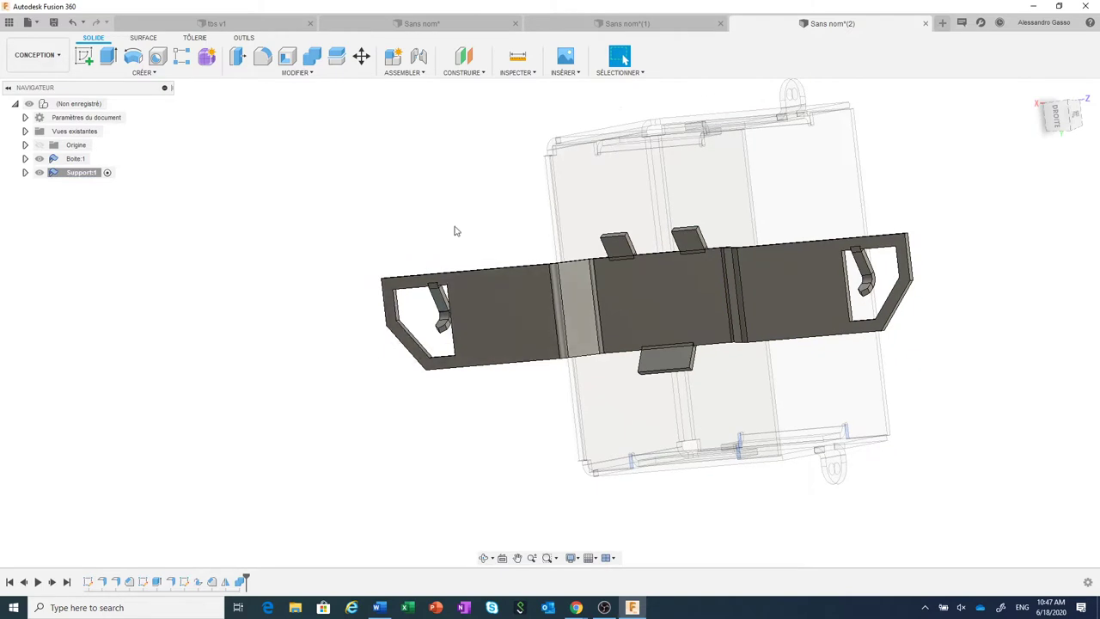
mouse_move(456, 230)
middle_mouse_down("shift")
mouse_move(525, 235)
mouse_move(398, 249)
mouse_move(483, 216)
mouse_move(508, 229)
middle_mouse_up("shift")
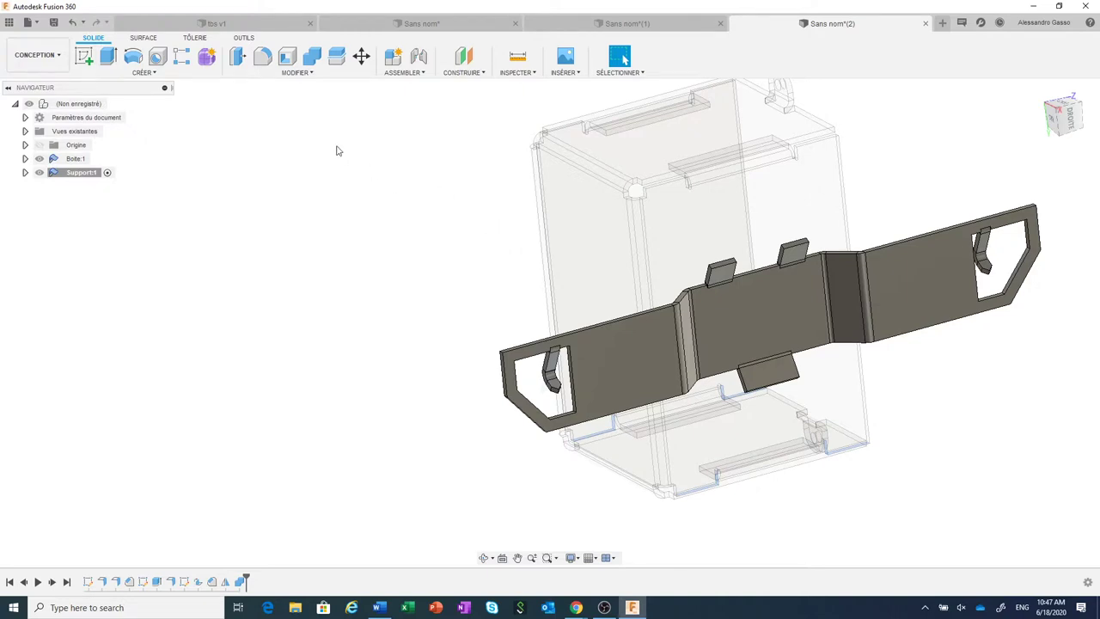
Try unfolding the strap from its centre face, cancel it, and reactivate the top-level assembly.
left_click(195, 39)
left_click(221, 73)
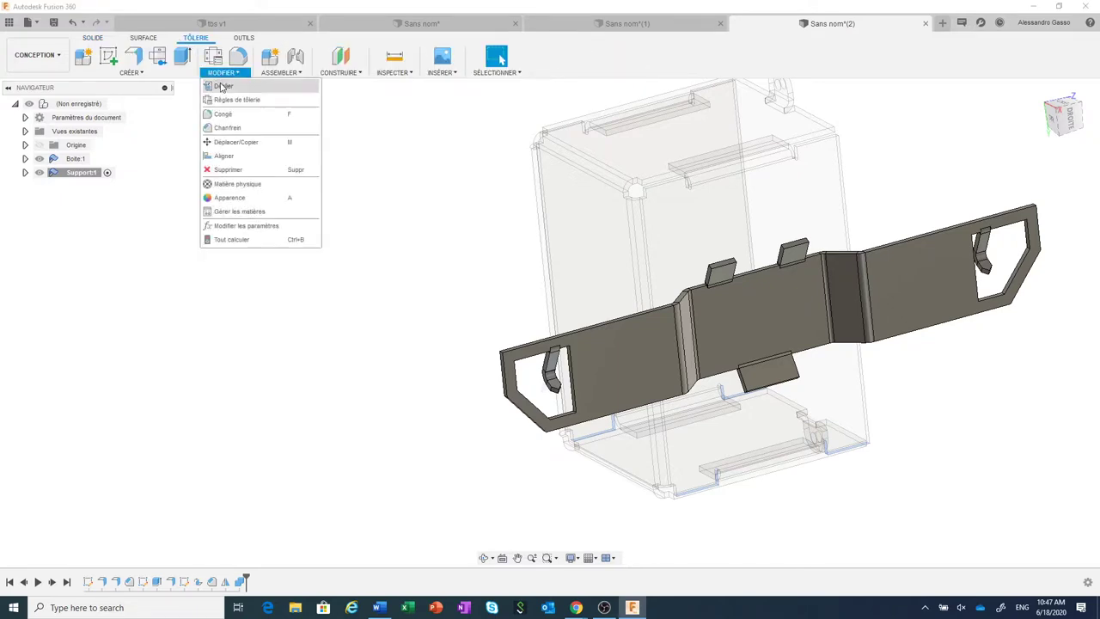
left_click(225, 86)
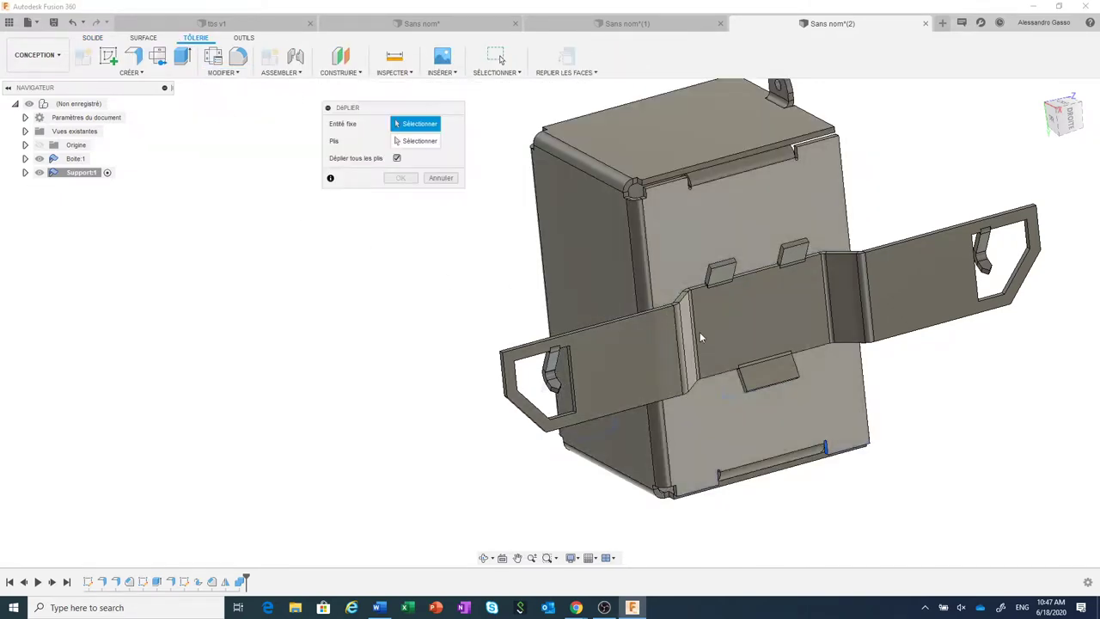
left_click(723, 309)
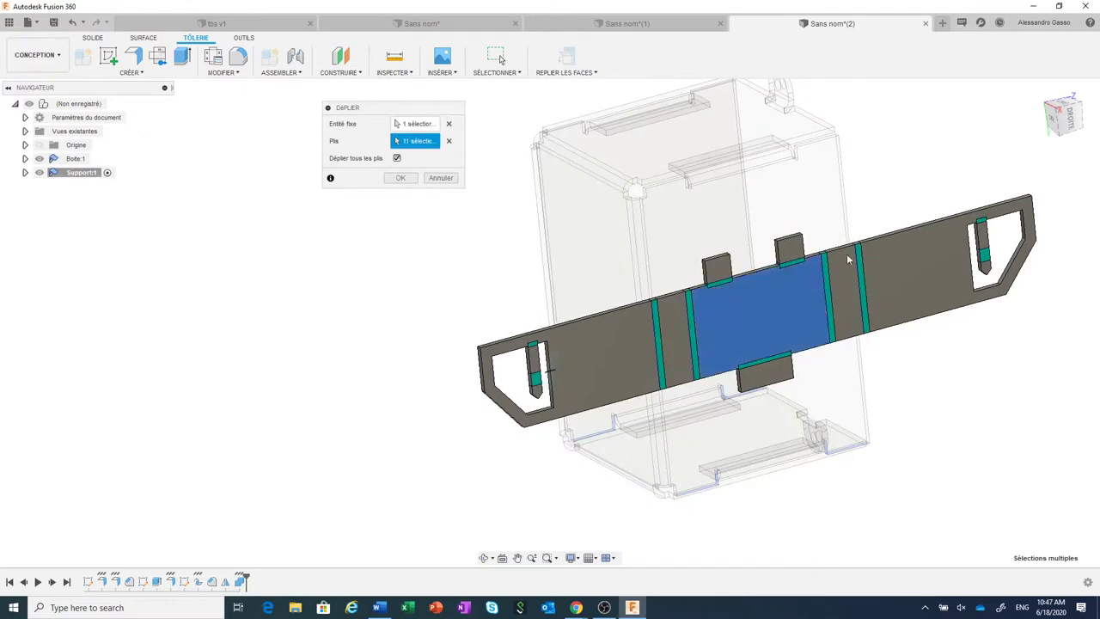
left_click(440, 180)
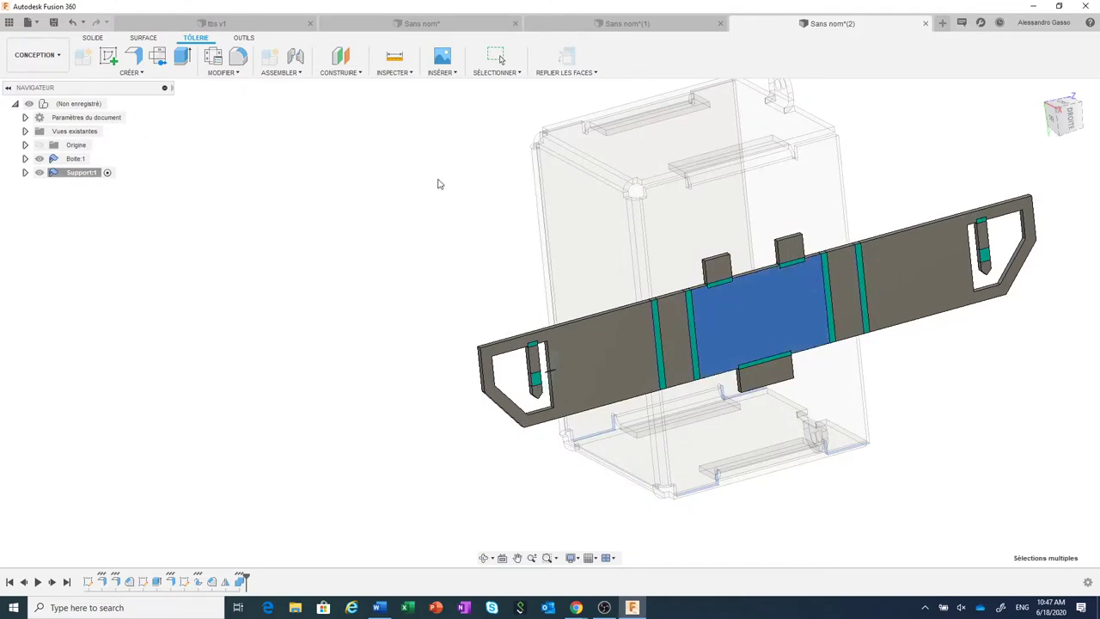
left_click(113, 104)
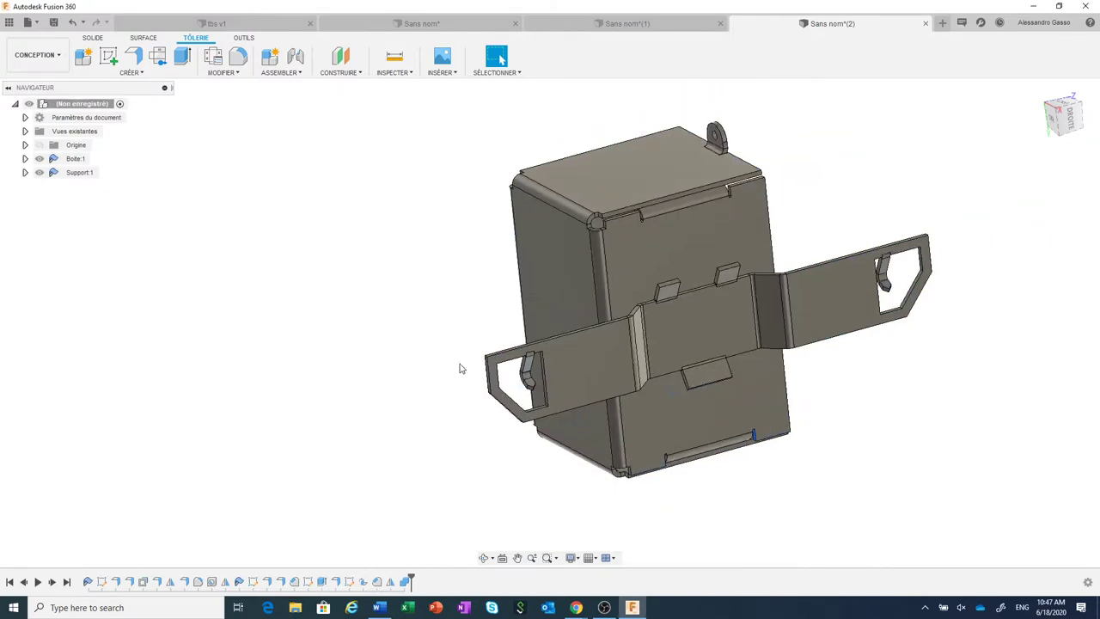
mouse_move(467, 359)
middle_mouse_down("shift")
mouse_move(389, 358)
mouse_move(459, 375)
mouse_move(474, 356)
mouse_move(375, 332)
mouse_move(417, 349)
middle_mouse_up("shift")
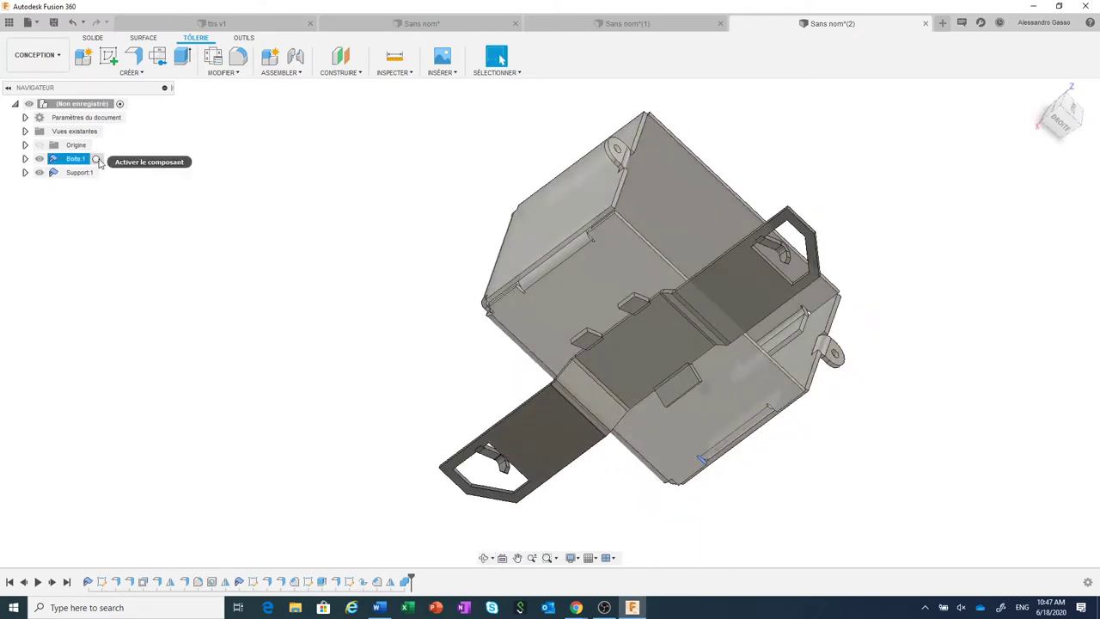
Activate Boite:1 and switch its sheet-metal rule to Aluminium (mm)(3).
left_click(97, 159)
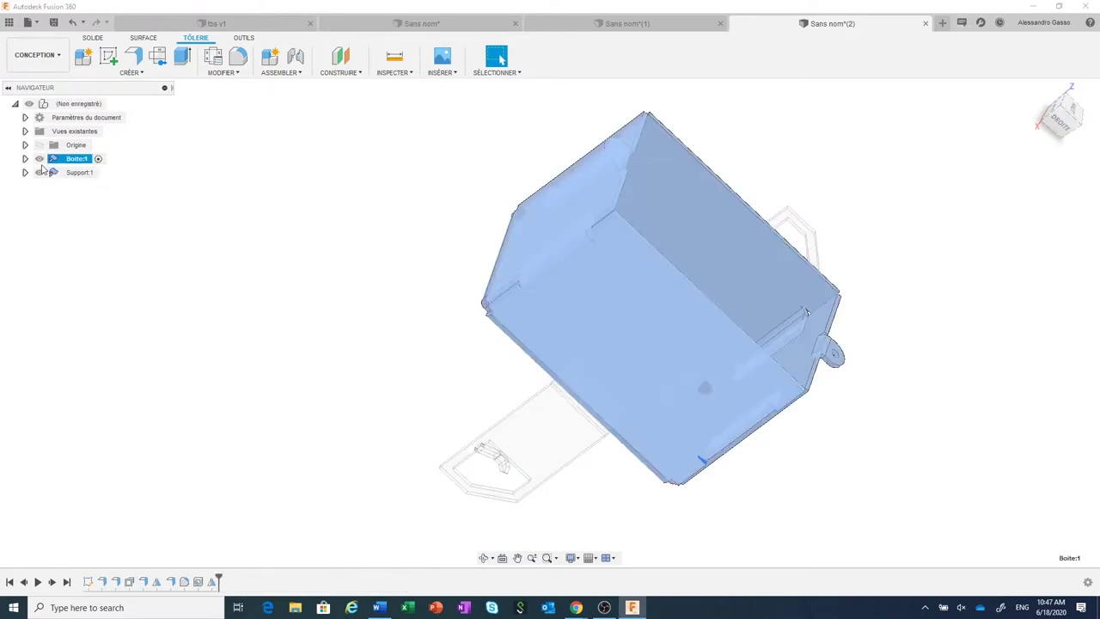
left_click(25, 160)
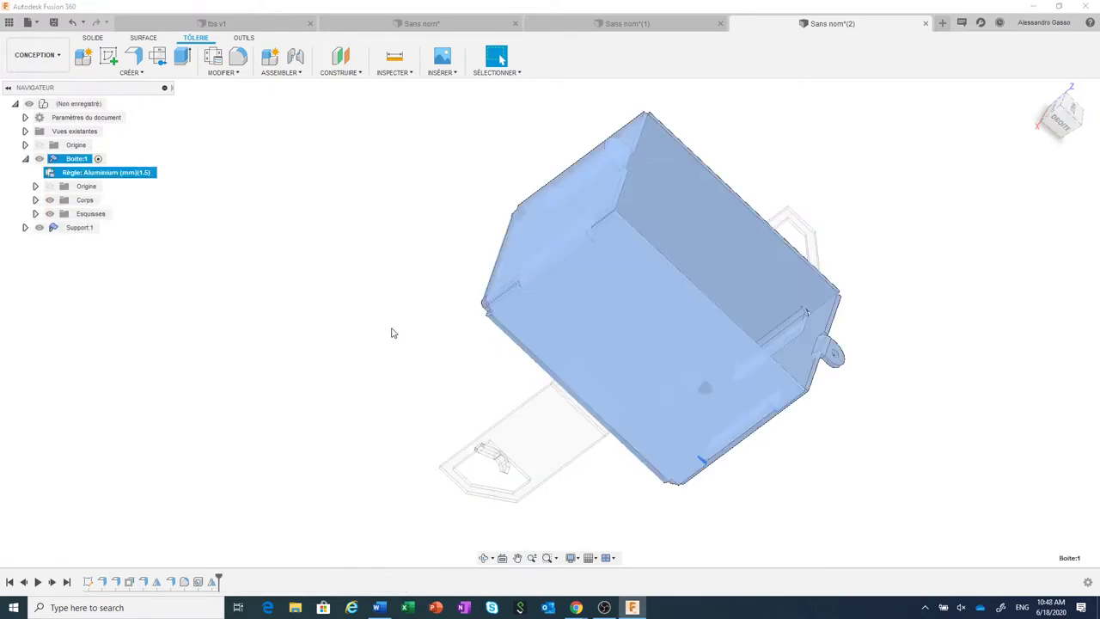
key("F6")
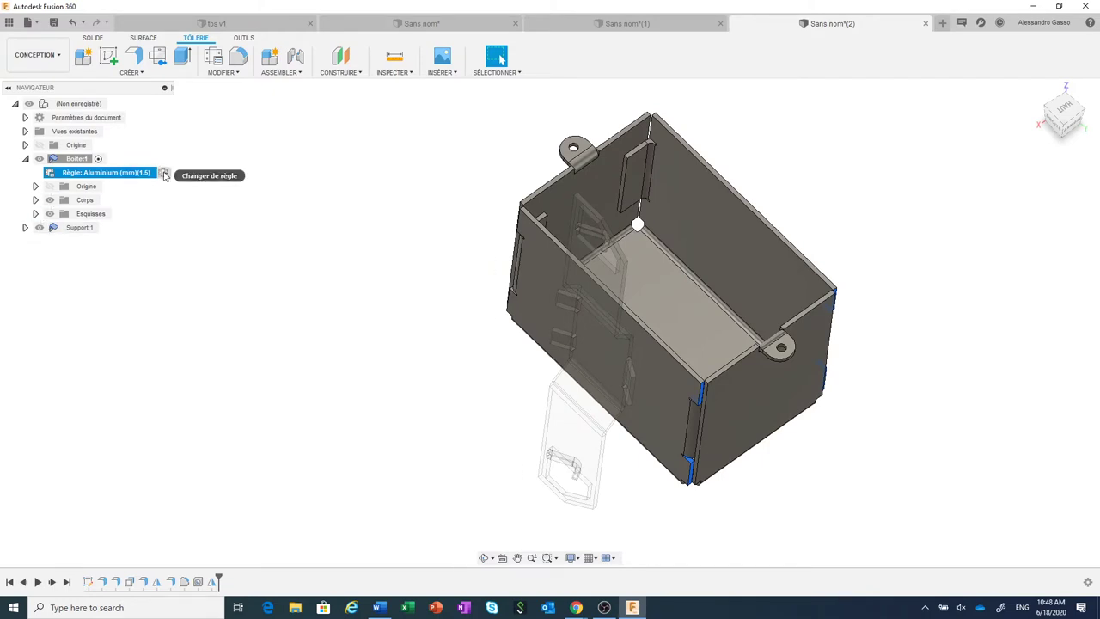
left_click(164, 172)
left_click(885, 256)
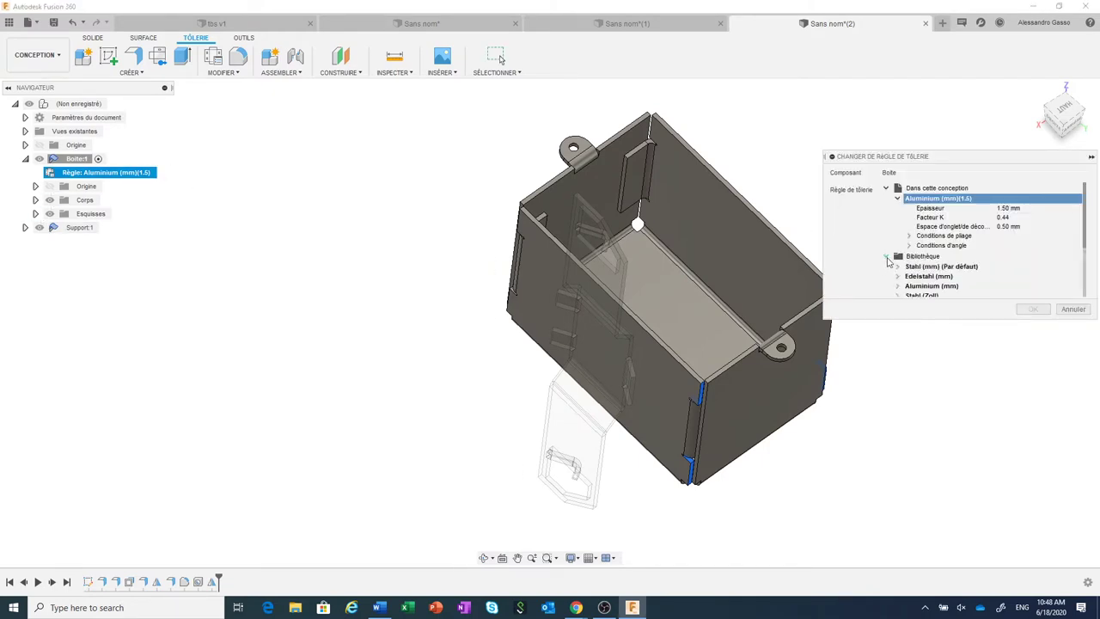
left_click_drag(1084, 245, 1098, 307)
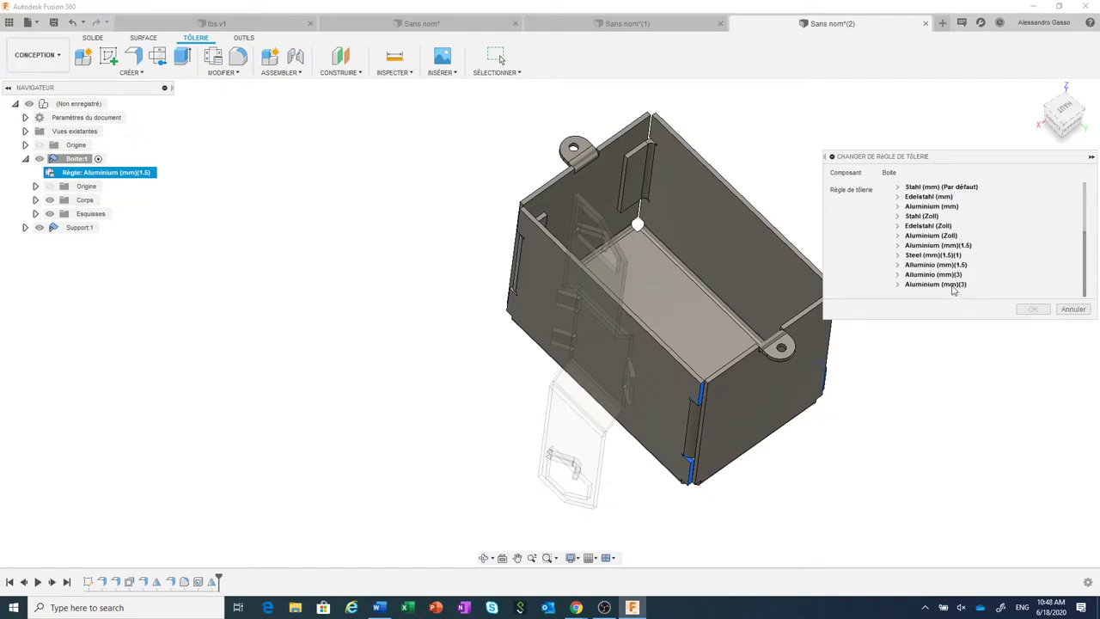
left_click(952, 287)
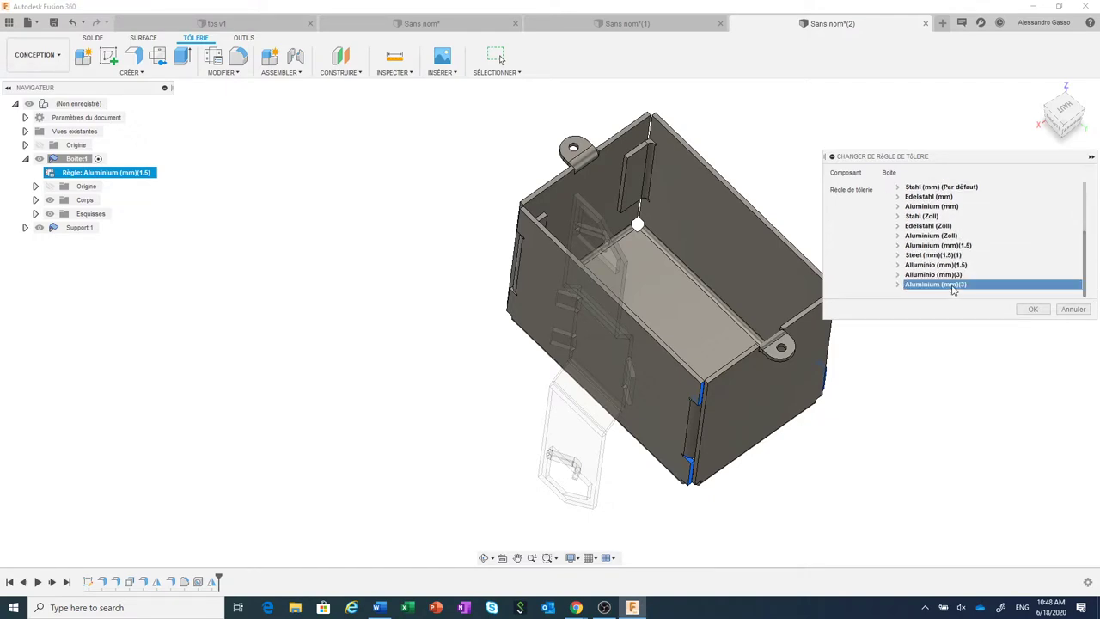
left_click(1033, 309)
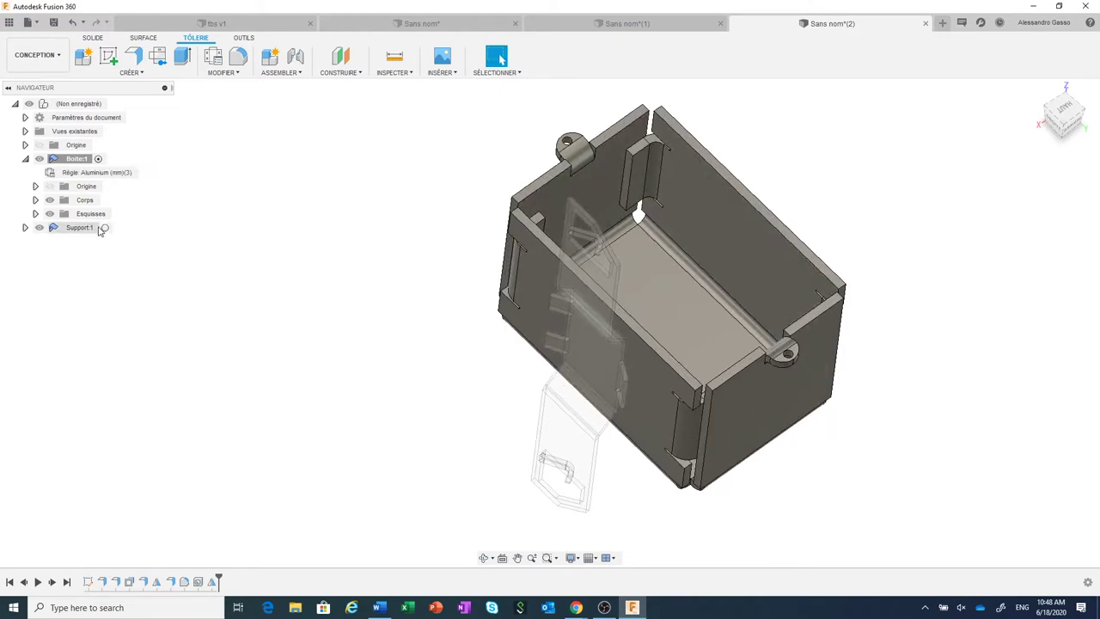
Change the box's sheet-metal rule back to Aluminium (mm)(1.5) to match the strap.
left_click(25, 226)
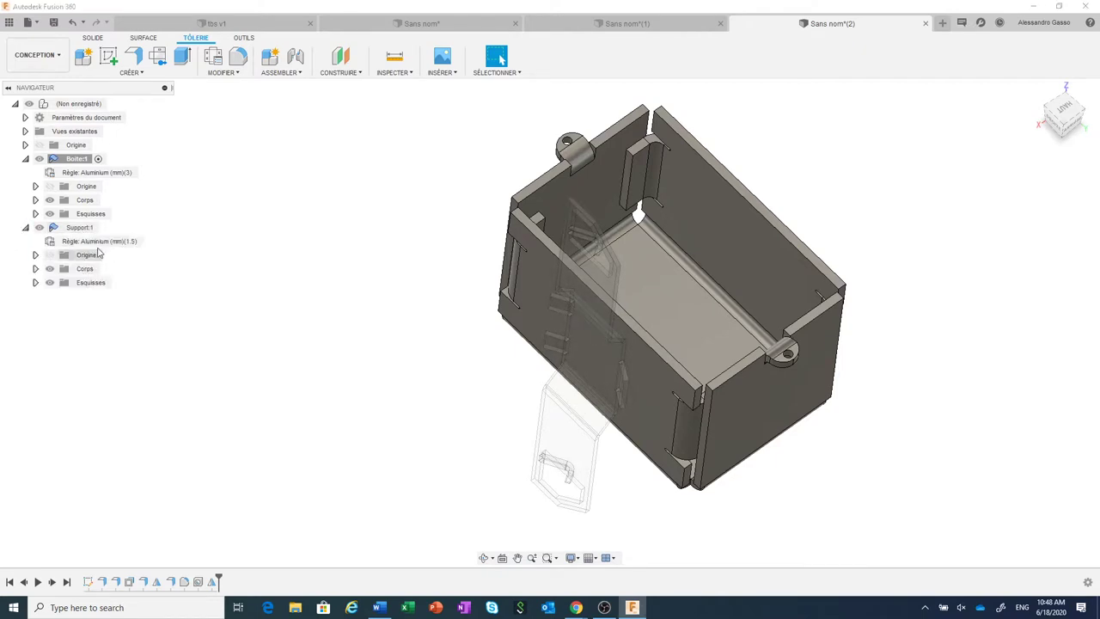
left_click(144, 173)
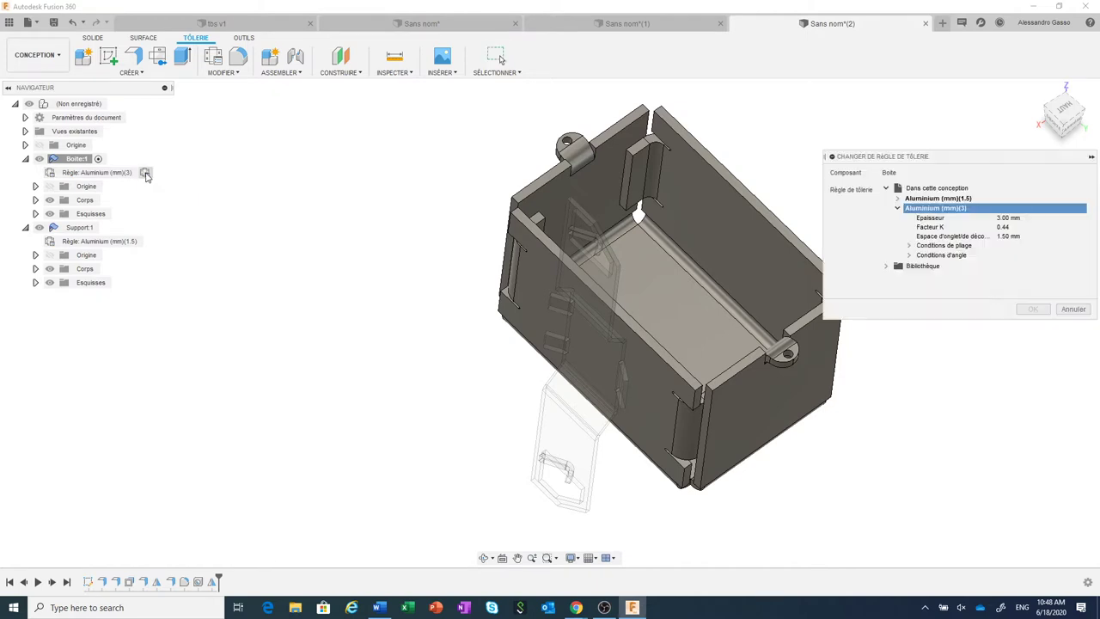
left_click(933, 199)
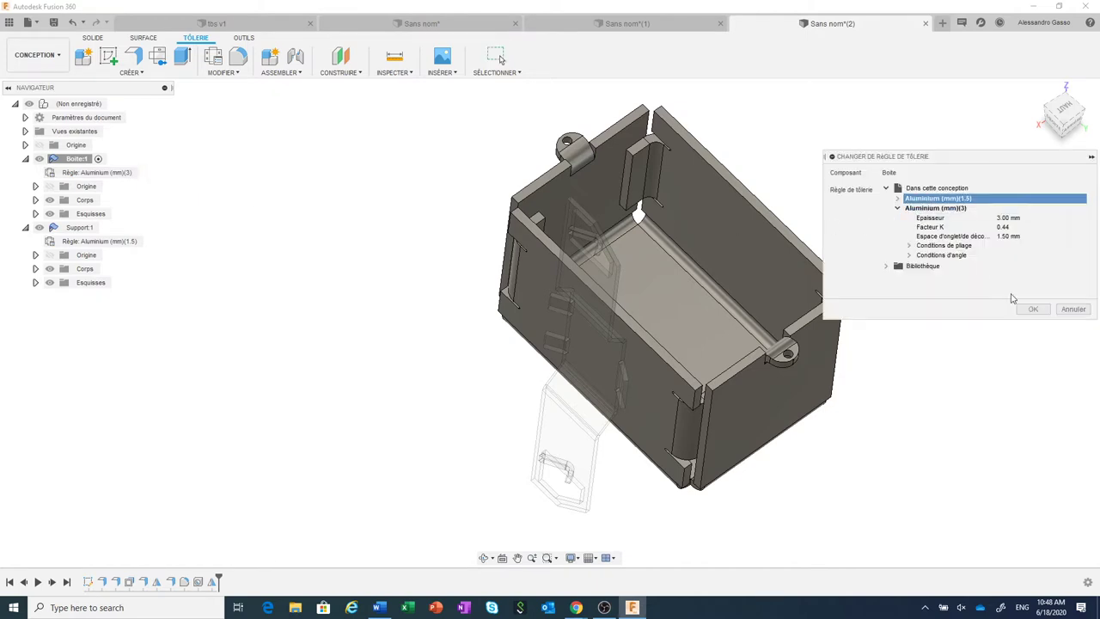
left_click(1031, 309)
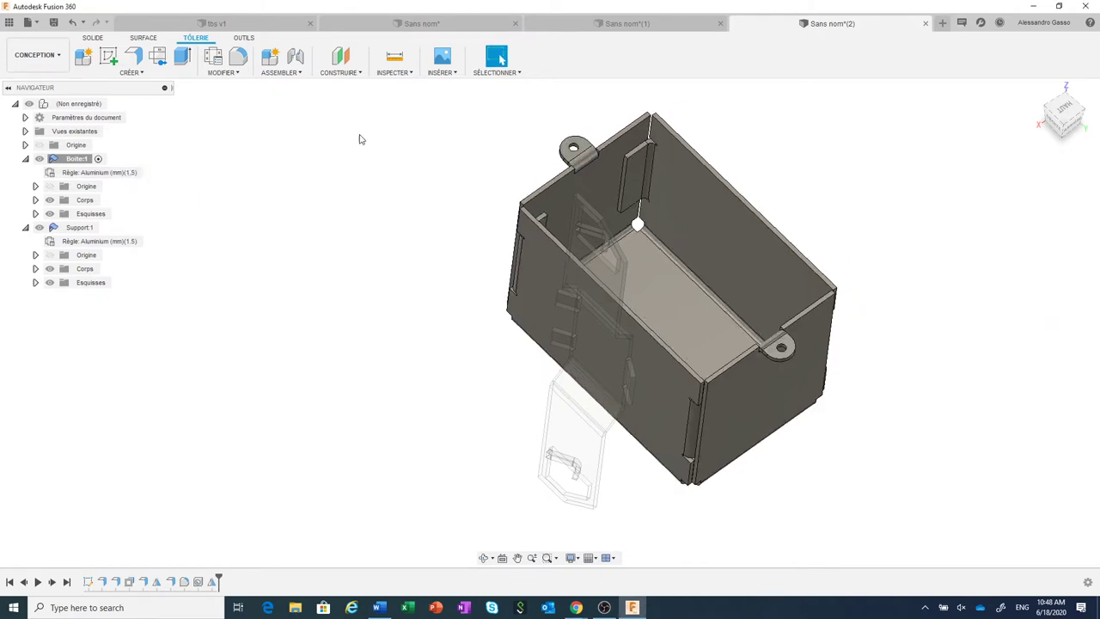
Create the Boite flat pattern with the inner bottom face fixed, then finish the flat pattern.
left_click(160, 62)
left_click(681, 311)
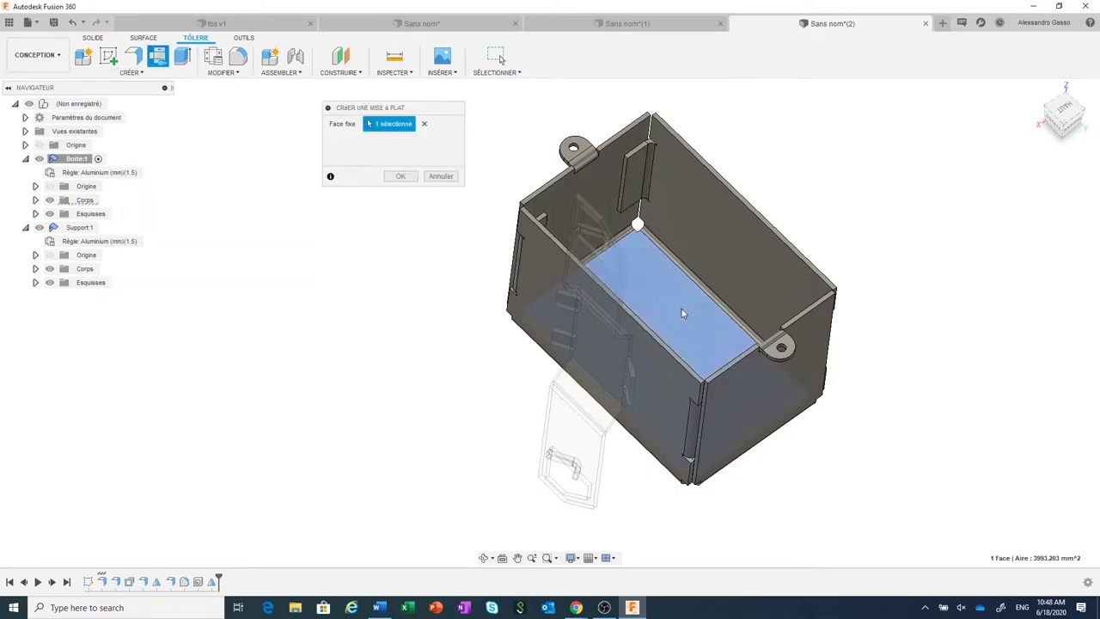
left_click(397, 176)
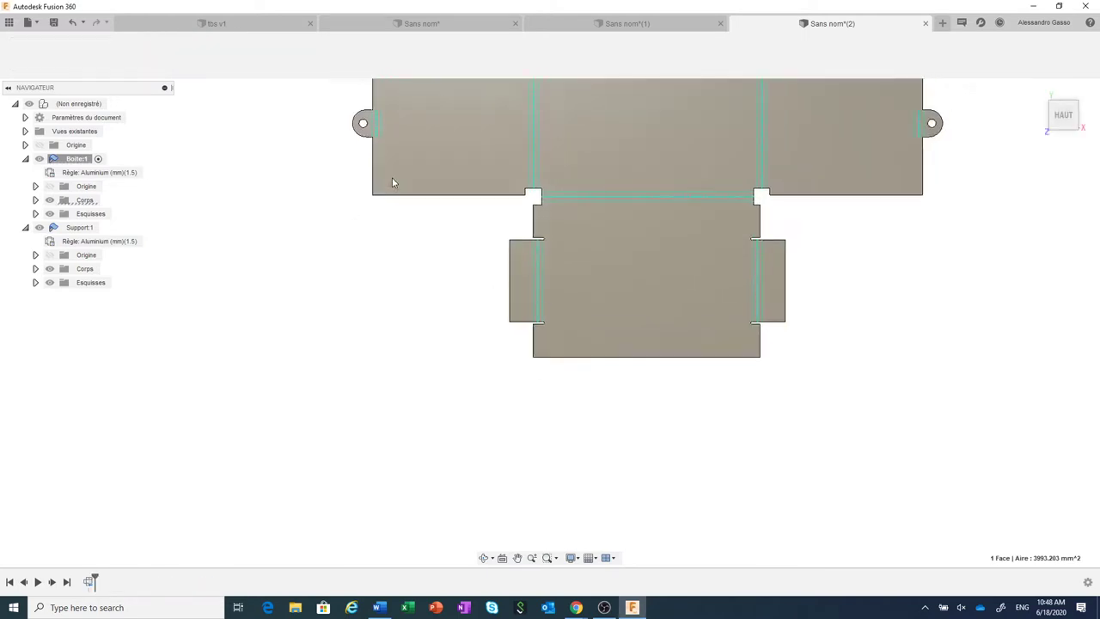
scroll(411, 240, "down", 1)
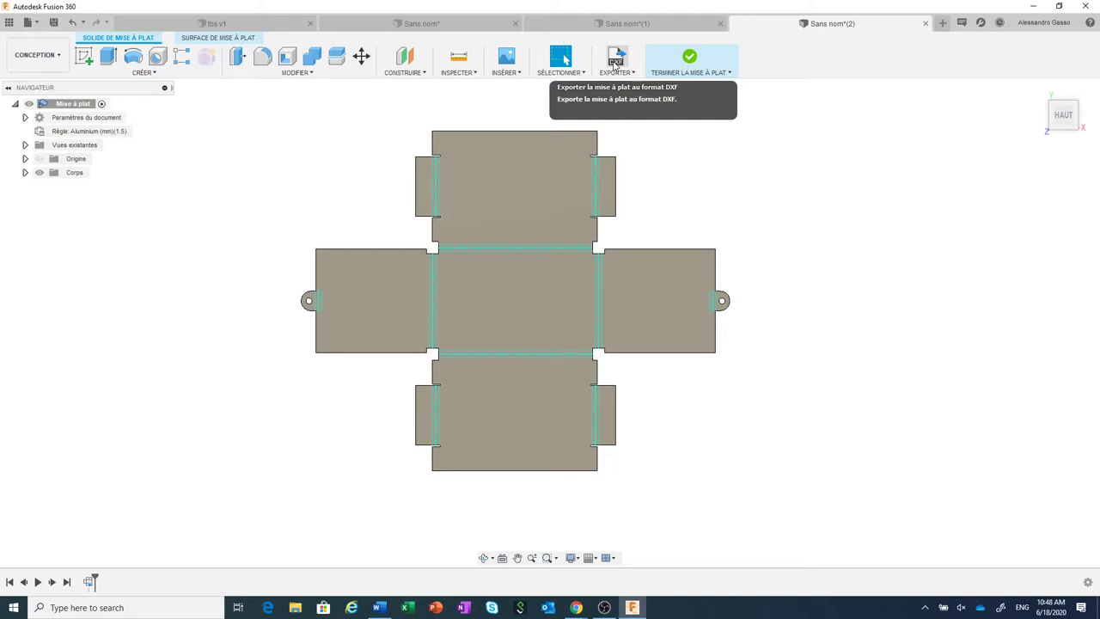
left_click(696, 58)
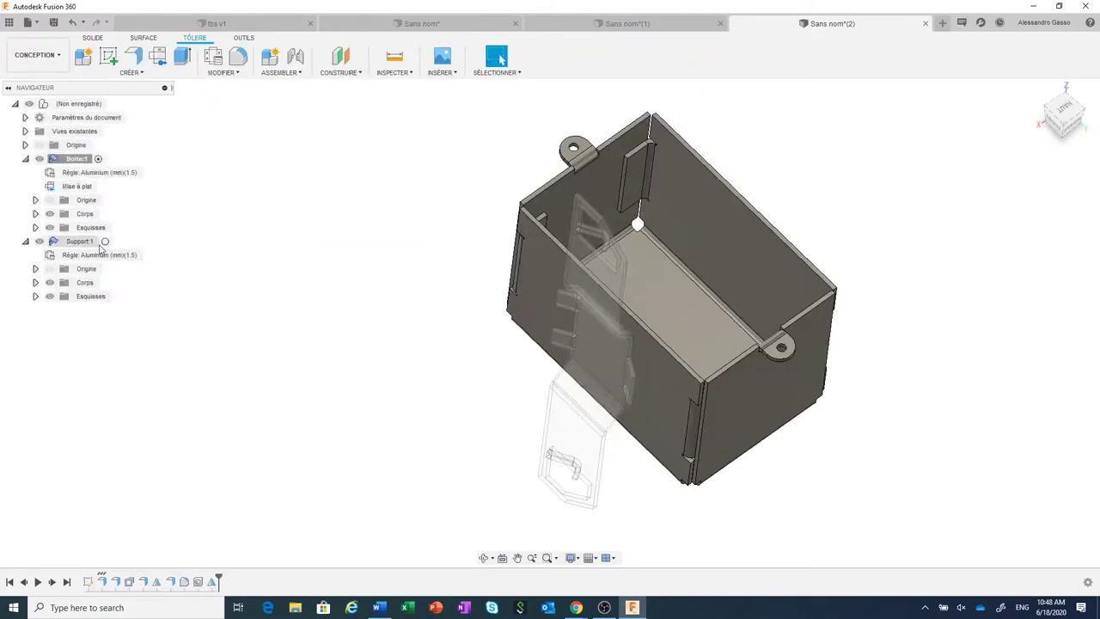
Activate Support:1 and create its flat pattern with the middle face fixed, then finish.
left_click(105, 243)
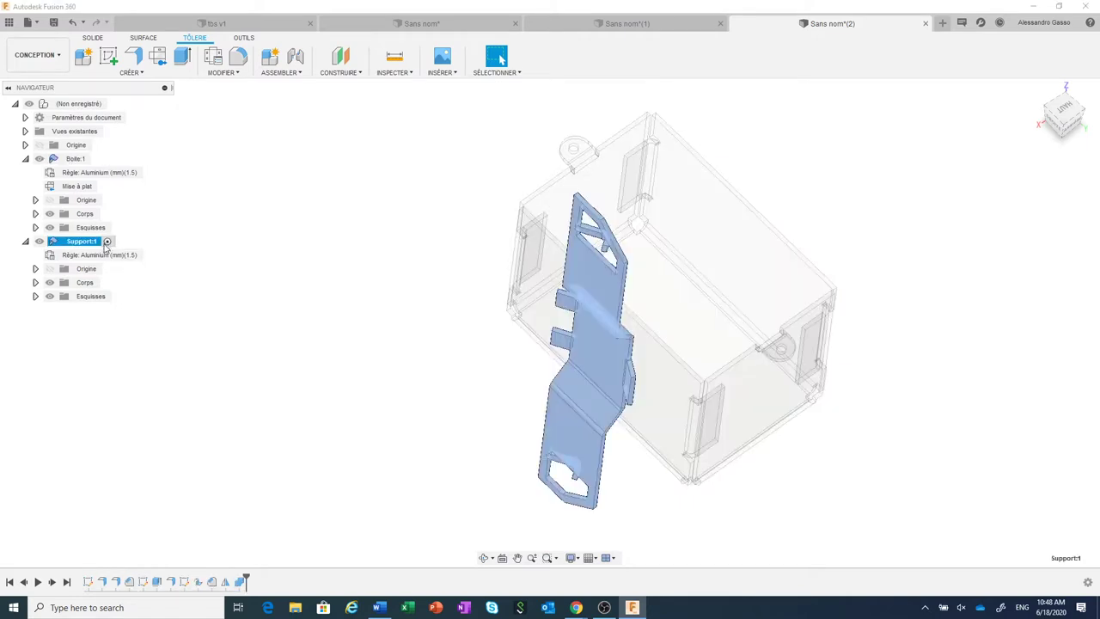
left_click(159, 61)
left_click(591, 364)
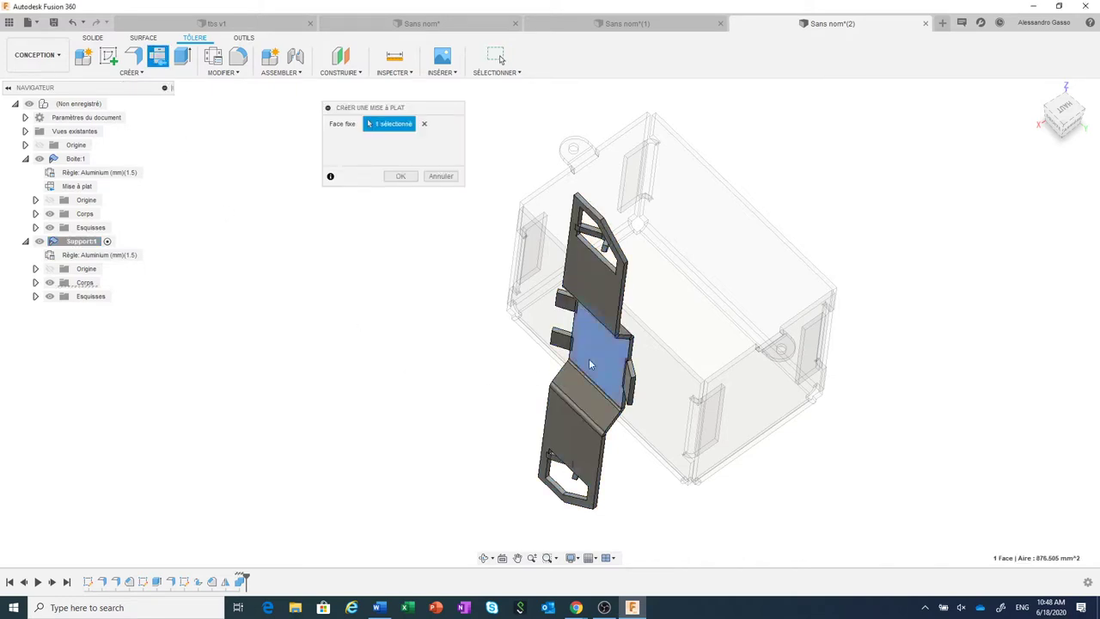
left_click(397, 179)
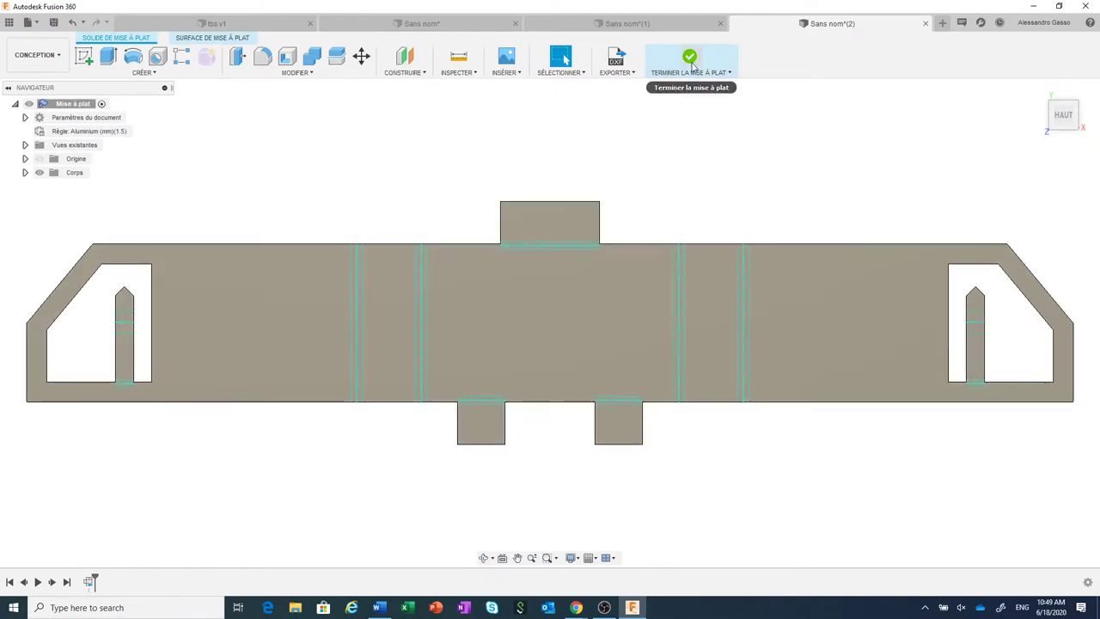
left_click(690, 60)
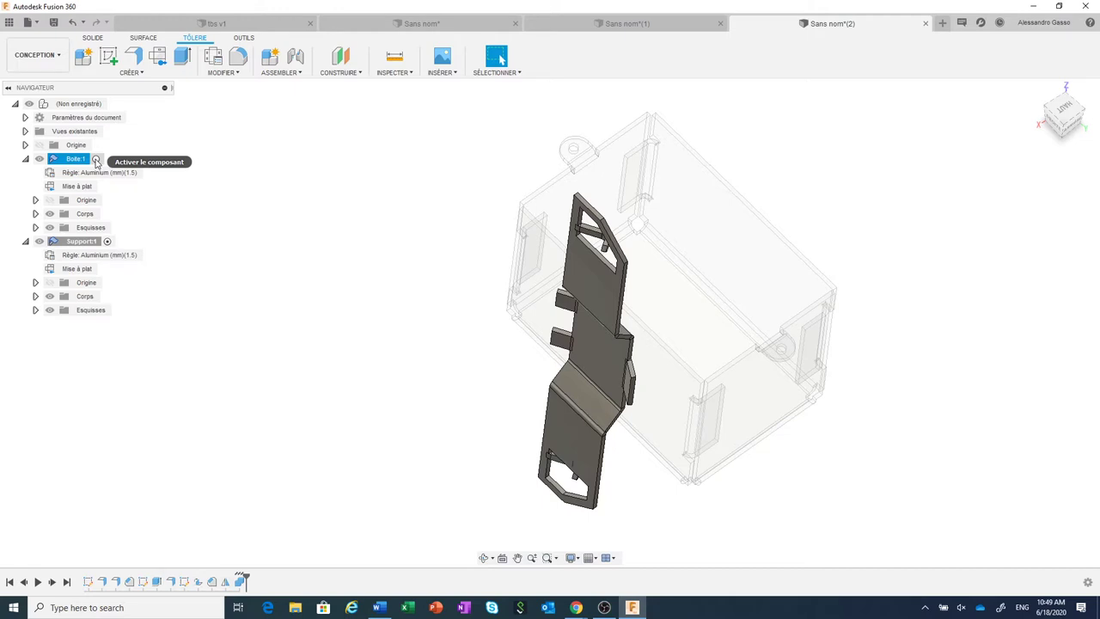
Activate the box and start a new drawing from the design, saving the design first.
left_click(97, 160)
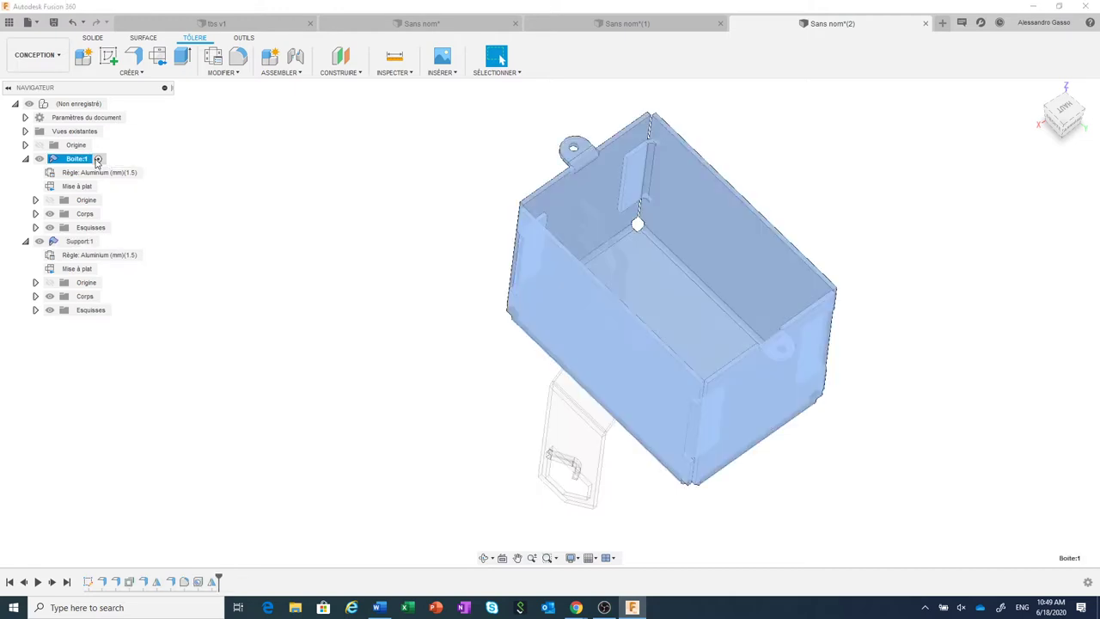
left_click(310, 303)
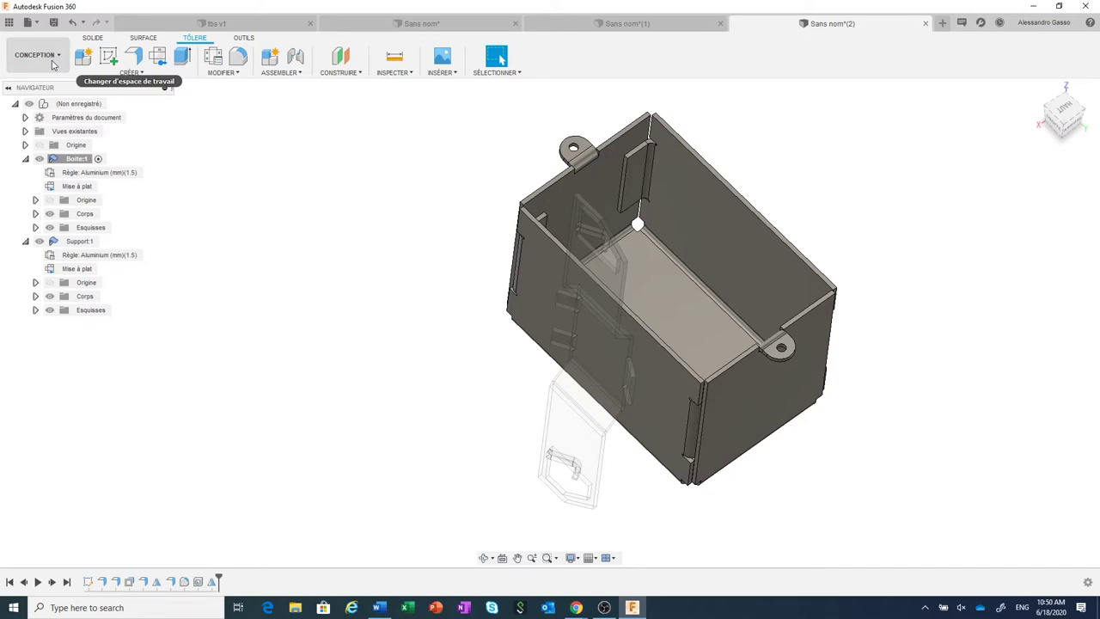
left_click(53, 65)
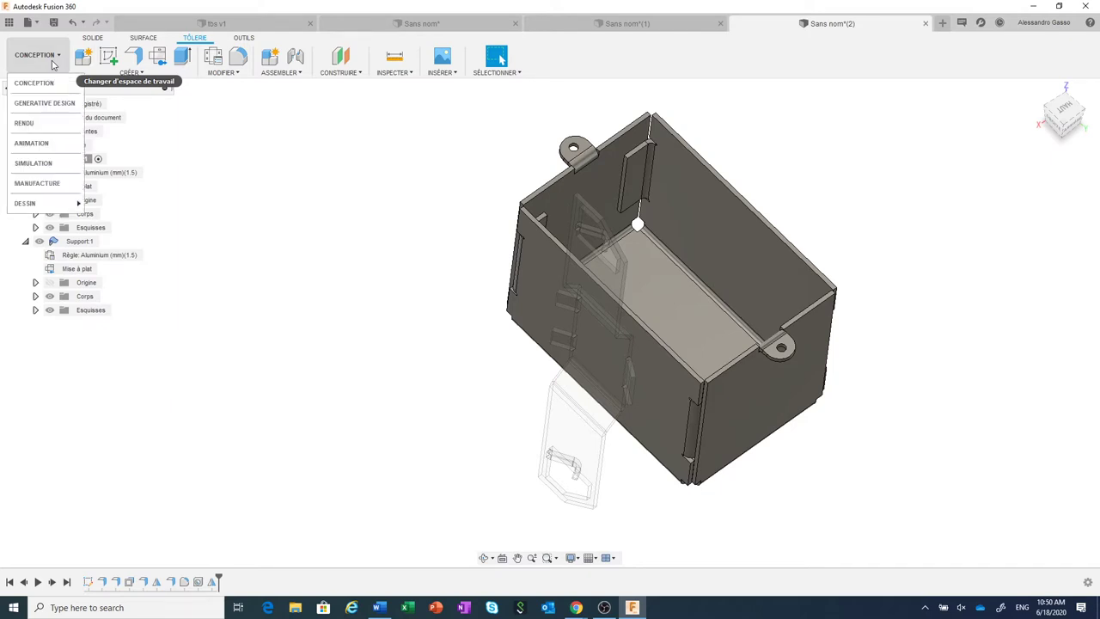
mouse_move(26, 203)
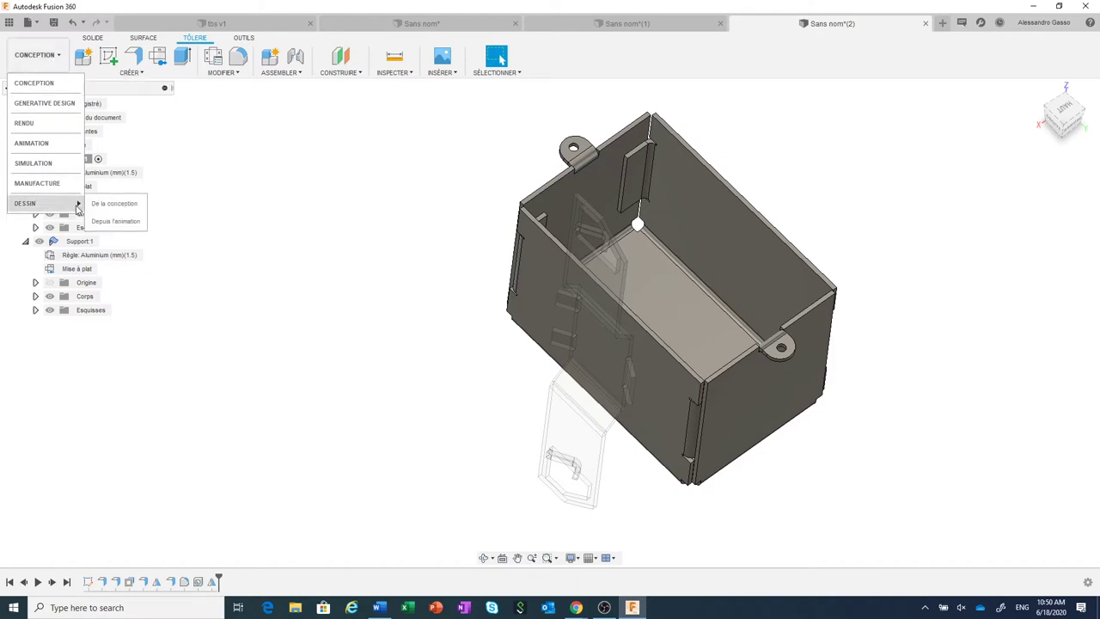
left_click(103, 206)
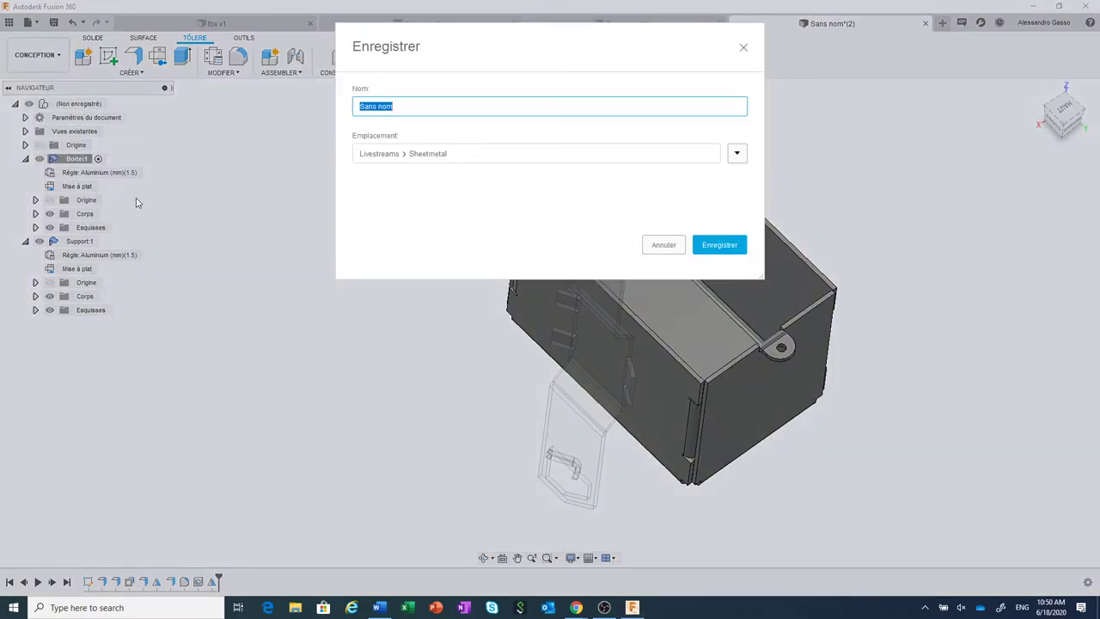
left_click(708, 245)
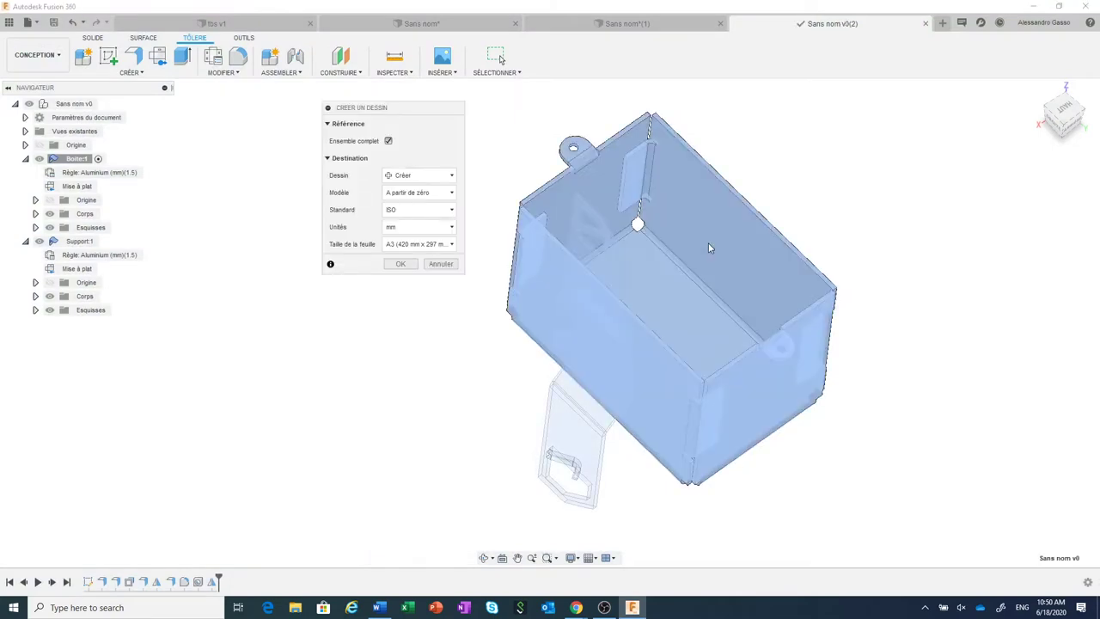
Set the A3 drawing to show only the box, represented as its flat pattern (Mise à plat).
left_click(387, 141)
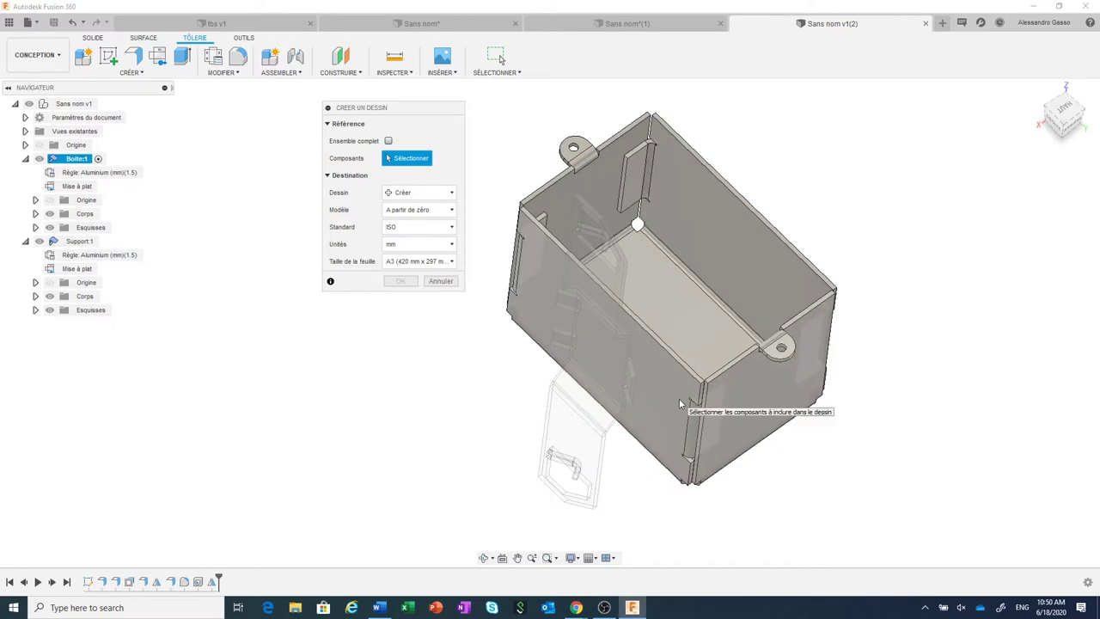
left_click(675, 398)
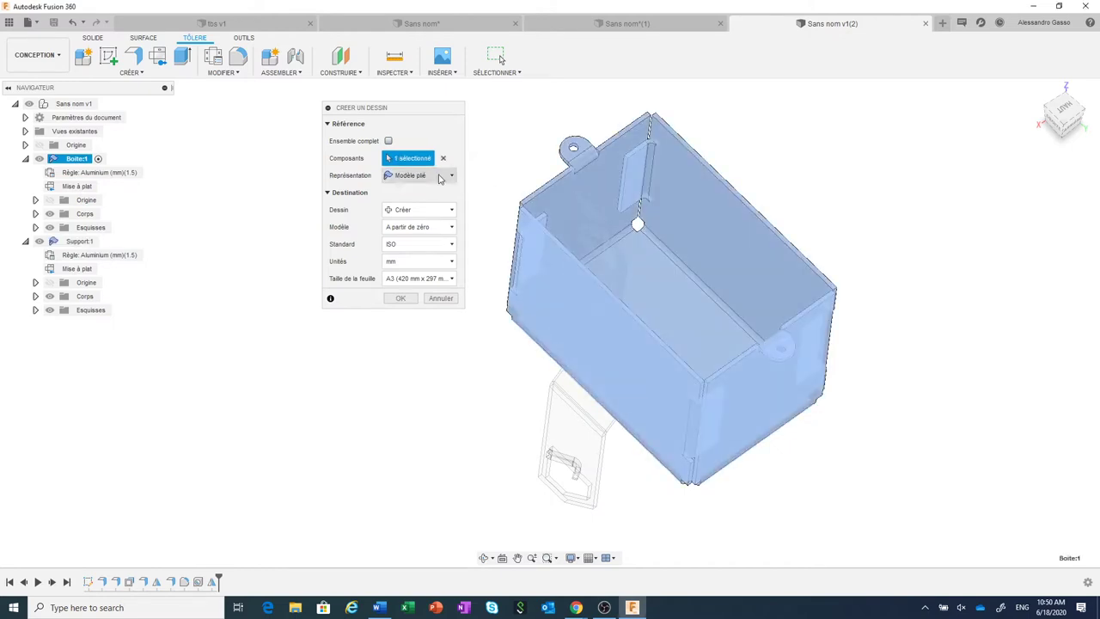
left_click(439, 177)
left_click(425, 206)
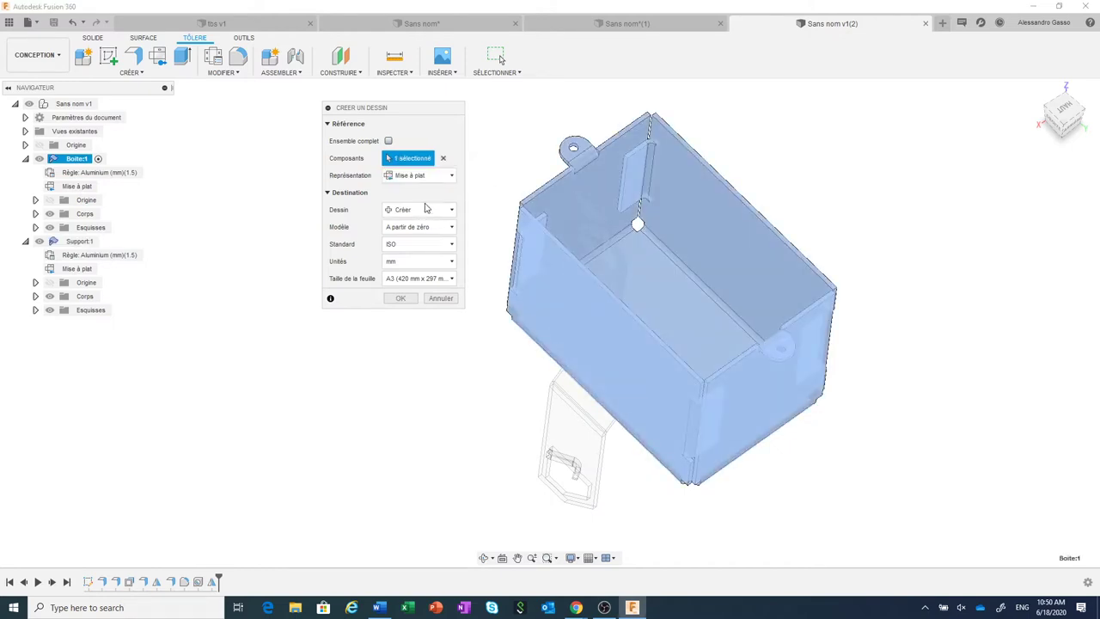
left_click(404, 298)
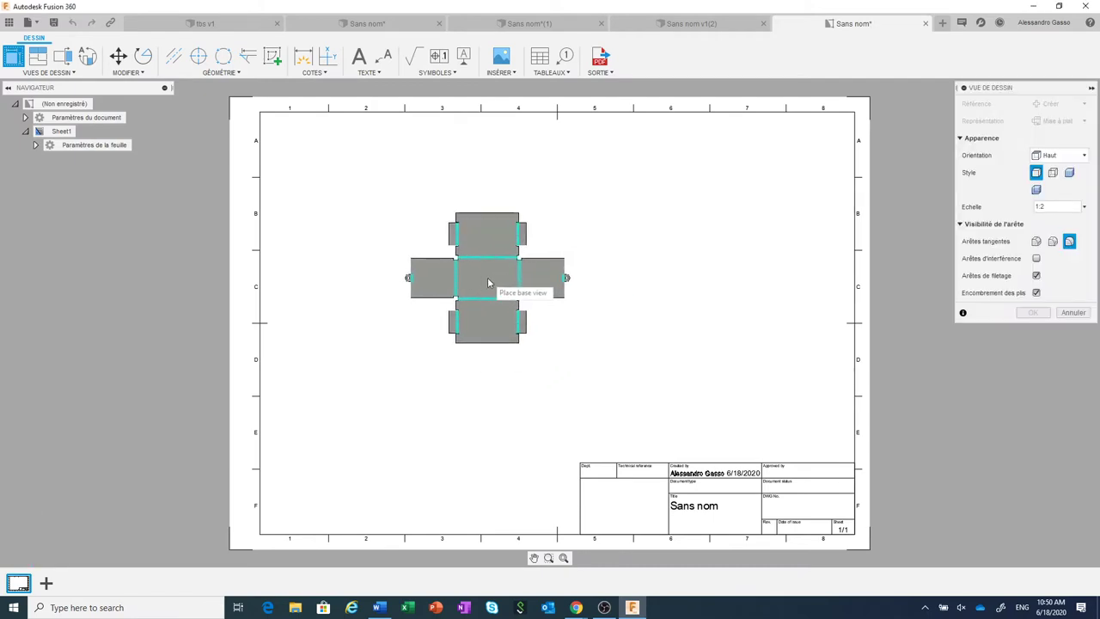
Place the box's flat-pattern base view near the sheet centre.
left_click(487, 276)
left_click(1031, 312)
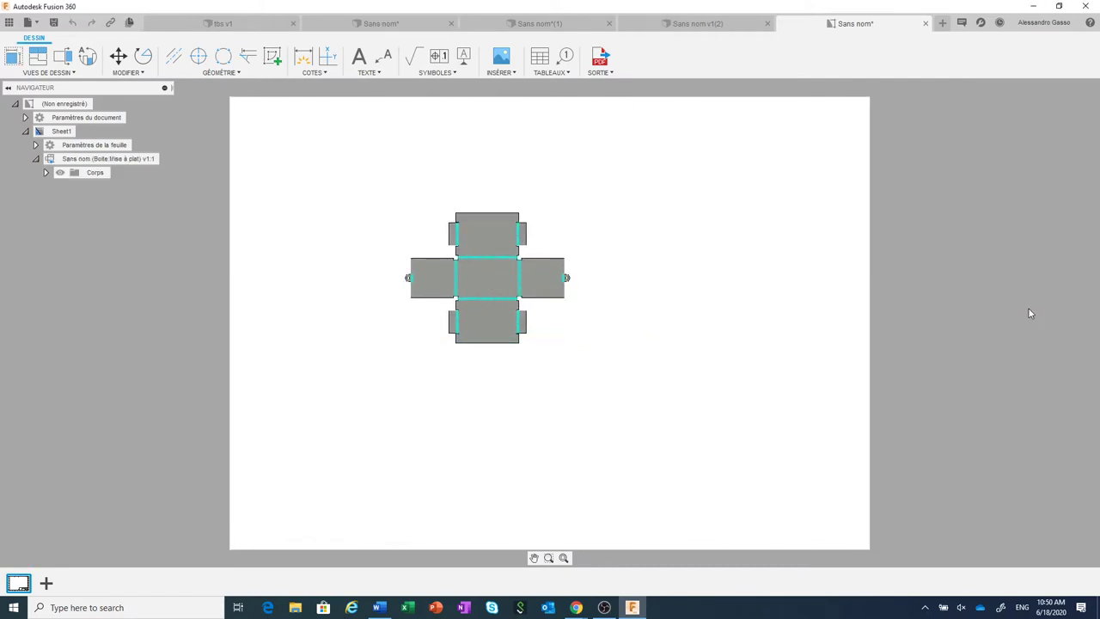
scroll(664, 251, "up", 2)
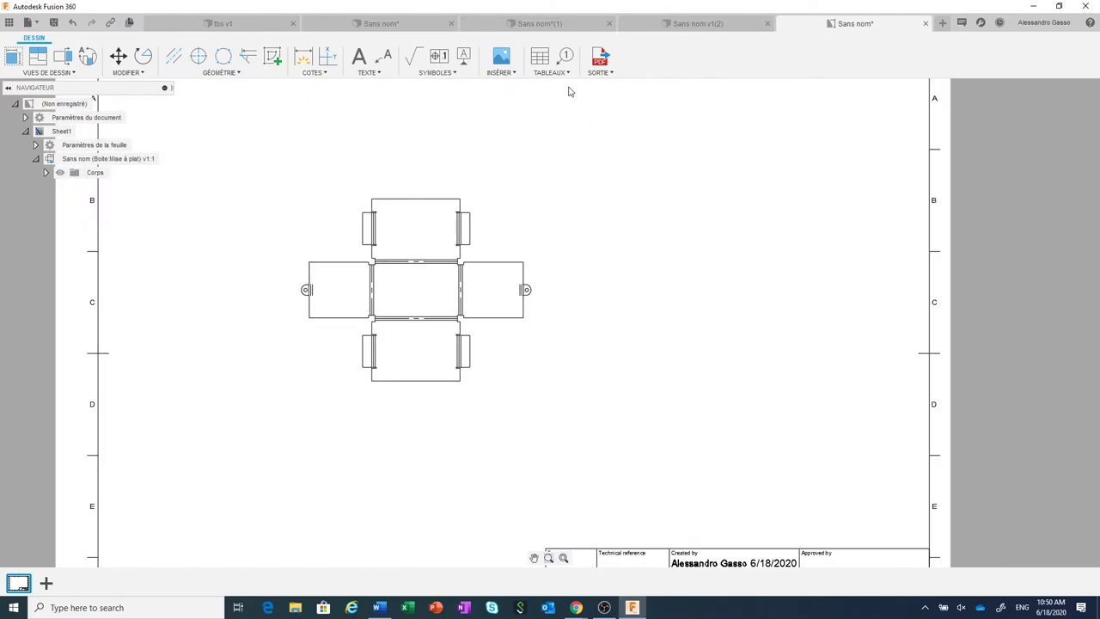
Add a Bend Table (Table de pliage) in the sheet's top-right corner.
left_click(540, 57)
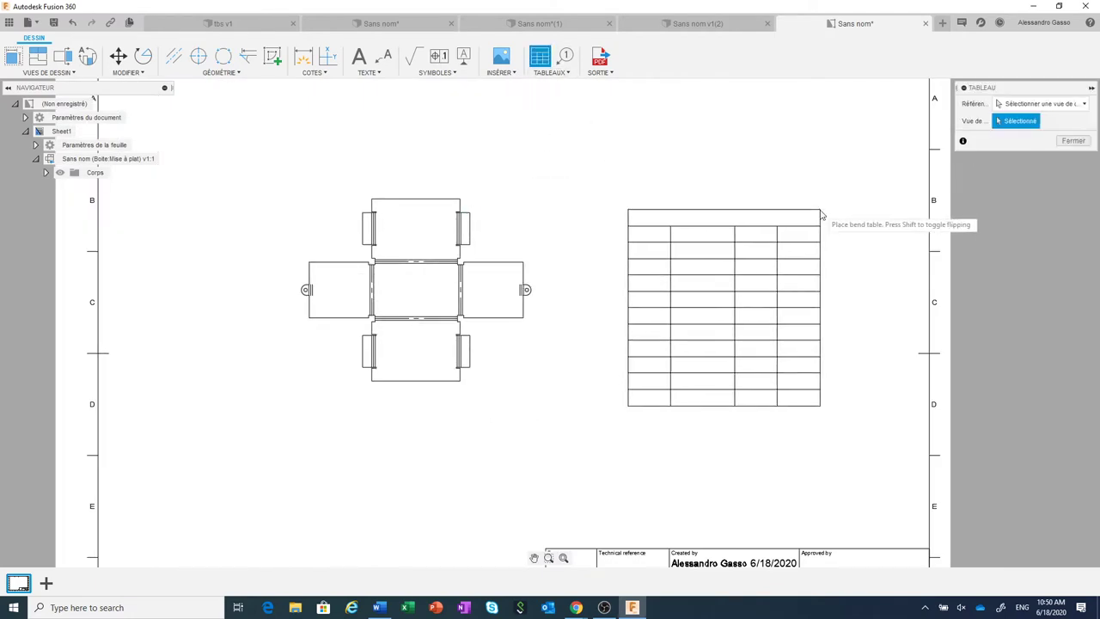
middle_click_drag(820, 214, 764, 283)
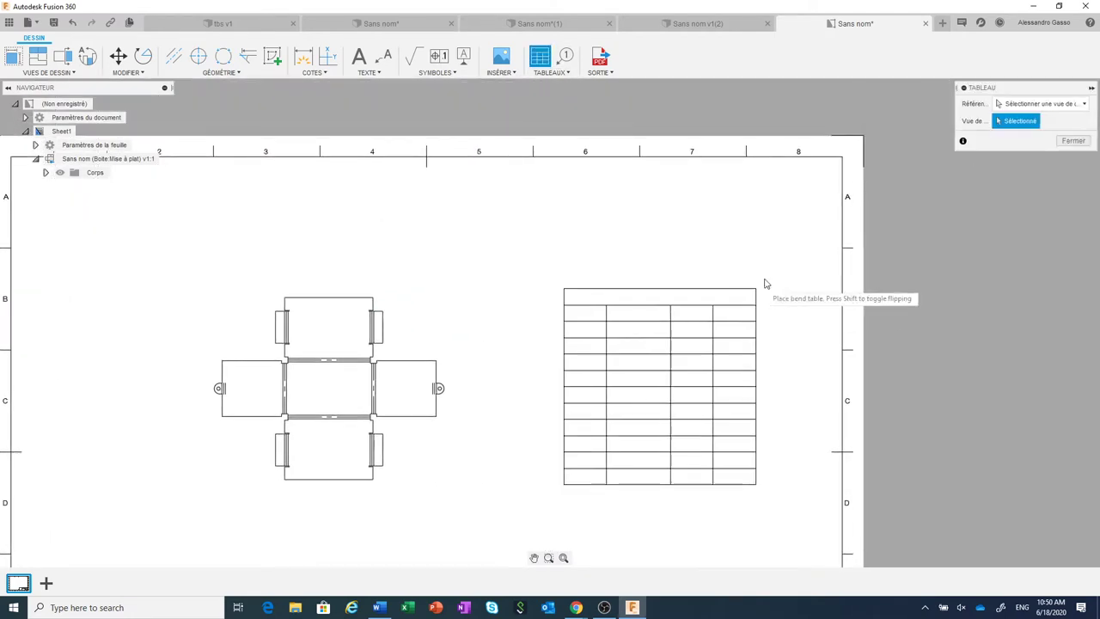
left_click(842, 160)
scroll(764, 421, "down", 2)
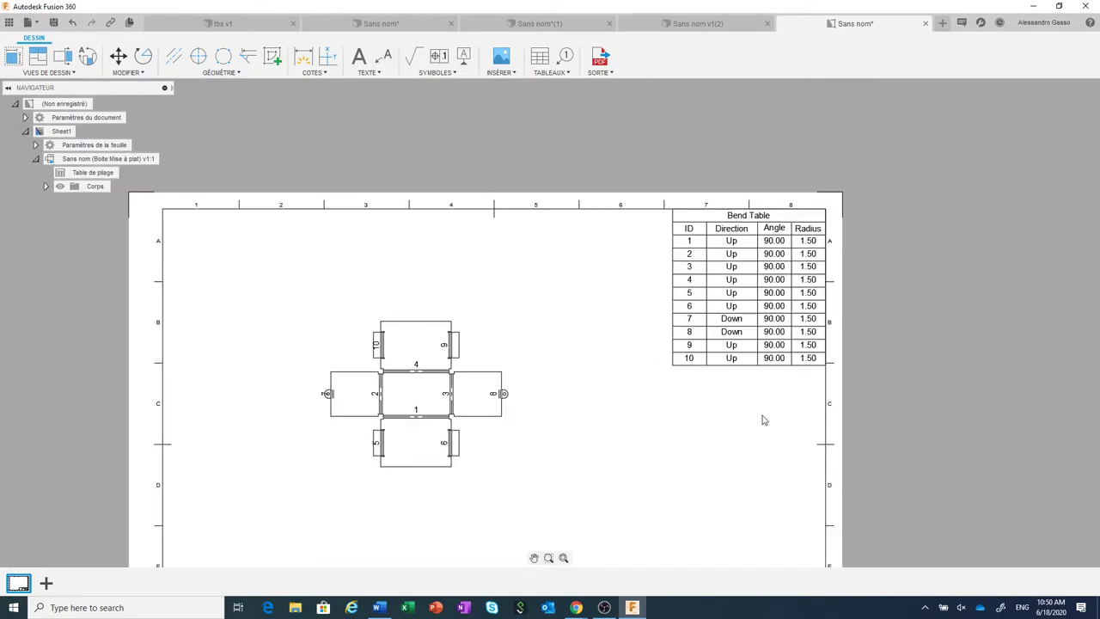
middle_click_drag(764, 420, 810, 380)
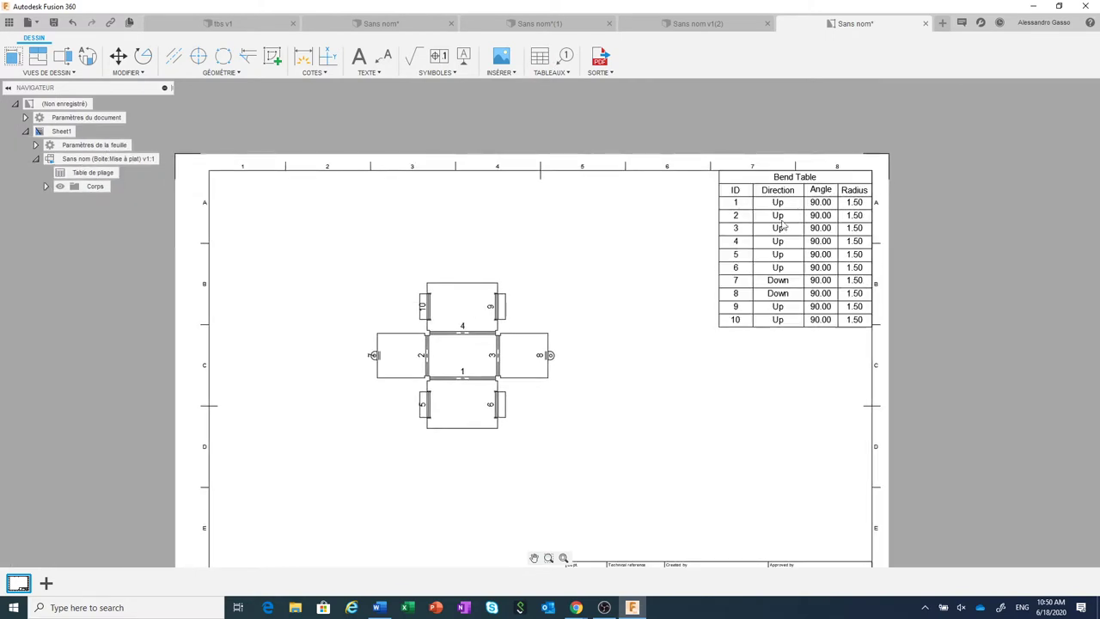
scroll(784, 286, "up", 1)
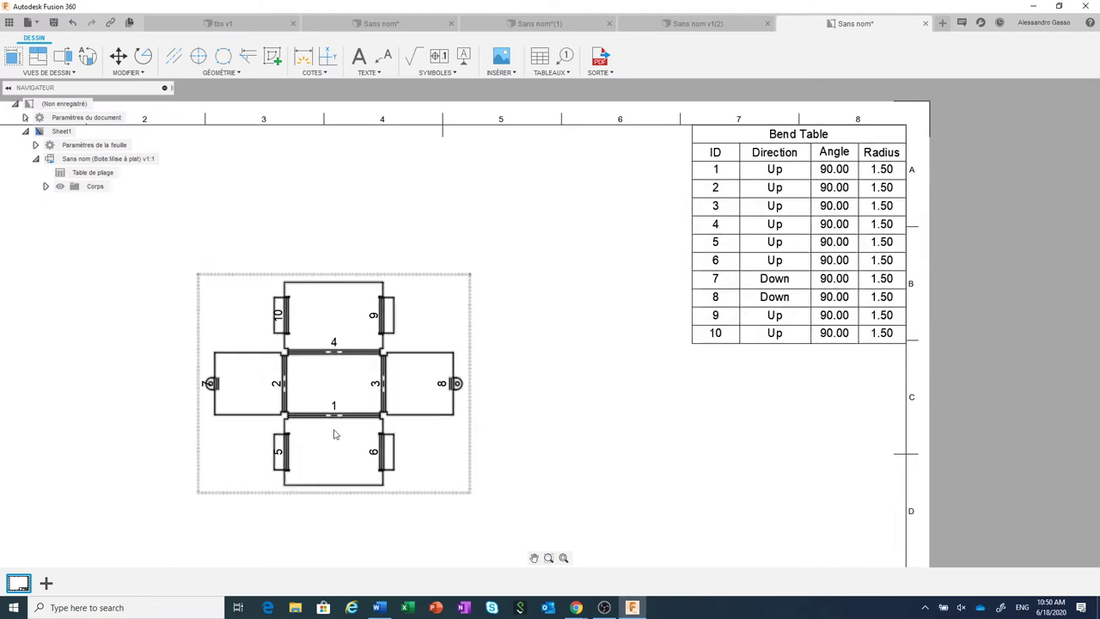
scroll(370, 421, "up", 2)
scroll(480, 382, "down", 2)
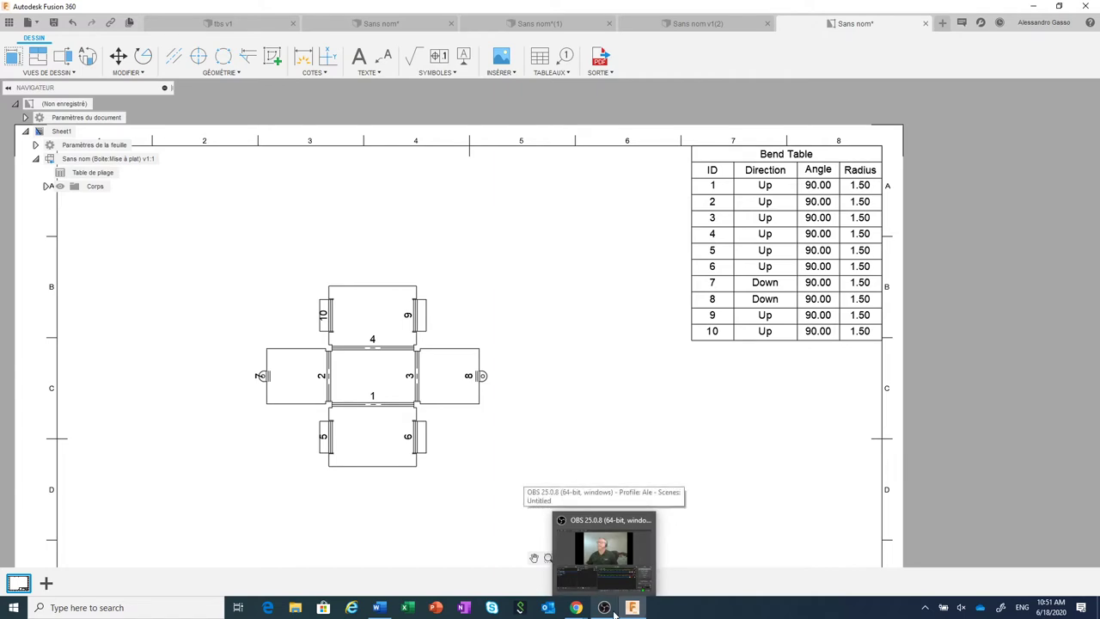
left_click(689, 613)
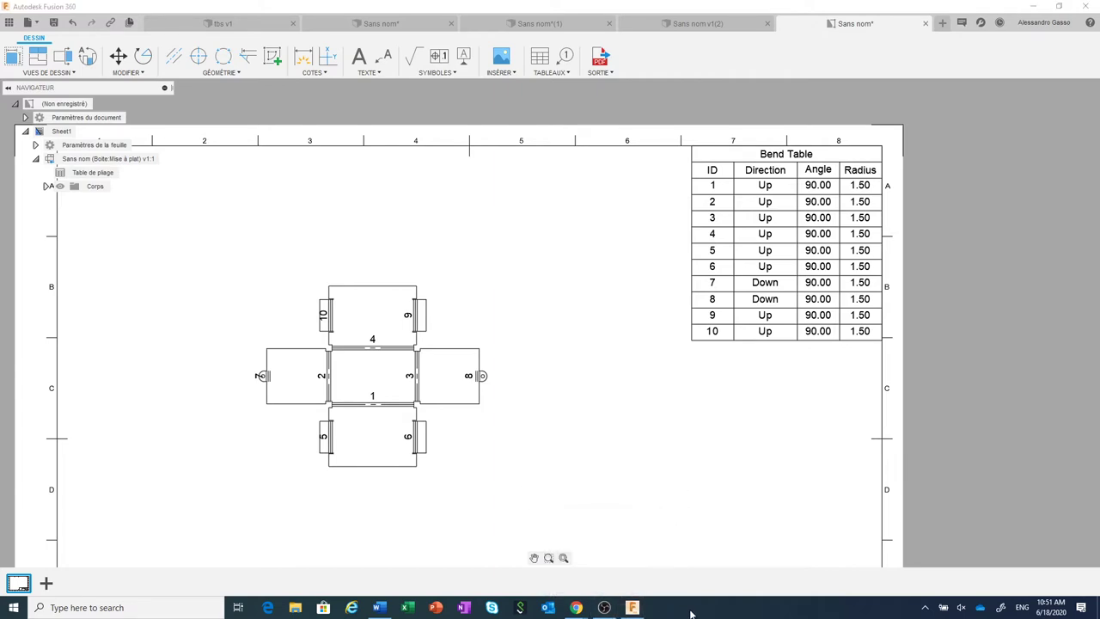